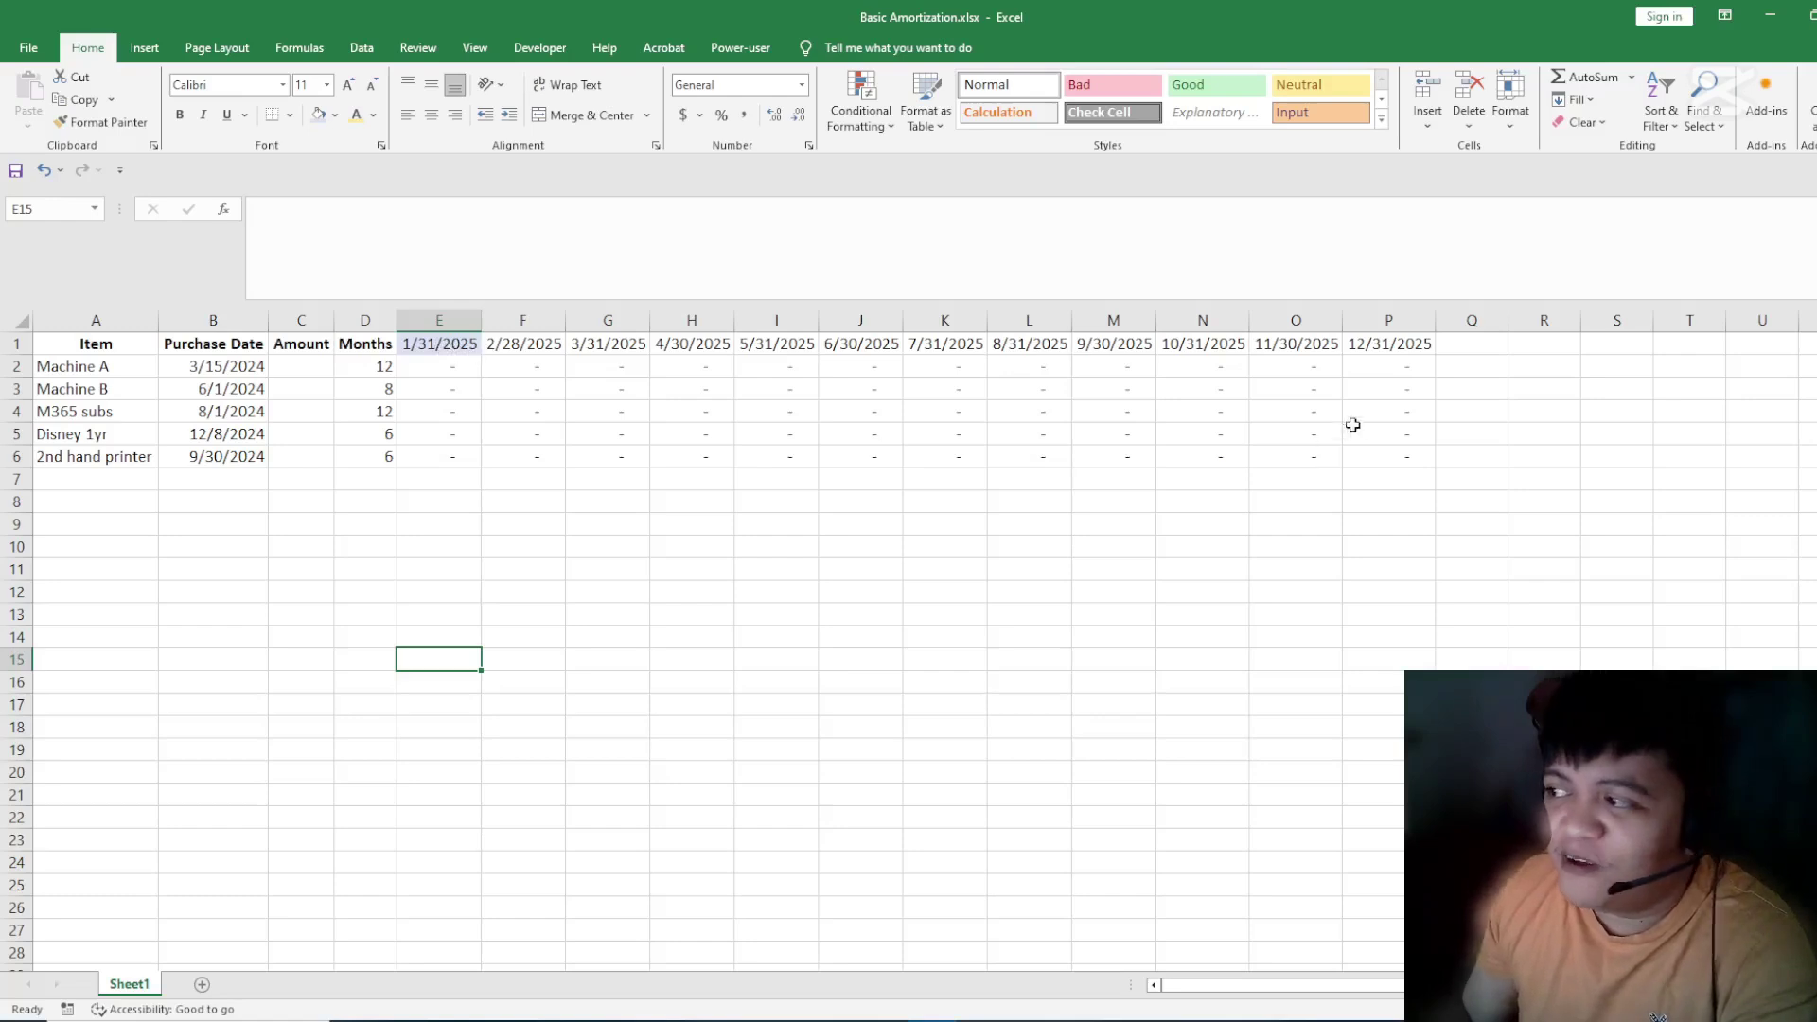
- Examine the amortization schedule's month-end header dates in row 1 and the formulas in the monthly columns
left_click(1404, 457)
key("ctrl+a")
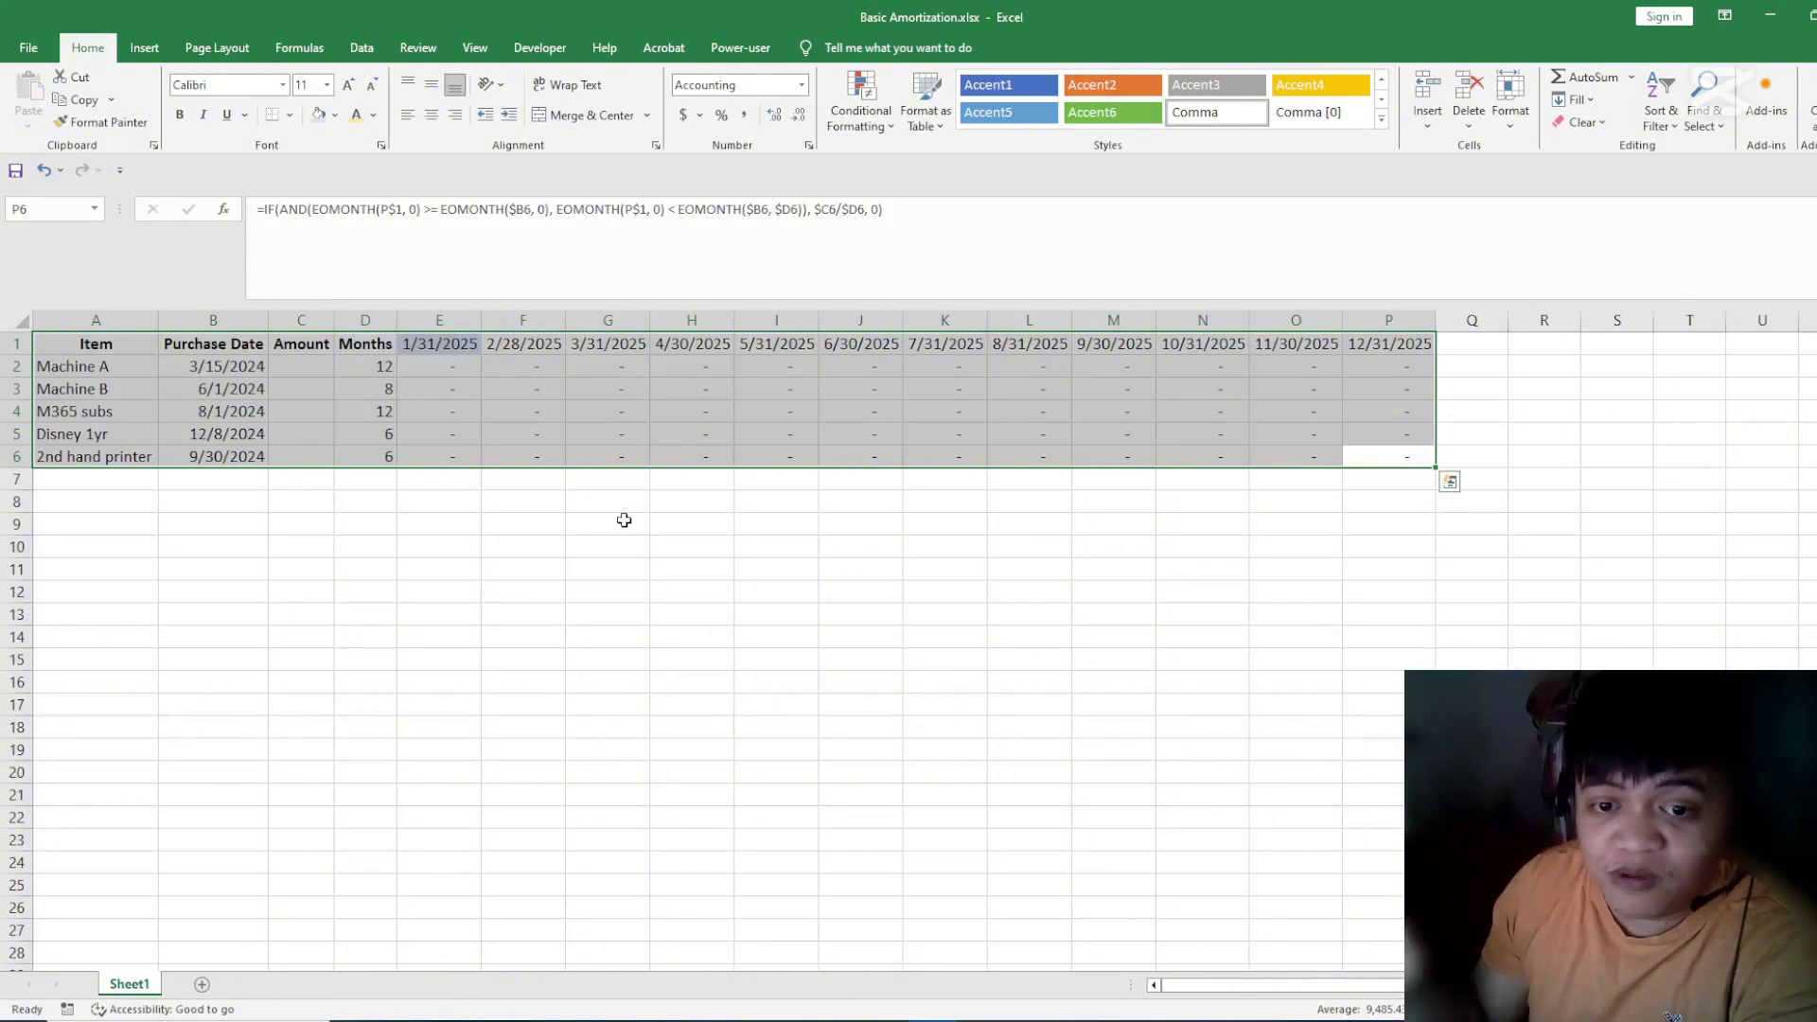
left_click(607, 637)
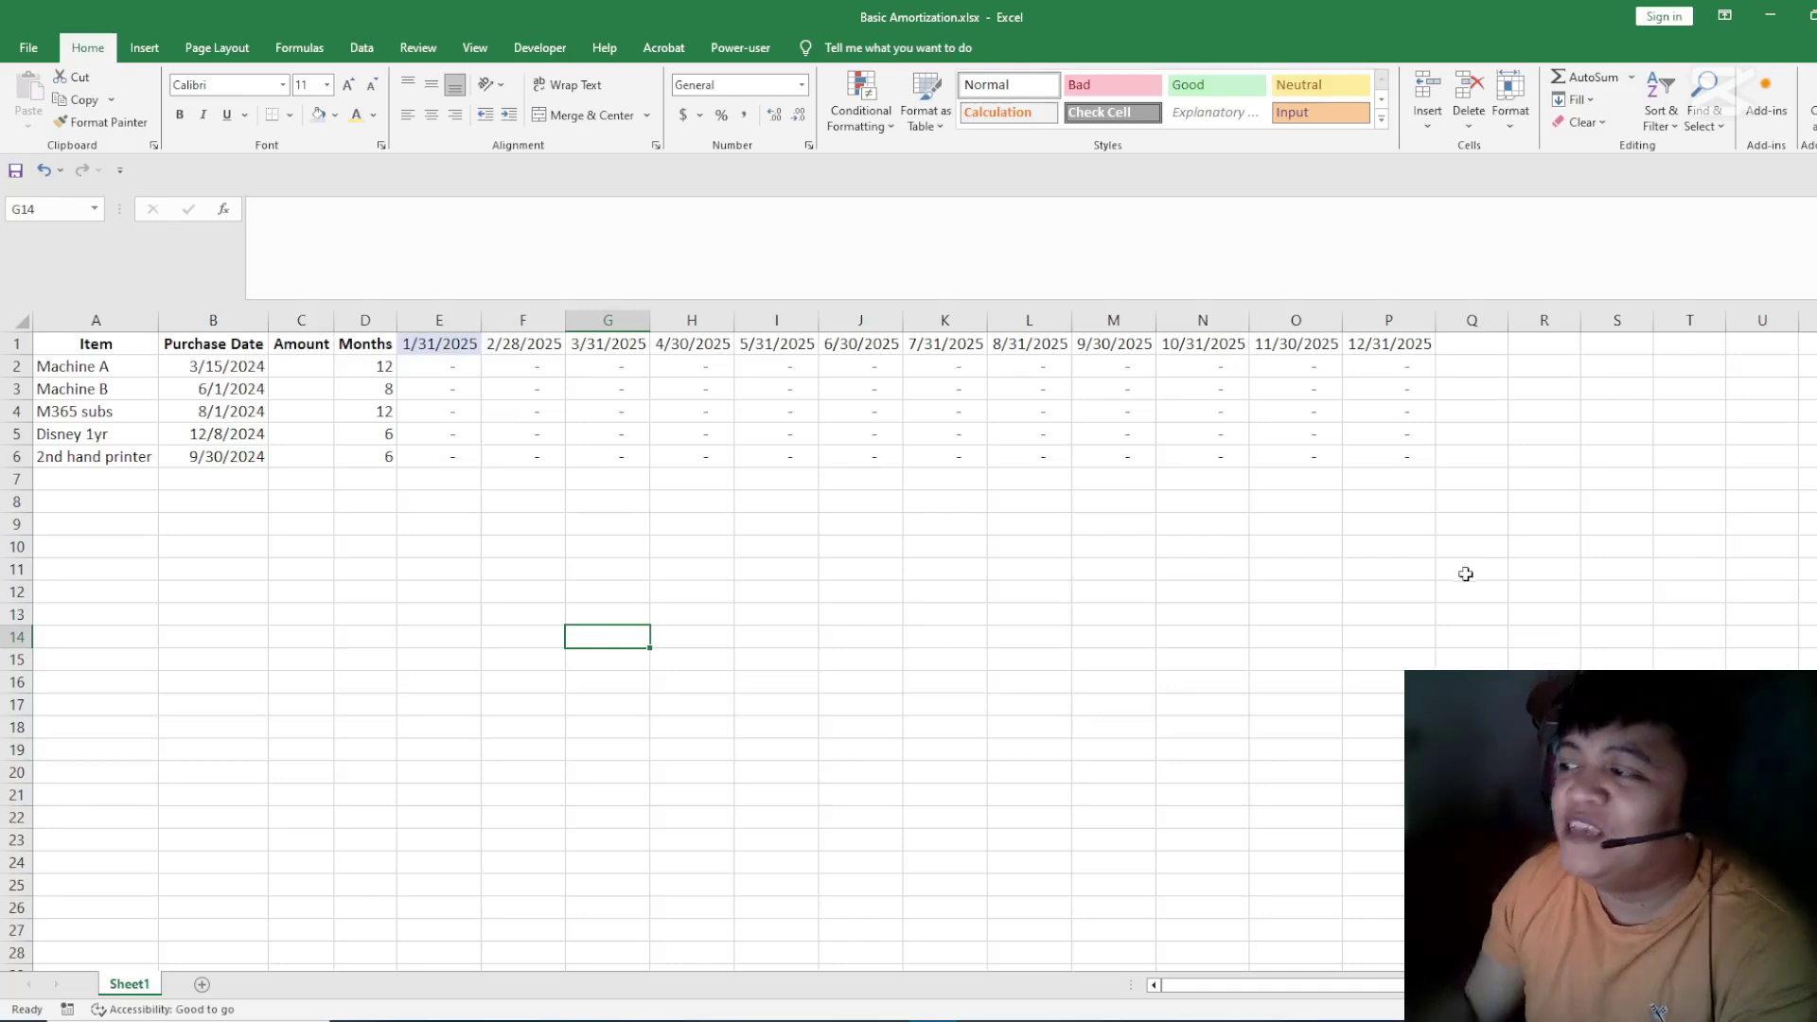
left_click(504, 371)
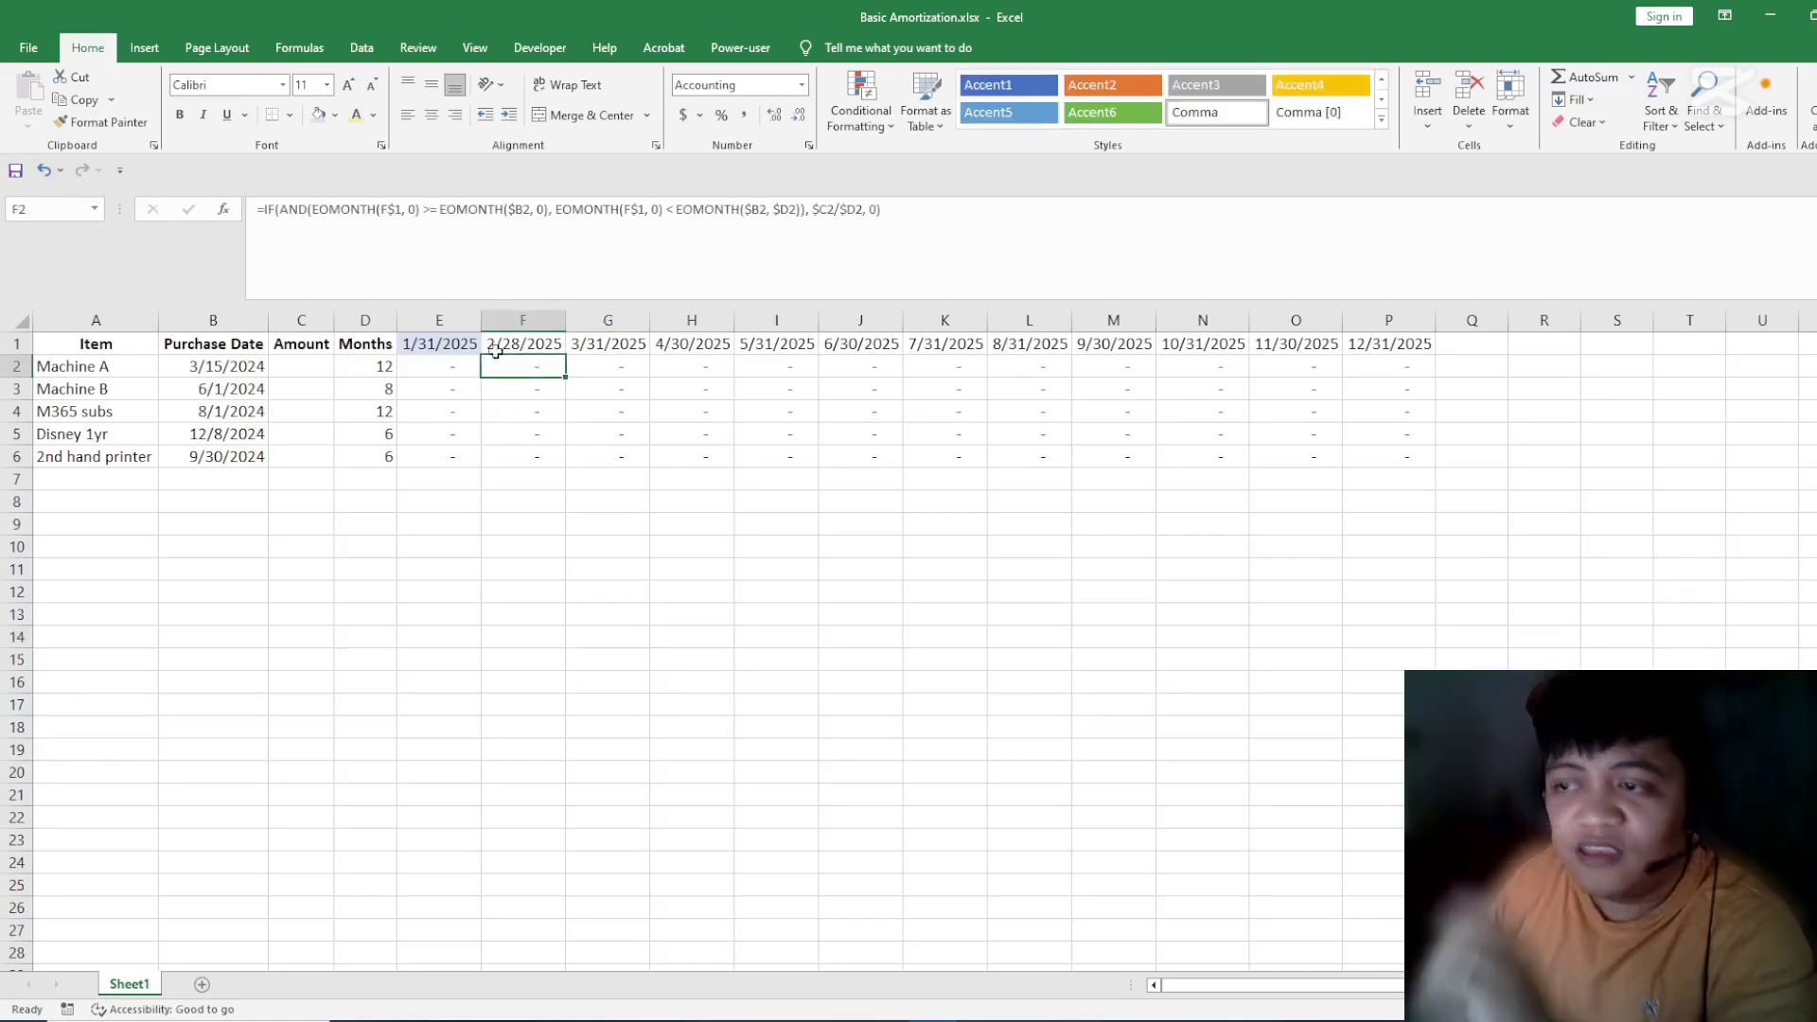
left_click(473, 346)
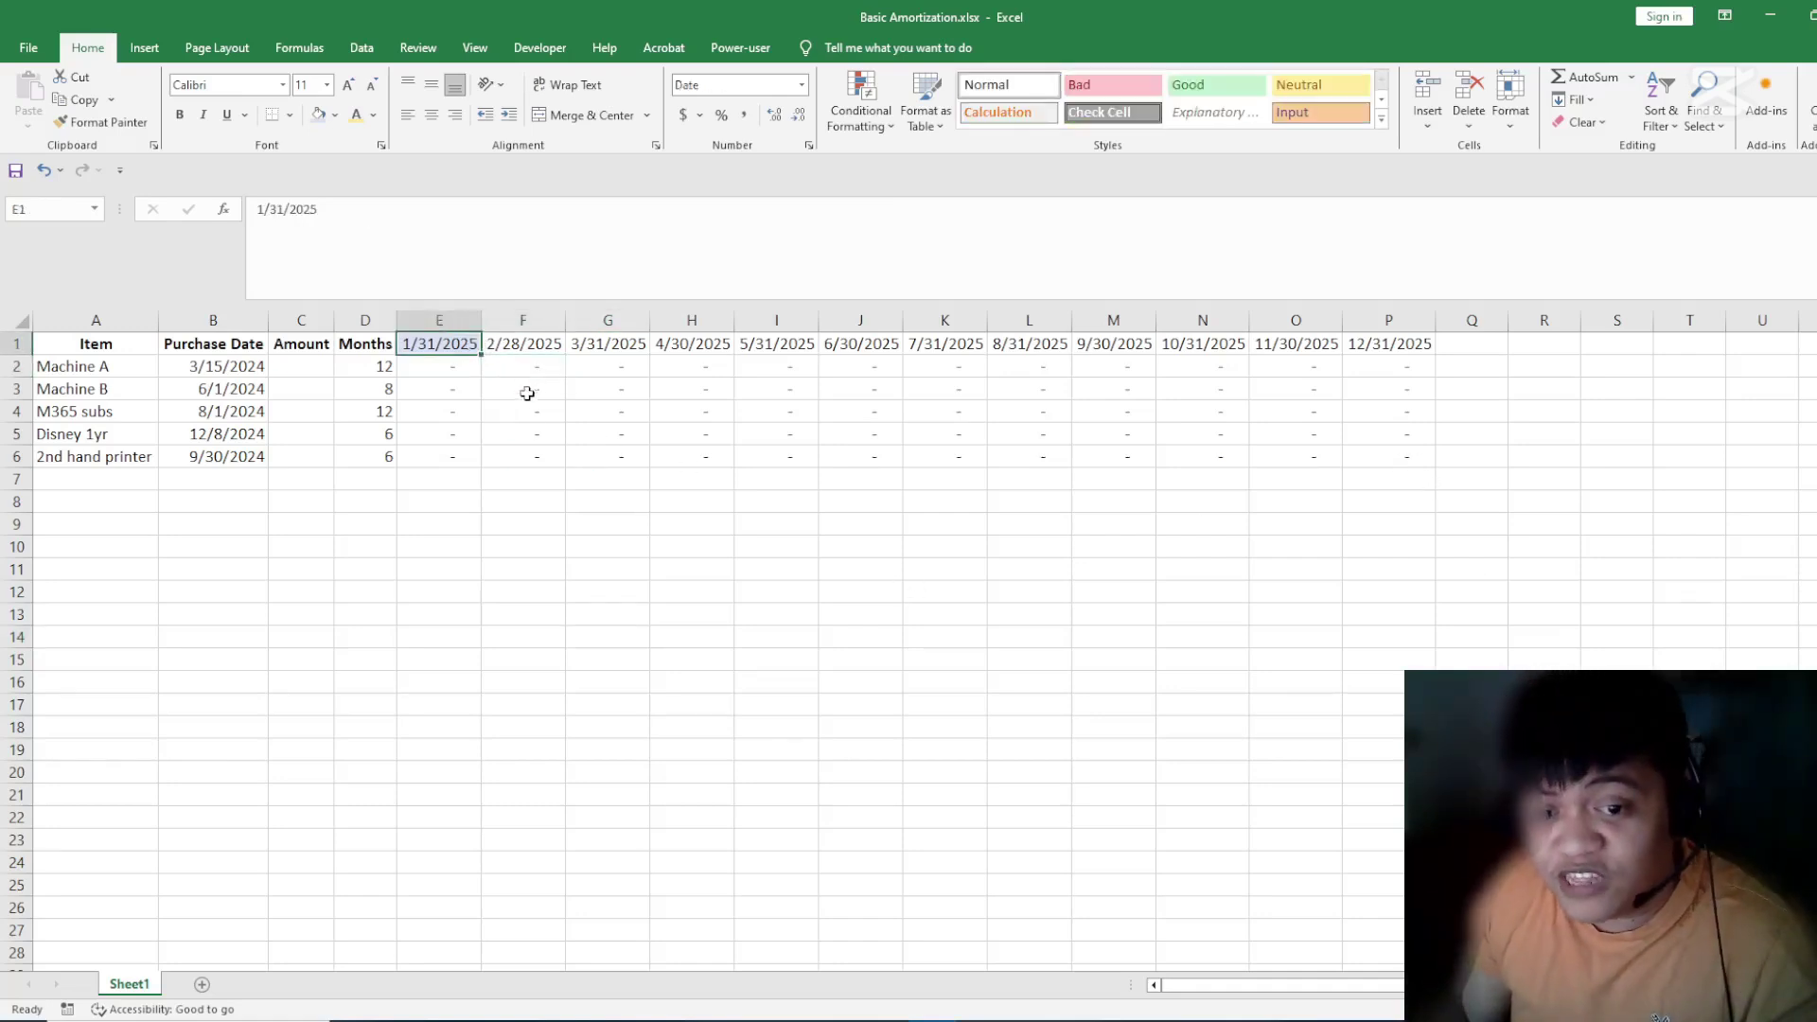
left_click(1378, 458)
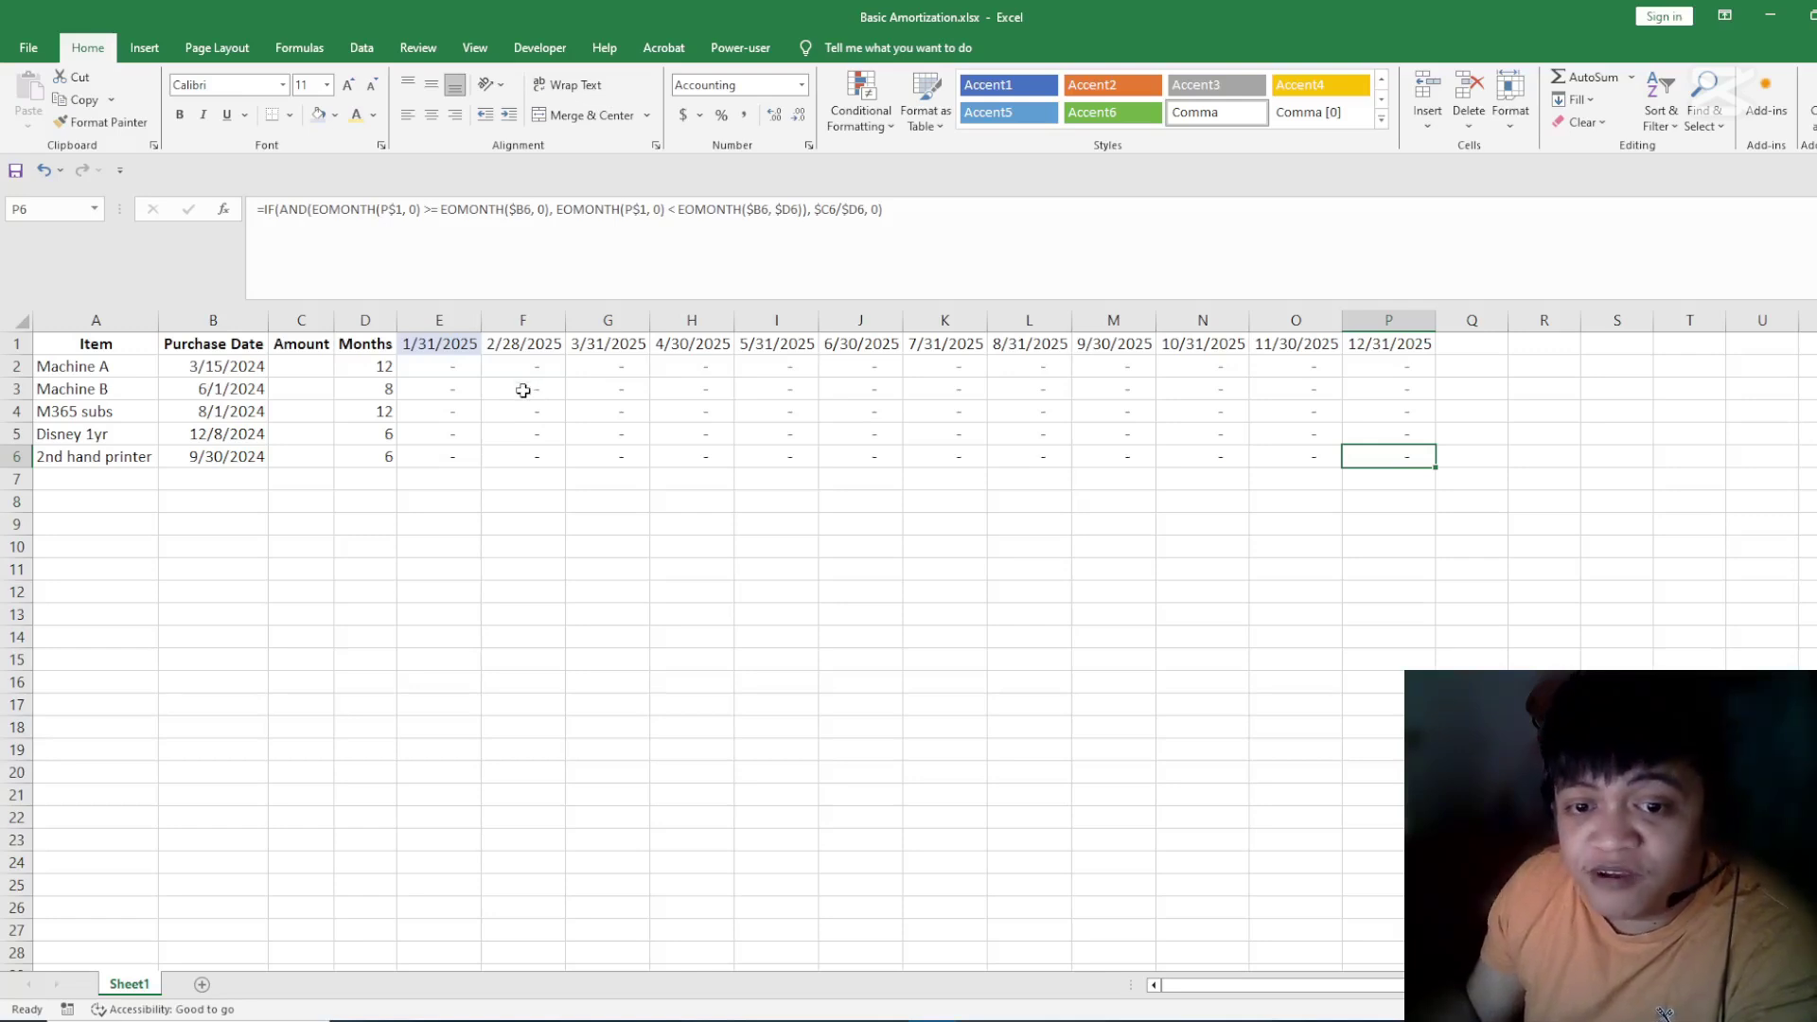
left_click(521, 521)
left_click(417, 502)
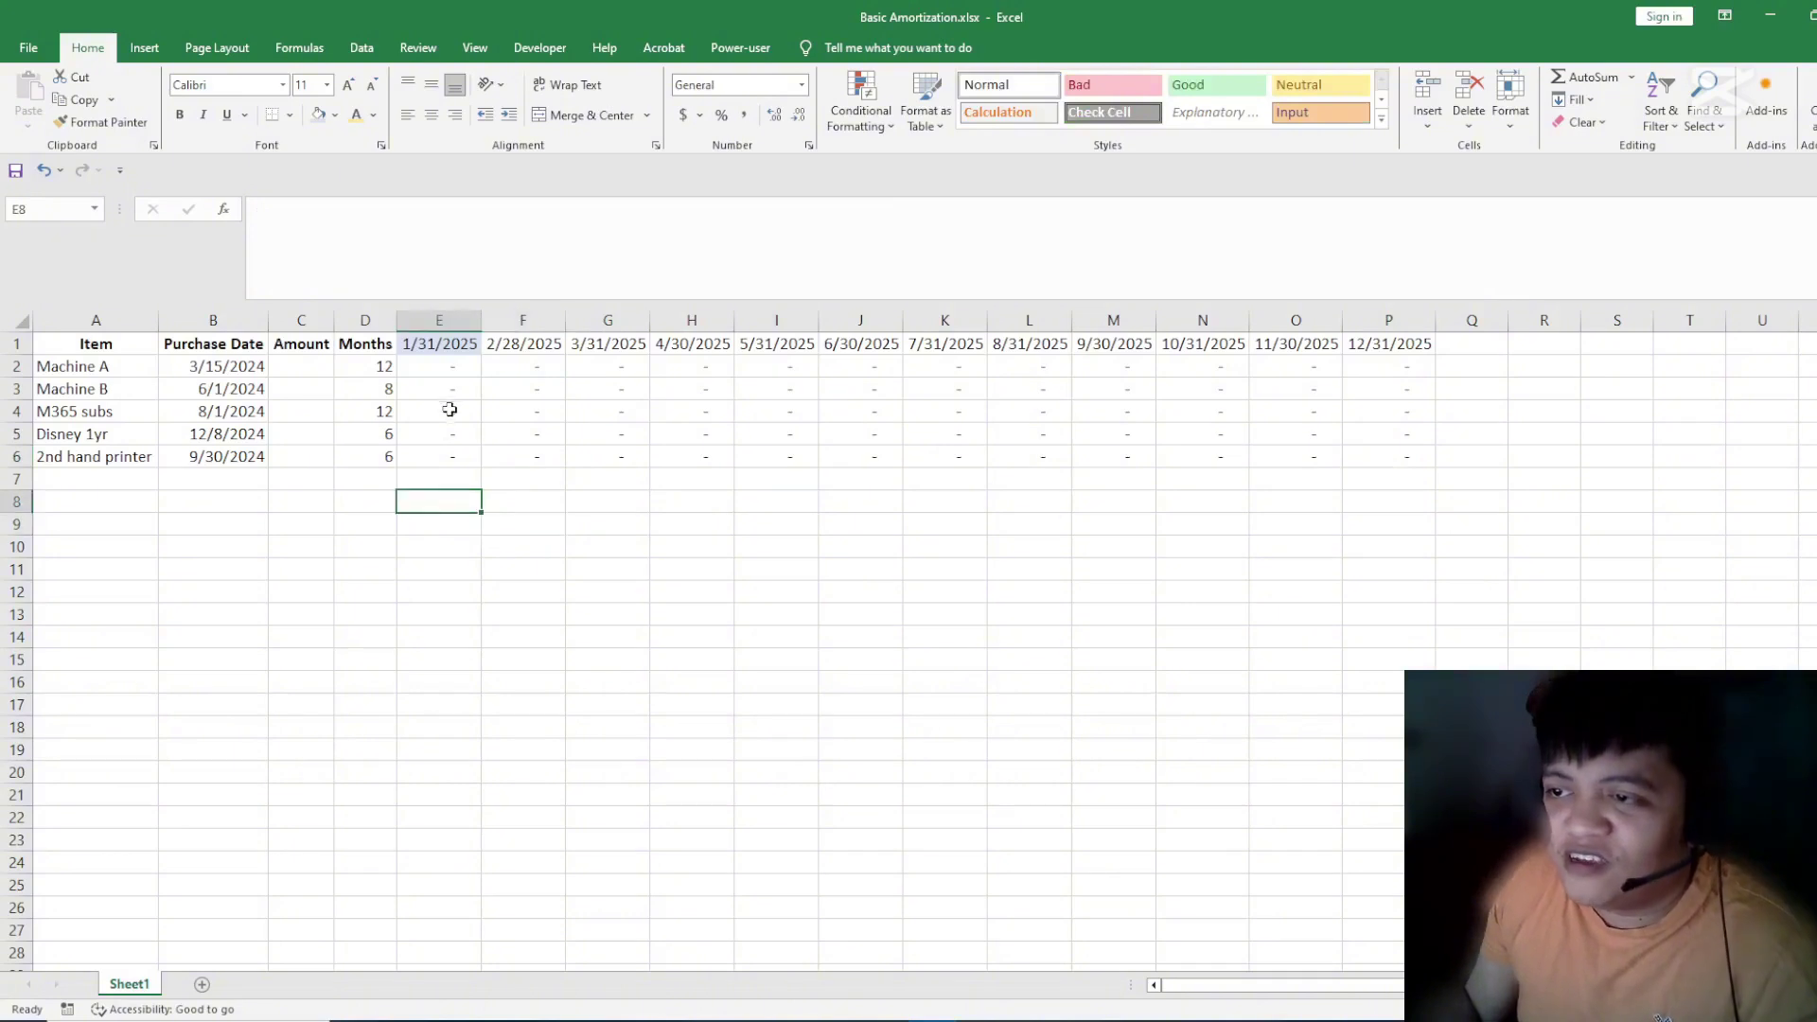
left_click_drag(430, 350, 1400, 342)
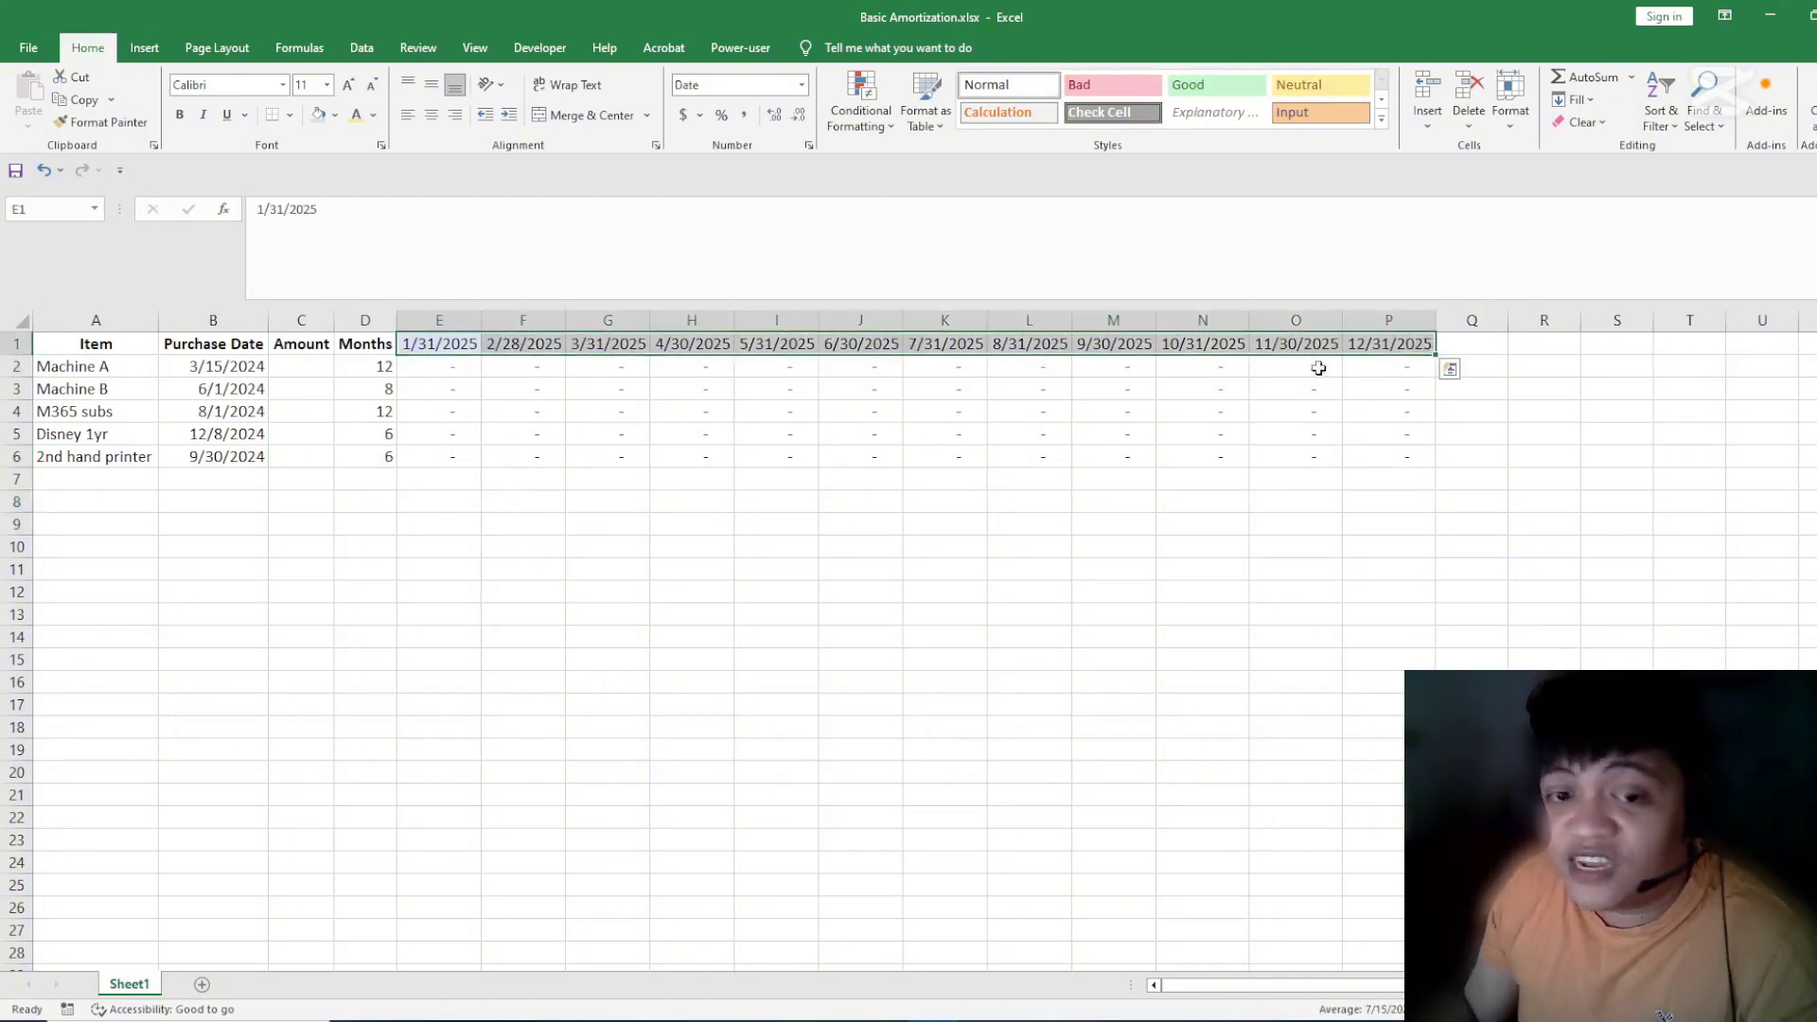
left_click(491, 611)
left_click_drag(440, 345, 1403, 451)
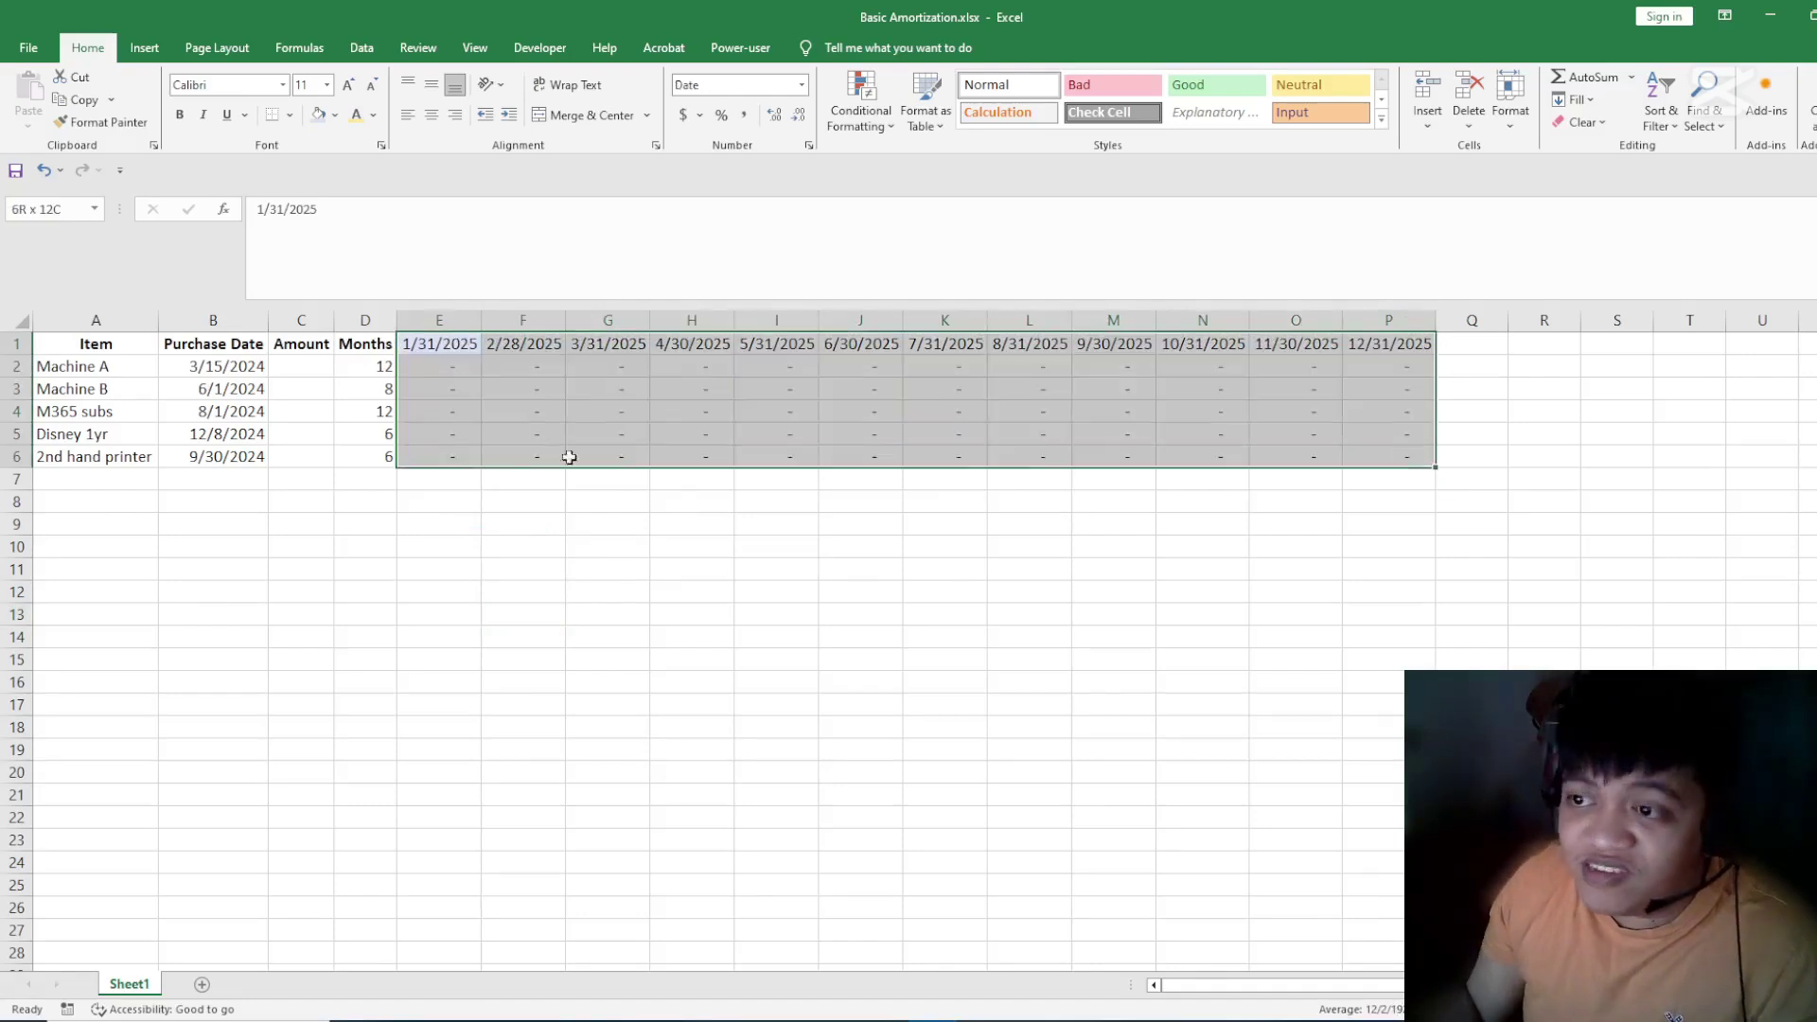
left_click(540, 577)
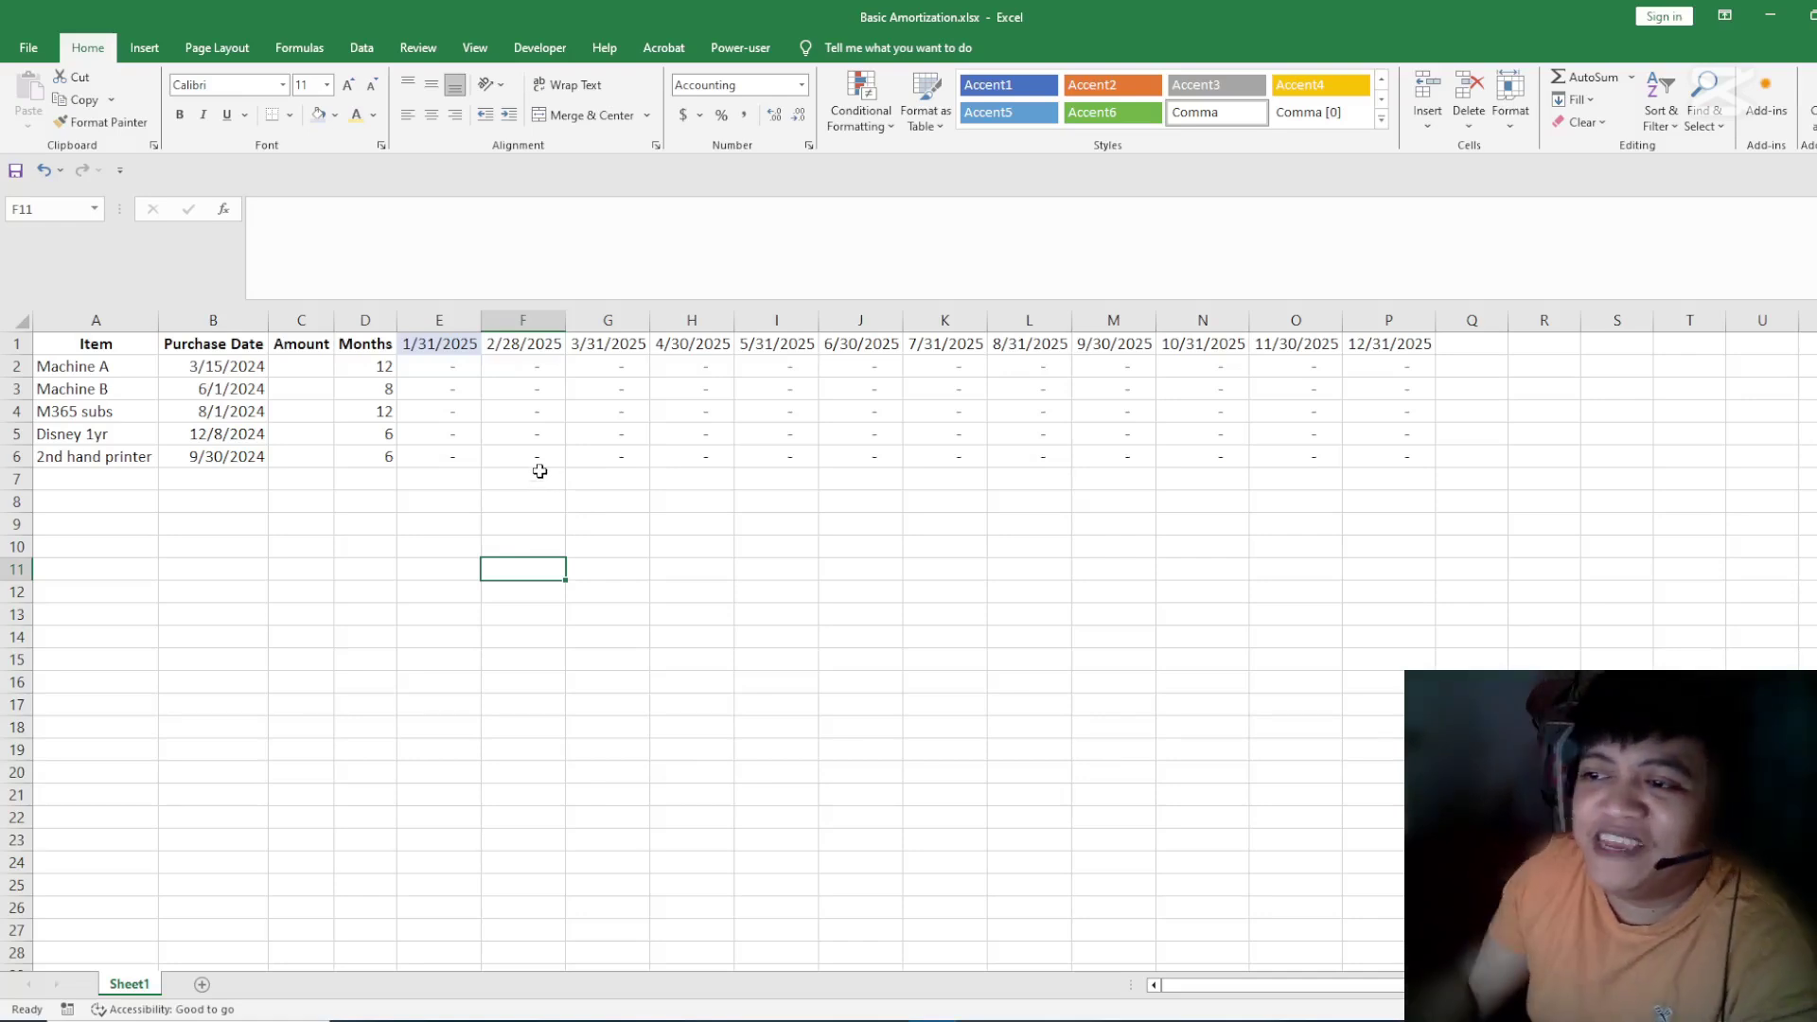
left_click(474, 347)
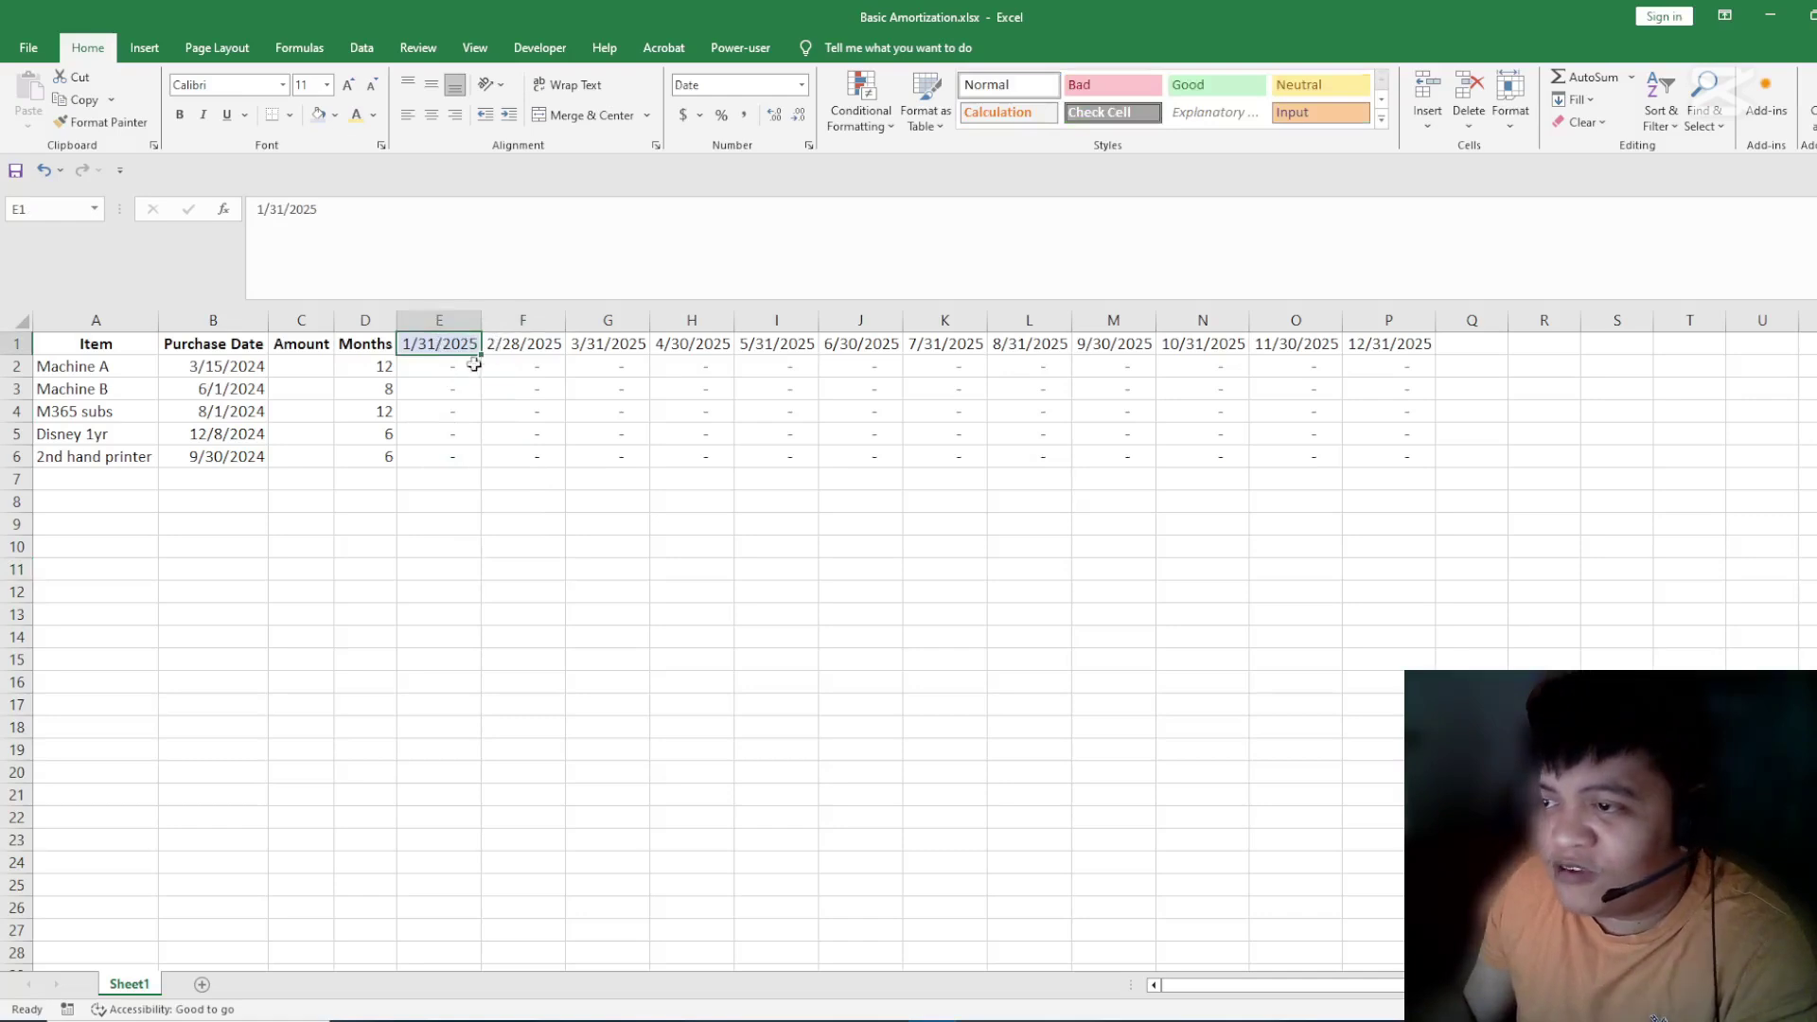
left_click(459, 365)
left_click(427, 347)
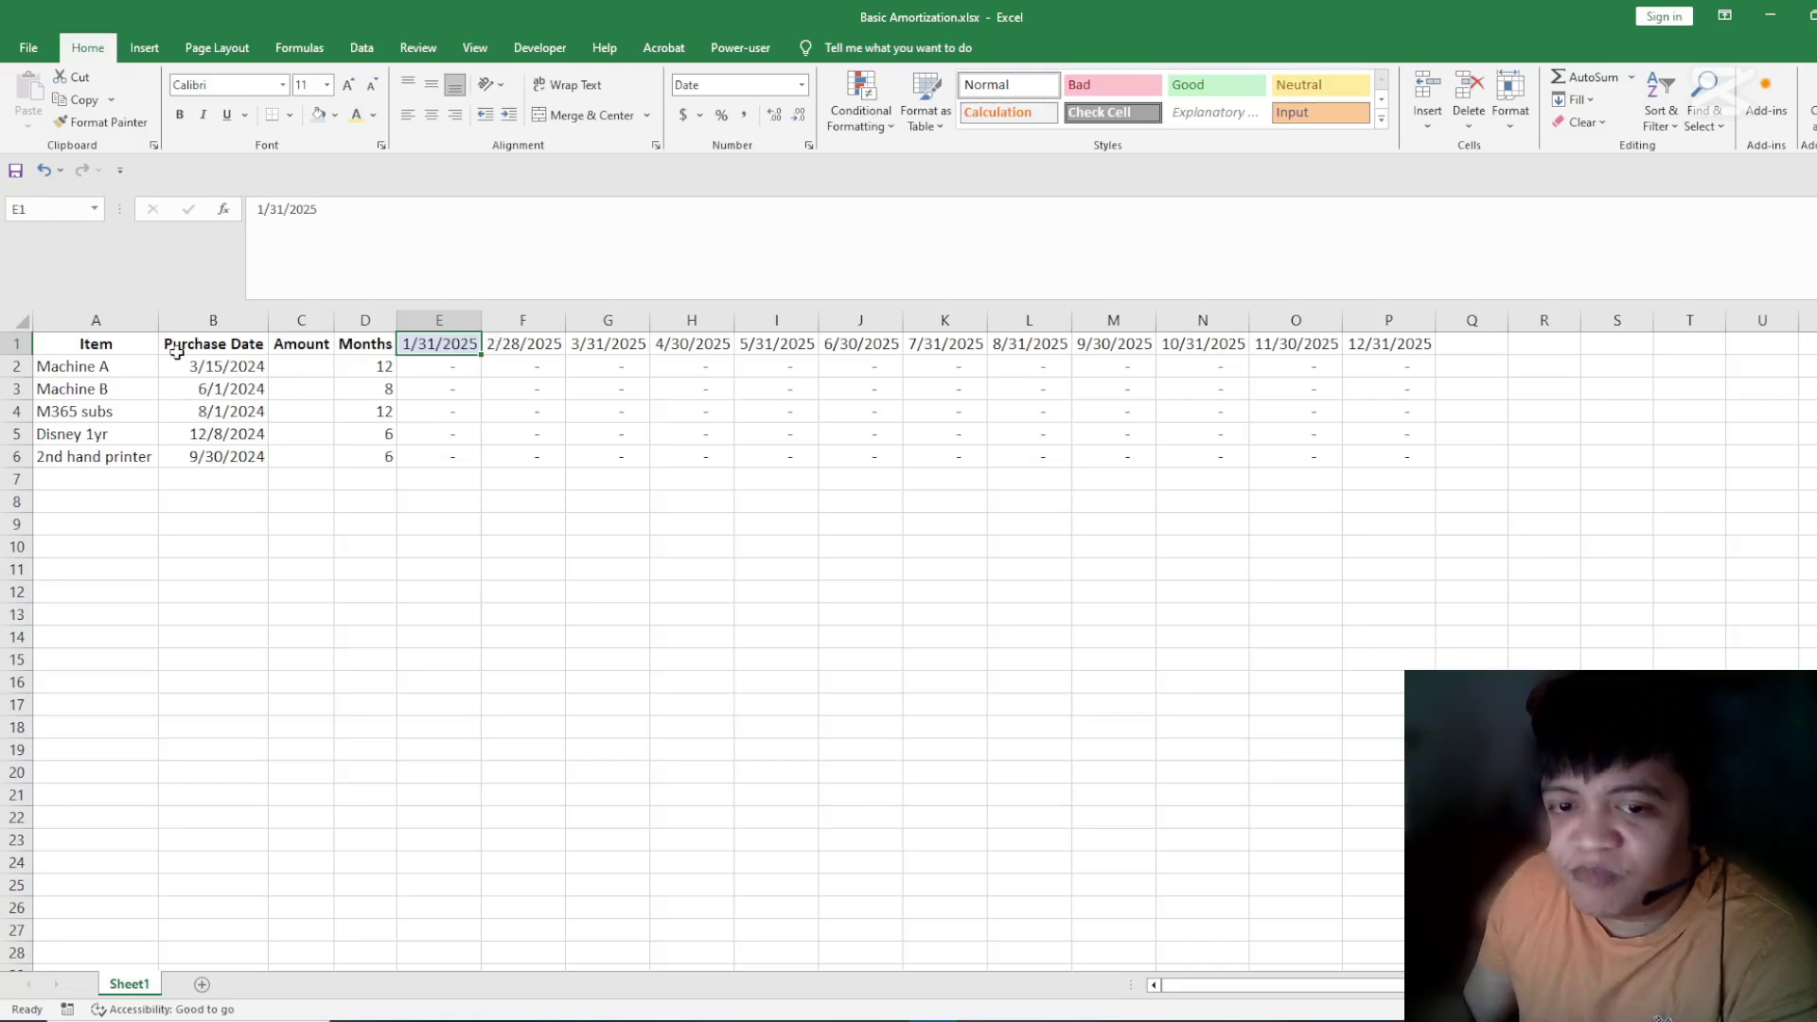
- Shade the input cells A2:D6, from item names to months, with the light blue fill
left_click_drag(369, 457, 213, 366)
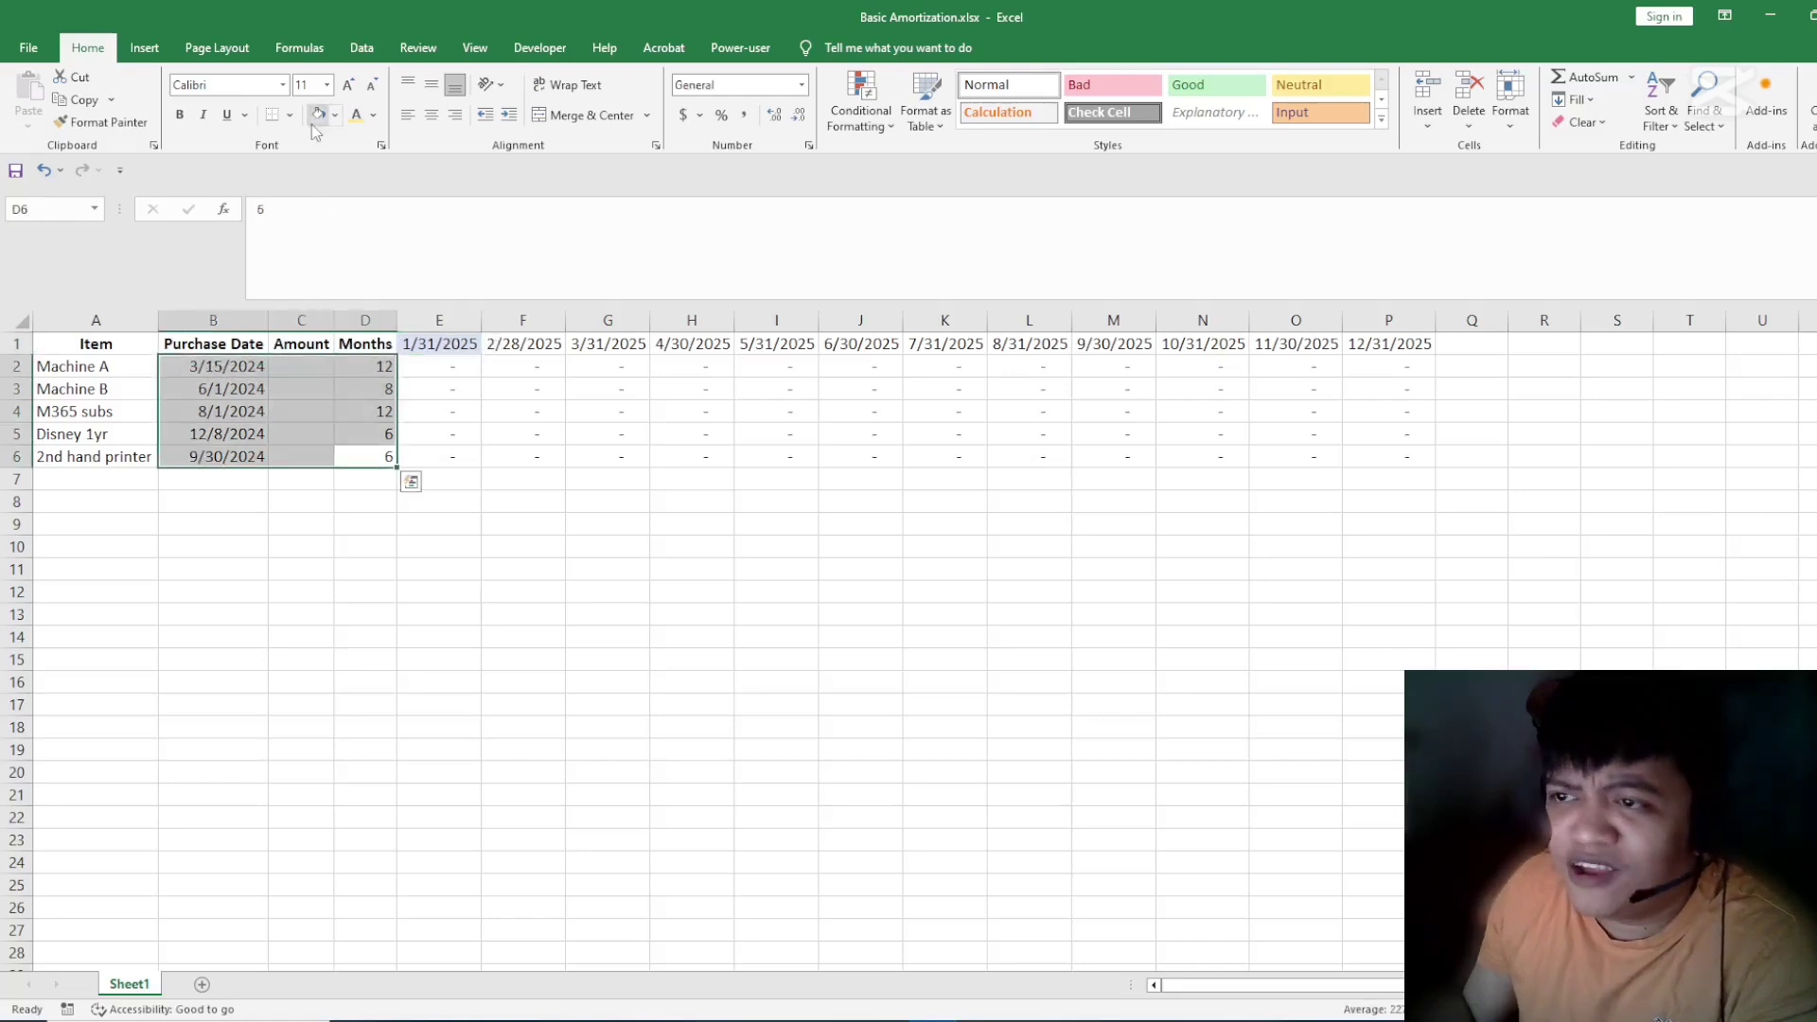
left_click(593, 454)
left_click(444, 347)
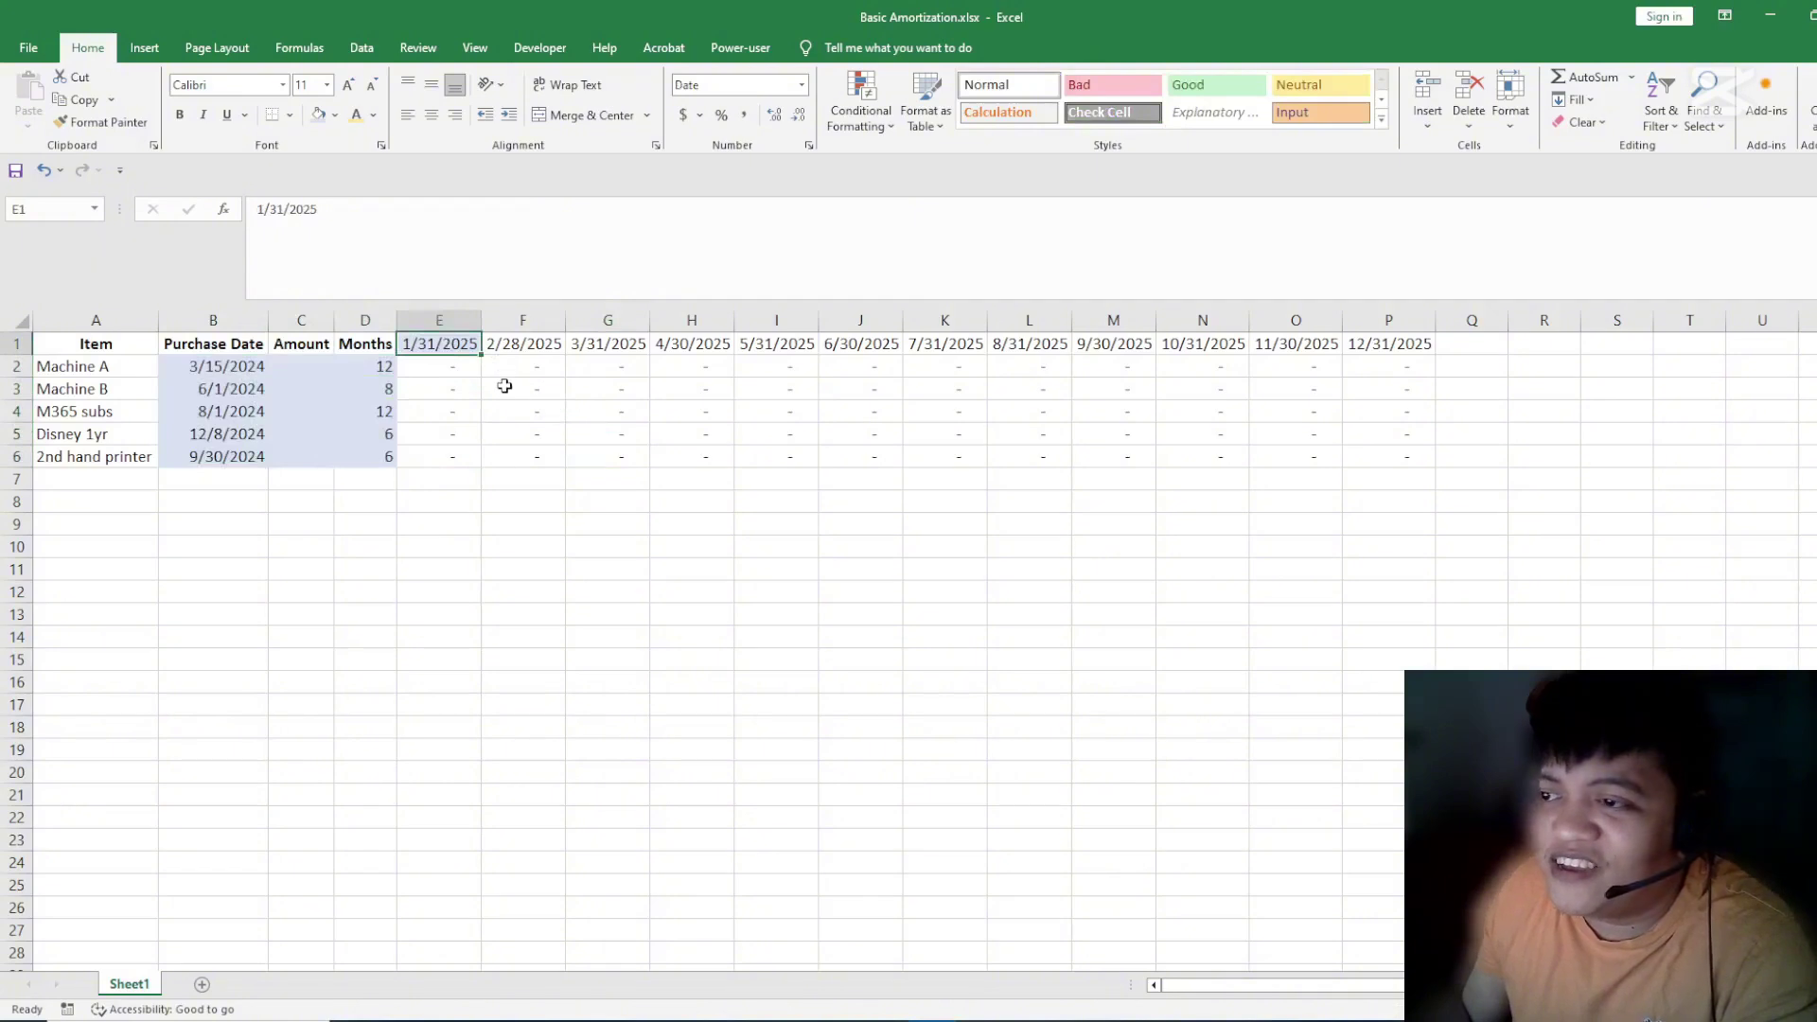
left_click_drag(97, 364, 95, 456)
left_click(318, 115)
left_click(607, 411)
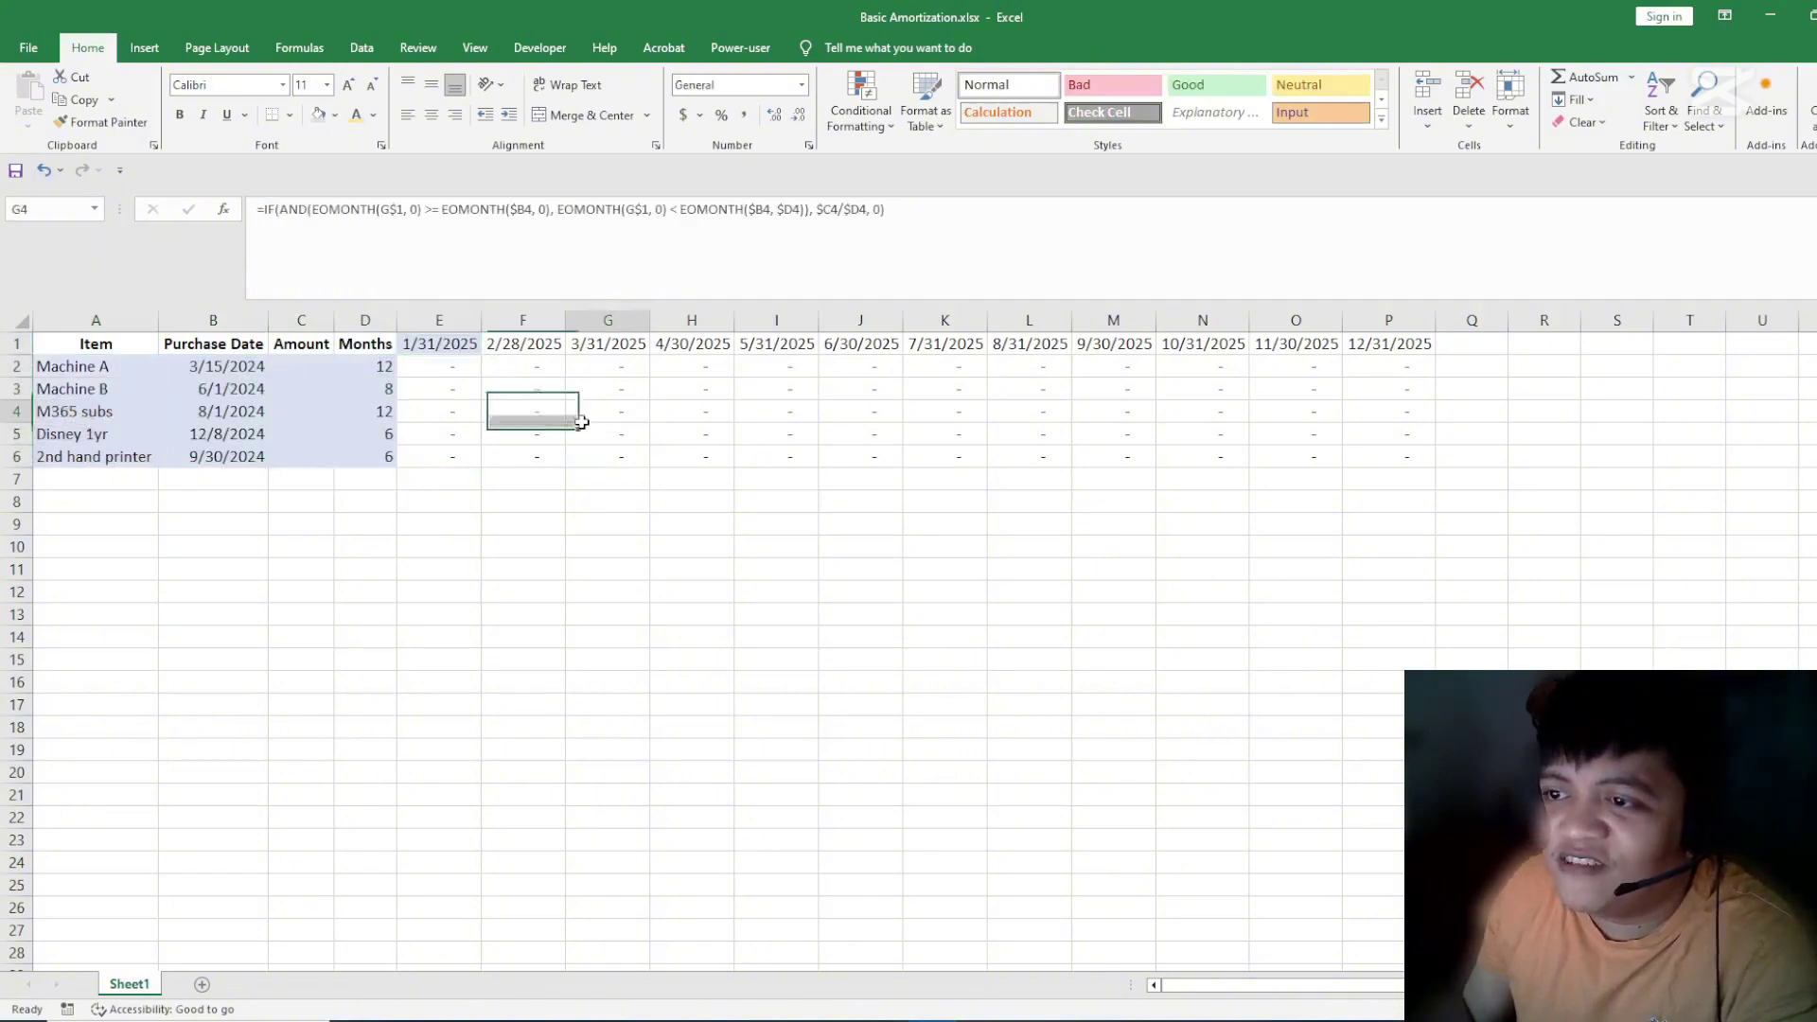
- Review the shaded input cells, the formula area E2:P6 and the header dates in E1 and F1
left_click_drag(443, 348, 132, 463)
left_click(132, 386)
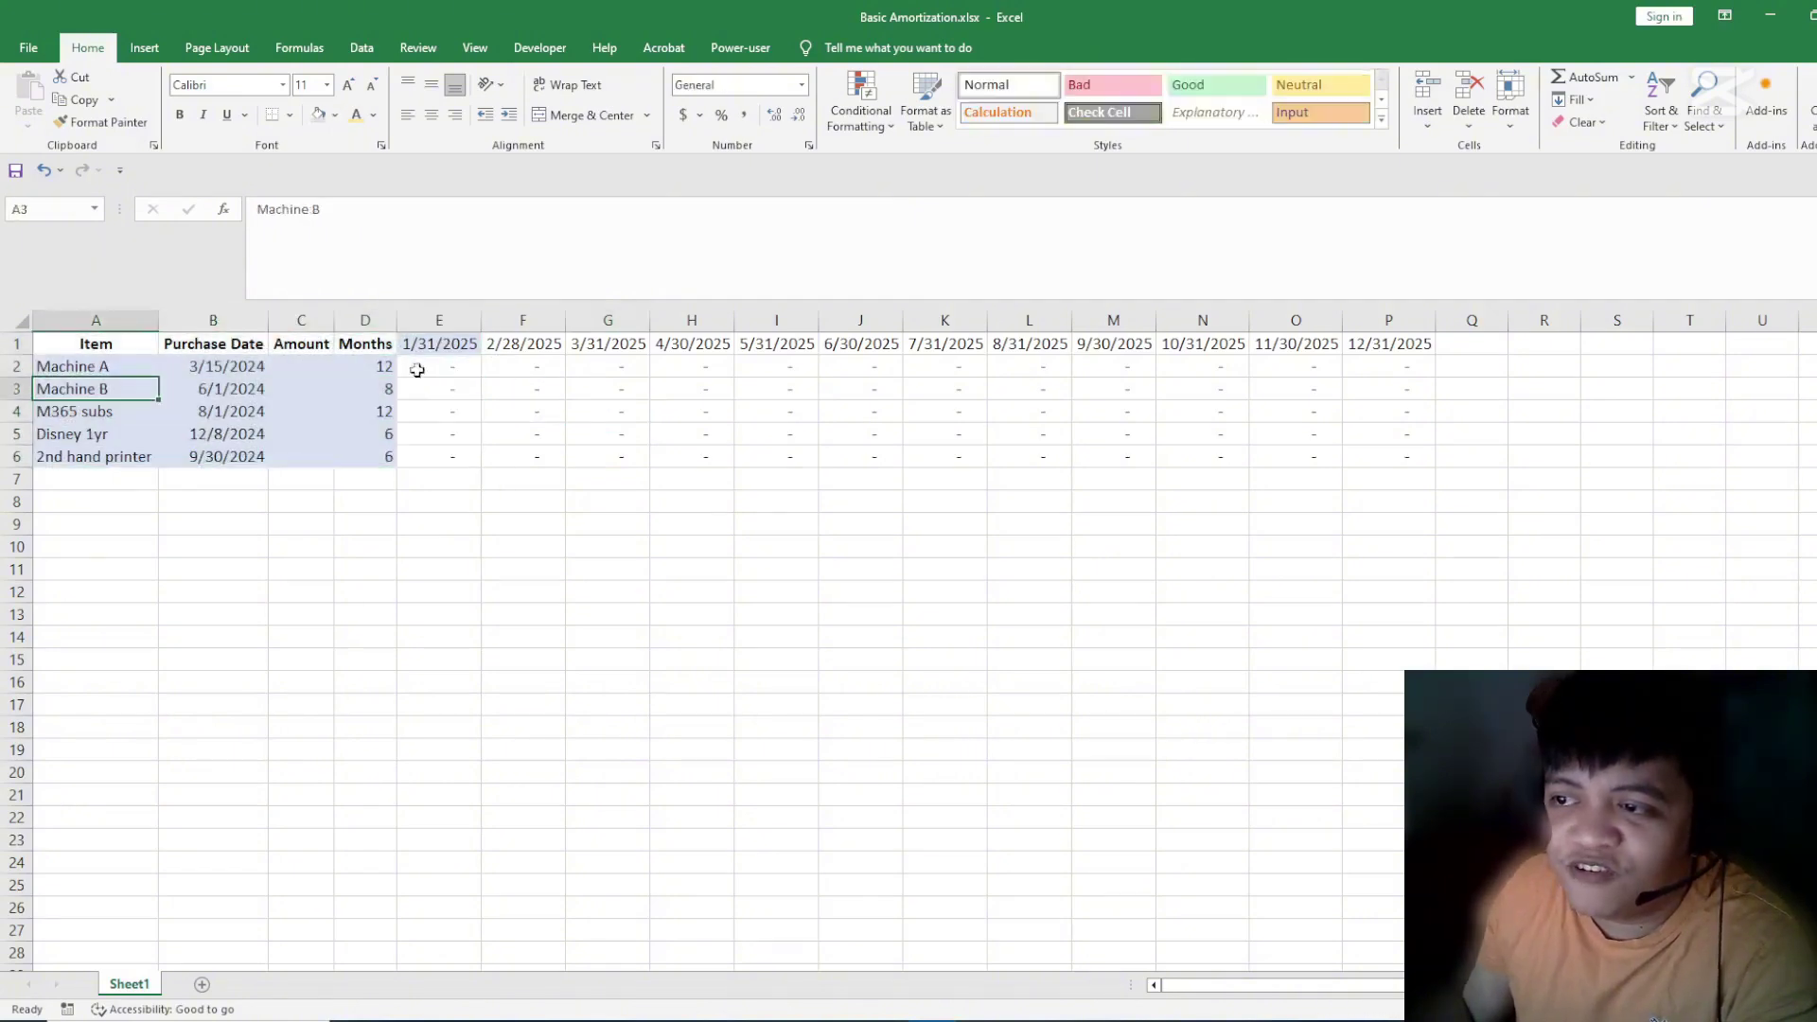
left_click_drag(520, 347, 1380, 459)
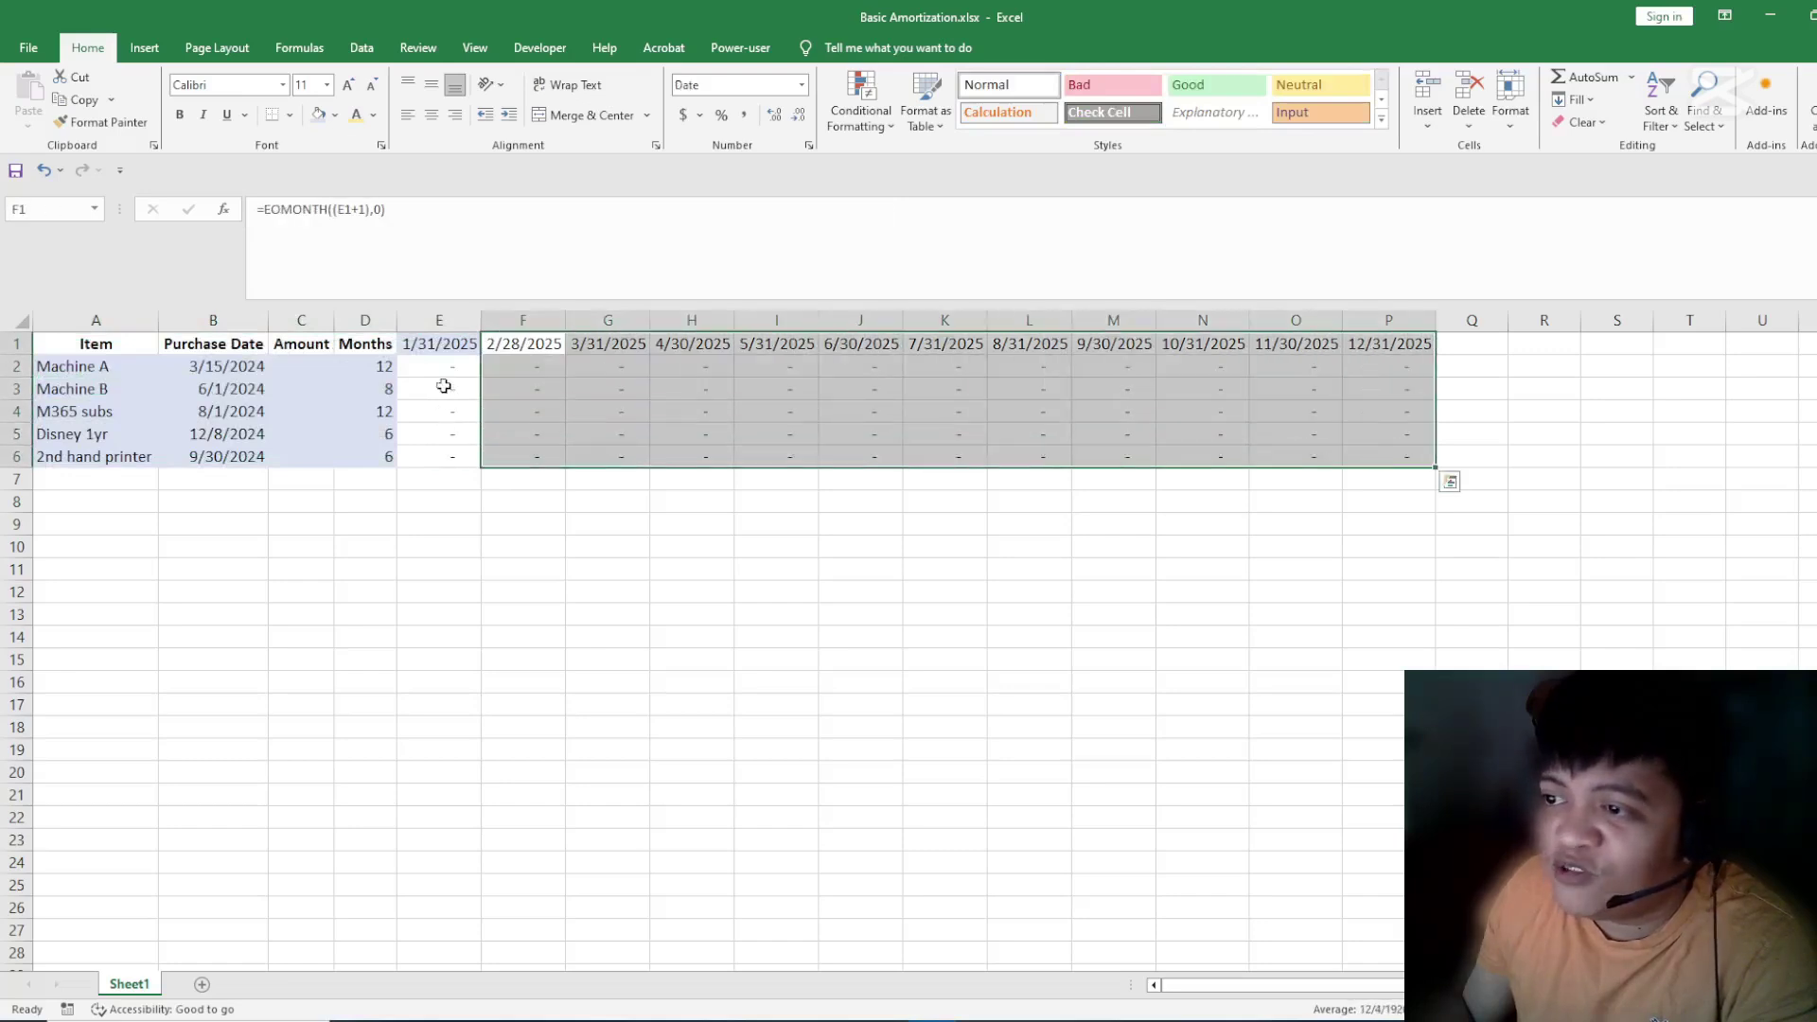
left_click_drag(440, 369, 458, 456)
left_click(487, 523)
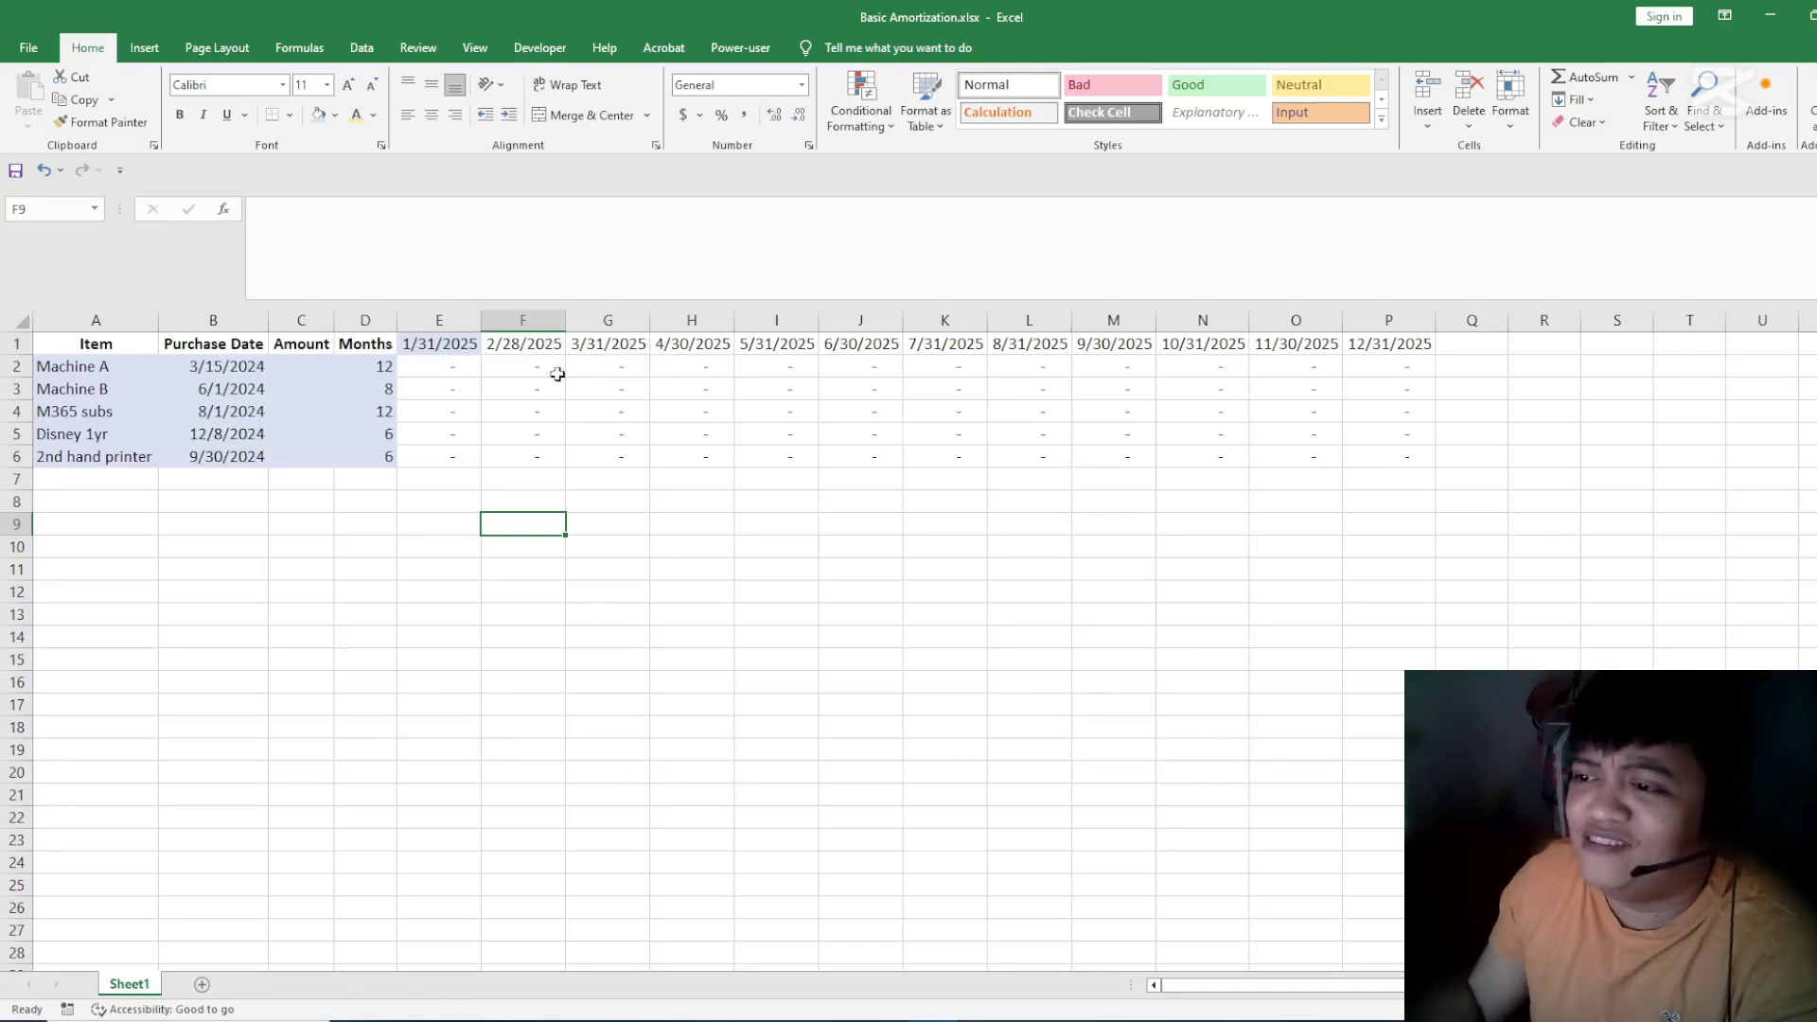
left_click(523, 346)
left_click(446, 345)
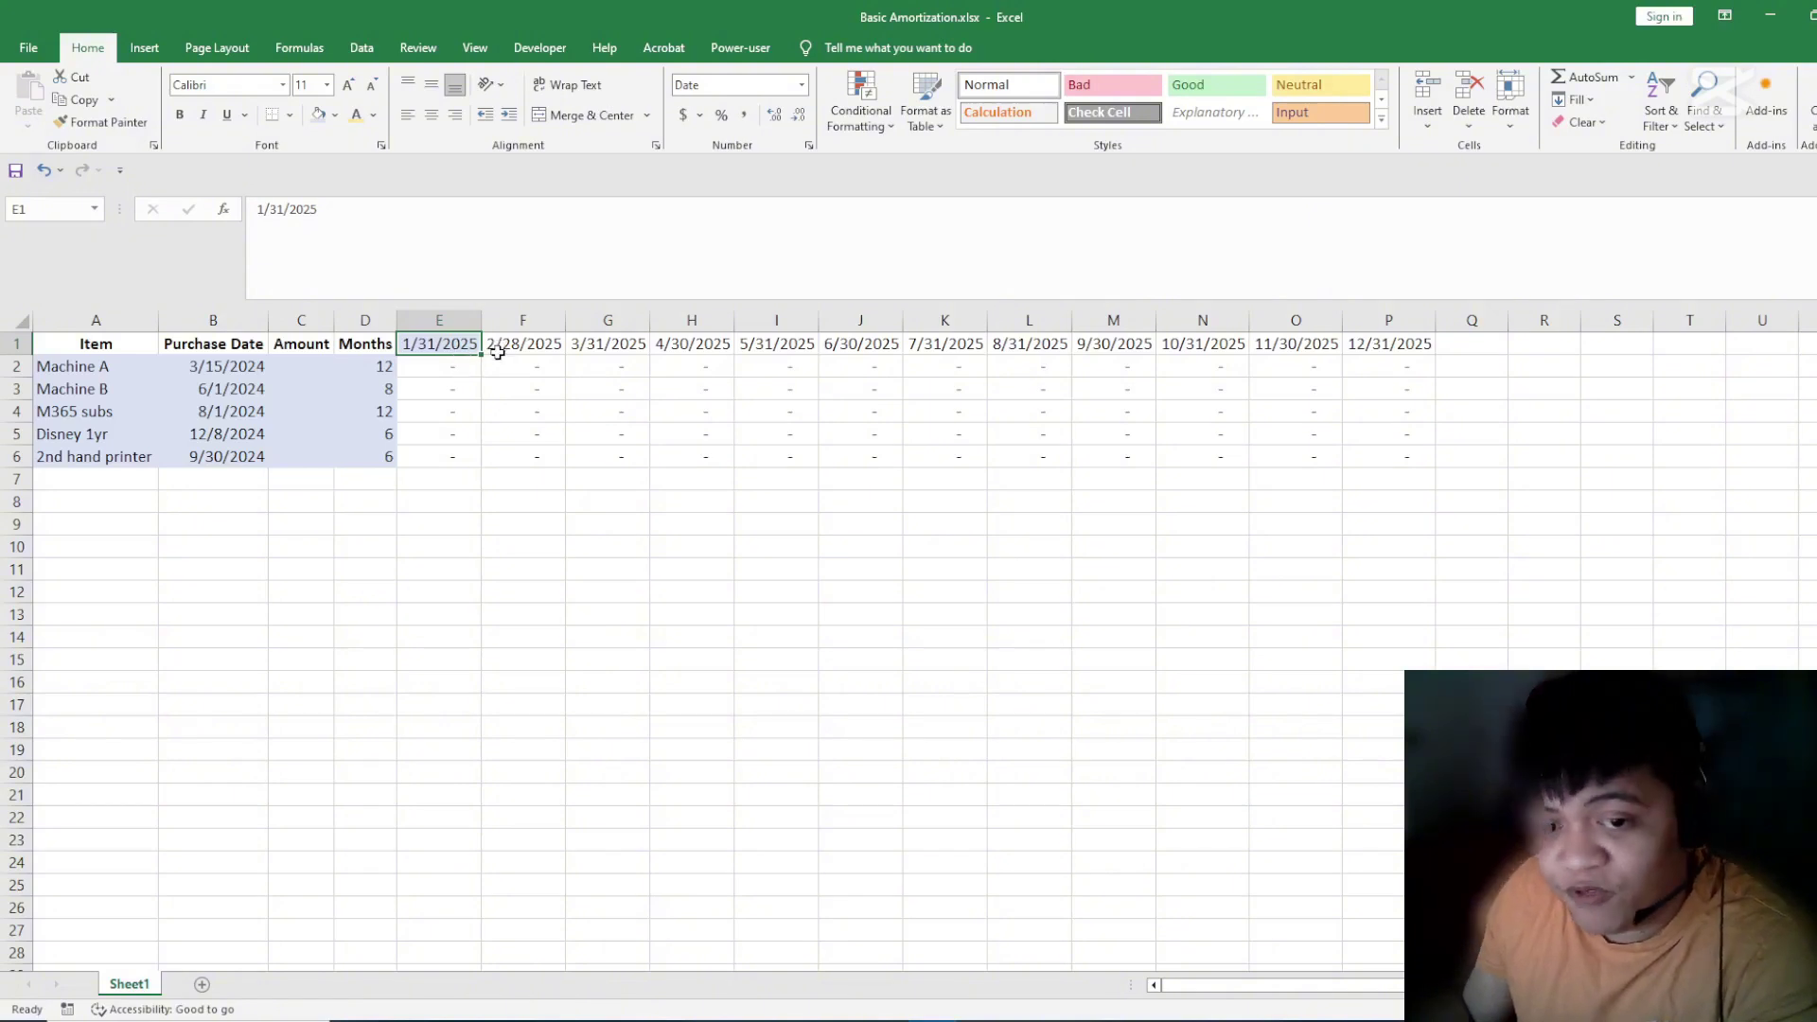
- Enter the month-end dates 02/28/2025 in F8 and 03/31/2025 in G8 by hand
left_click(523, 494)
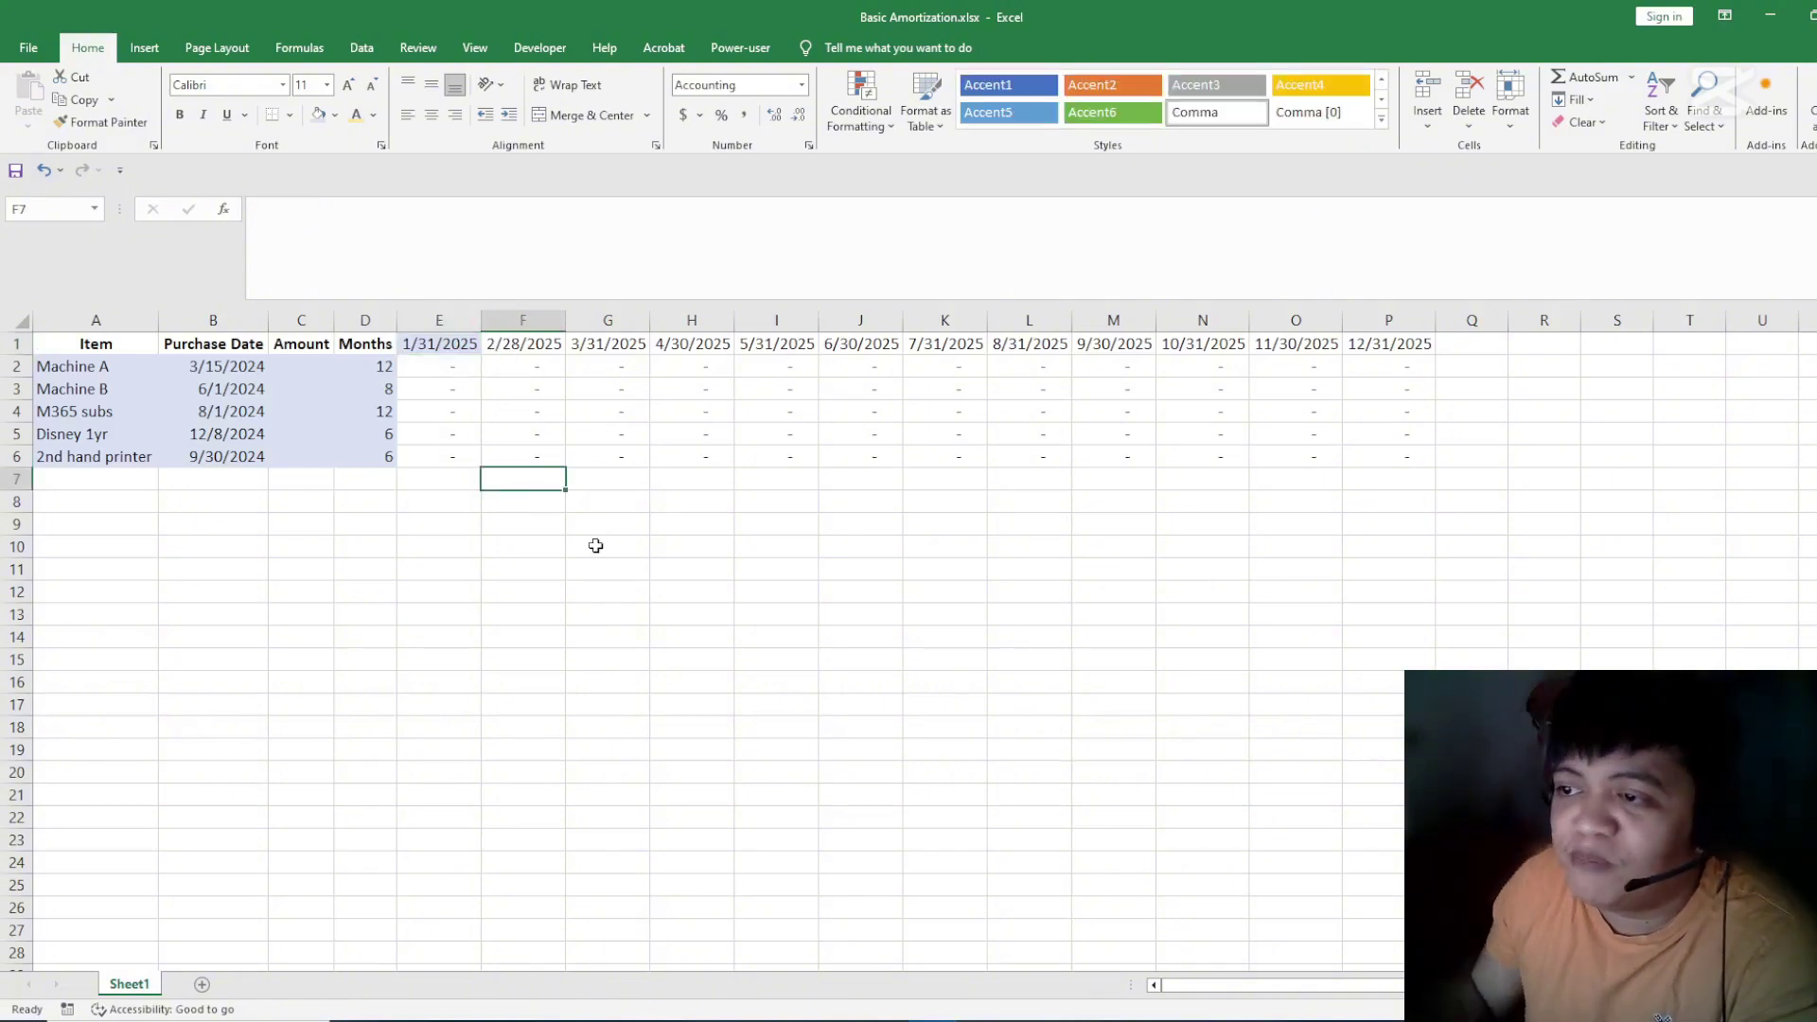
type("02/28/205")
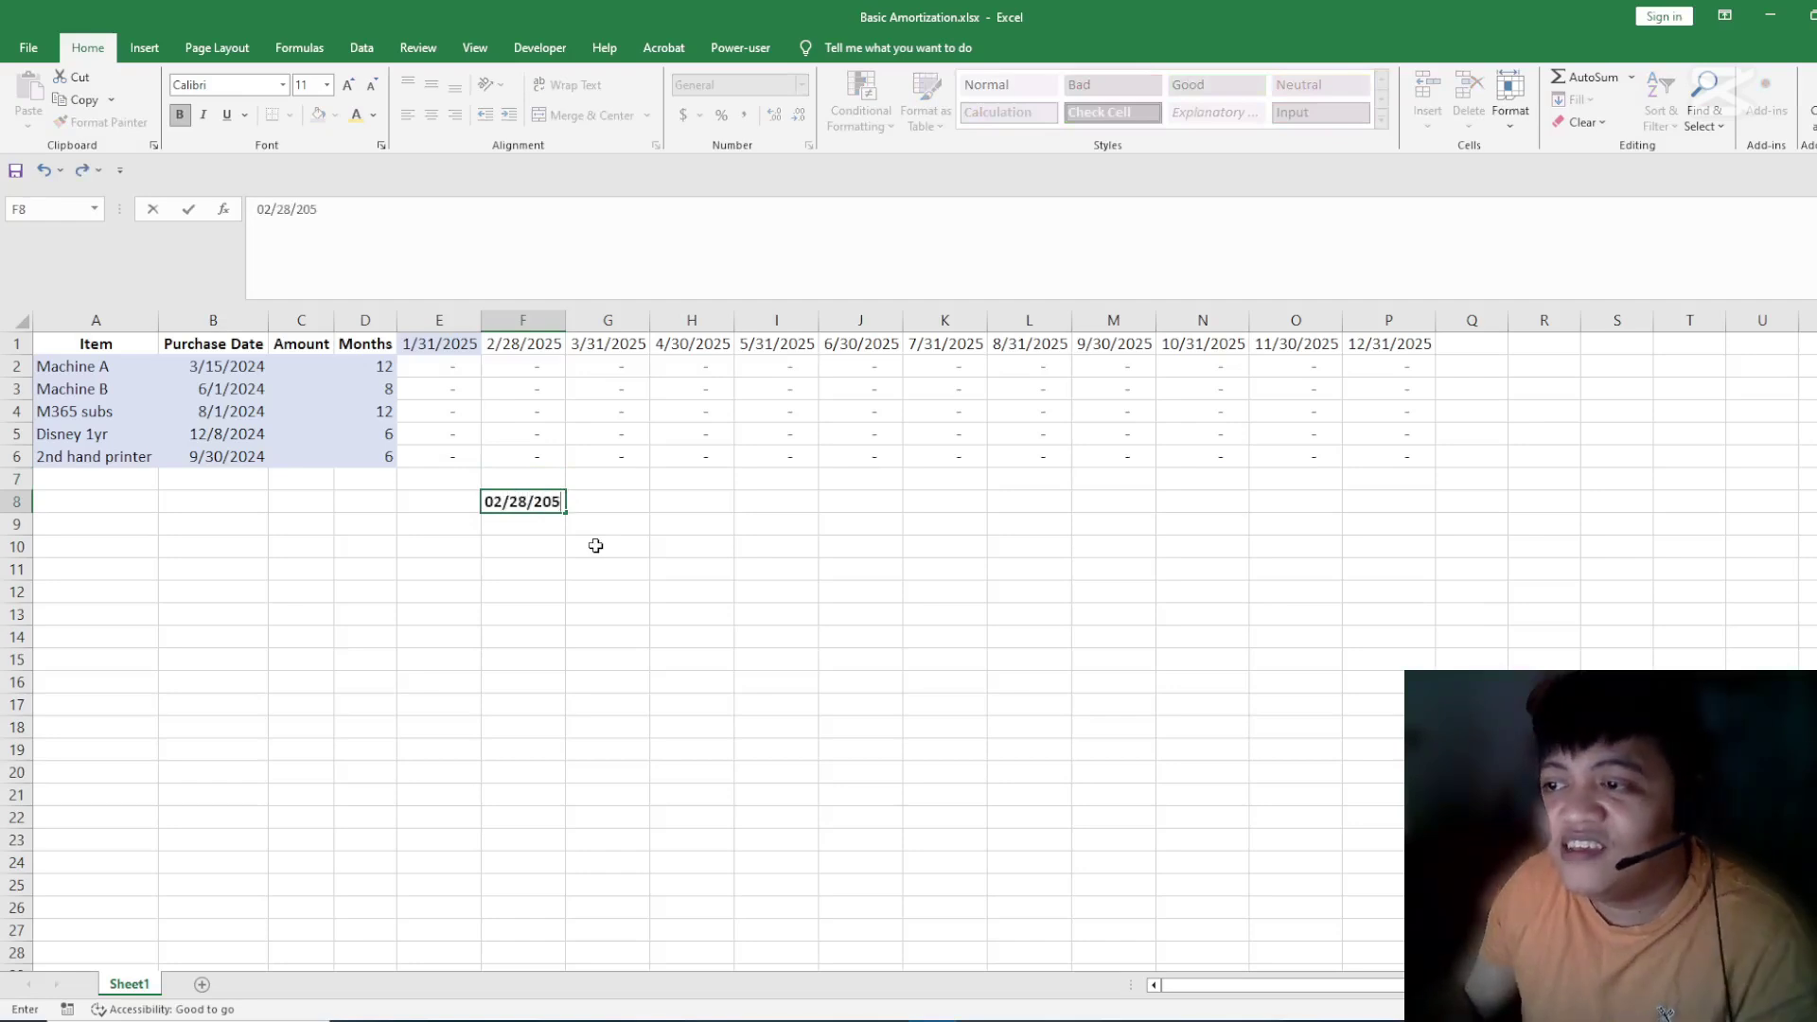
type("5")
key("Return")
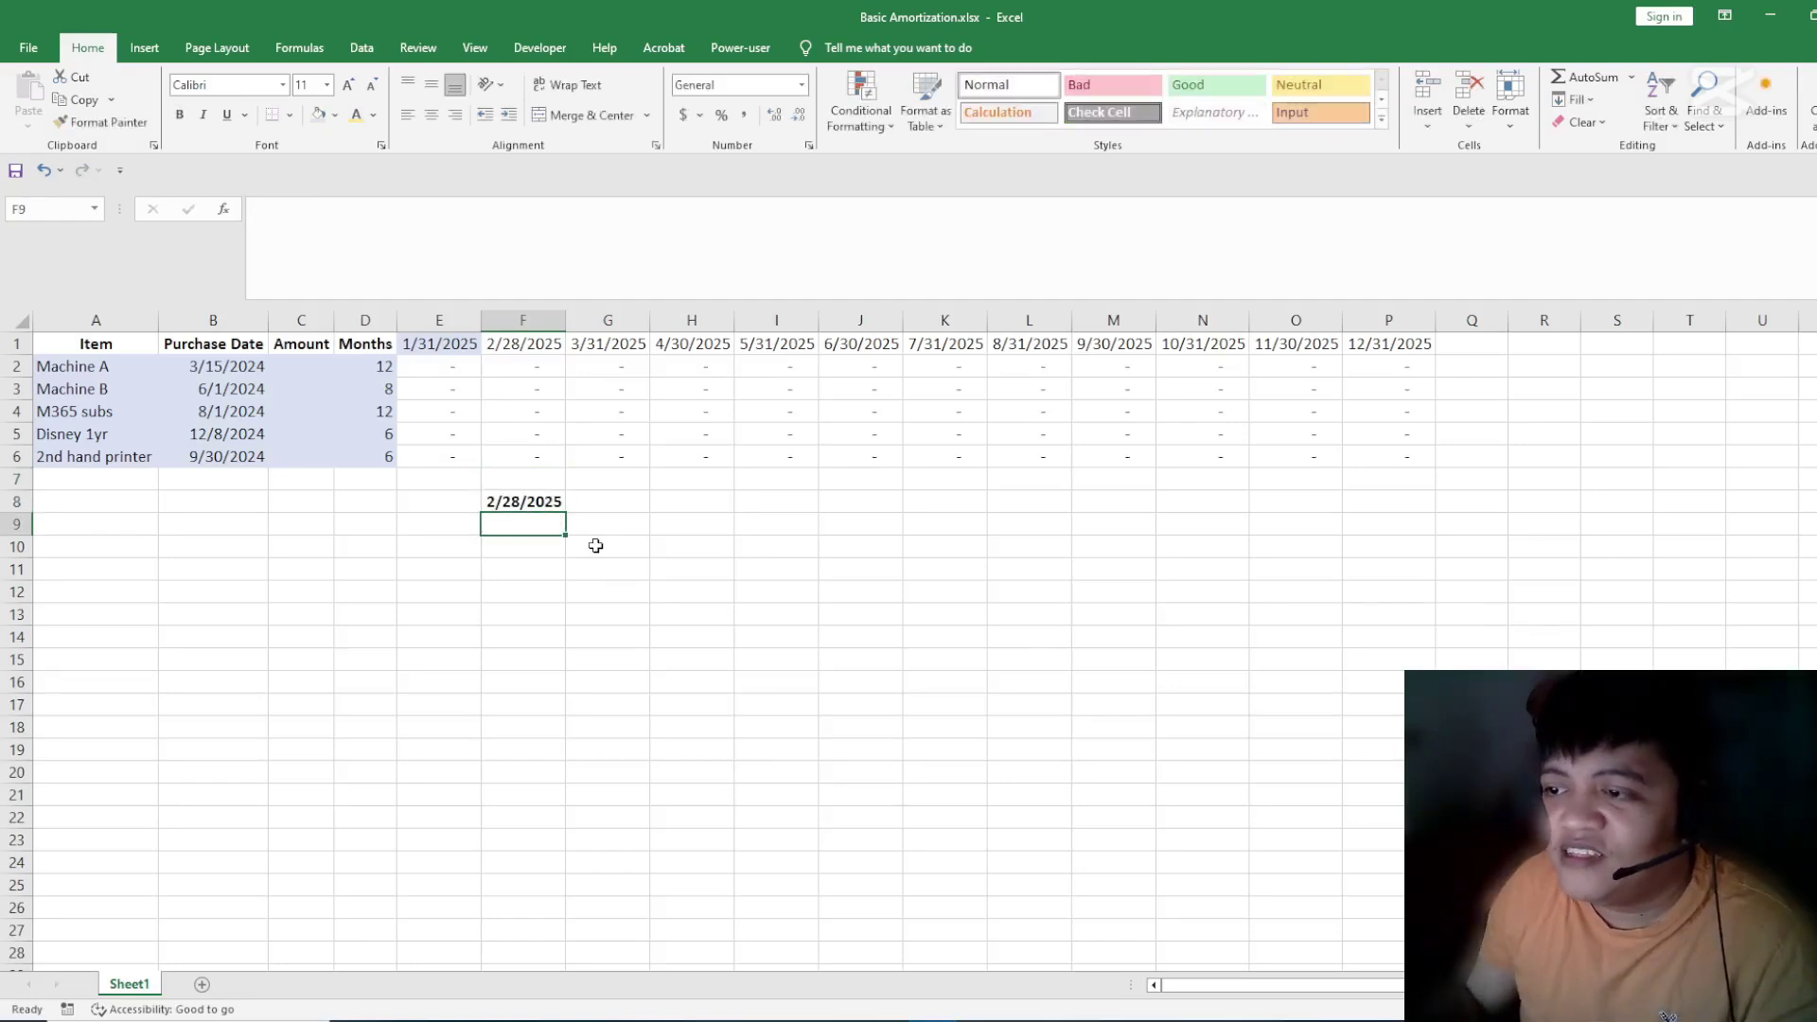
key("Up")
key("Right")
type("03/31/2025")
key("Return")
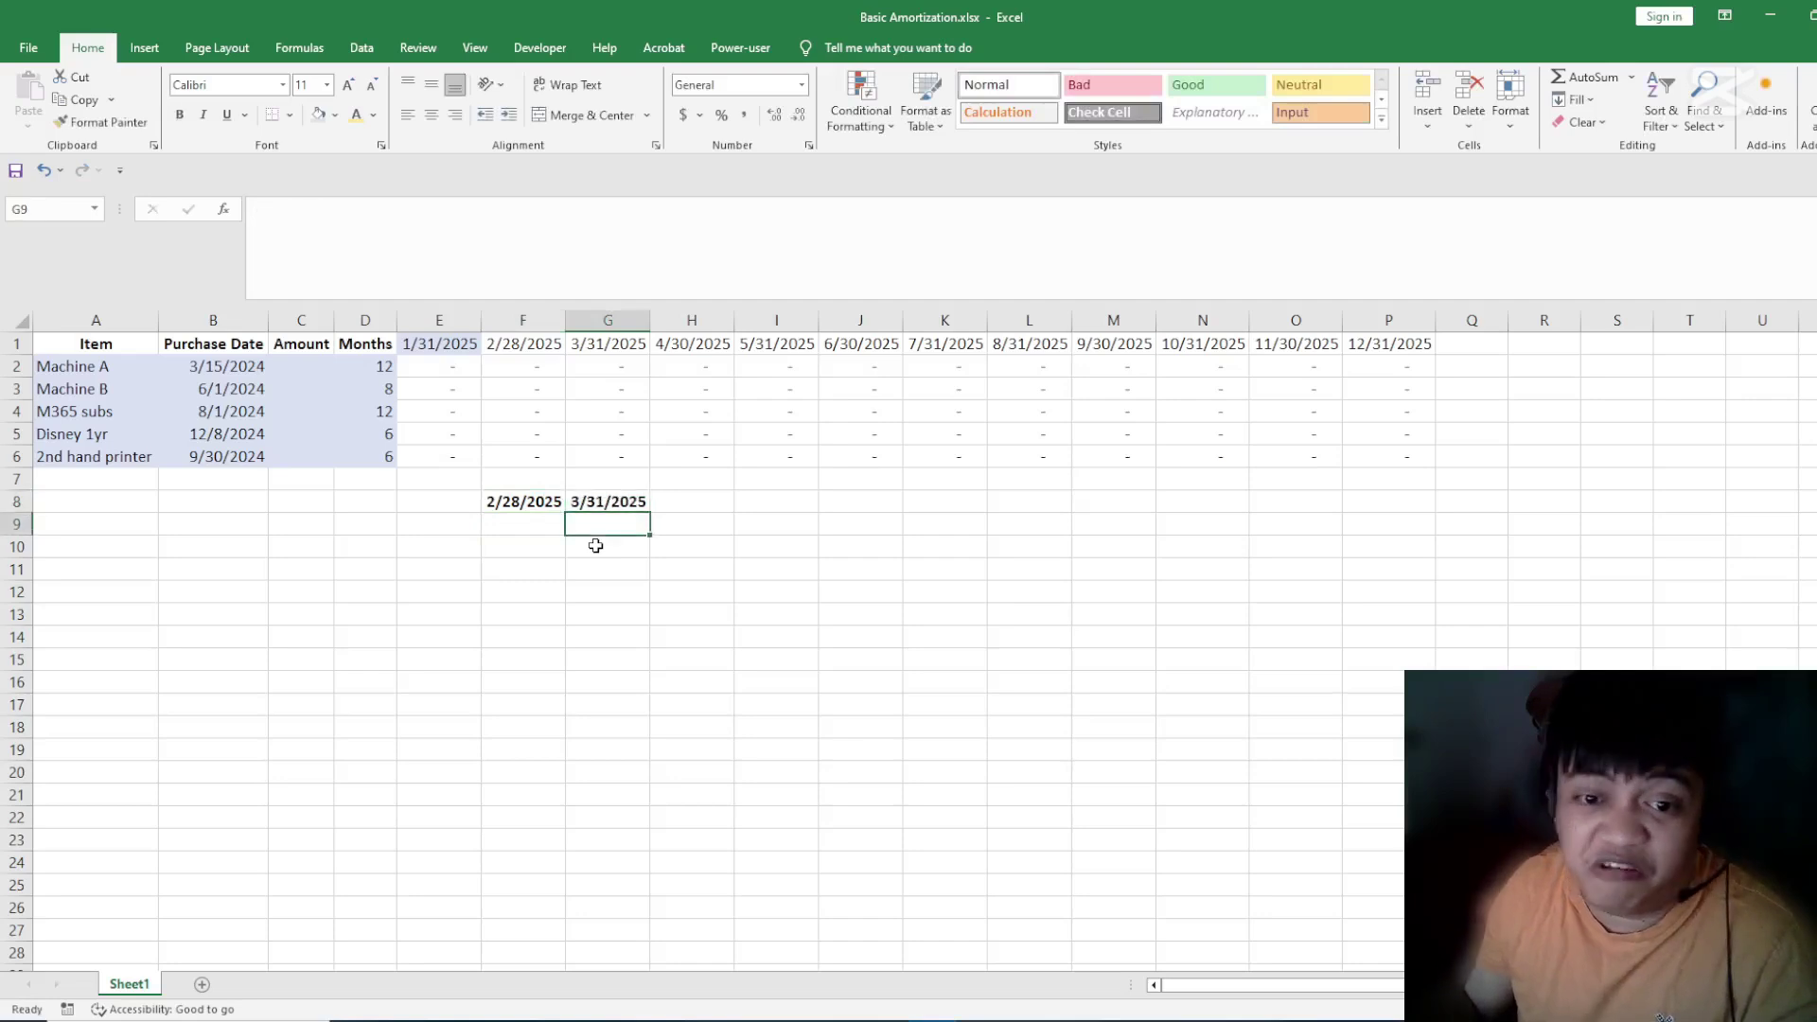
- Clear the trial dates below the schedule and inspect the formula in F1
left_click_drag(692, 523, 506, 485)
key("Delete")
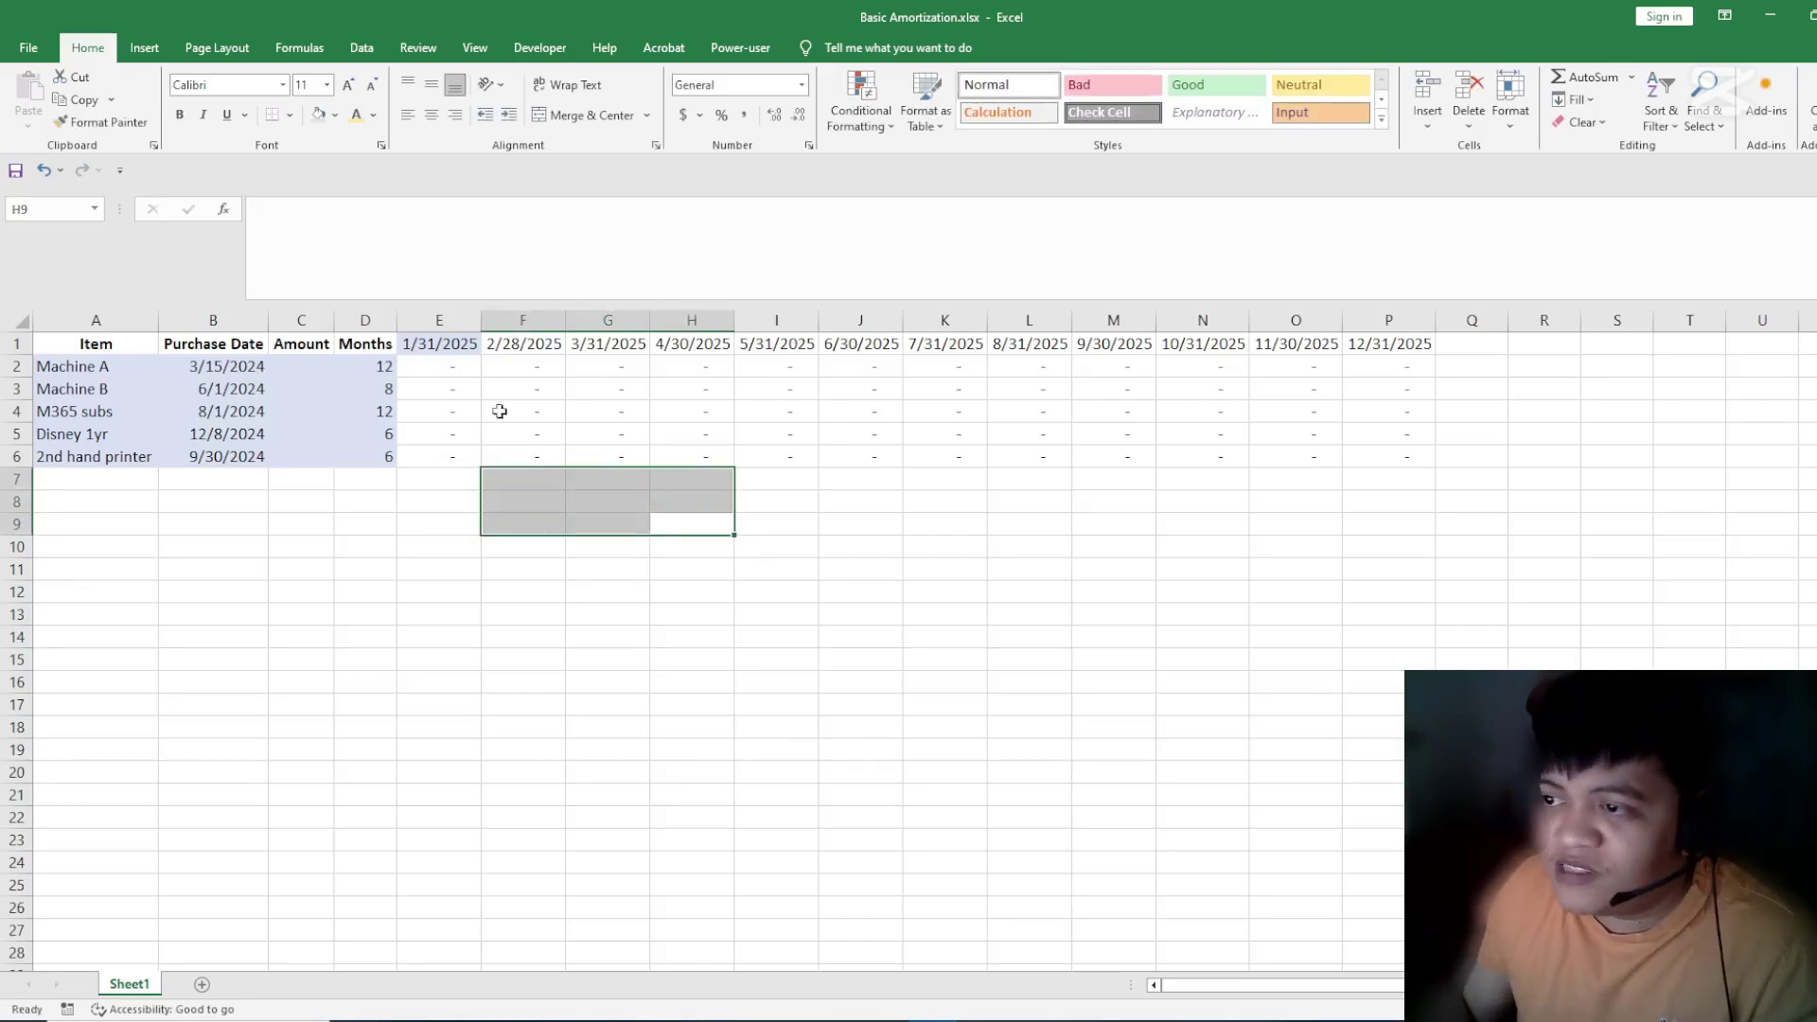
left_click(502, 343)
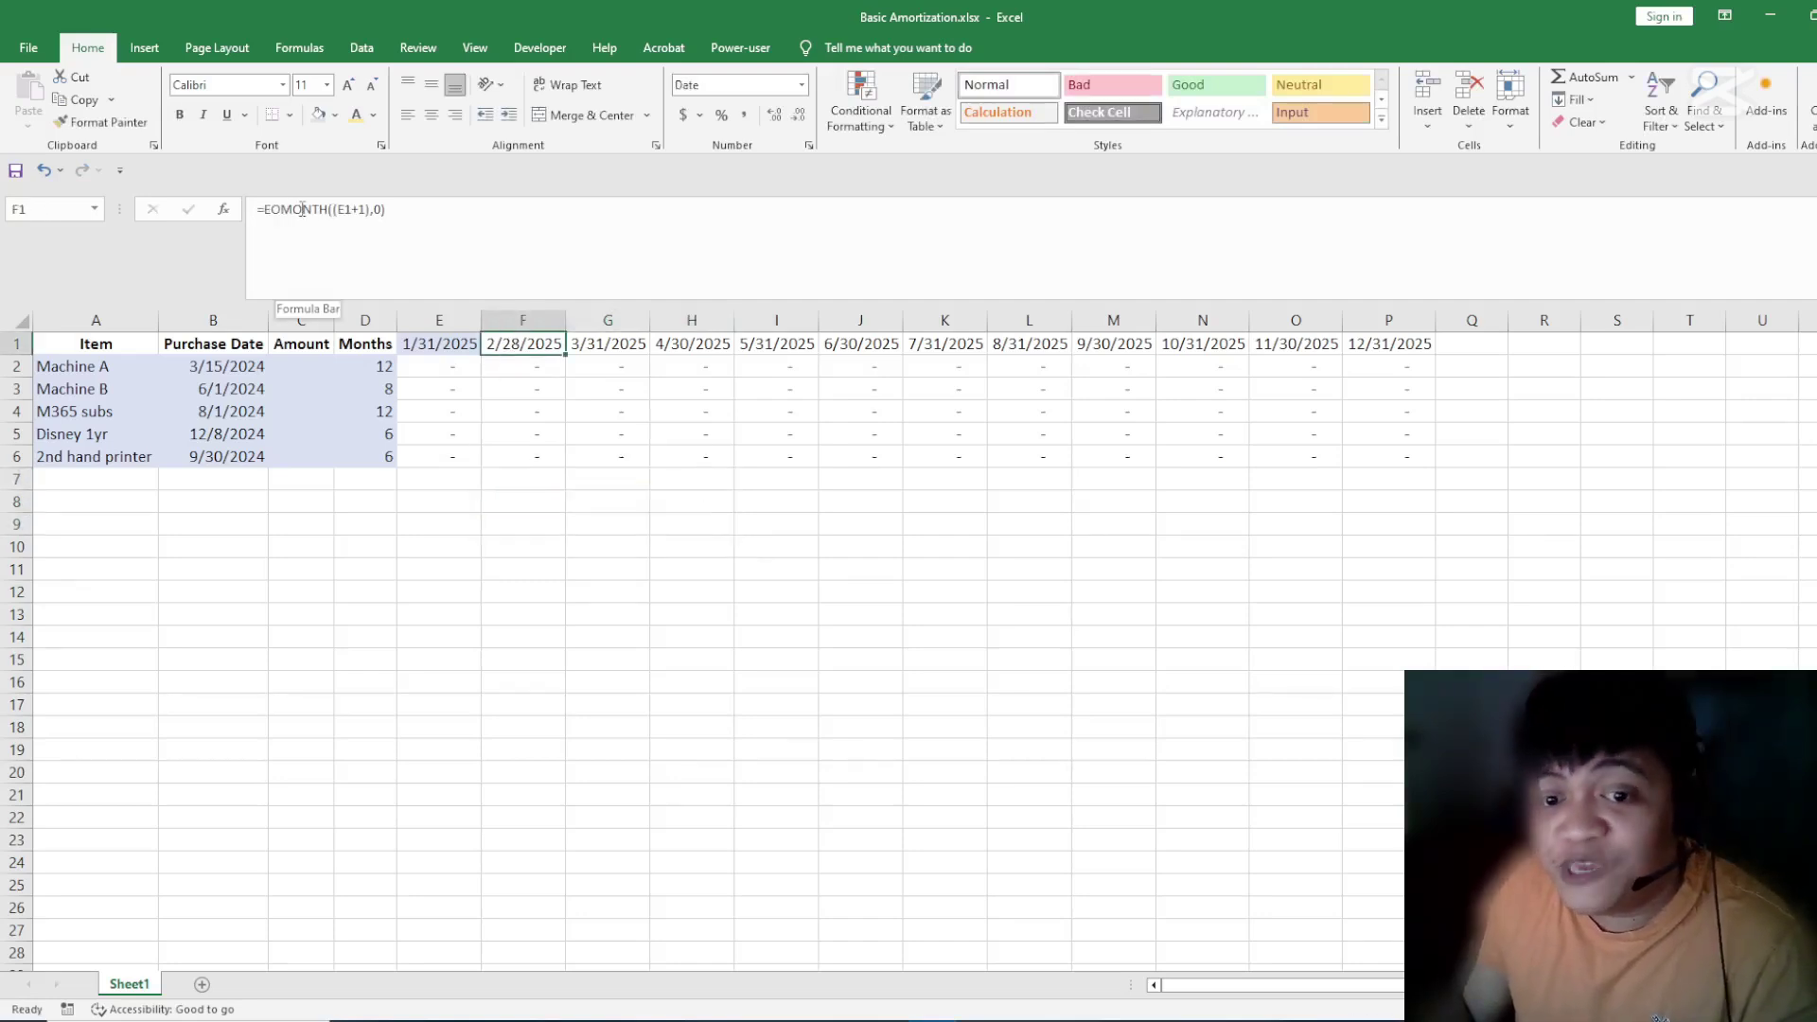
- Enter the sample date 01/08/2025 in cell E9
left_click(467, 527)
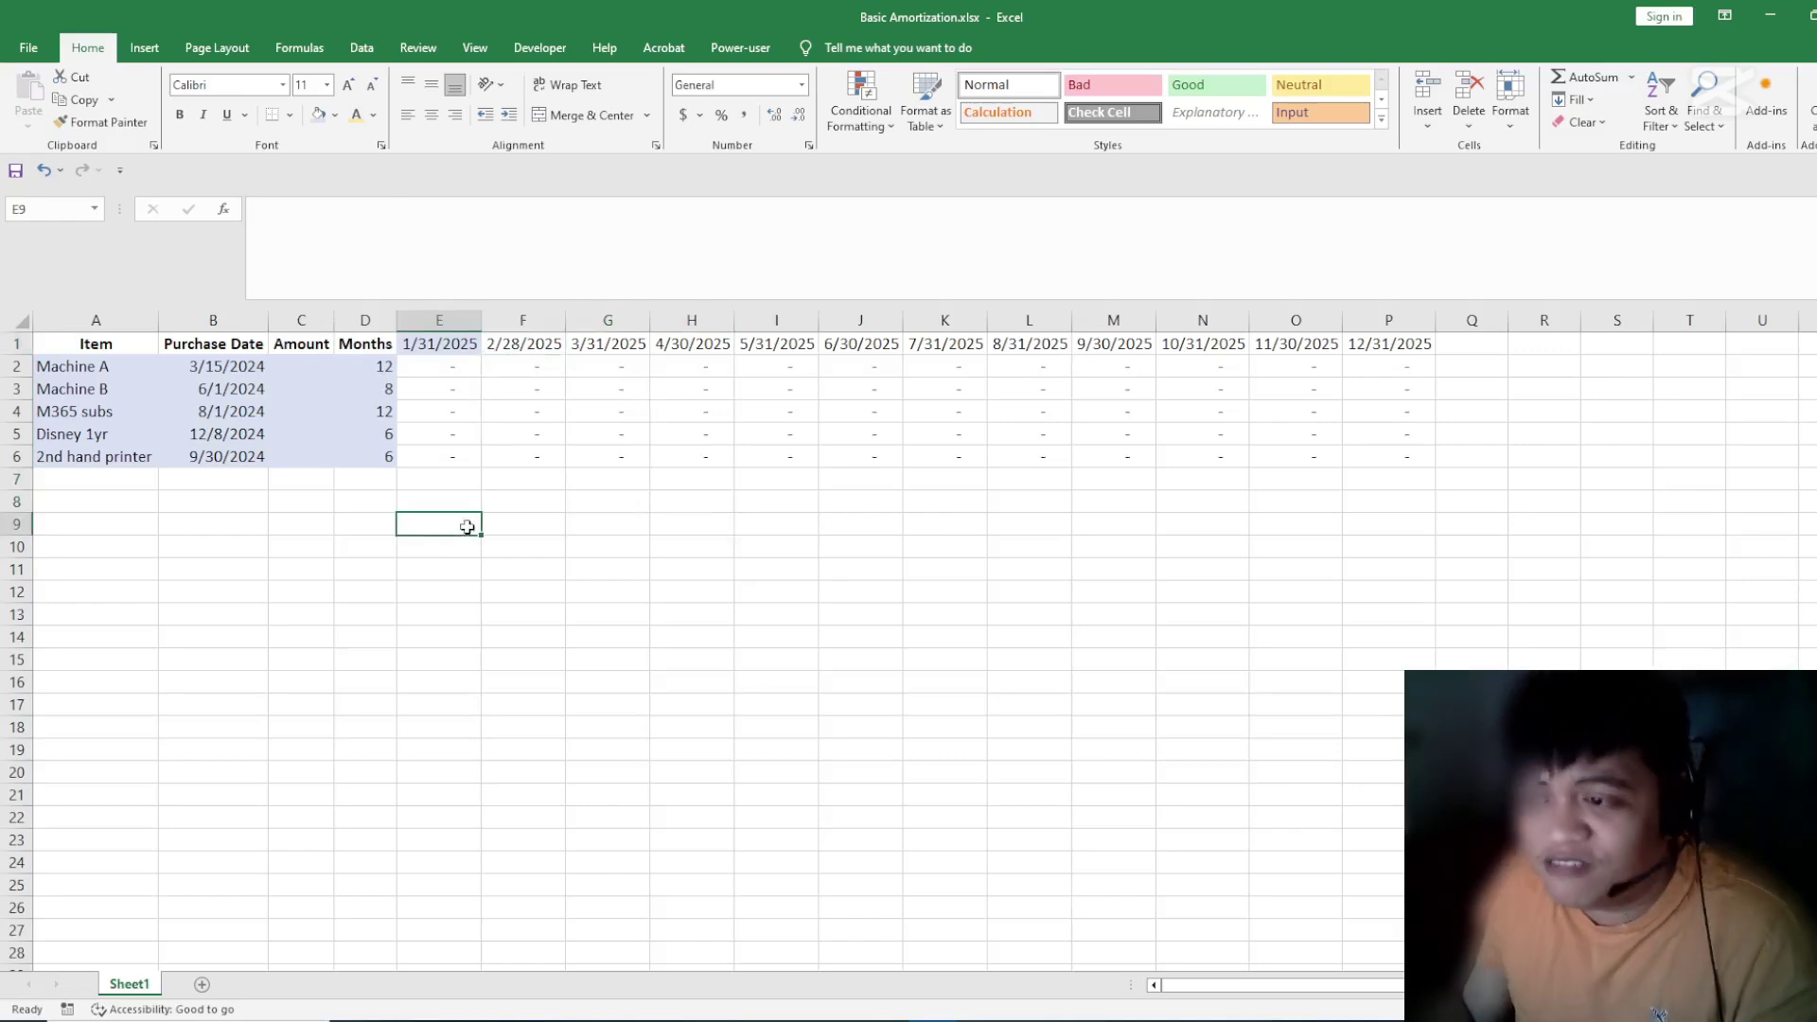
type("01/01/2025")
key("Return")
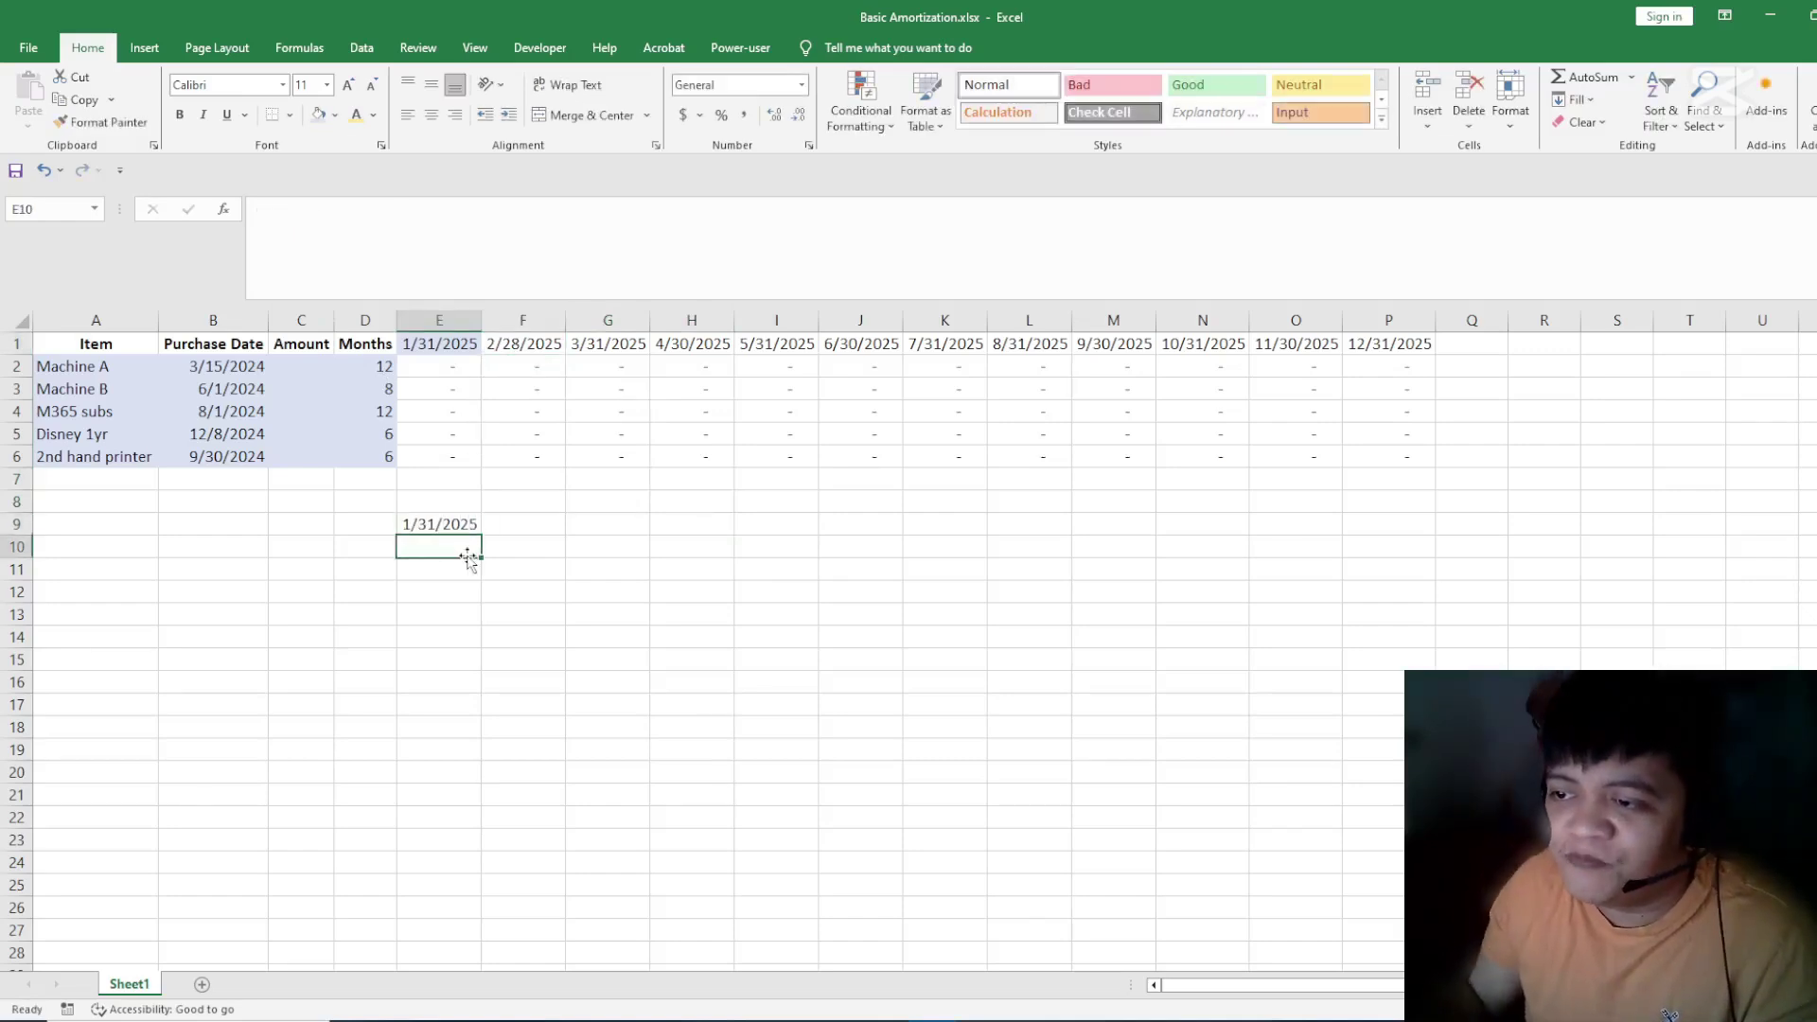
key("Up")
type("01/08/2025")
key("Return")
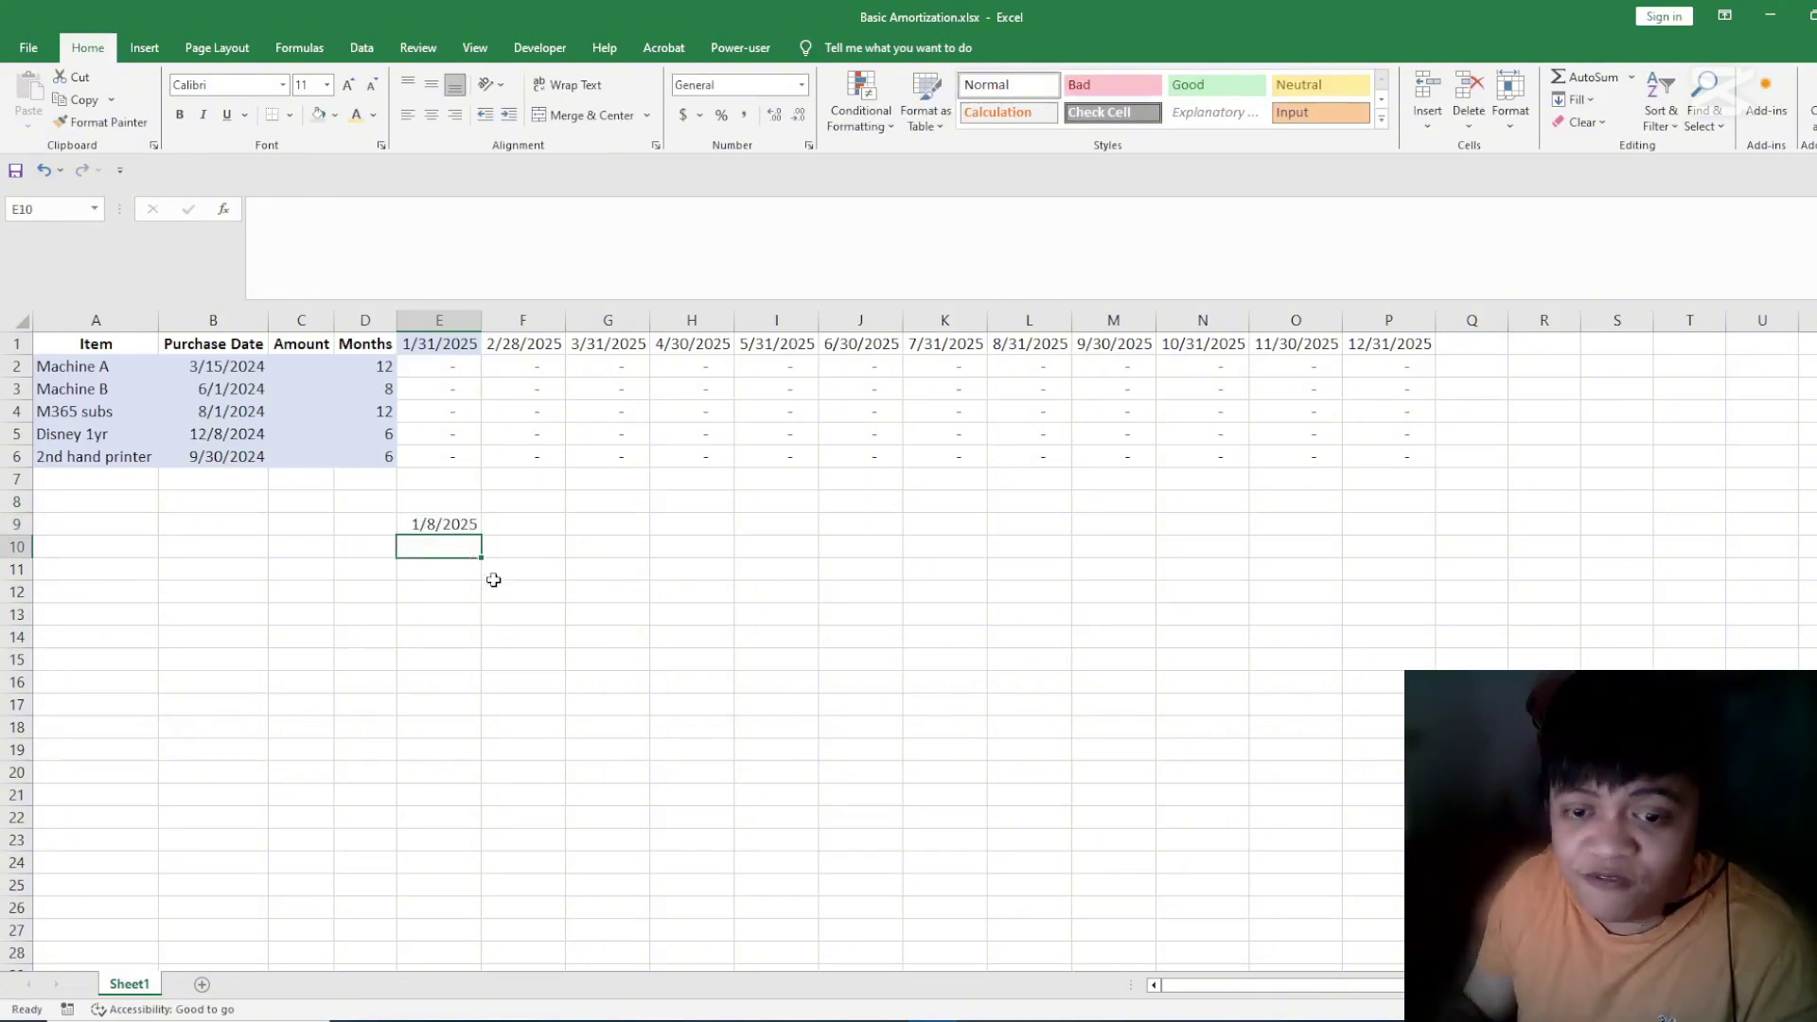
- Enter the formula =EOMONTH(E9,0) in cell E10
type("=eomonth(")
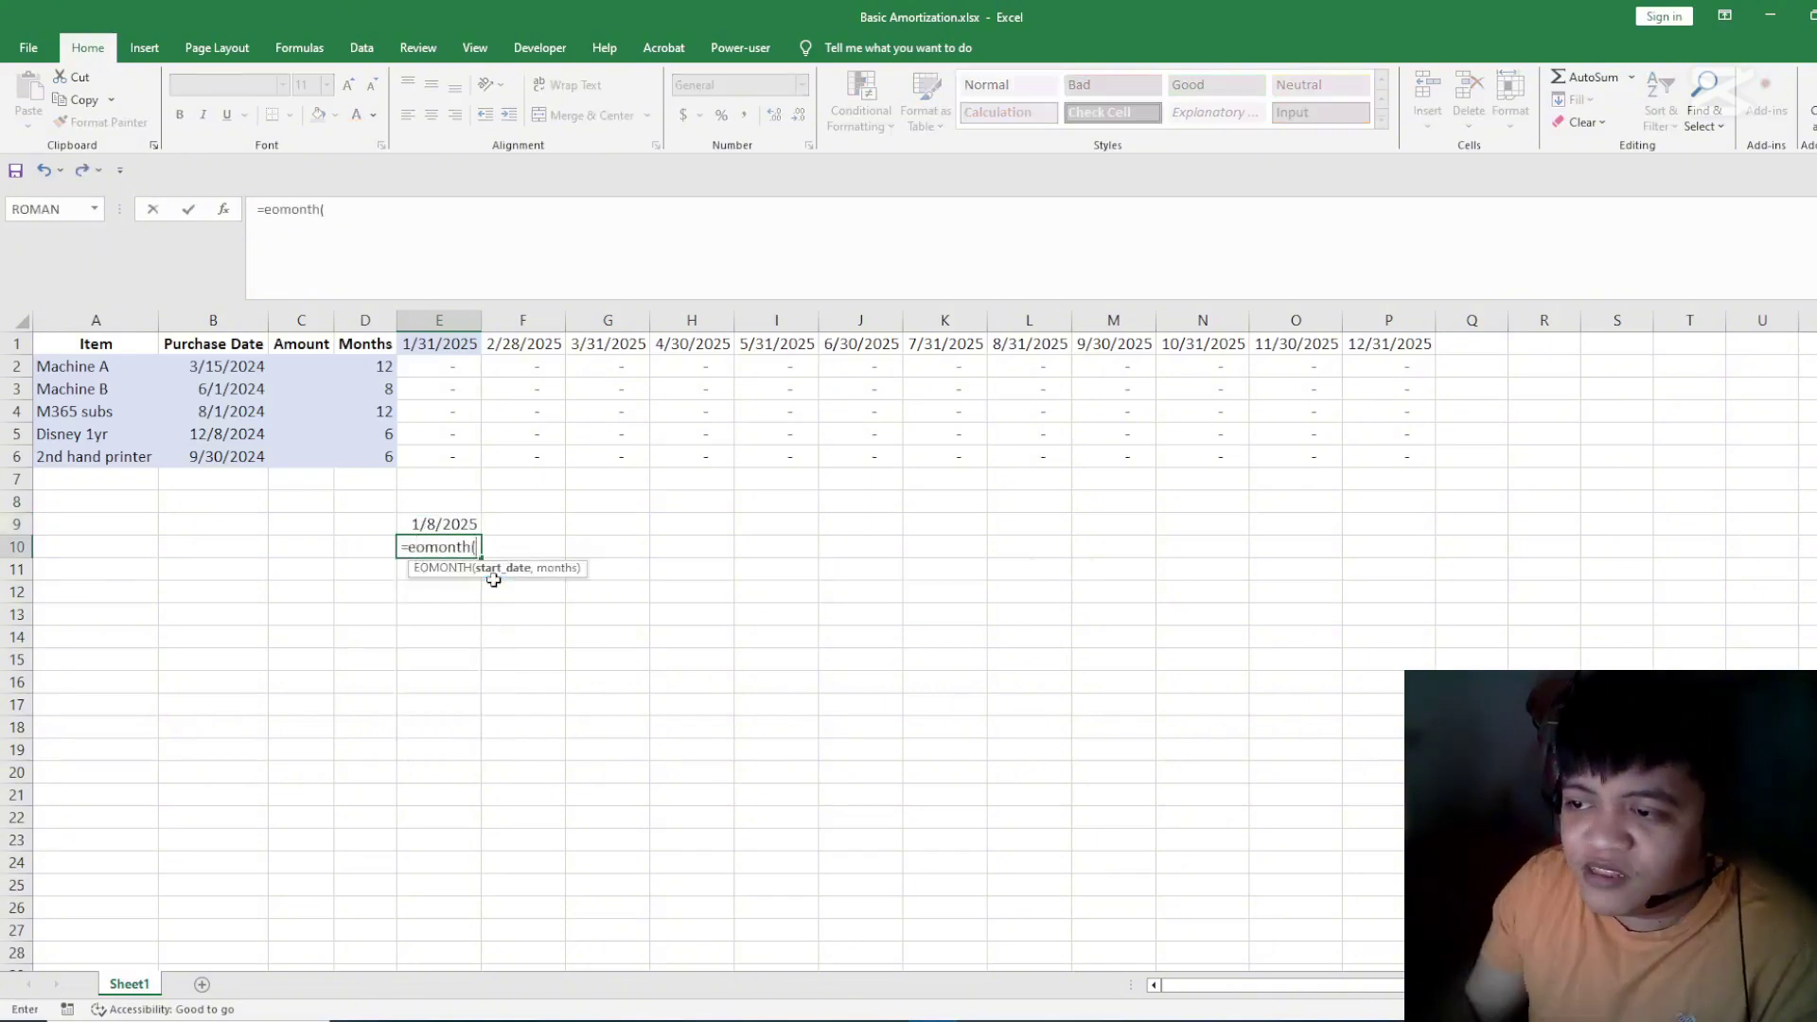
left_click(456, 523)
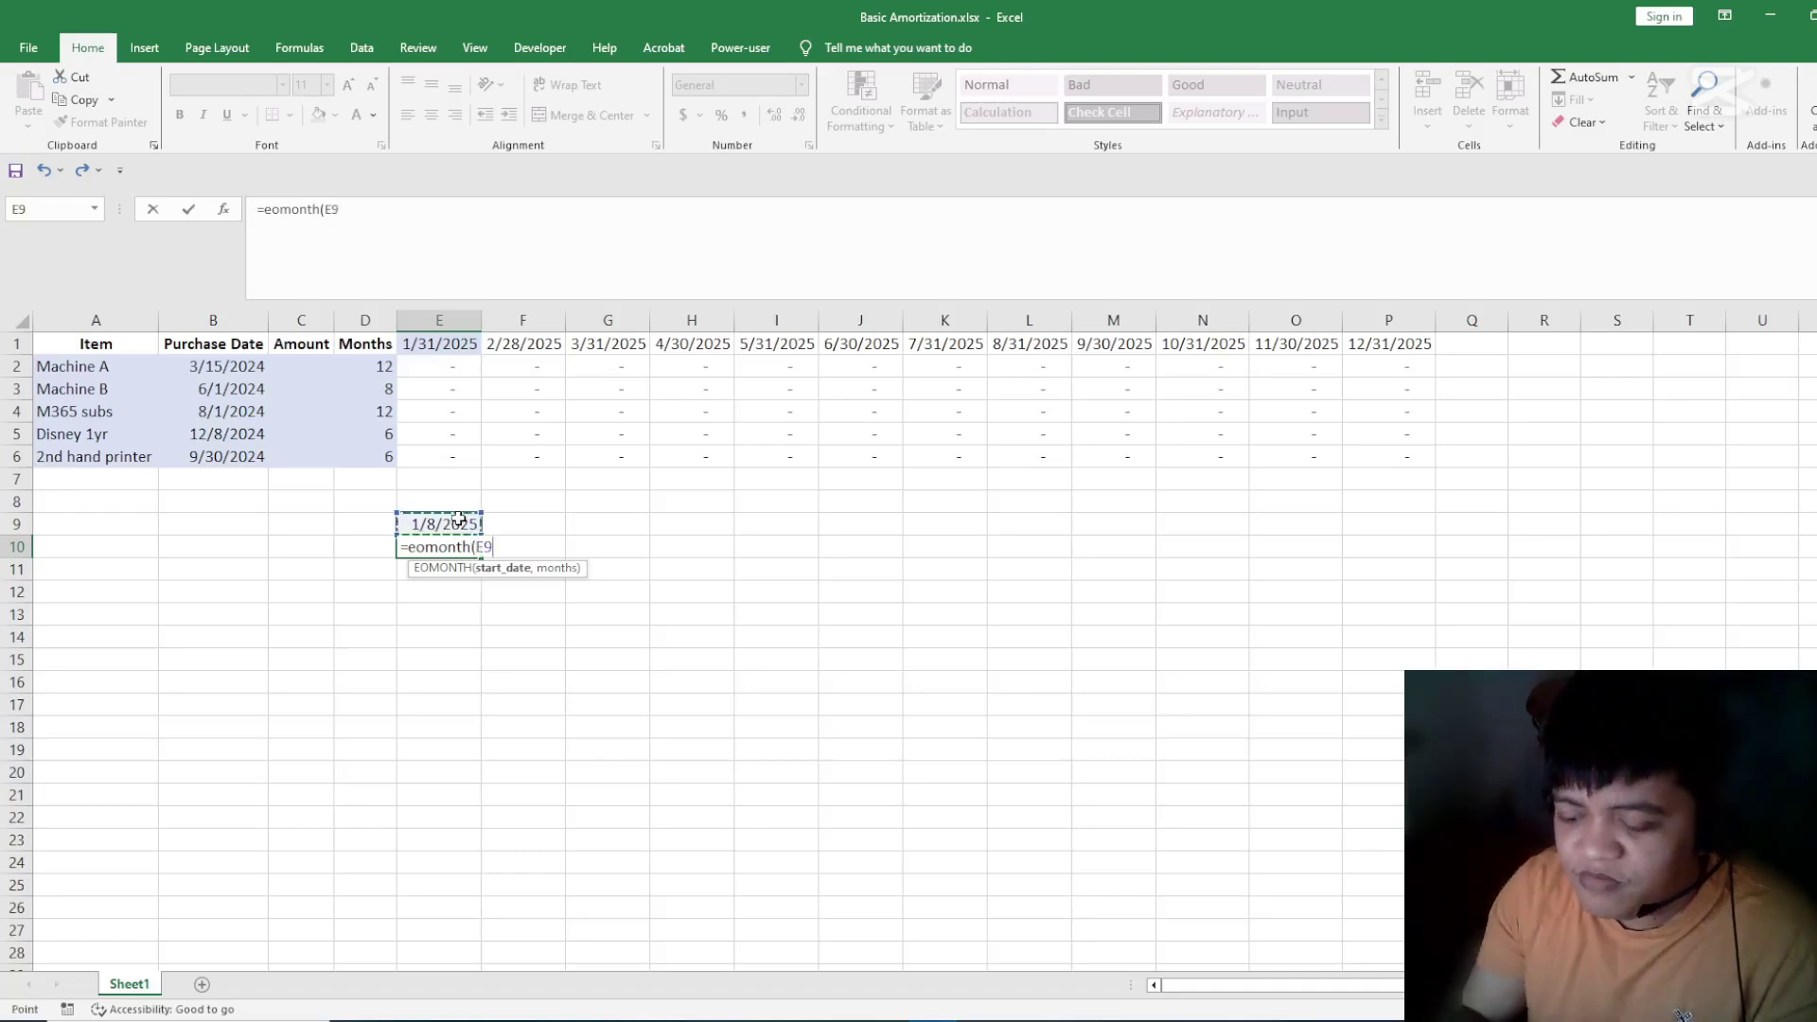
type(",0)")
key("Return")
- Copy the date format from E9 and apply only the formatting to the formula cell E10
key("Up")
key("Up")
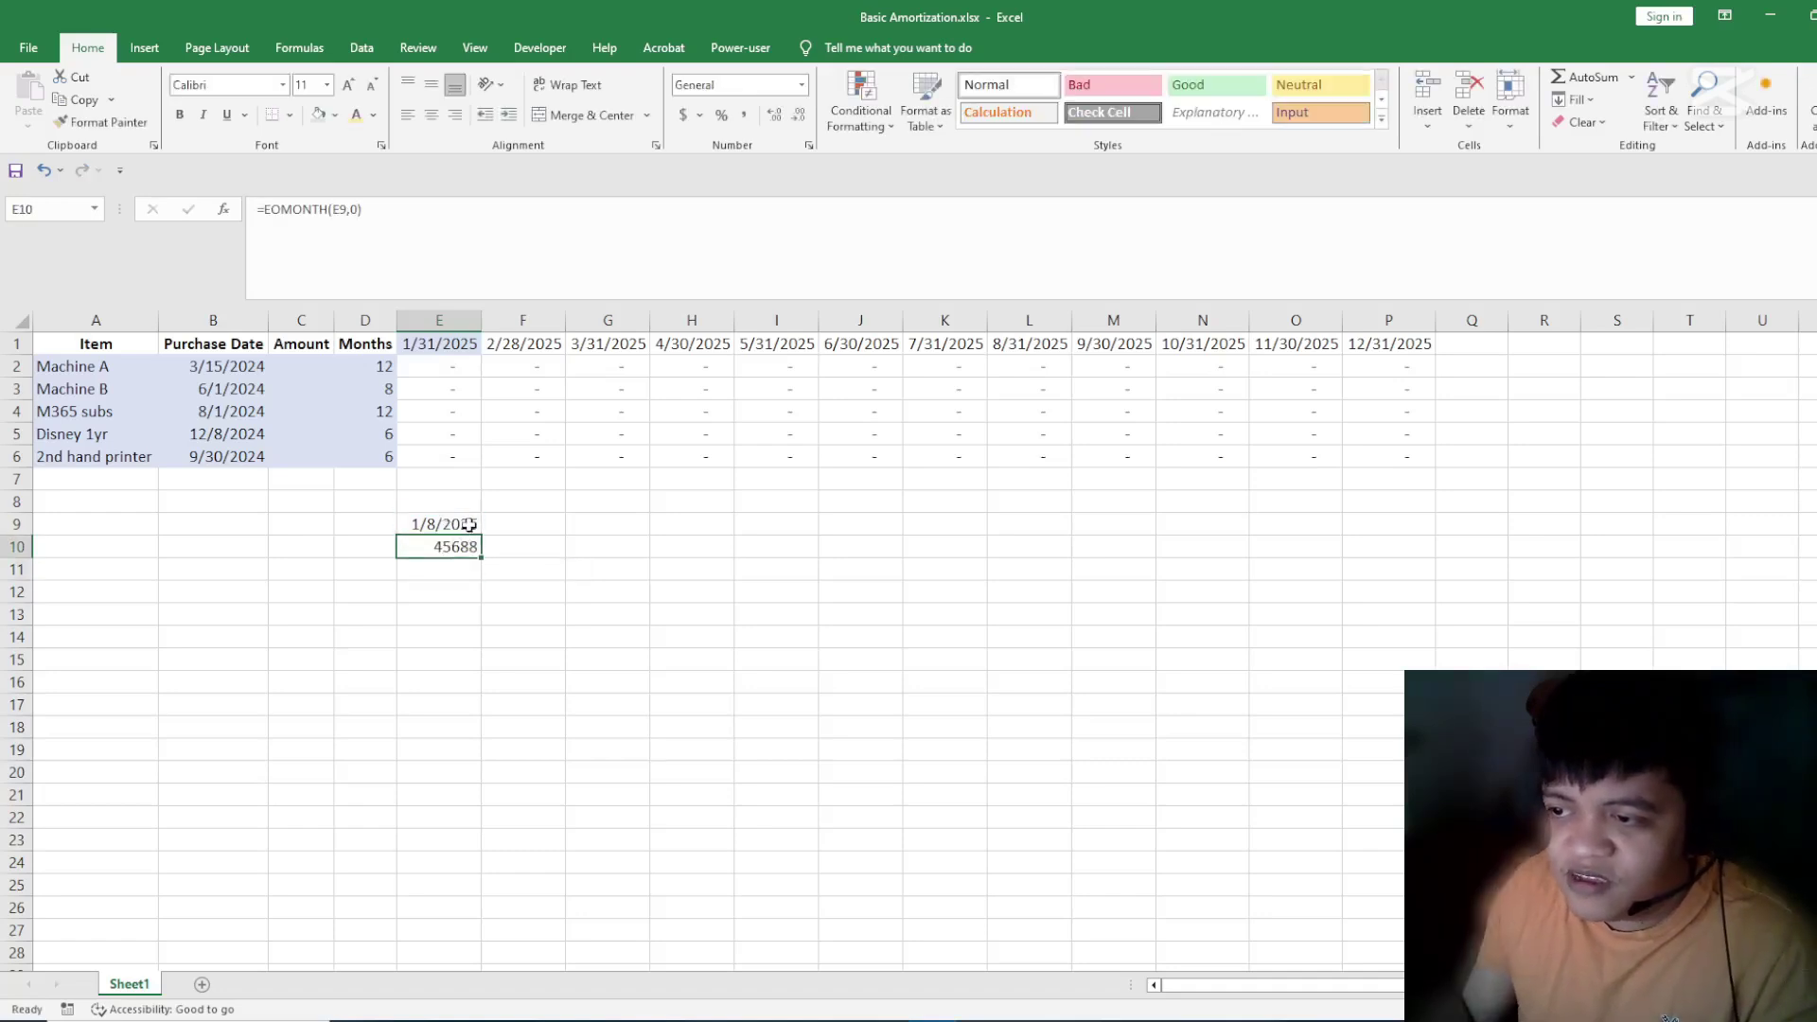
key("ctrl+c")
key("Down")
key("ctrl+alt+v")
key("t")
key("Return")
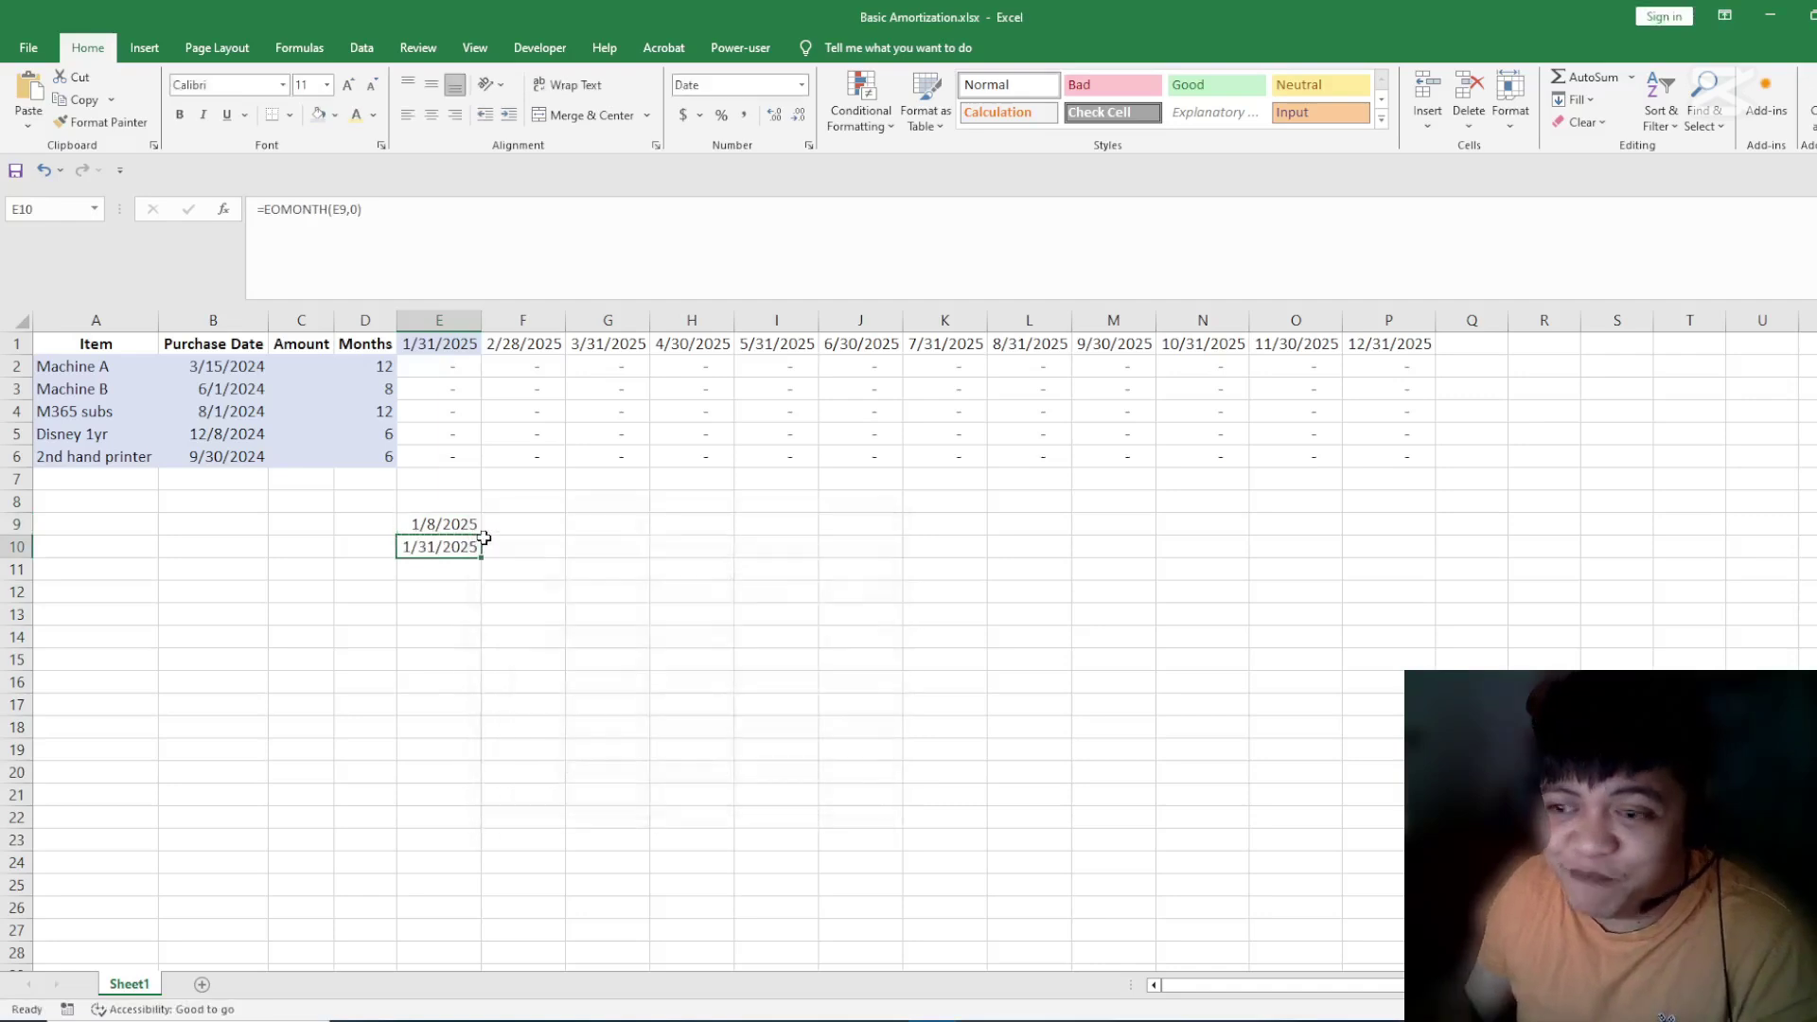
key("Escape")
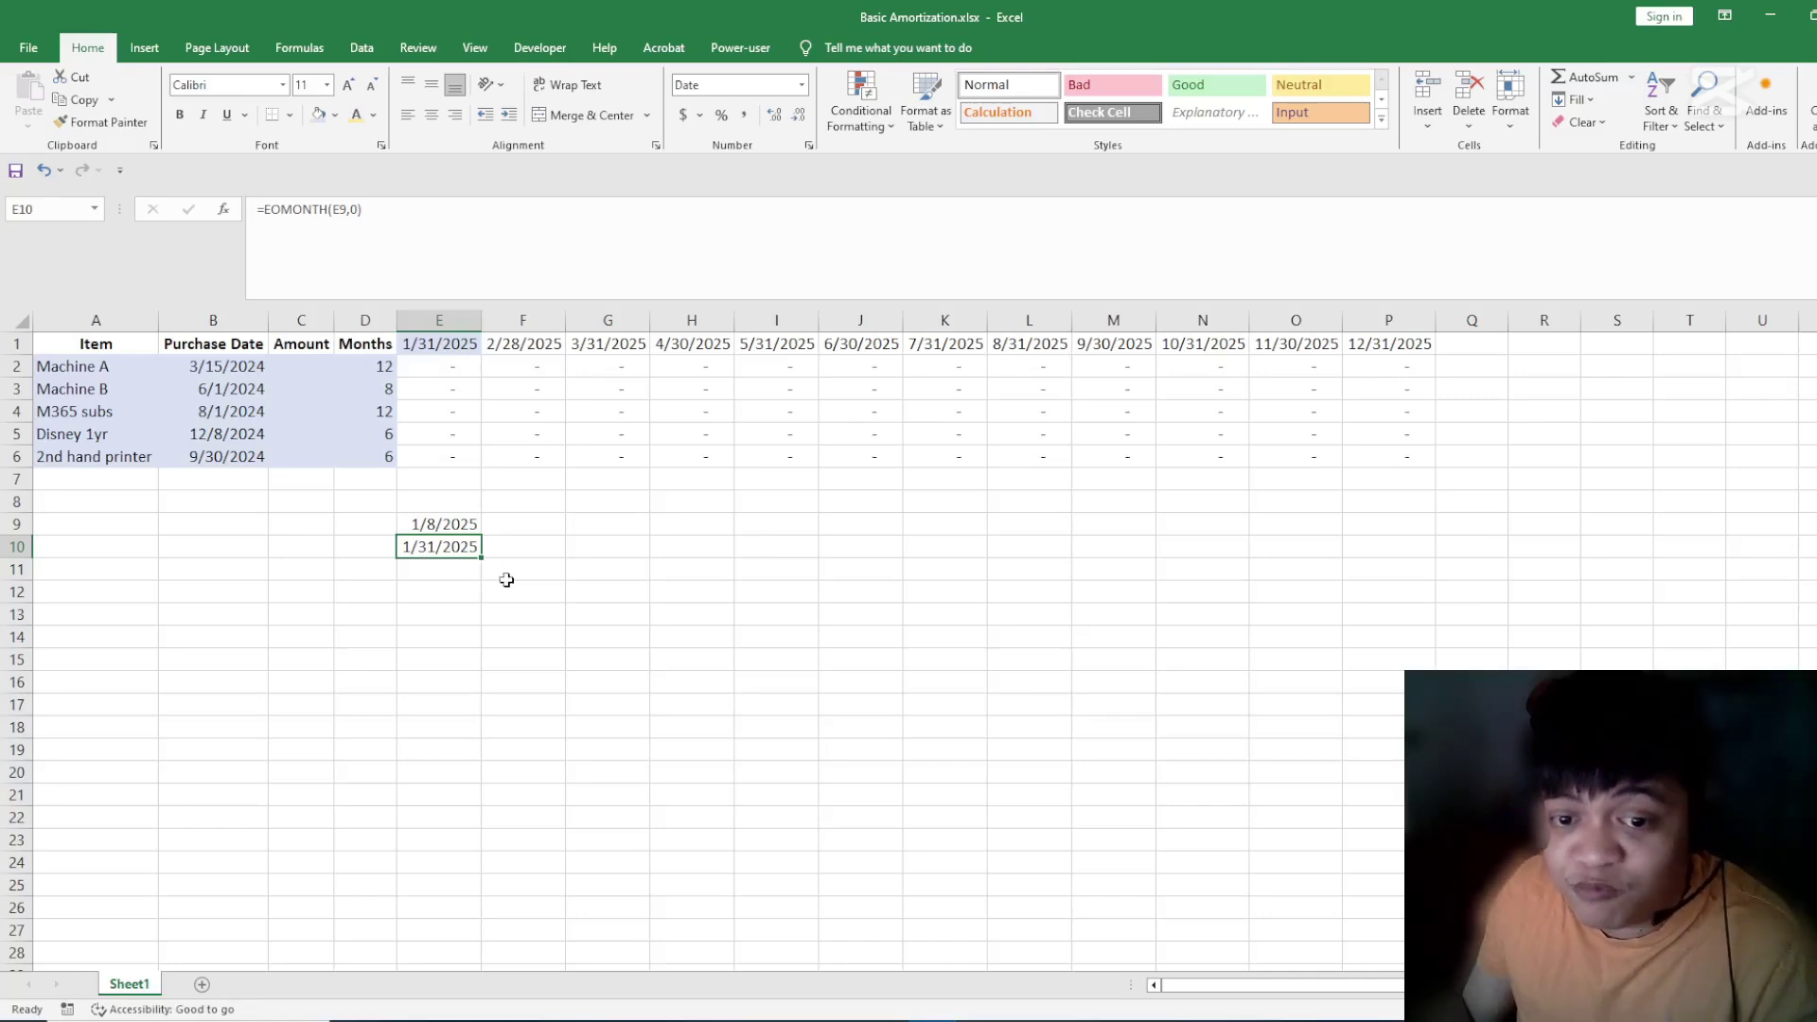
- Change the months argument of the EOMONTH formula in E10 to 1
left_click(353, 219)
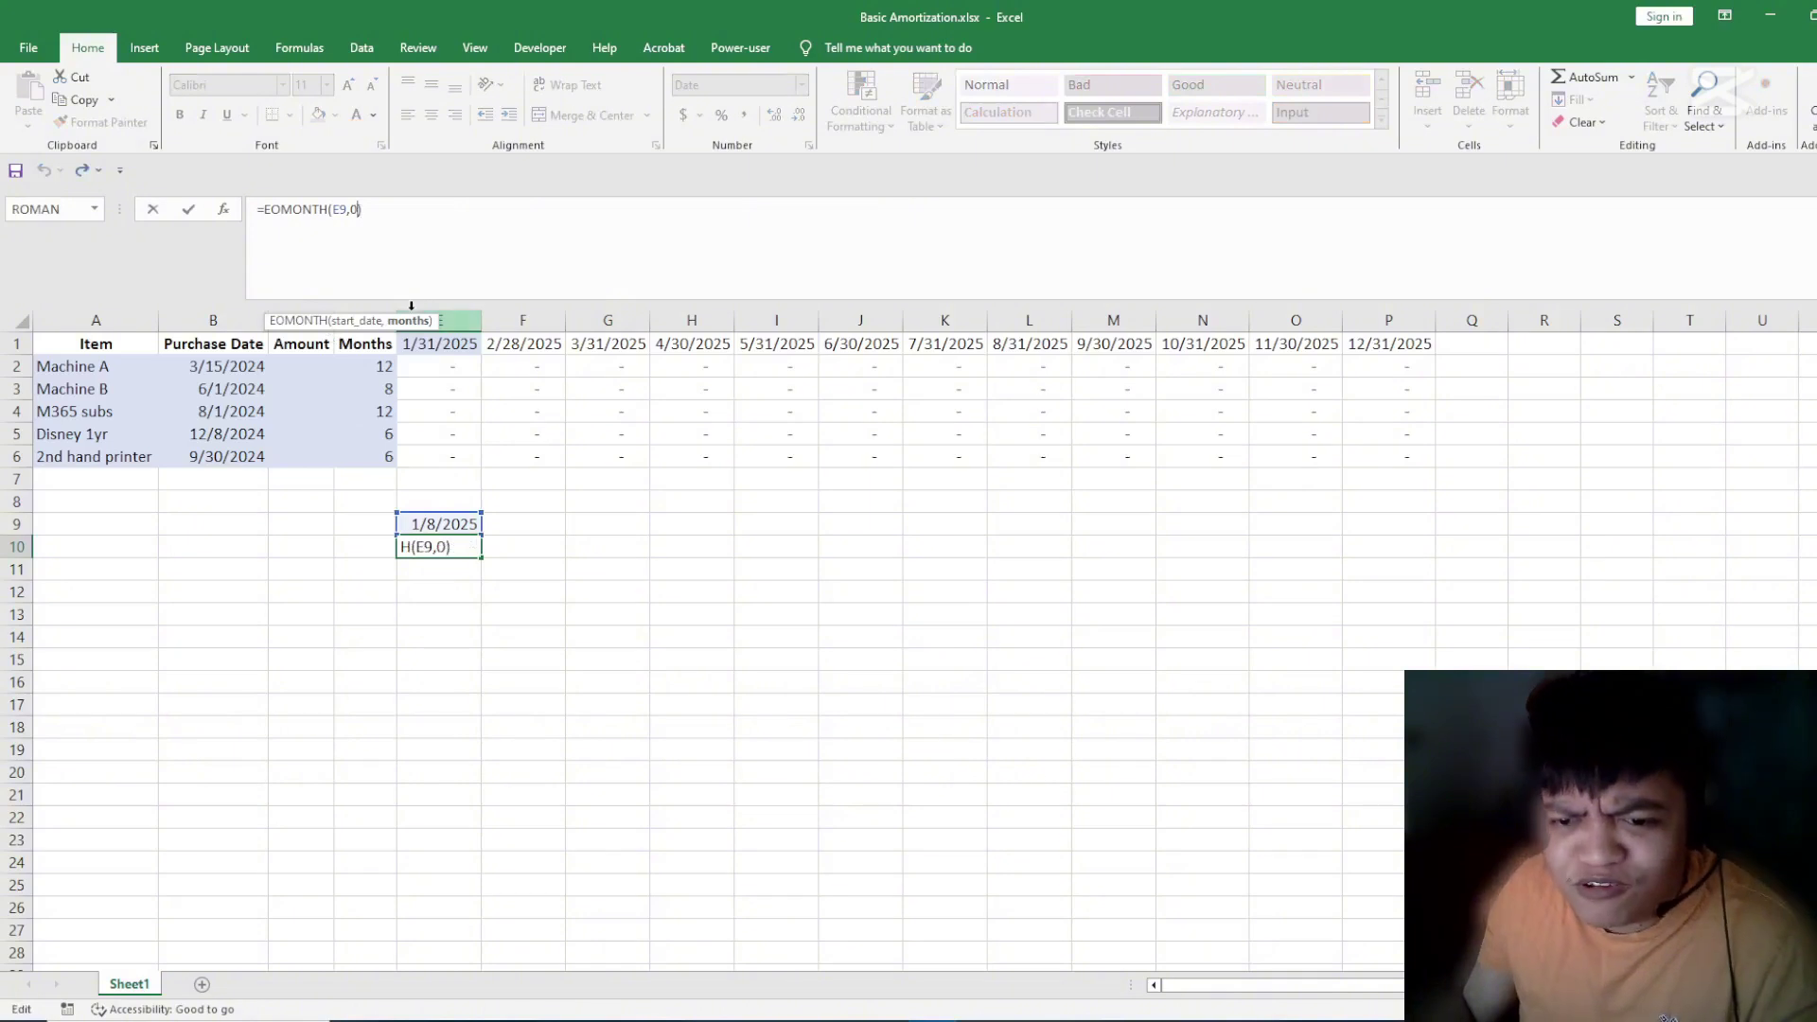
key("BackSpace")
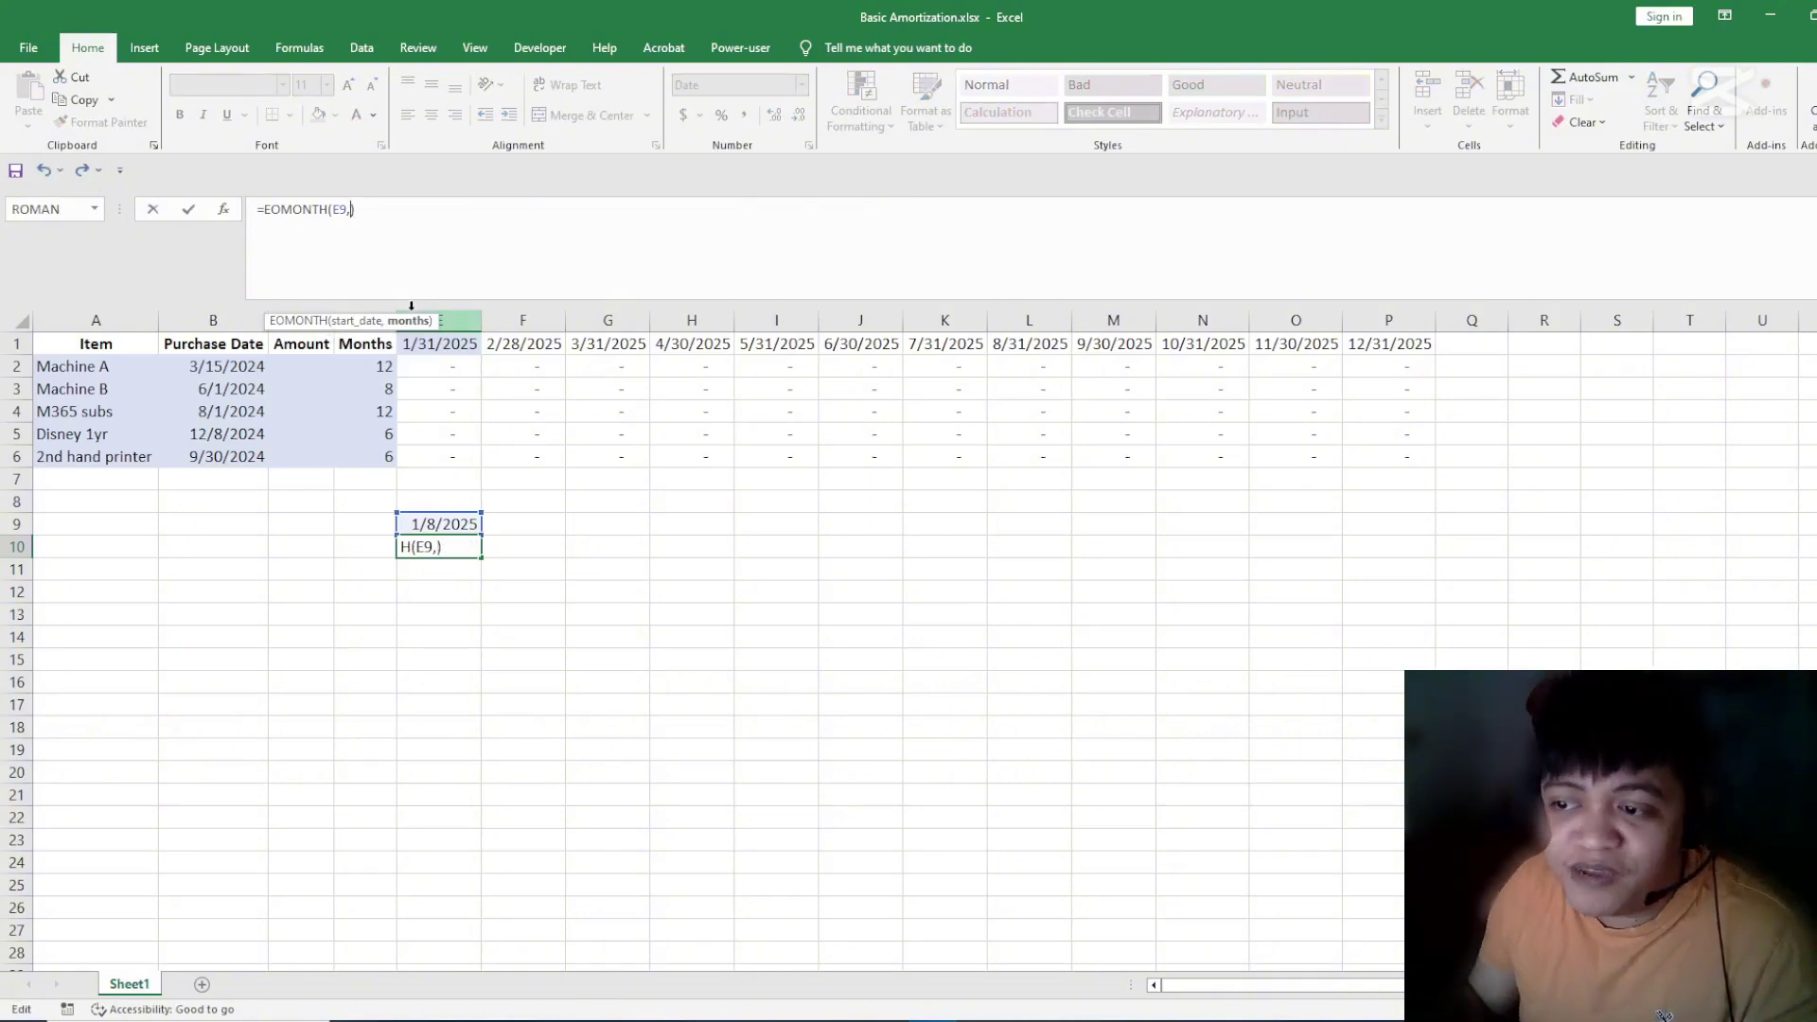
type("1")
key("Return")
key("Up")
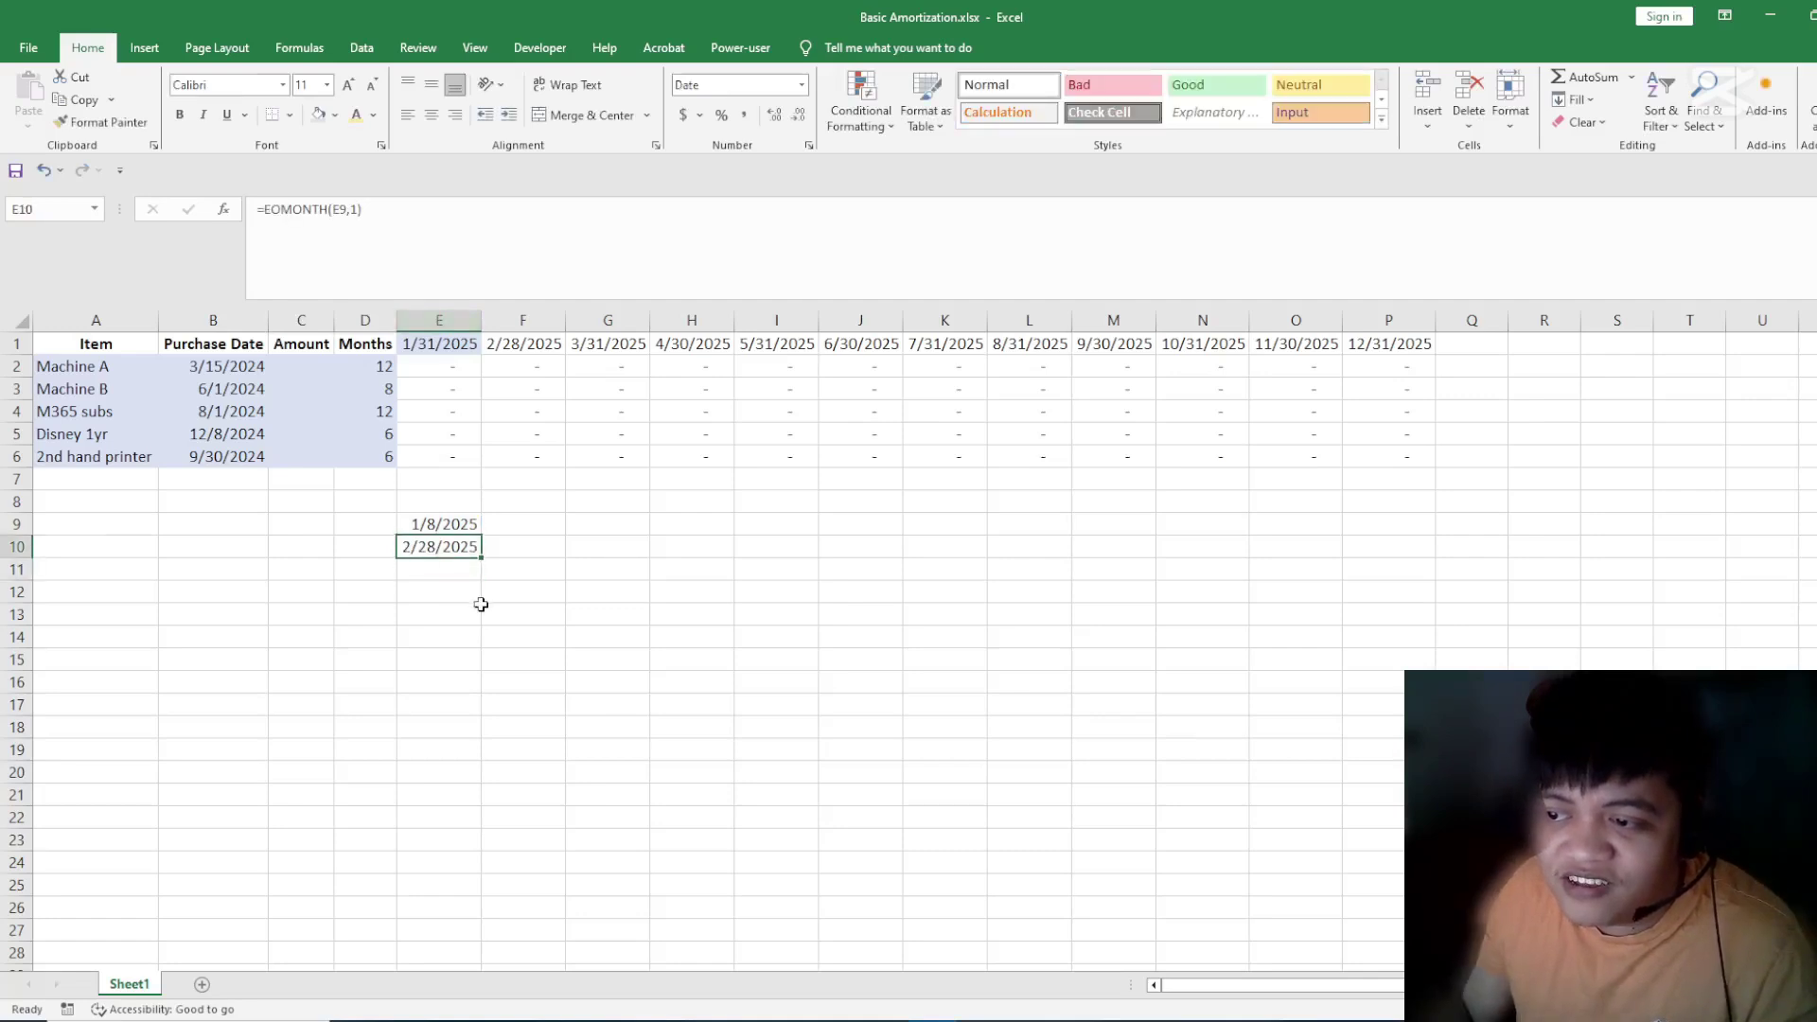
- Change the months argument of the EOMONTH formula in E10 to -1 and autofit column E to its contents
left_click(355, 208)
type("-")
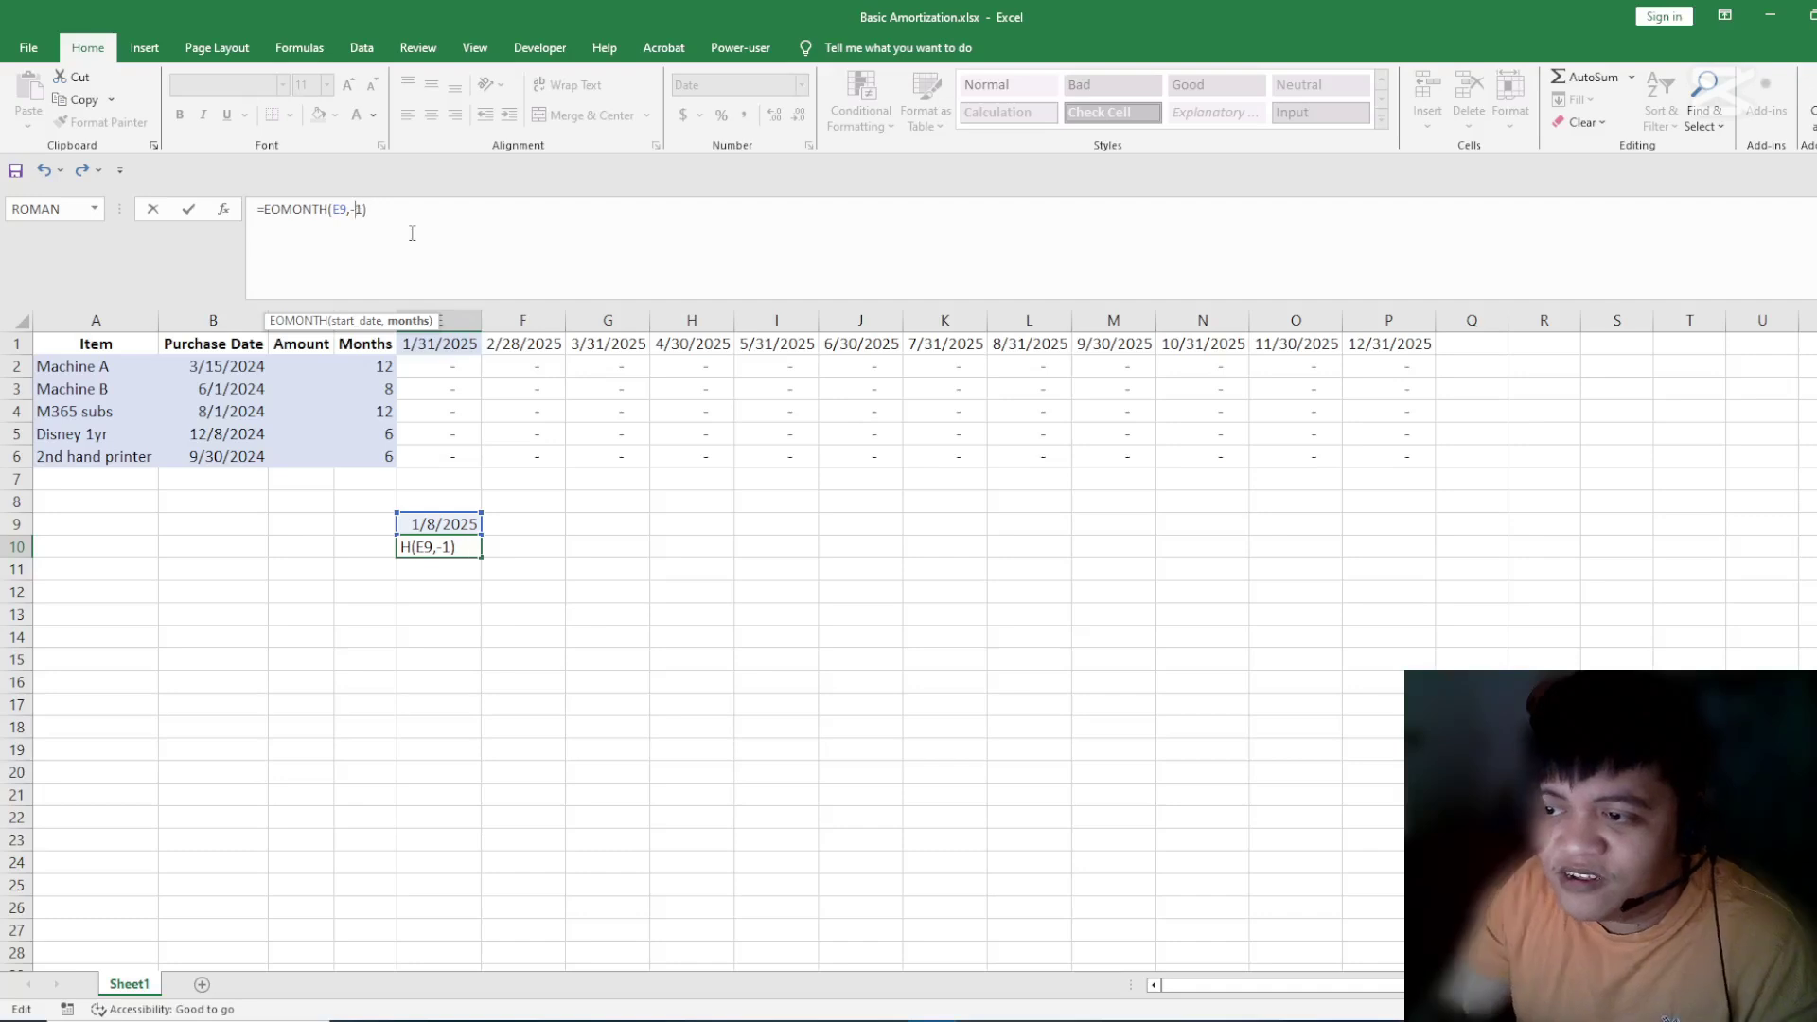
key("Return")
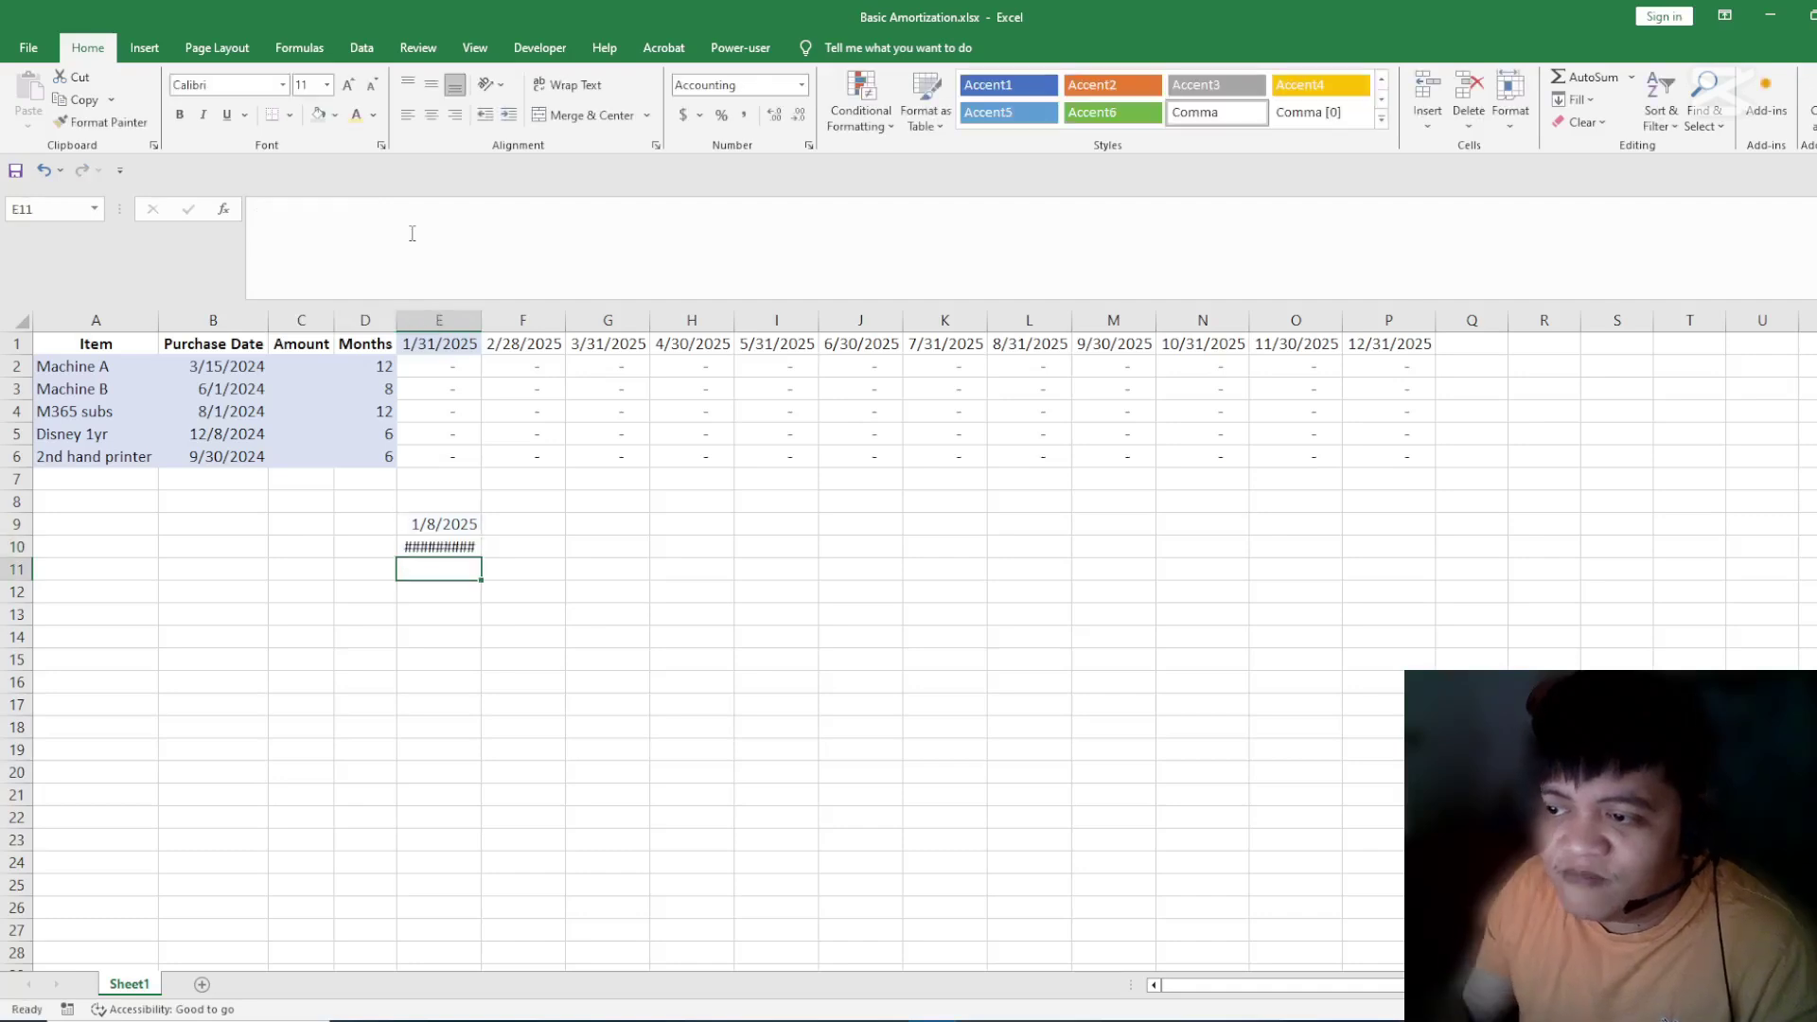
double_click(483, 321)
left_click(478, 548)
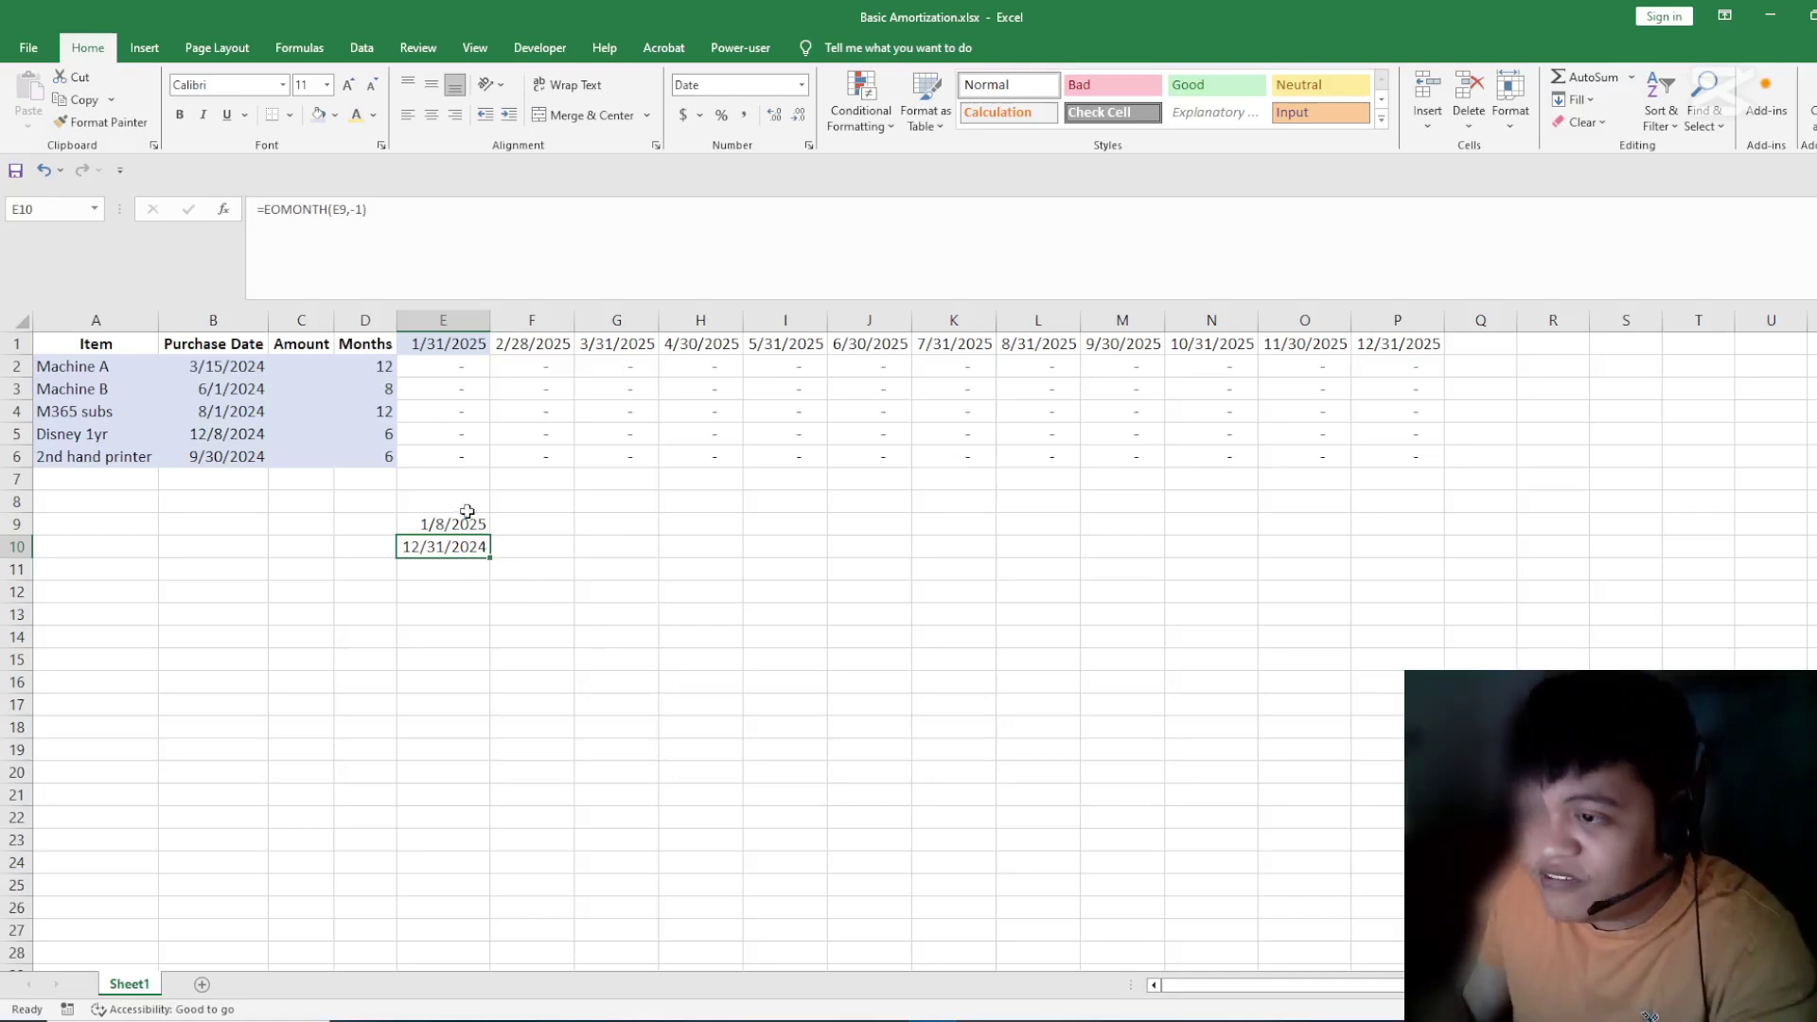
- Set the months argument of the EOMONTH formula in E10 to 0
left_click(347, 218)
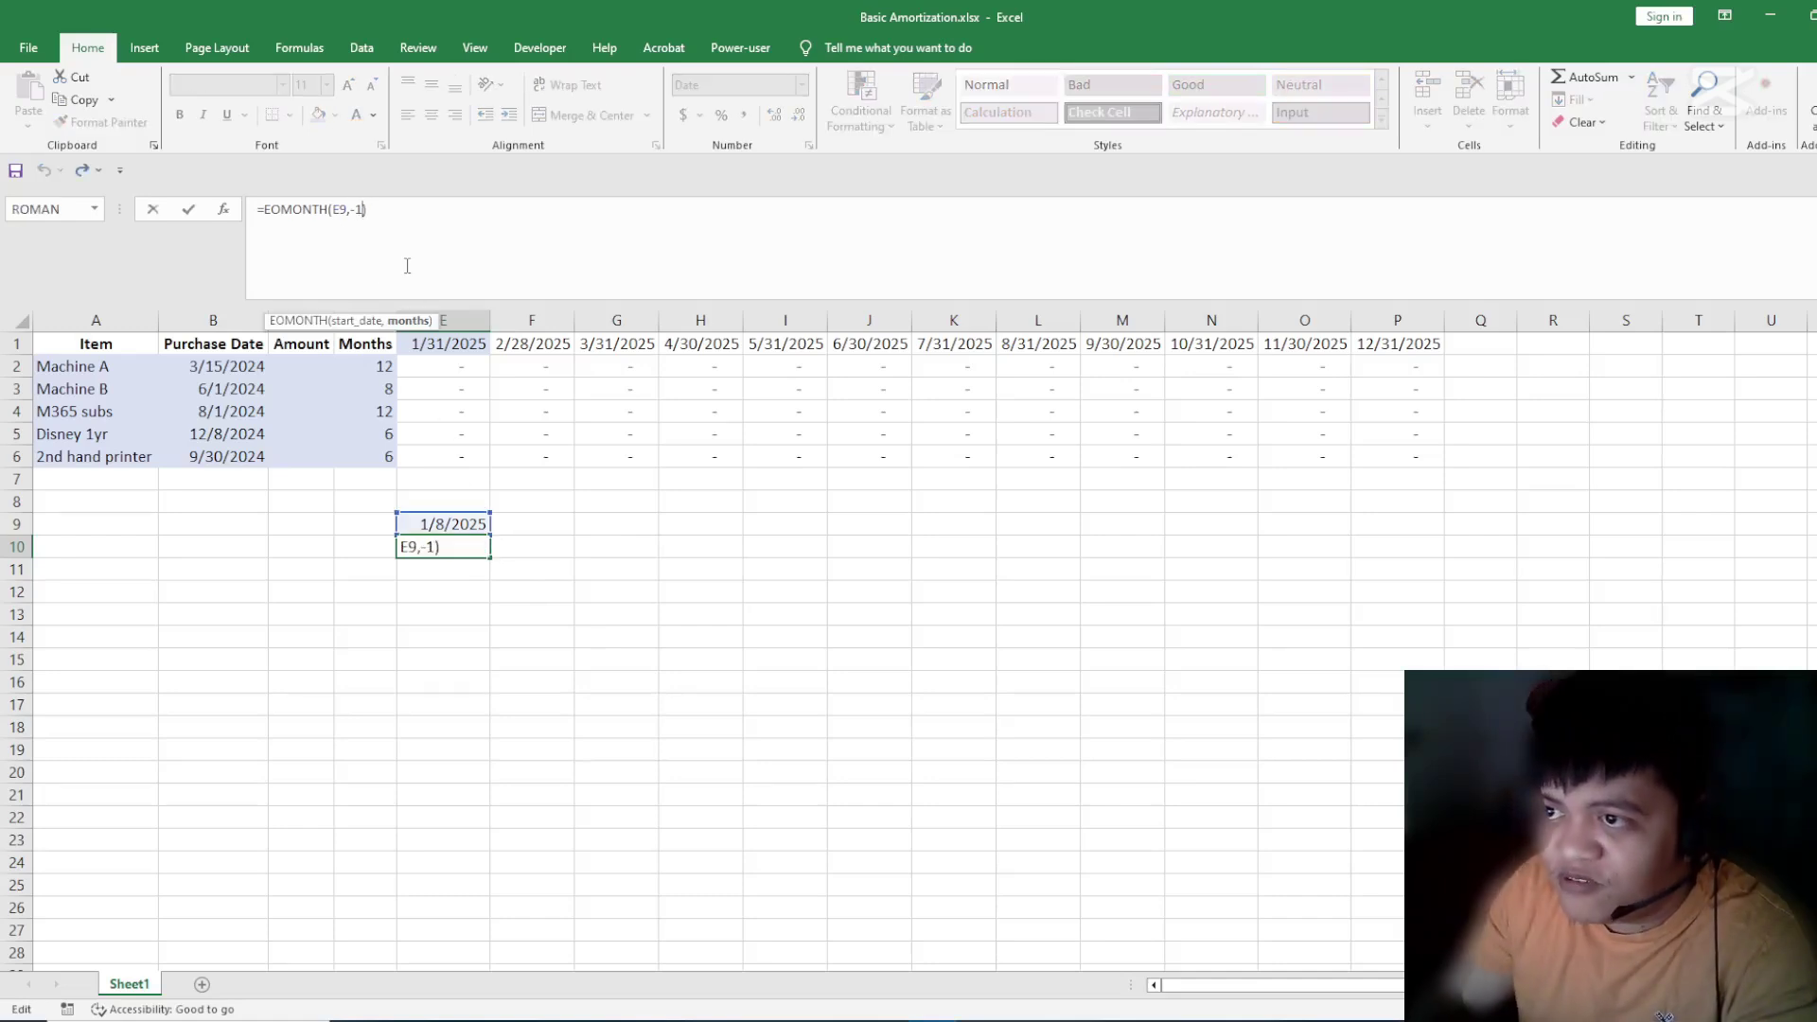
key("BackSpace")
key("BackSpace")
type("0")
key("Return")
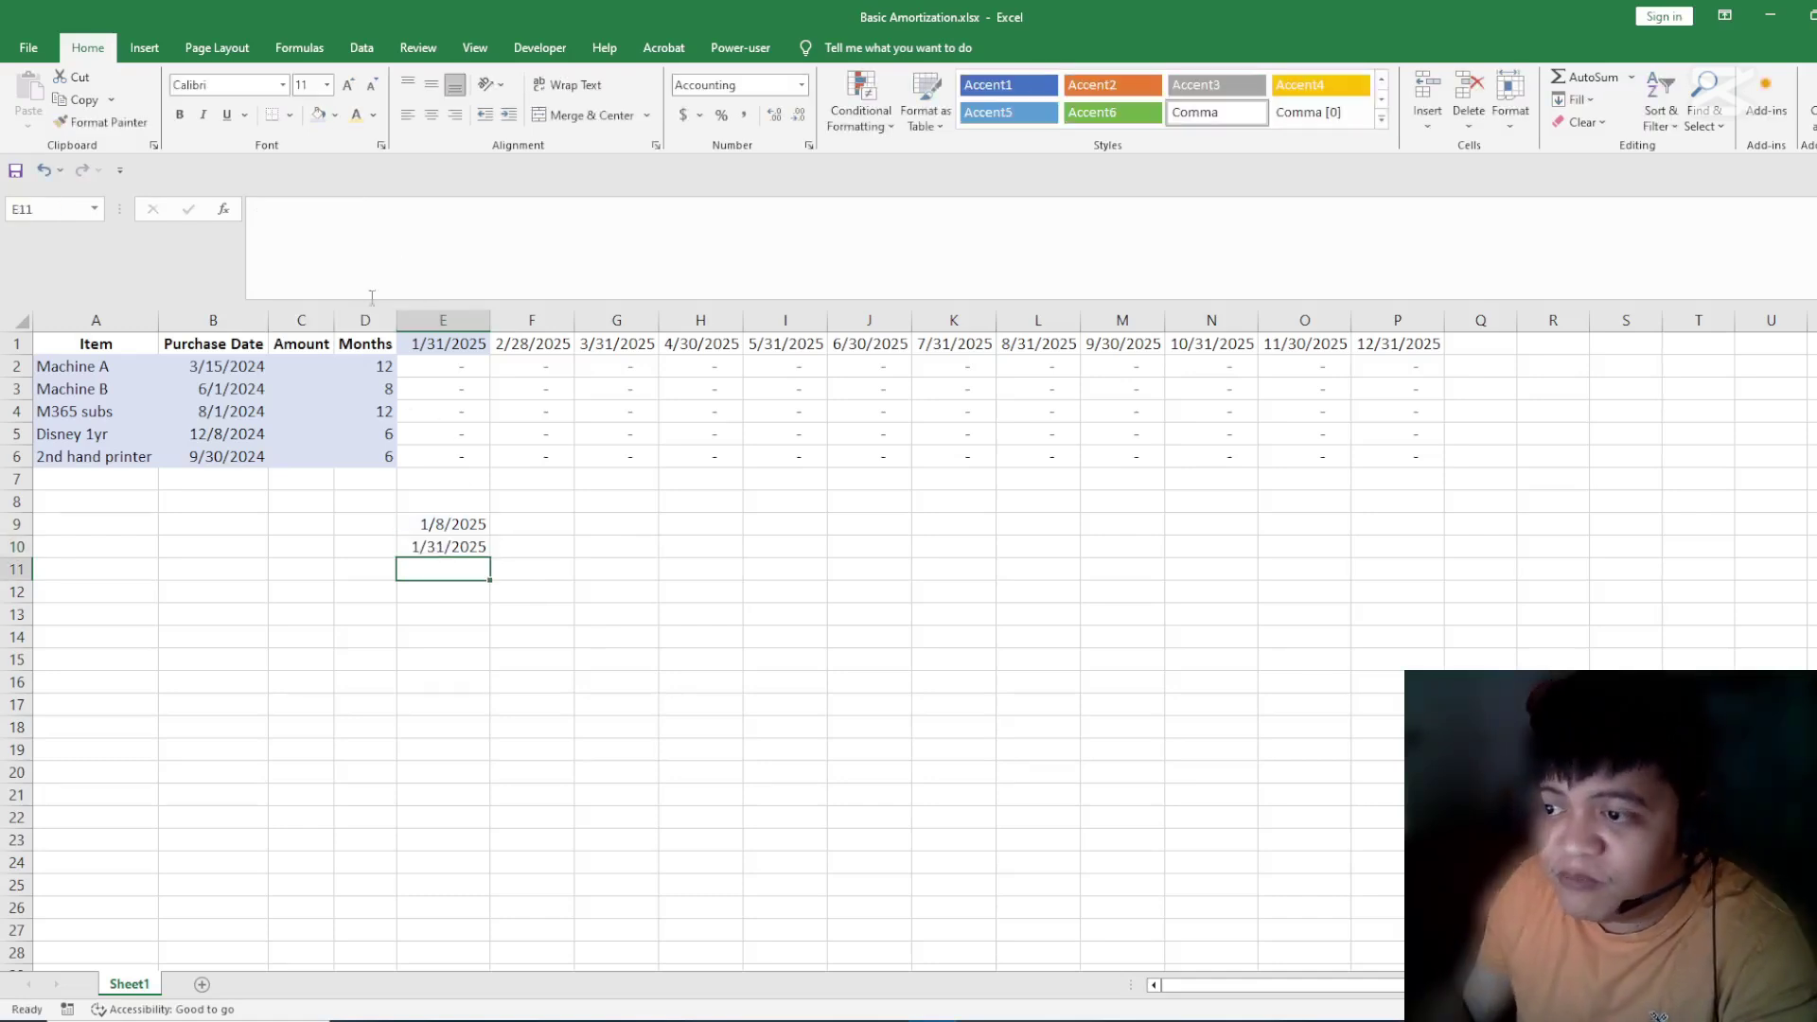
- Compare the EOMONTH formula in E10 with the month-end header formula in F1
left_click(473, 545)
left_click(354, 210)
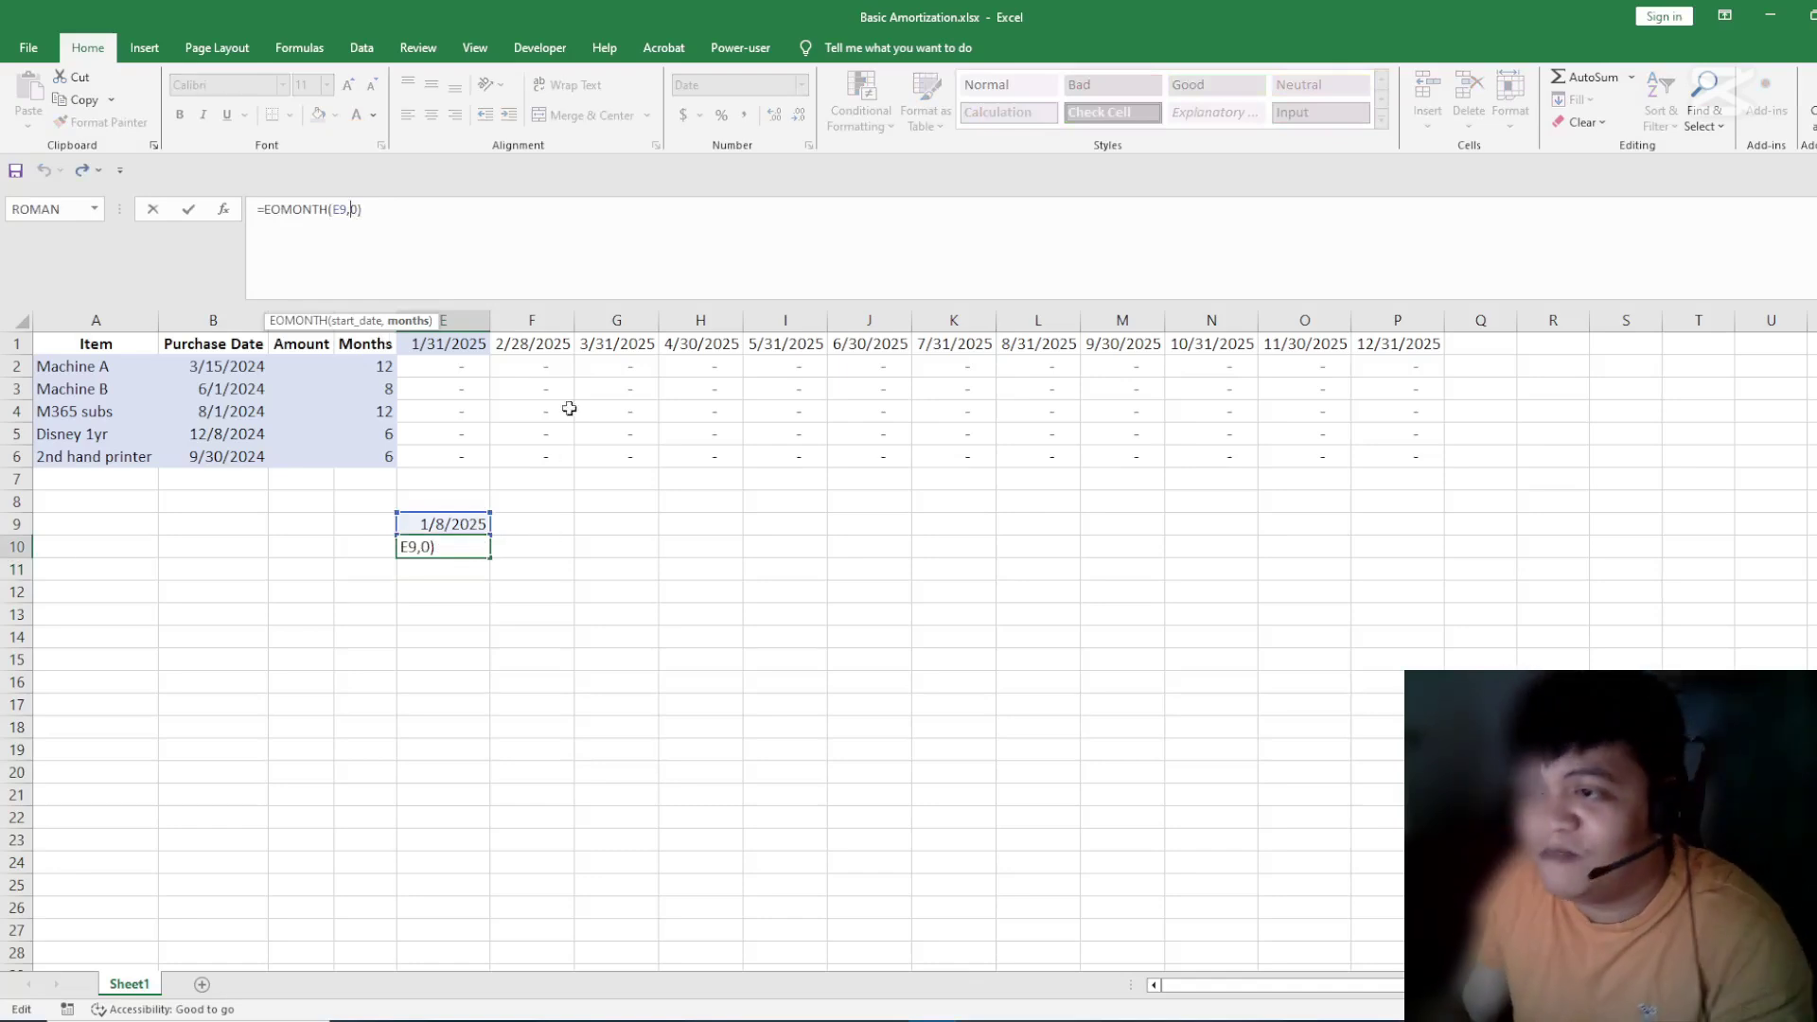
key("Escape")
left_click(537, 350)
left_click(359, 209)
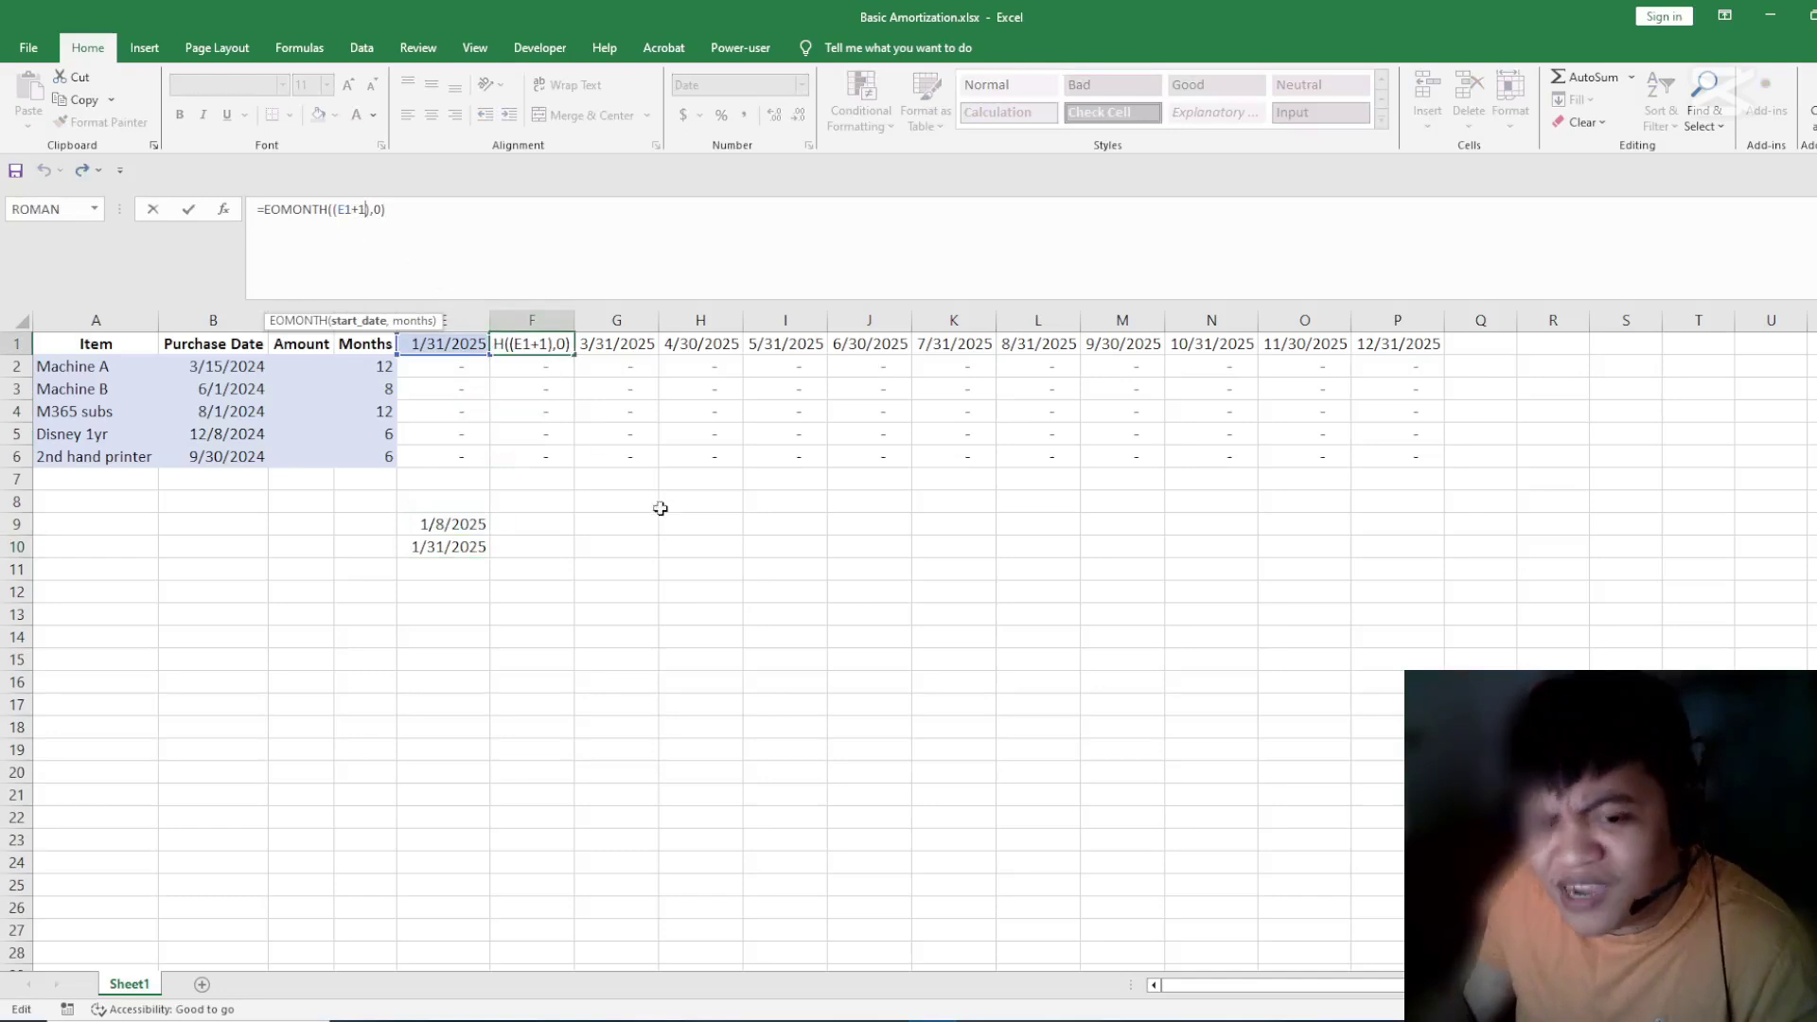
- Clear the sample date in E9 and replace the formula in E10 with the date from E1, pasted as a value only
left_click(458, 531)
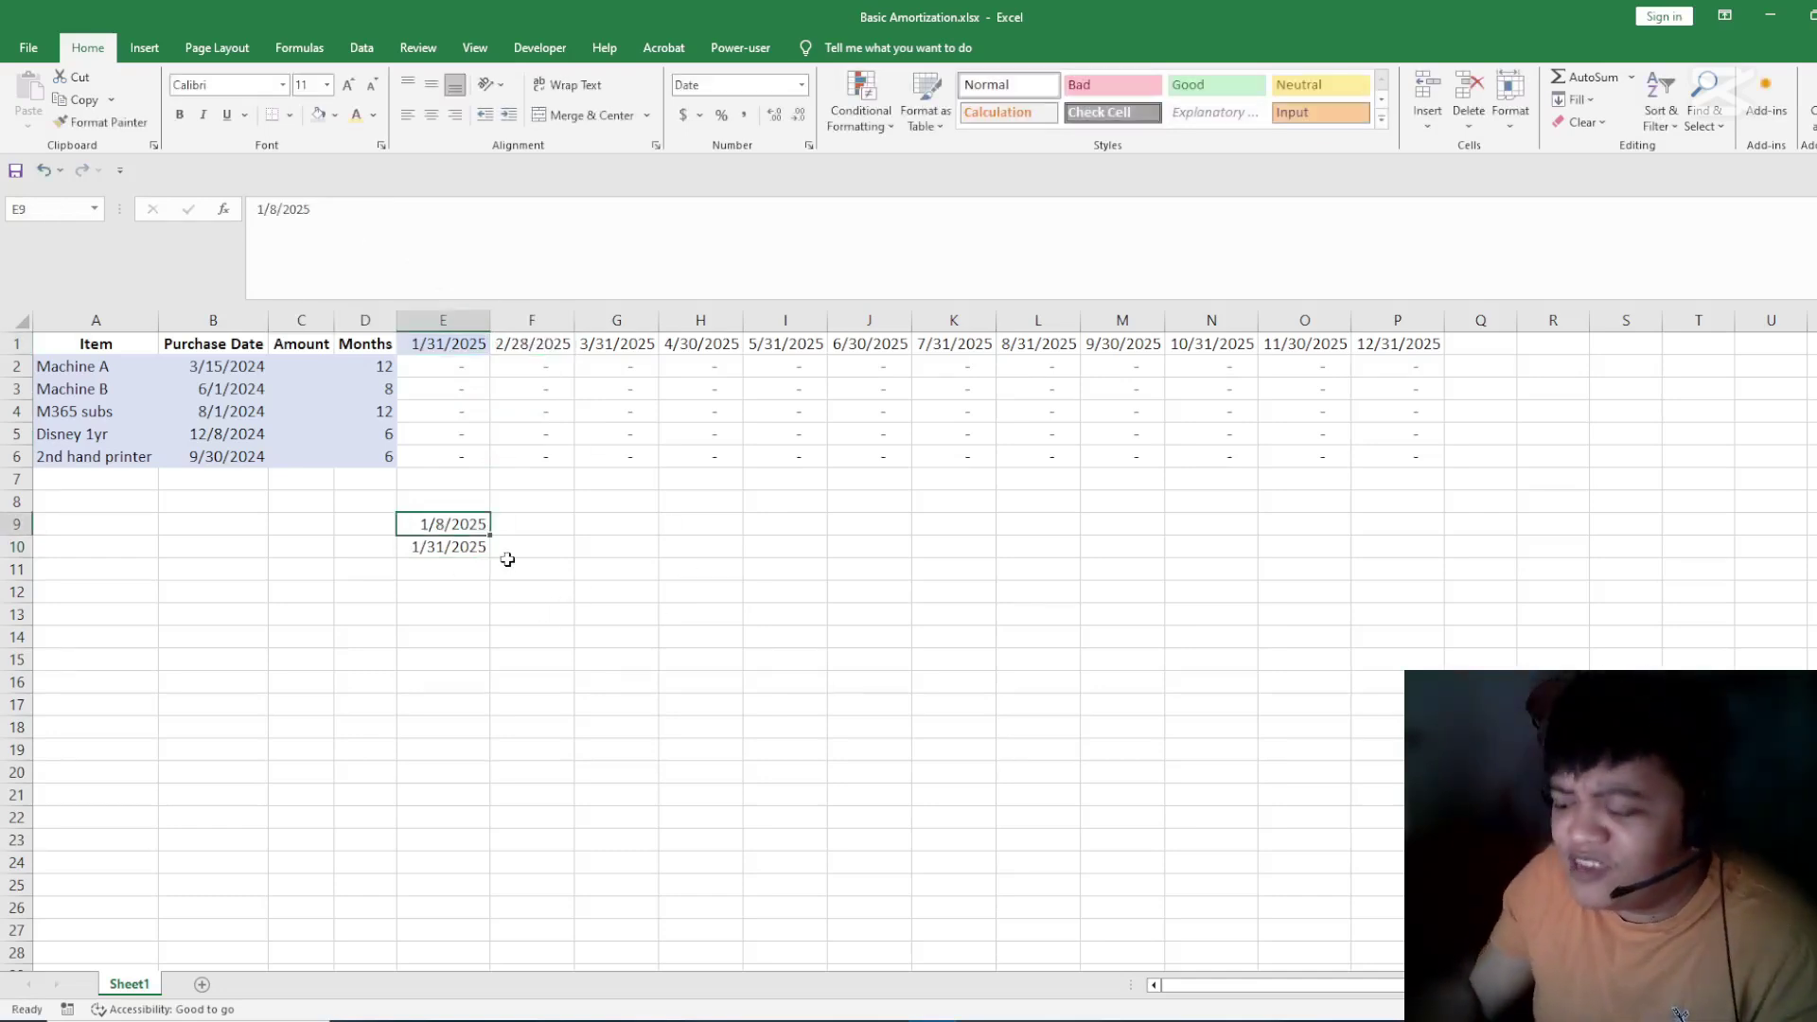
key("Delete")
left_click(438, 345)
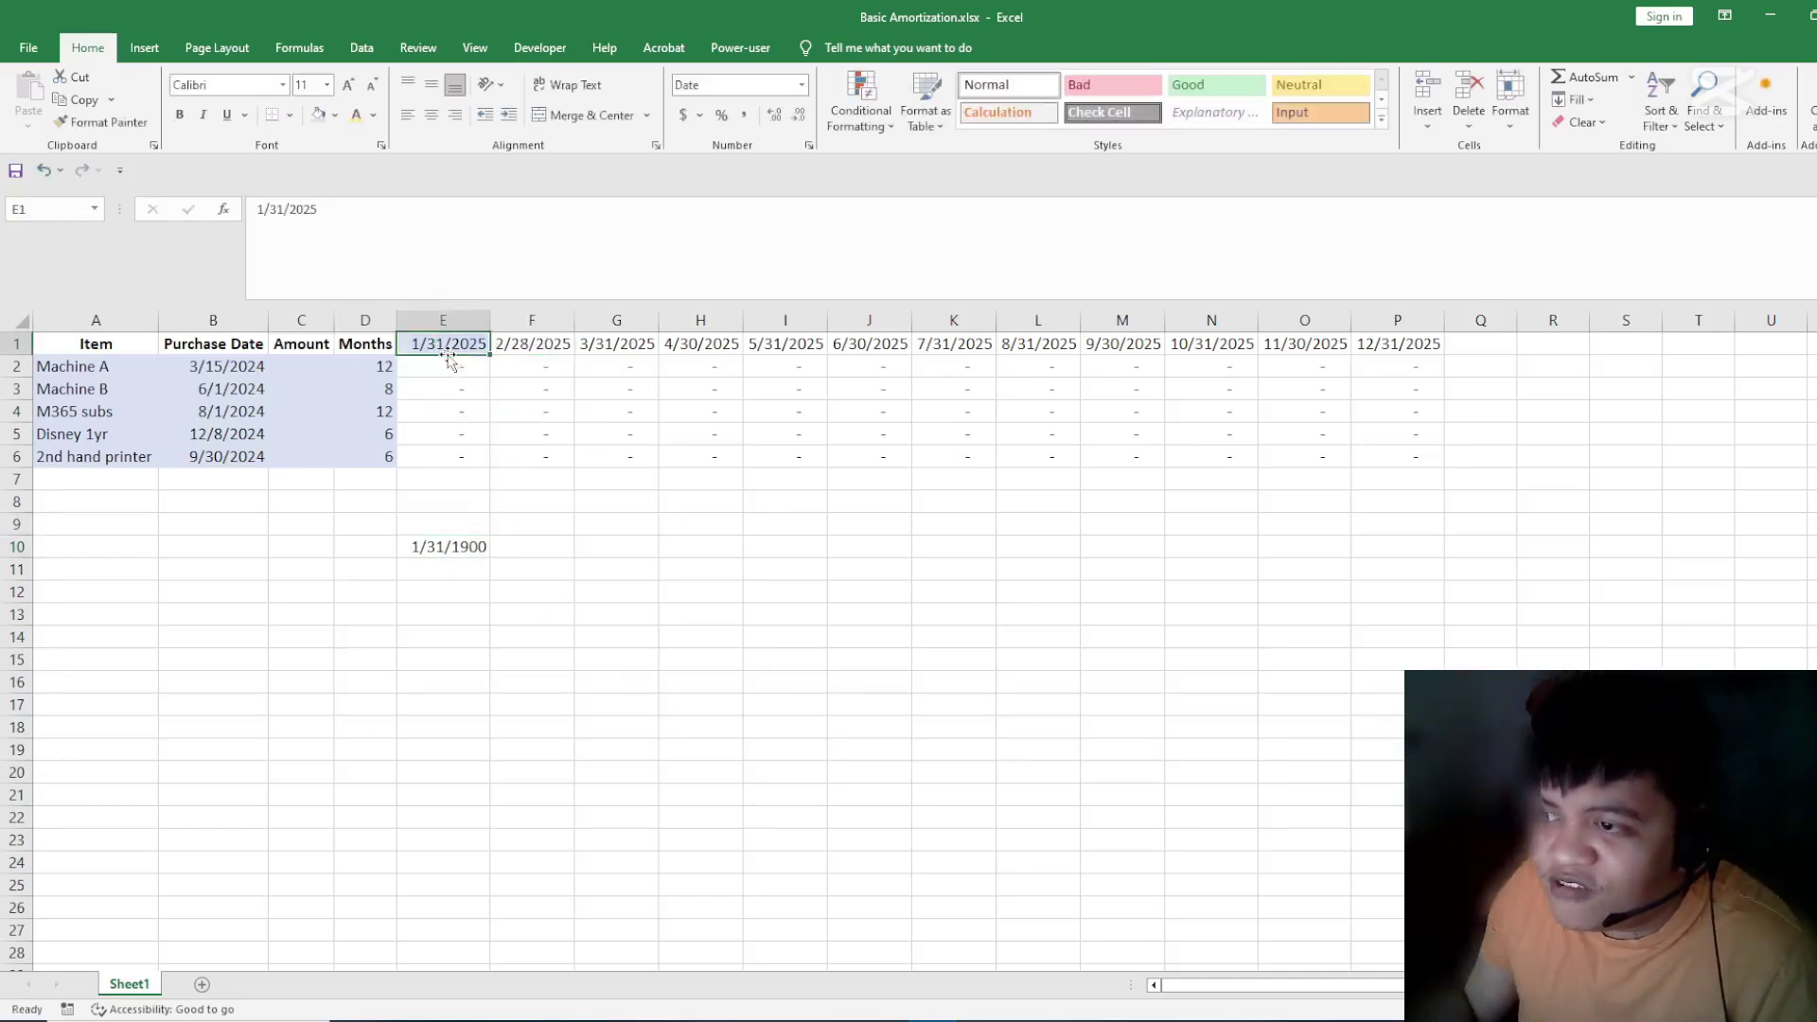
left_click(437, 549)
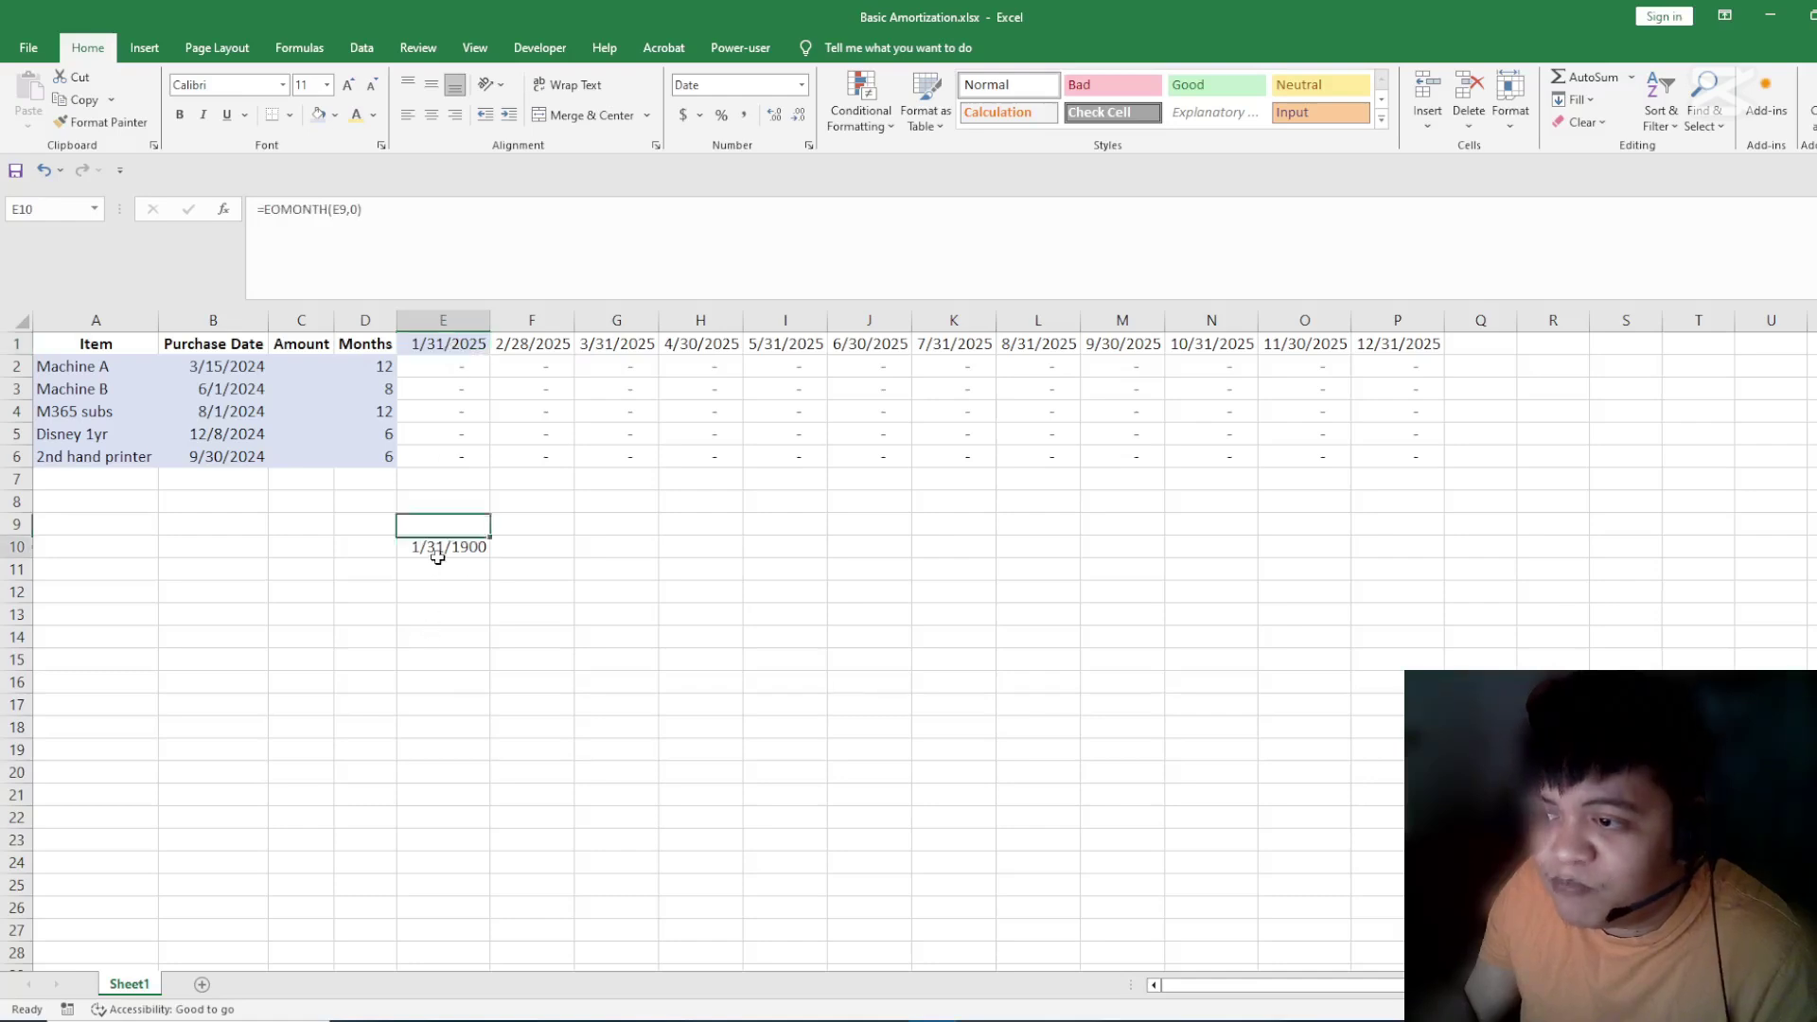
left_click(461, 349)
key("ctrl+c")
left_click(473, 545)
key("ctrl+alt+v")
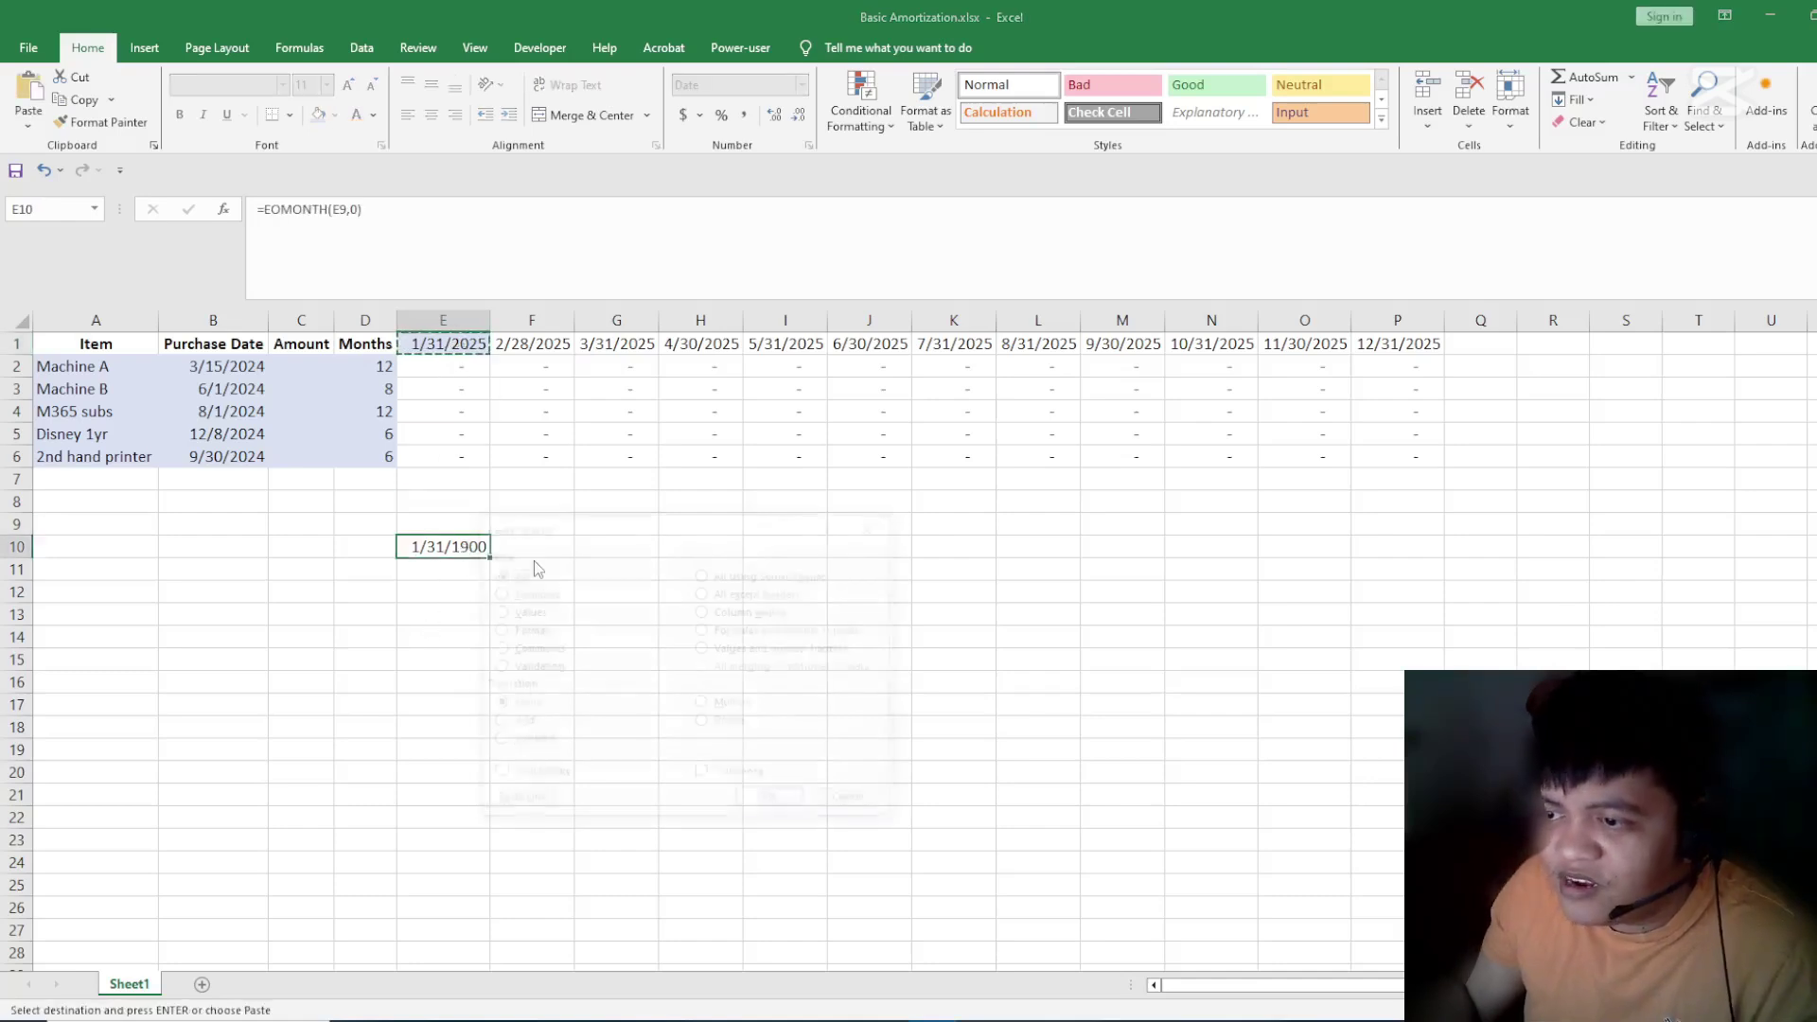
key("v")
key("Return")
key("Escape")
- Enter the formula =E10+1 in cell E11 to get the day after the month-end date
left_click(428, 577)
type("=")
key("Up")
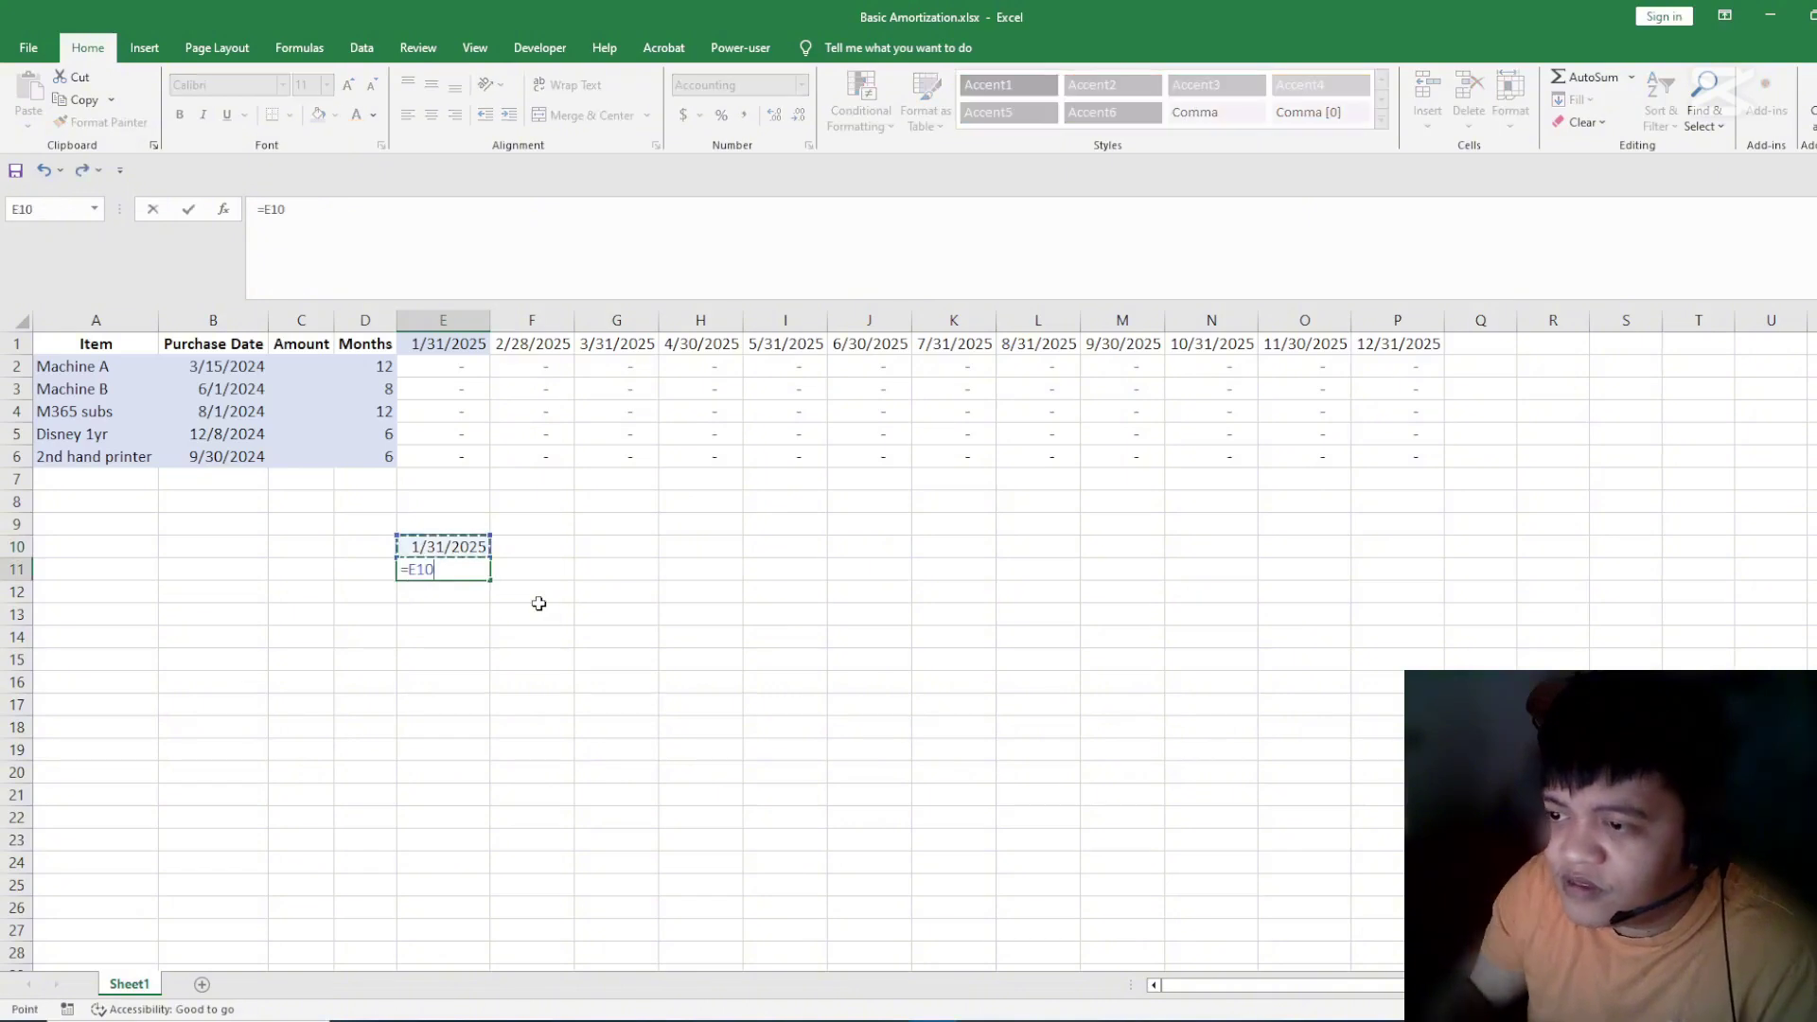
type("+1")
key("Return")
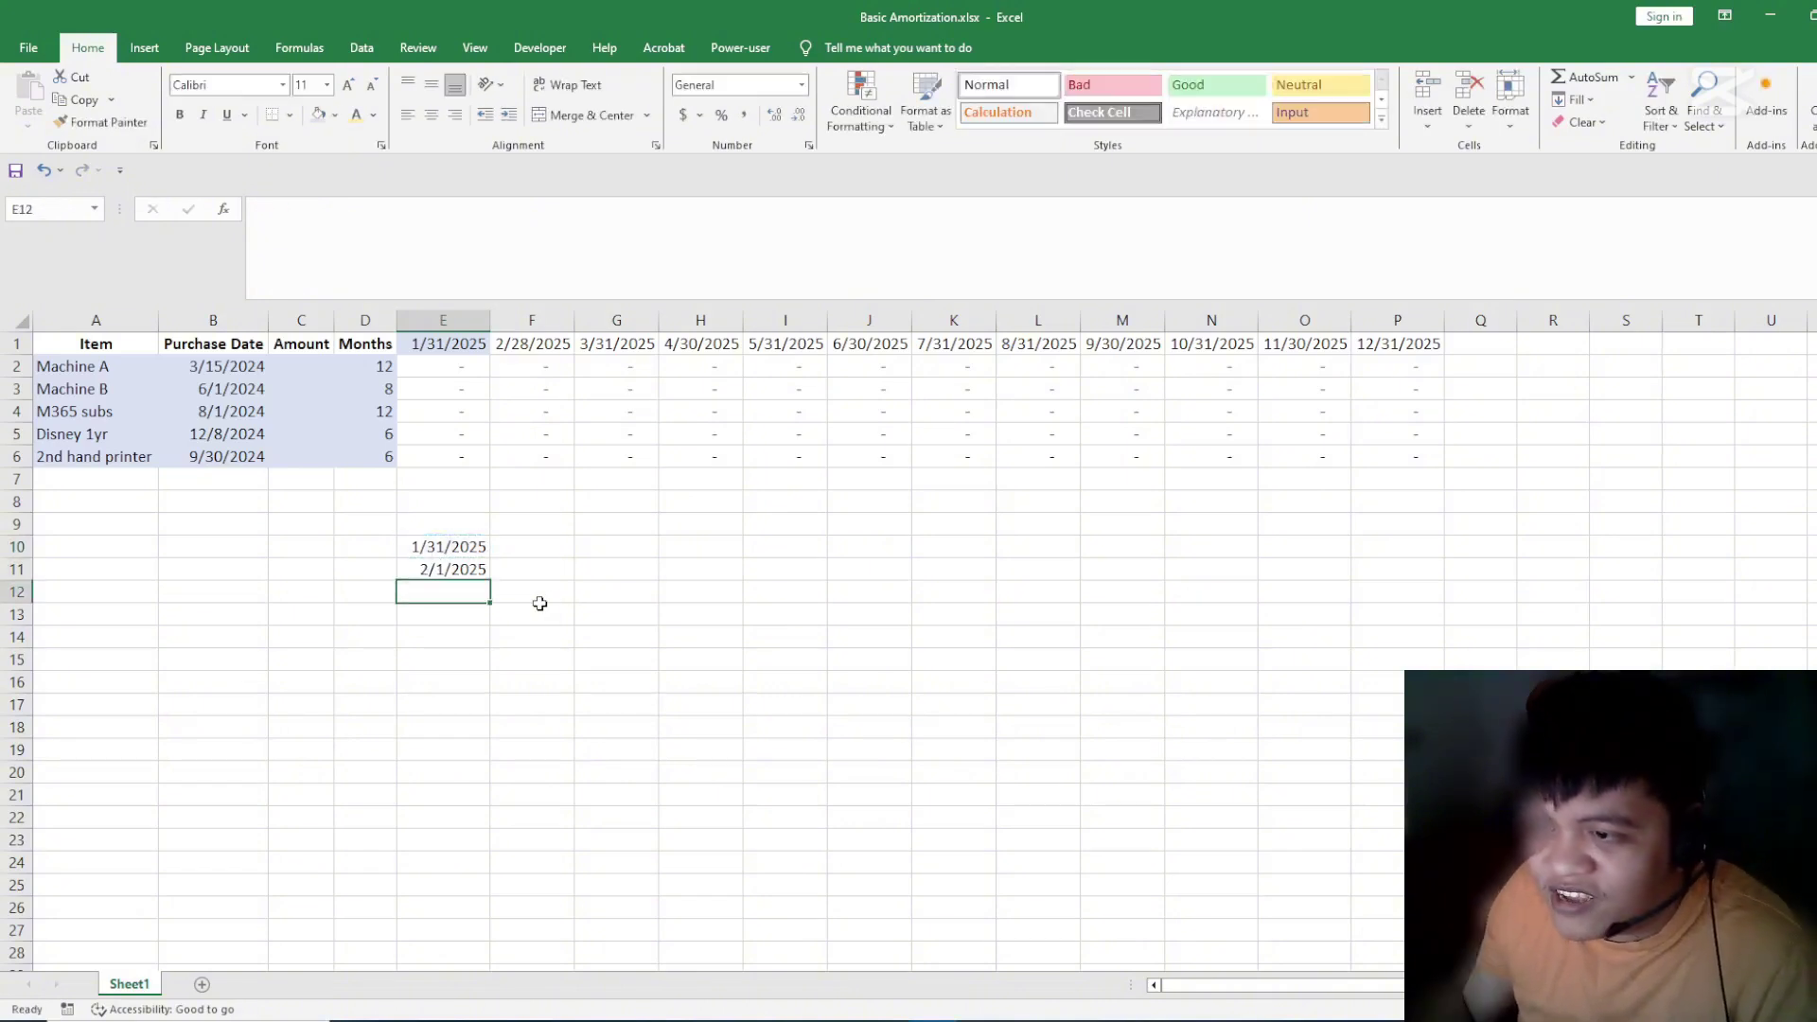
key("Up")
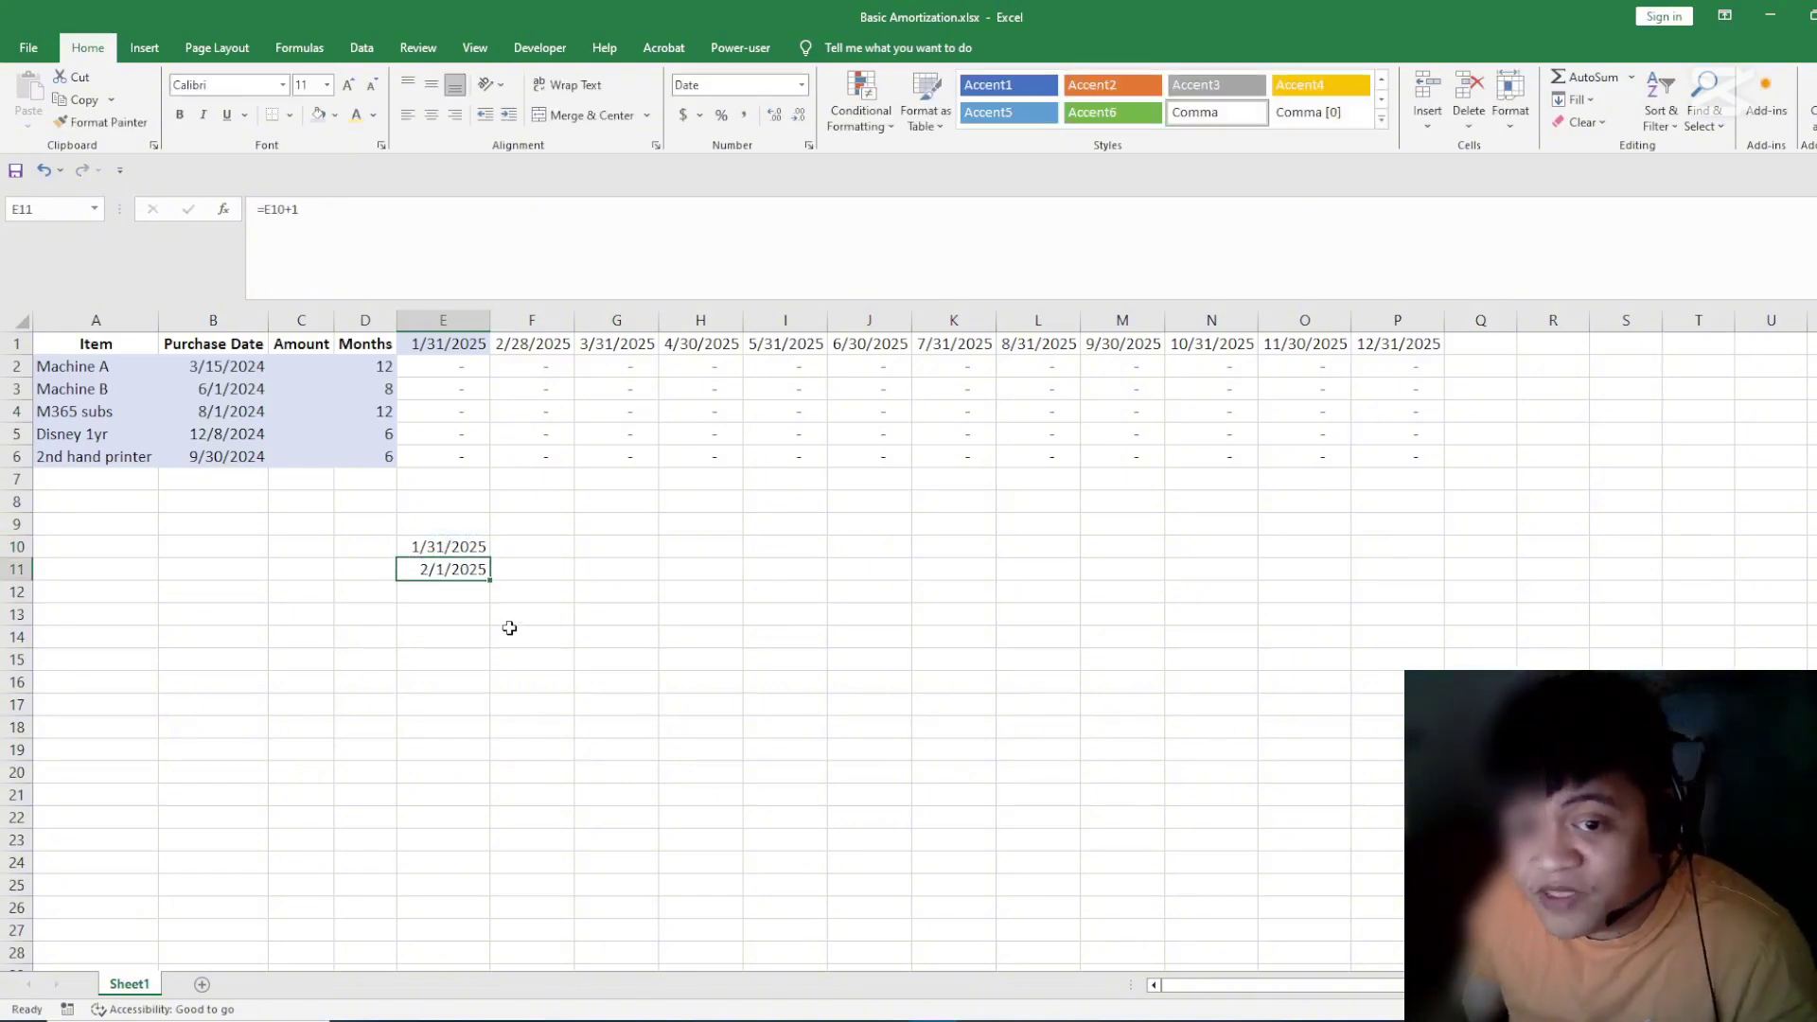
- Enter the formula =EOMONTH(E11,0) in cell E12
left_click(473, 594)
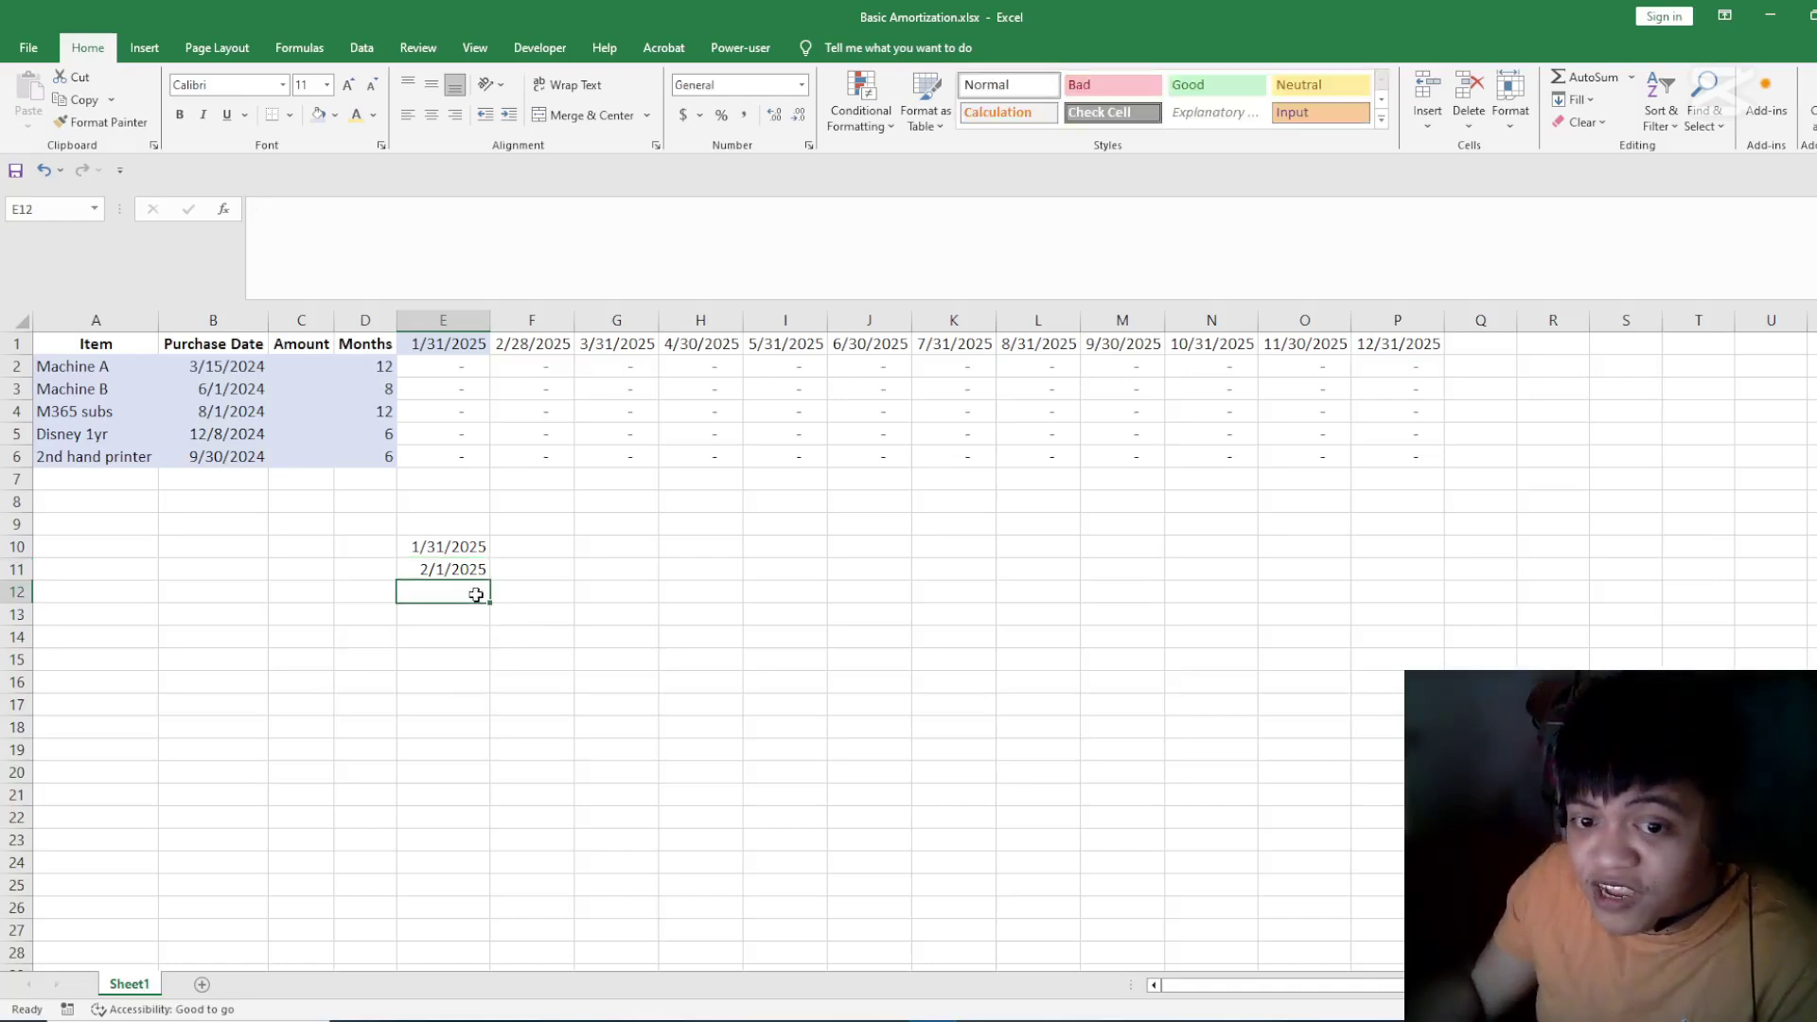
type("=eomonth(*")
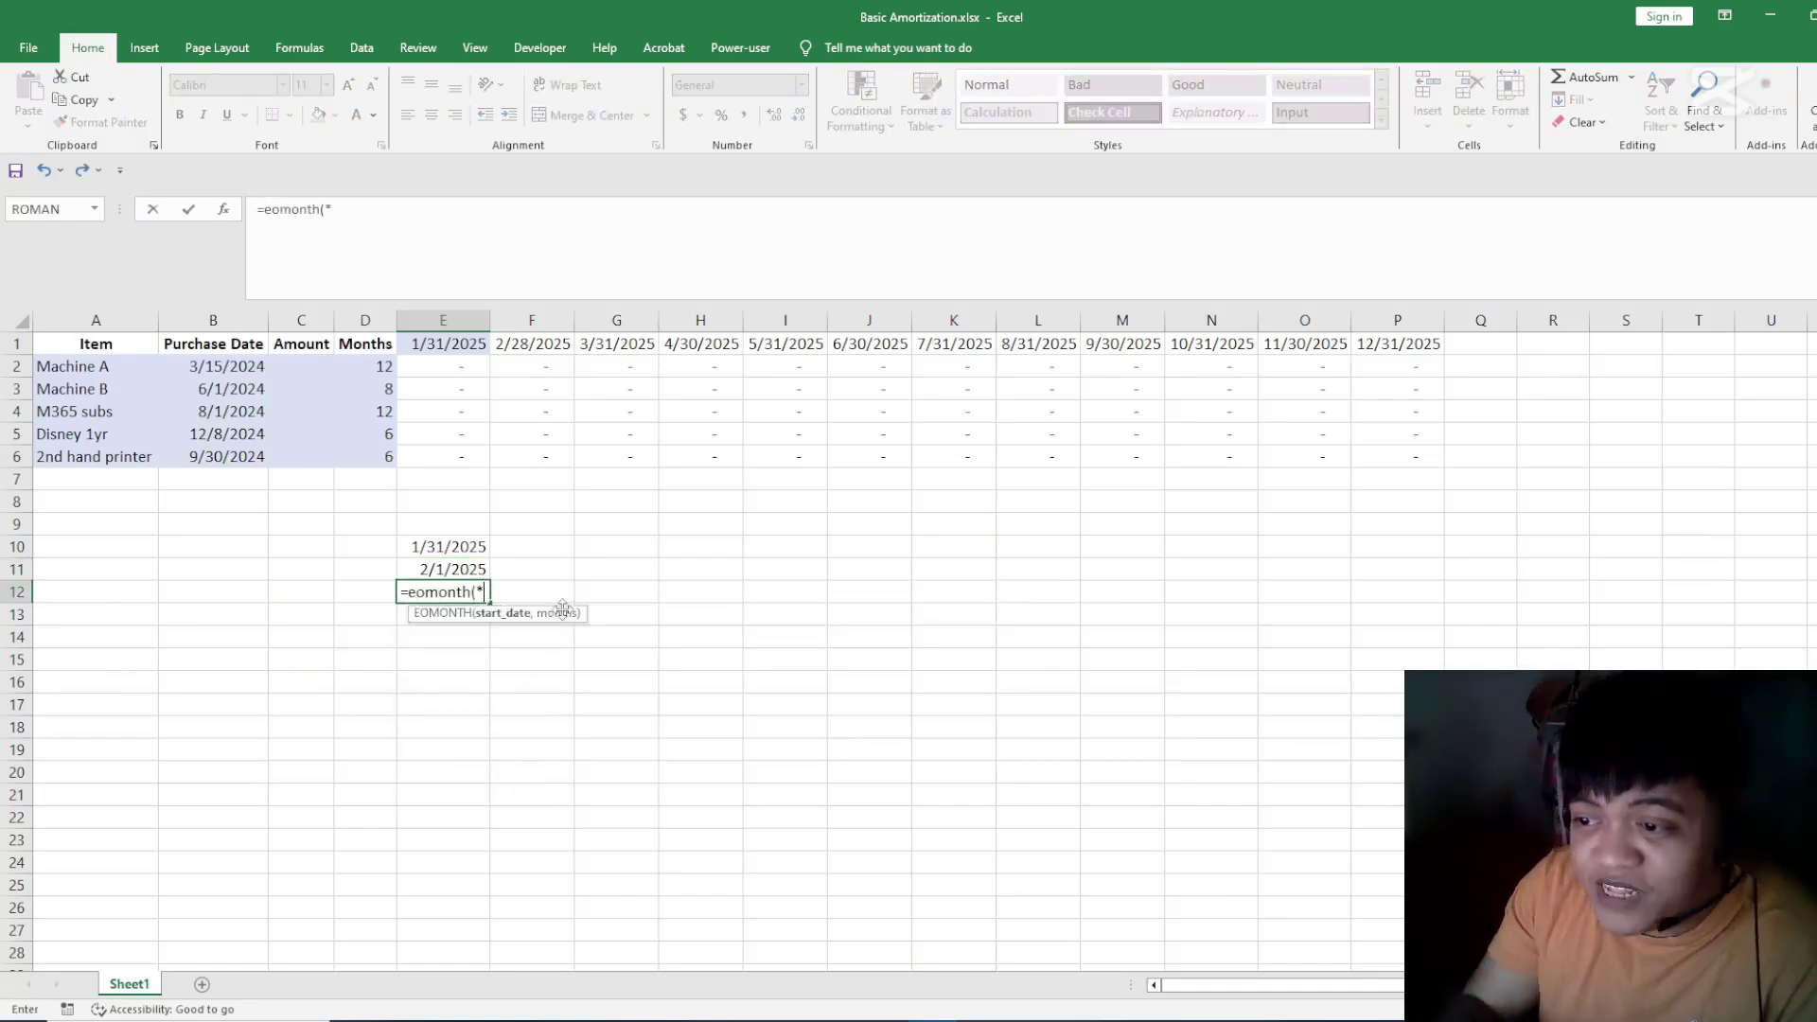
key("Up")
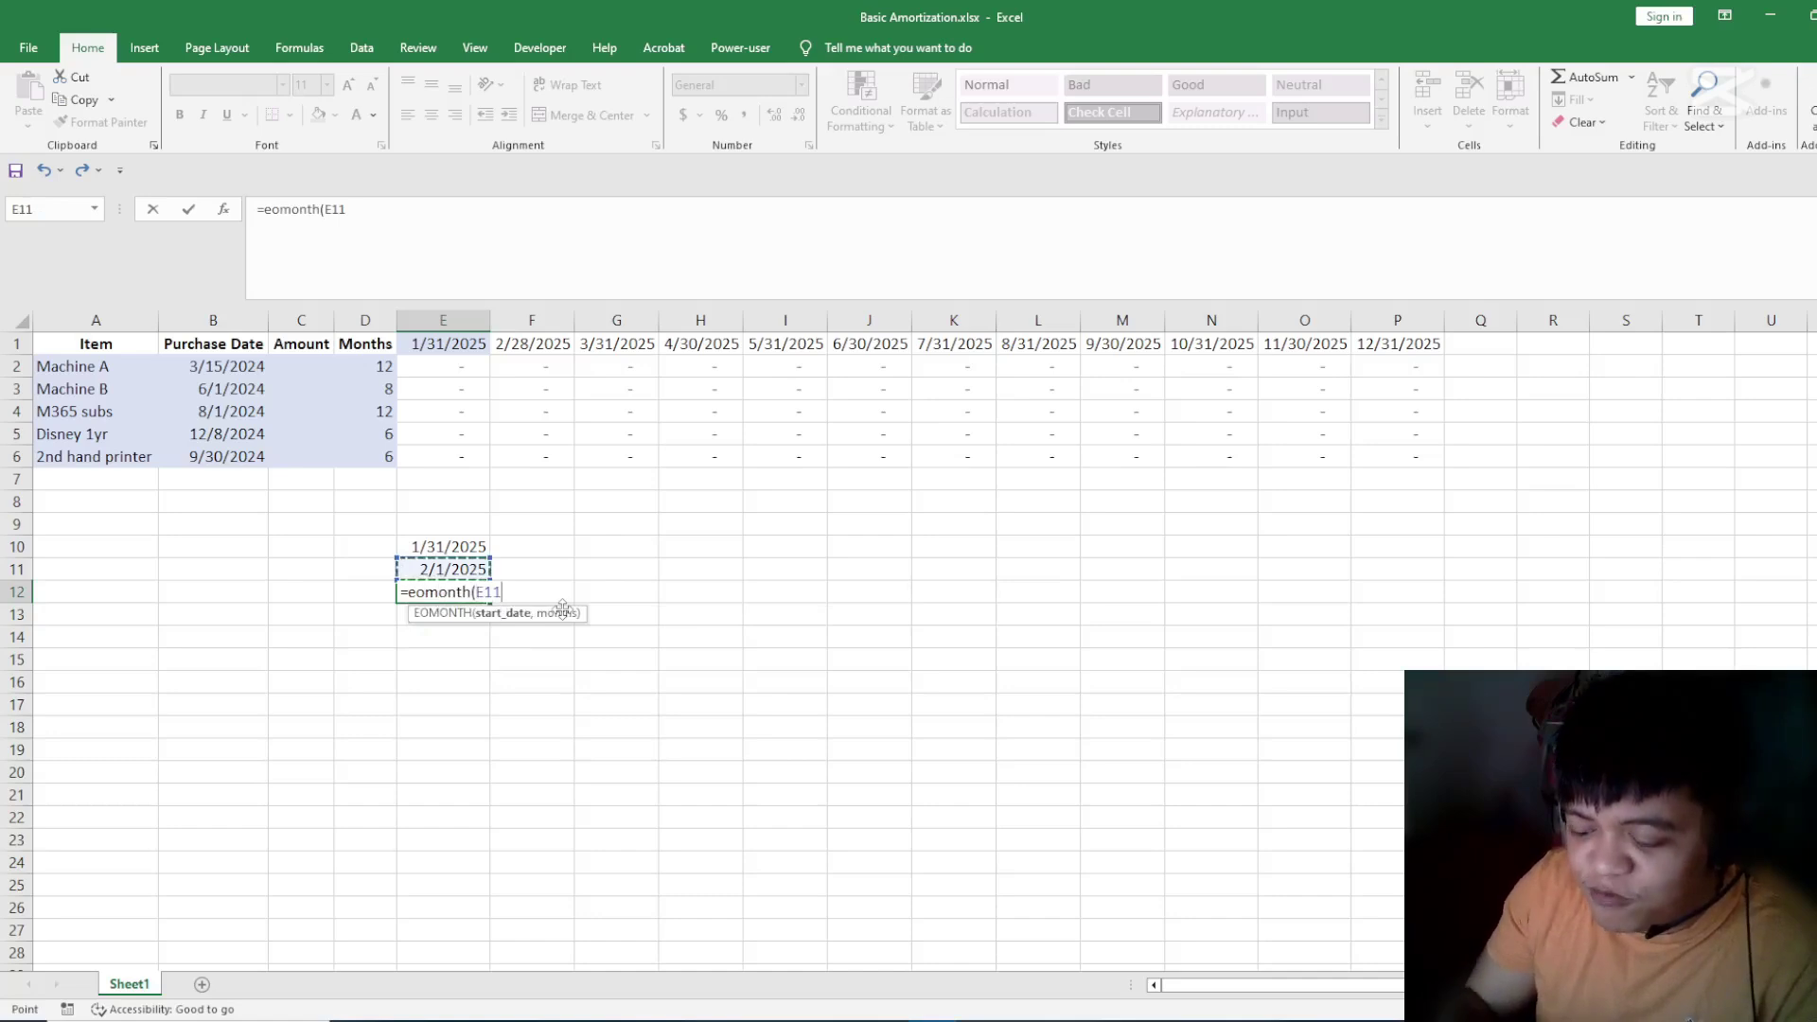
type(",0)")
key("Return")
key("Up")
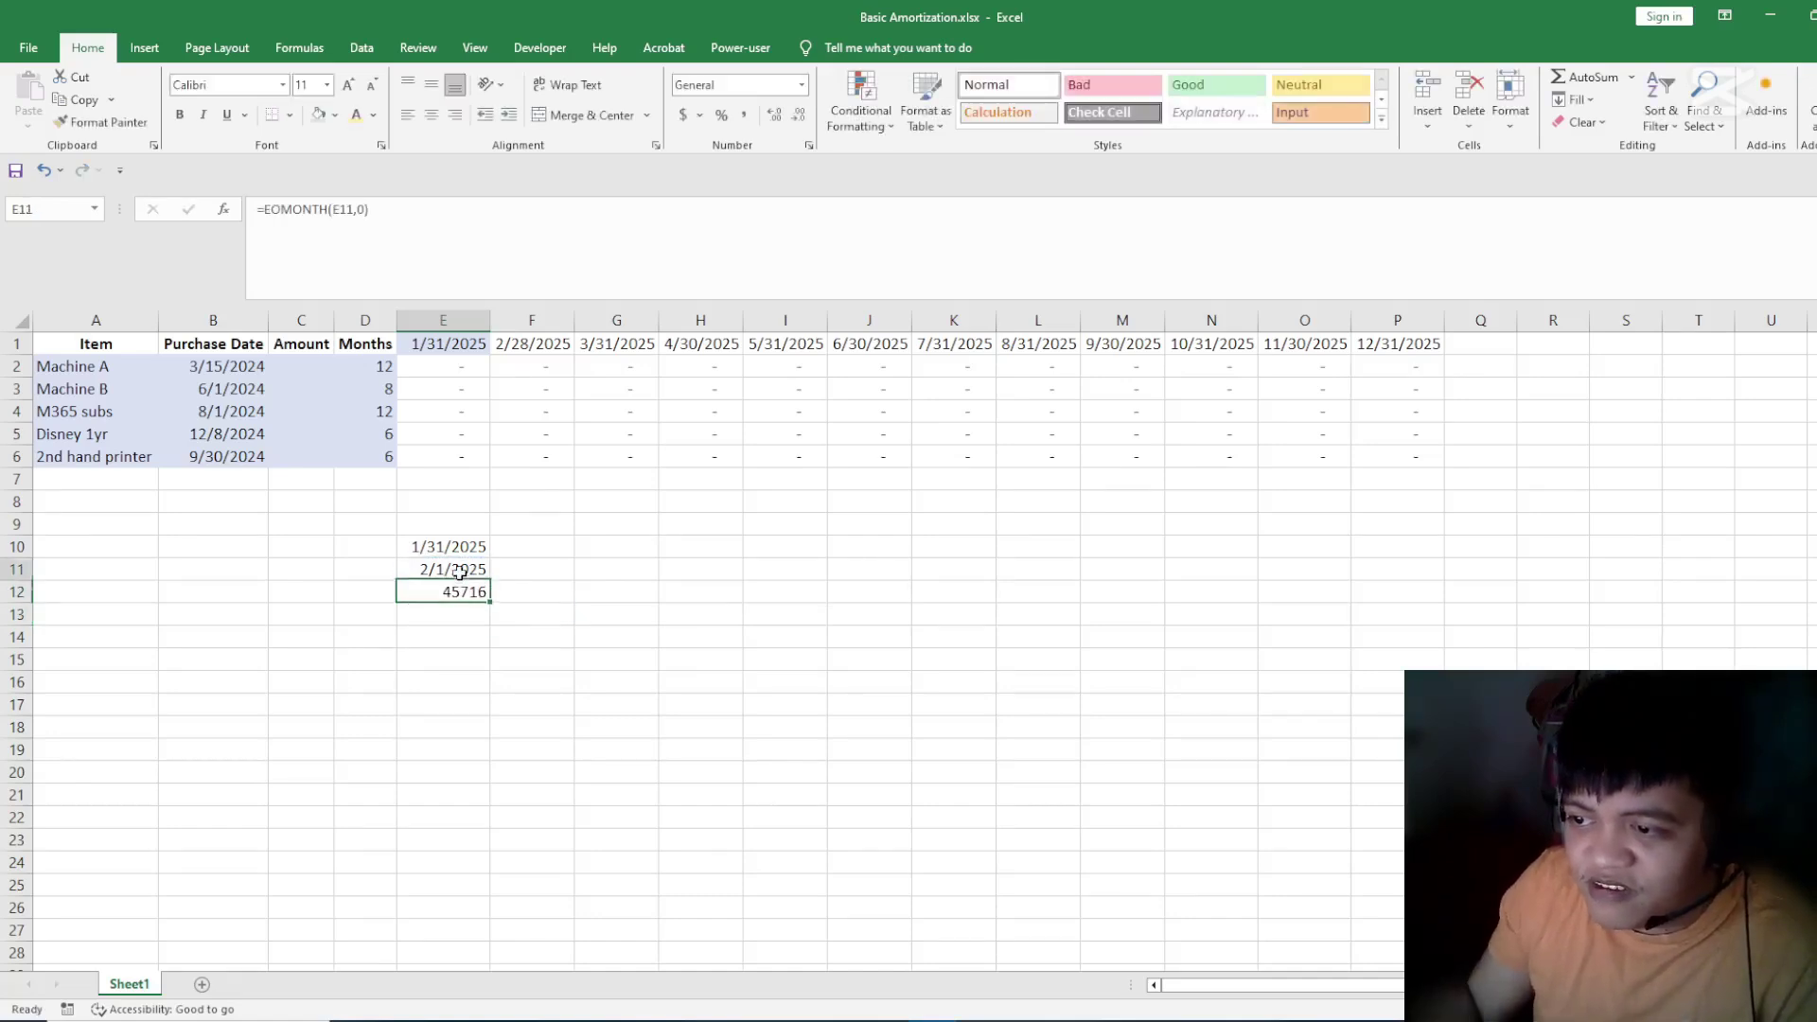
- Copy the date format from E11 and apply only the formatting to E12 and the cells below it
left_click(459, 573)
key("ctrl+c")
left_click(458, 734, "shift")
key("ctrl+alt+v")
key("t")
key("Return")
key("Escape")
left_click(431, 612)
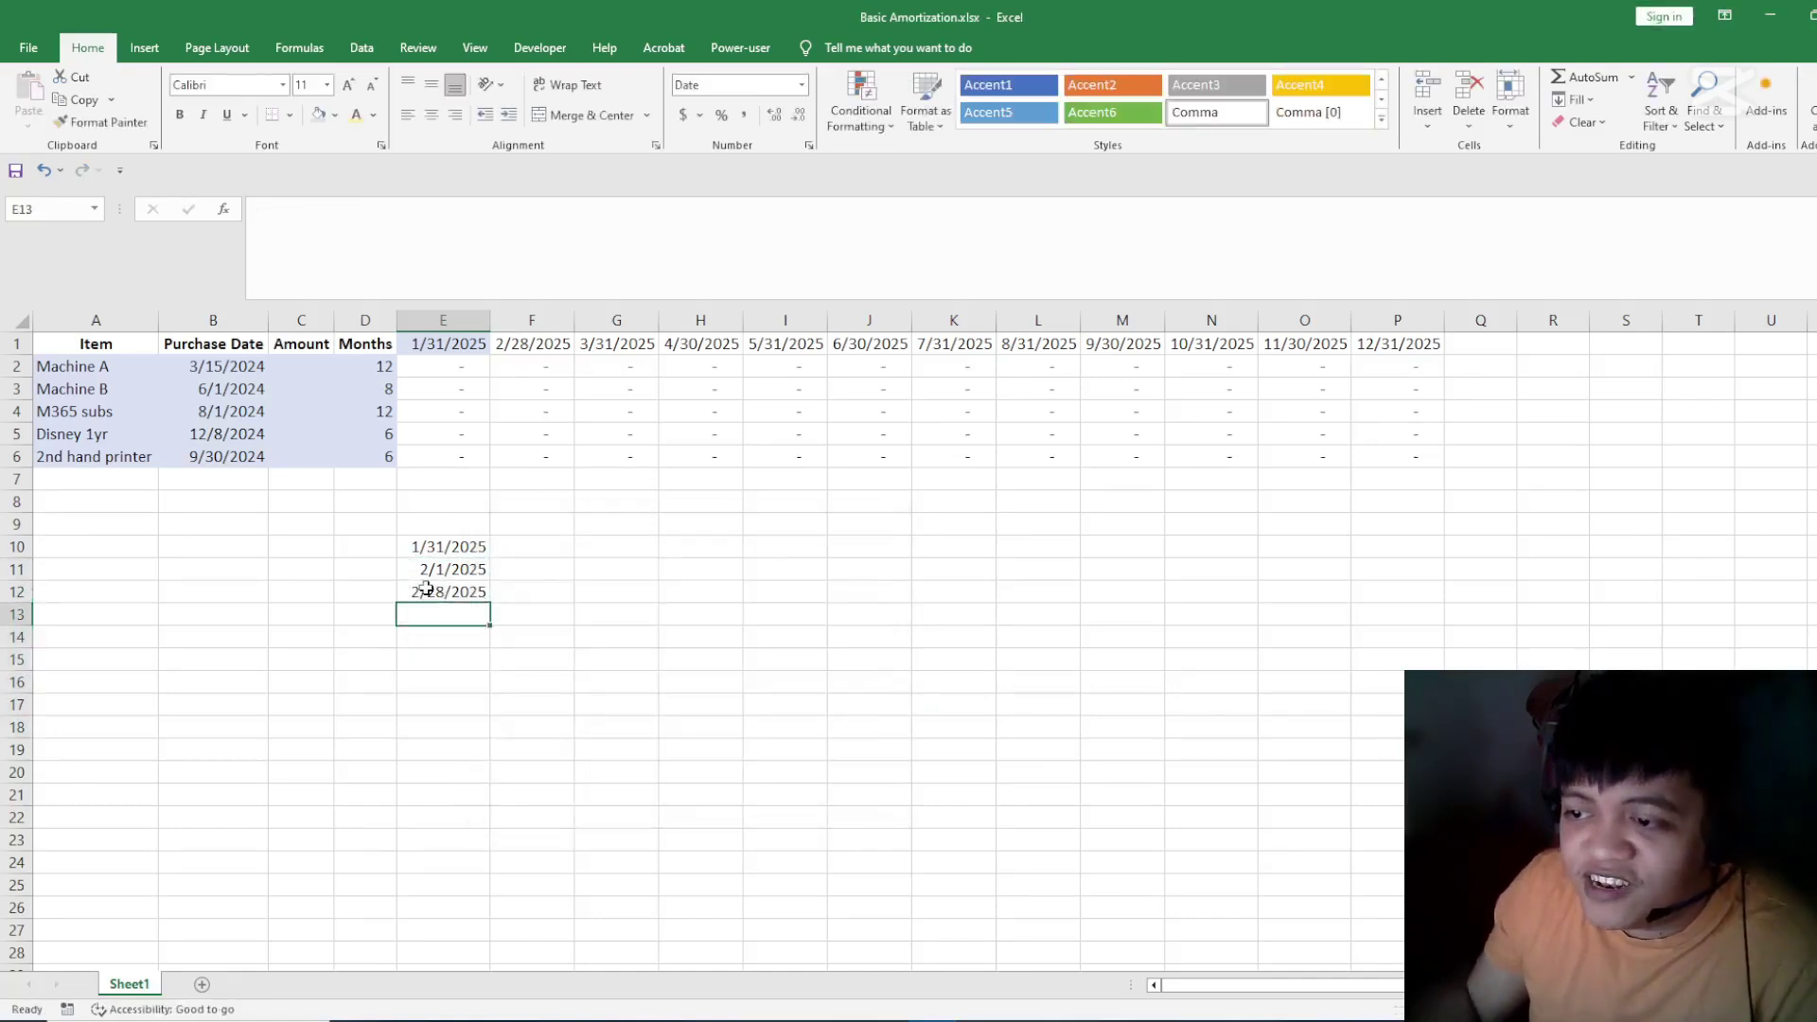
- Compare the worked example in E10:E12 with the month-end header formulas in F1 and G1
left_click(427, 588)
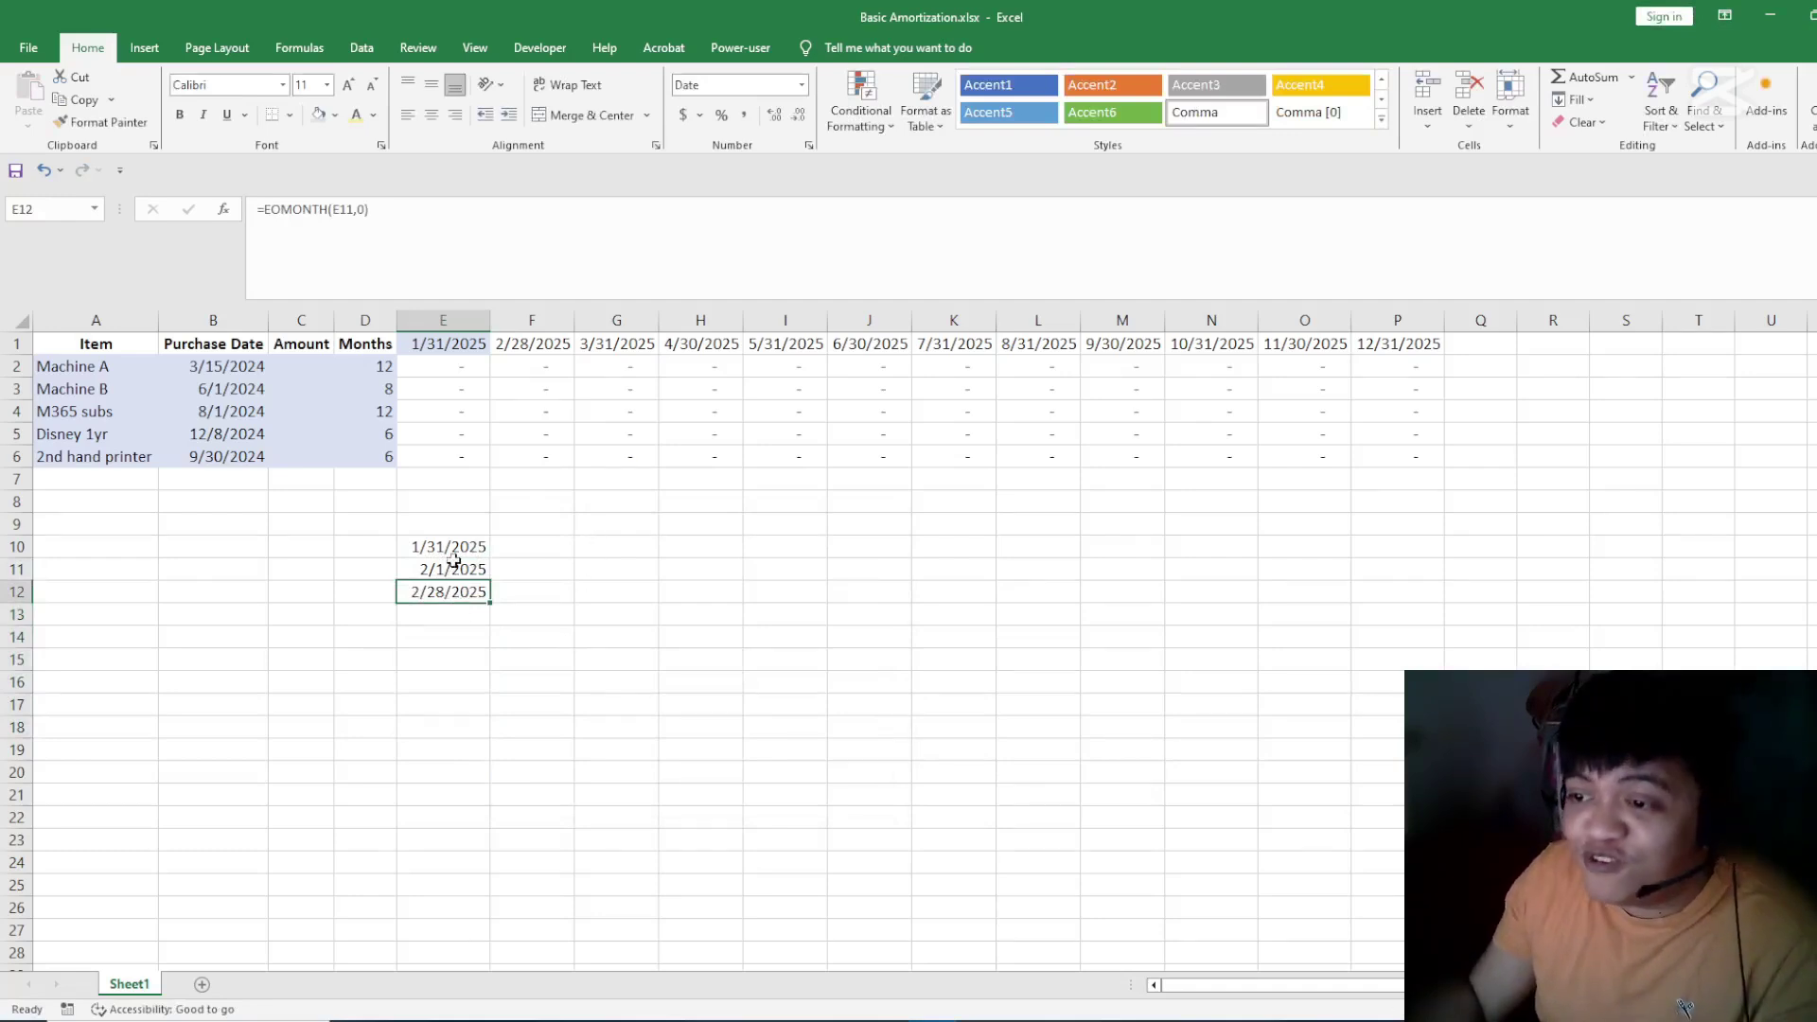
left_click_drag(449, 550, 441, 593)
left_click(599, 505)
left_click(546, 343)
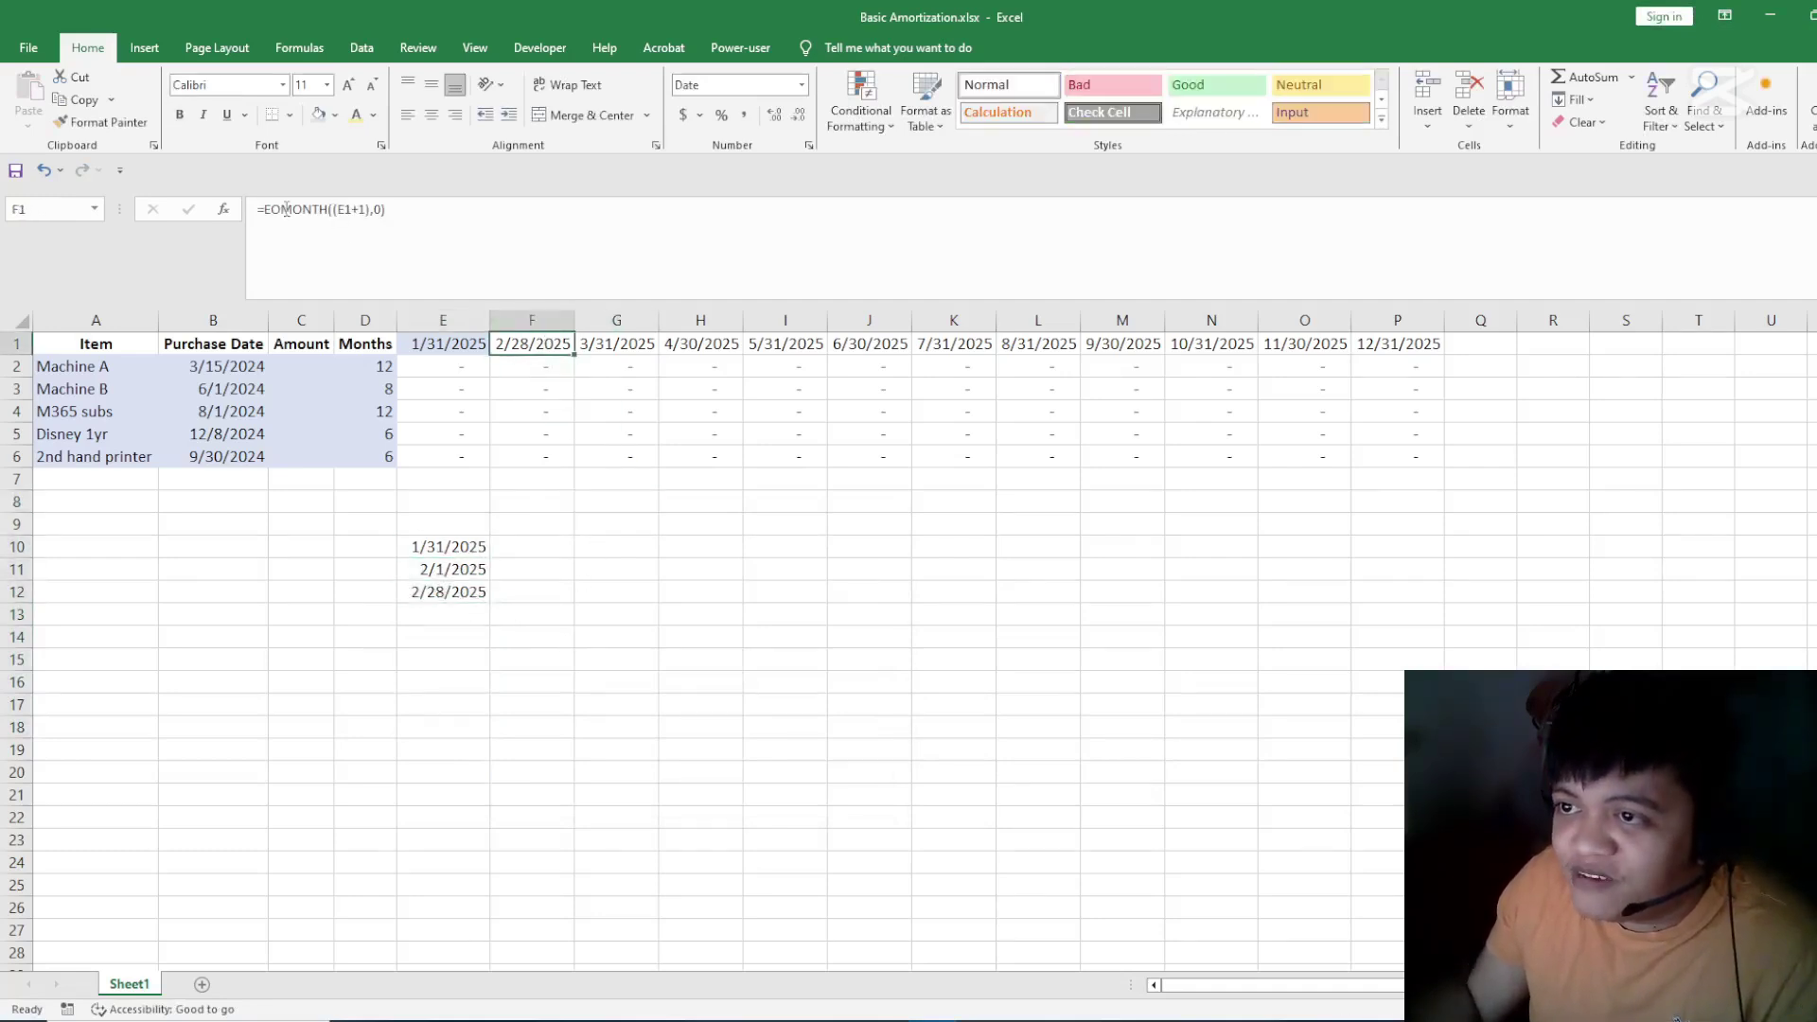
left_click(367, 209)
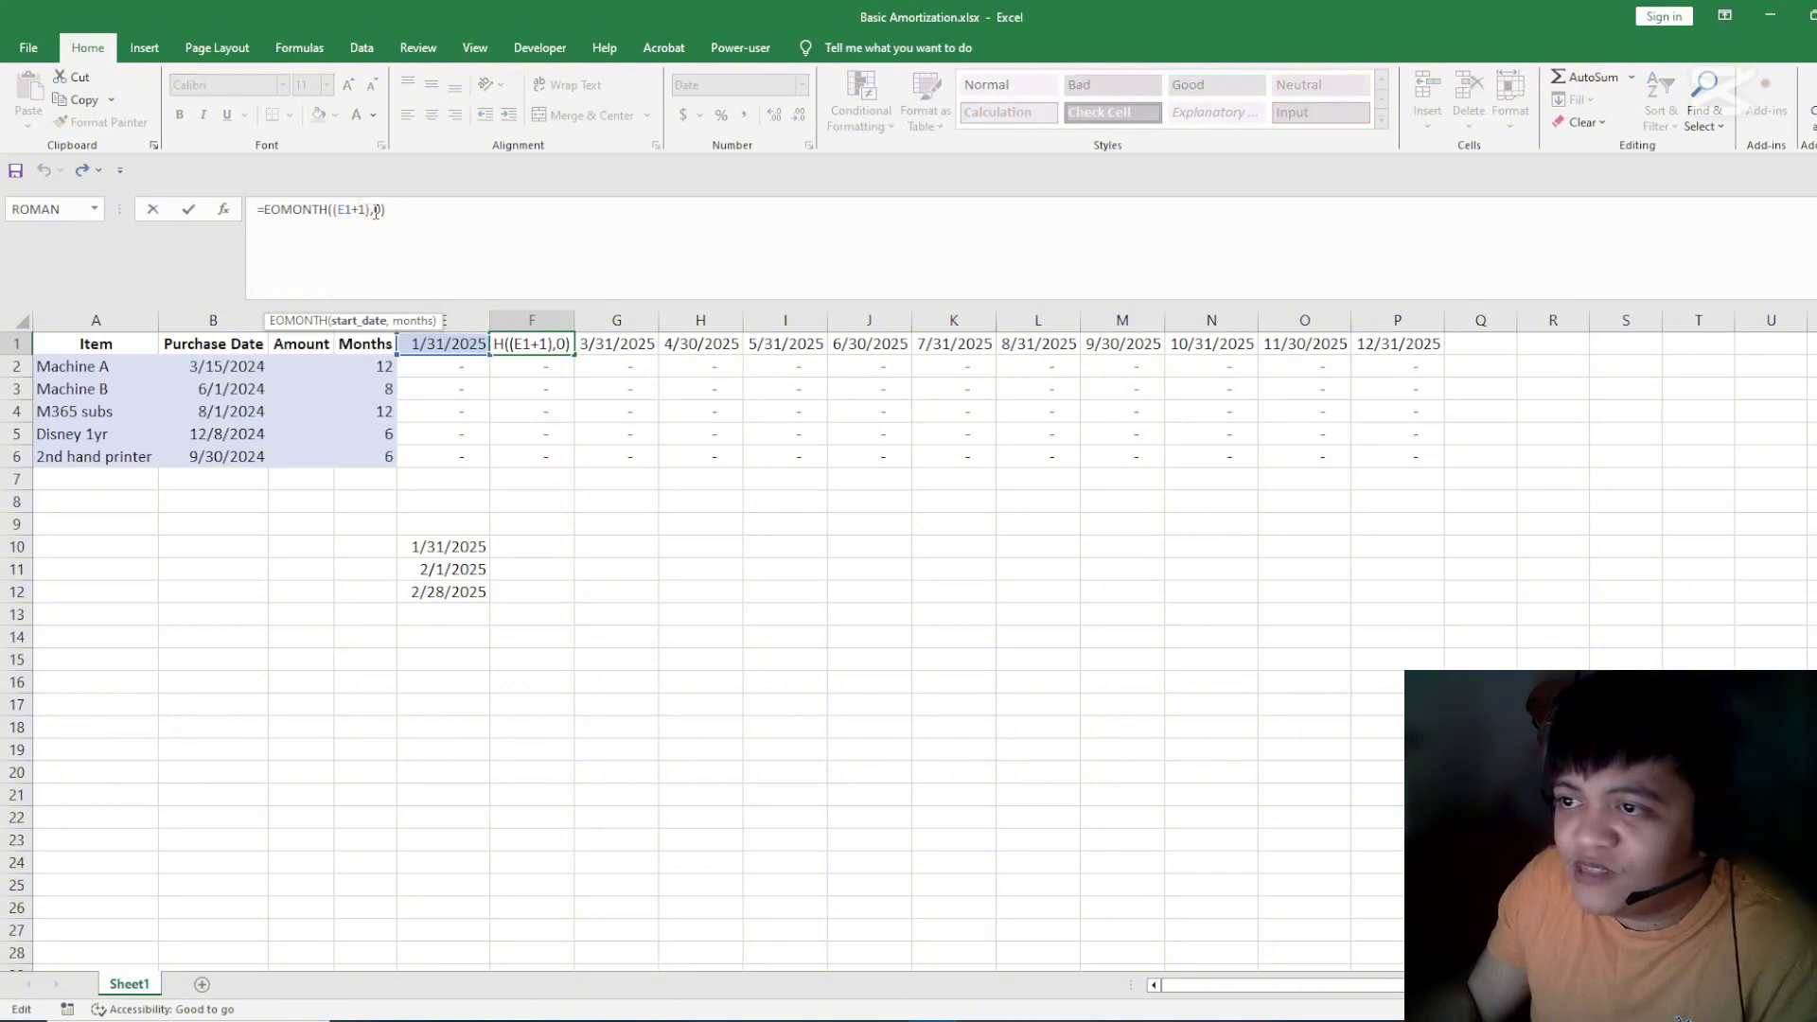
key("Escape")
left_click(594, 347)
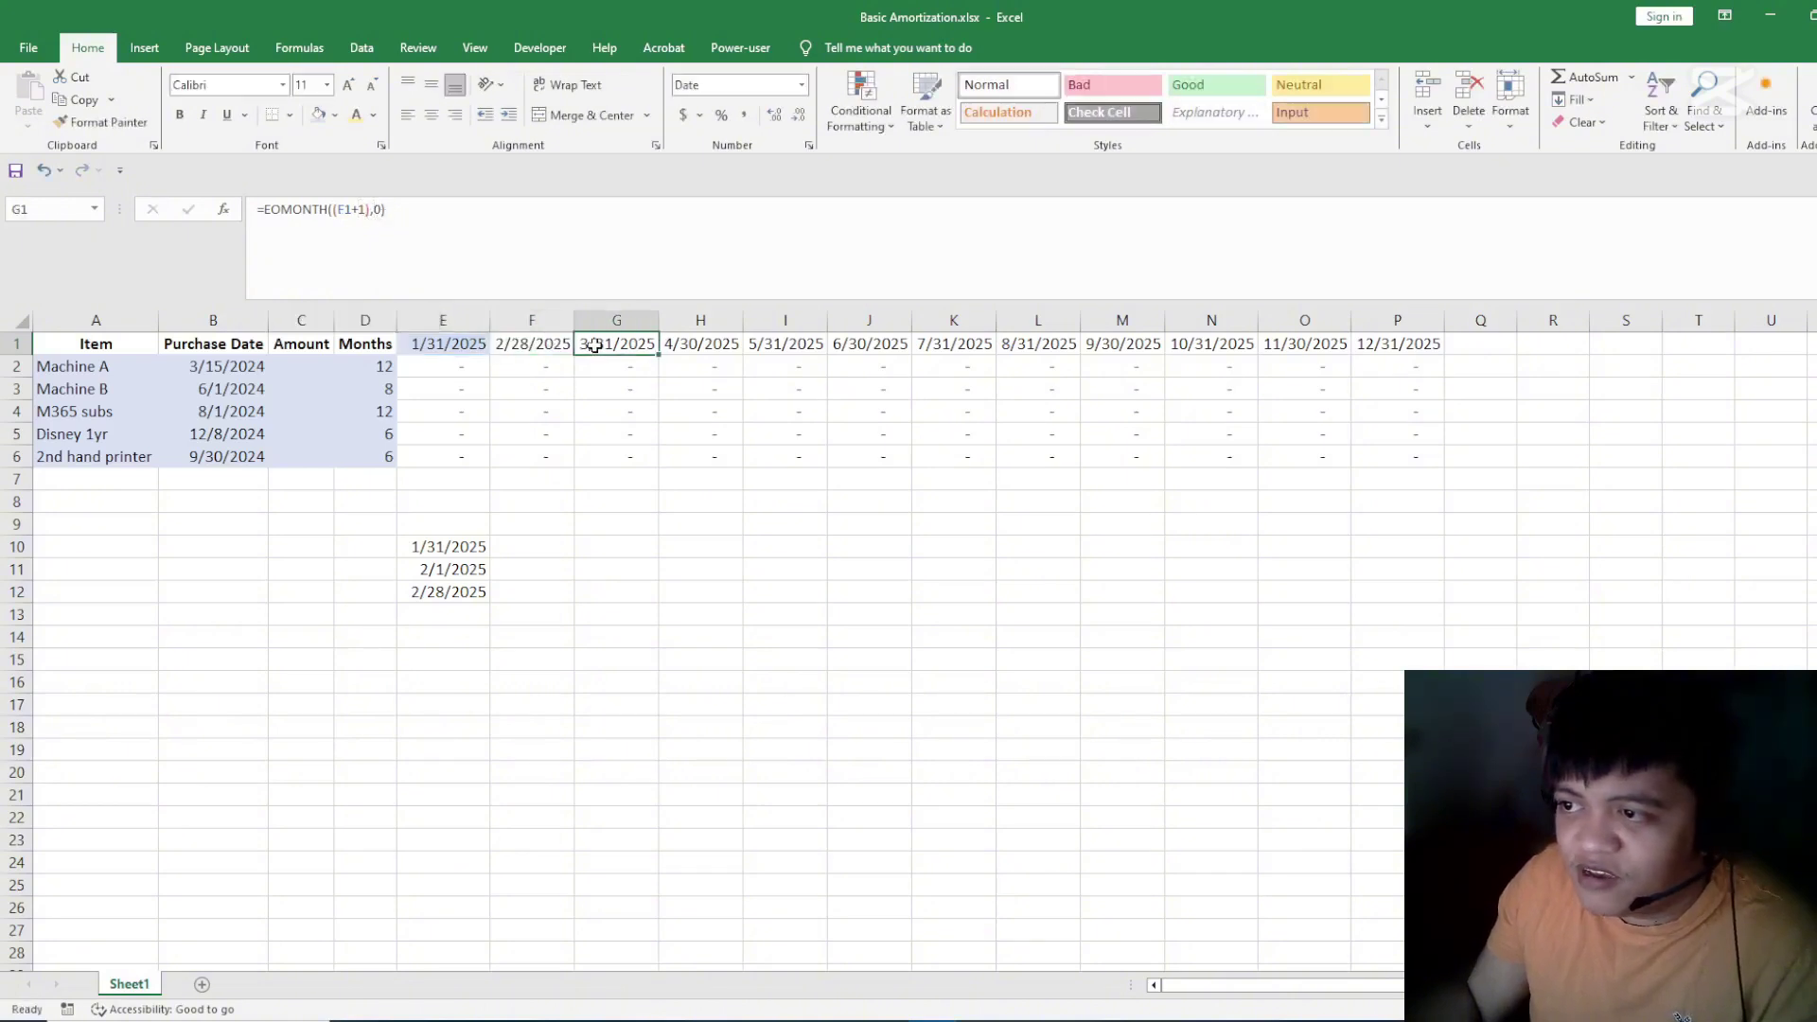
- Fill the month-end header formula across row 1 through column P
left_click_drag(563, 344, 1444, 352)
left_click(1484, 410)
left_click(1078, 564)
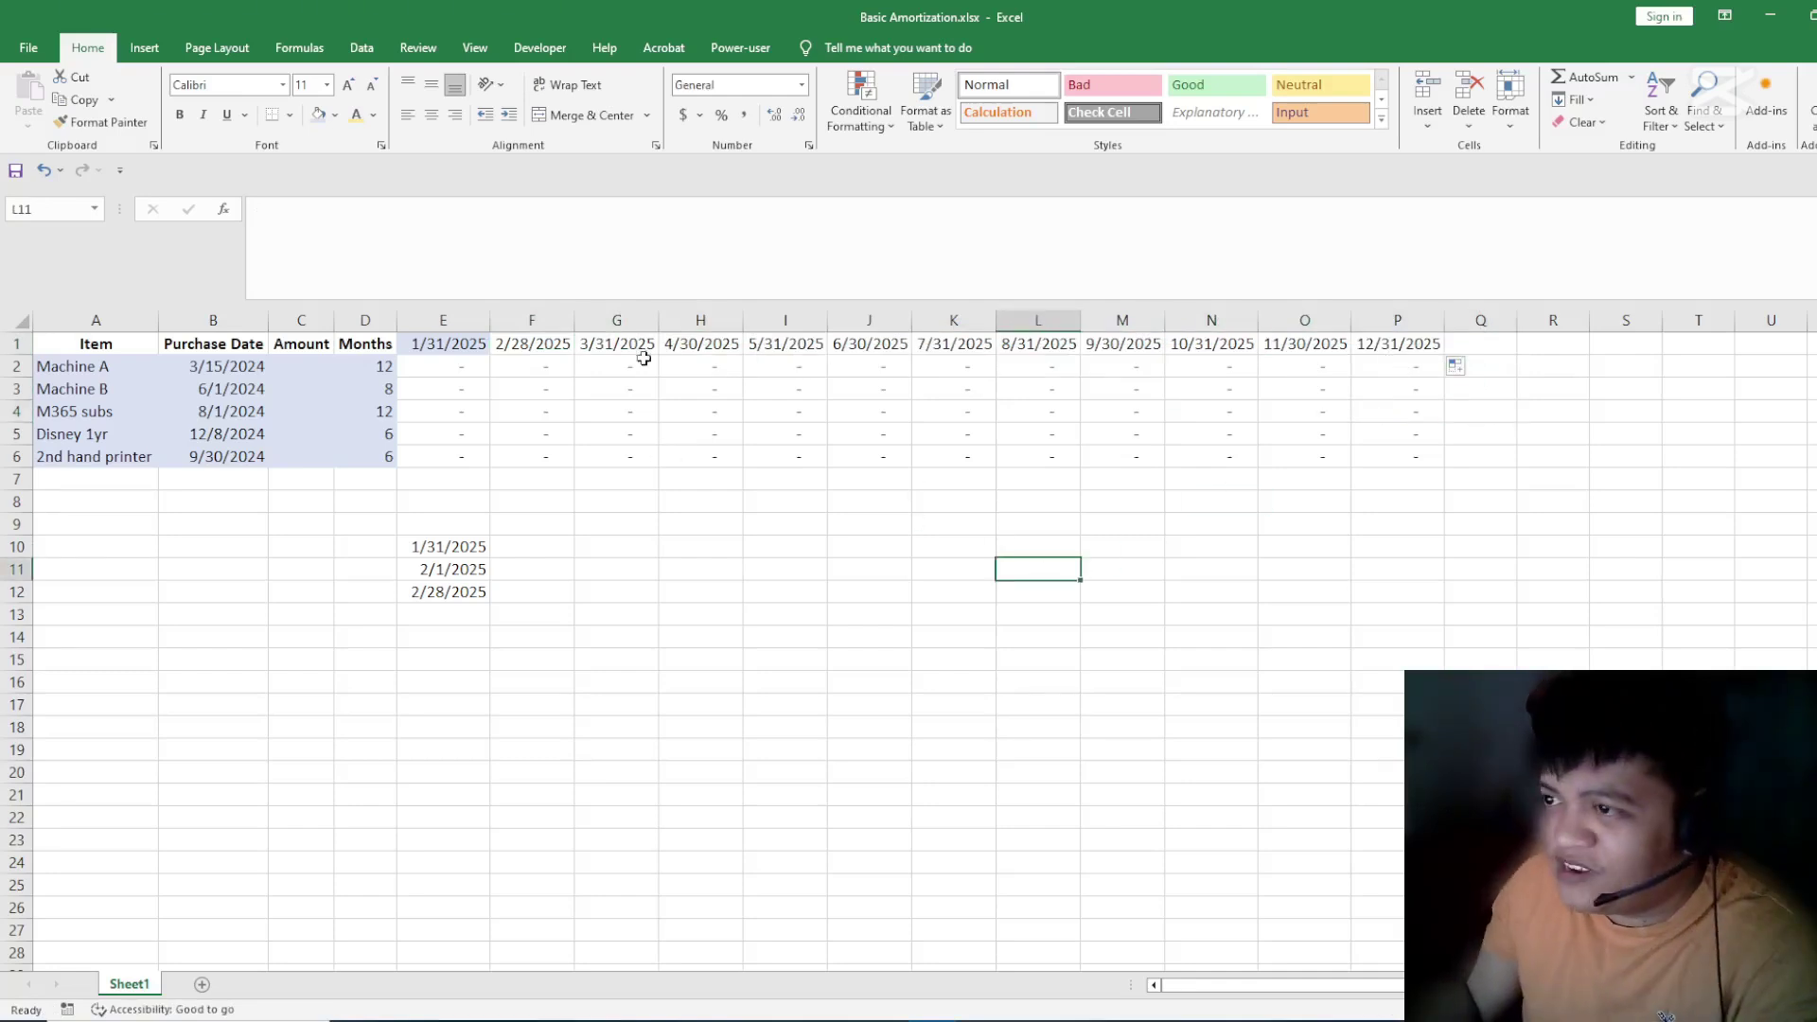
- Change the schedule's starting month-end date in E1 to 02/28/2025
left_click(473, 344)
type("02/28/25")
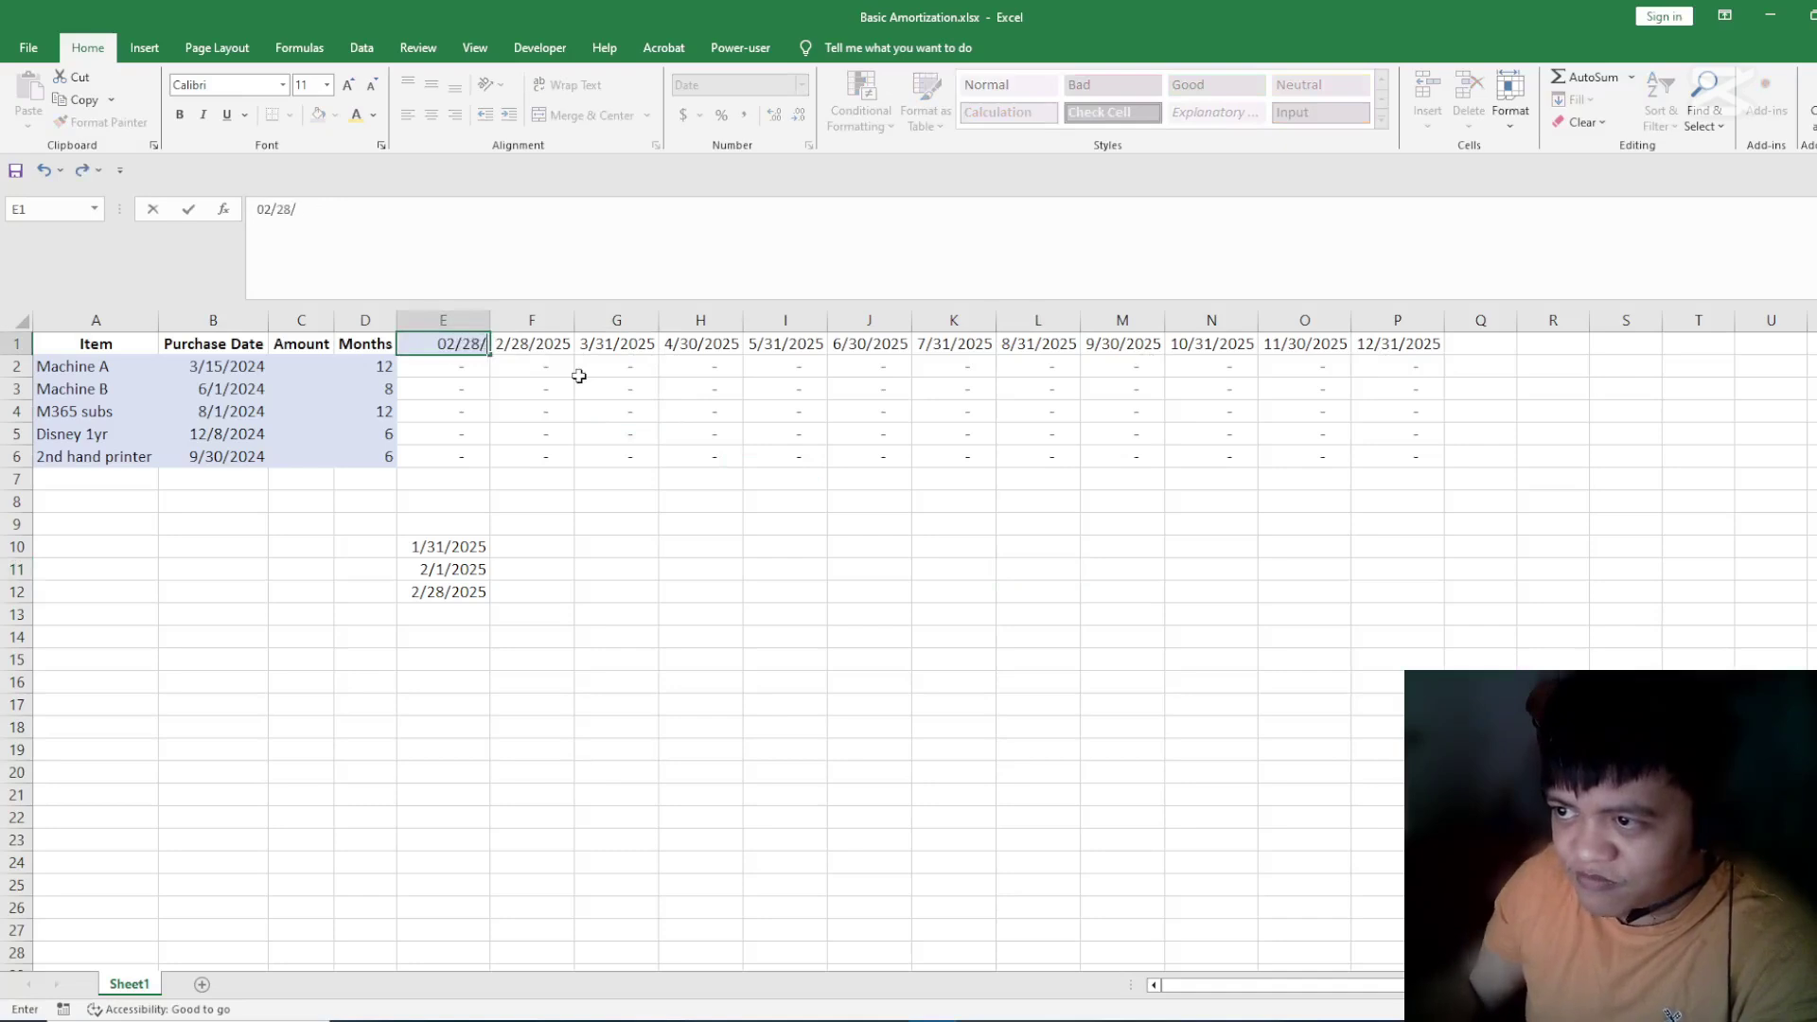
key("Return")
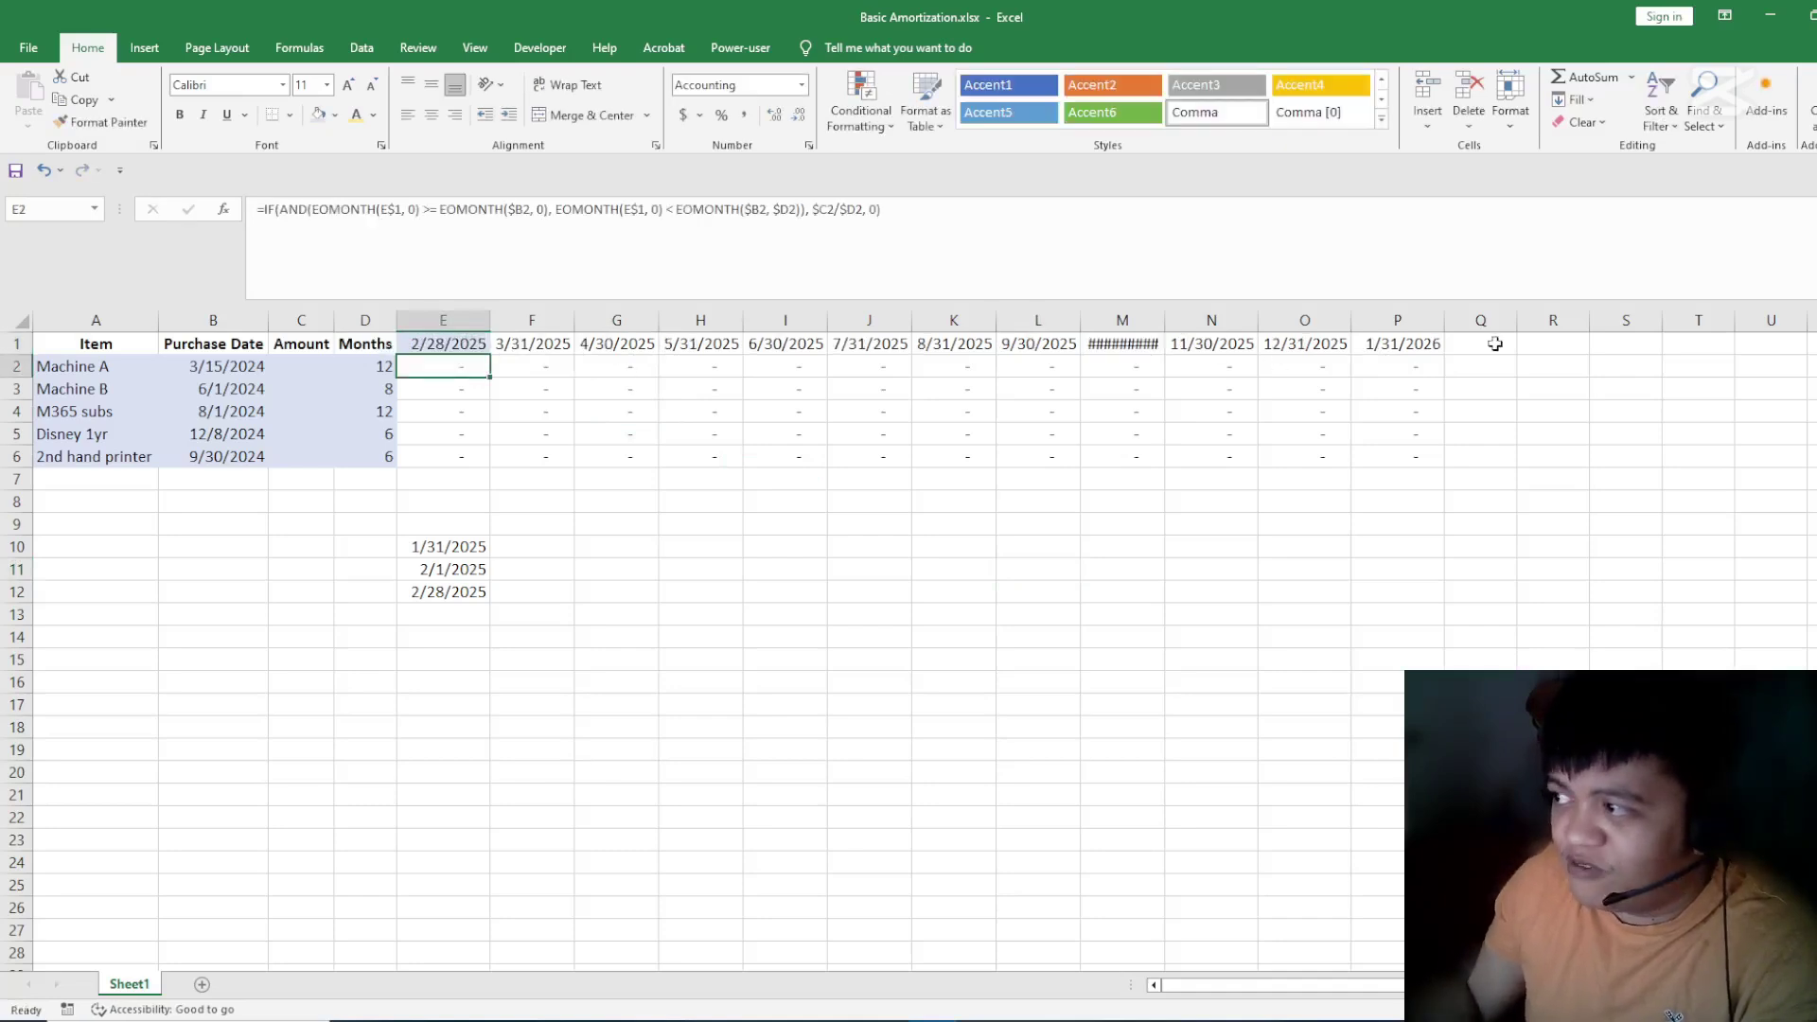
- Change the schedule's starting month-end date in E1 to 01/31/2026
left_click(473, 344)
type("01/")
type("31/2026")
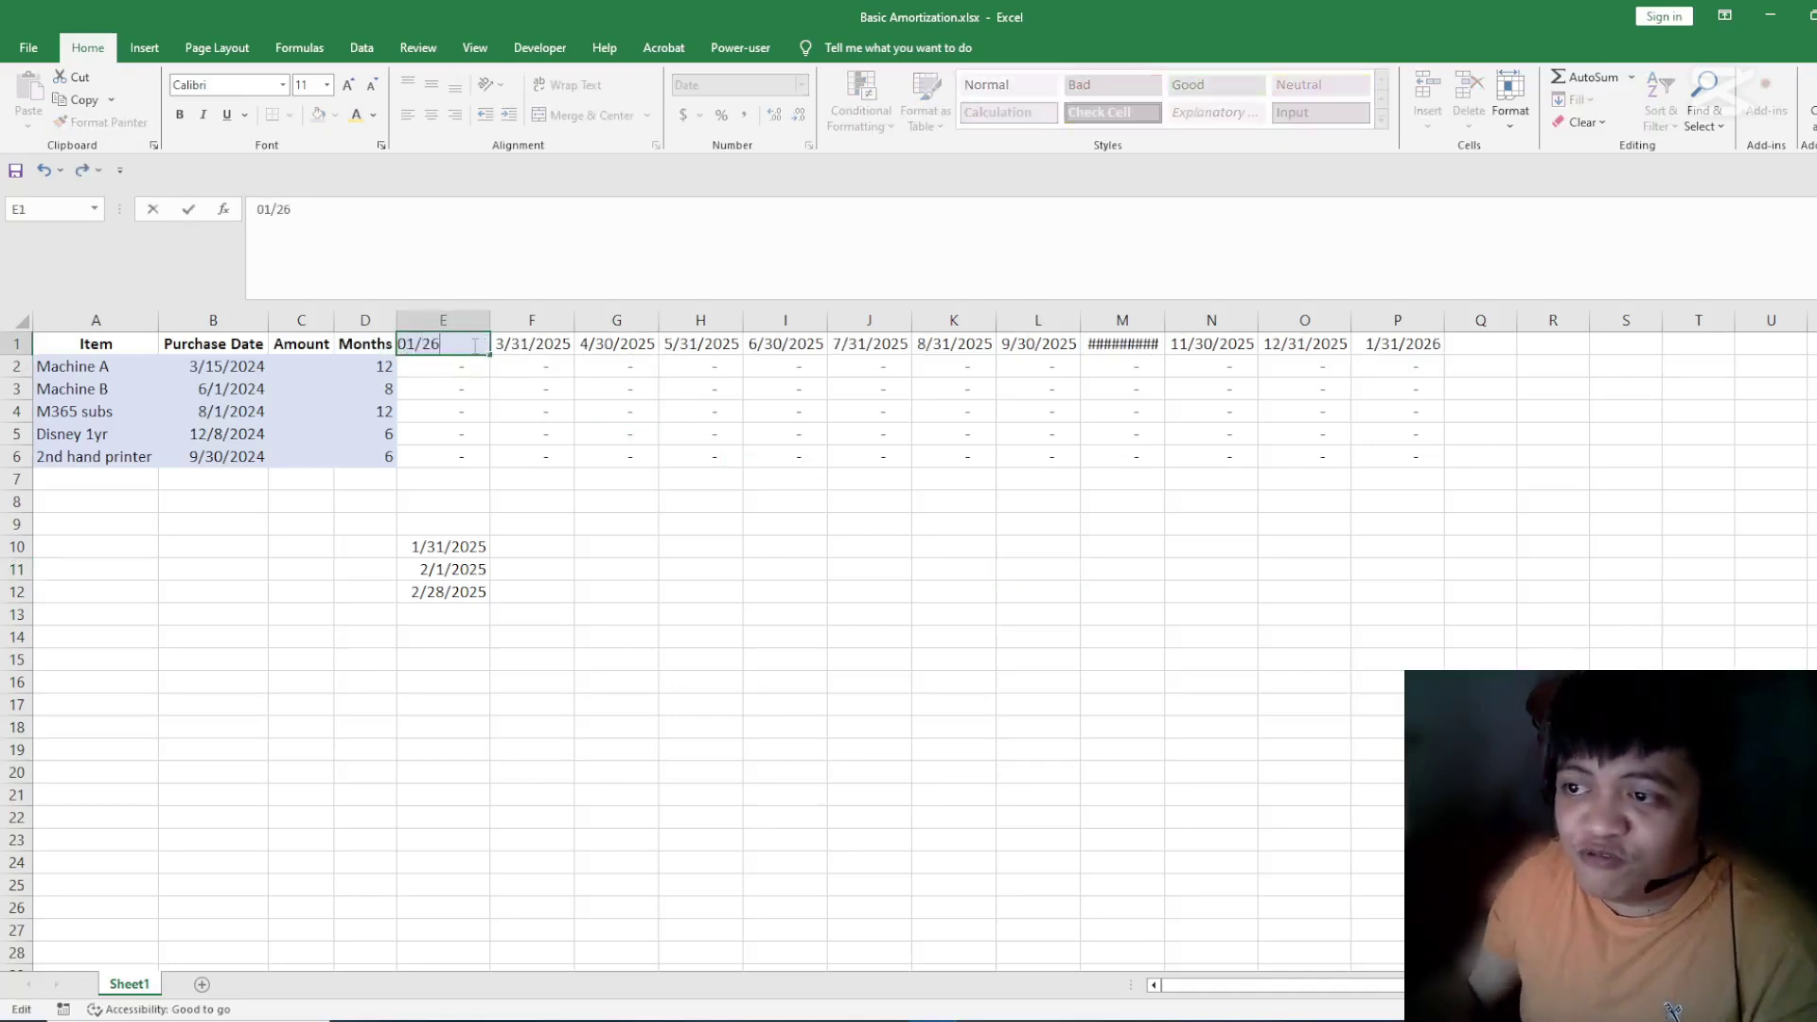
key("Return")
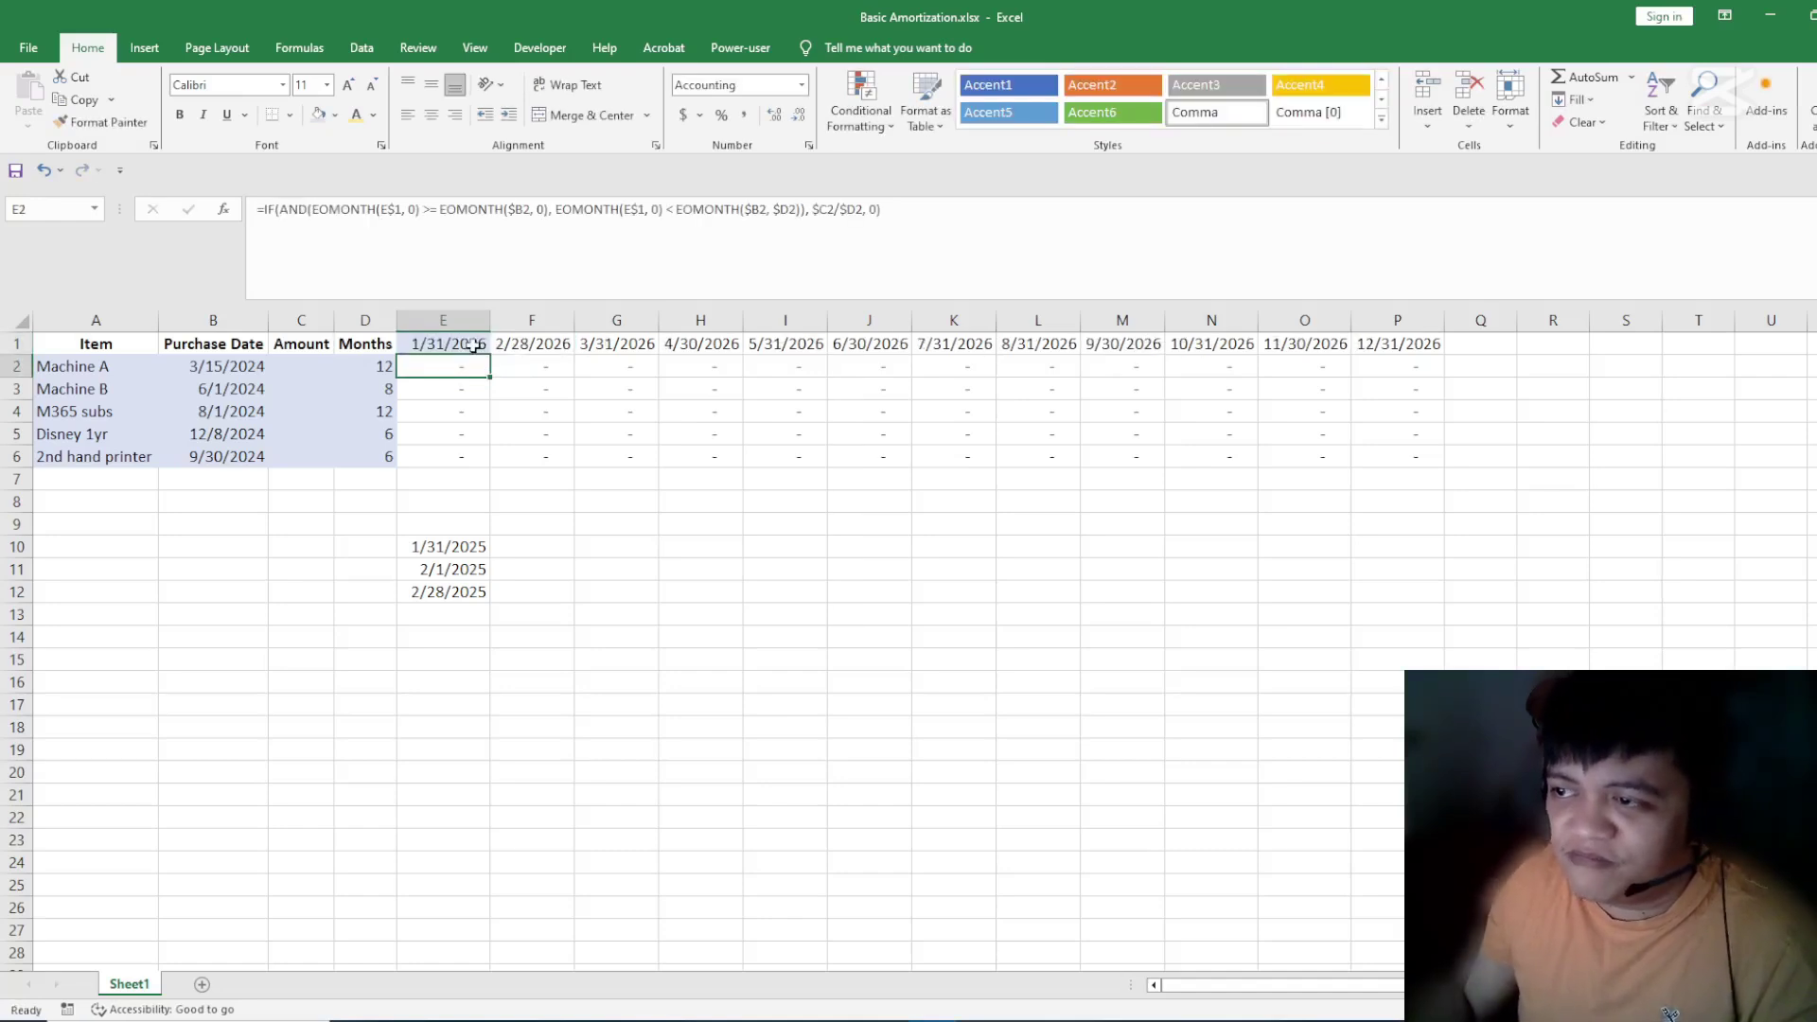
- Set the schedule's starting month-end date in E1 to 01/31/2025
left_click(466, 346)
type("01/31/2025")
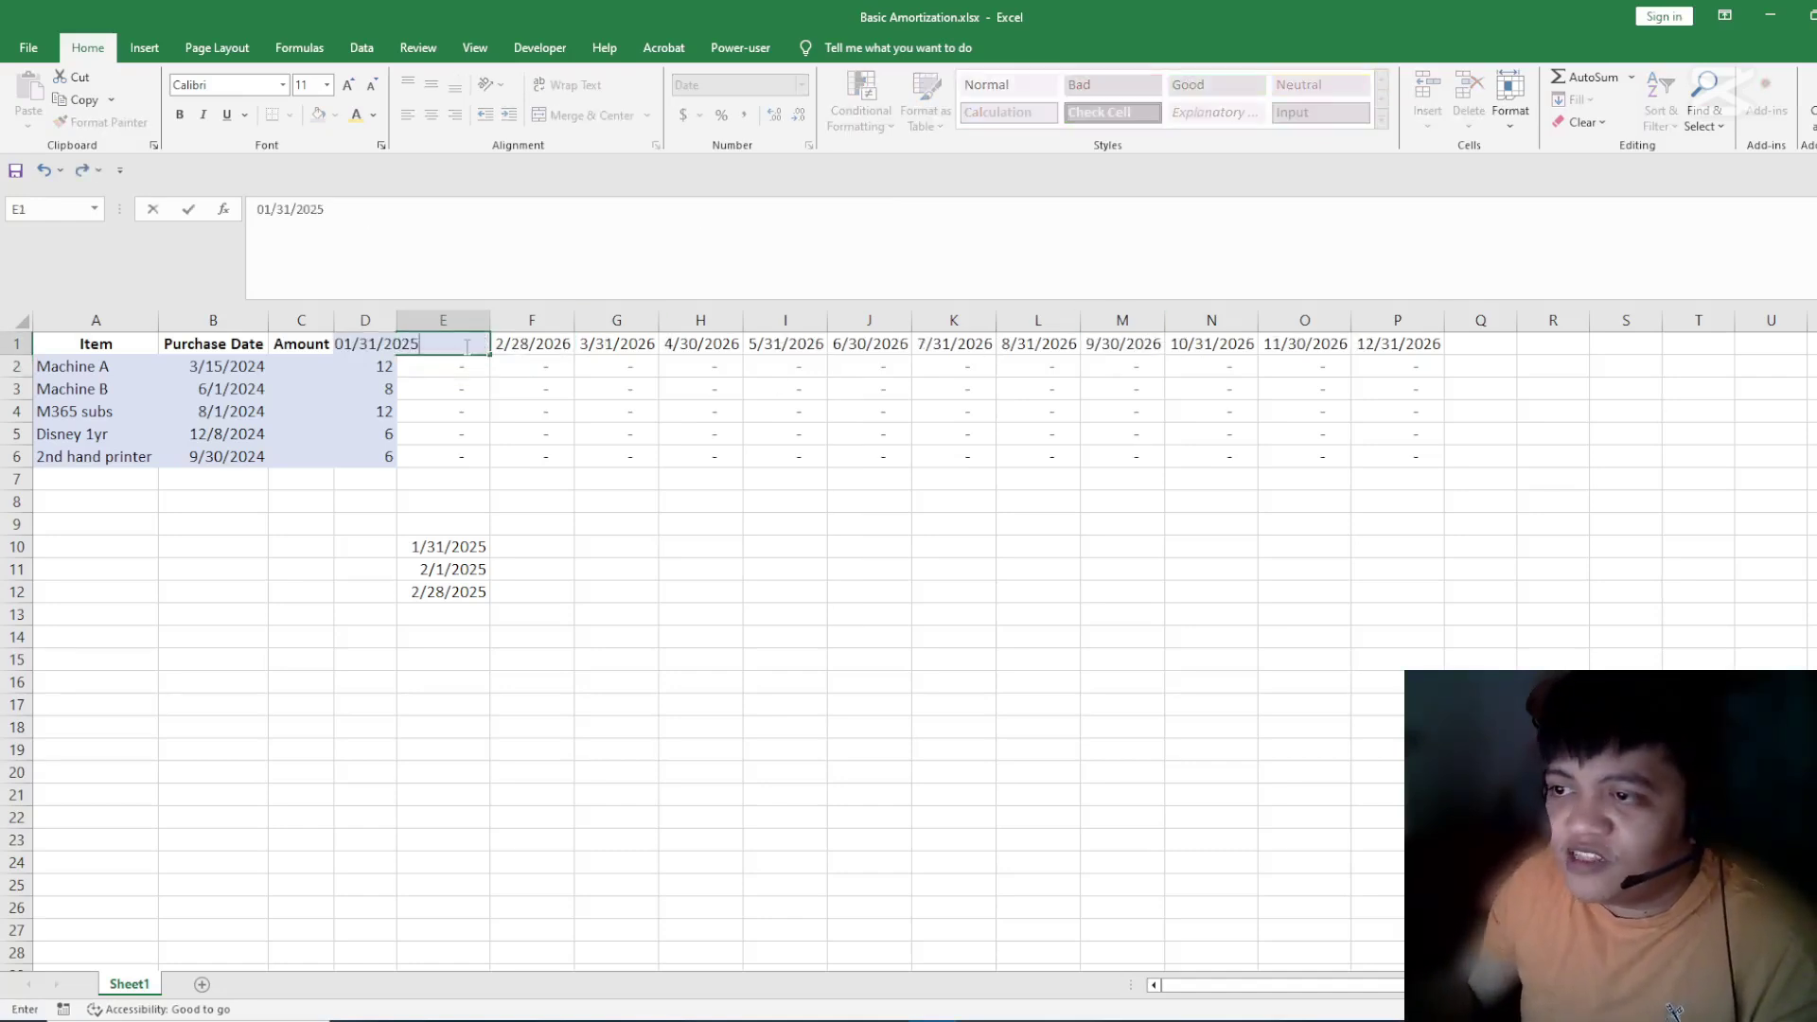
key("Return")
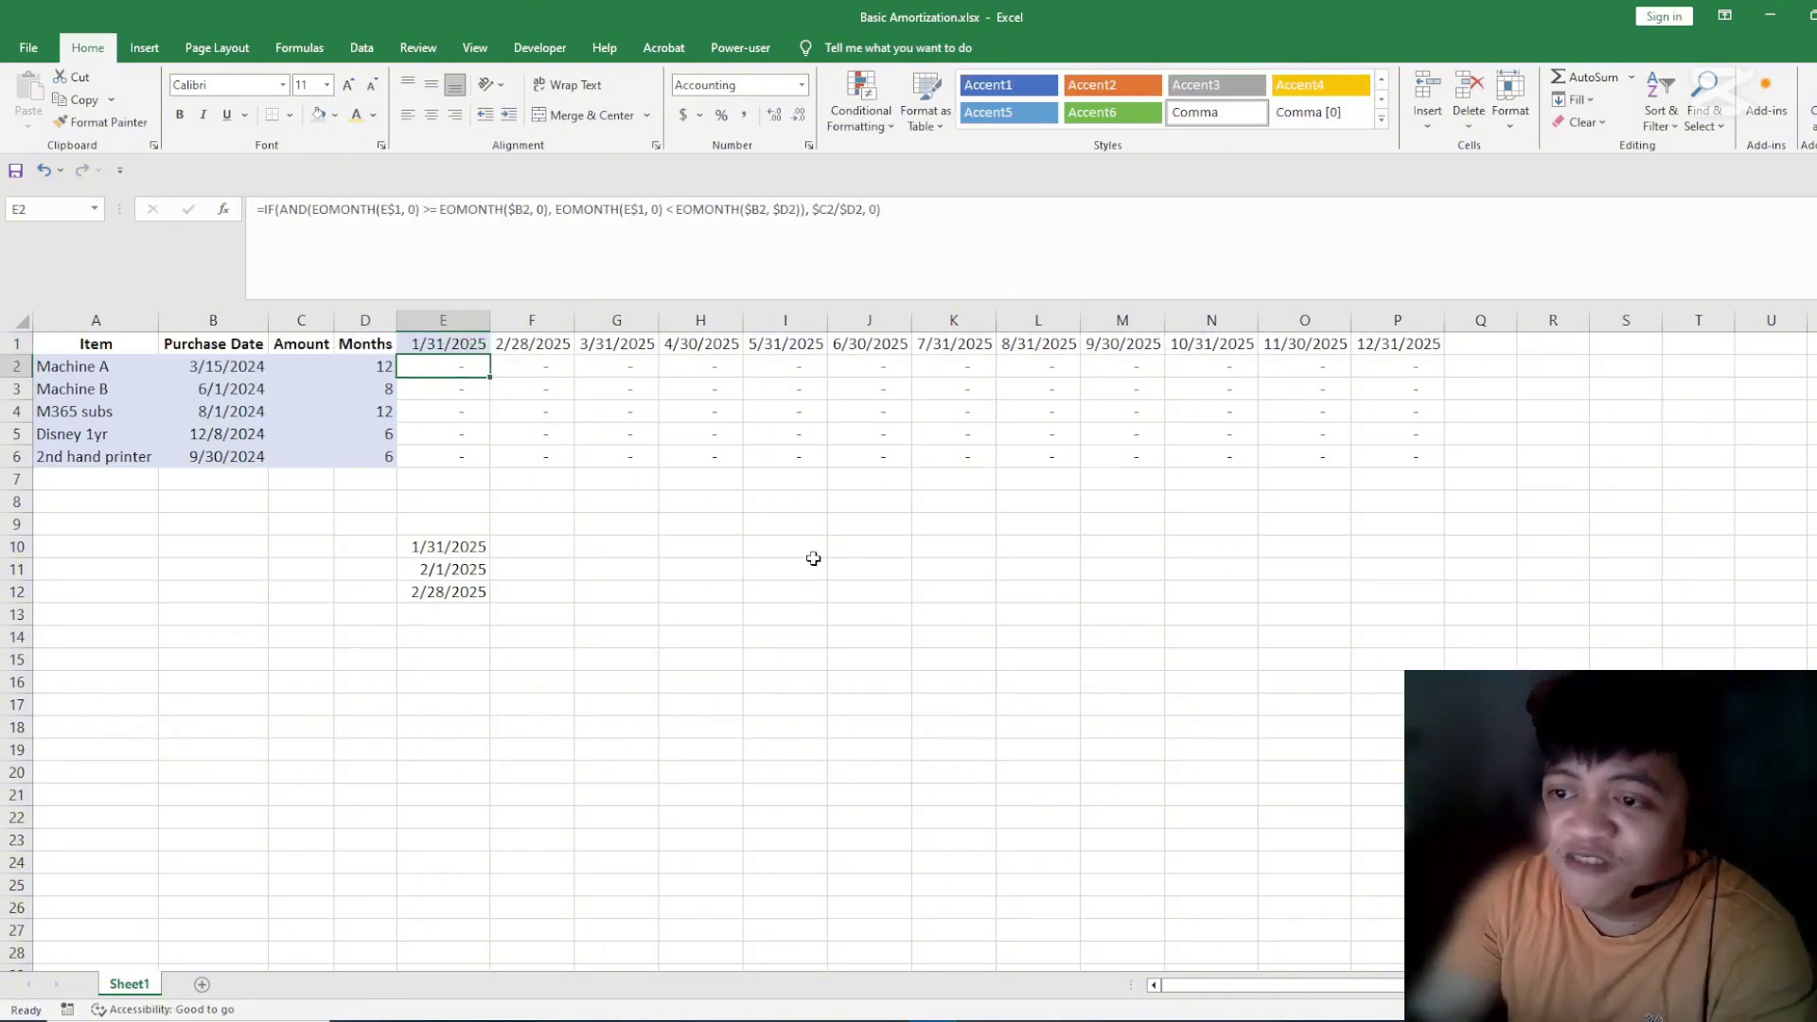
- Examine Machine A's purchase date in B2 and its amortization formula in E2
left_click(232, 366)
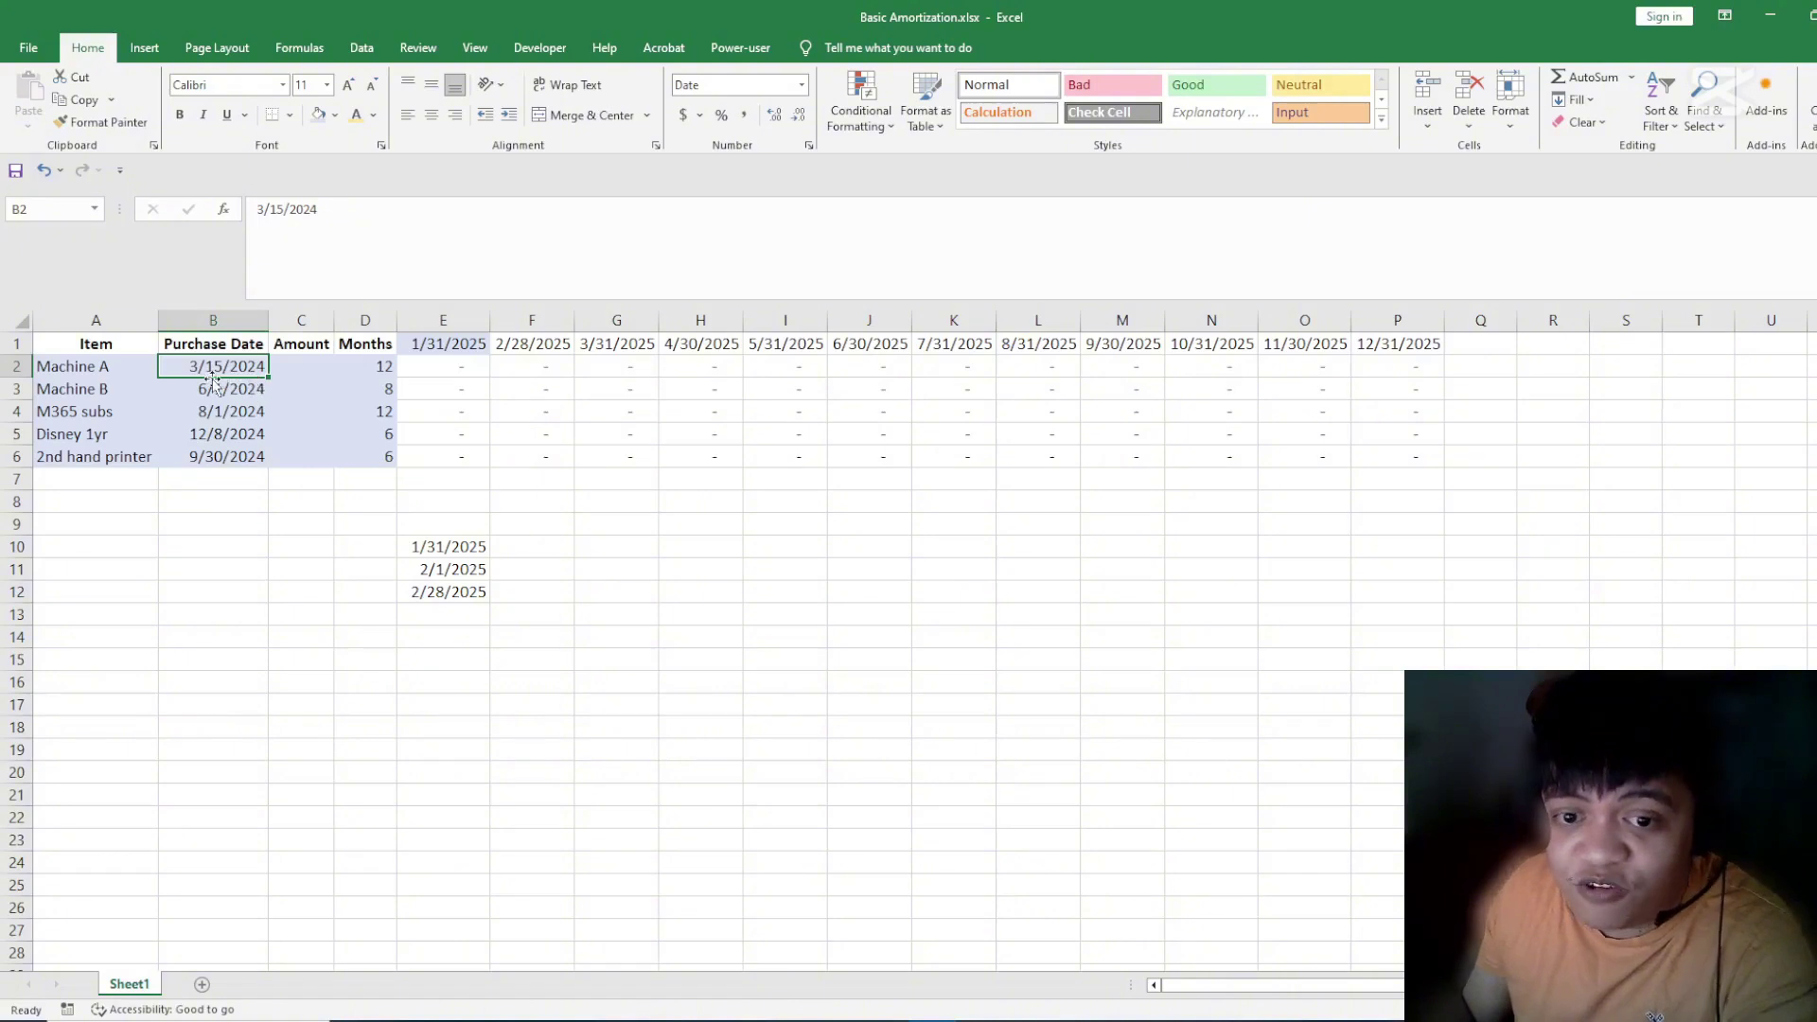
left_click(480, 391)
left_click(462, 365)
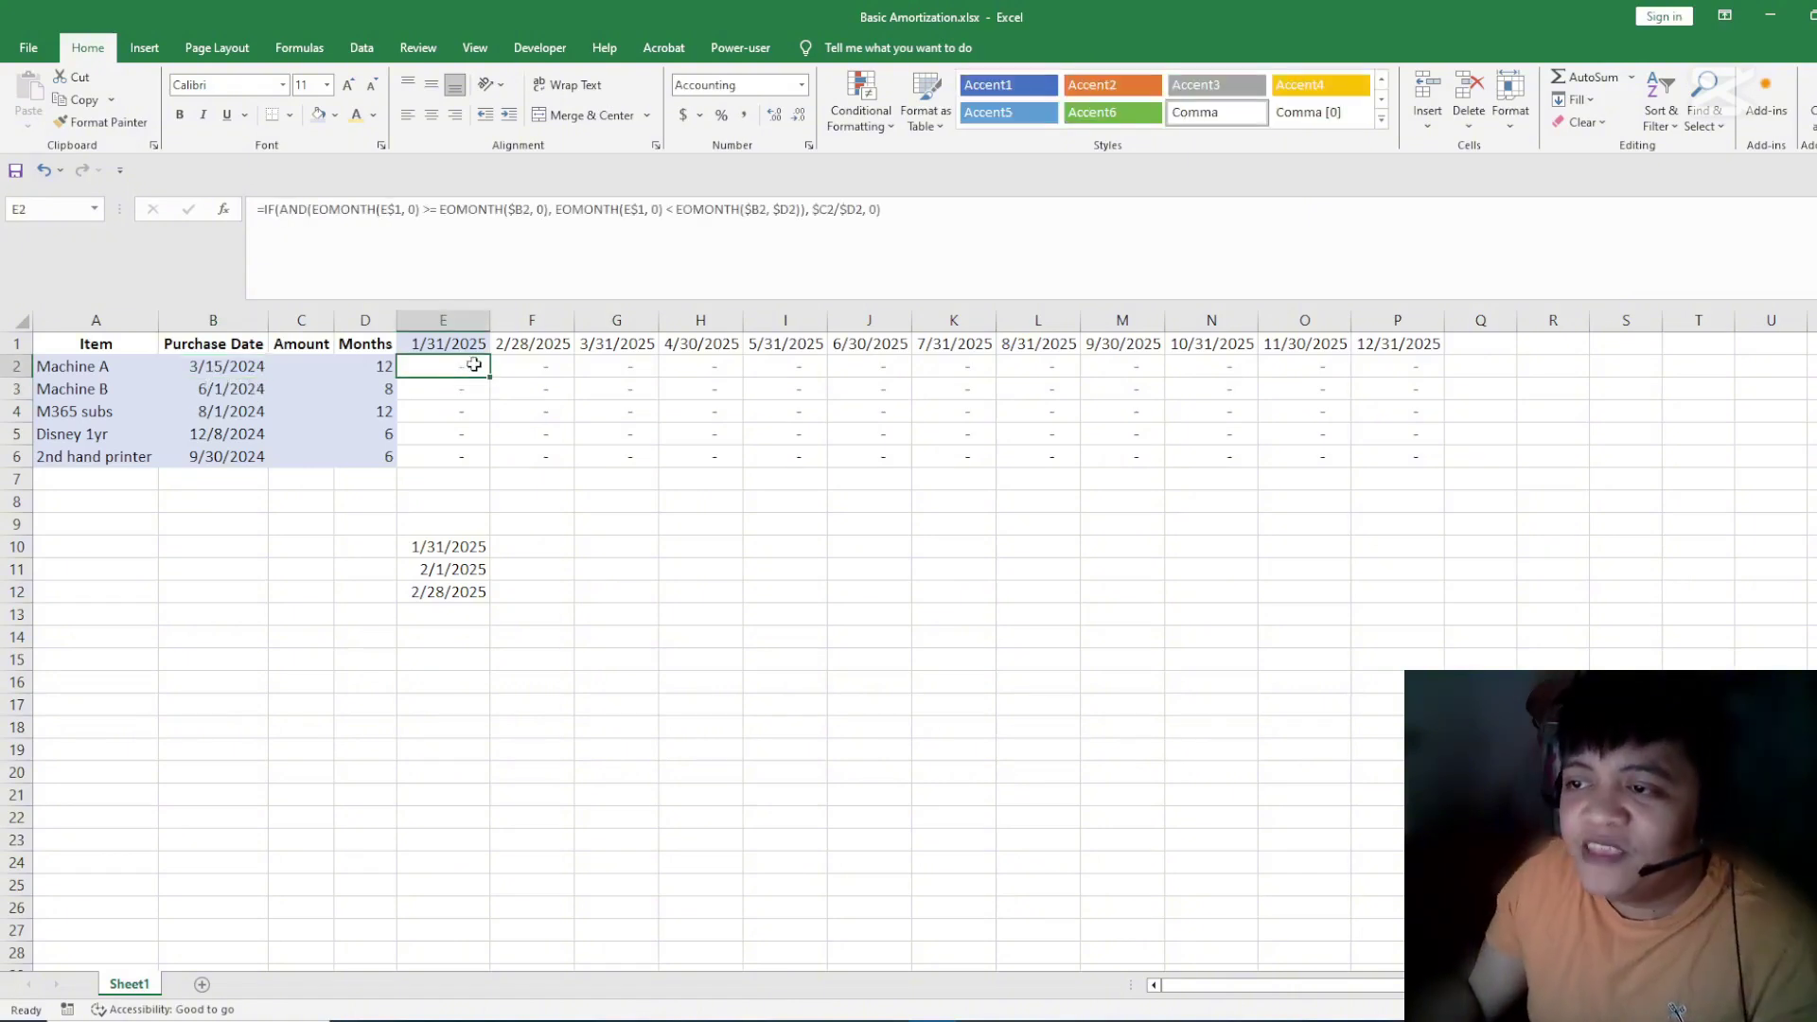
left_click(451, 209)
key("Escape")
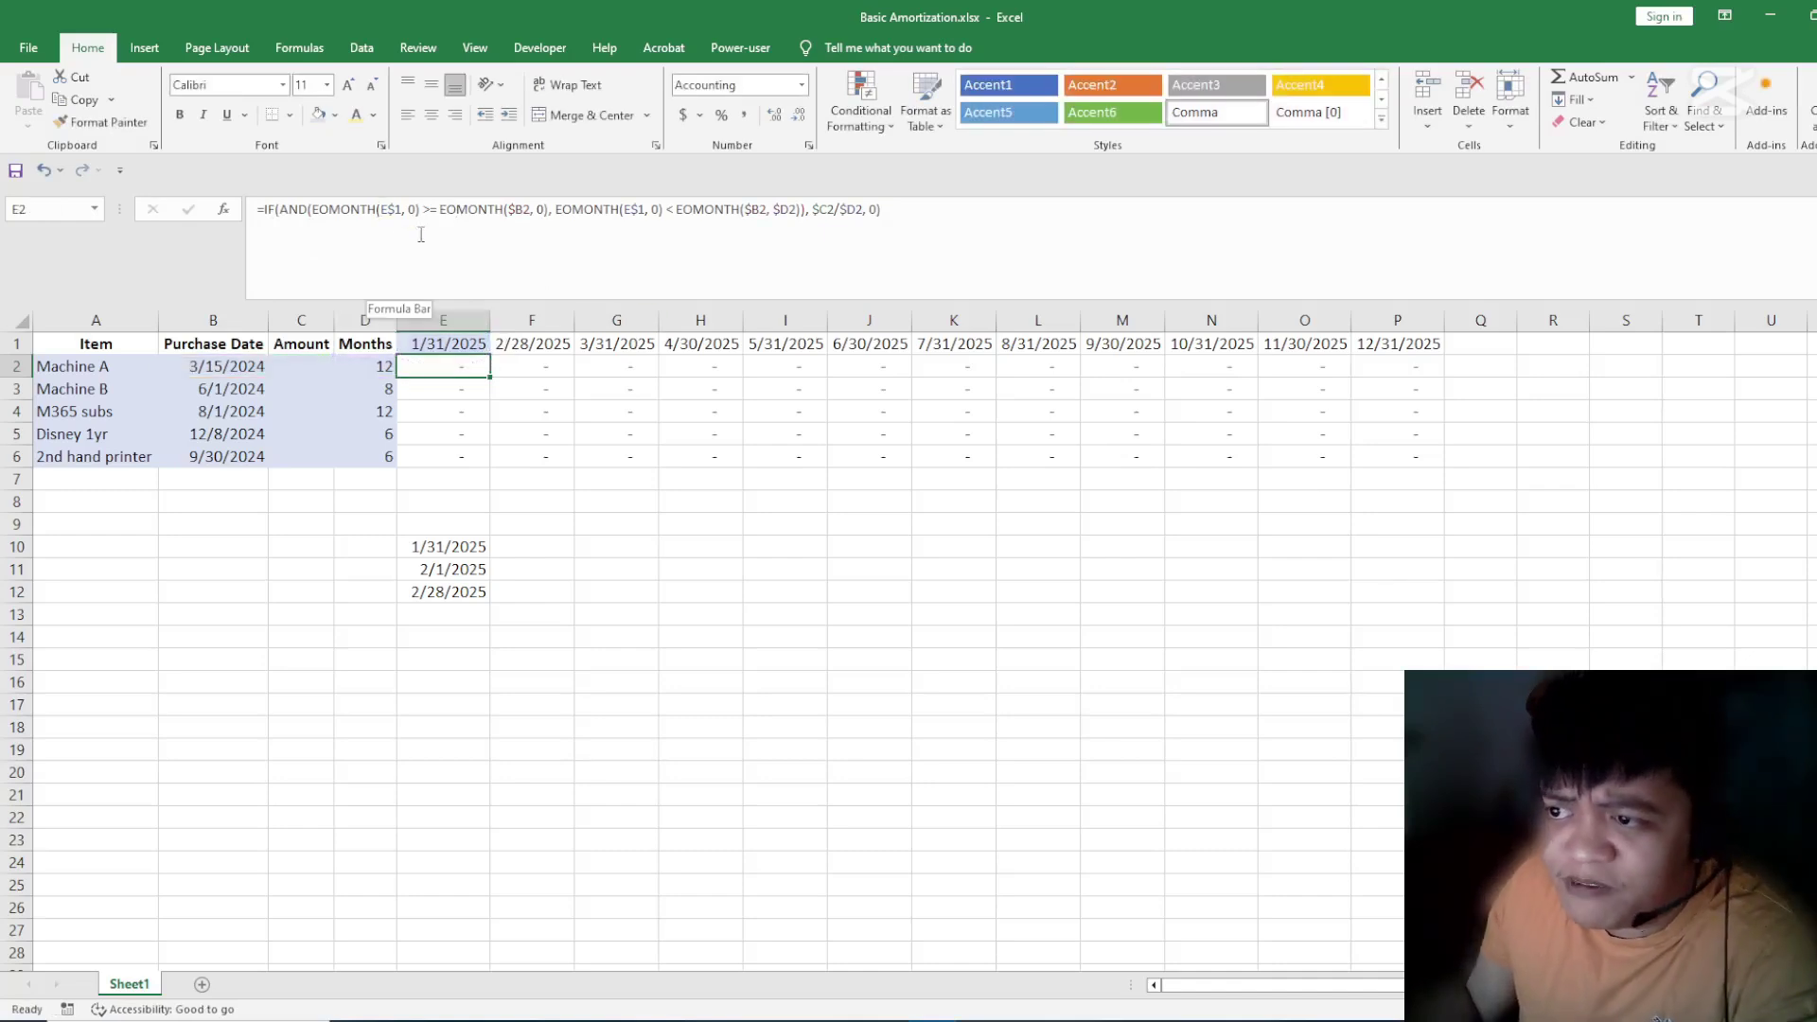
- Display the sheet's formulas instead of values and note "control", "+" and "~" in cells F12 to F14
key("ctrl+grave")
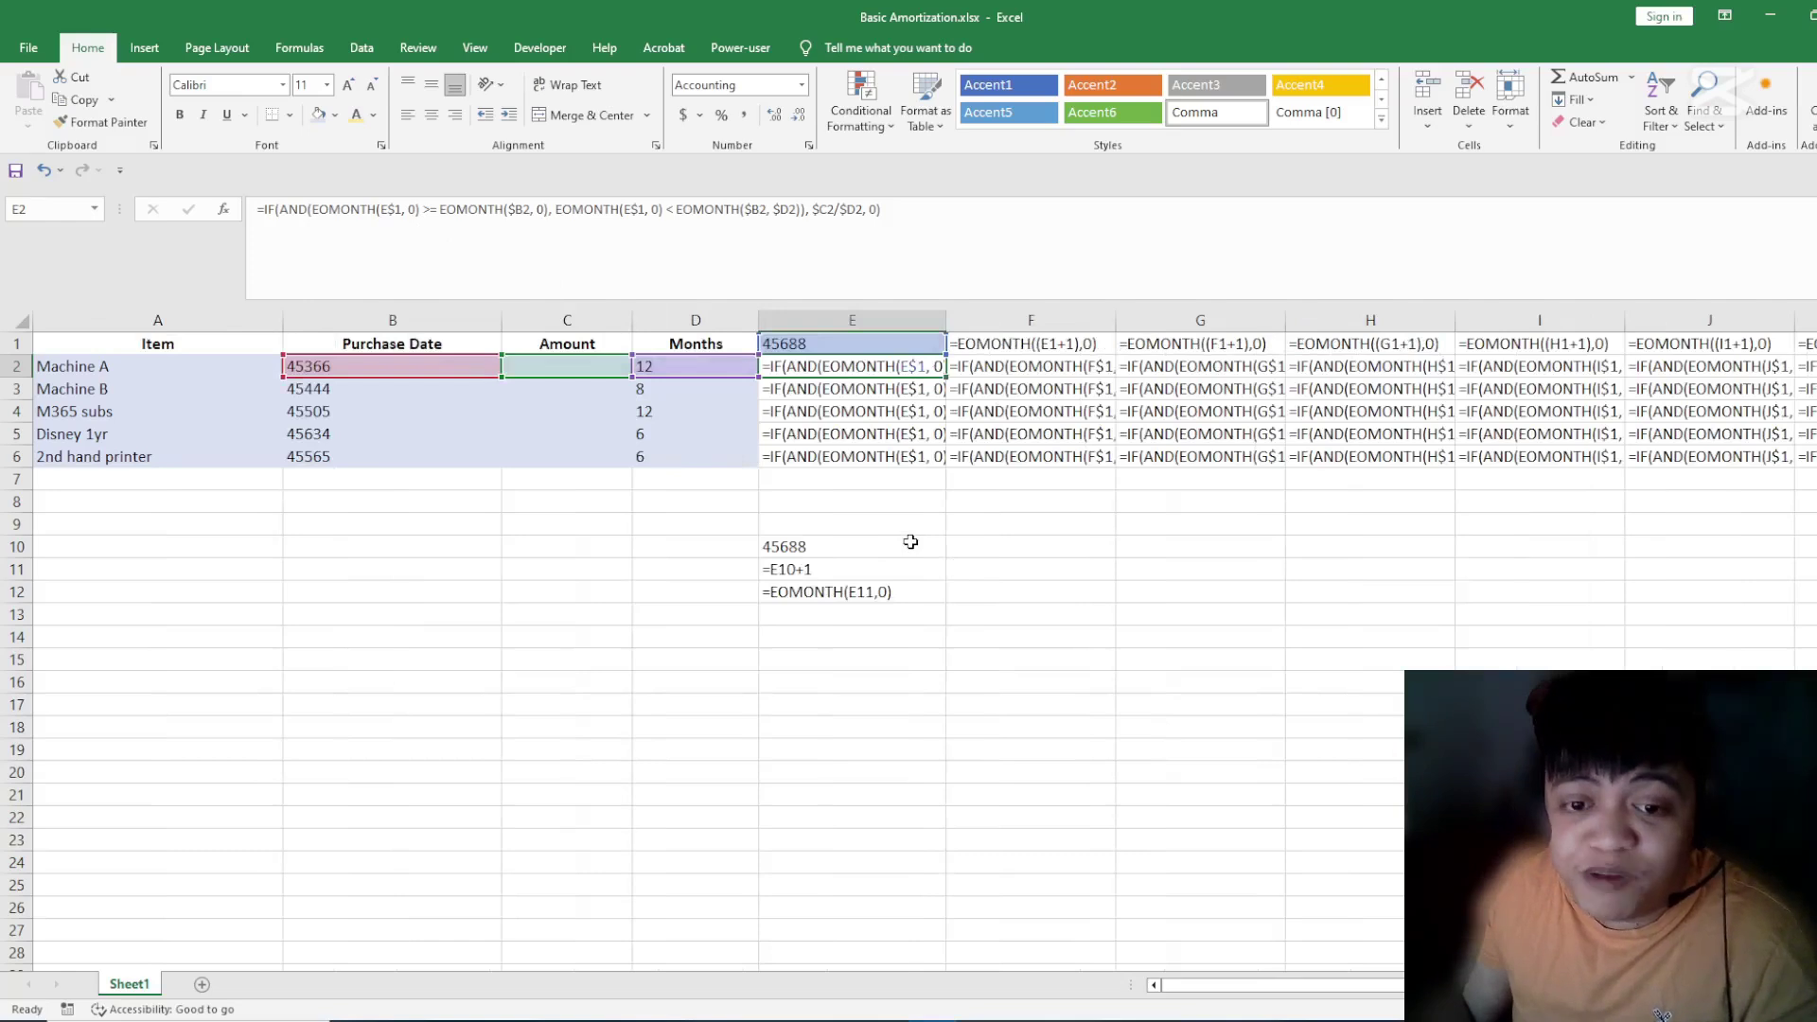
left_click(1048, 581)
type("control")
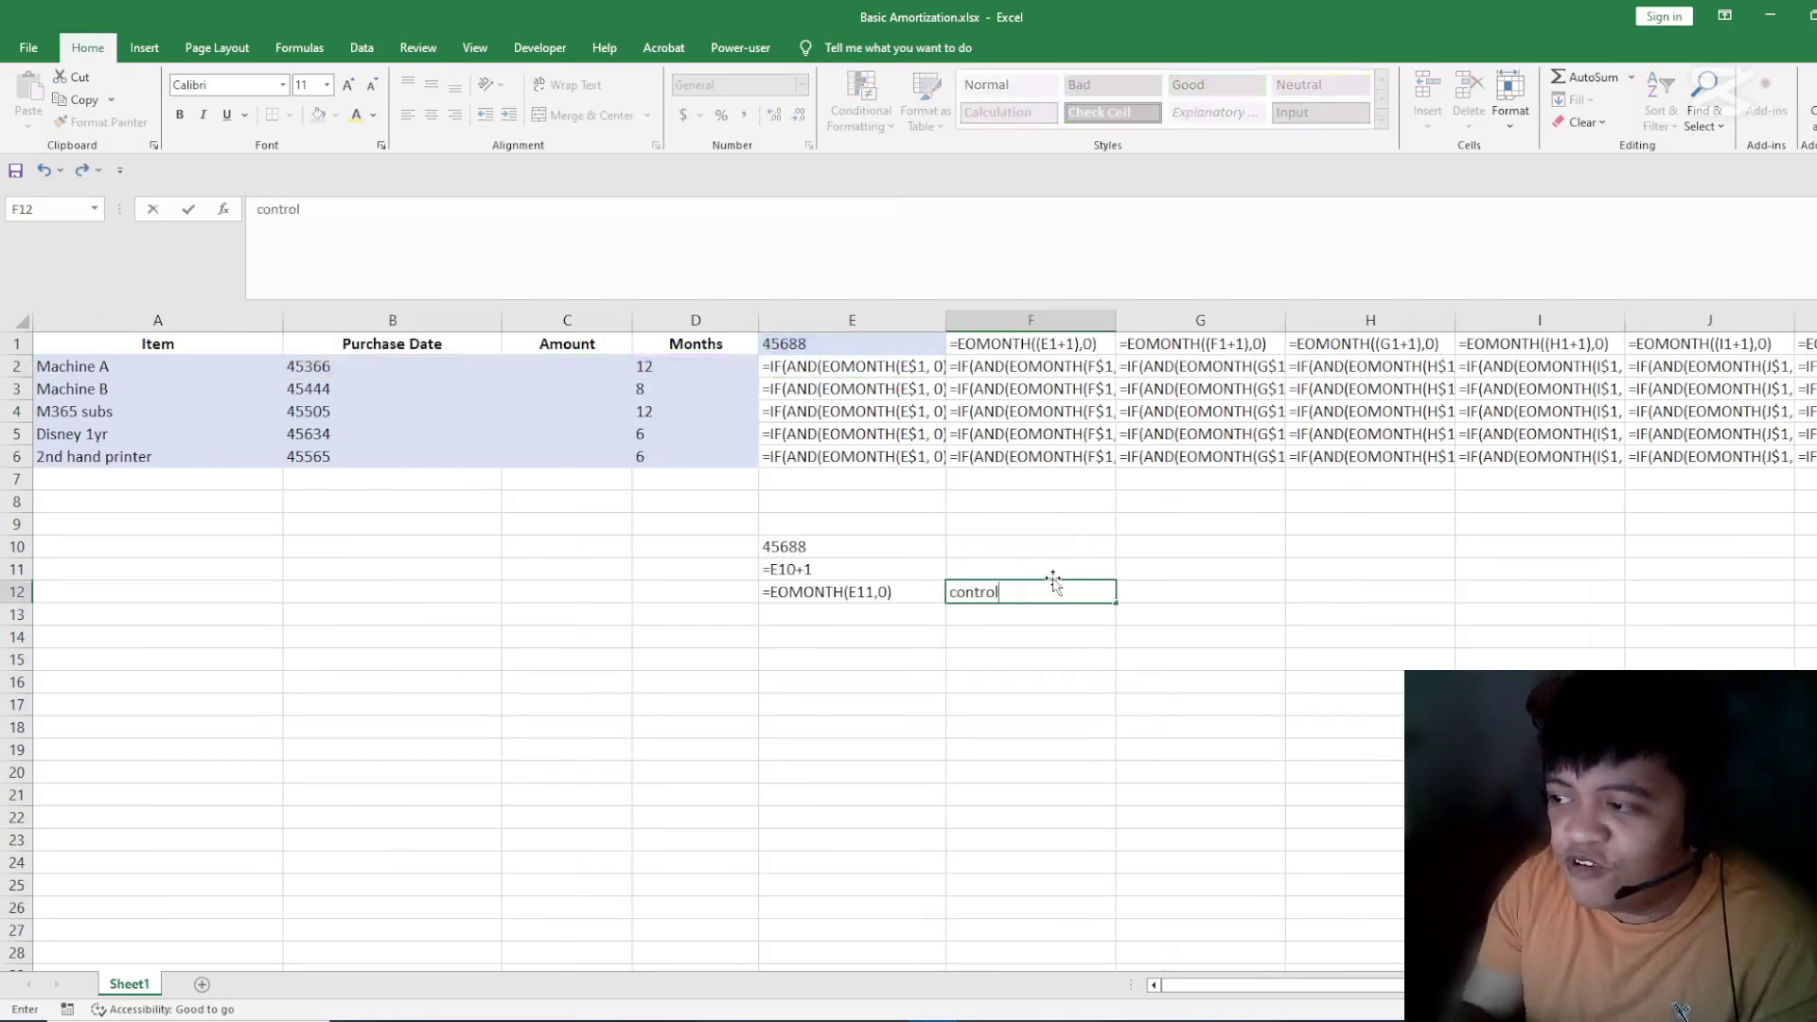
key("Return")
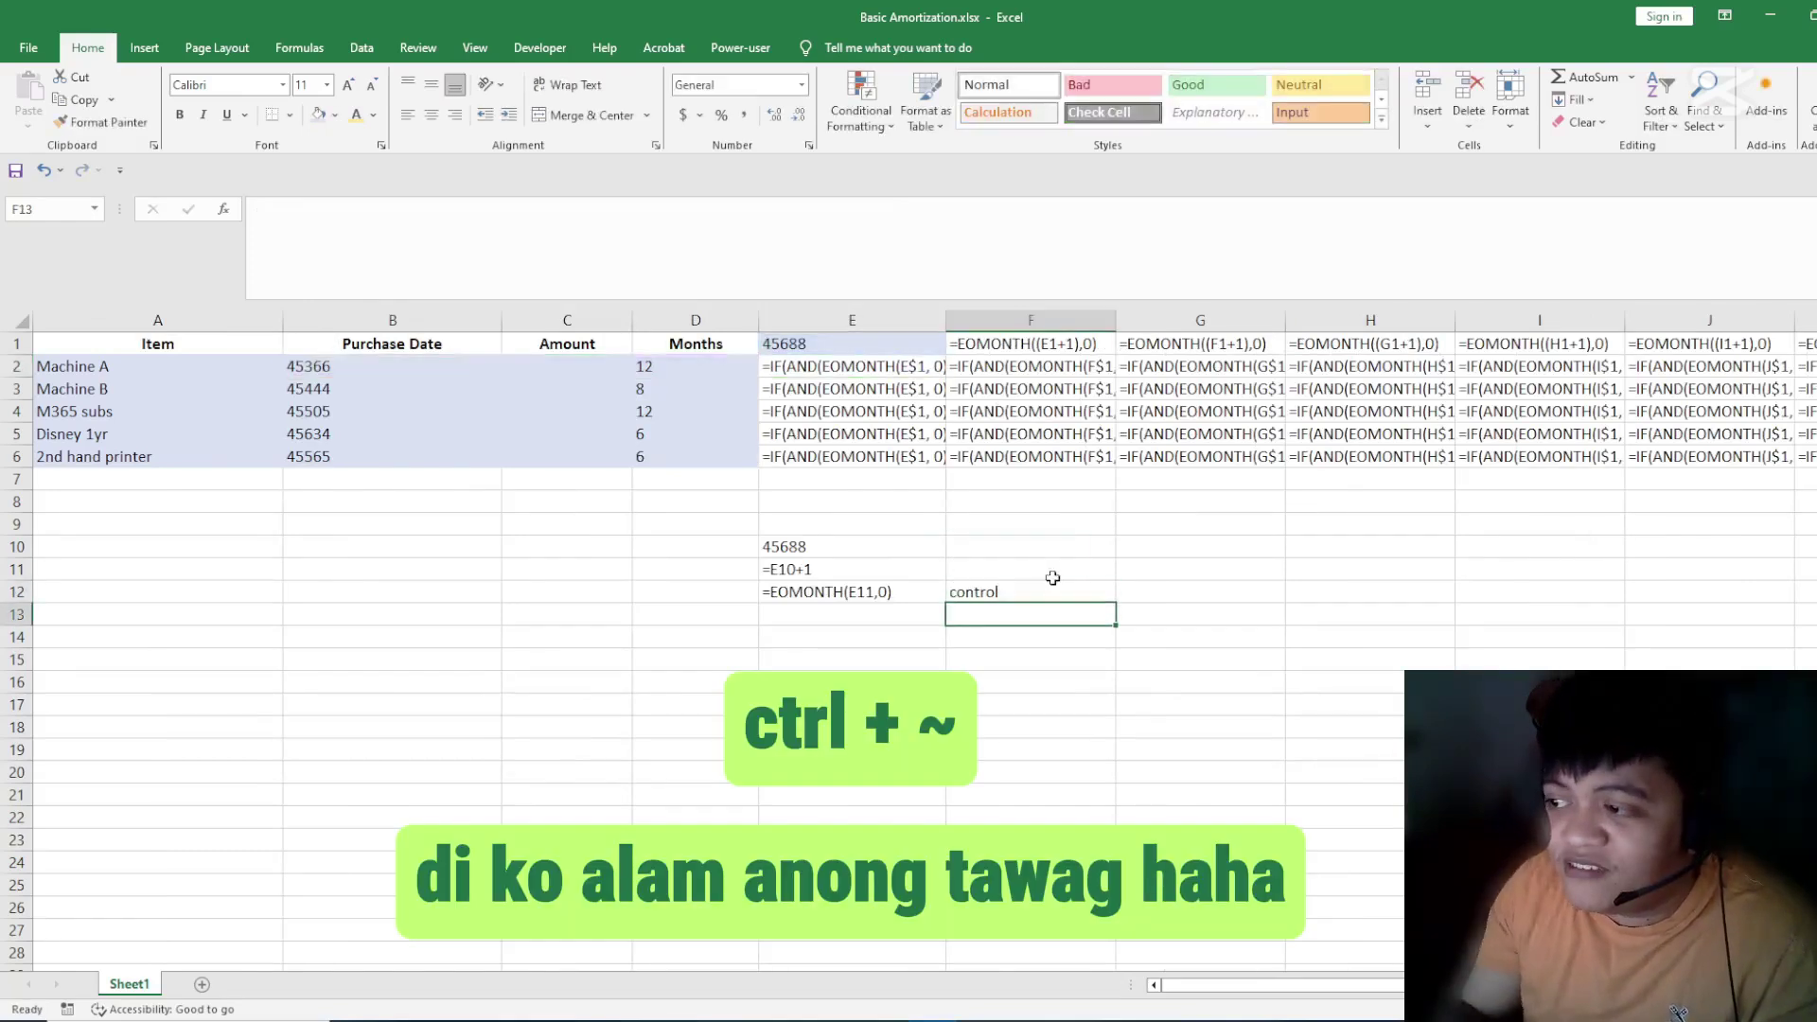
type("+")
key("Return")
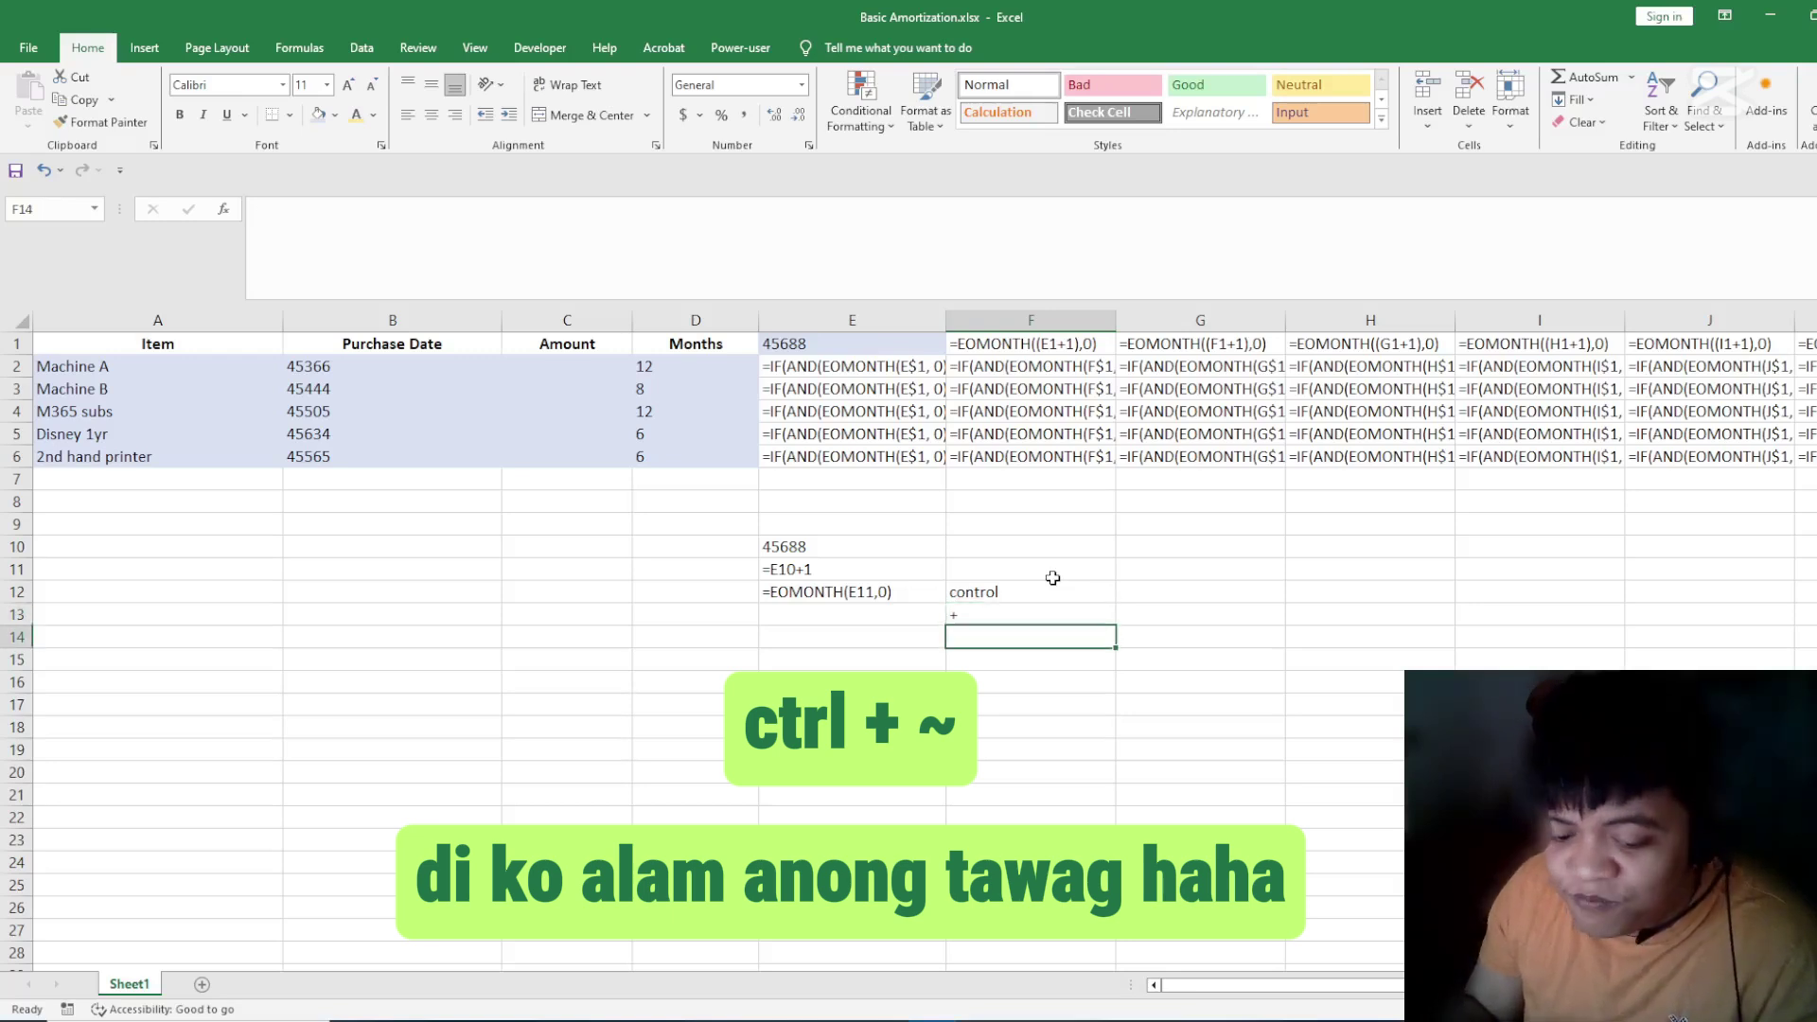
type("~")
key("Return")
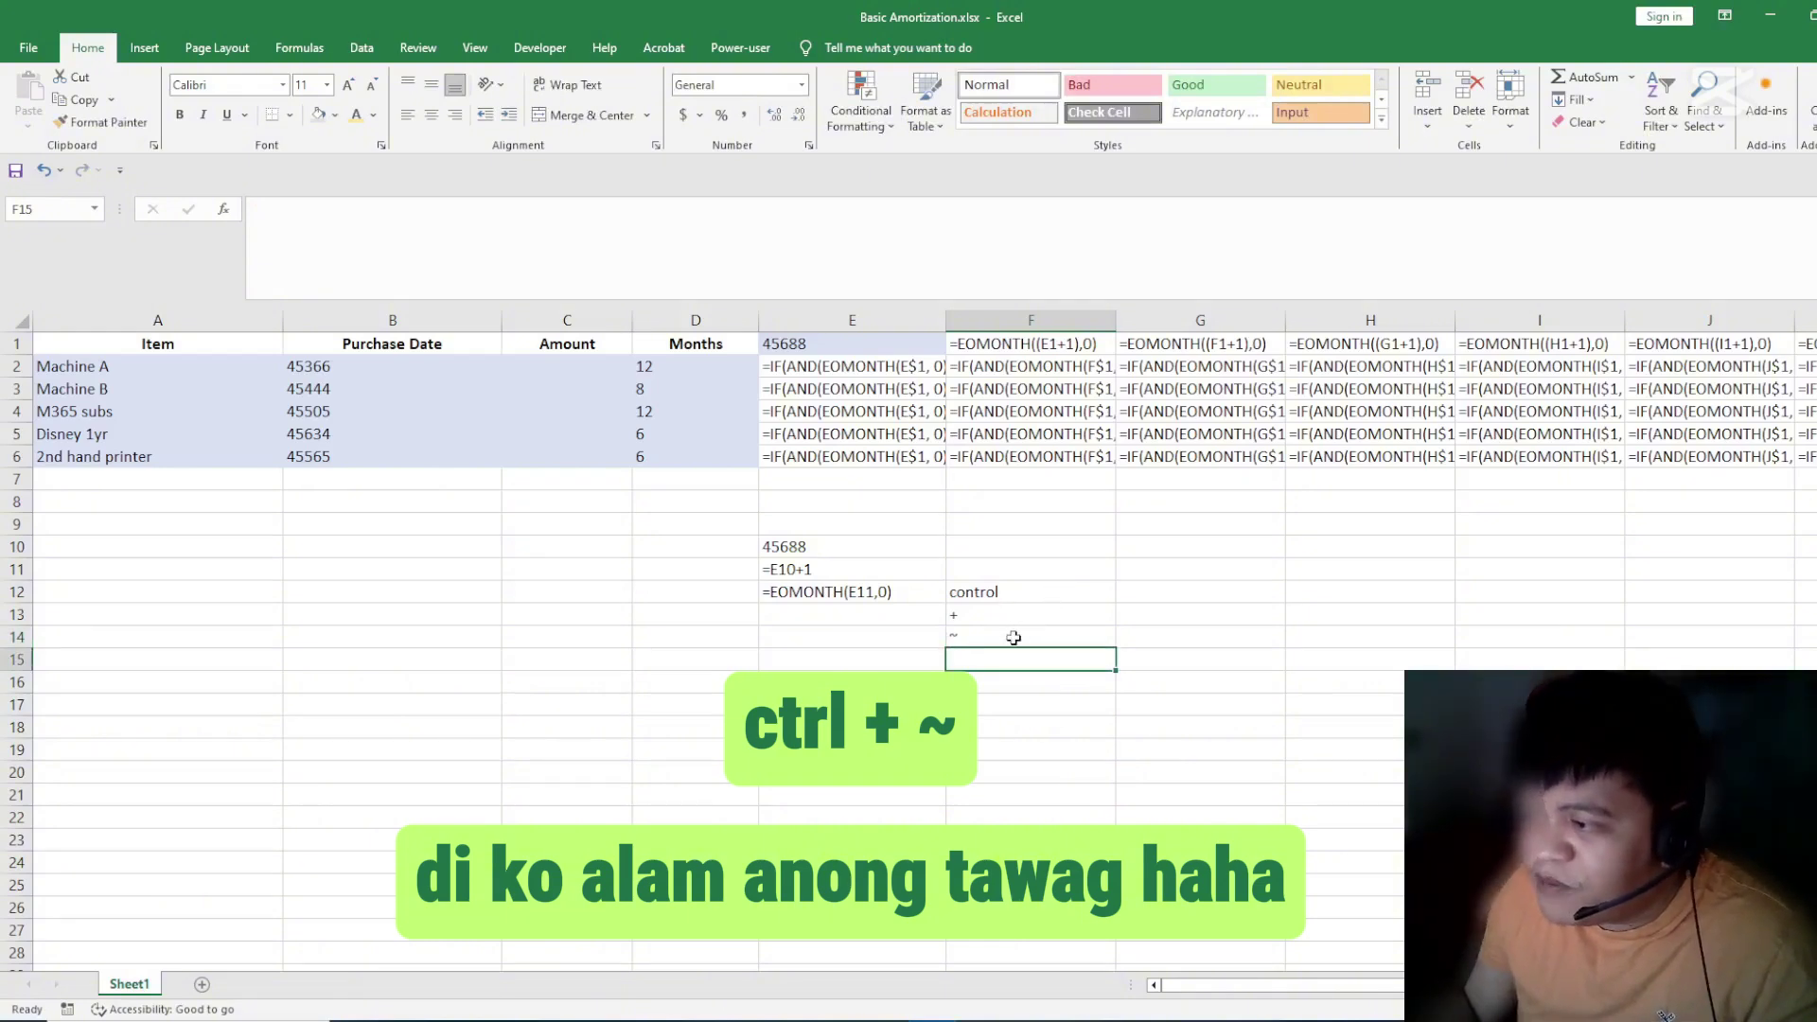
- Examine the month-end header formulas and amortization formulas across the schedule, and return the sheet to showing values
left_click(866, 369)
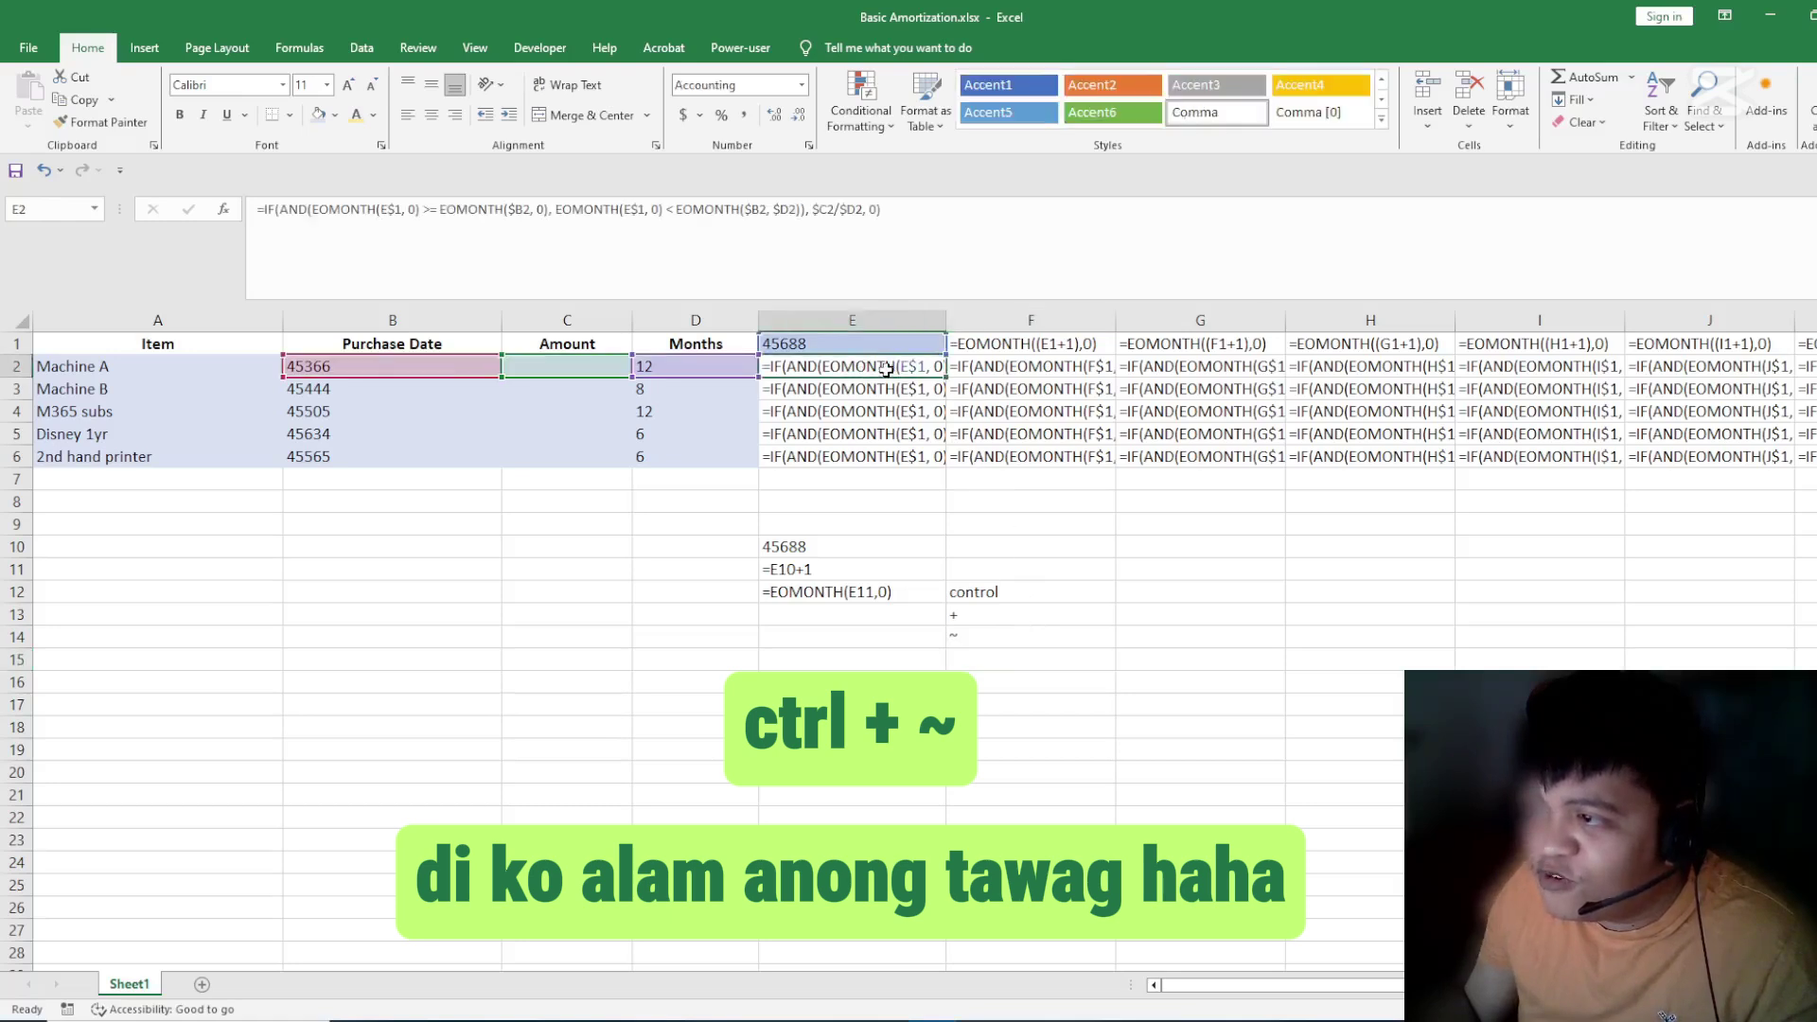
left_click(1061, 369)
left_click(1065, 411)
left_click(1249, 348)
left_click(1348, 411)
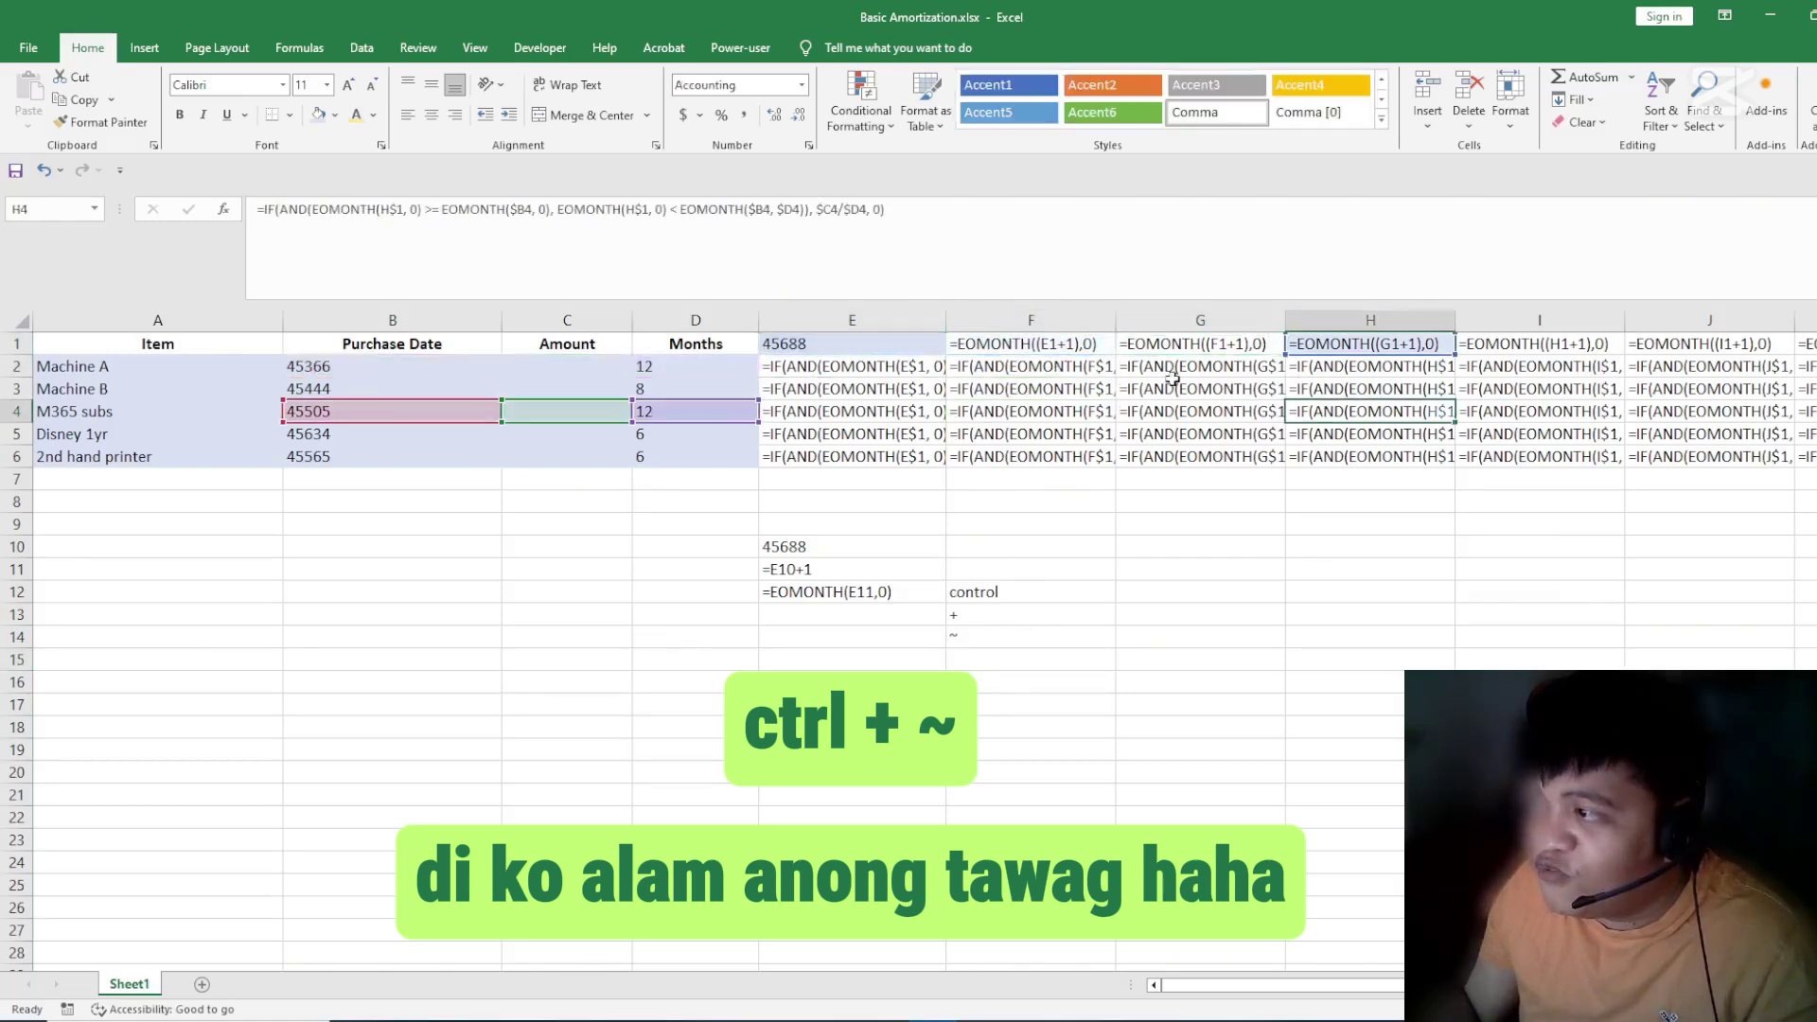
left_click(1173, 386)
left_click(1027, 388)
left_click(881, 367)
left_click(938, 412)
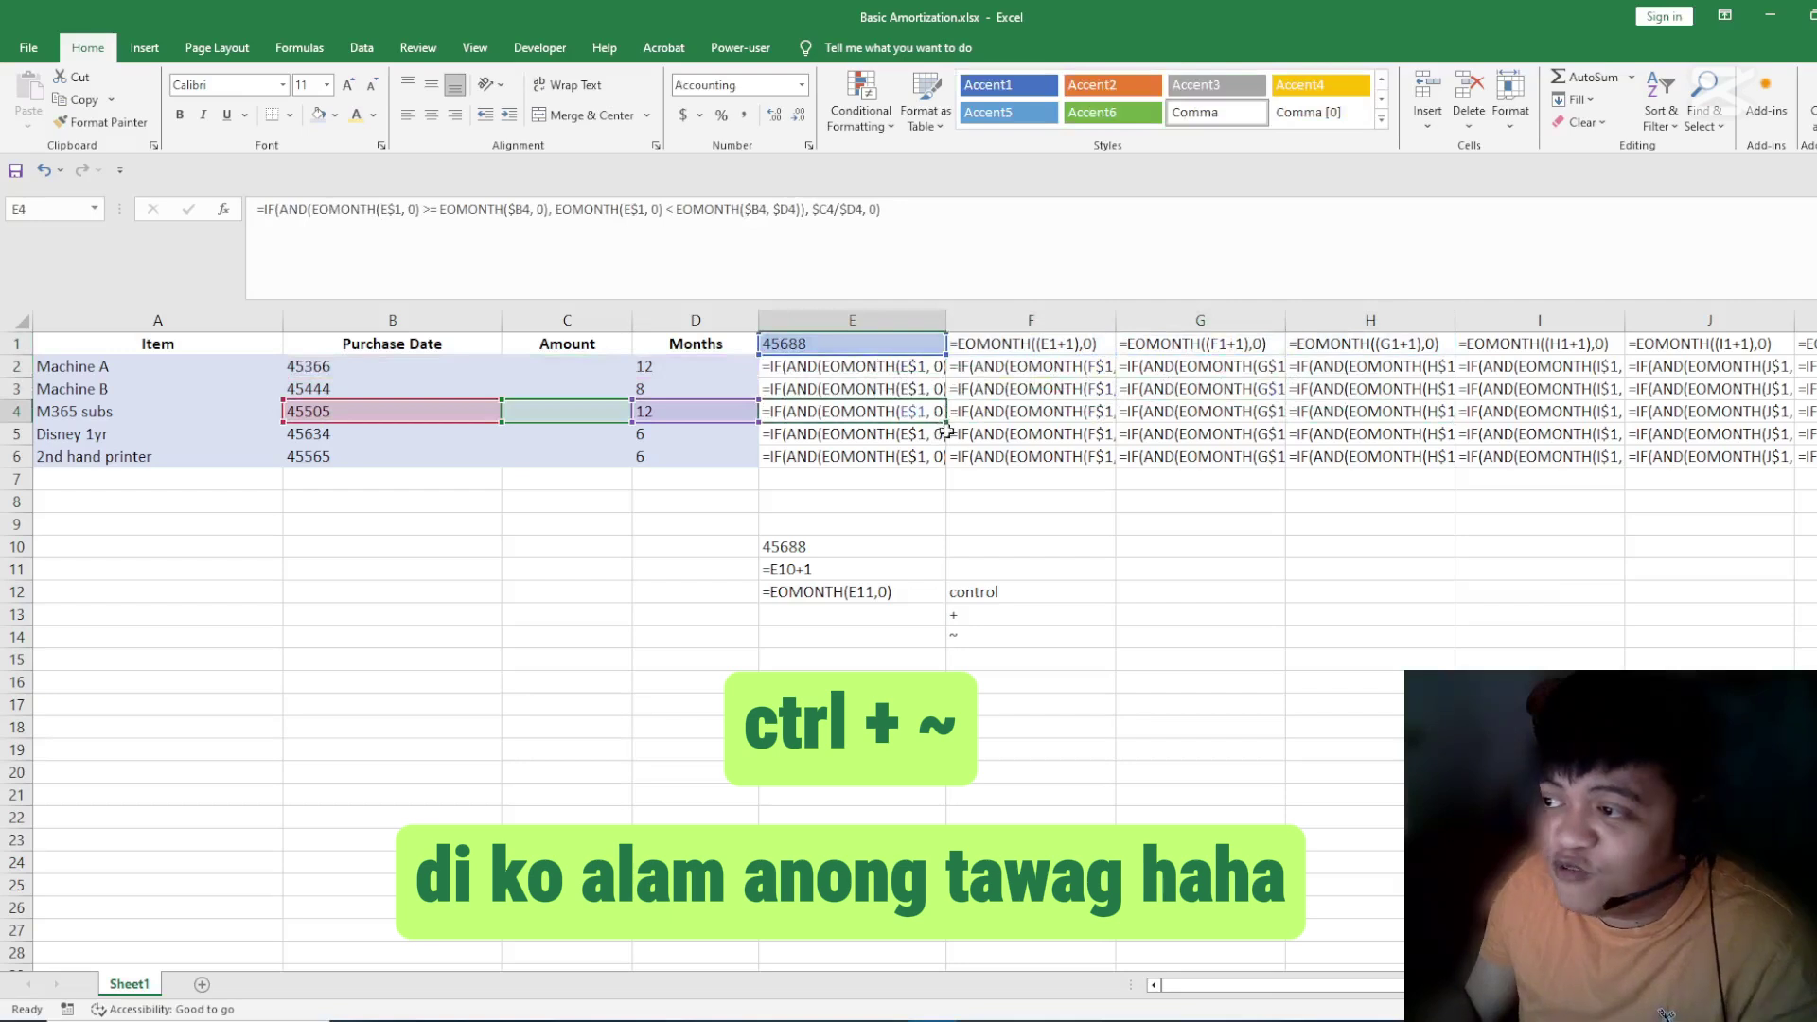
key("ctrl+grave")
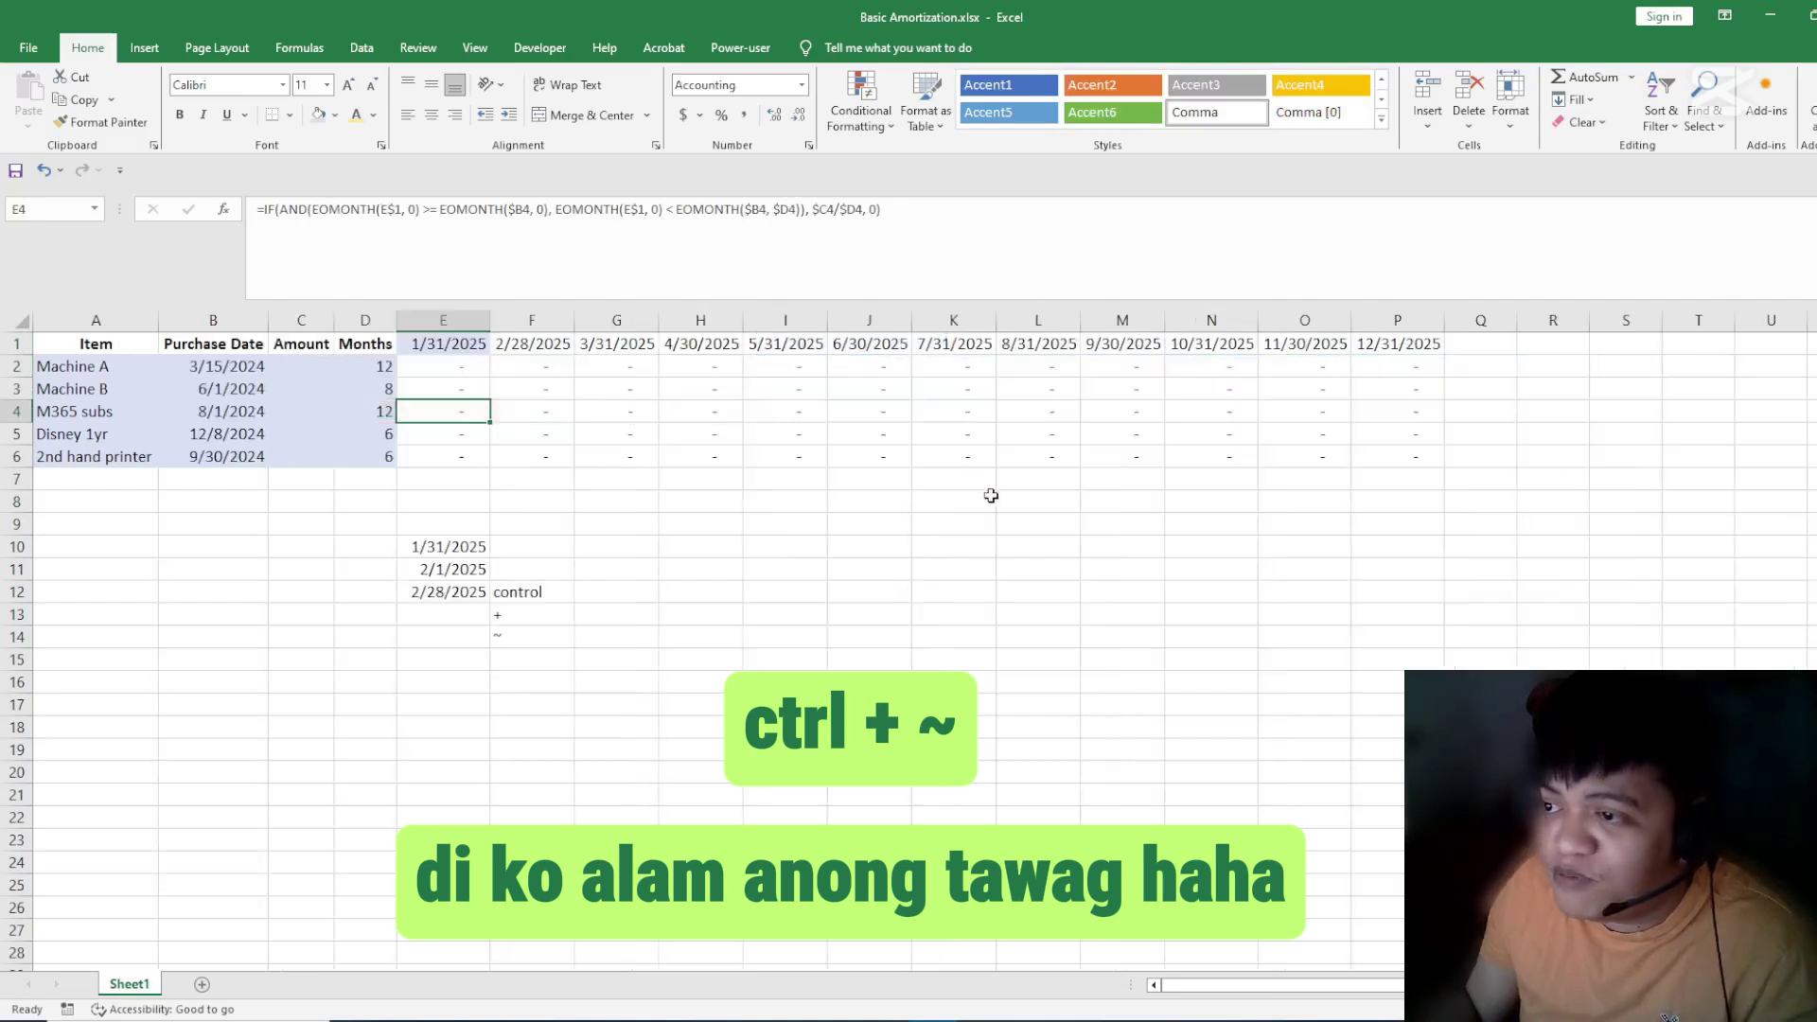
left_click(790, 568)
- Enter the purchase amounts: 300000 for Machine A in C2 and 150000 for Machine B in C3
left_click(443, 366)
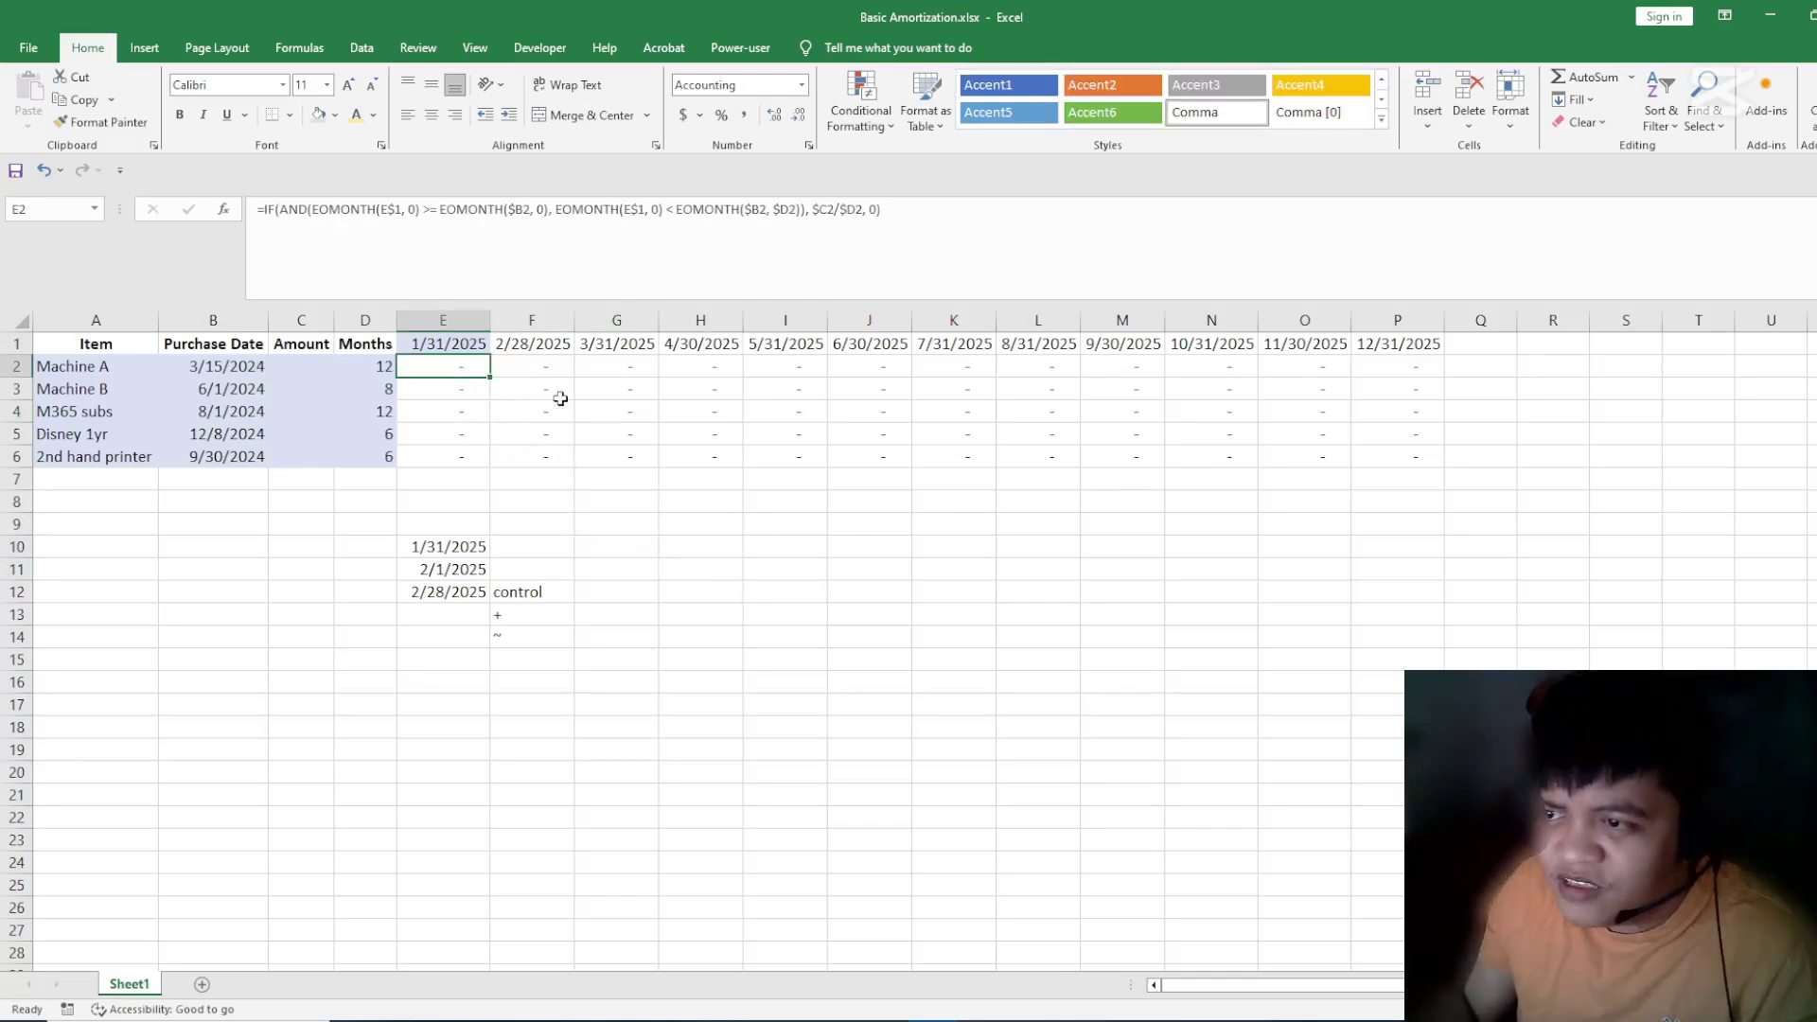
key("Left")
key("Left")
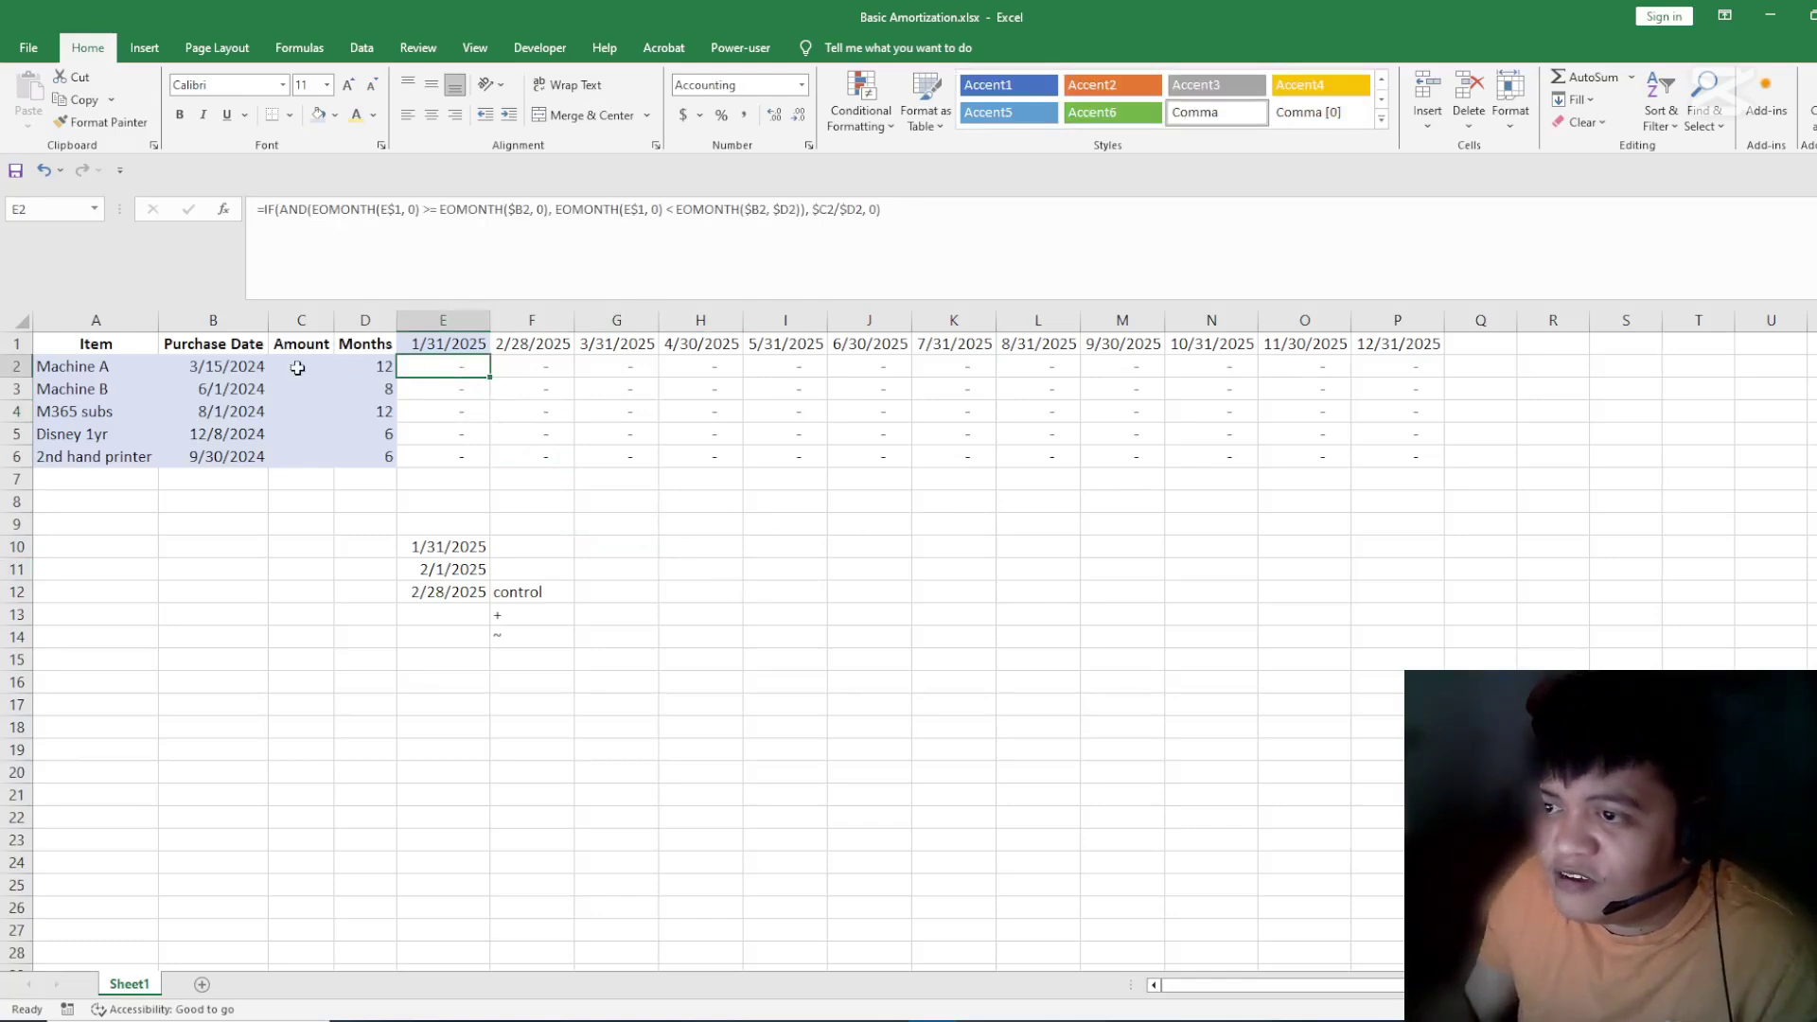
type("300,00")
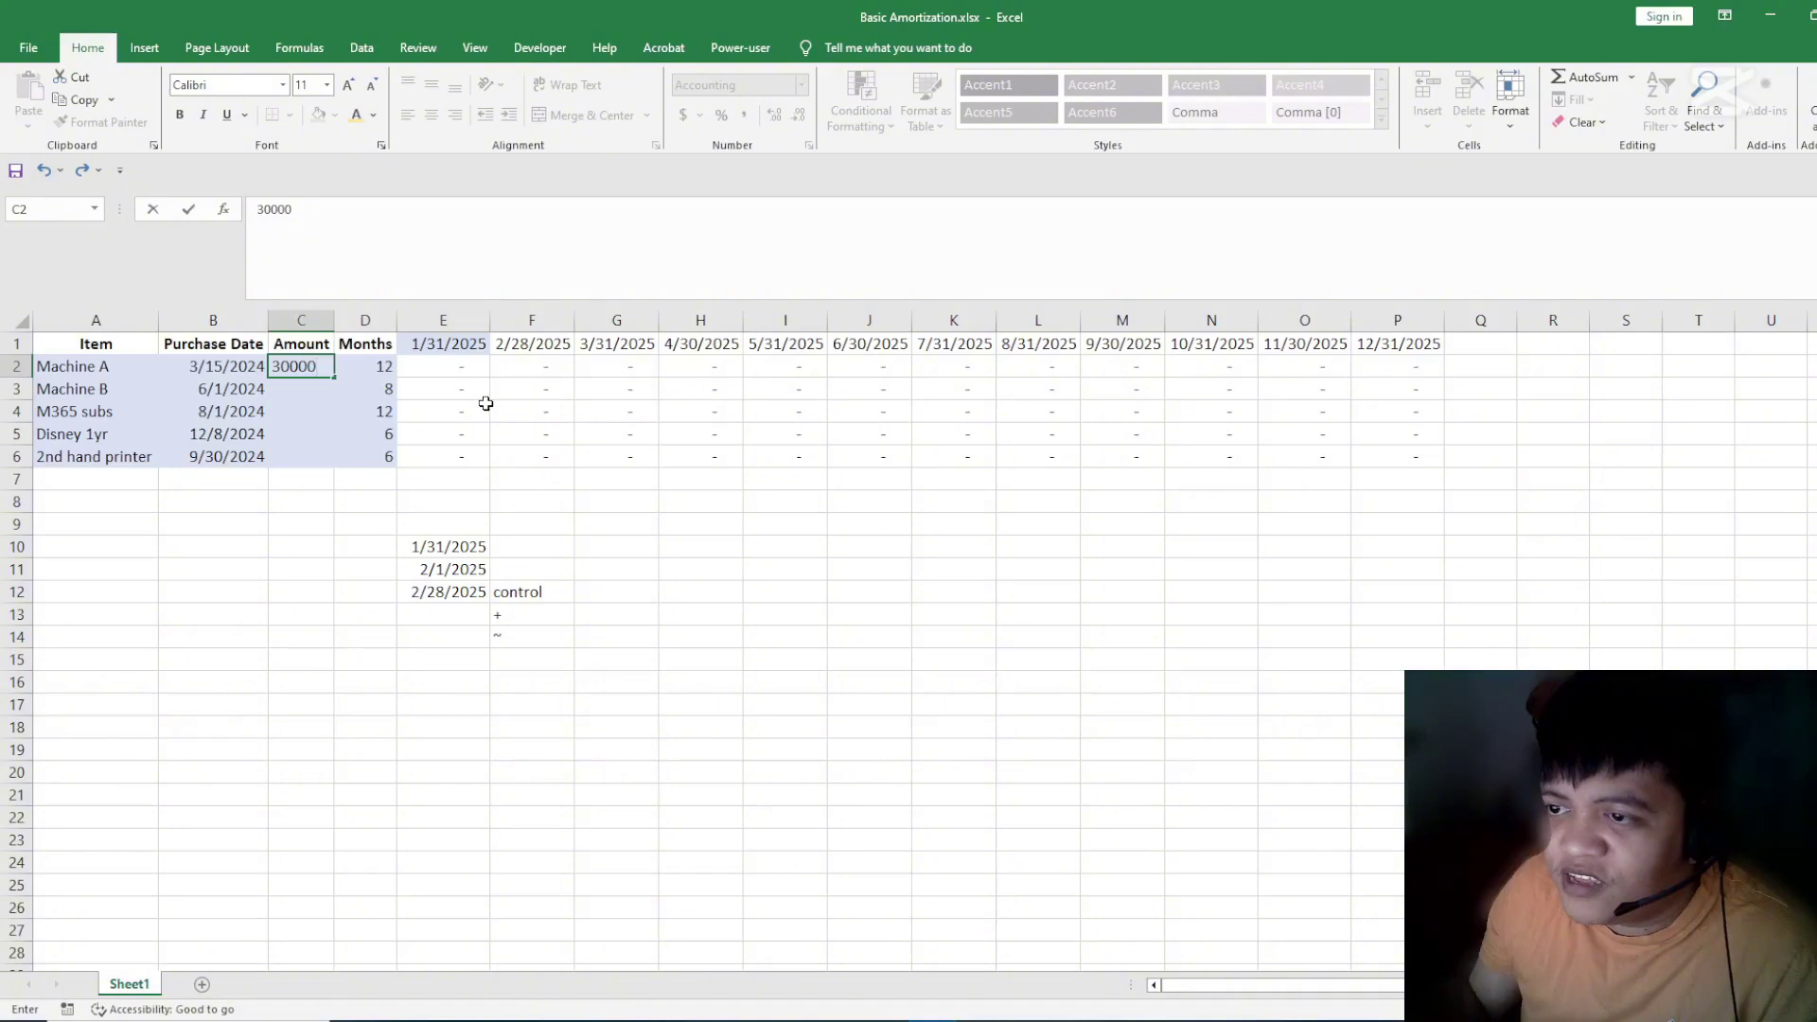
type("0")
key("Return")
type("150000")
key("Return")
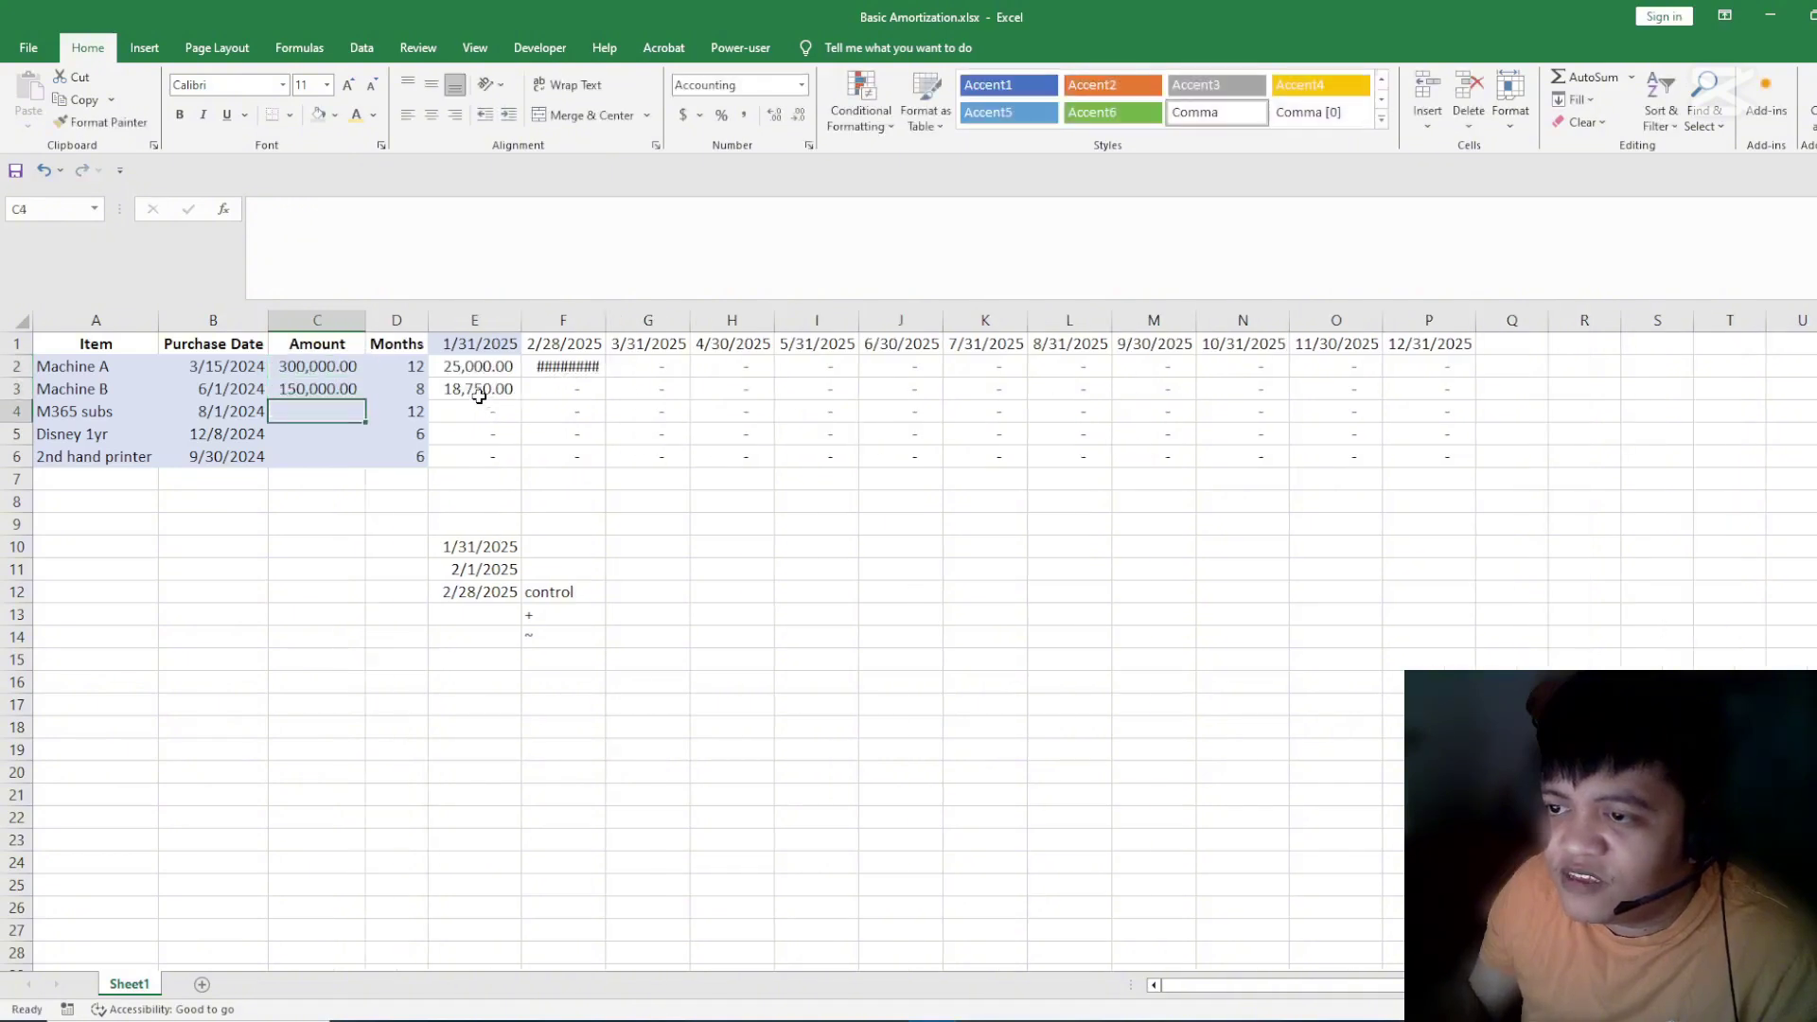
- Enter the amounts 12000 for M365 subs, 6000 for Disney 1yr and 99999 for the 2nd hand printer
type("12000")
key("Return")
type("6000")
key("Return")
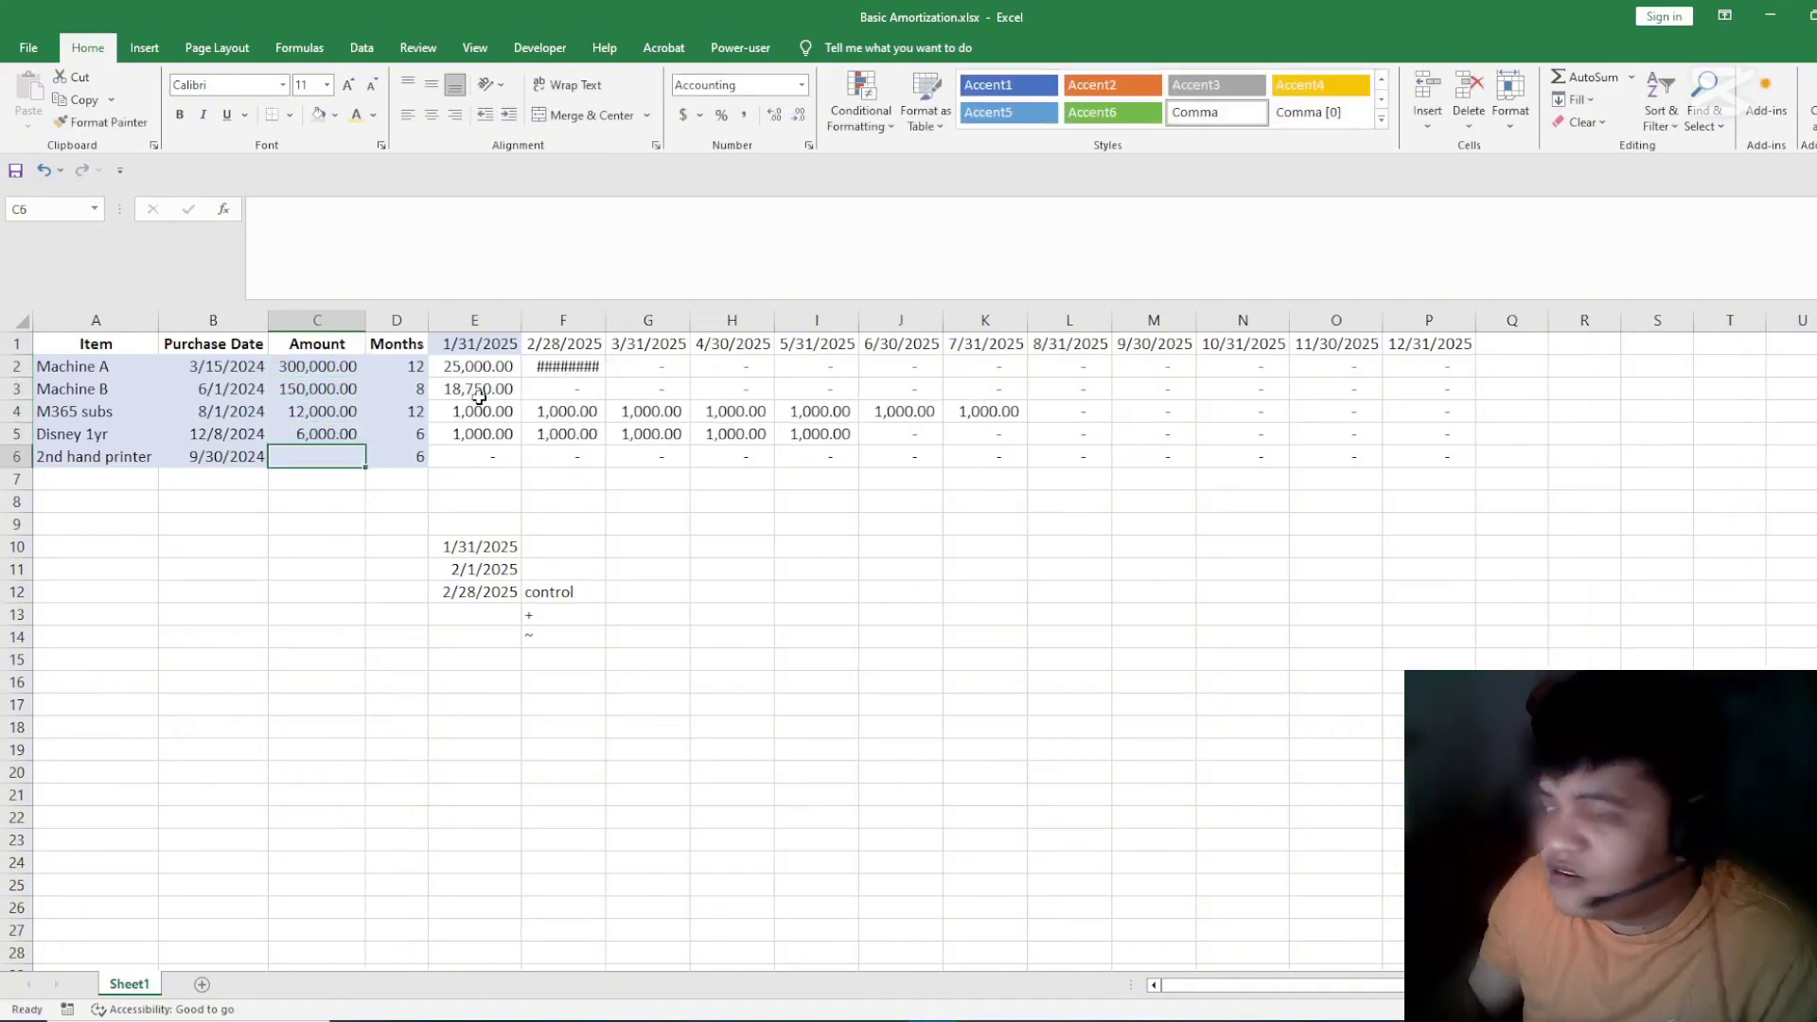
type("99999")
key("Return")
- AutoFit the column widths of the whole amortization table to its contents
left_click(536, 413)
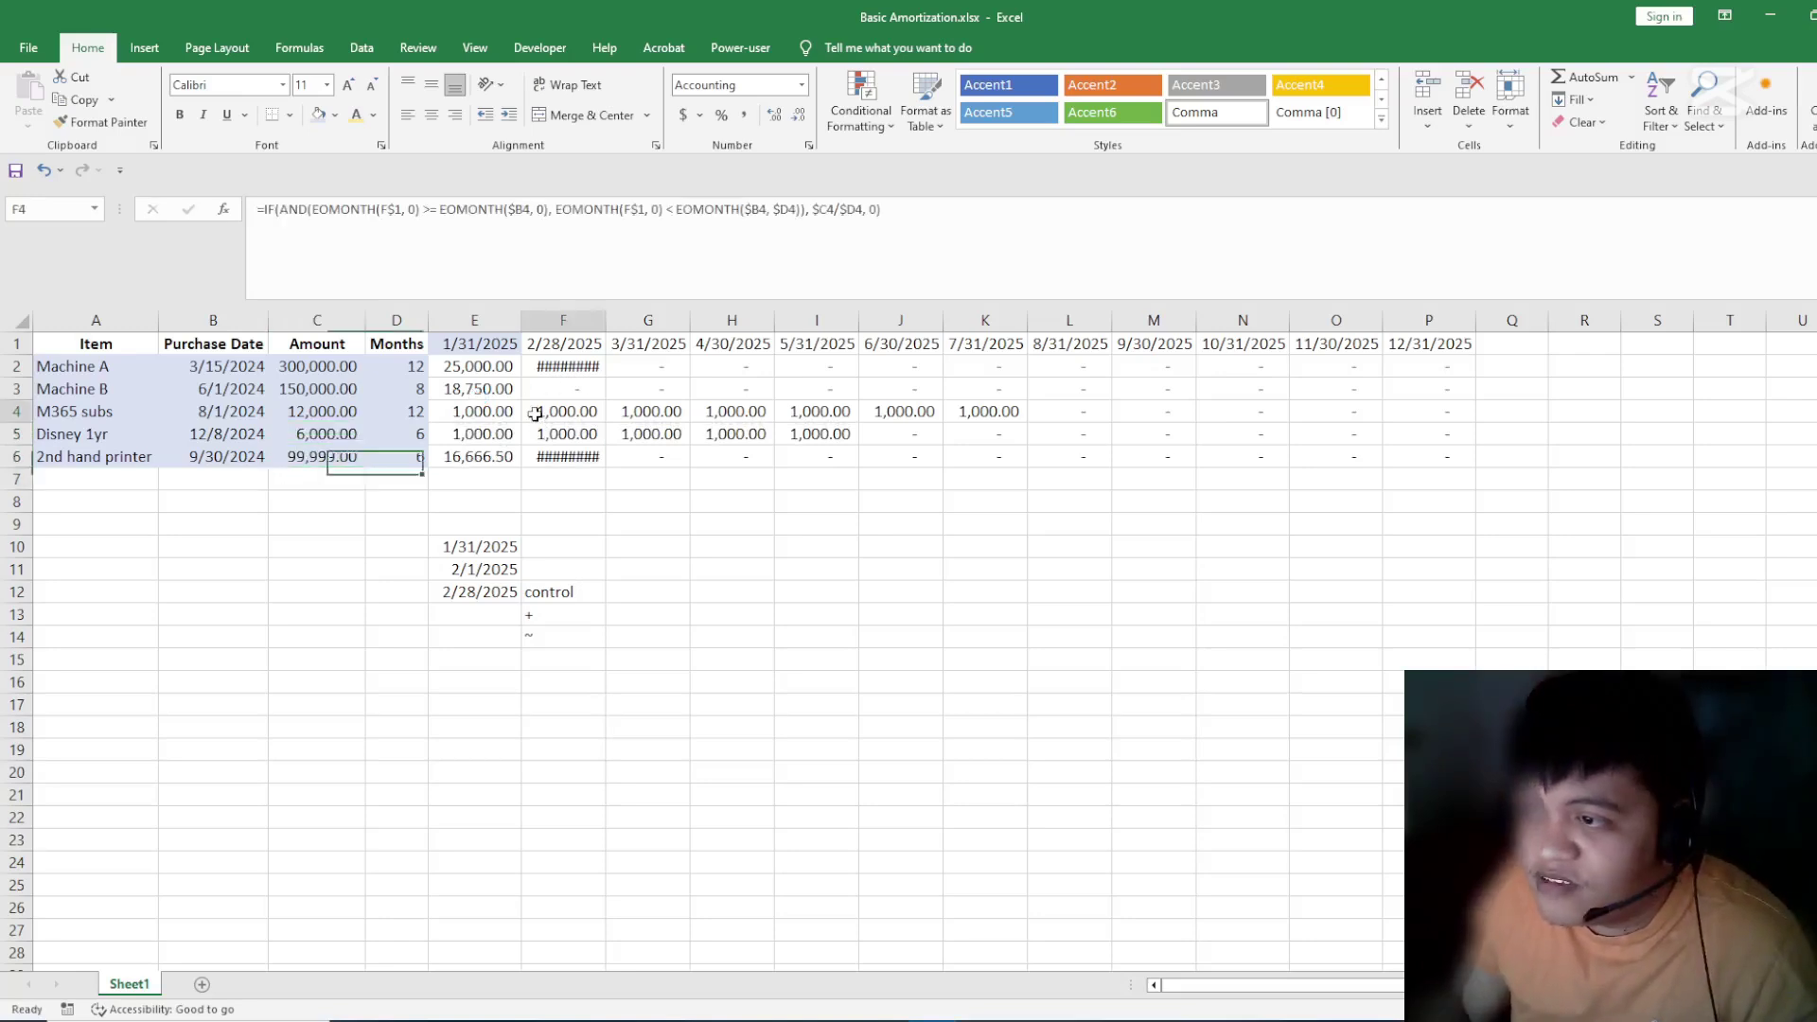
key("ctrl+a")
key("alt+h")
key("o")
key("i")
left_click(667, 526)
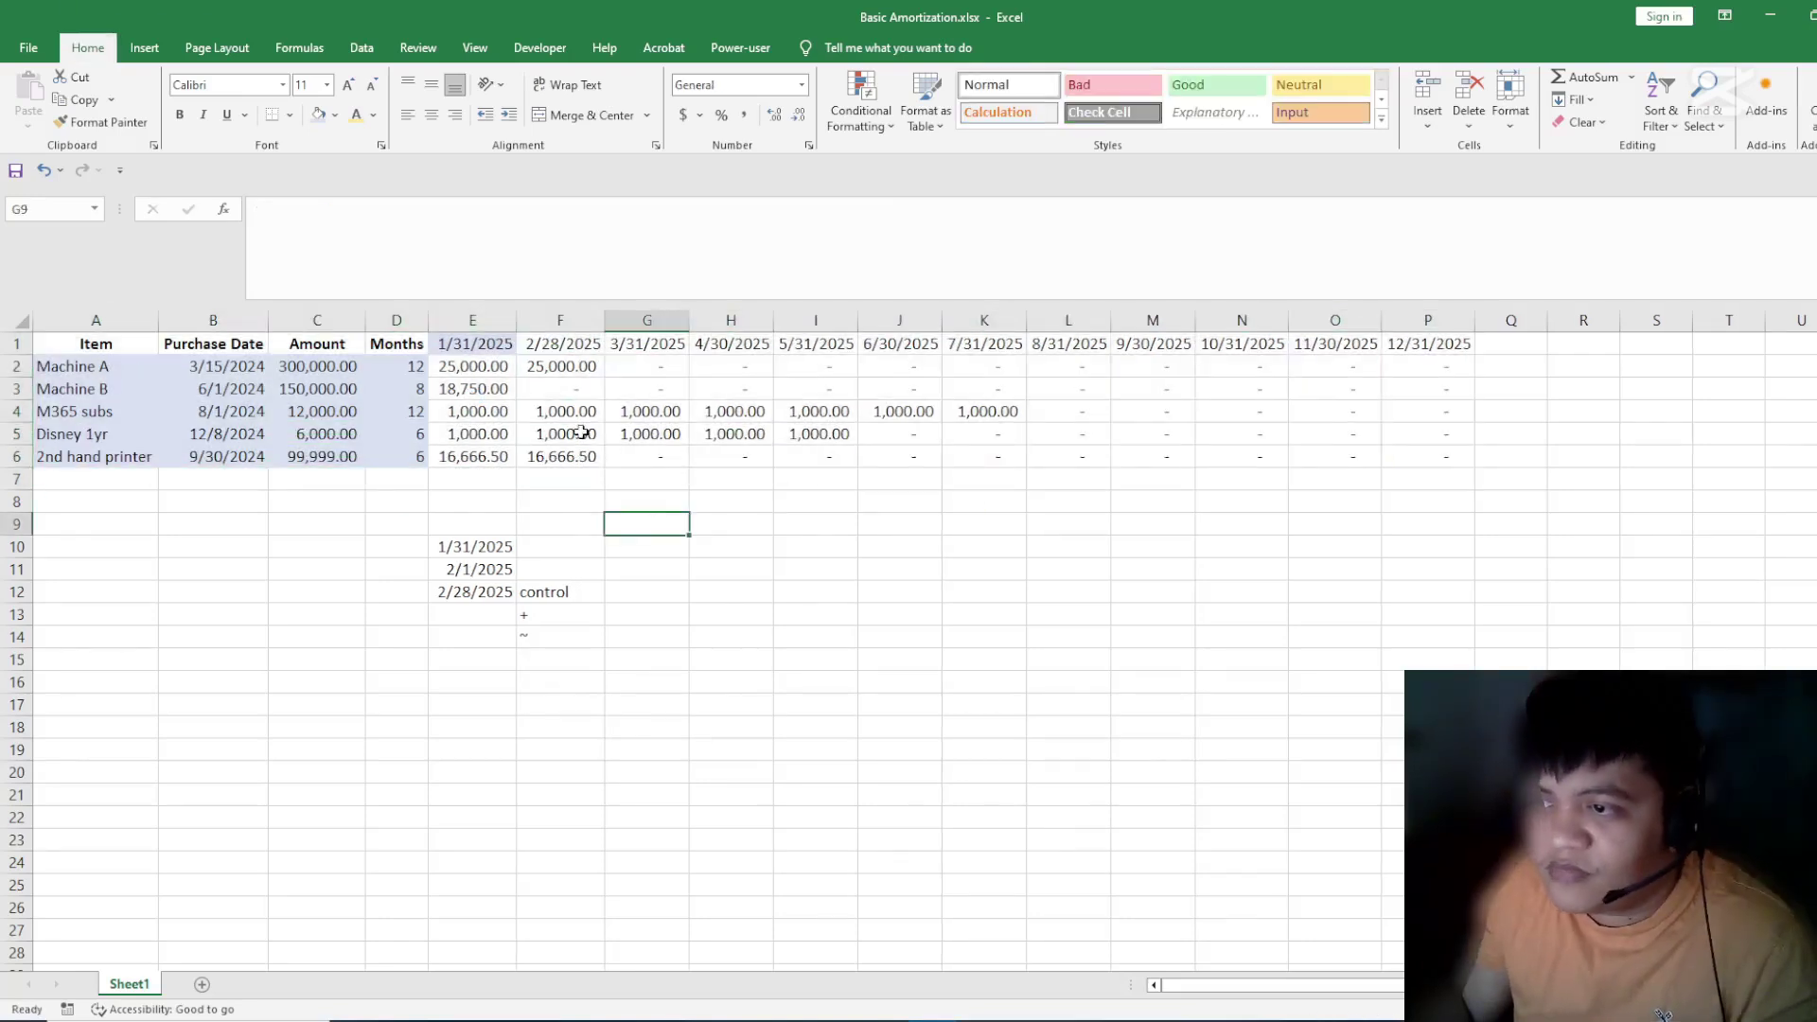
- Examine the monthly amortization cells and Machine A's IF/AND formula in E2
left_click(568, 390)
left_click_drag(1429, 460, 993, 459)
left_click(777, 542)
left_click(930, 575)
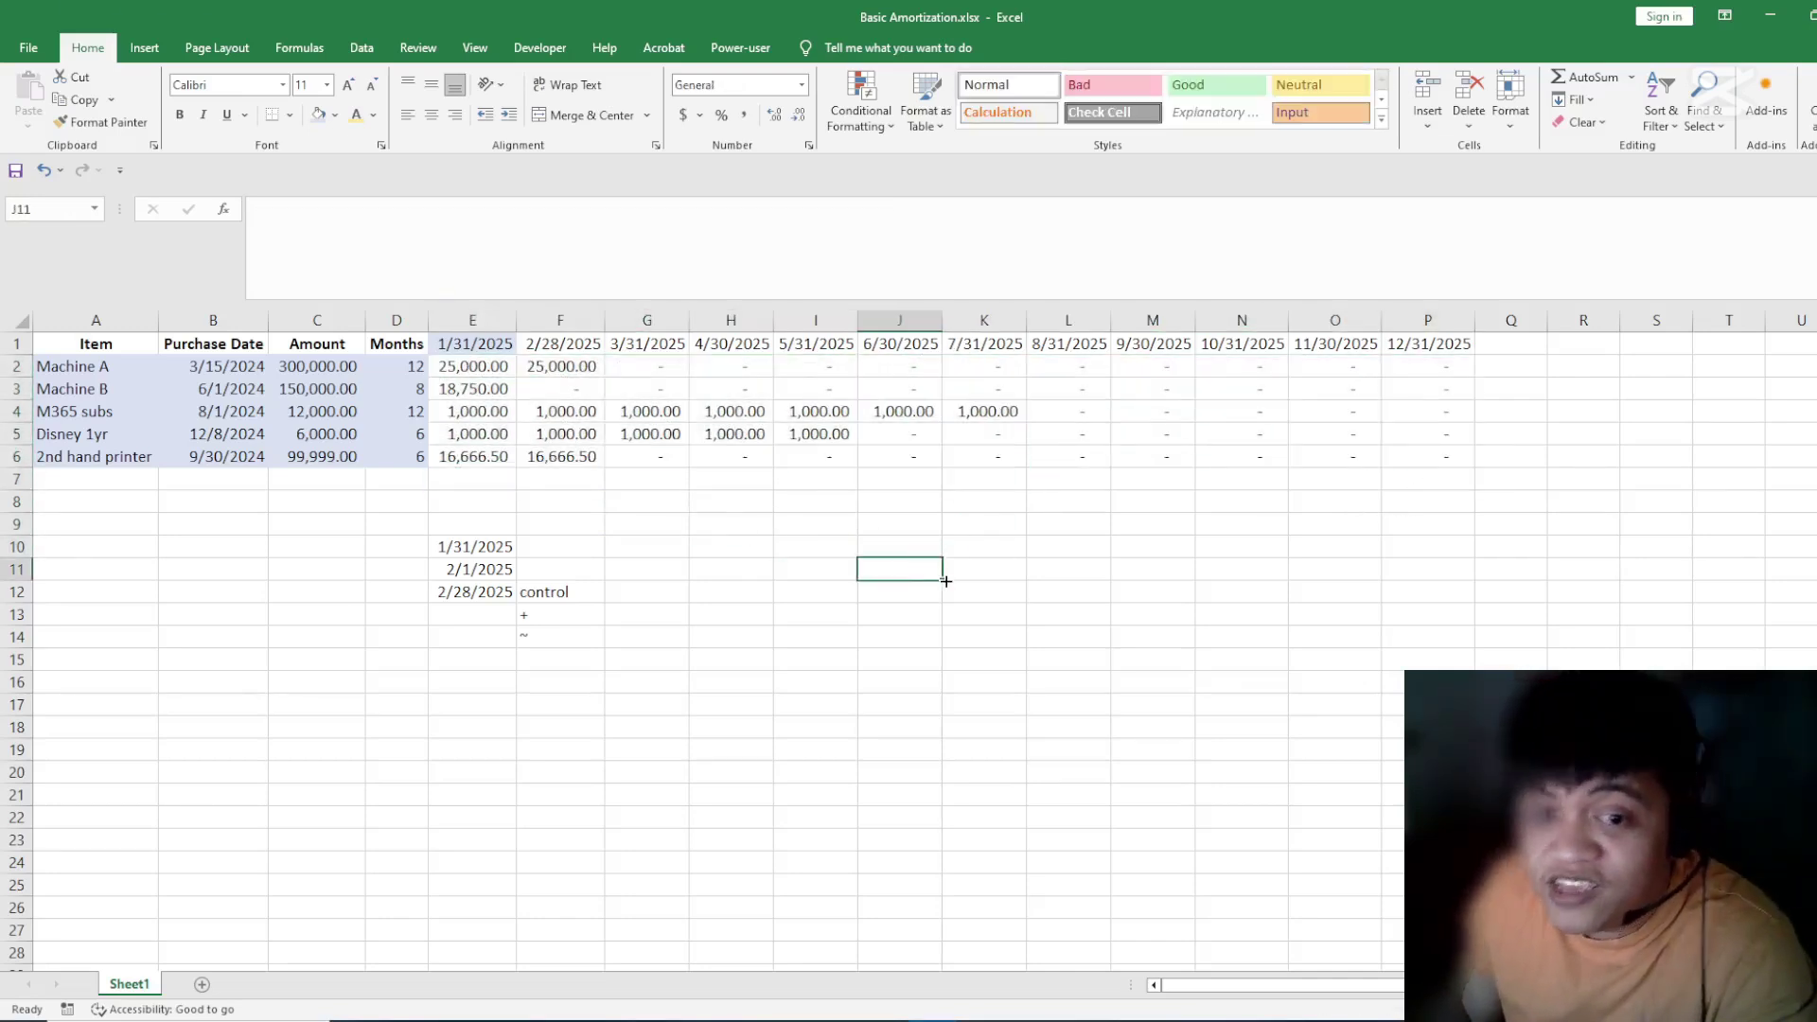
left_click(488, 374)
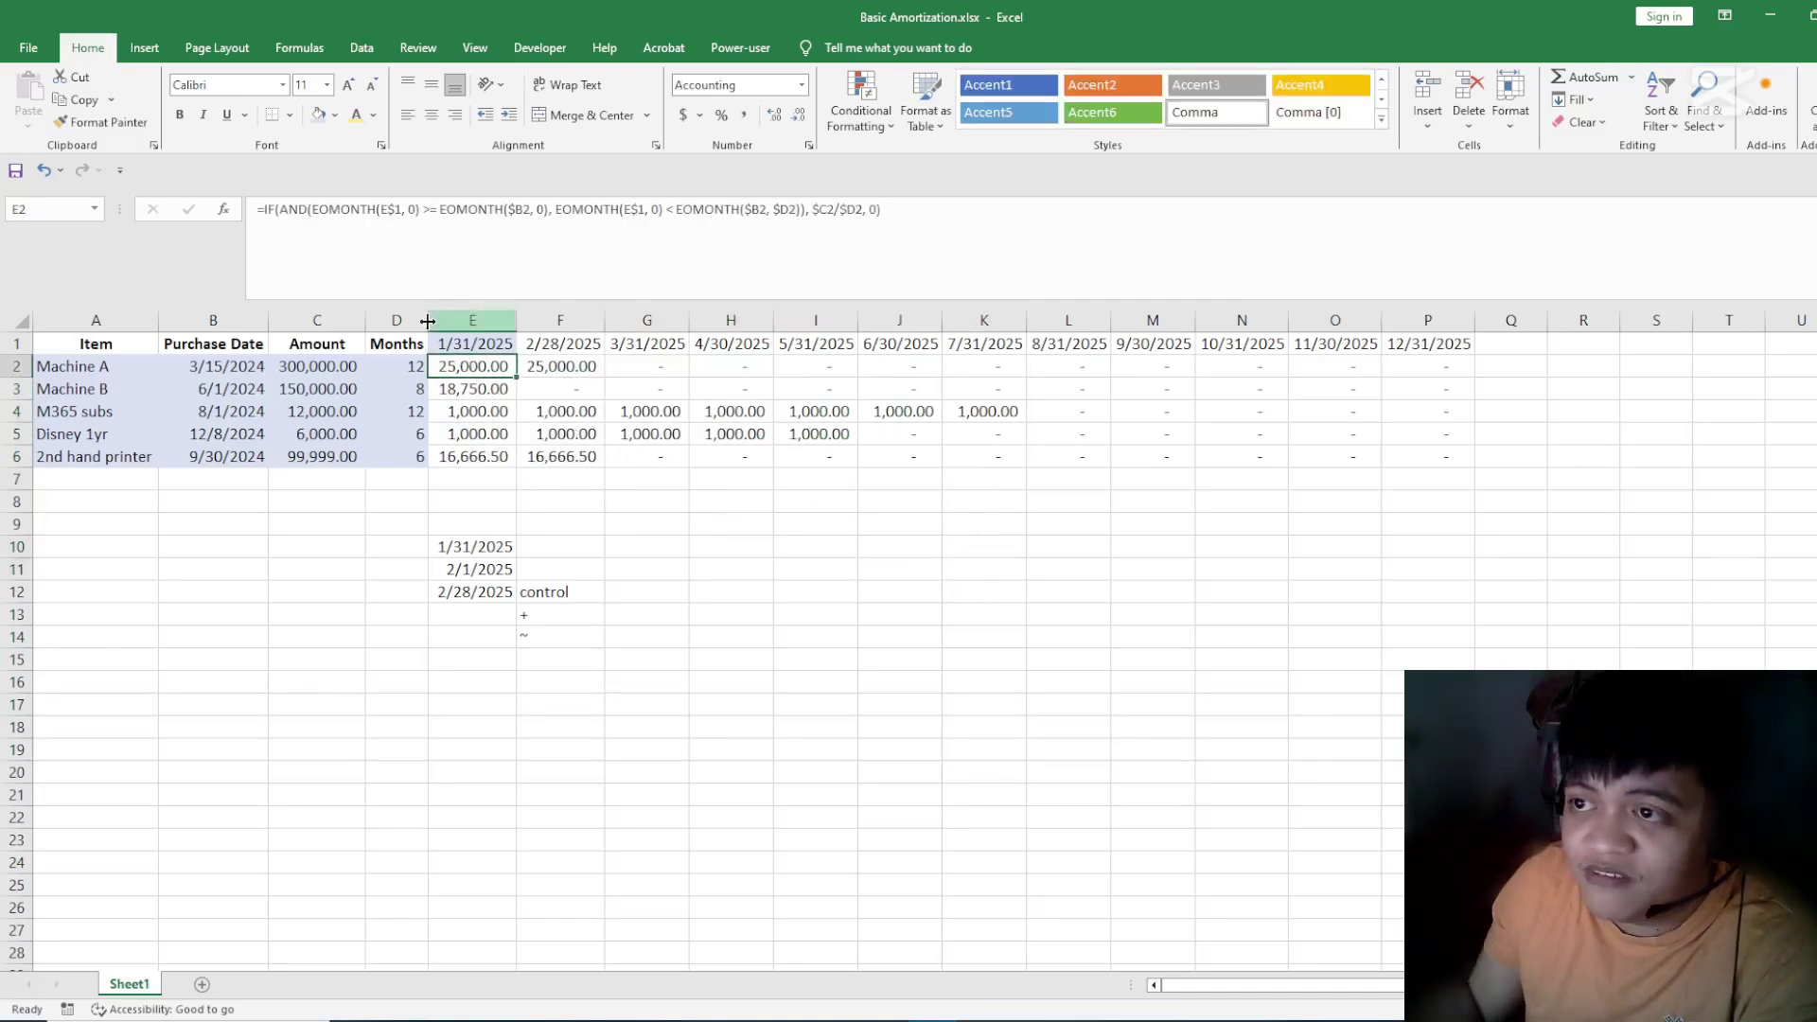
left_click(285, 210)
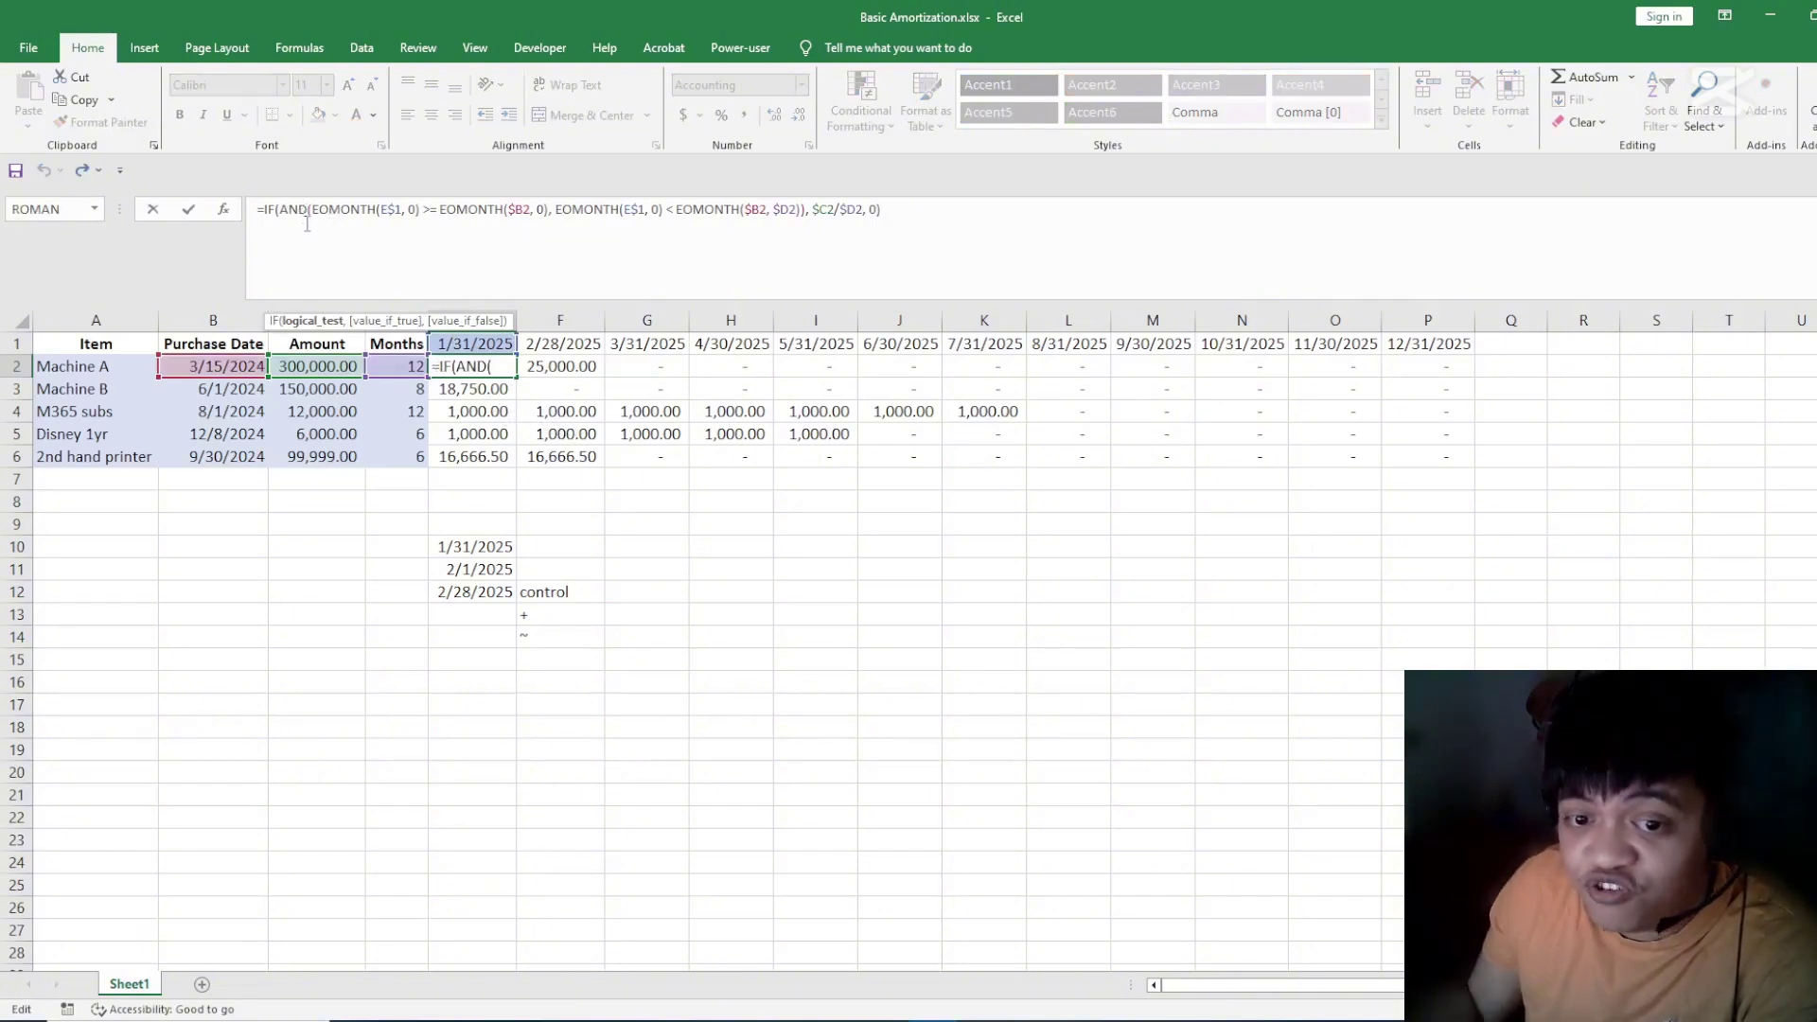
key("Escape")
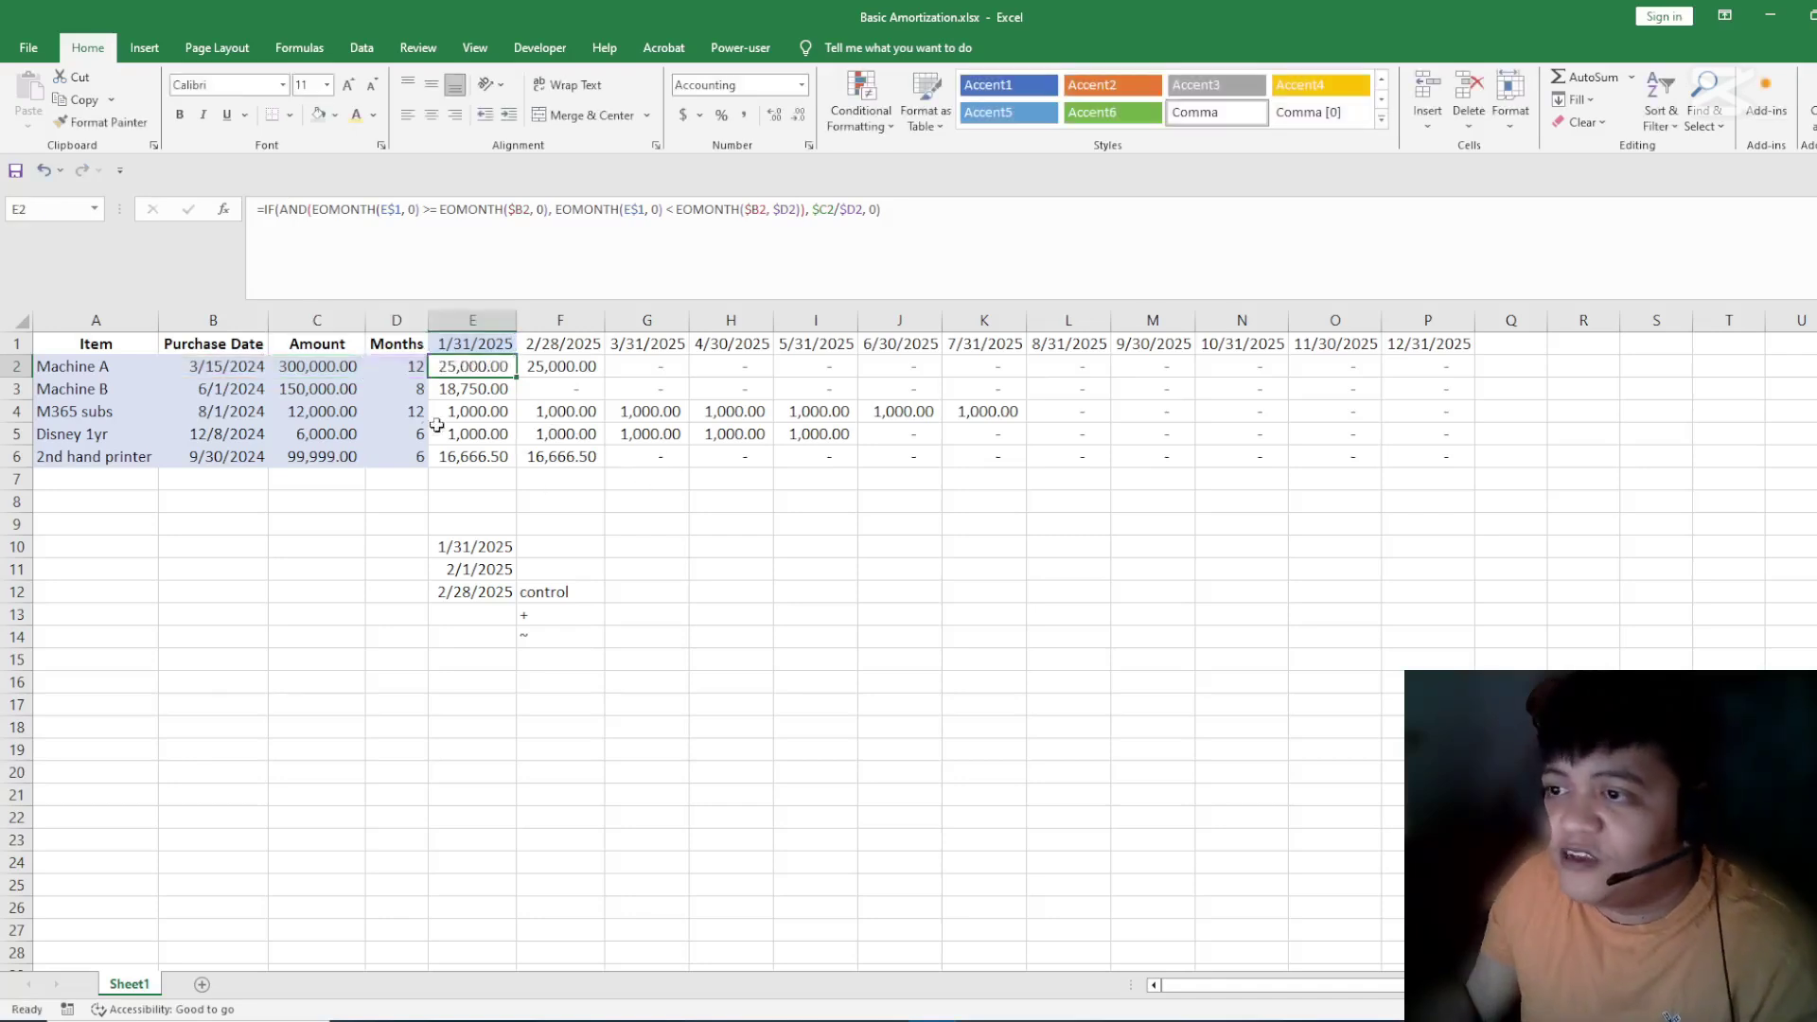
- Clear the scratch dates and shortcut notes in E9:F14 below the schedule
left_click_drag(449, 513, 599, 634)
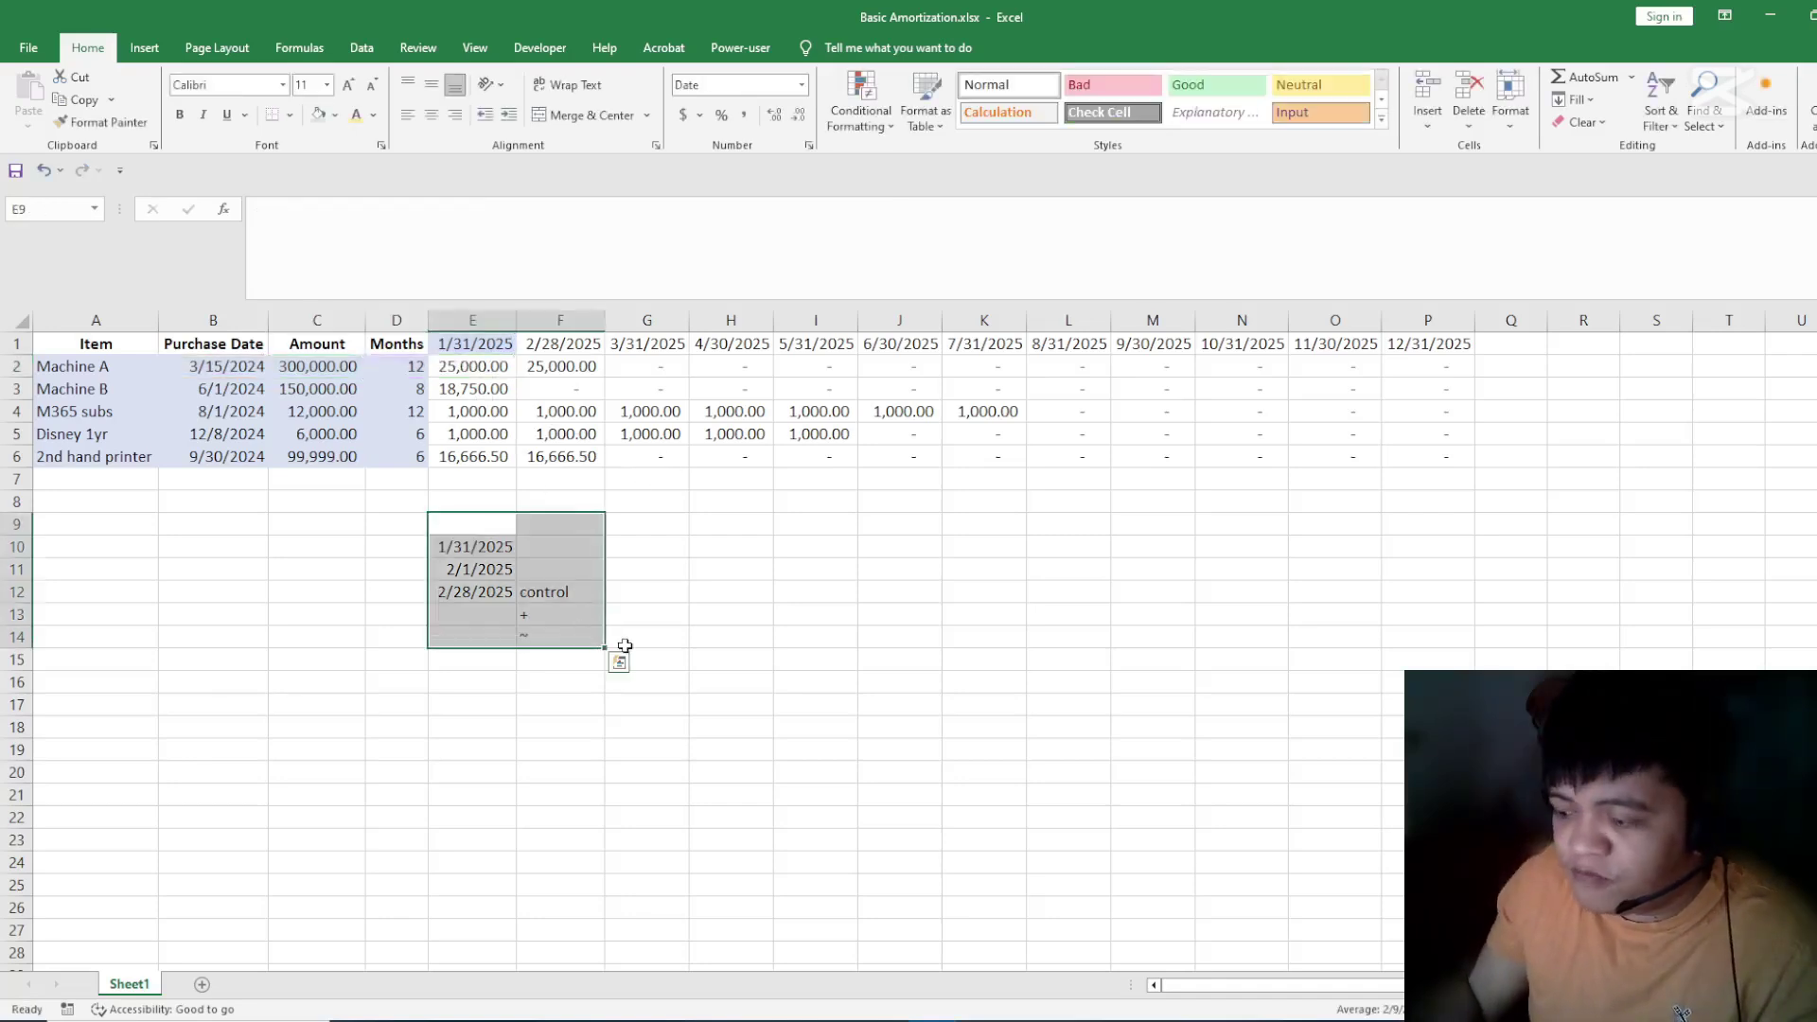
key("Delete")
- Examine the $C2/$D2 part of Machine A's formula in E2, leaving the formula as it is
left_click(445, 367)
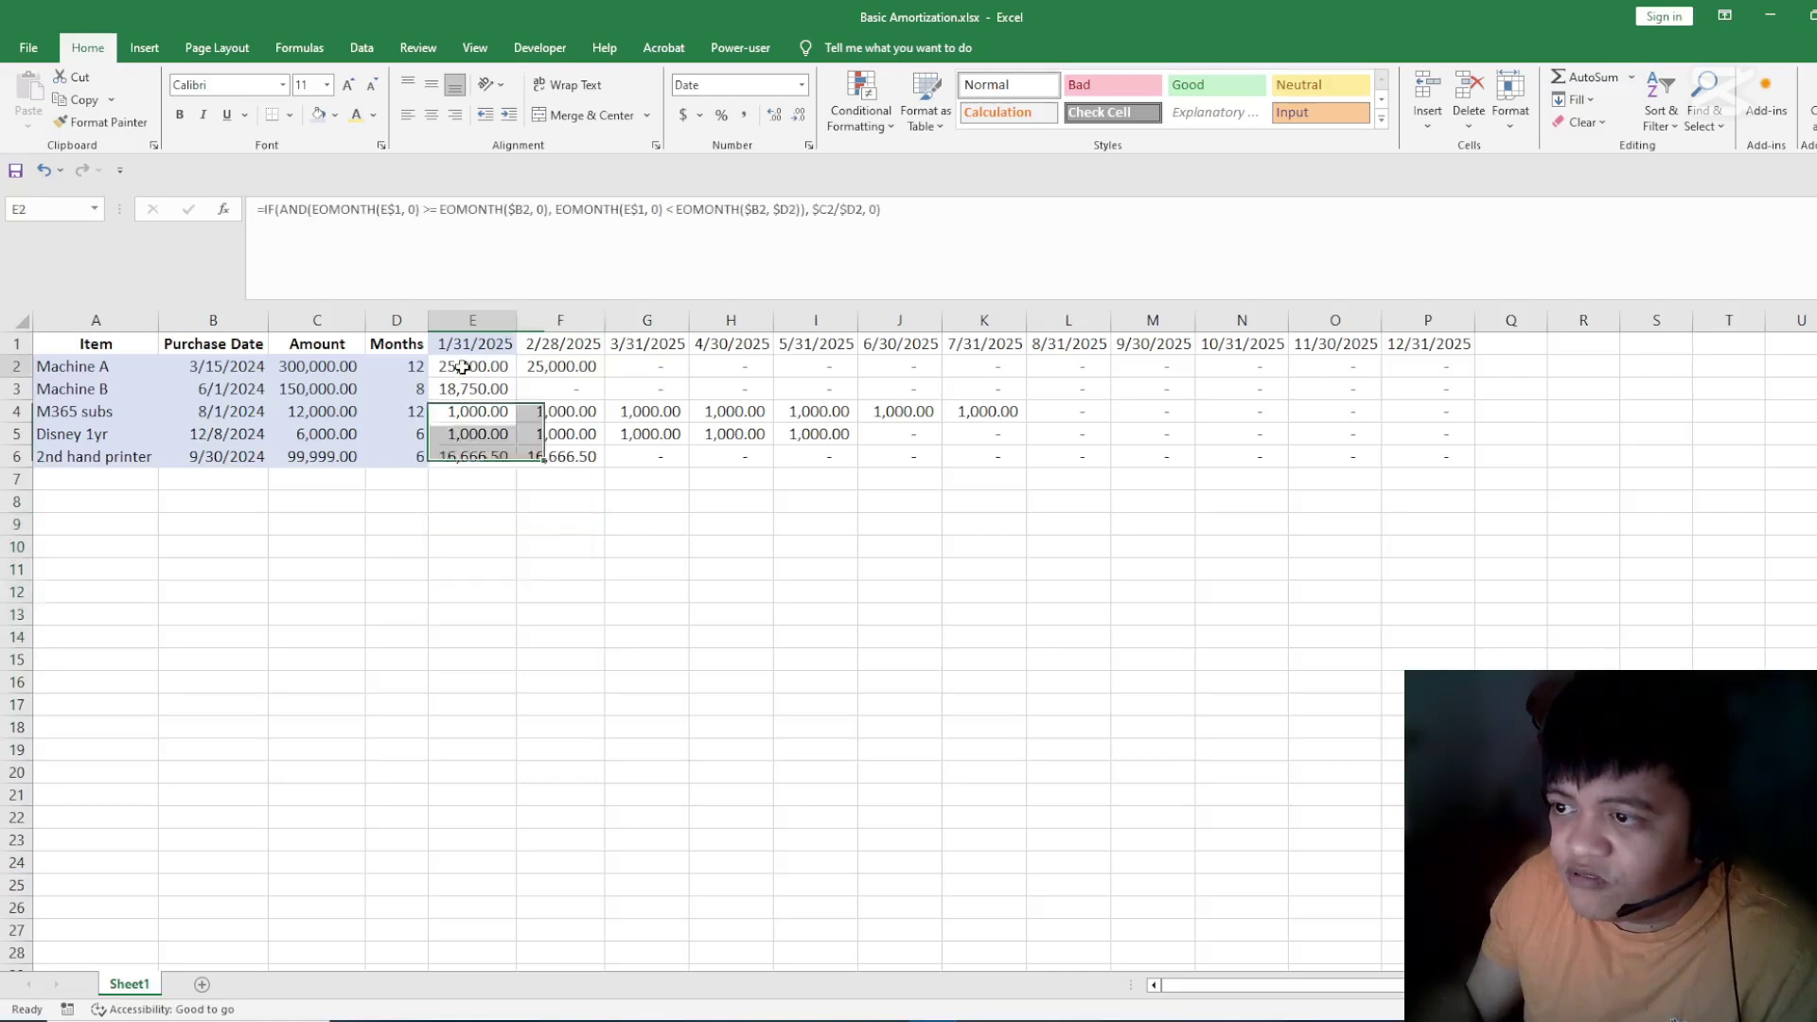
left_click_drag(812, 208, 863, 208)
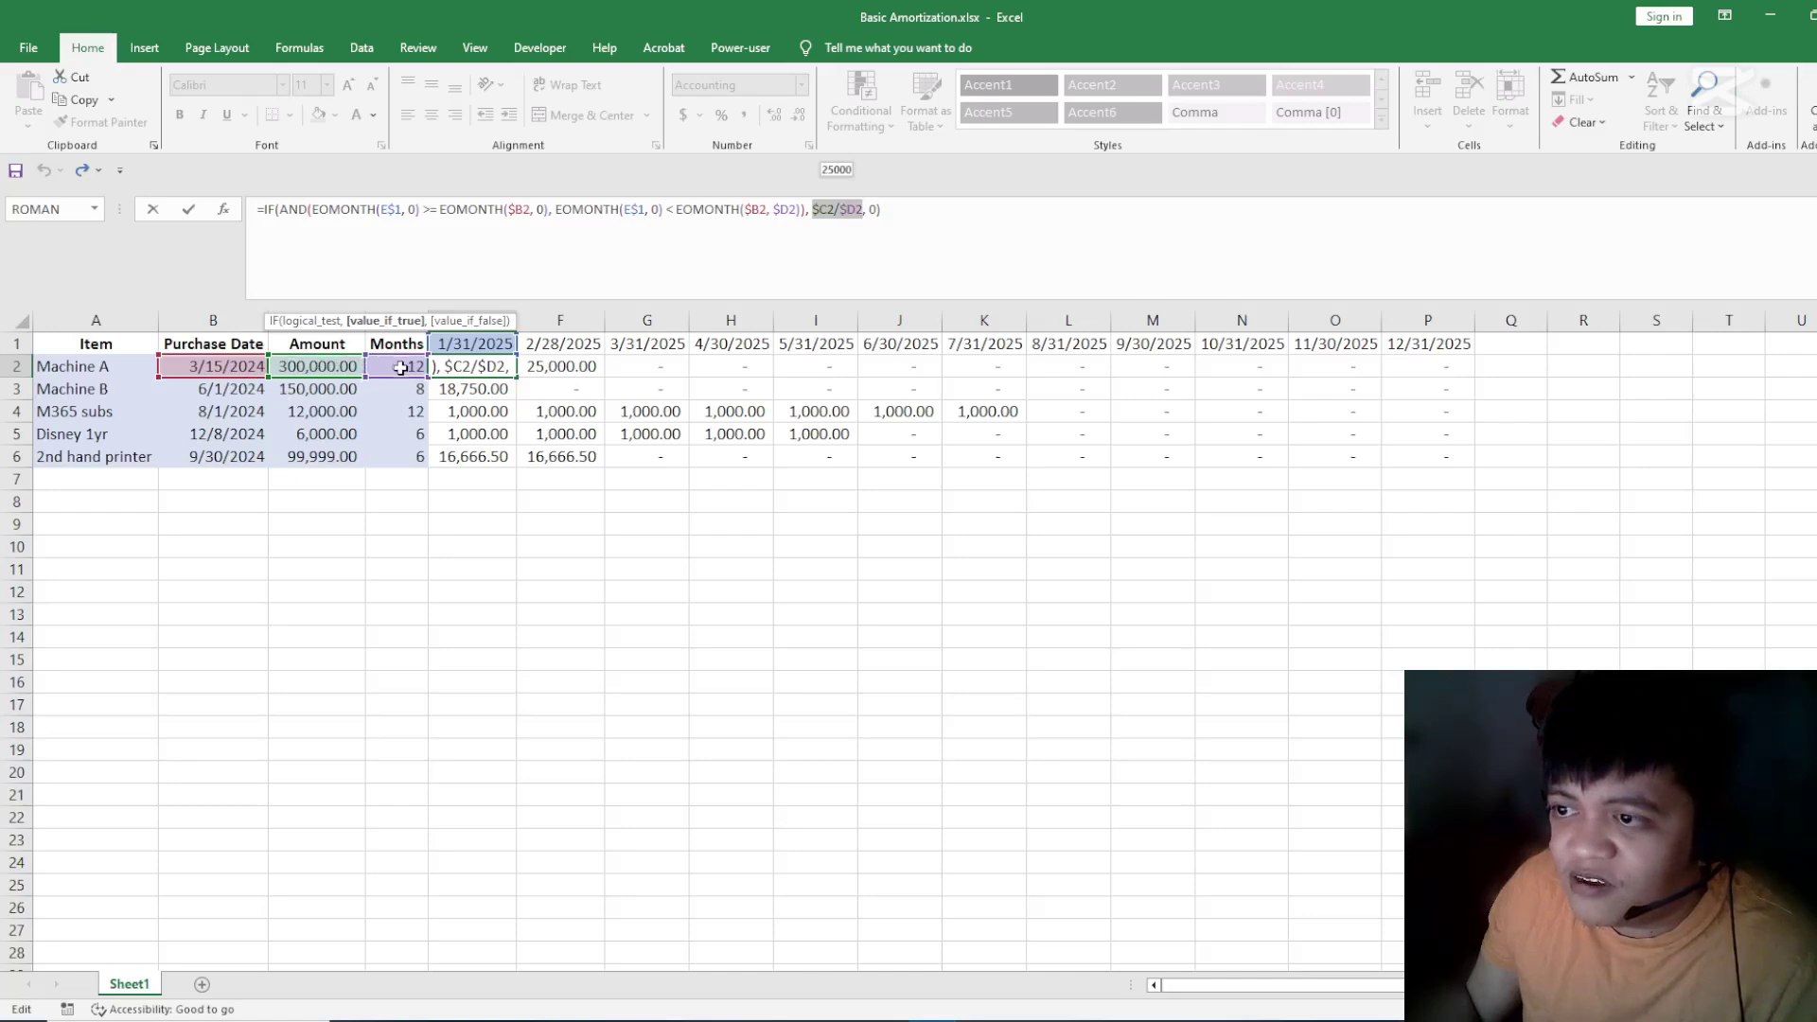
key("Escape")
- Calculate Machine A's monthly amortization in C9 with the formula +C2/12
left_click(362, 521)
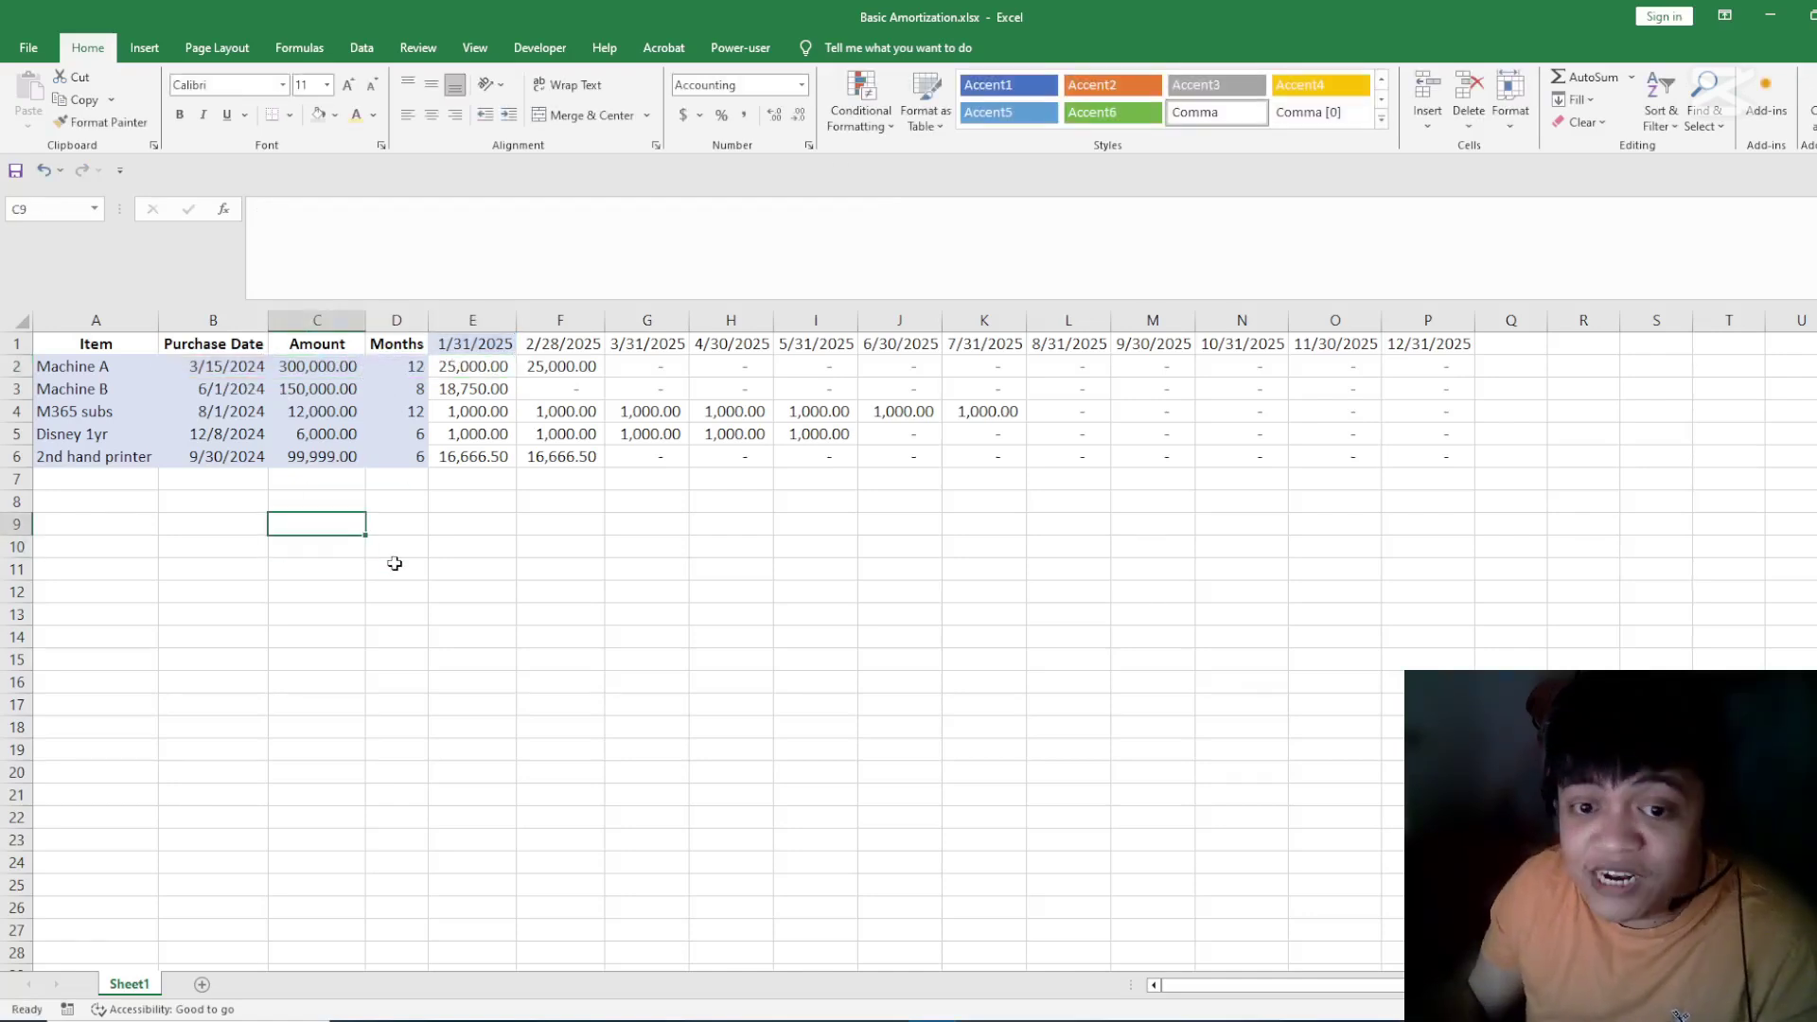
type("+")
left_click(337, 368)
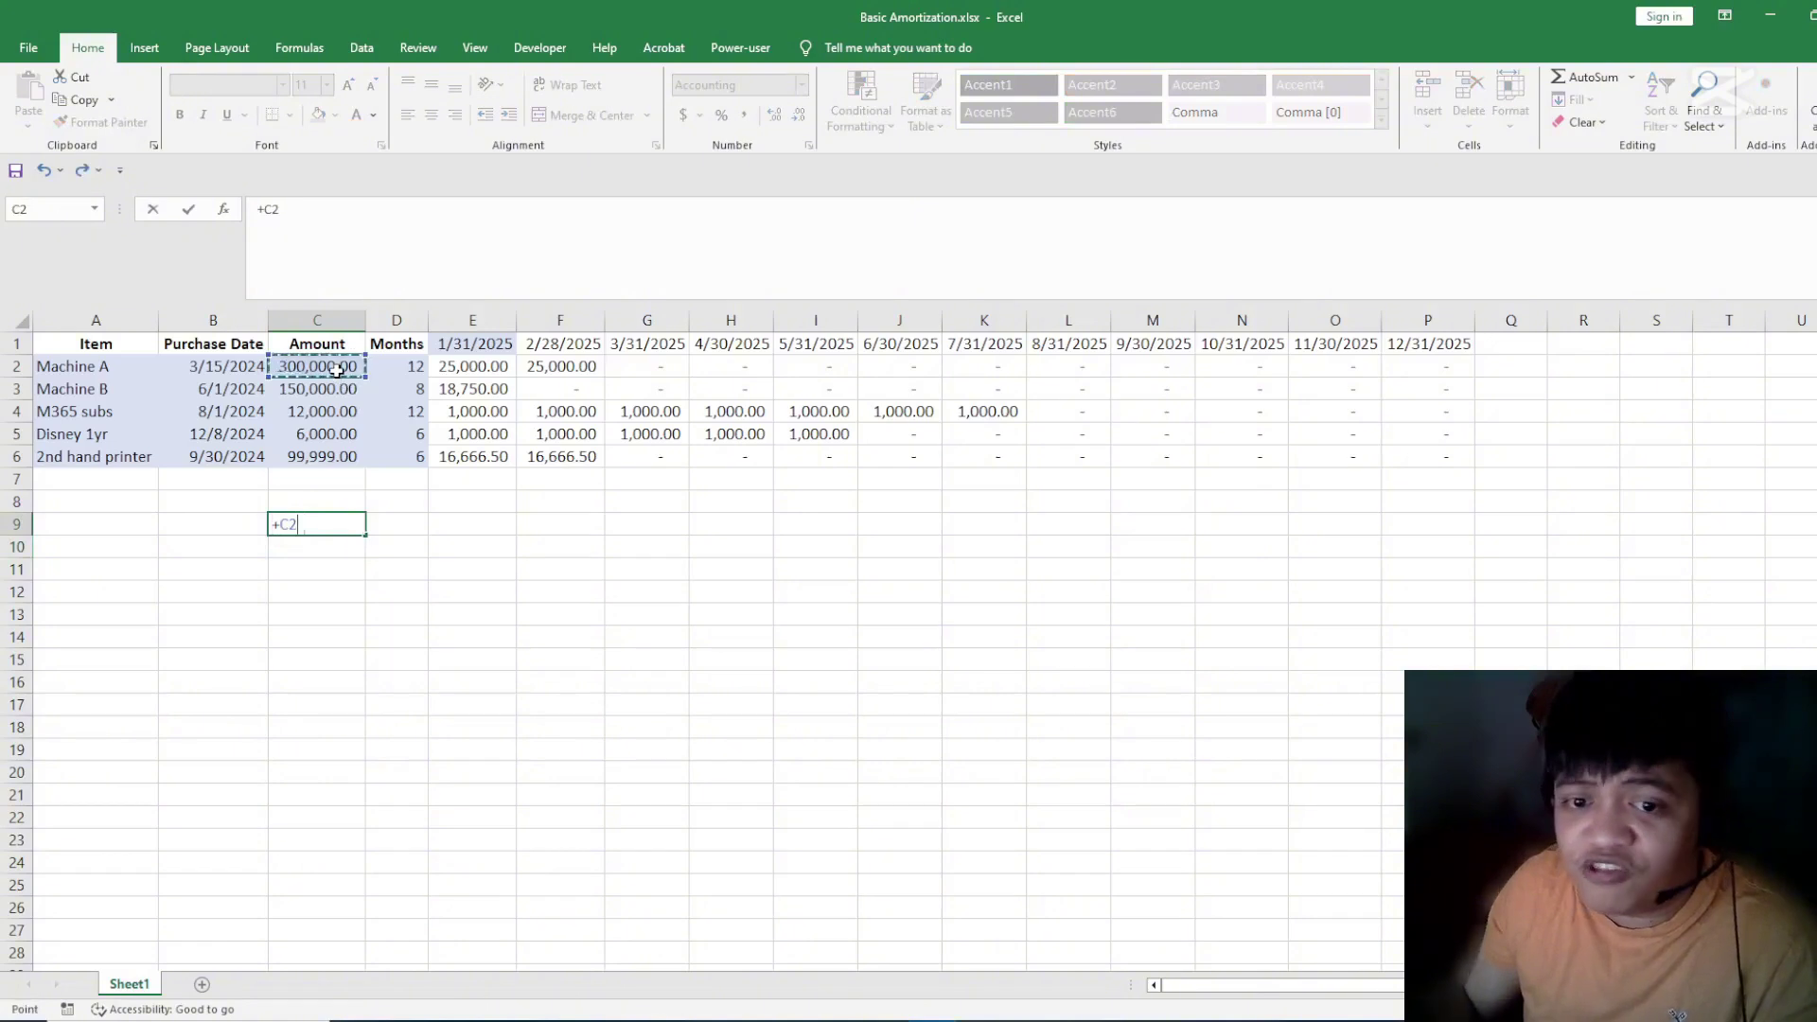
type("/12")
key("Return")
- Enter 300000 in C8 and 12 in C9 as a sample amount and number of months
key("Up")
key("Up")
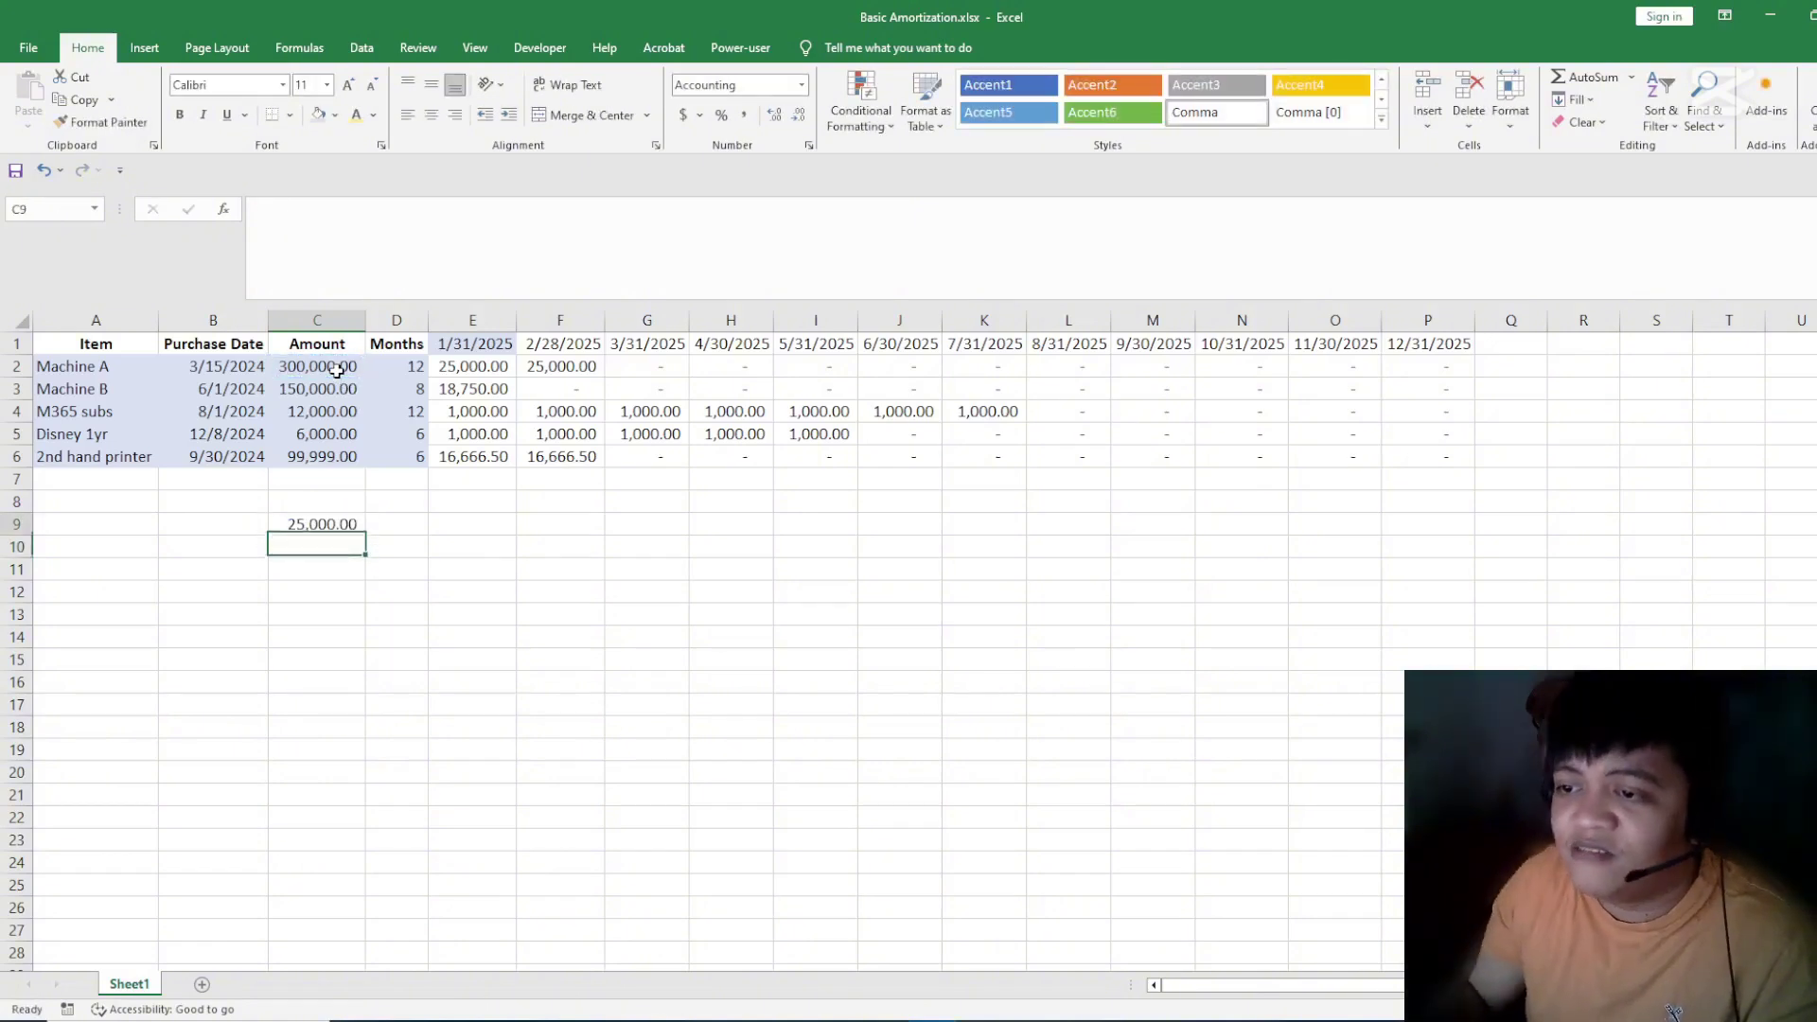
type("30000")
key("Return")
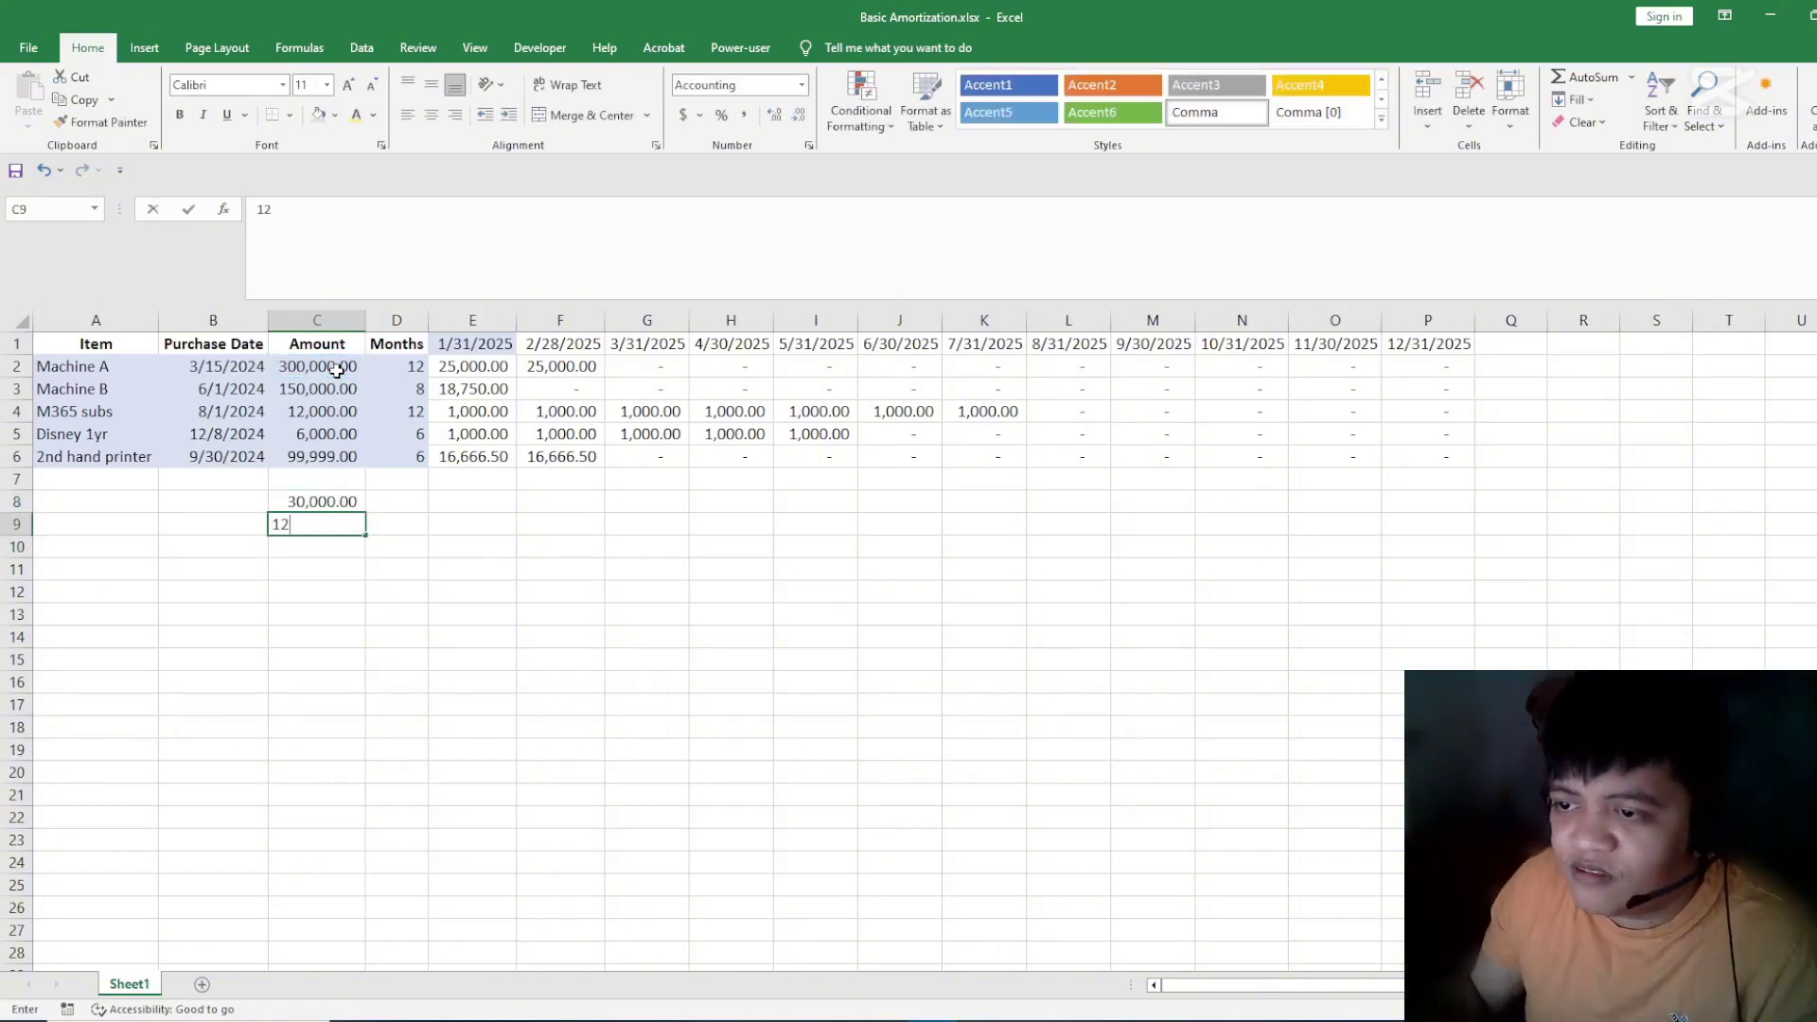
key("Up")
type("300000")
key("Return")
type("12")
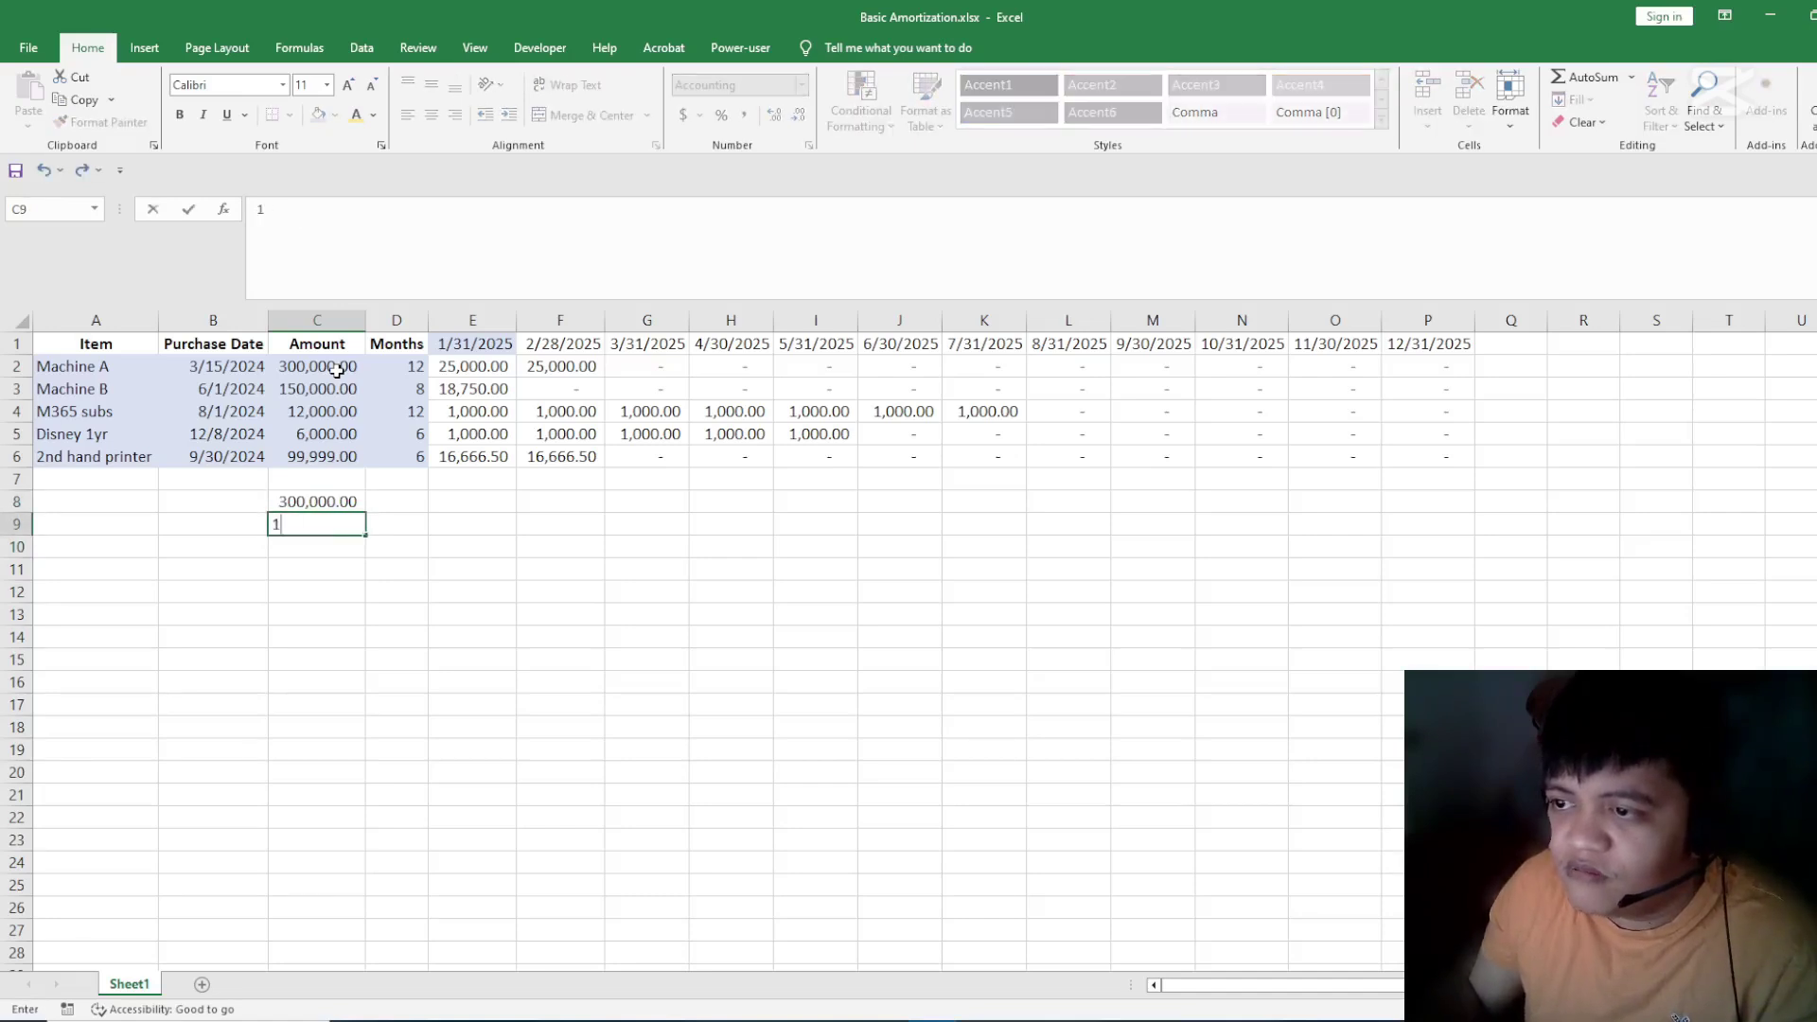
key("Return")
- Calculate the sample monthly amortization in C10 by dividing C8 by C9
type("+")
key("Up")
key("Up")
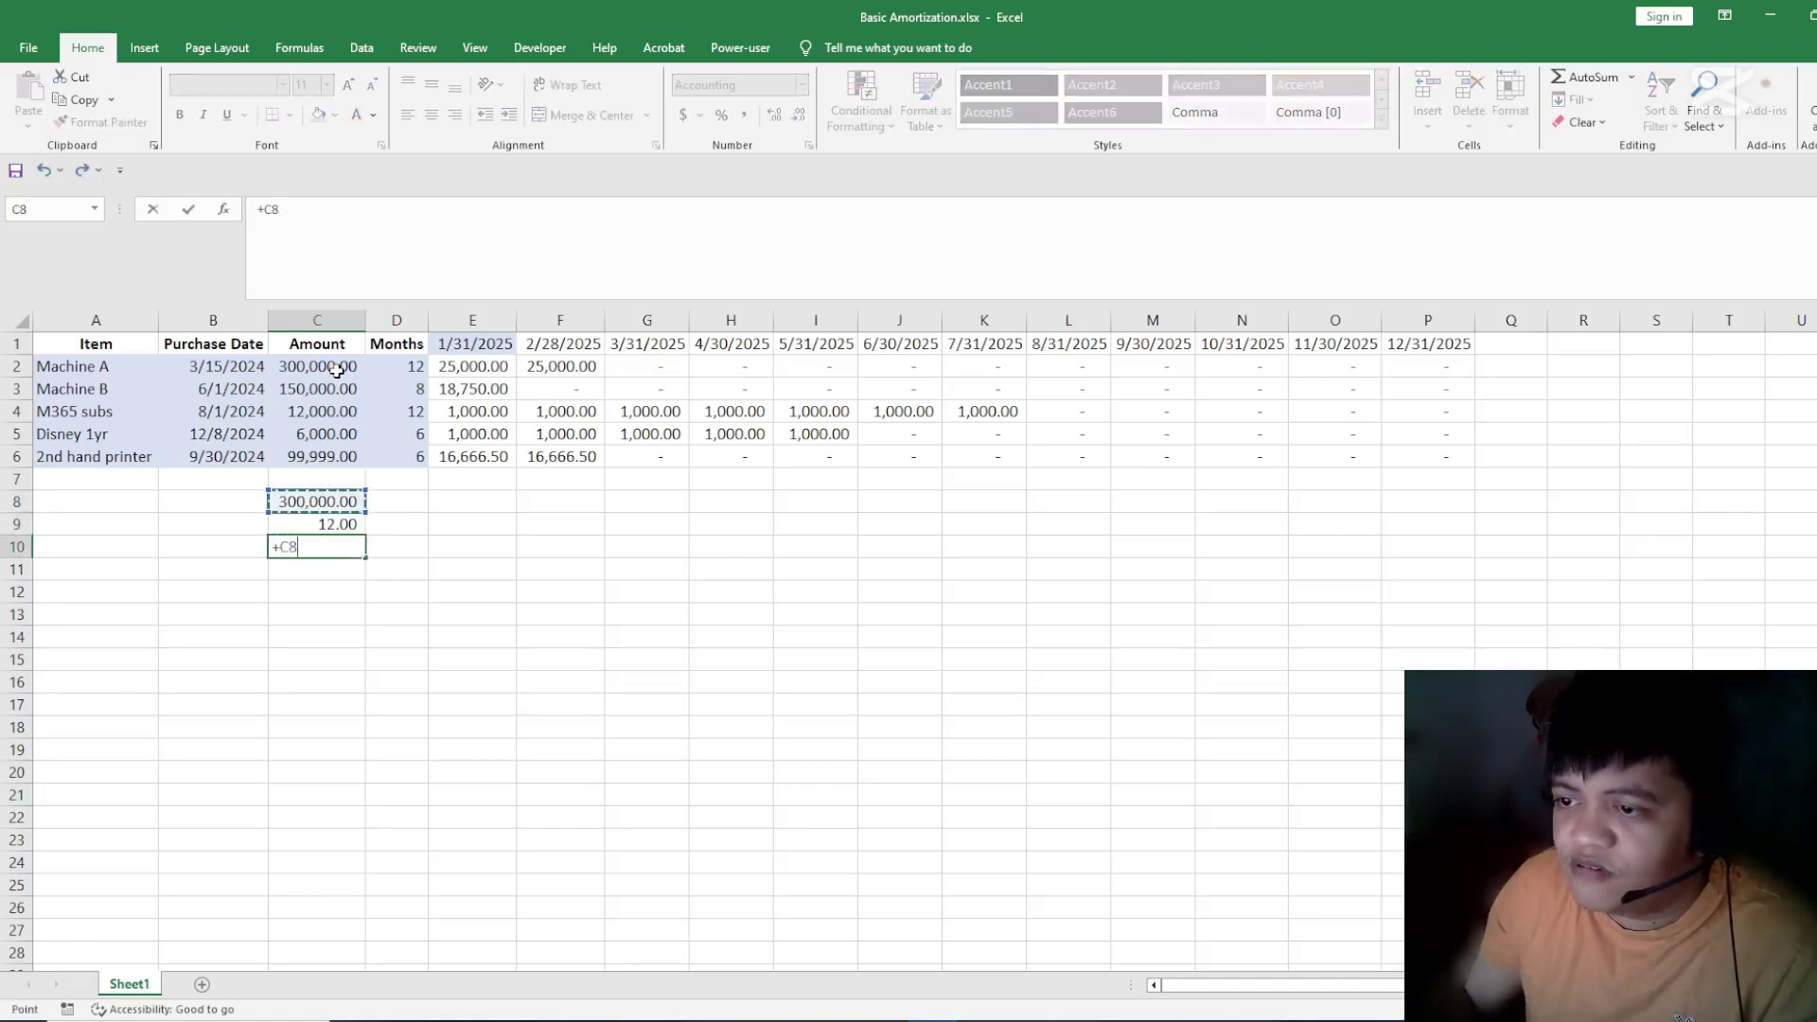
type("/")
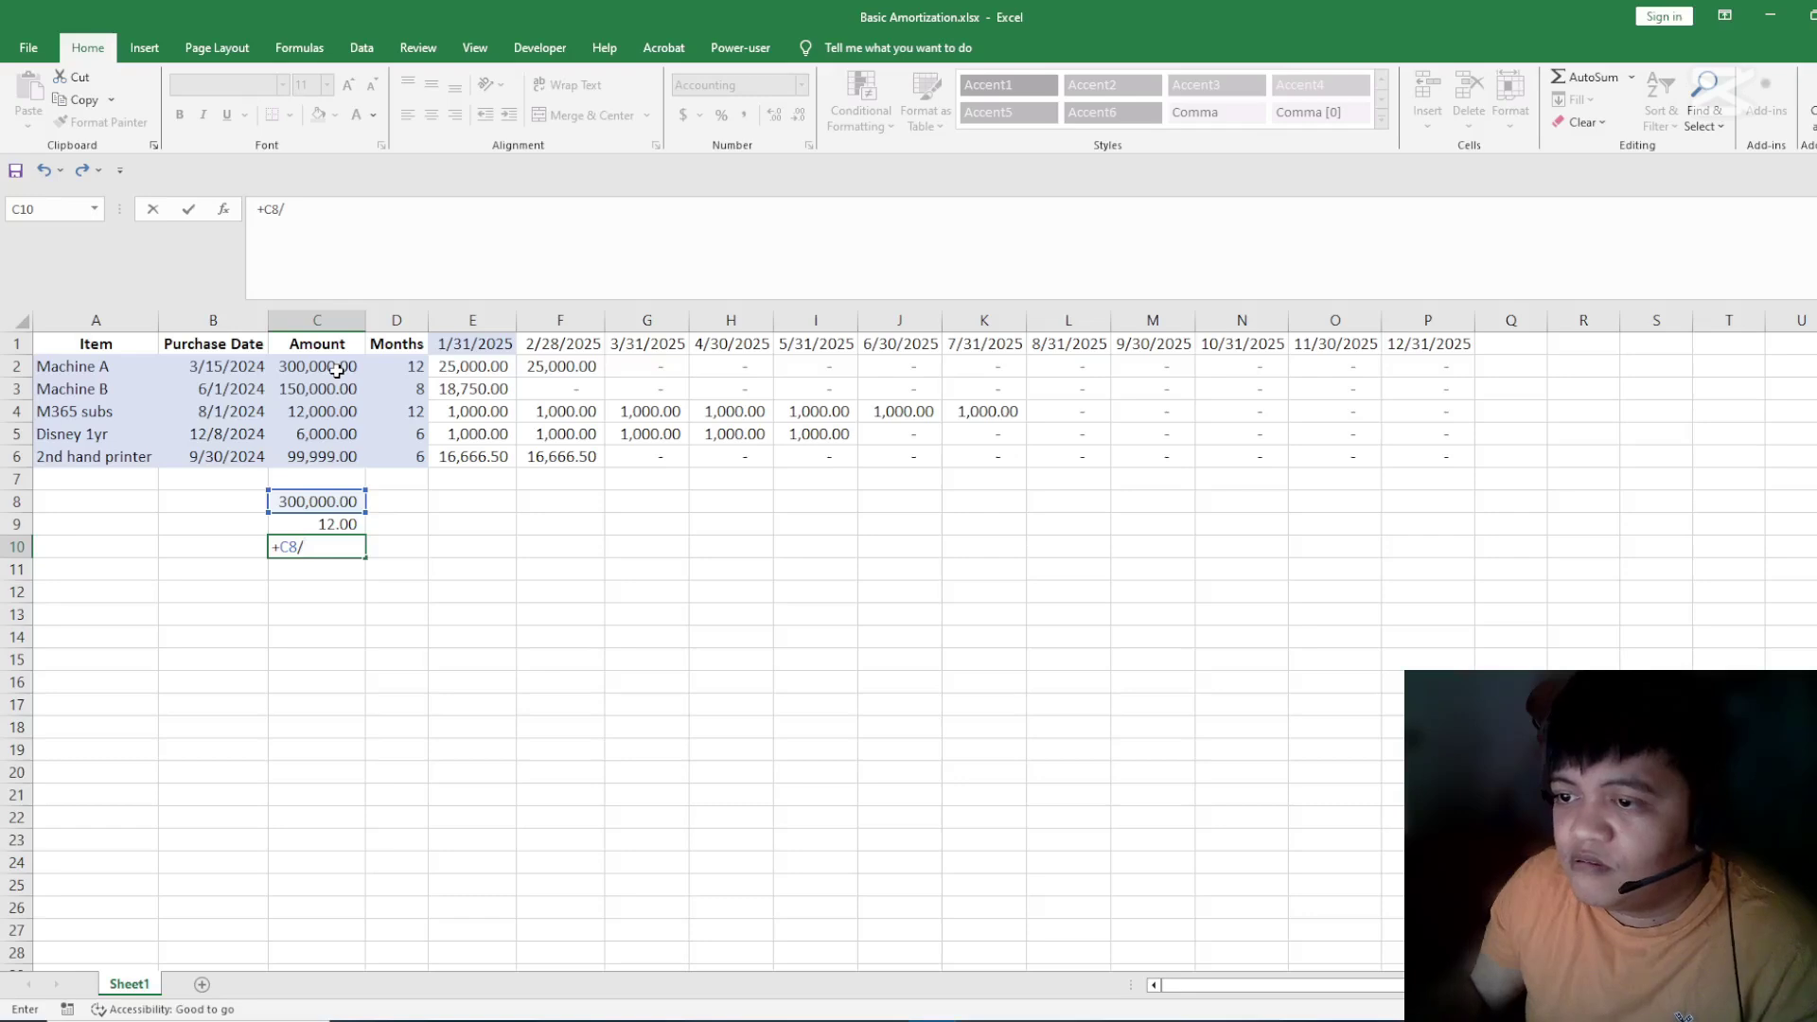
key("Up")
key("Return")
left_click(371, 554)
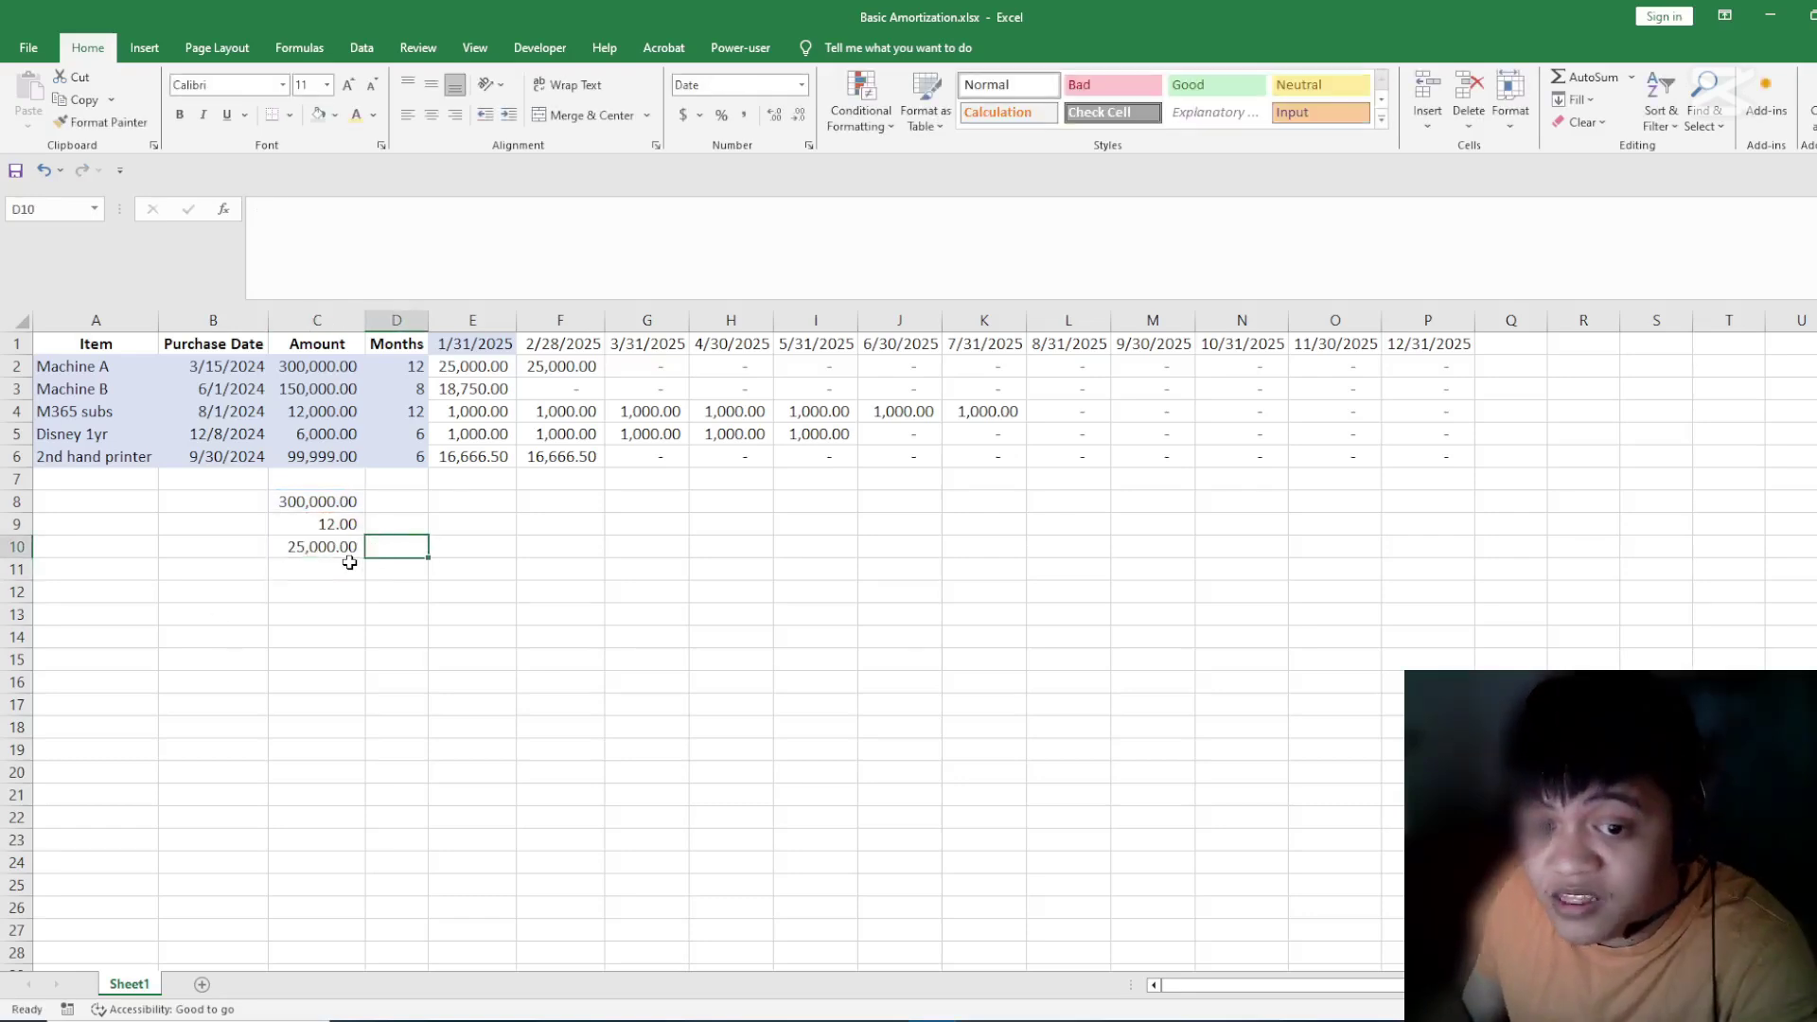
left_click(341, 552)
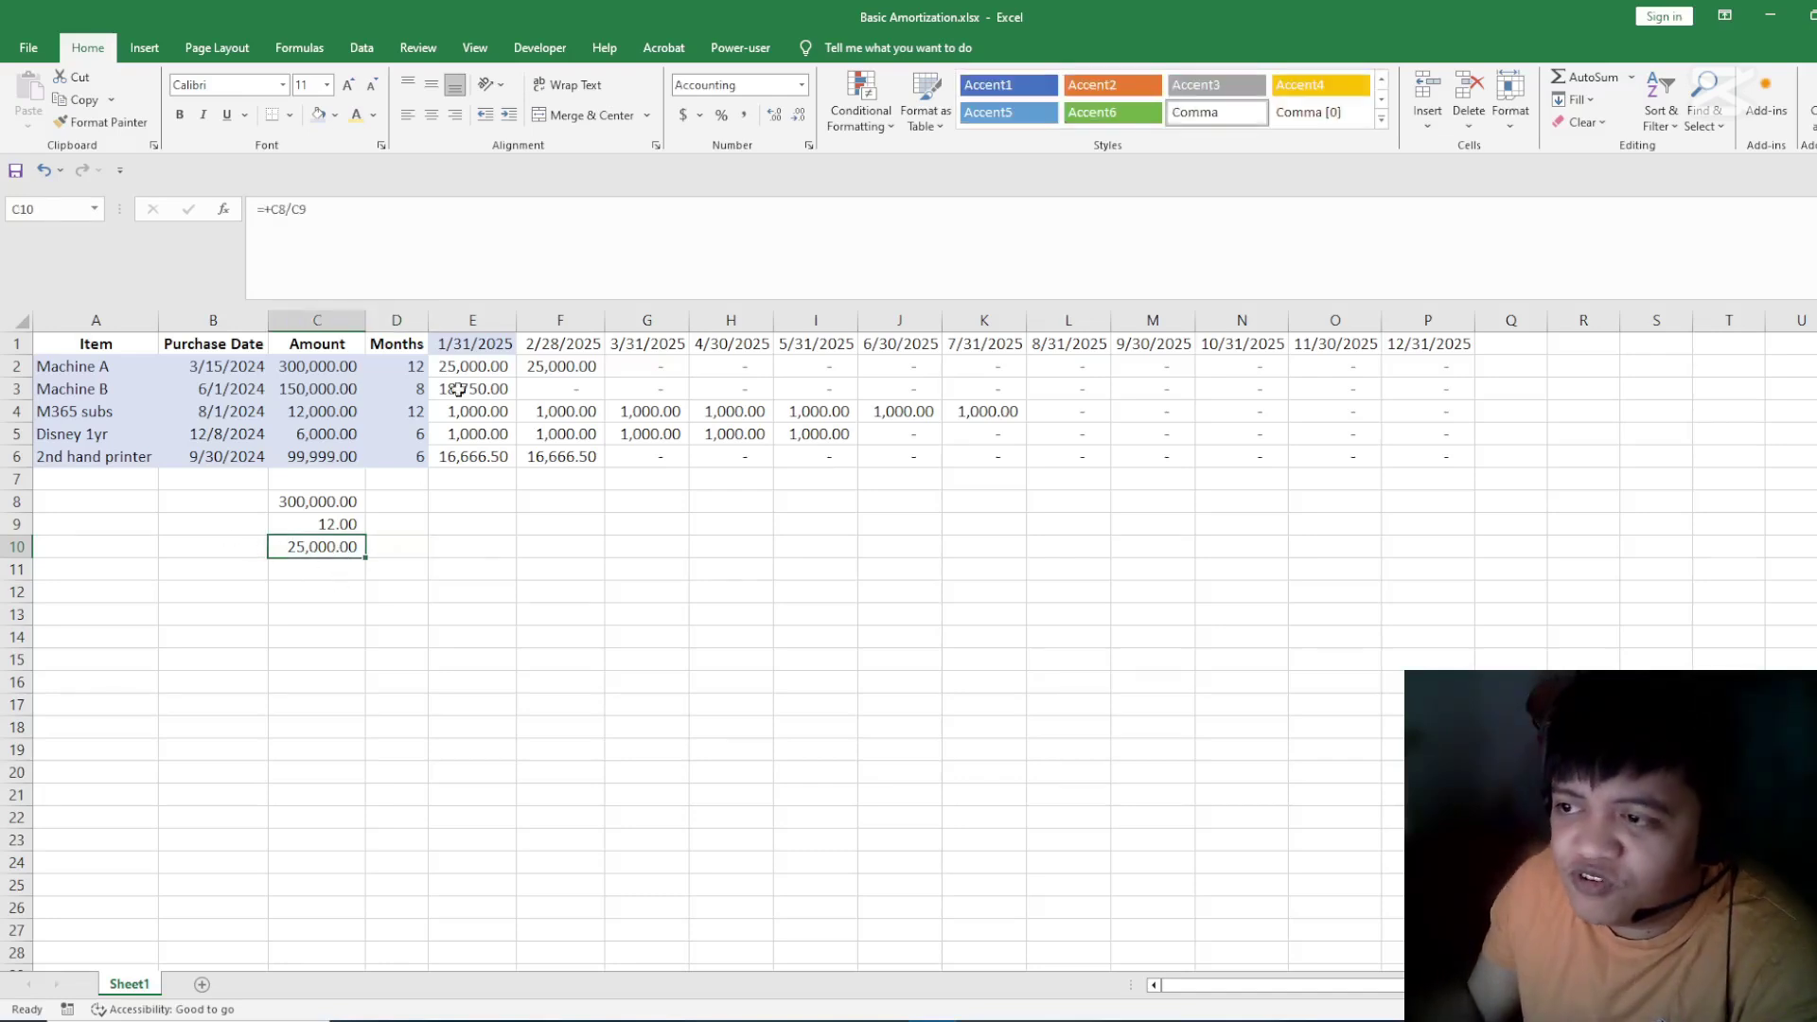
- Examine Machine A's monthly amortization across E2:P2 and Machine B's amount and number of months
left_click_drag(452, 367, 1427, 375)
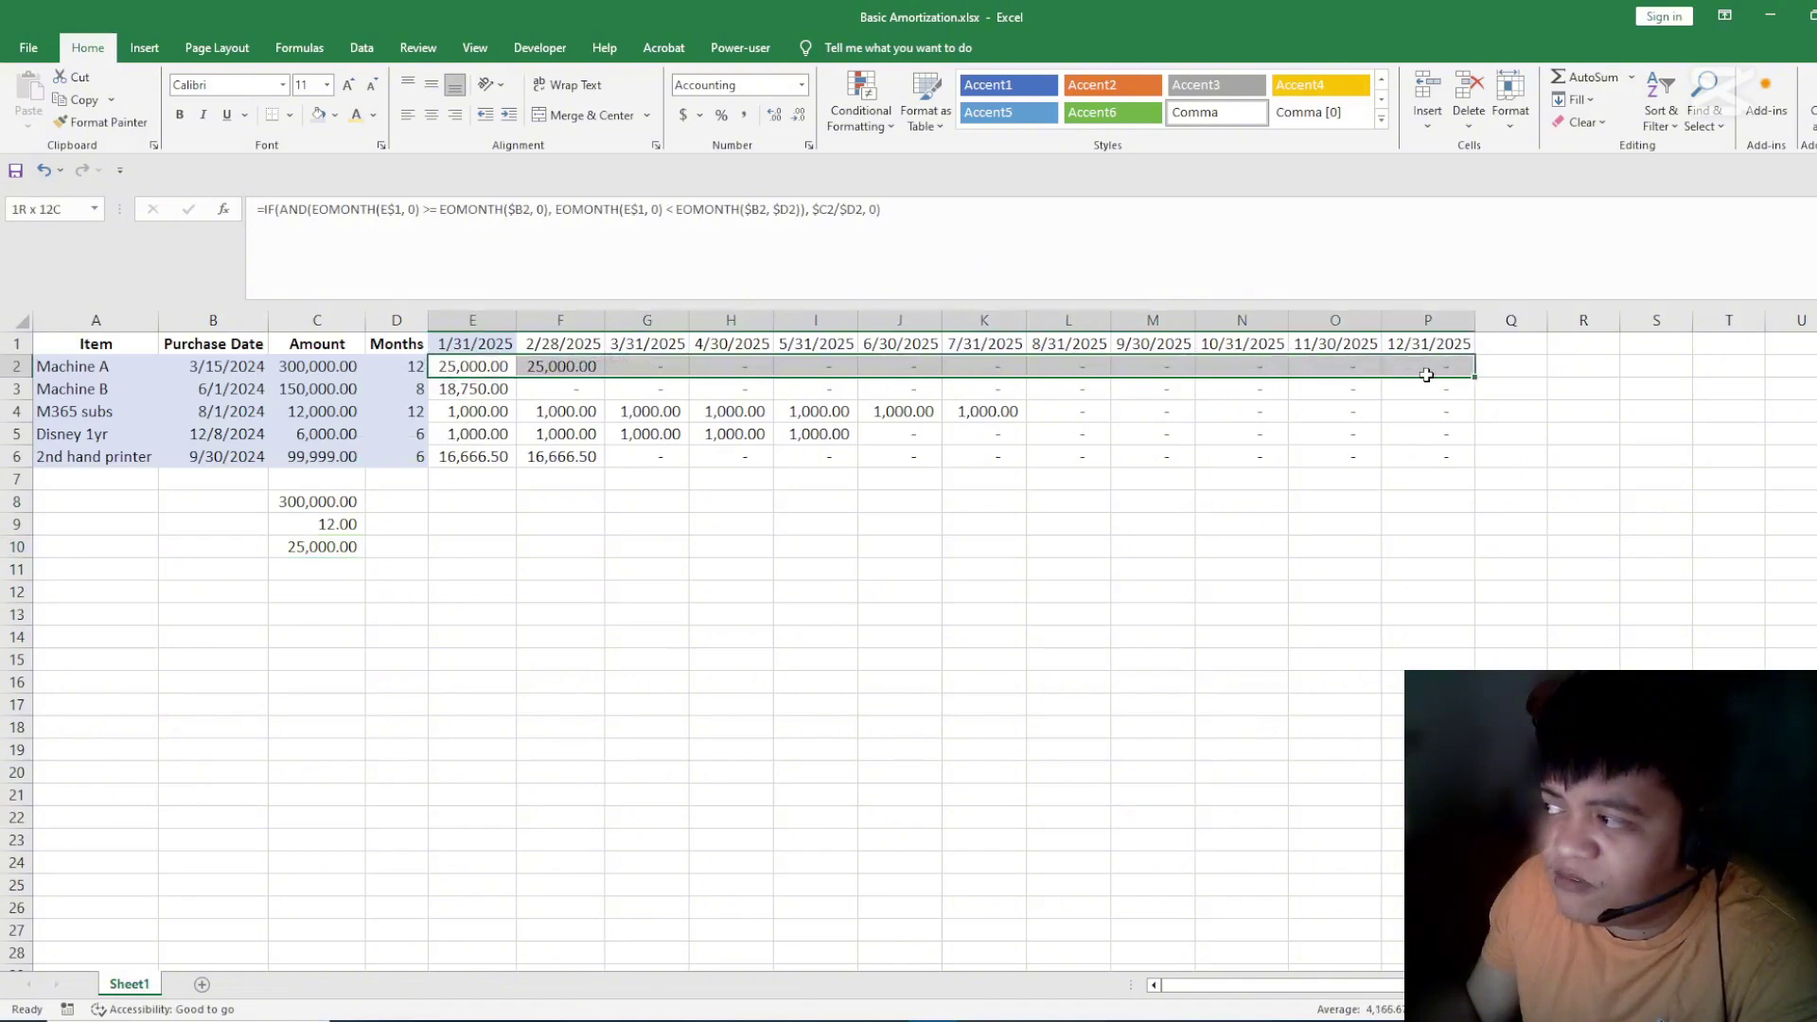
left_click(347, 391)
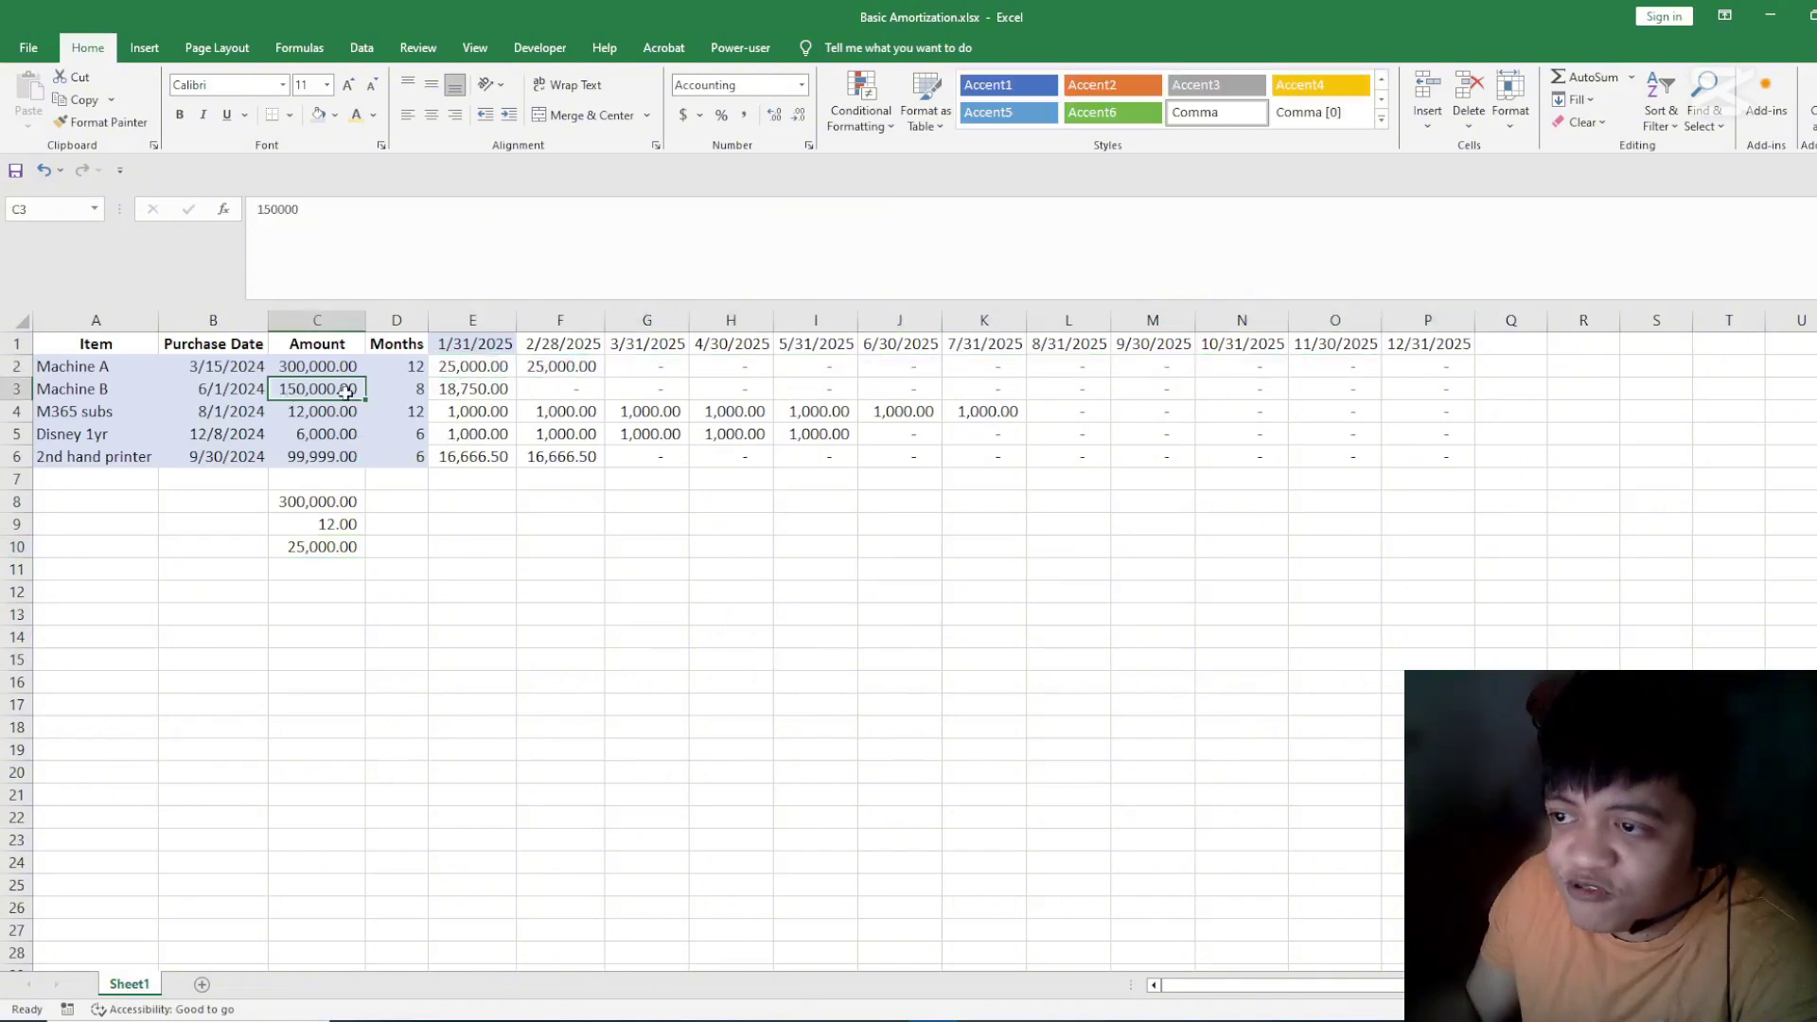
left_click(400, 389)
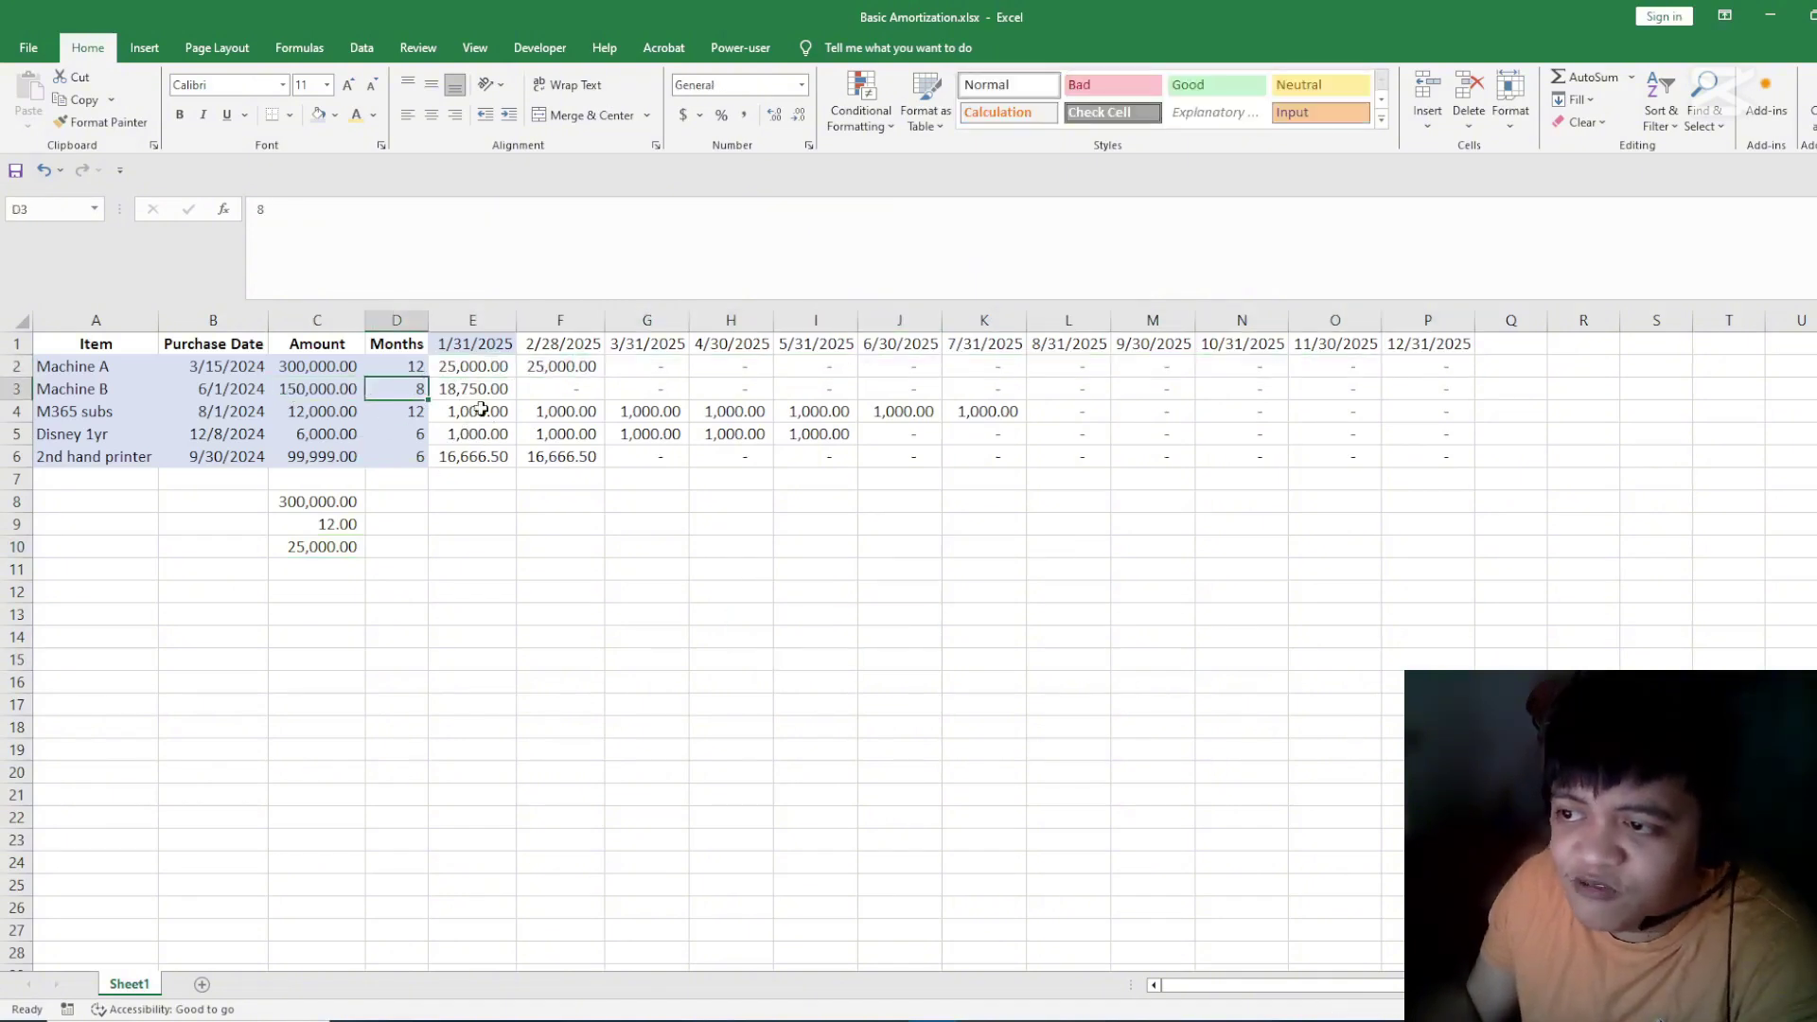
- Examine Machine B's monthly amortization across E3:P3 and the items' purchase dates in B2:B6
left_click_drag(478, 392, 1433, 388)
left_click(875, 549)
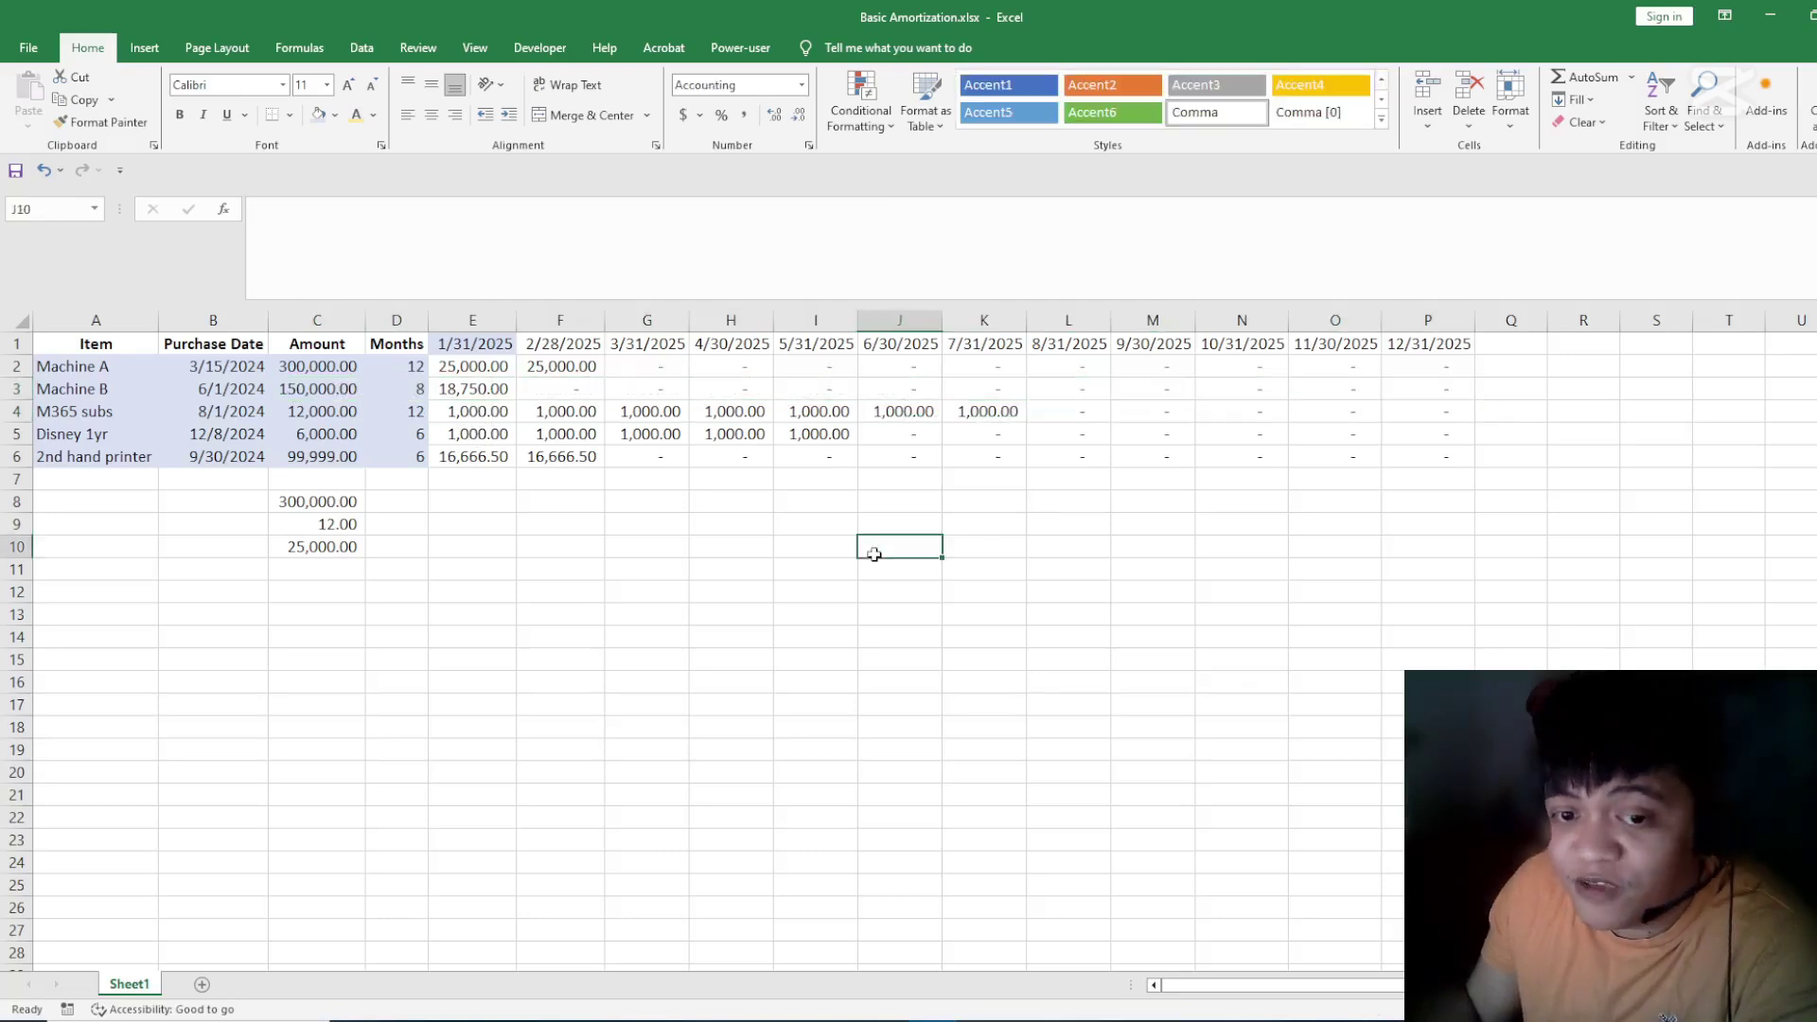
left_click(492, 508)
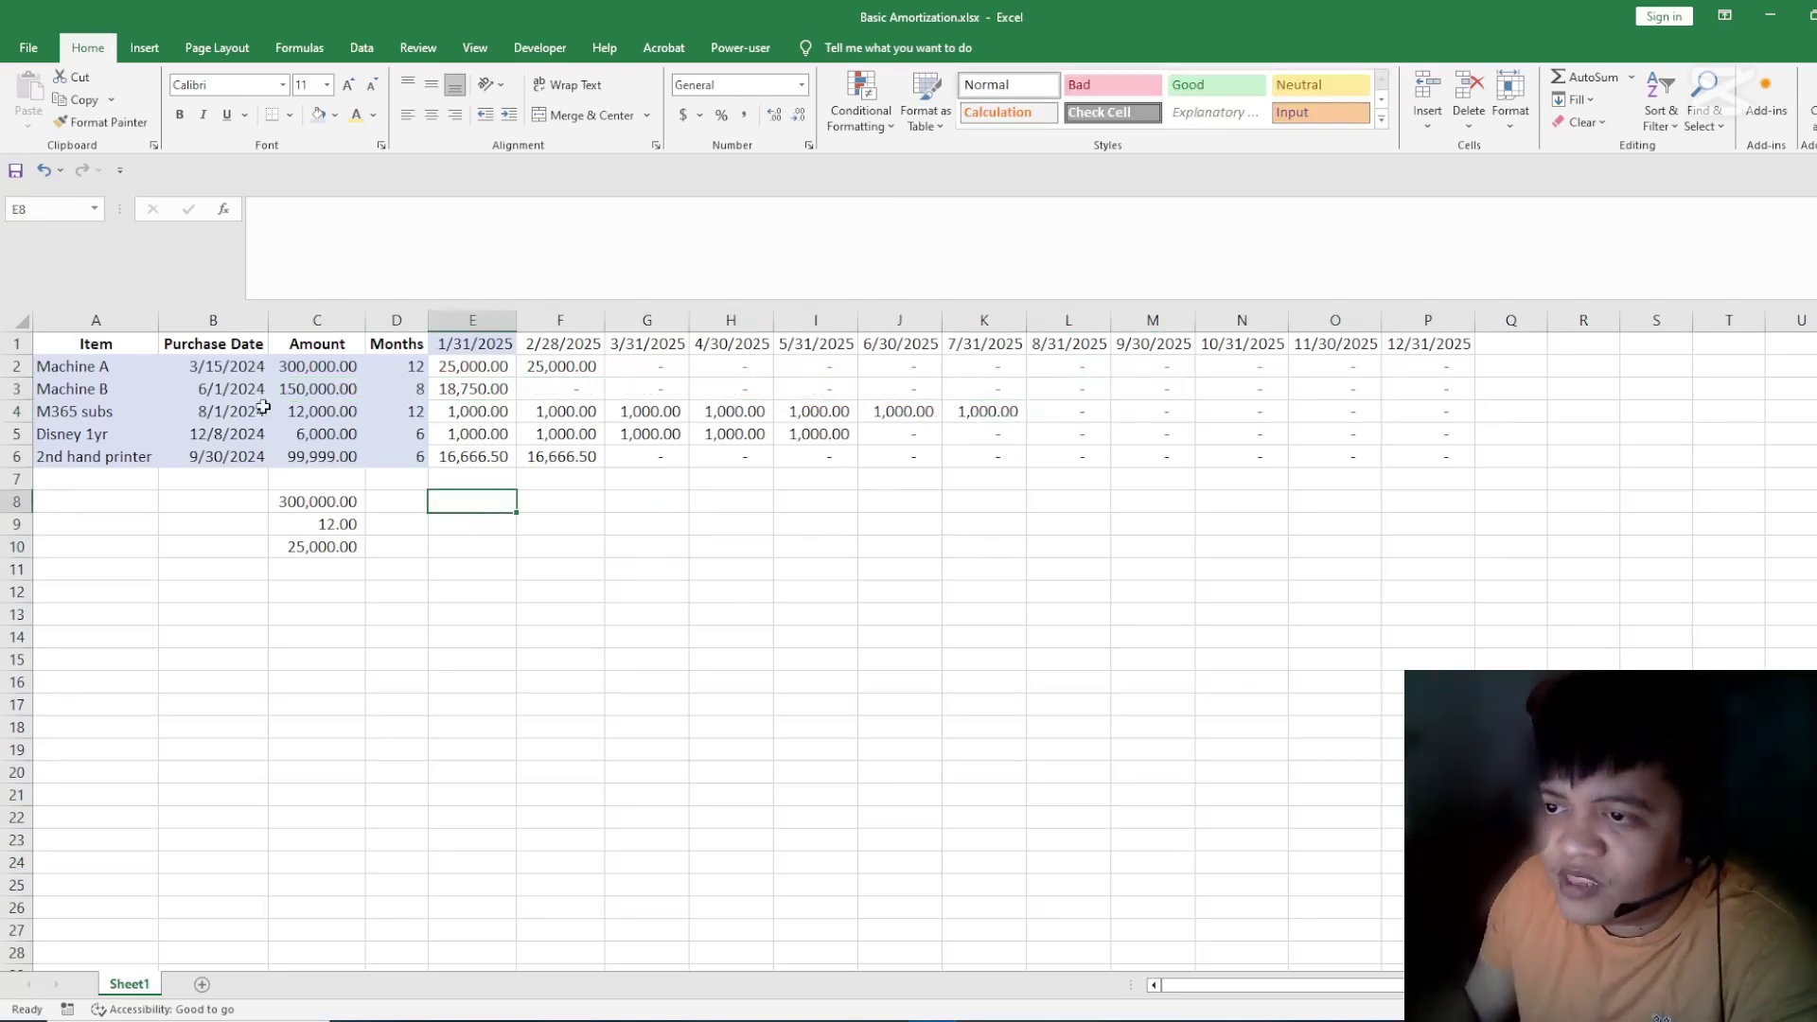
left_click_drag(233, 367, 240, 433)
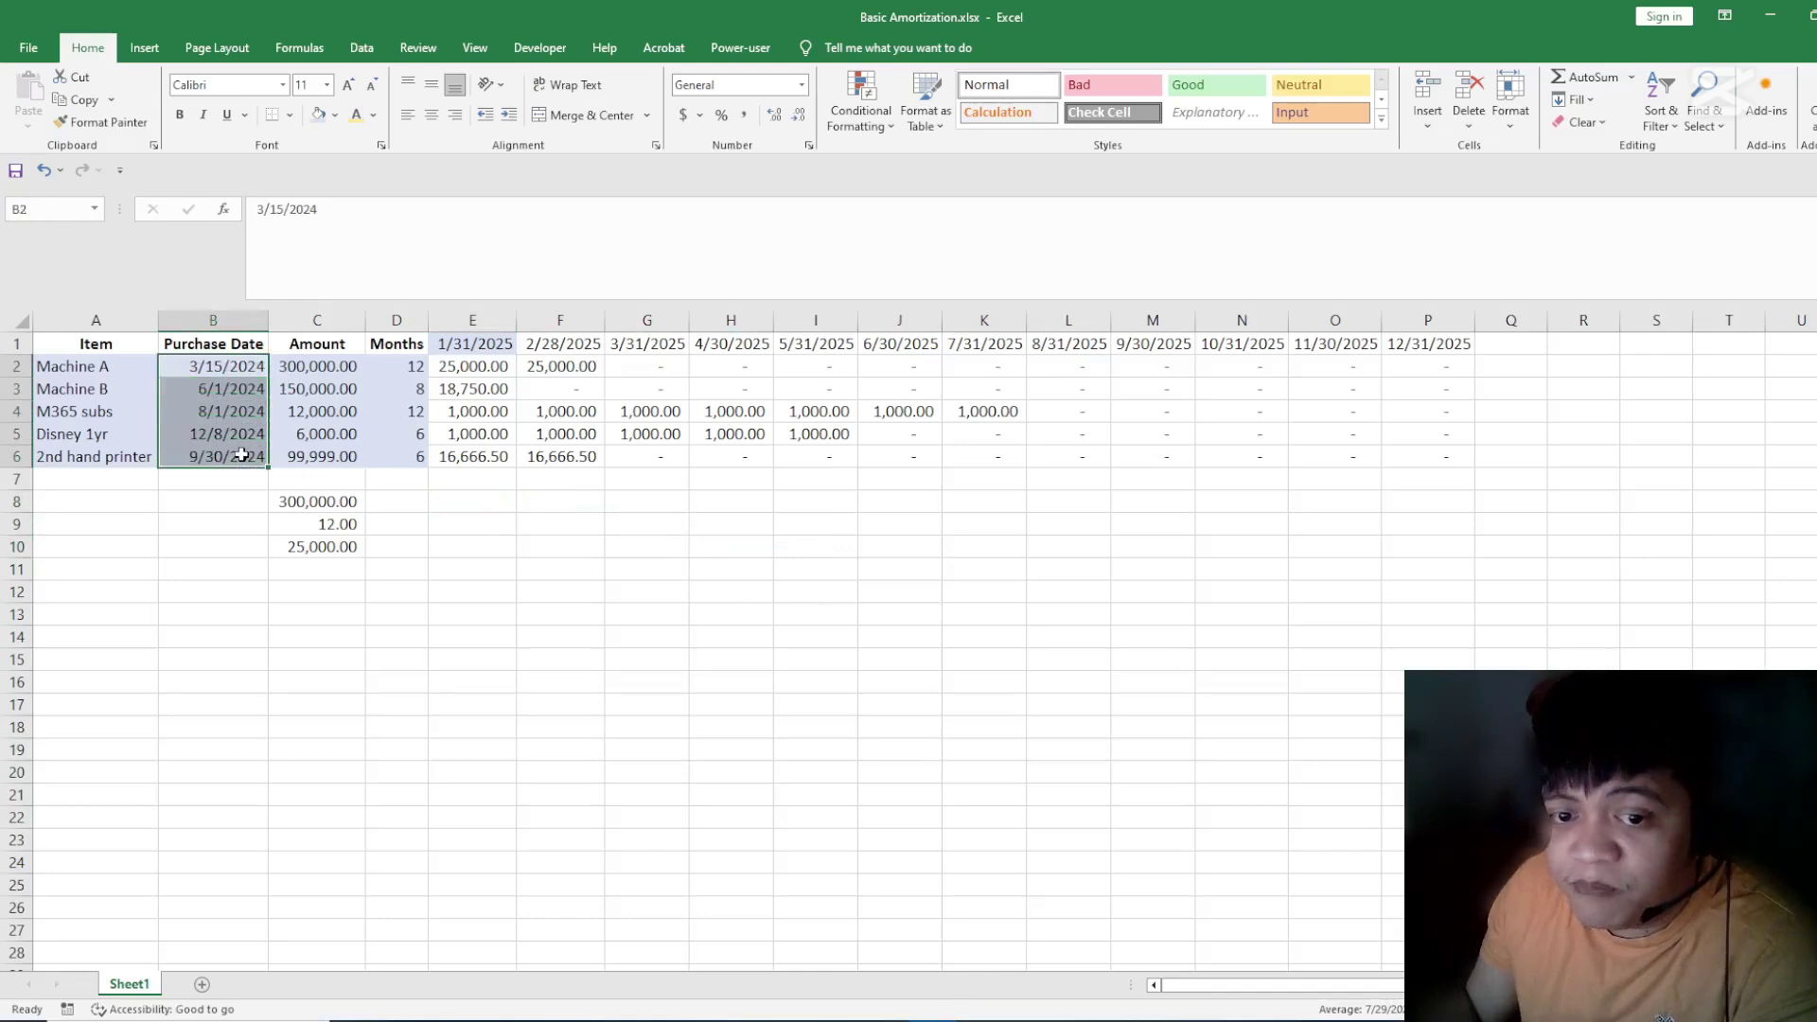
left_click(246, 598)
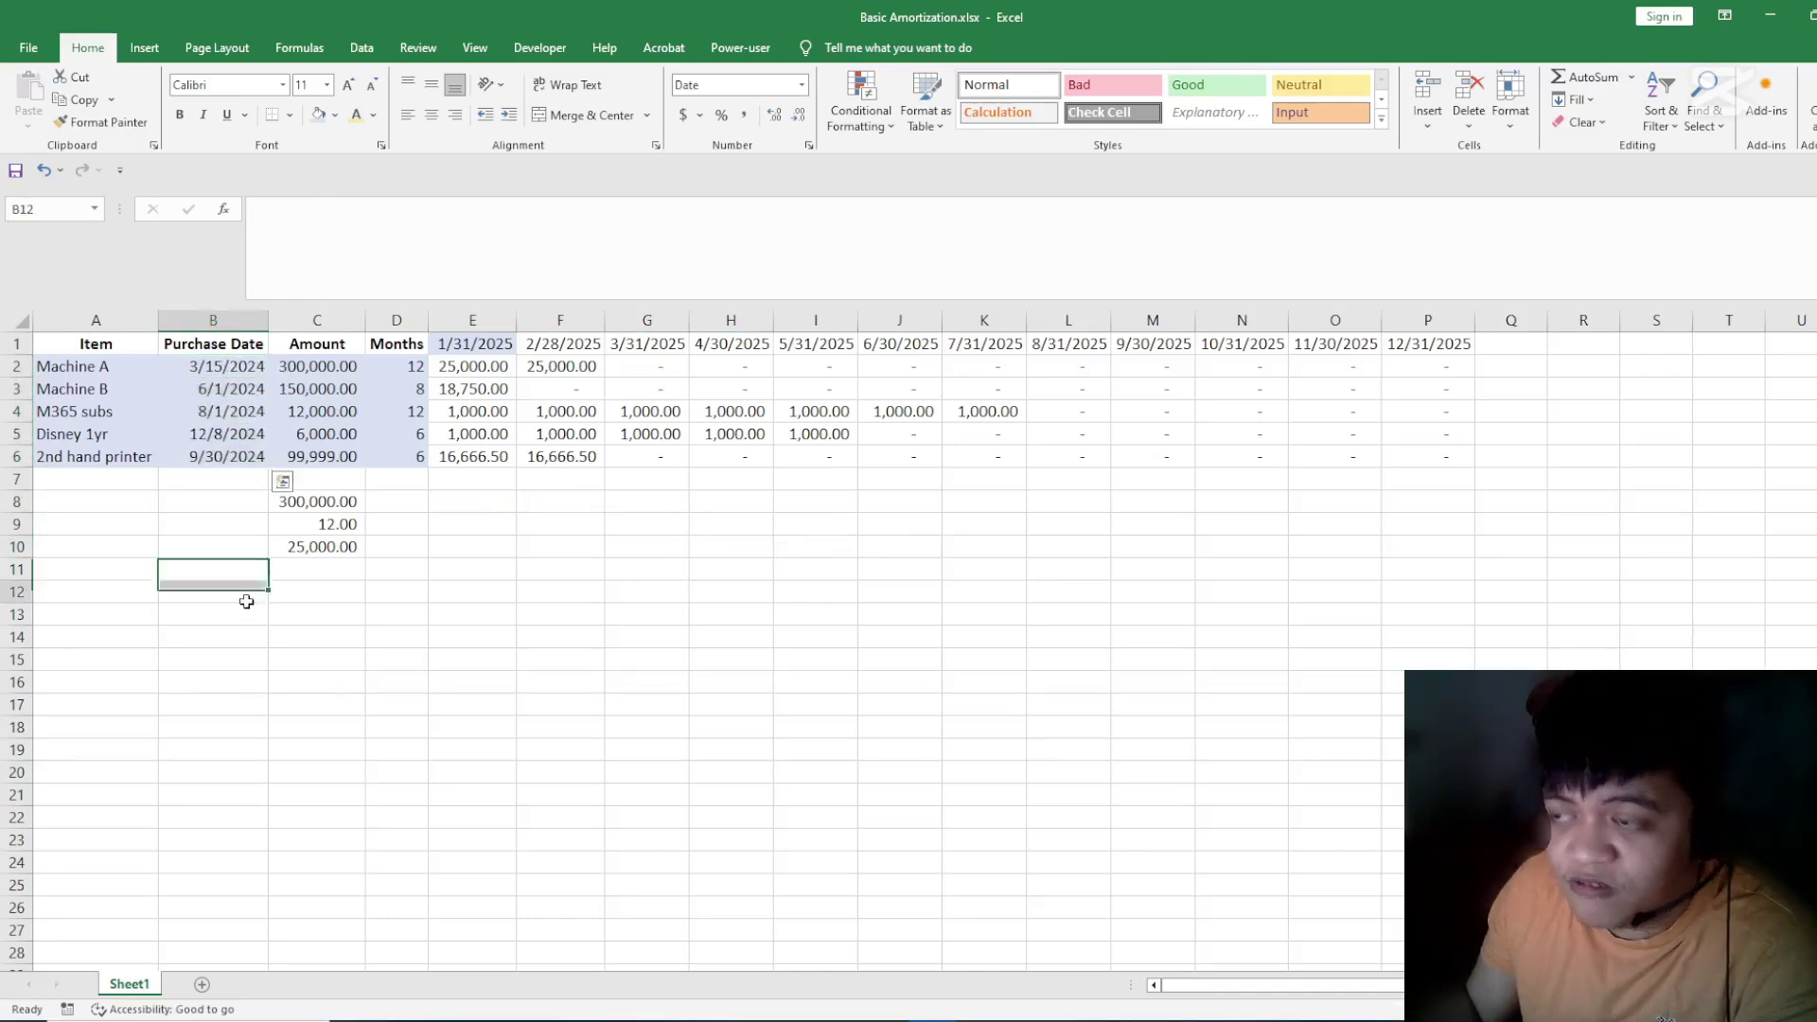
- Examine Machine A's monthly amortization against the sample calculation in C8:C10 and the IF/AND formula in E2
left_click_drag(471, 365, 1240, 366)
left_click_drag(344, 497, 347, 553)
left_click(356, 503)
left_click(487, 367)
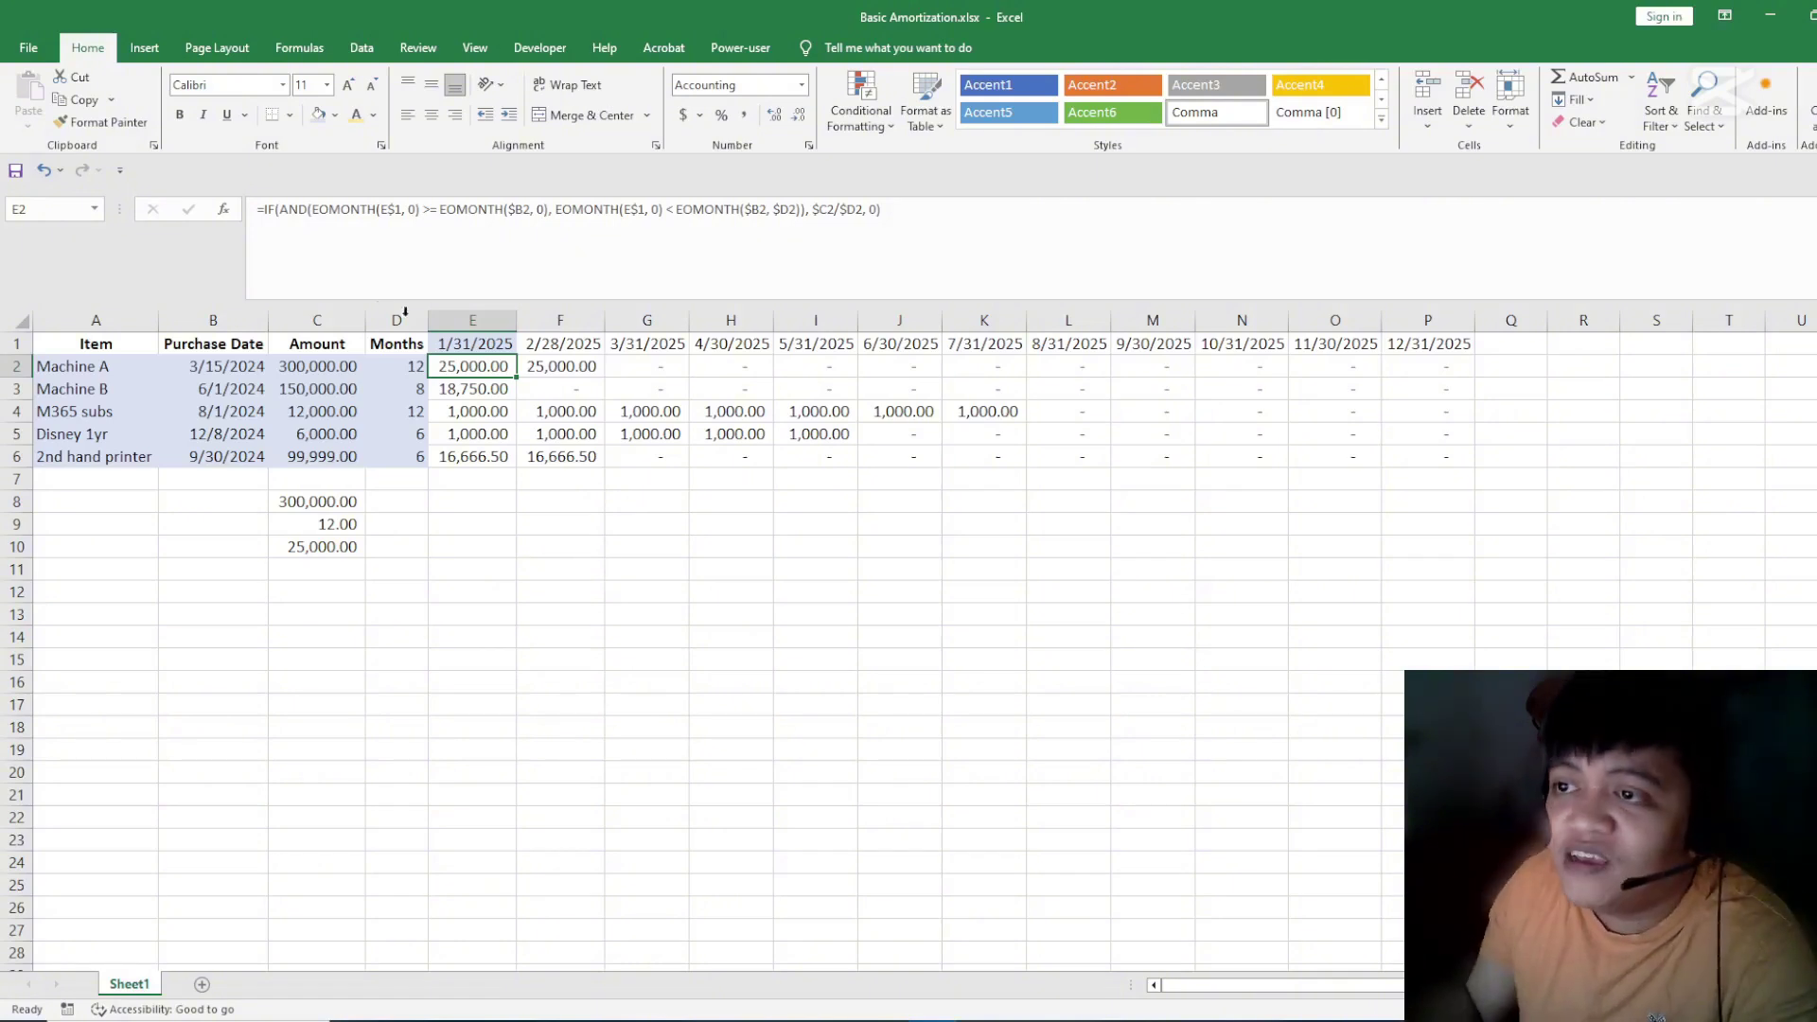
left_click(300, 208)
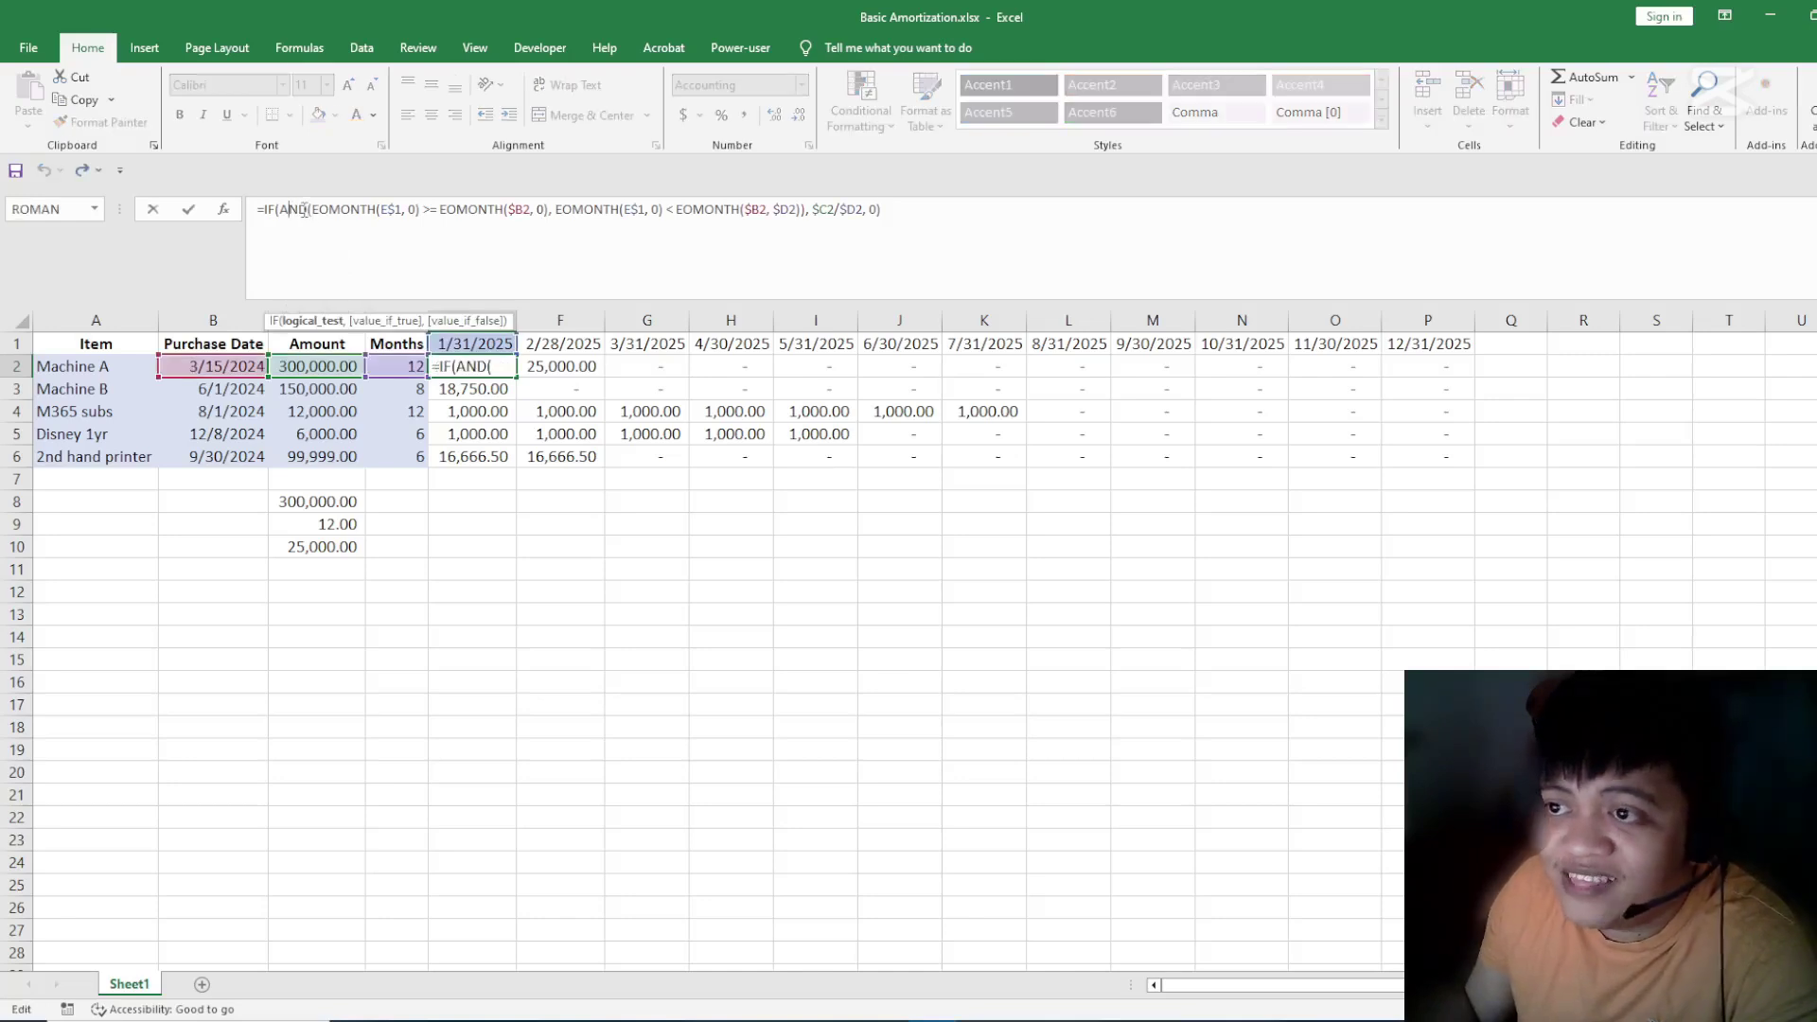
key("Escape")
- Clear the sample calculation in C7:C11 and enter the labels AND in C9 and OR in C10
left_click_drag(312, 479, 337, 560)
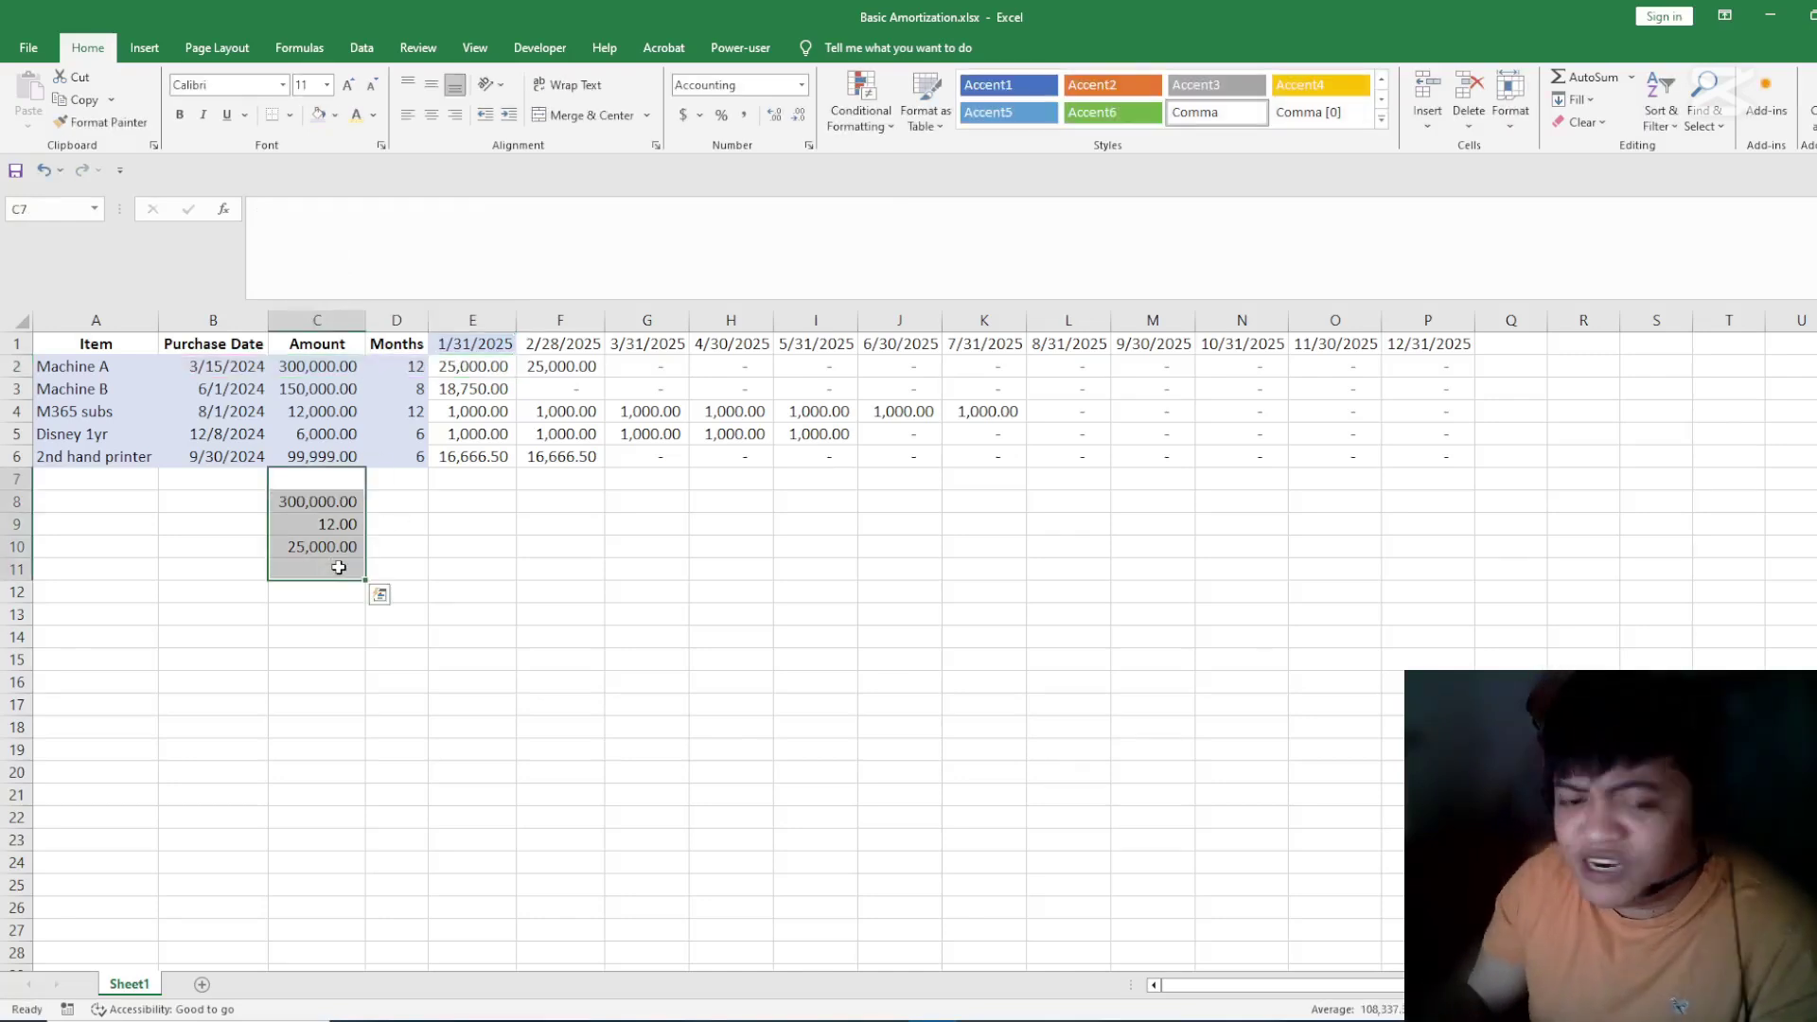
key("Delete")
left_click(310, 521)
type("AND")
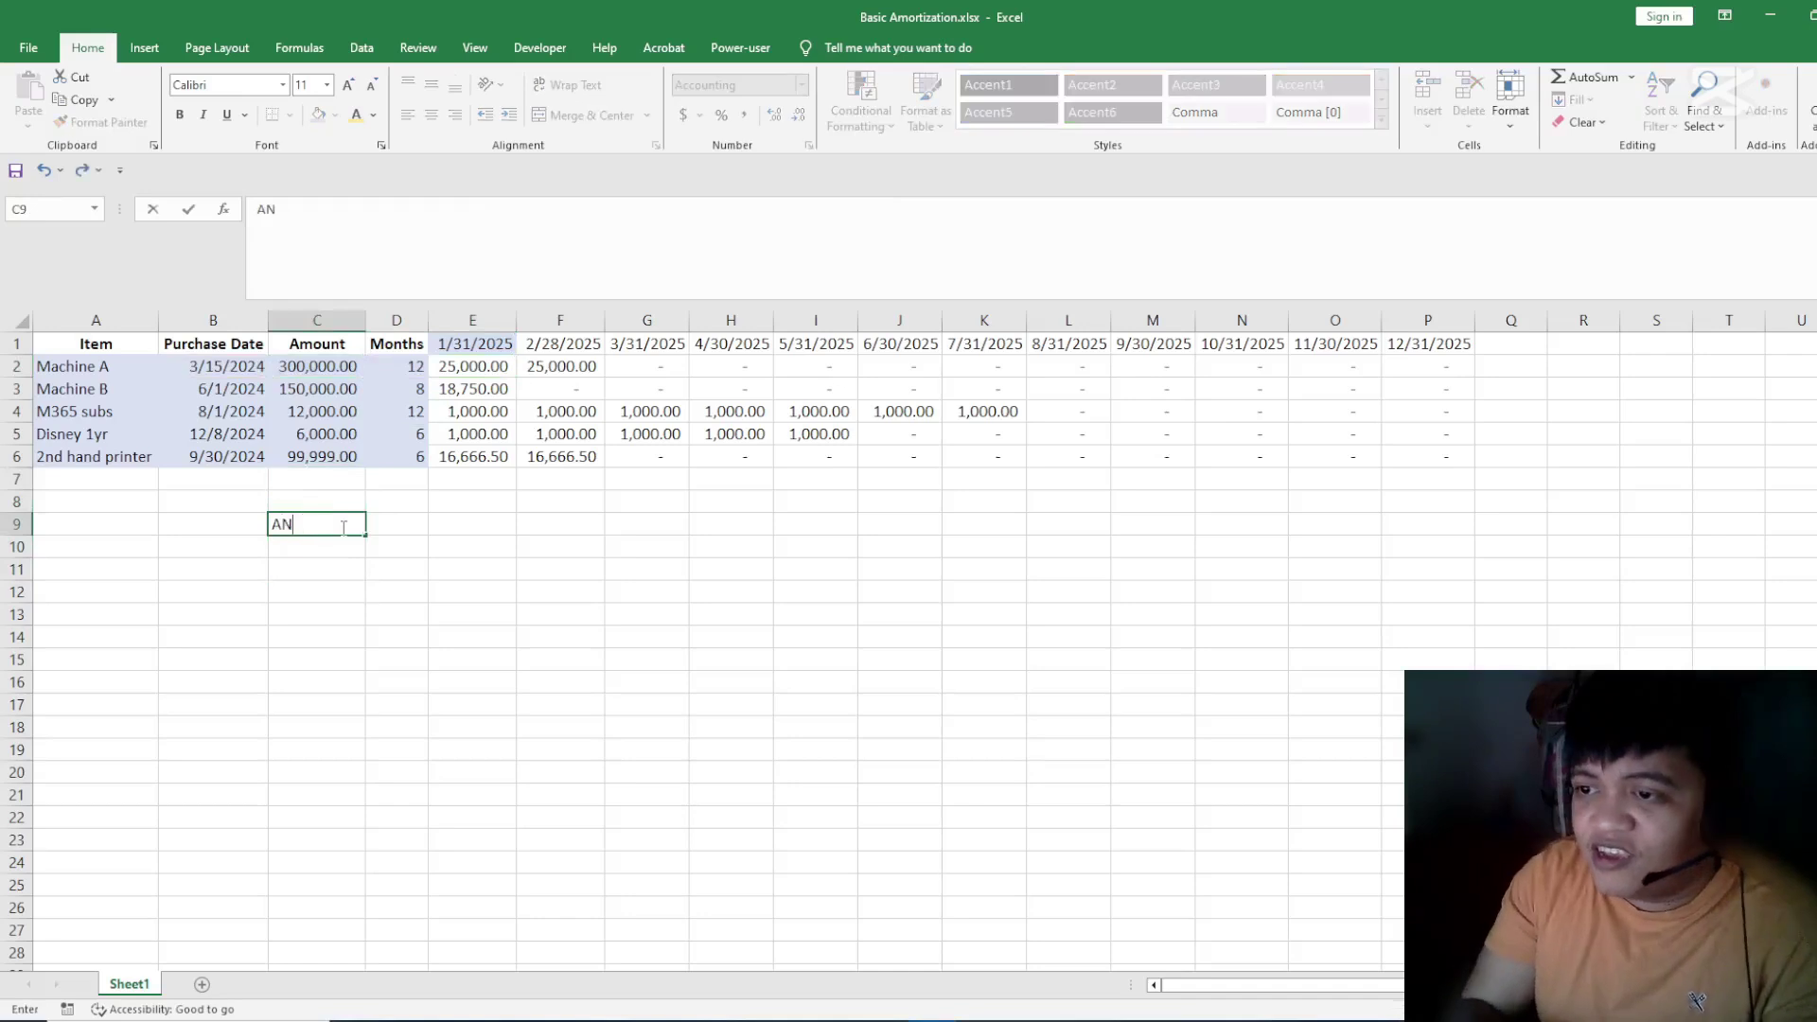
key("Return")
type("OR")
key("Return")
key("Up")
key("Up")
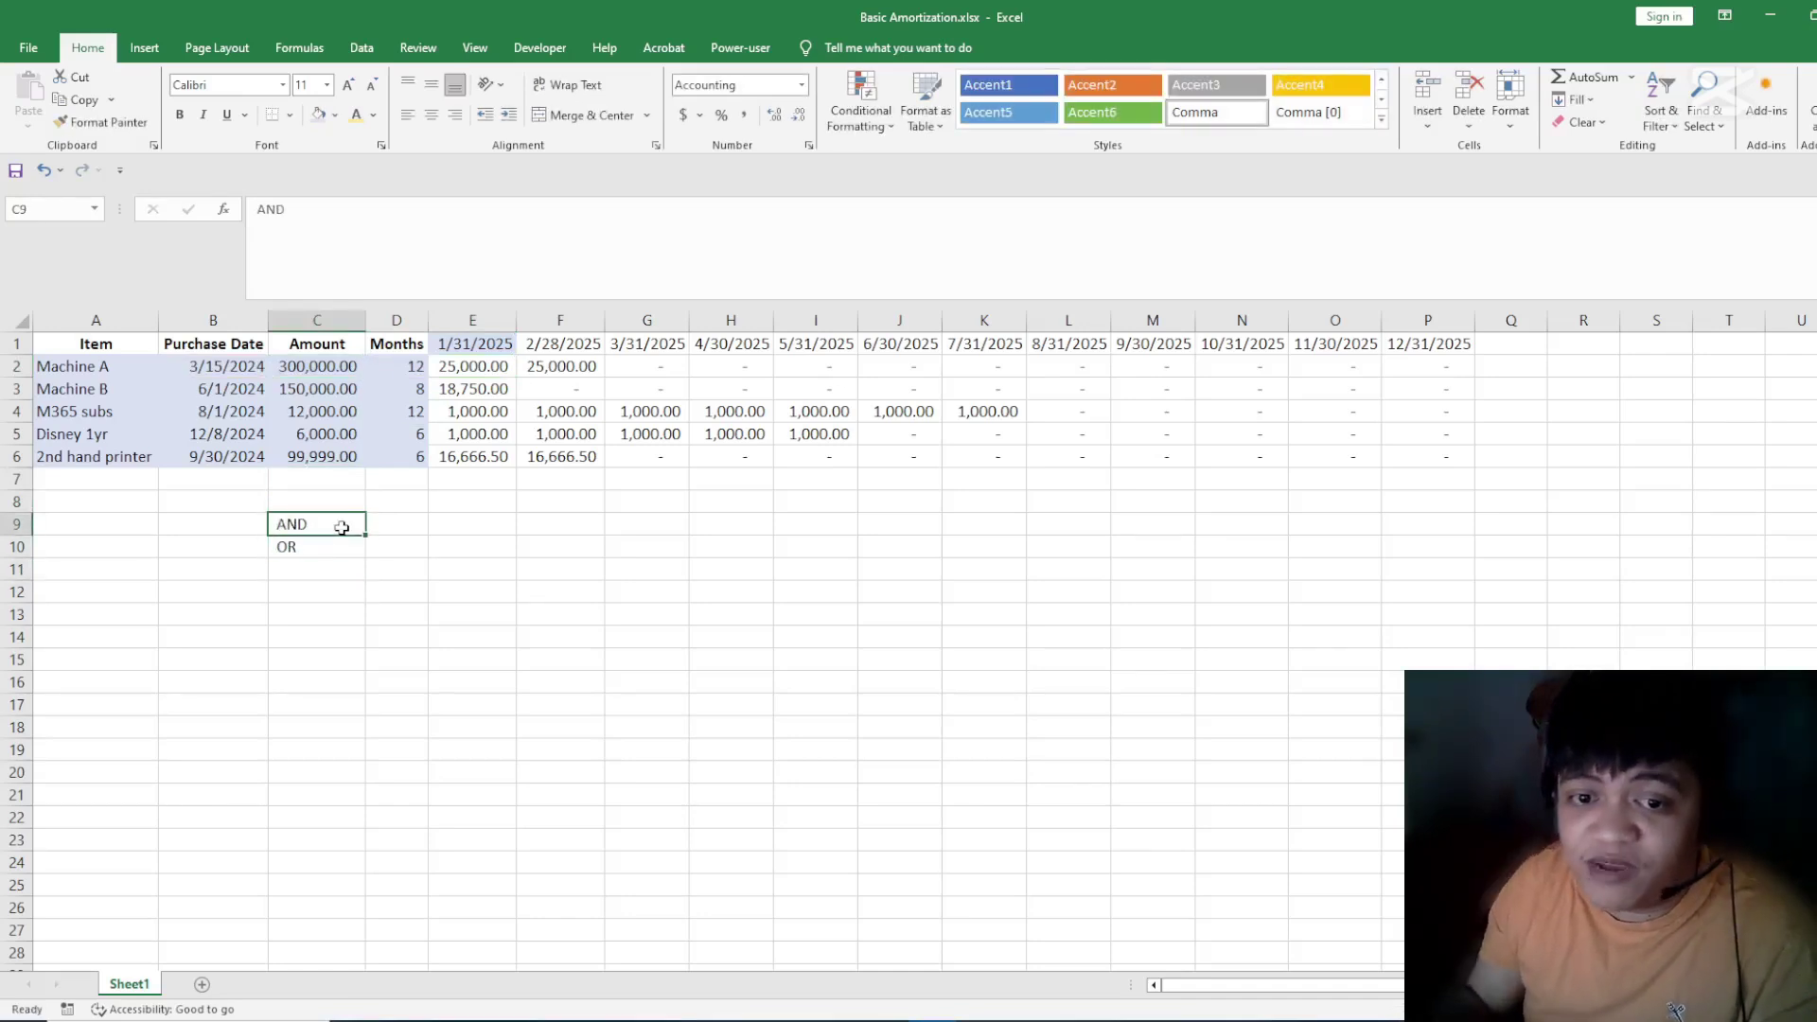
key("Right")
key("Right")
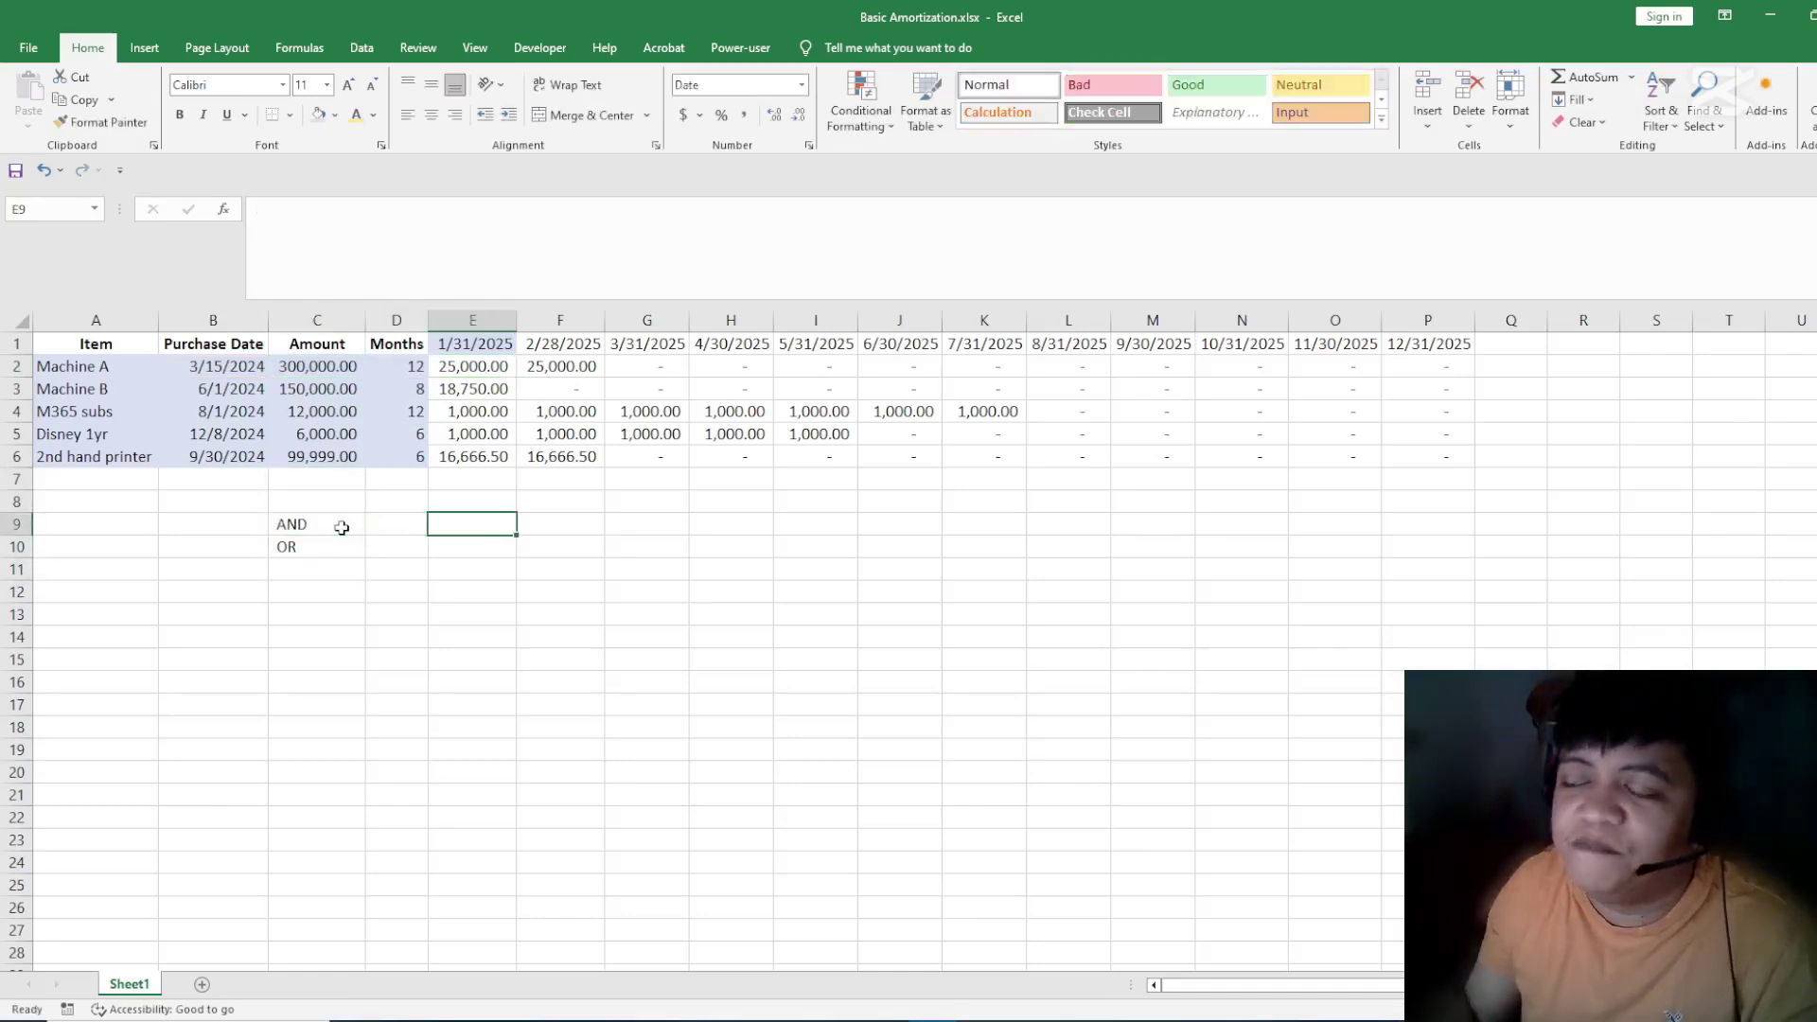
- Enter Condition 1 in D9 and Condition 2 in E9 beside the AND label
left_click(378, 520)
left_click(404, 500)
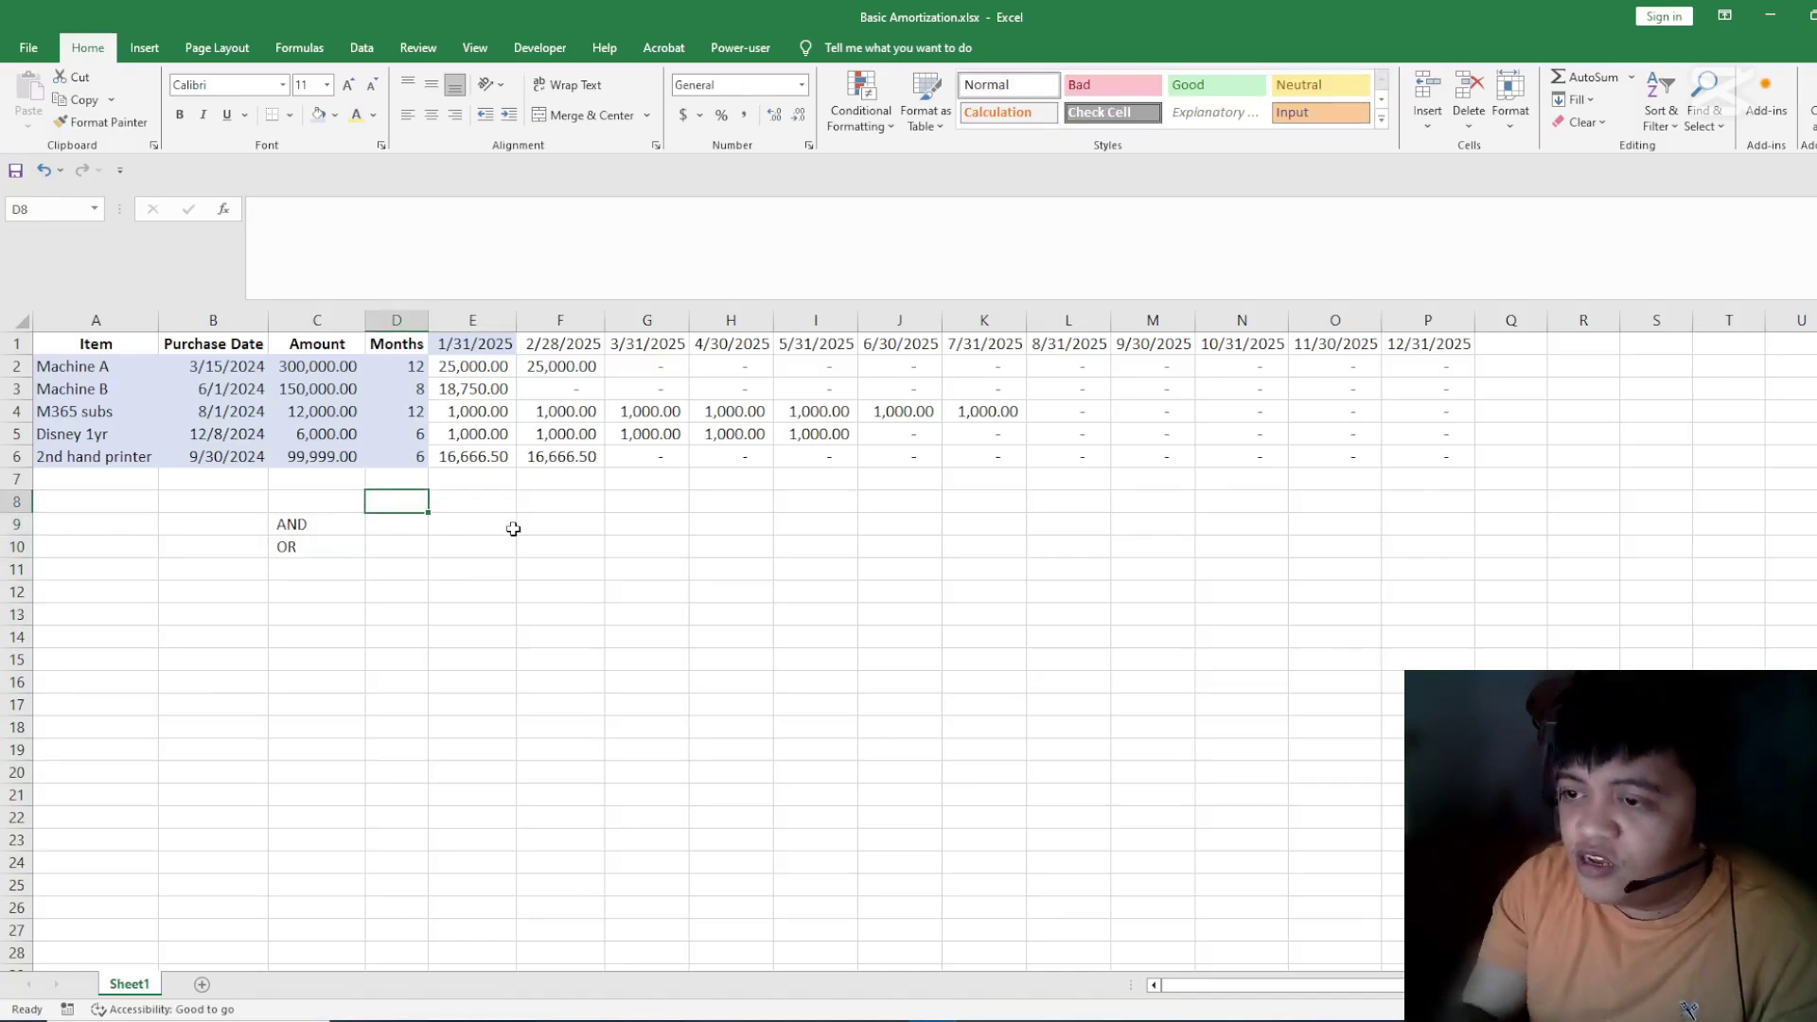
key("Down")
type("Condition")
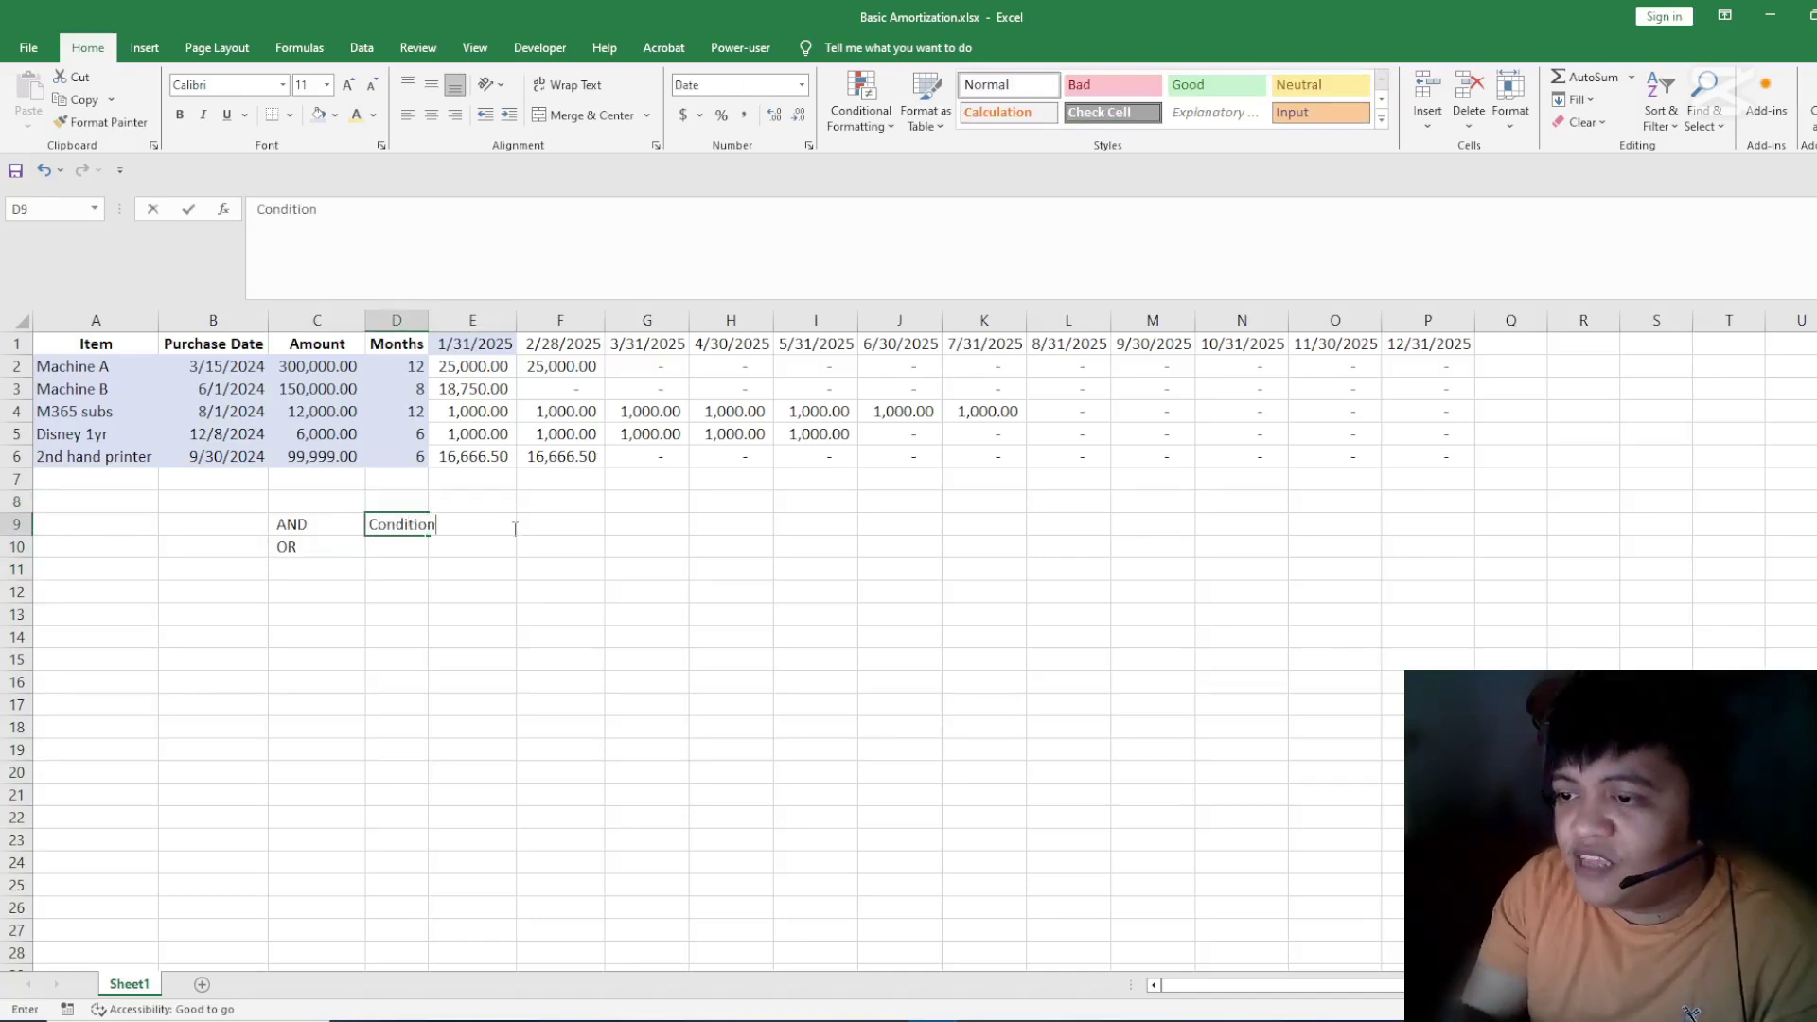
key("Return")
key("Up")
key("F2")
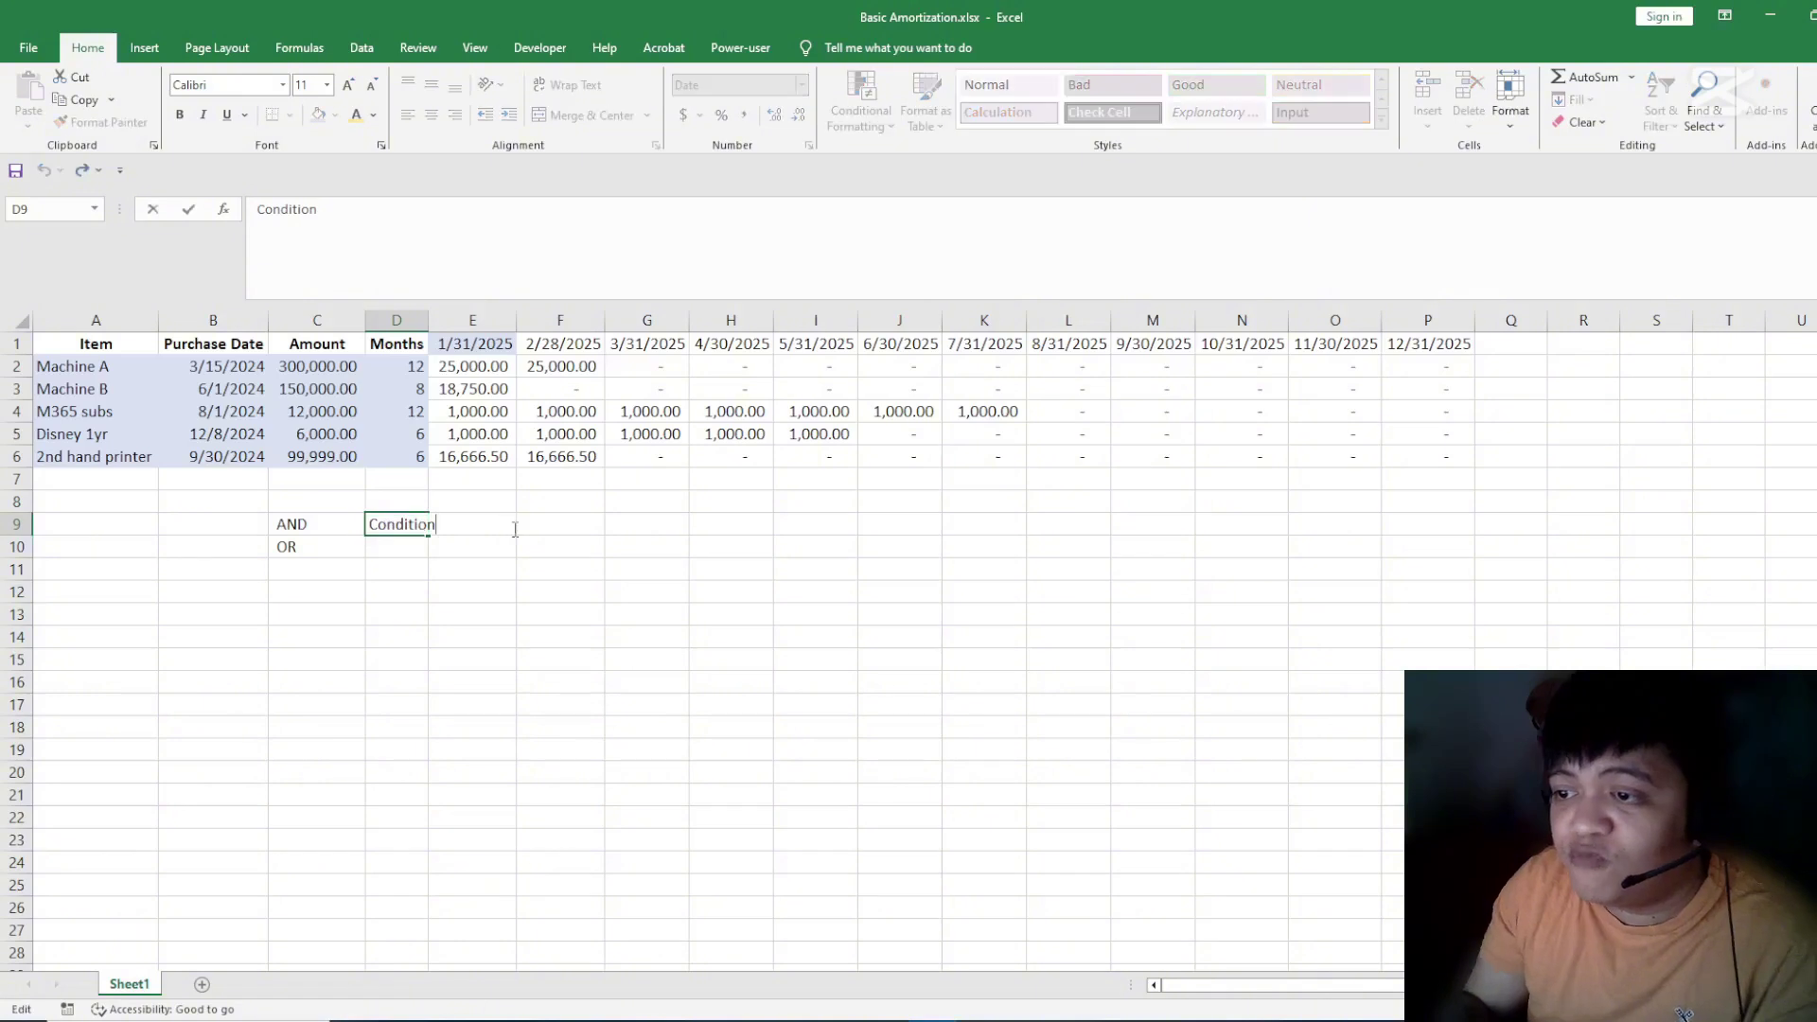
type("1")
key("Return")
key("Up")
key("Tab")
type("Condition 2")
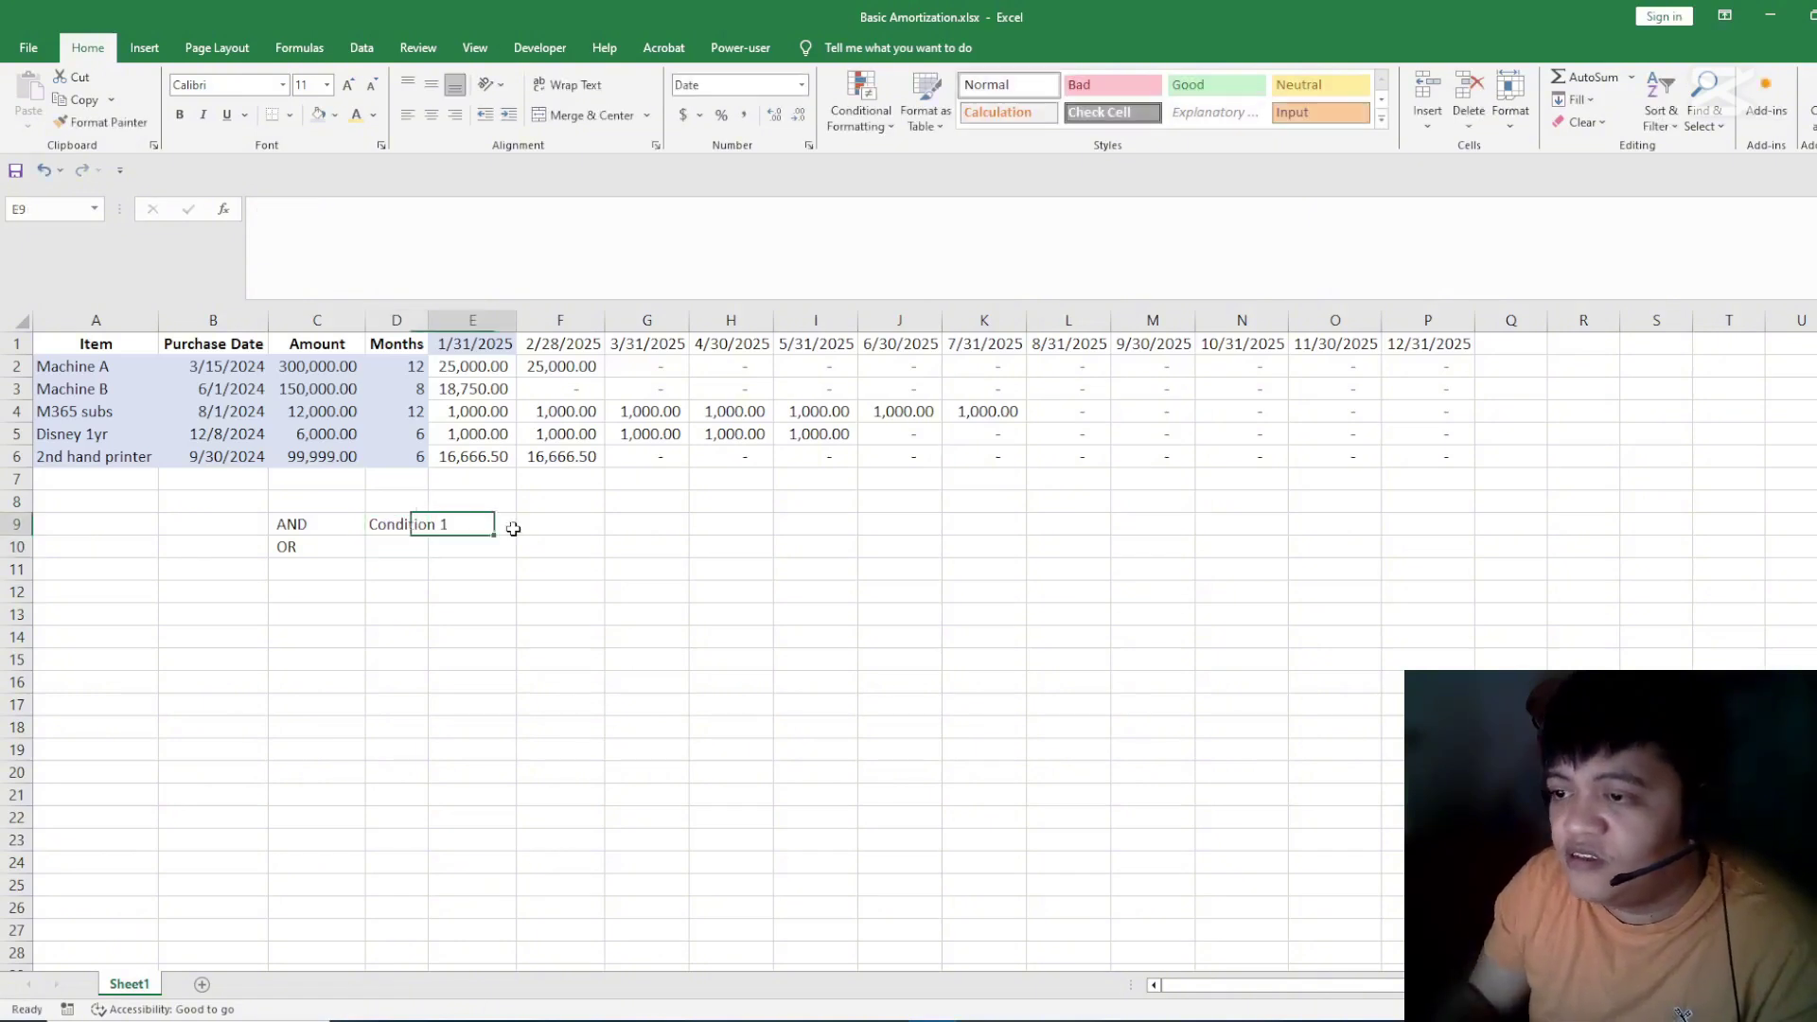
key("Return")
- Copy the two condition labels from D9:E9 into D10:E10 for the OR row
key("Up")
key("shift+Right")
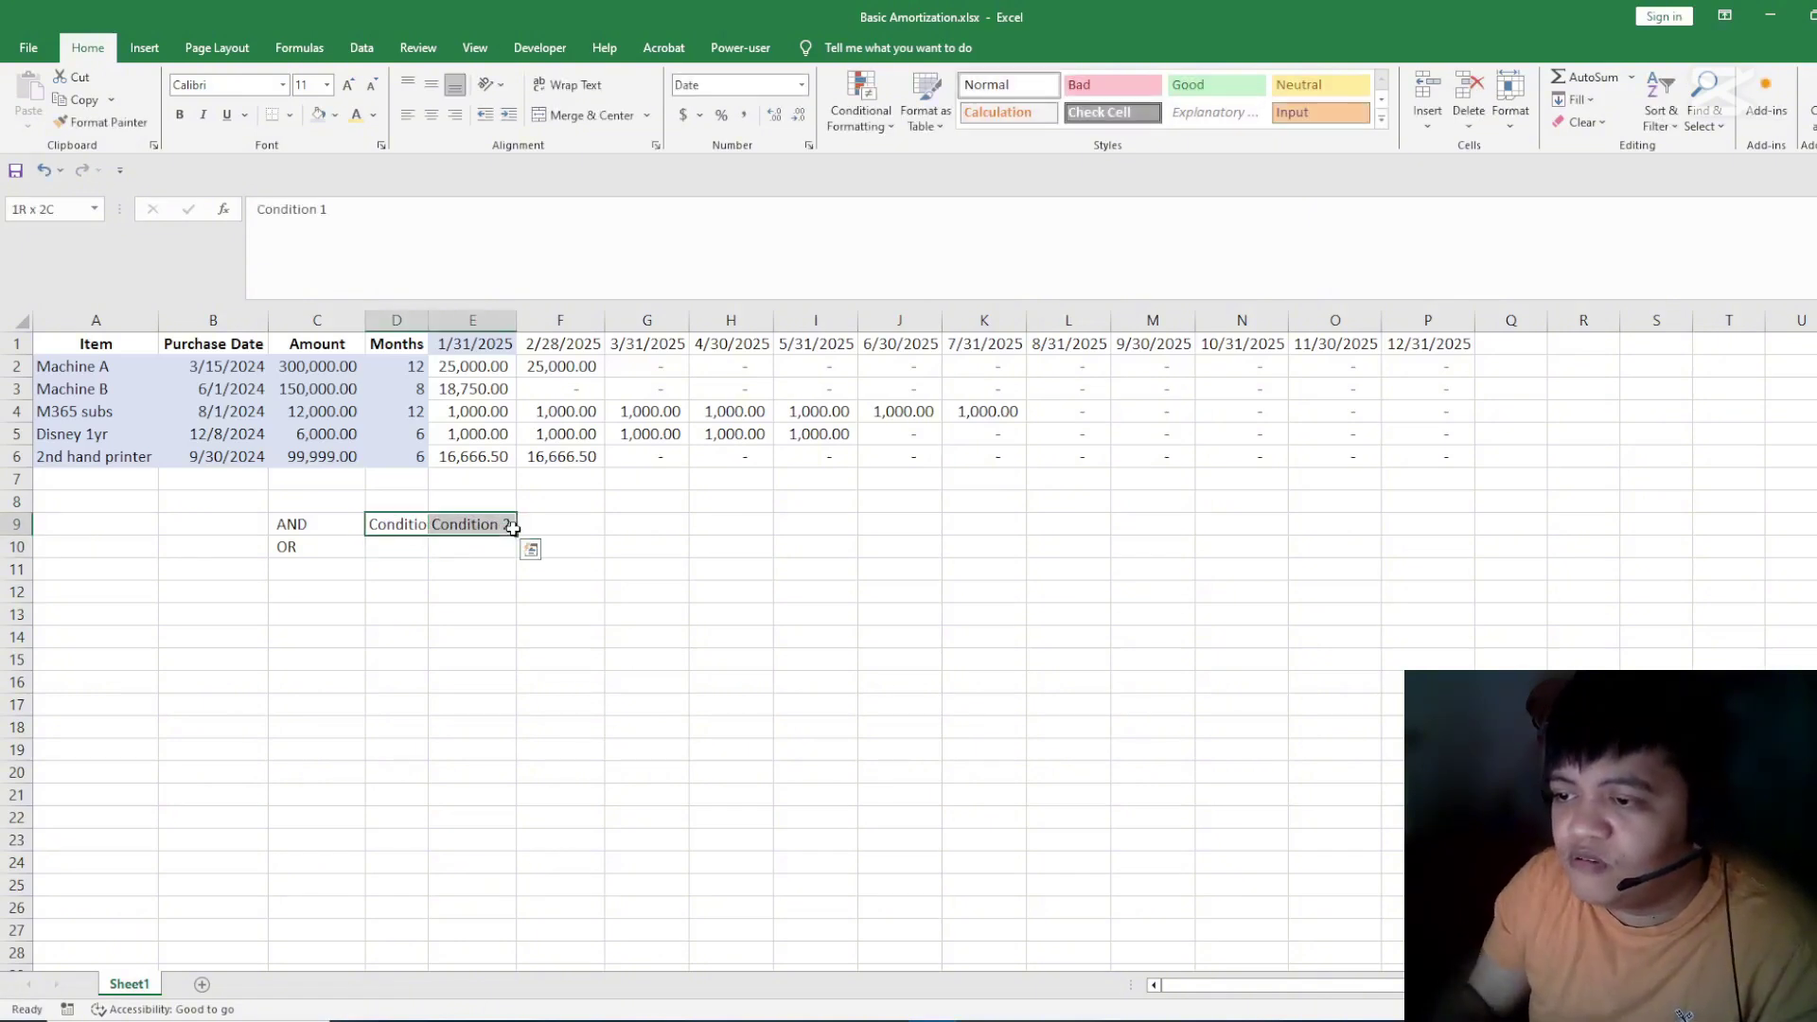
key("ctrl+c")
key("Down")
key("ctrl+v")
- Enter the heading 2 Satisfied in F8 above the condition rows
key("Up")
key("Up")
key("Right")
key("Right")
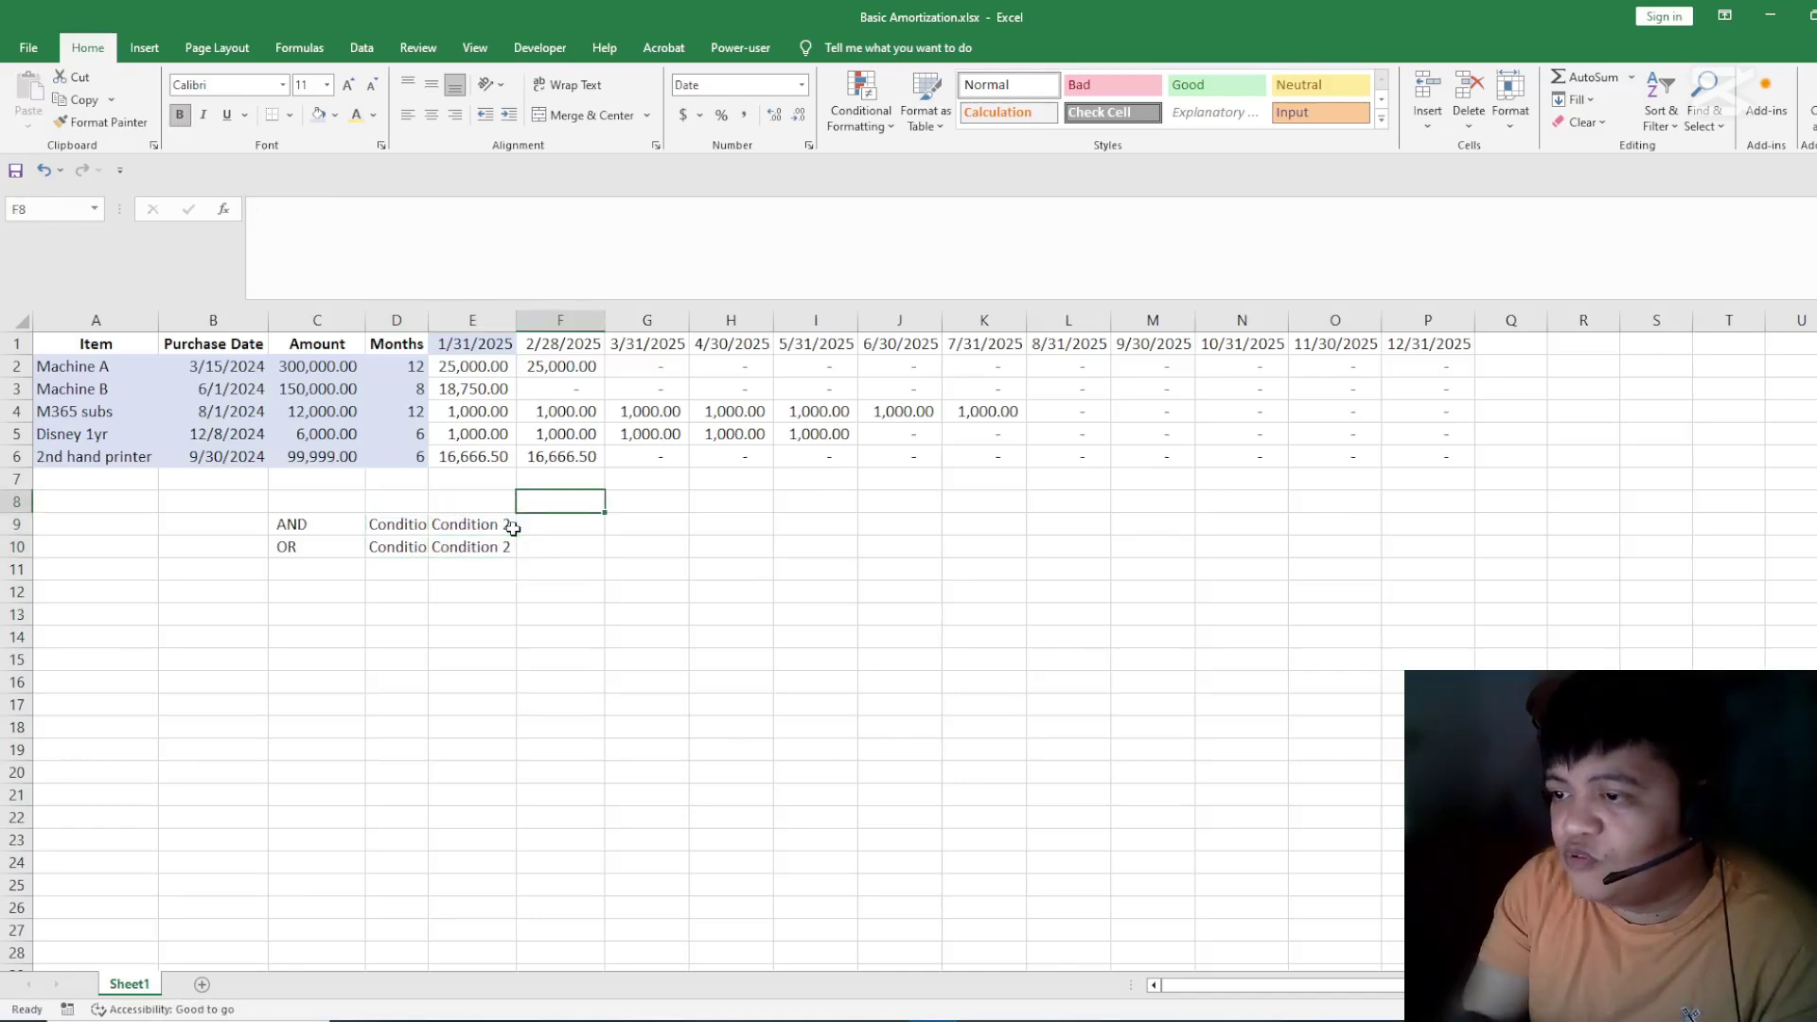
type("2 true")
key("Return")
key("Up")
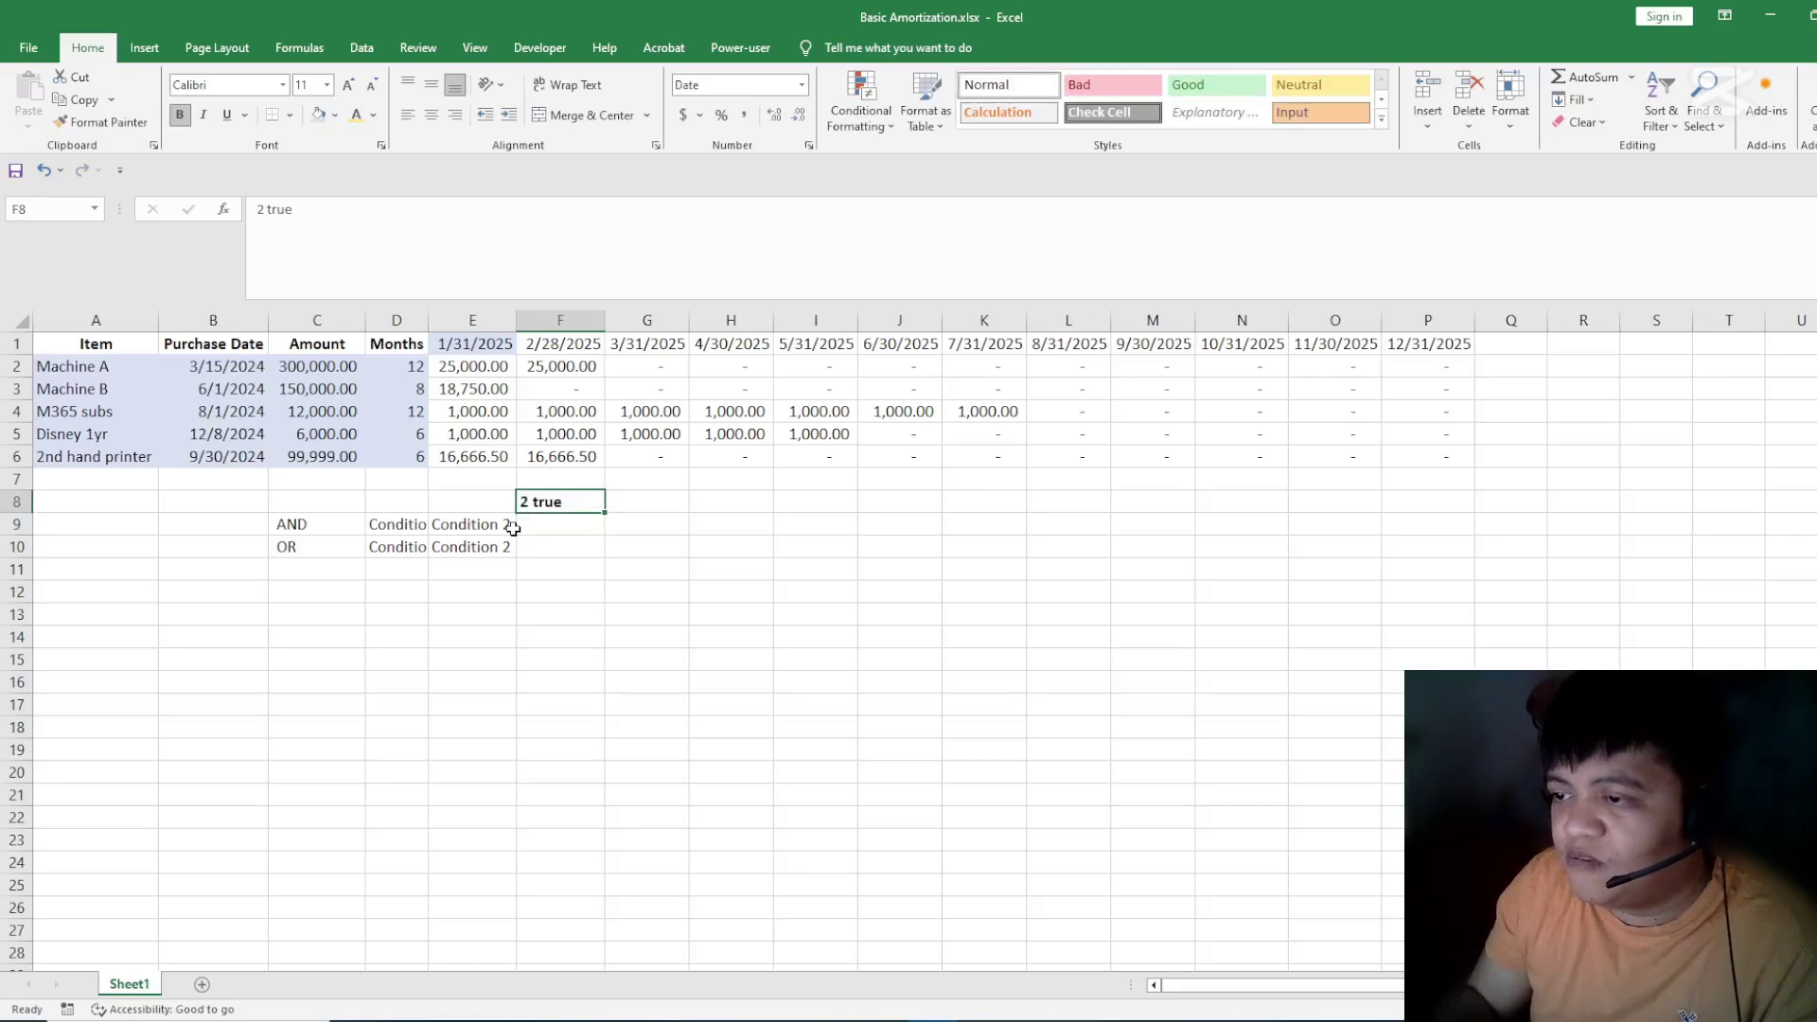
type("2 Satisf")
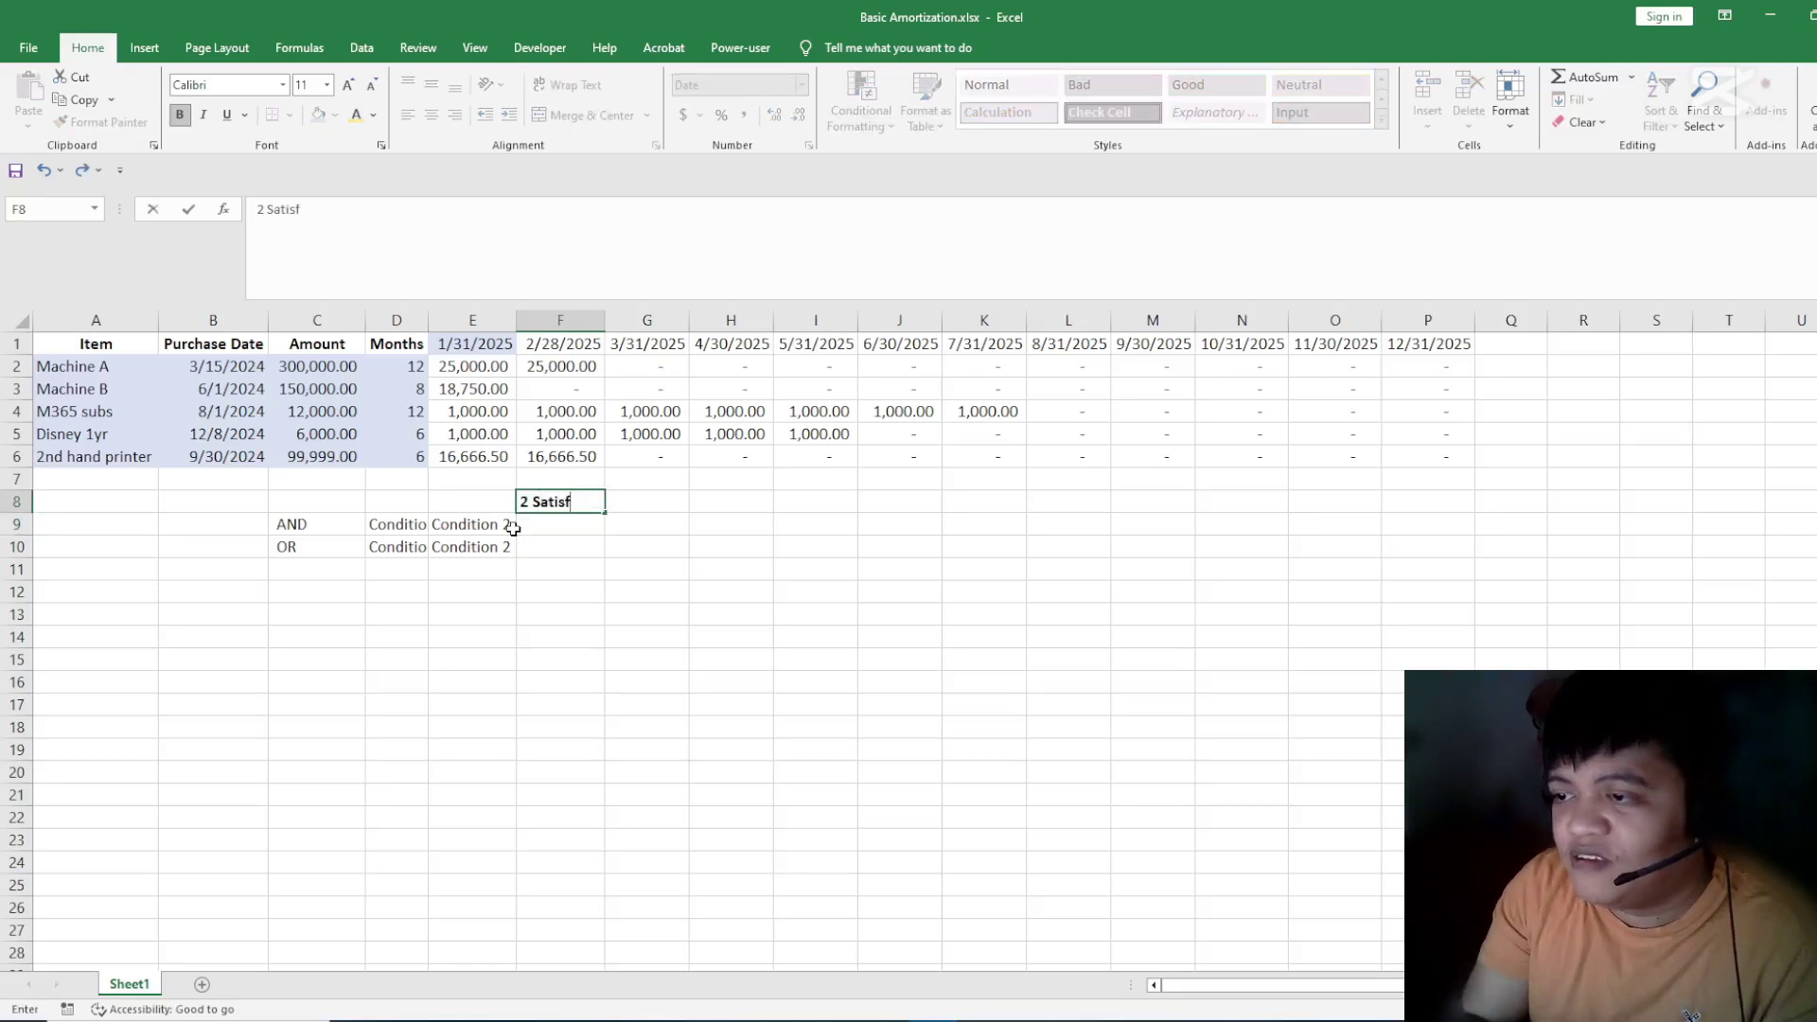
type("ied")
key("Tab")
- Enter the headings 1 satisfied in G8 and 0 satisfied in H8, and autofit the width of column D
type("1 sai")
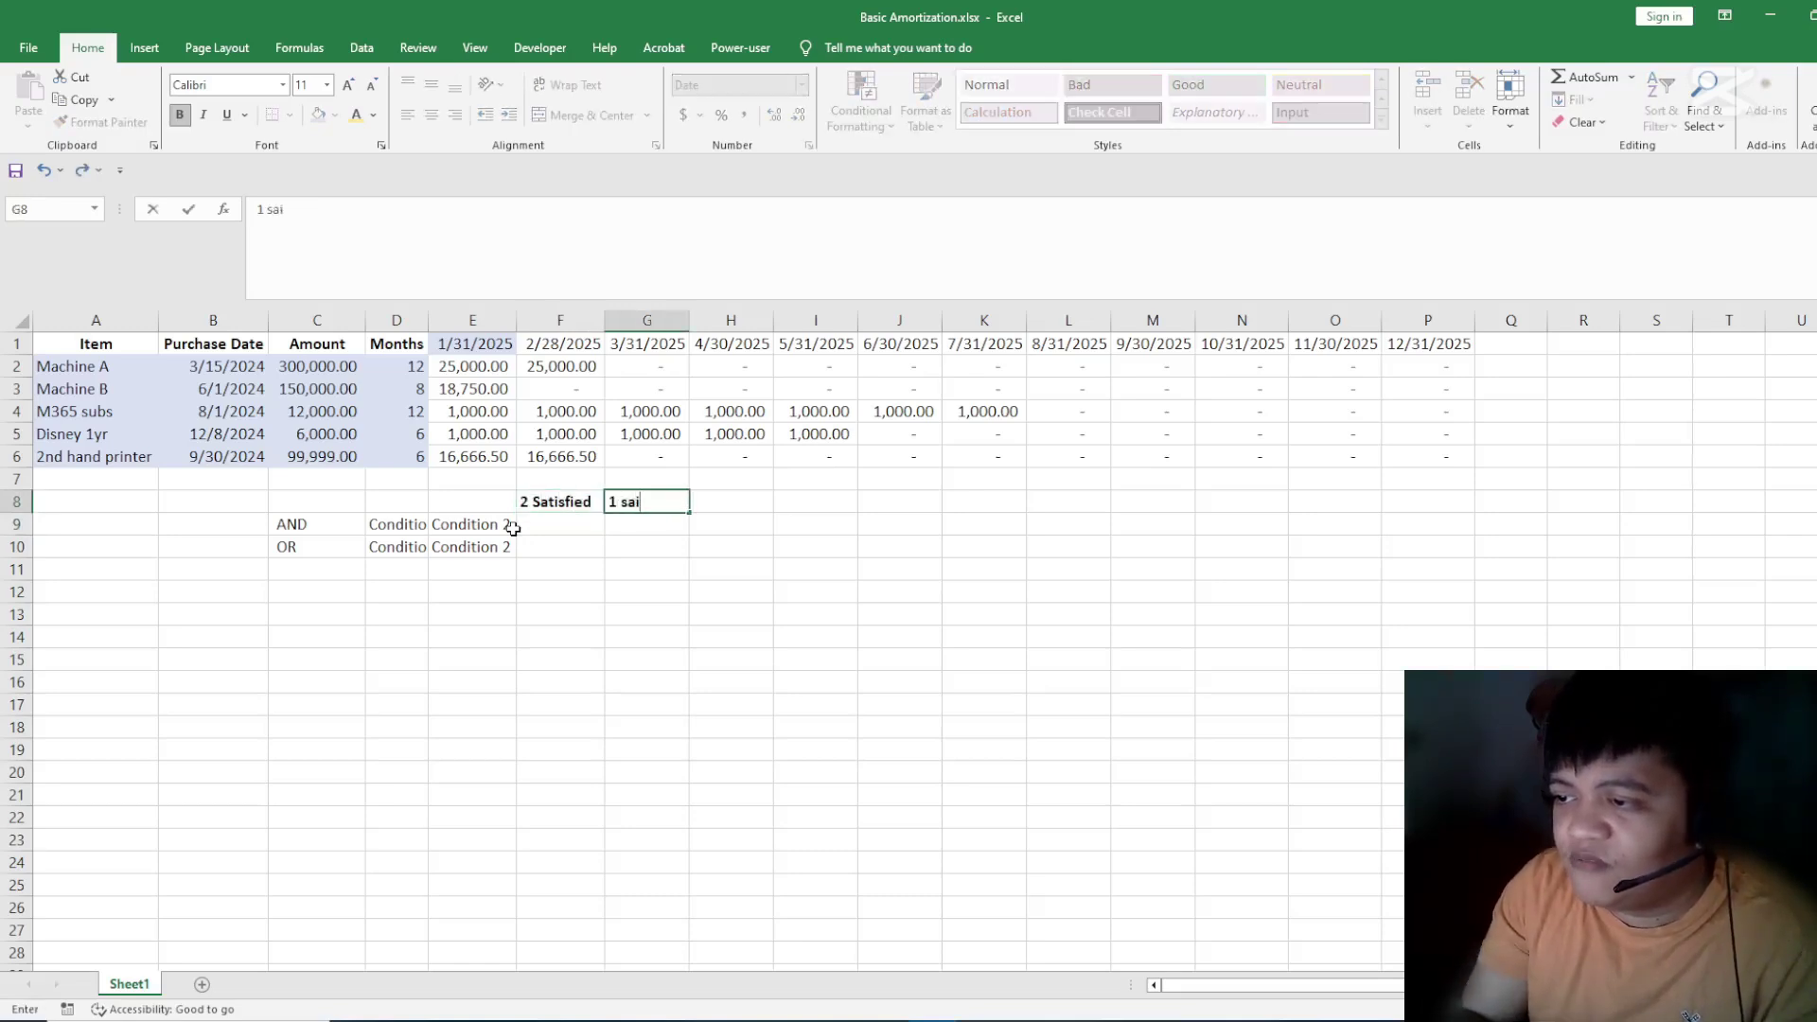
key("BackSpace")
type("tisfied")
key("Tab")
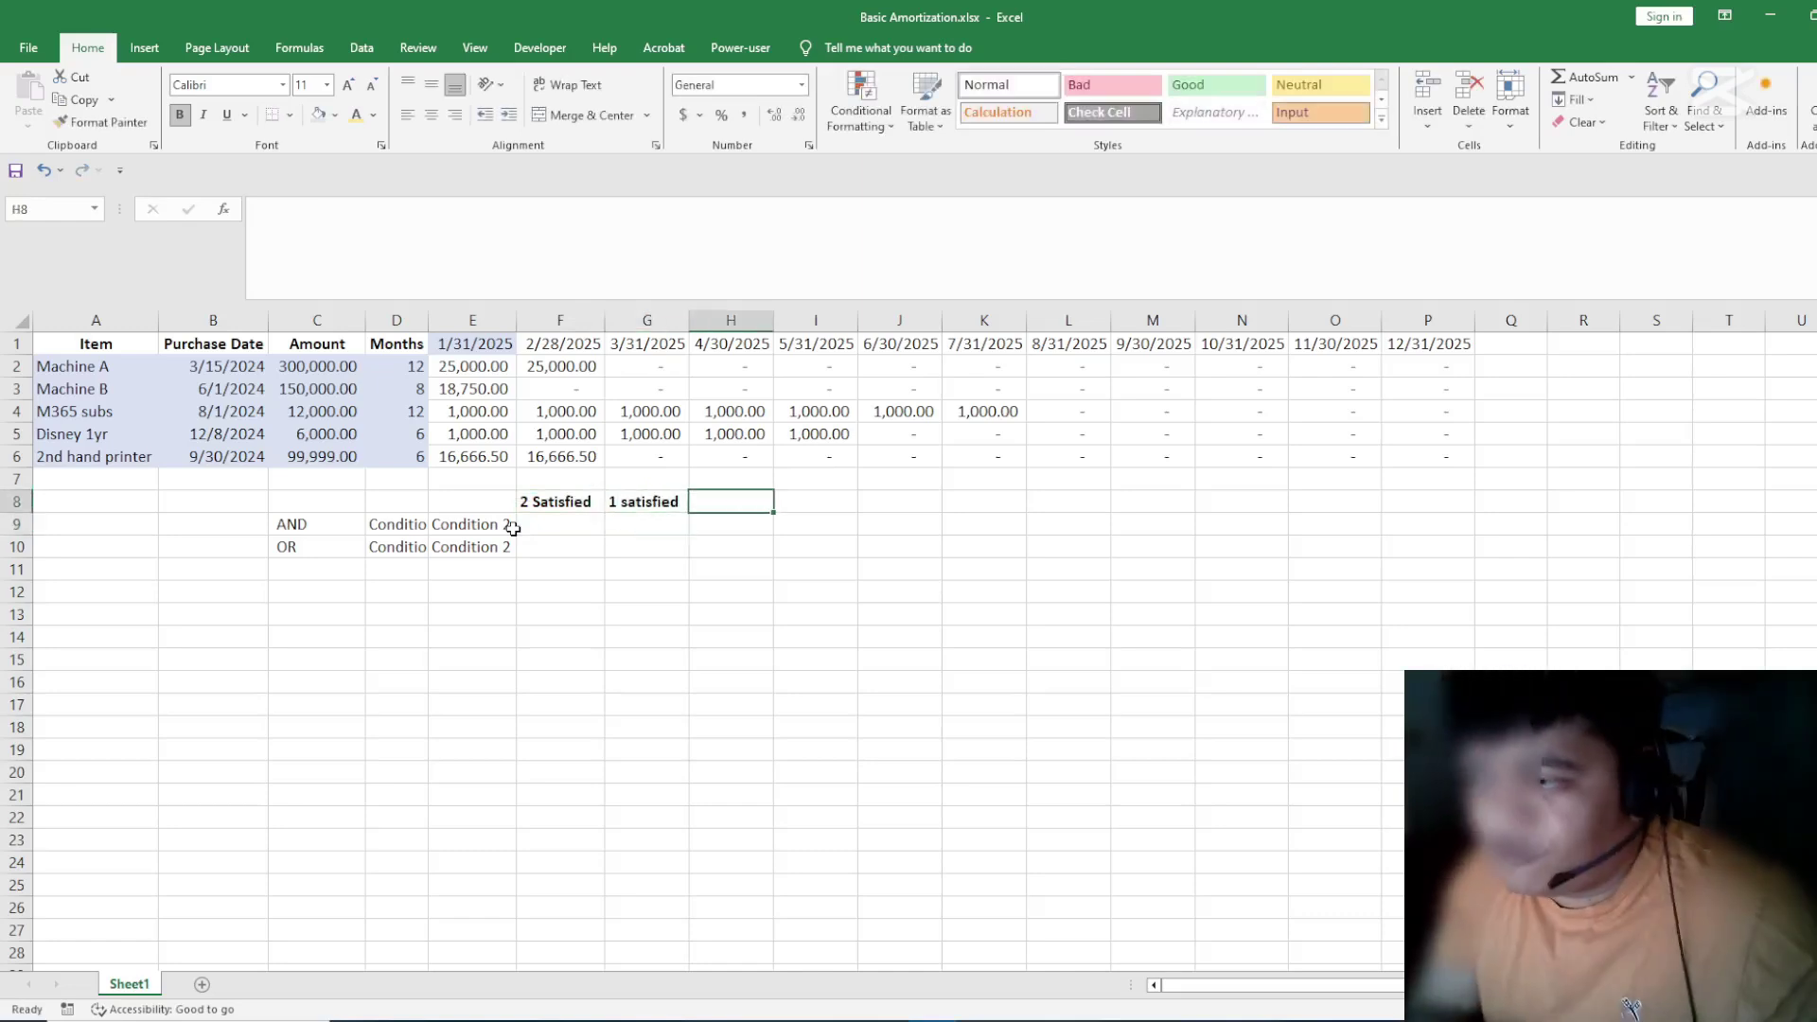
type("0 sta")
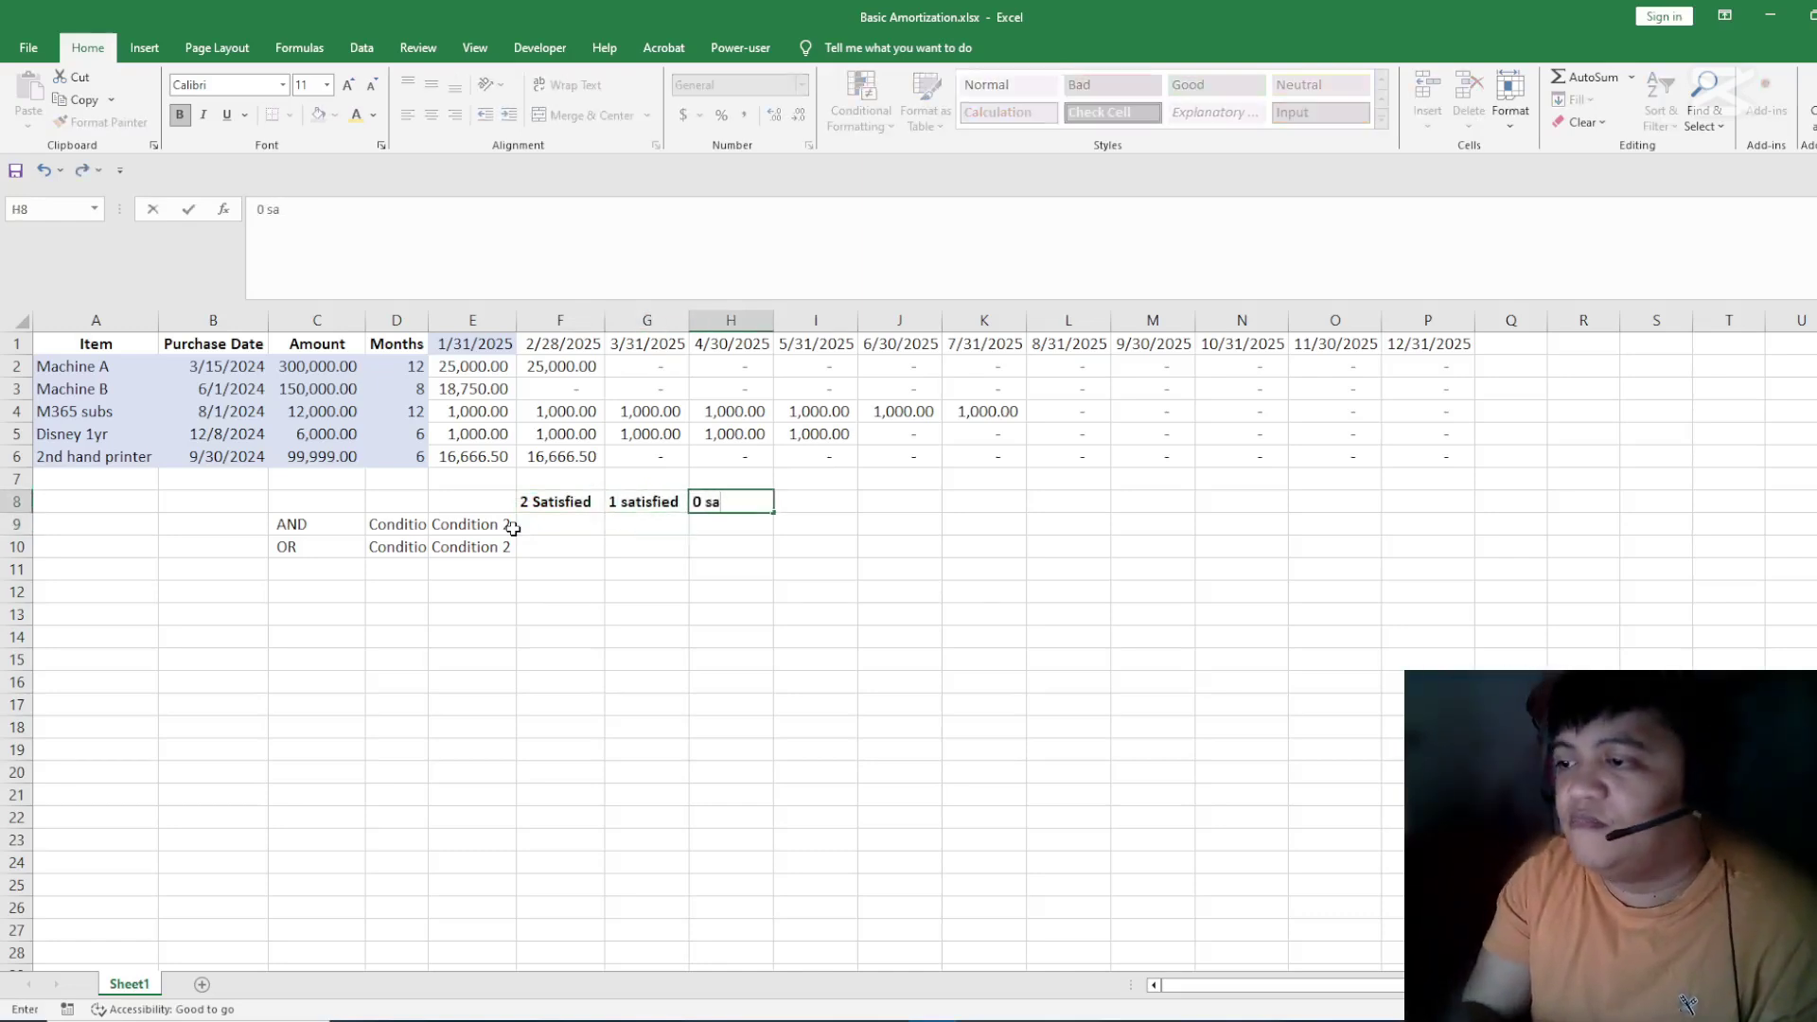
type("tisfied")
key("Return")
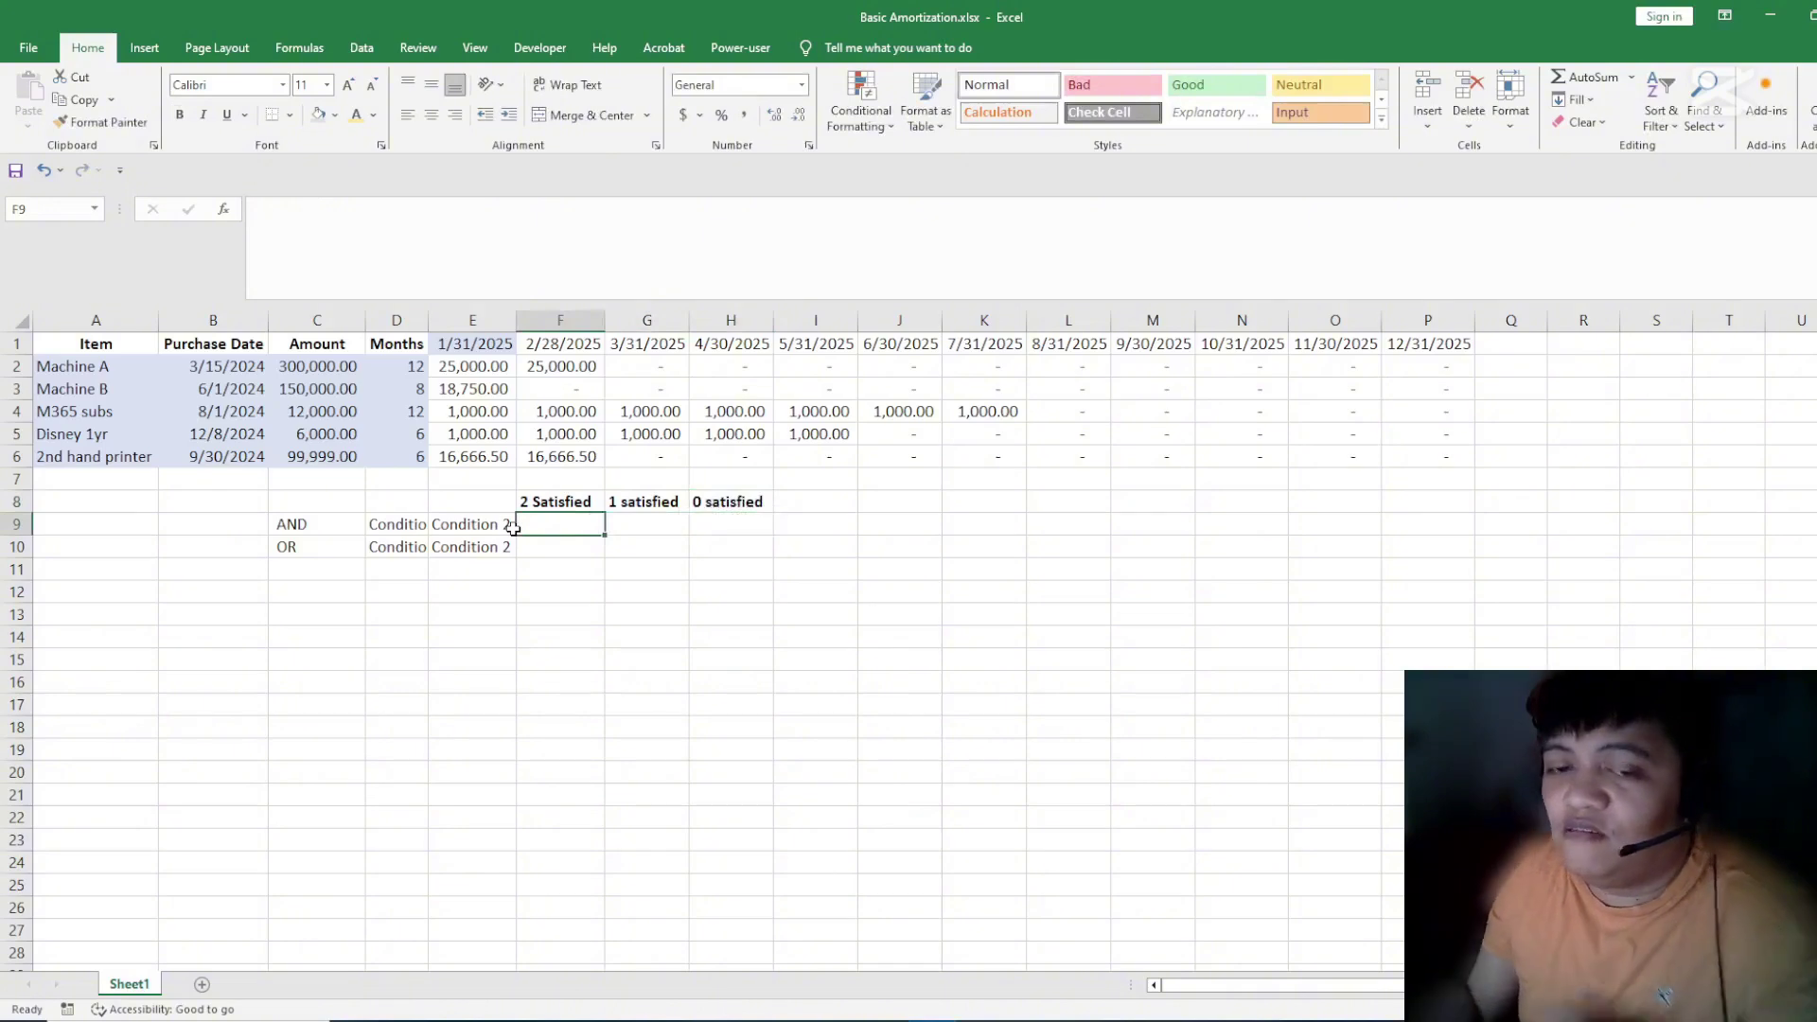
double_click(423, 322)
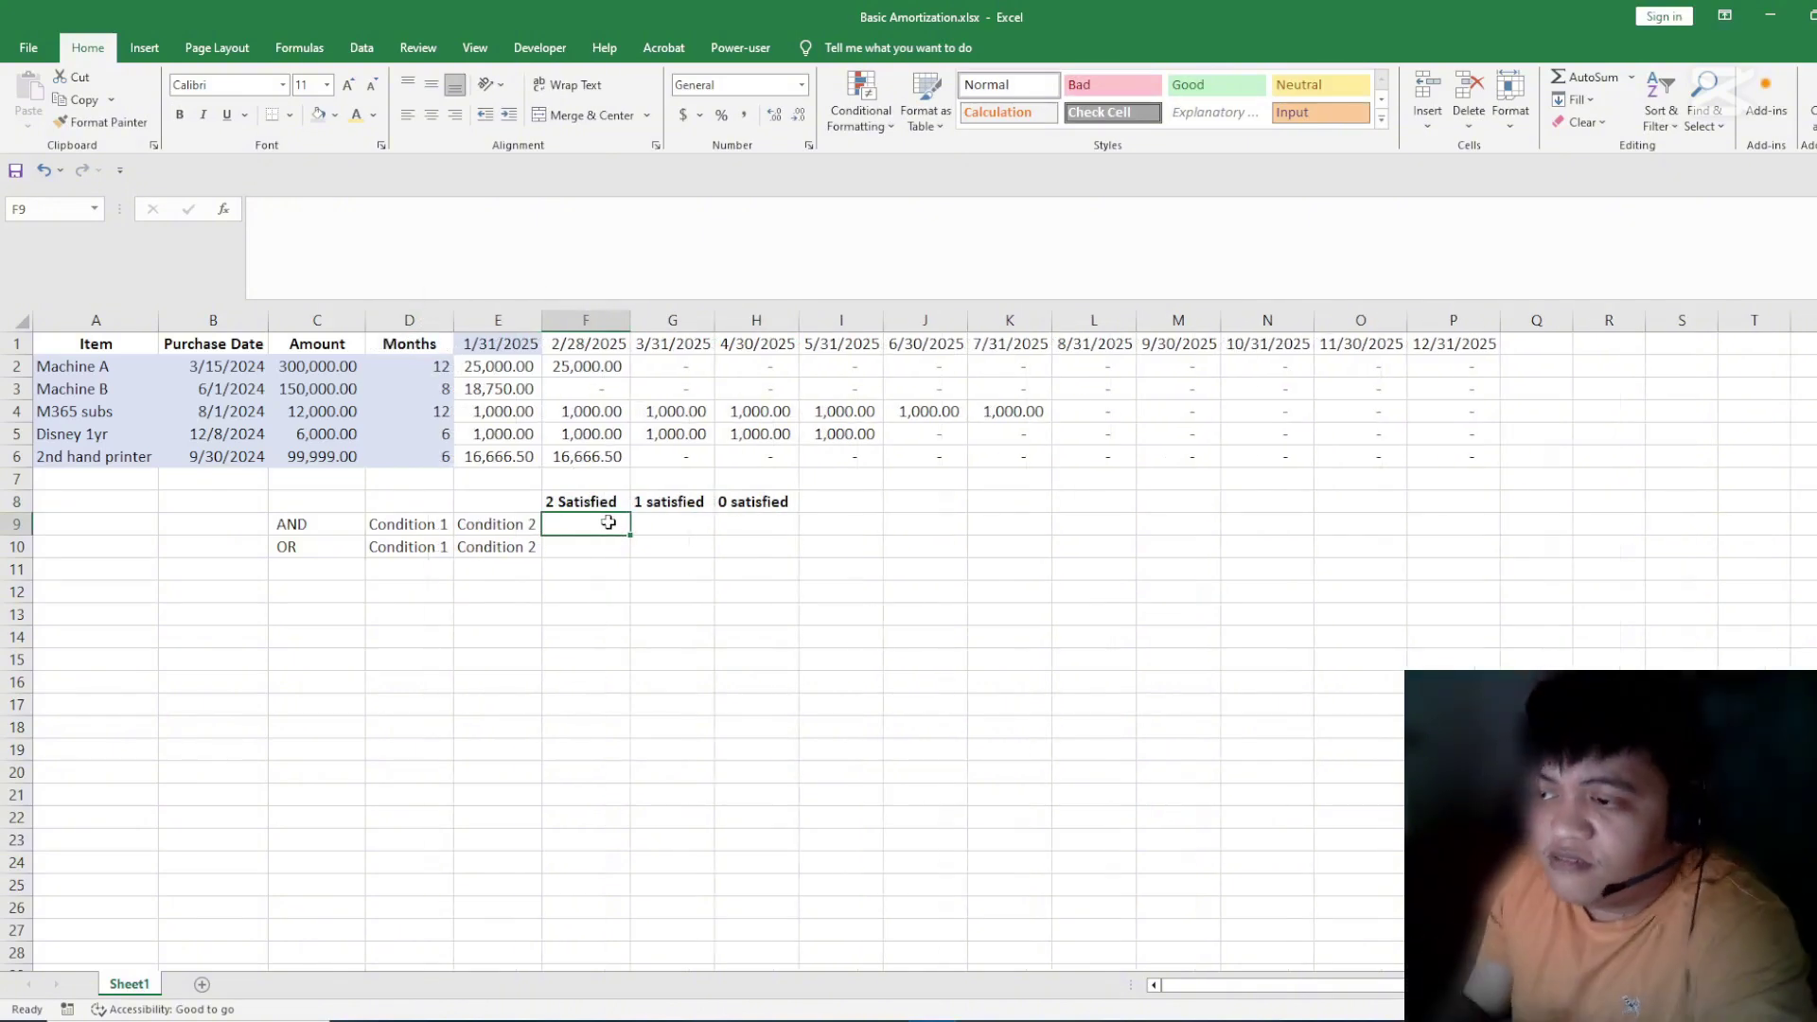
- Enter TRUE in F9 and copy it to F10 as the AND and OR results when both conditions are satisfied
type("true")
key("Return")
key("Up")
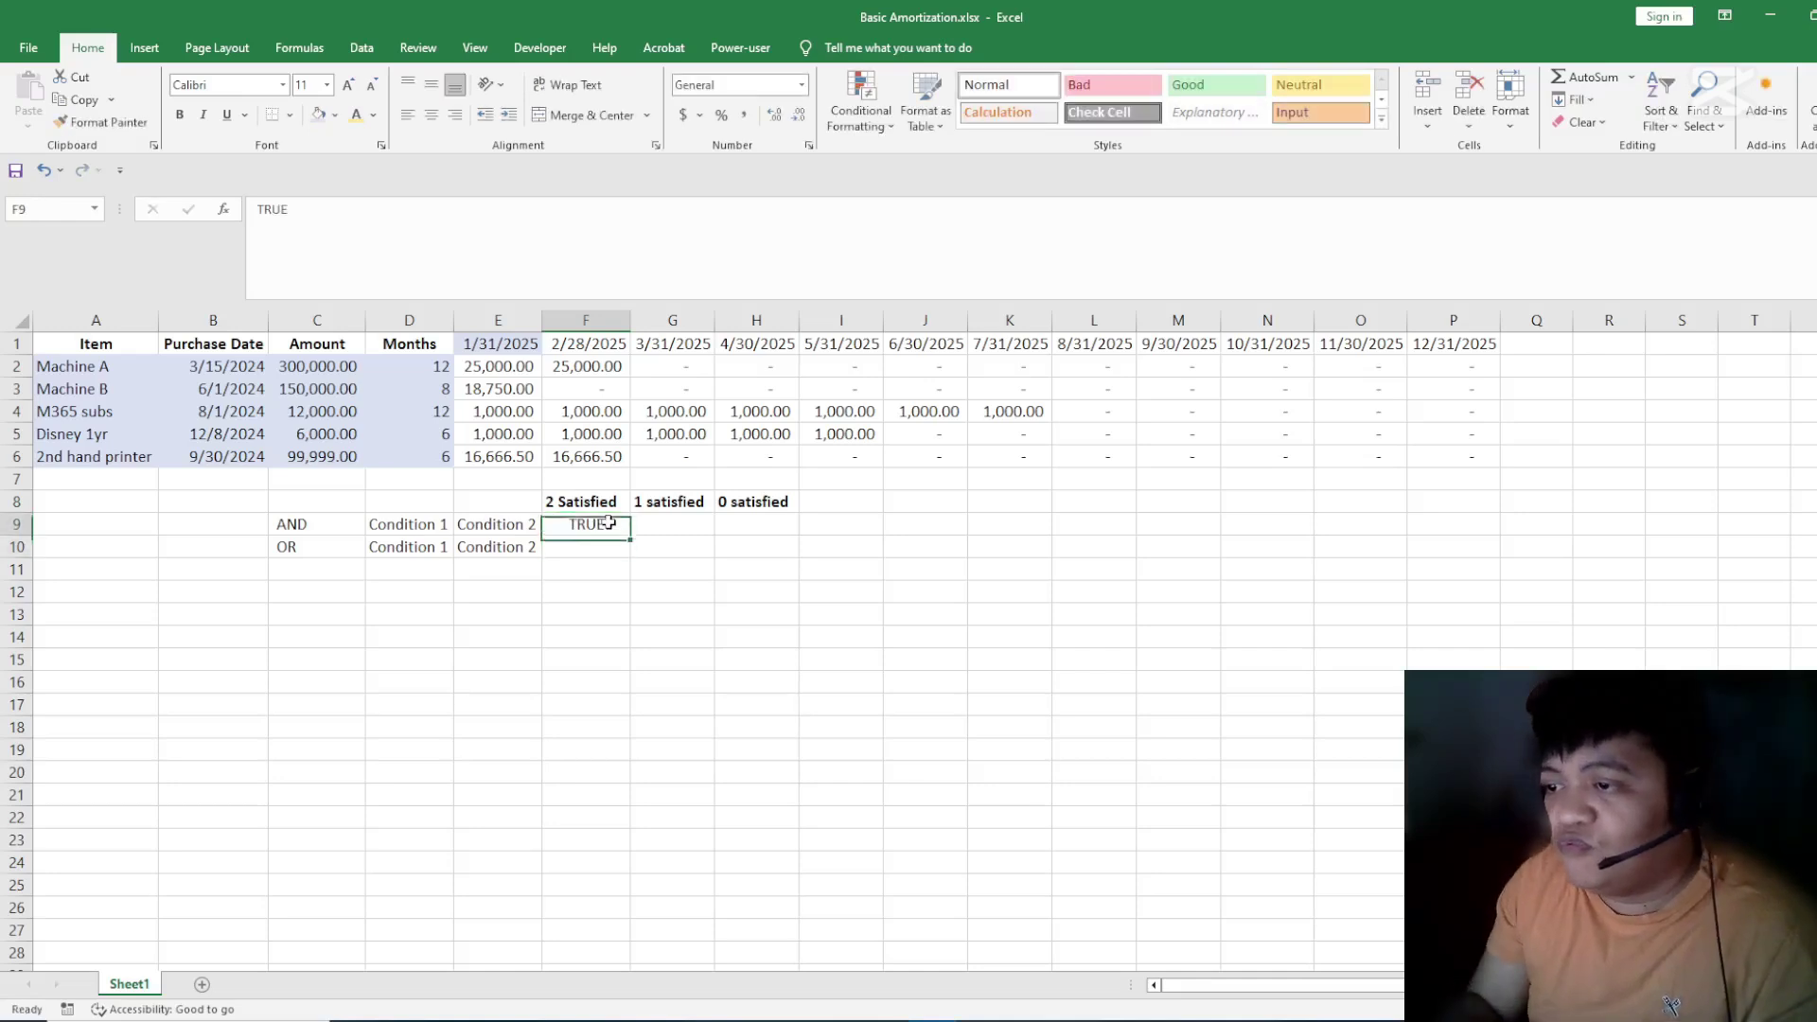
key("ctrl+c")
key("Down")
key("ctrl+v")
key("Escape")
key("Right")
key("Up")
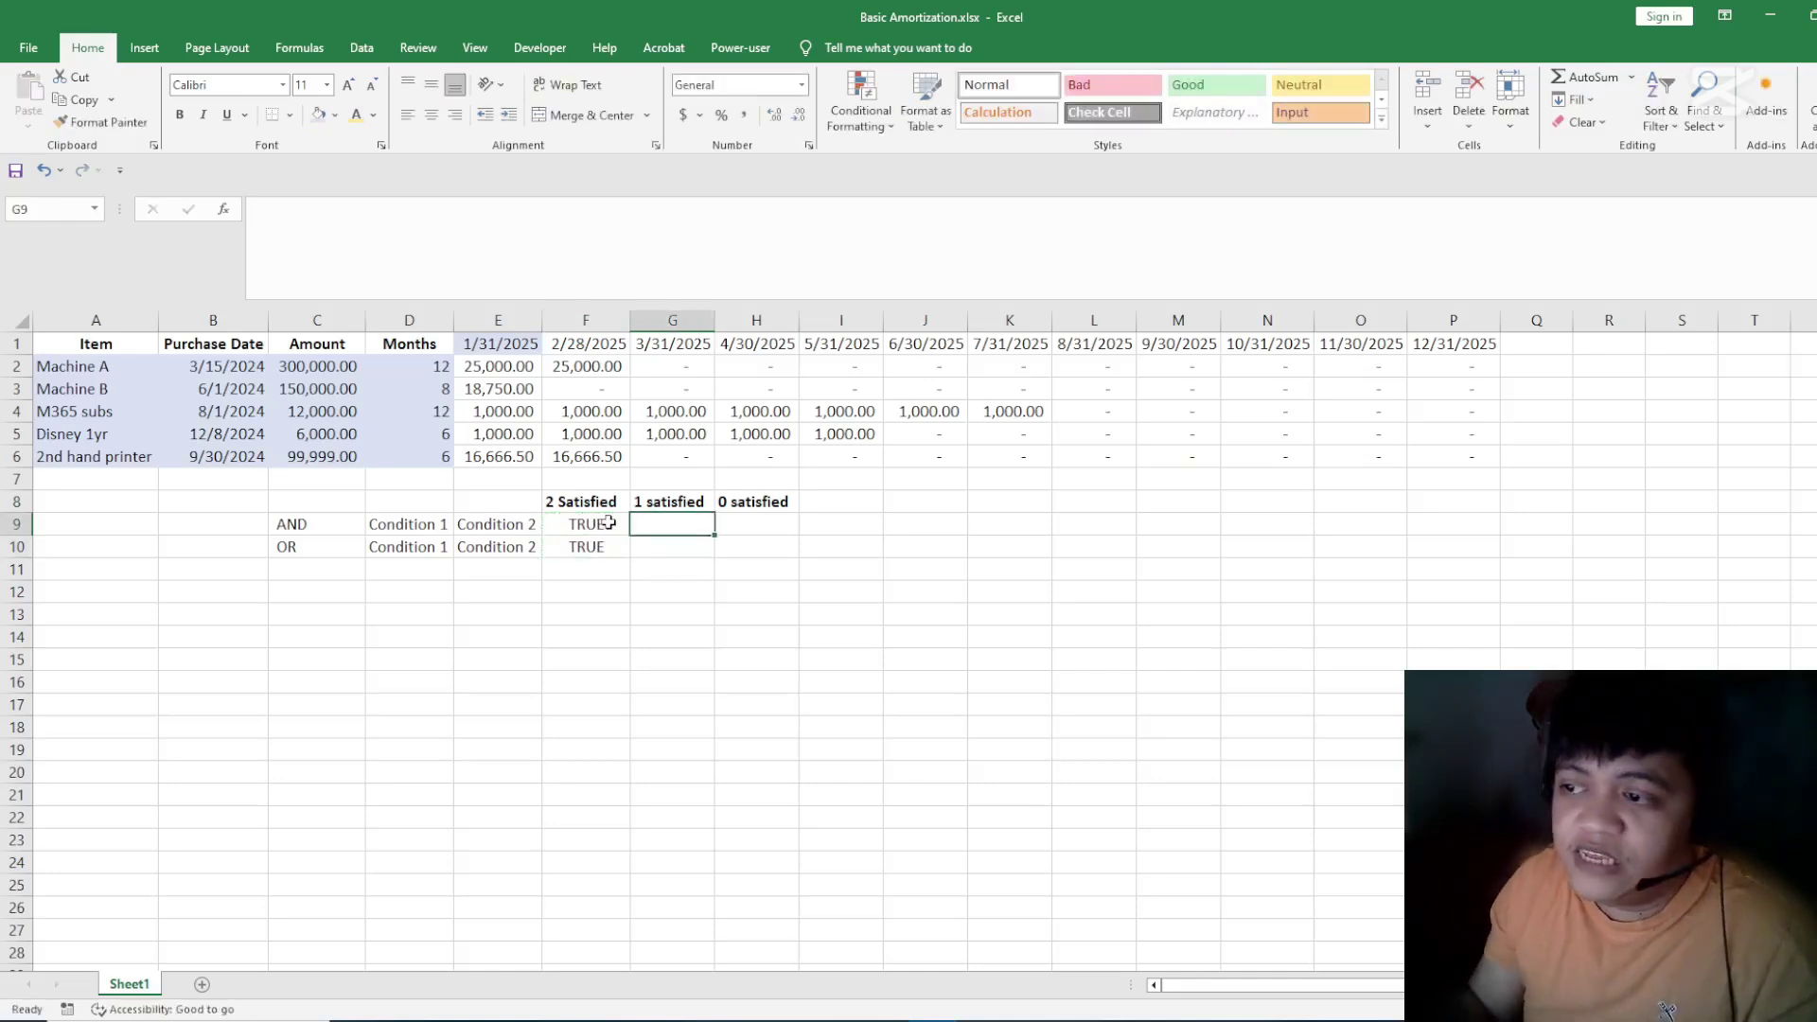
- Enter FALSE in G9 as the AND result when only one condition is satisfied
left_click(693, 503)
left_click(691, 516)
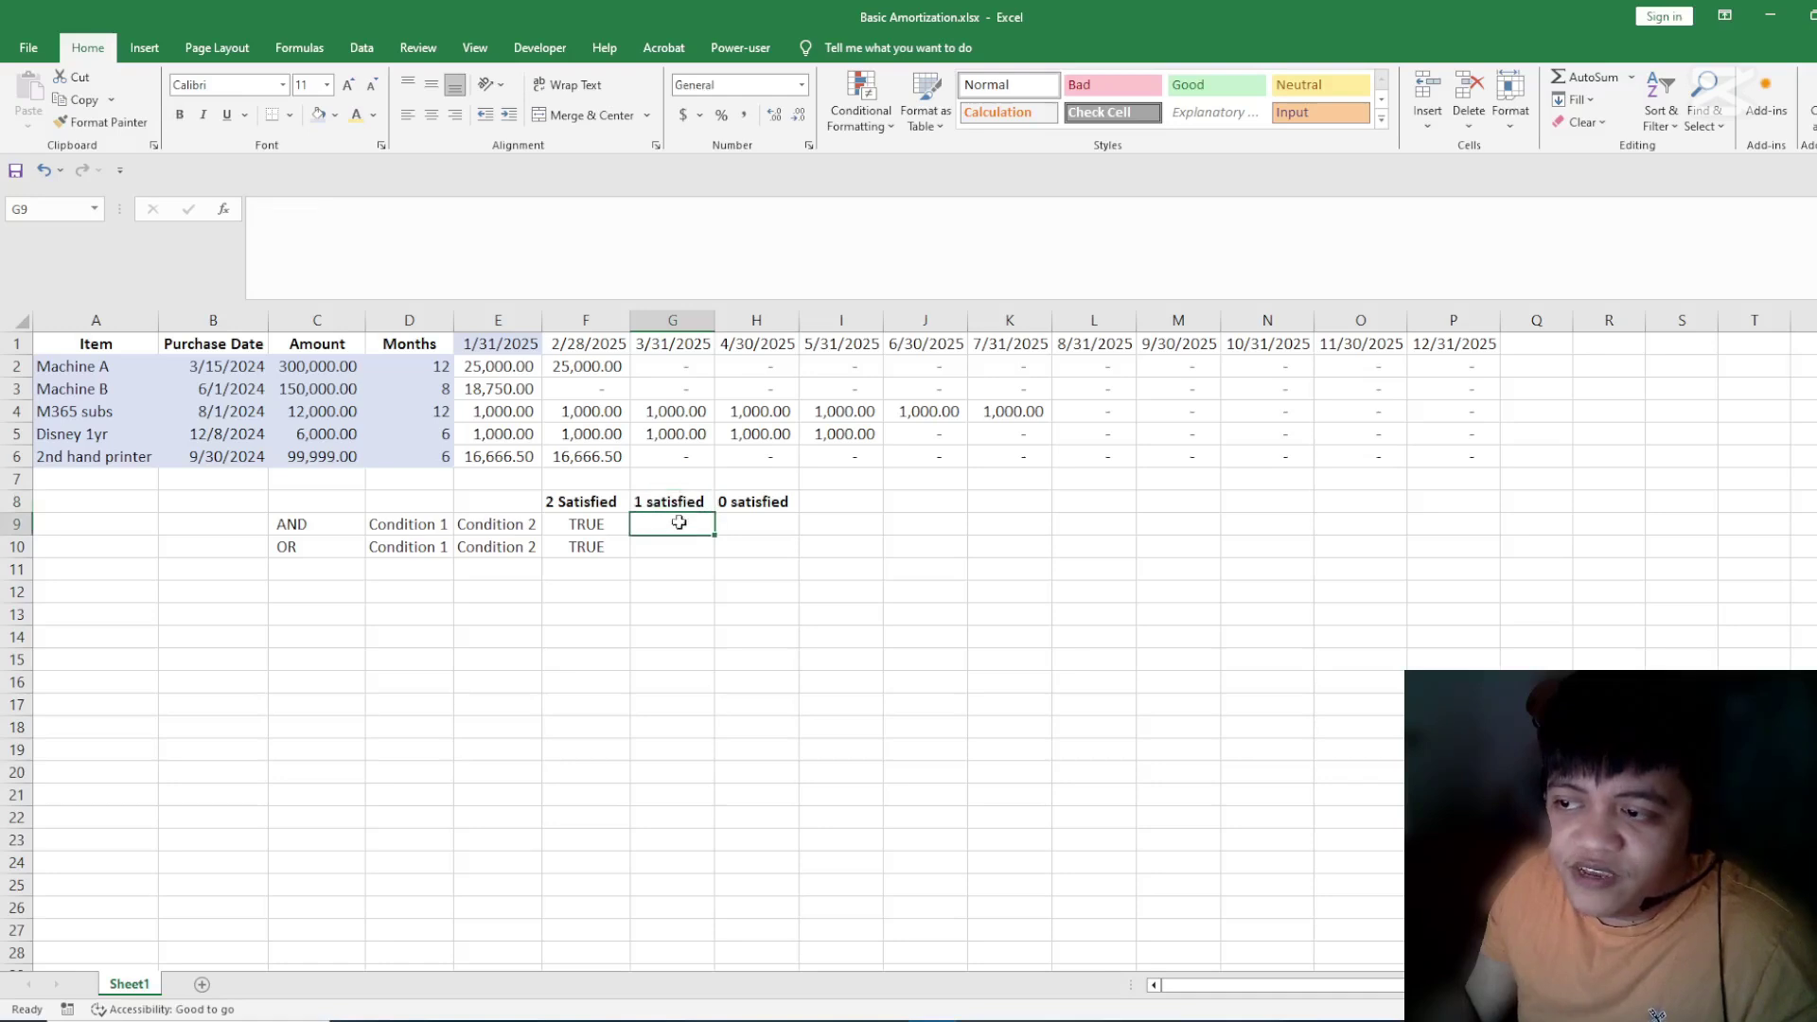
left_click(293, 525)
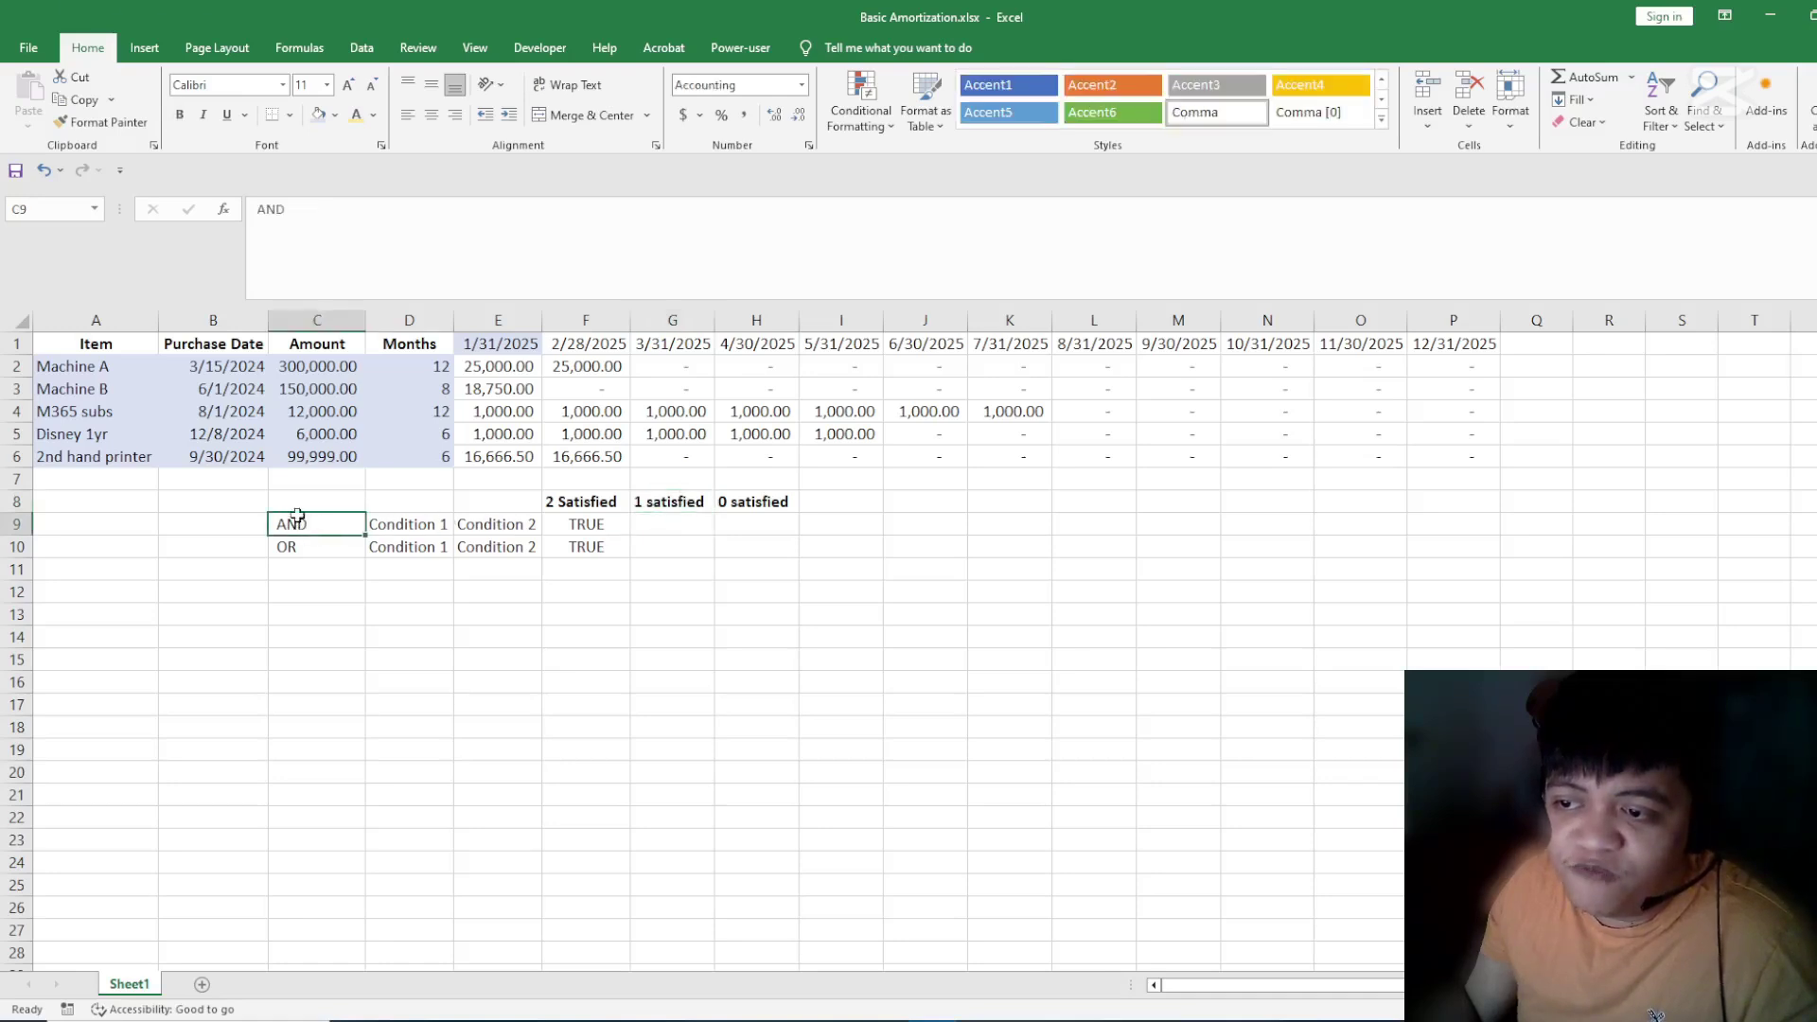
left_click(672, 526)
type("F")
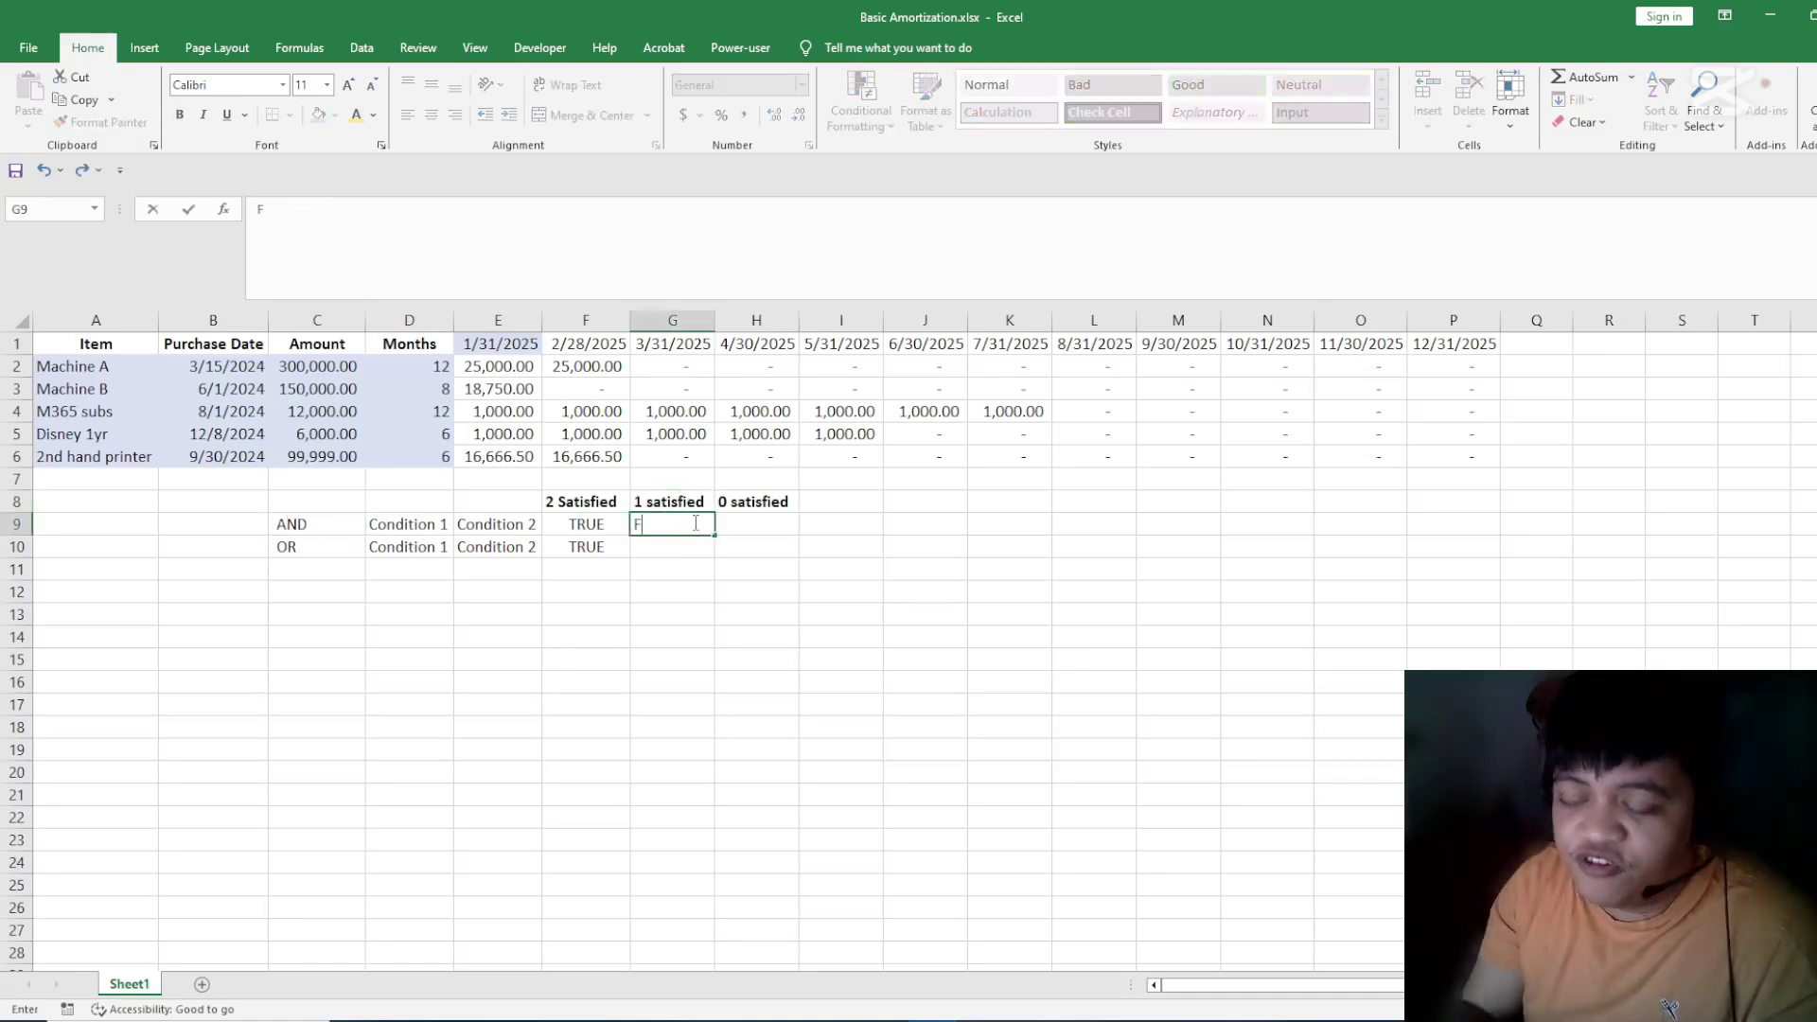
type("ALSE")
key("Return")
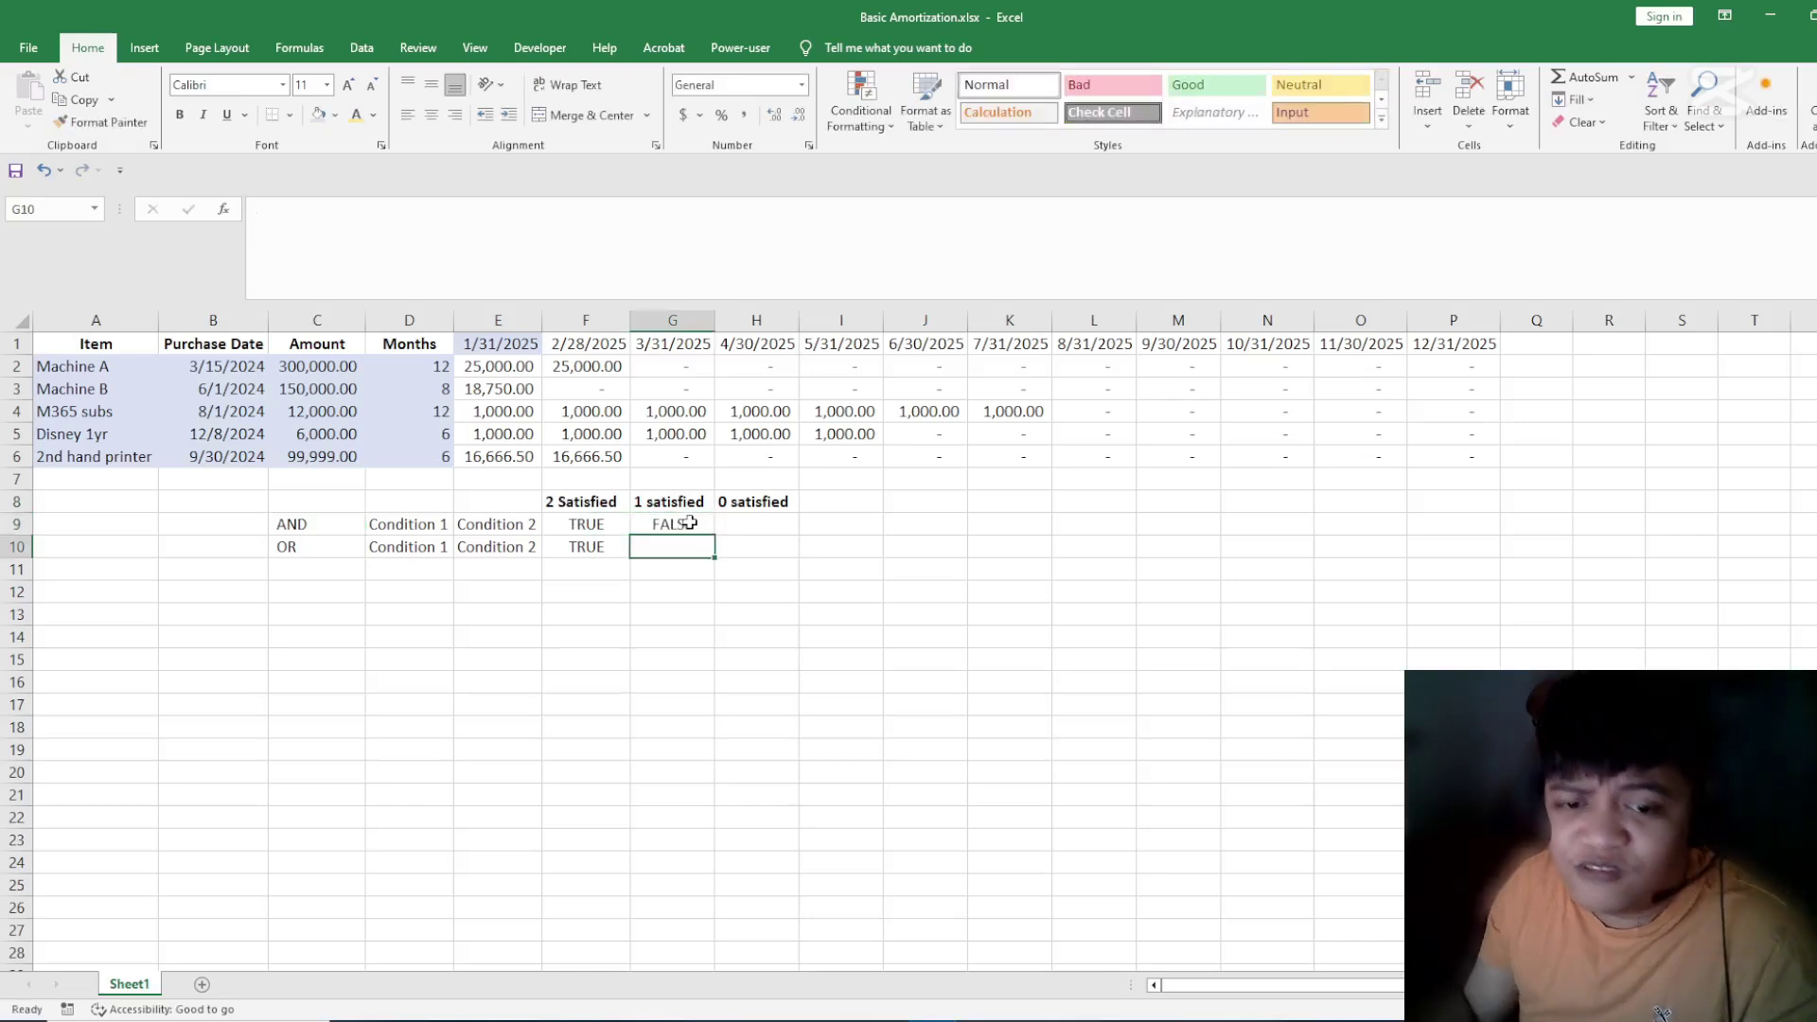
- Enter TRUE in G10 as the OR result when only one condition is satisfied
left_click(349, 532)
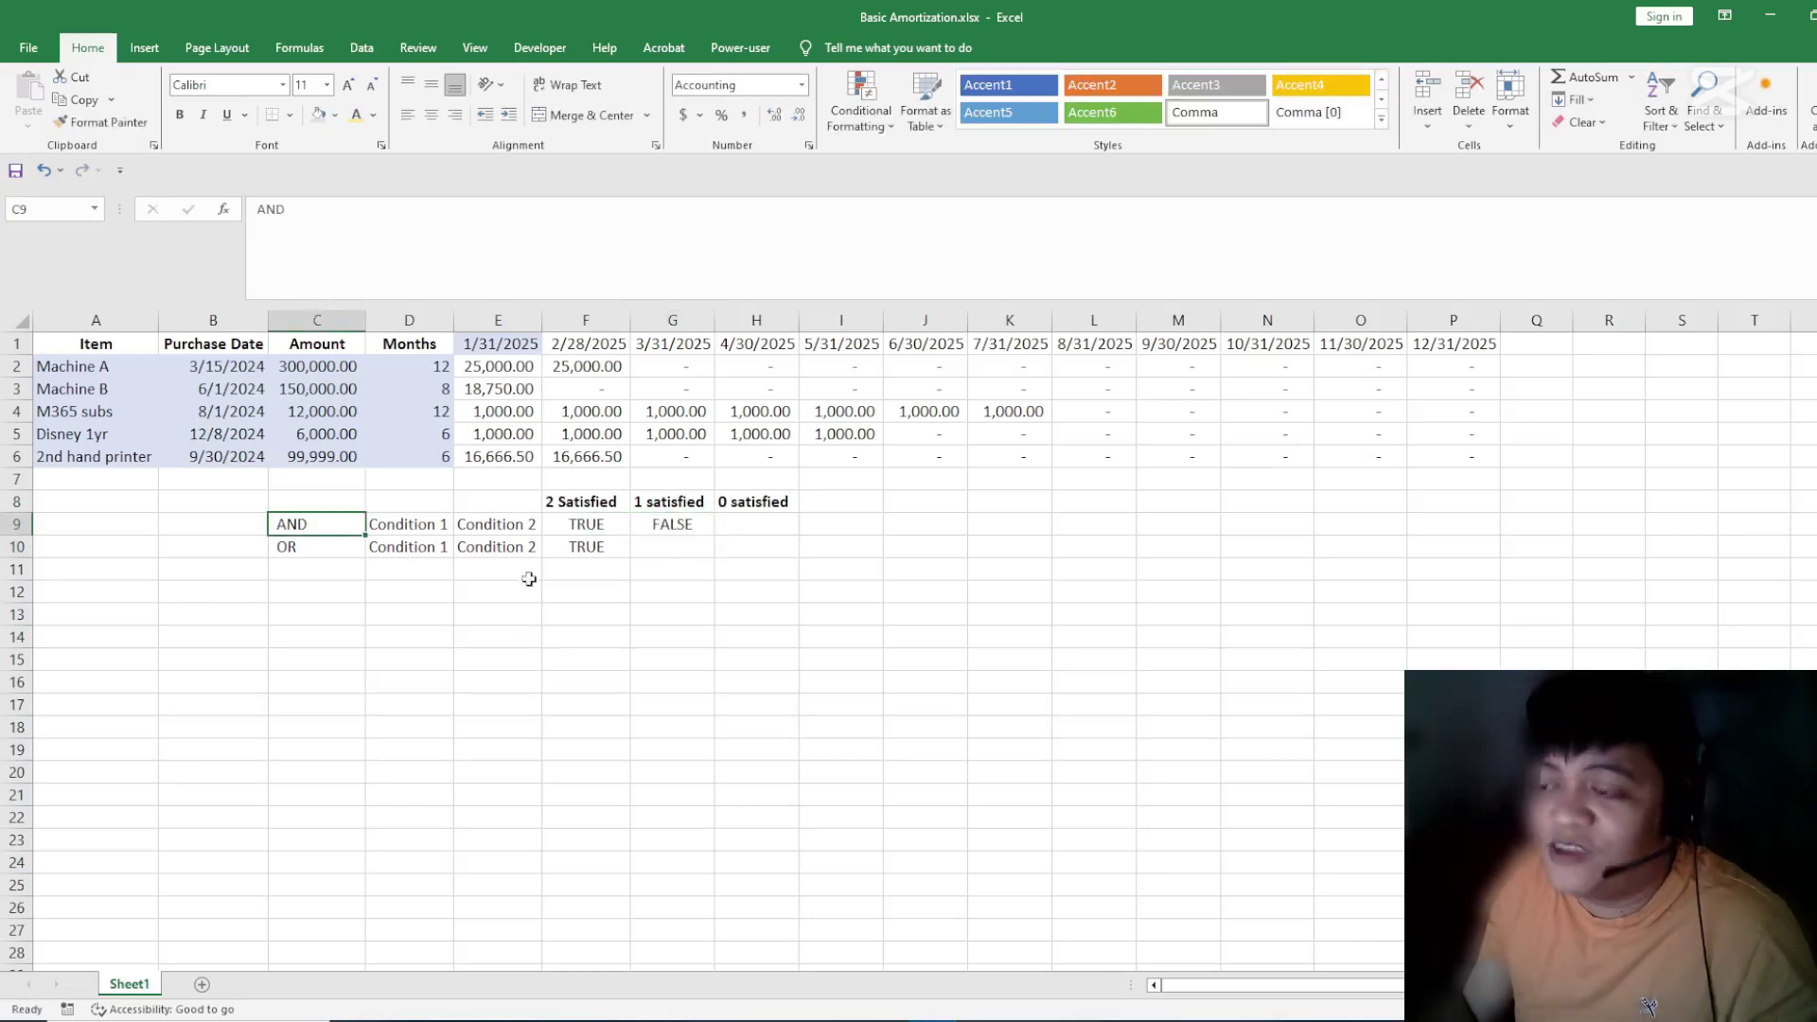
left_click(417, 526)
left_click_drag(417, 525, 497, 526)
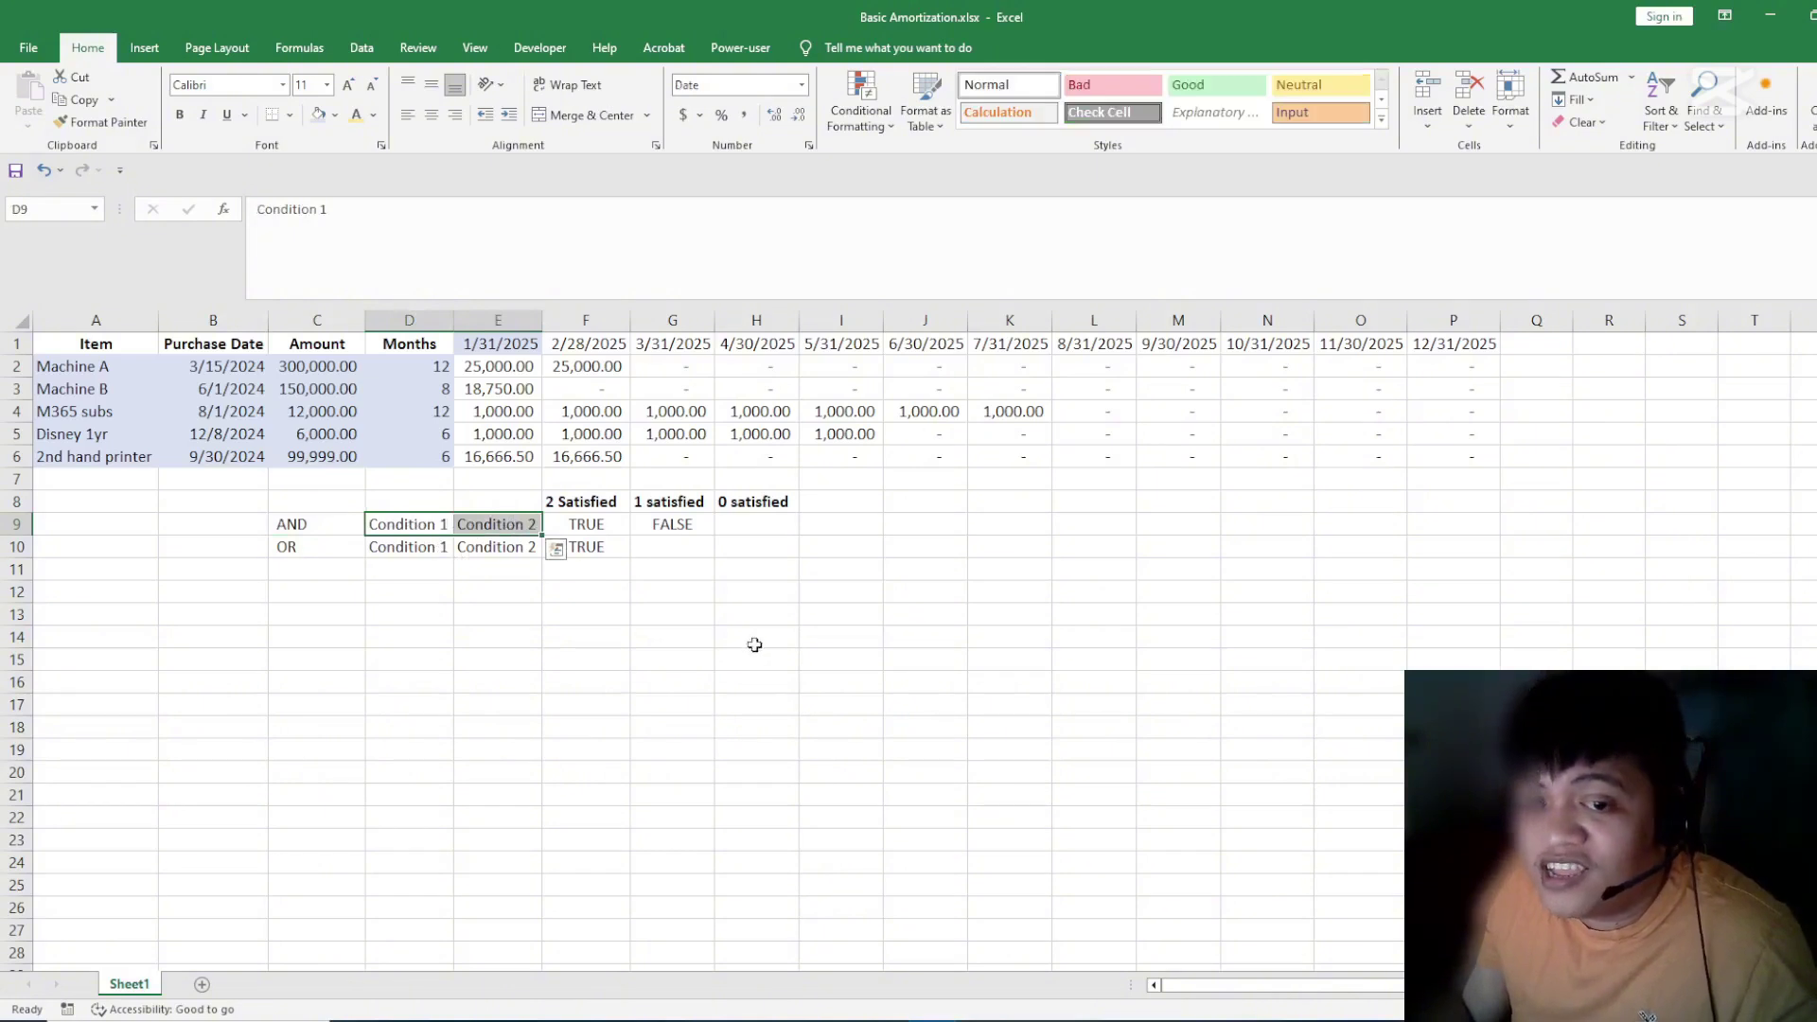
left_click(677, 523)
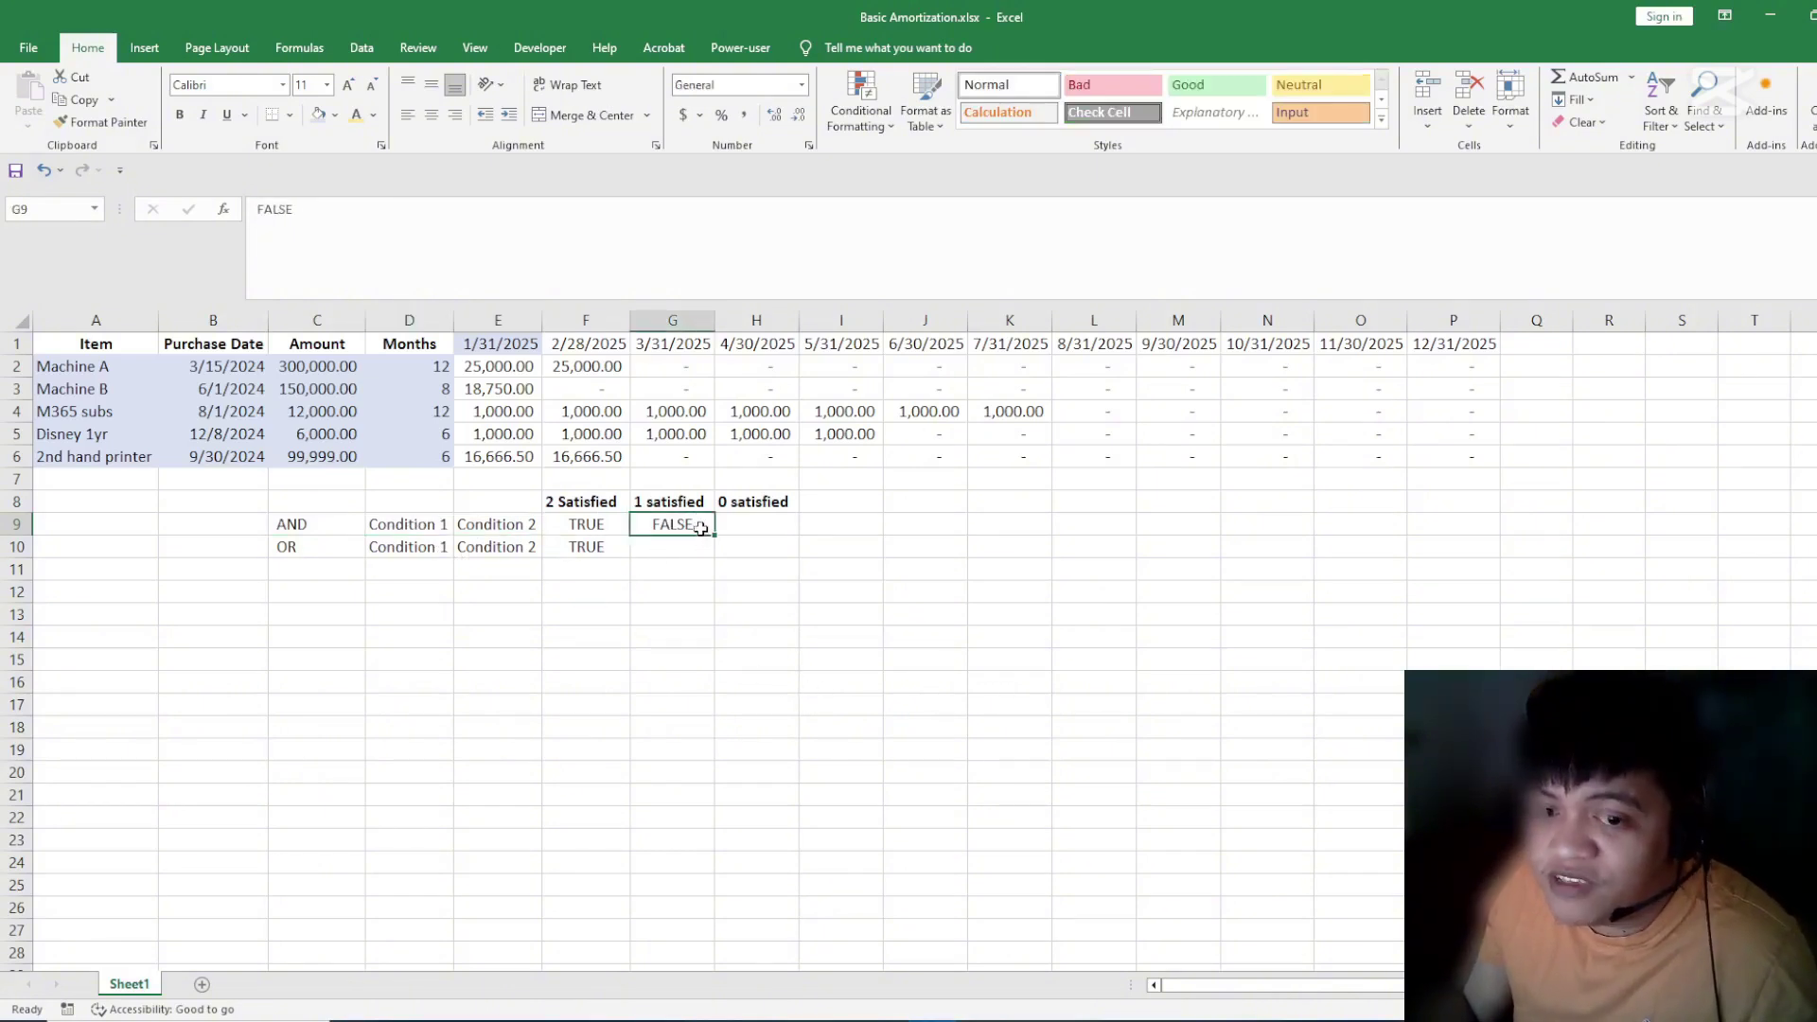
left_click(348, 547)
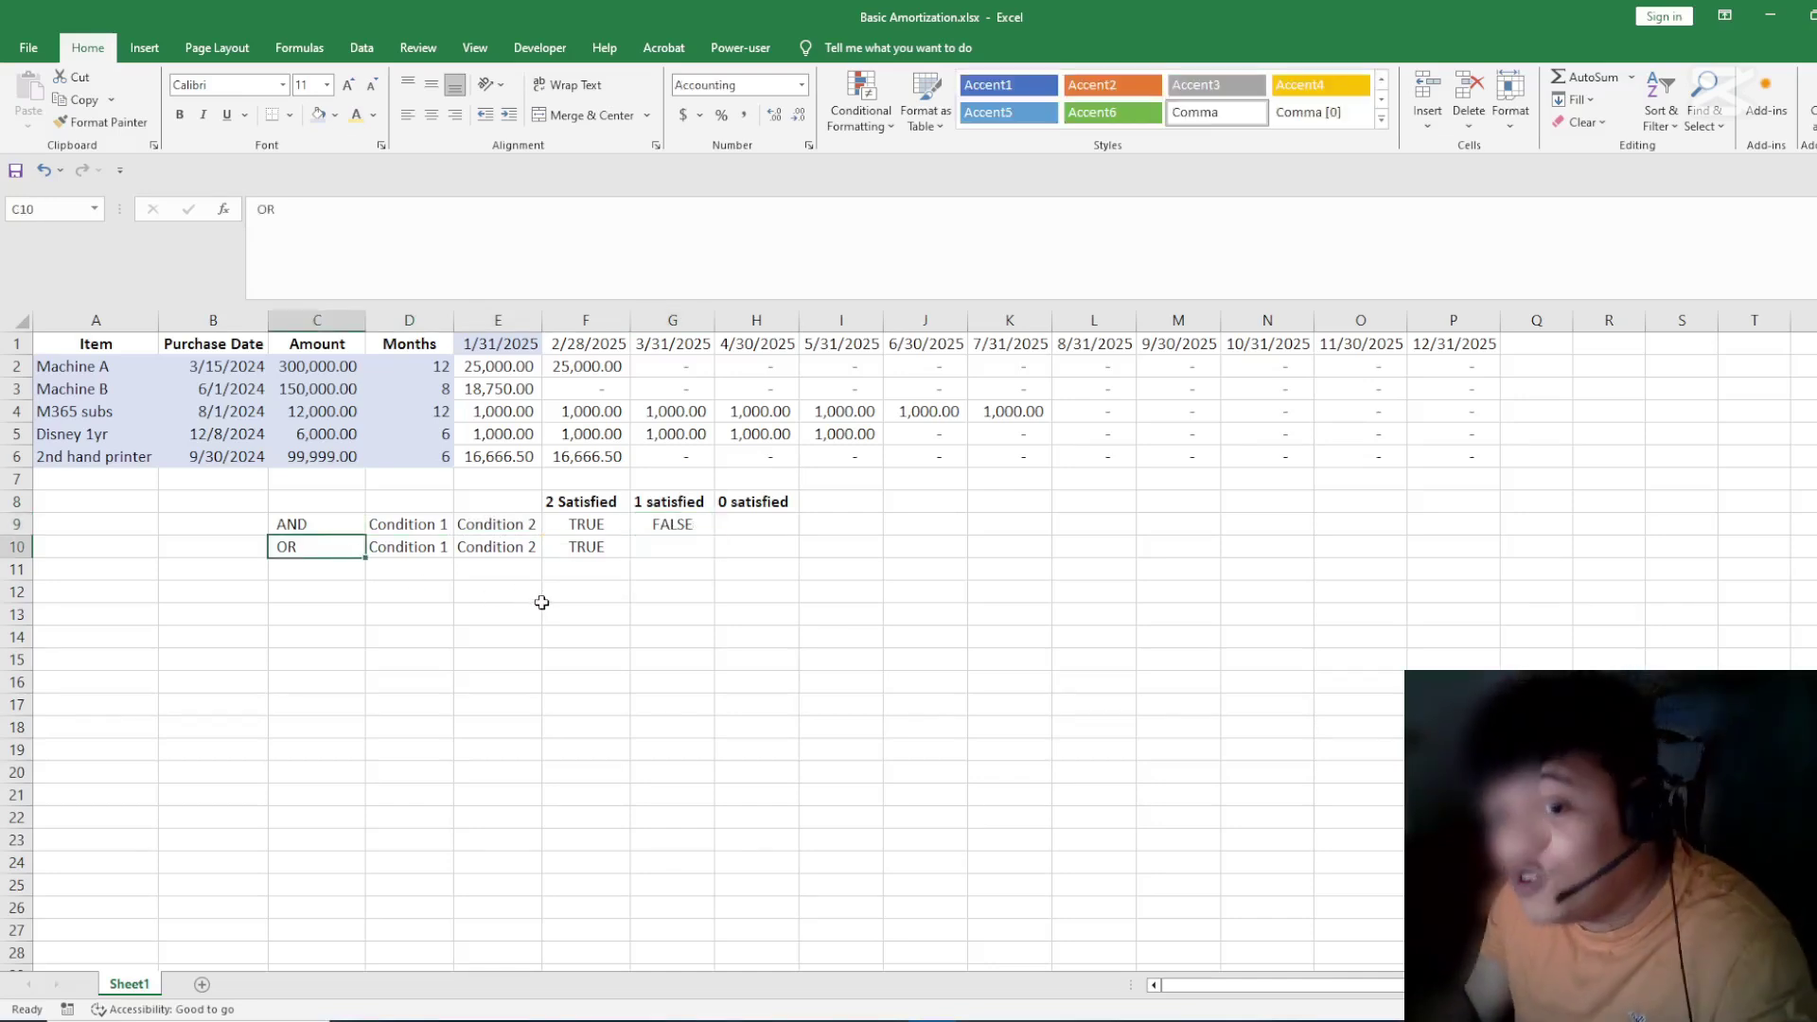
left_click(672, 549)
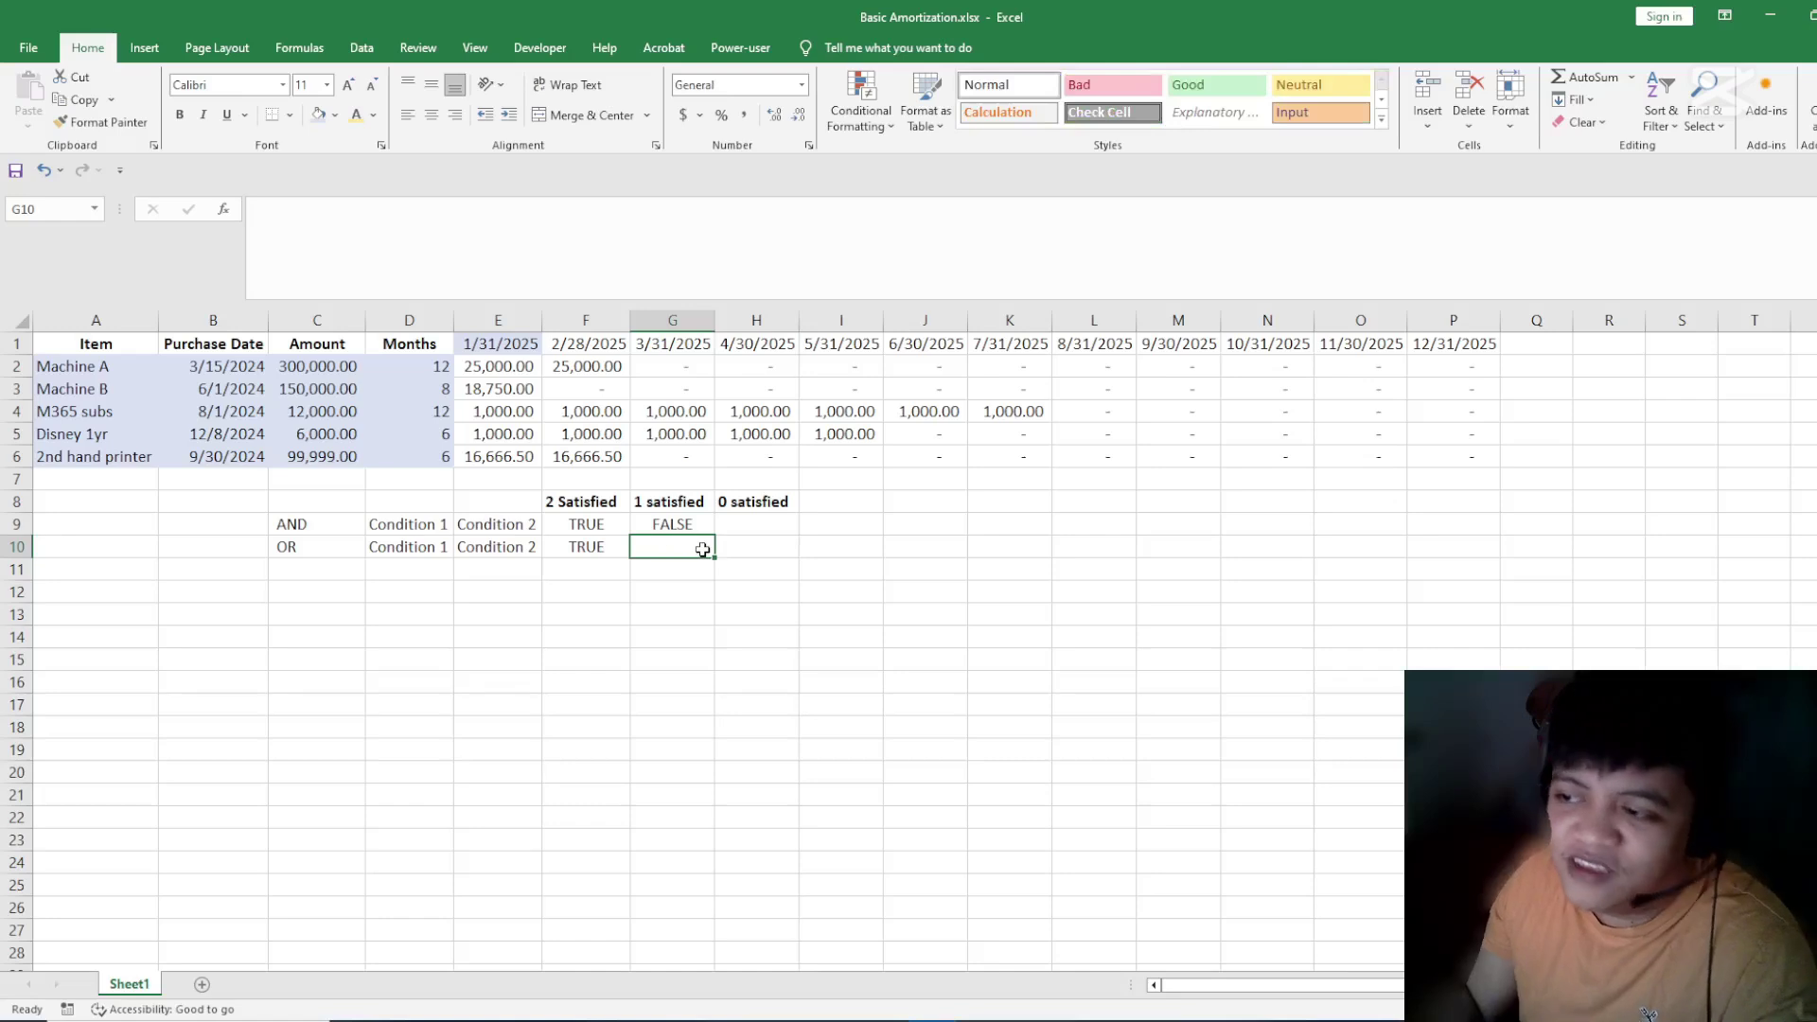
type("TRUE")
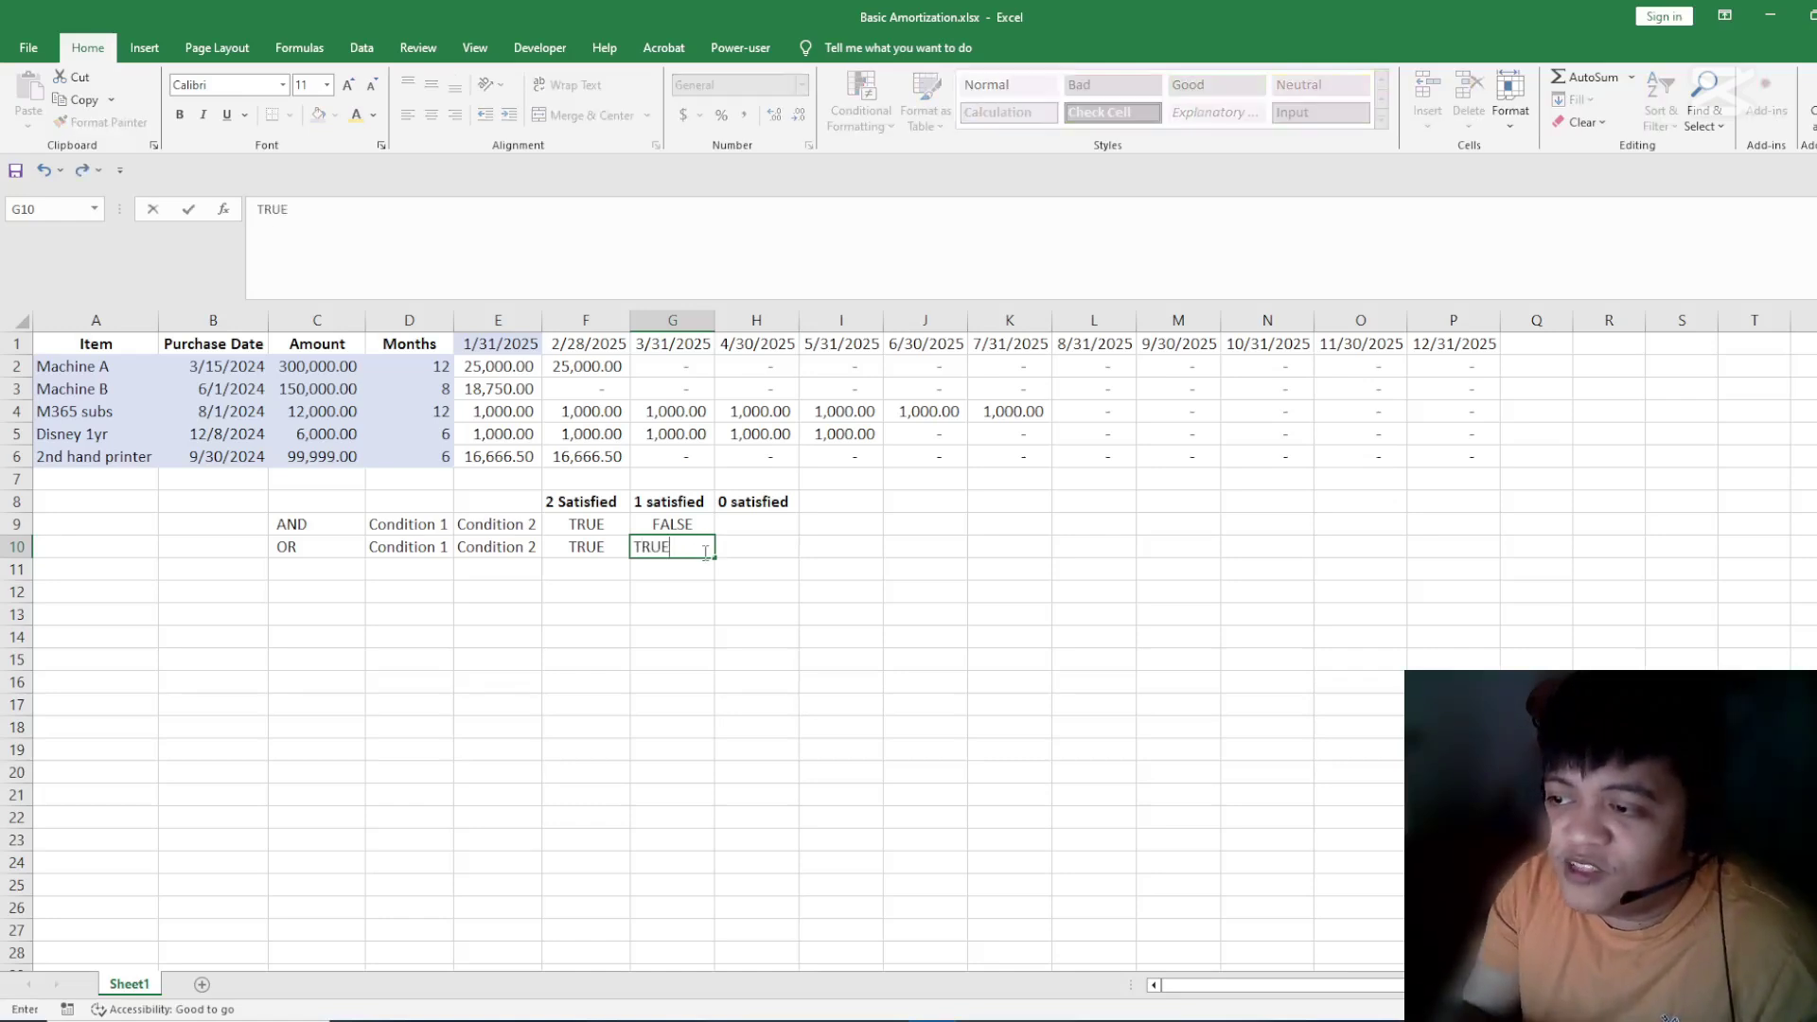
key("ctrl+Return")
- Fill H9 and H10 with FALSE, copied from G9, as the AND and OR results when no condition is satisfied
key("Up")
key("Right")
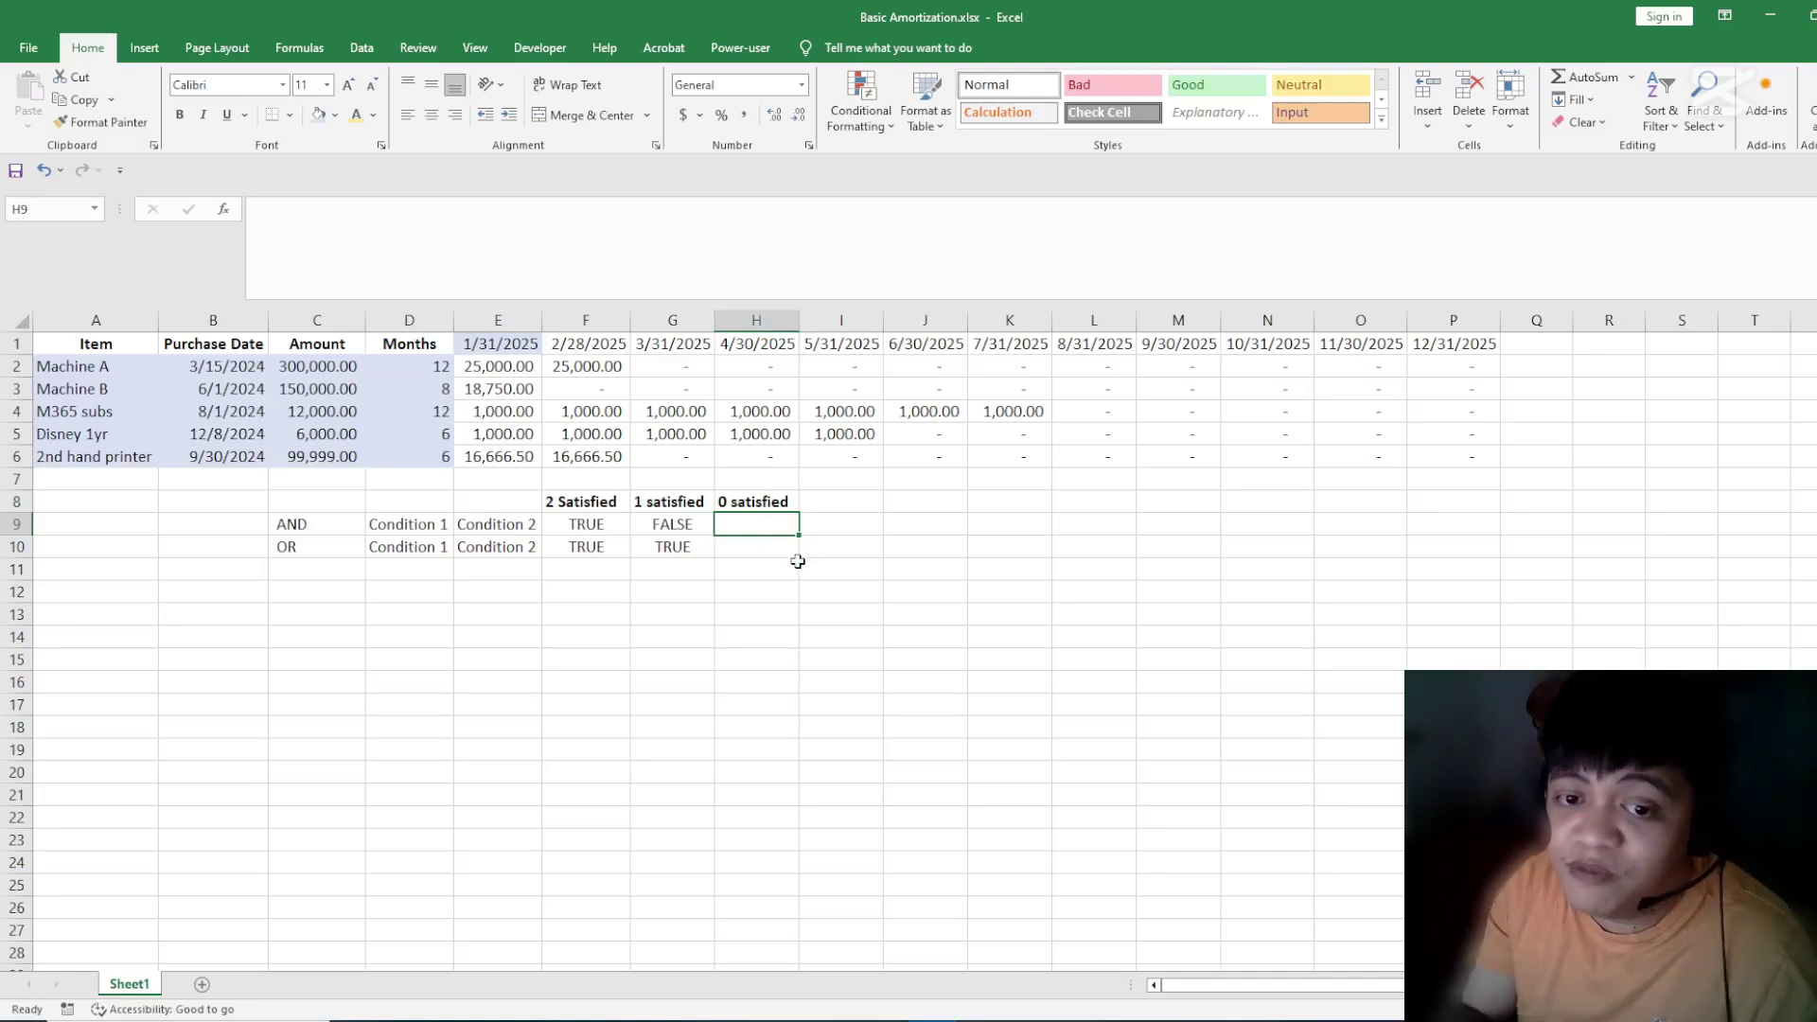
type("Fa;se")
key("Return")
key("Up")
key("Left")
key("ctrl+c")
key("Right")
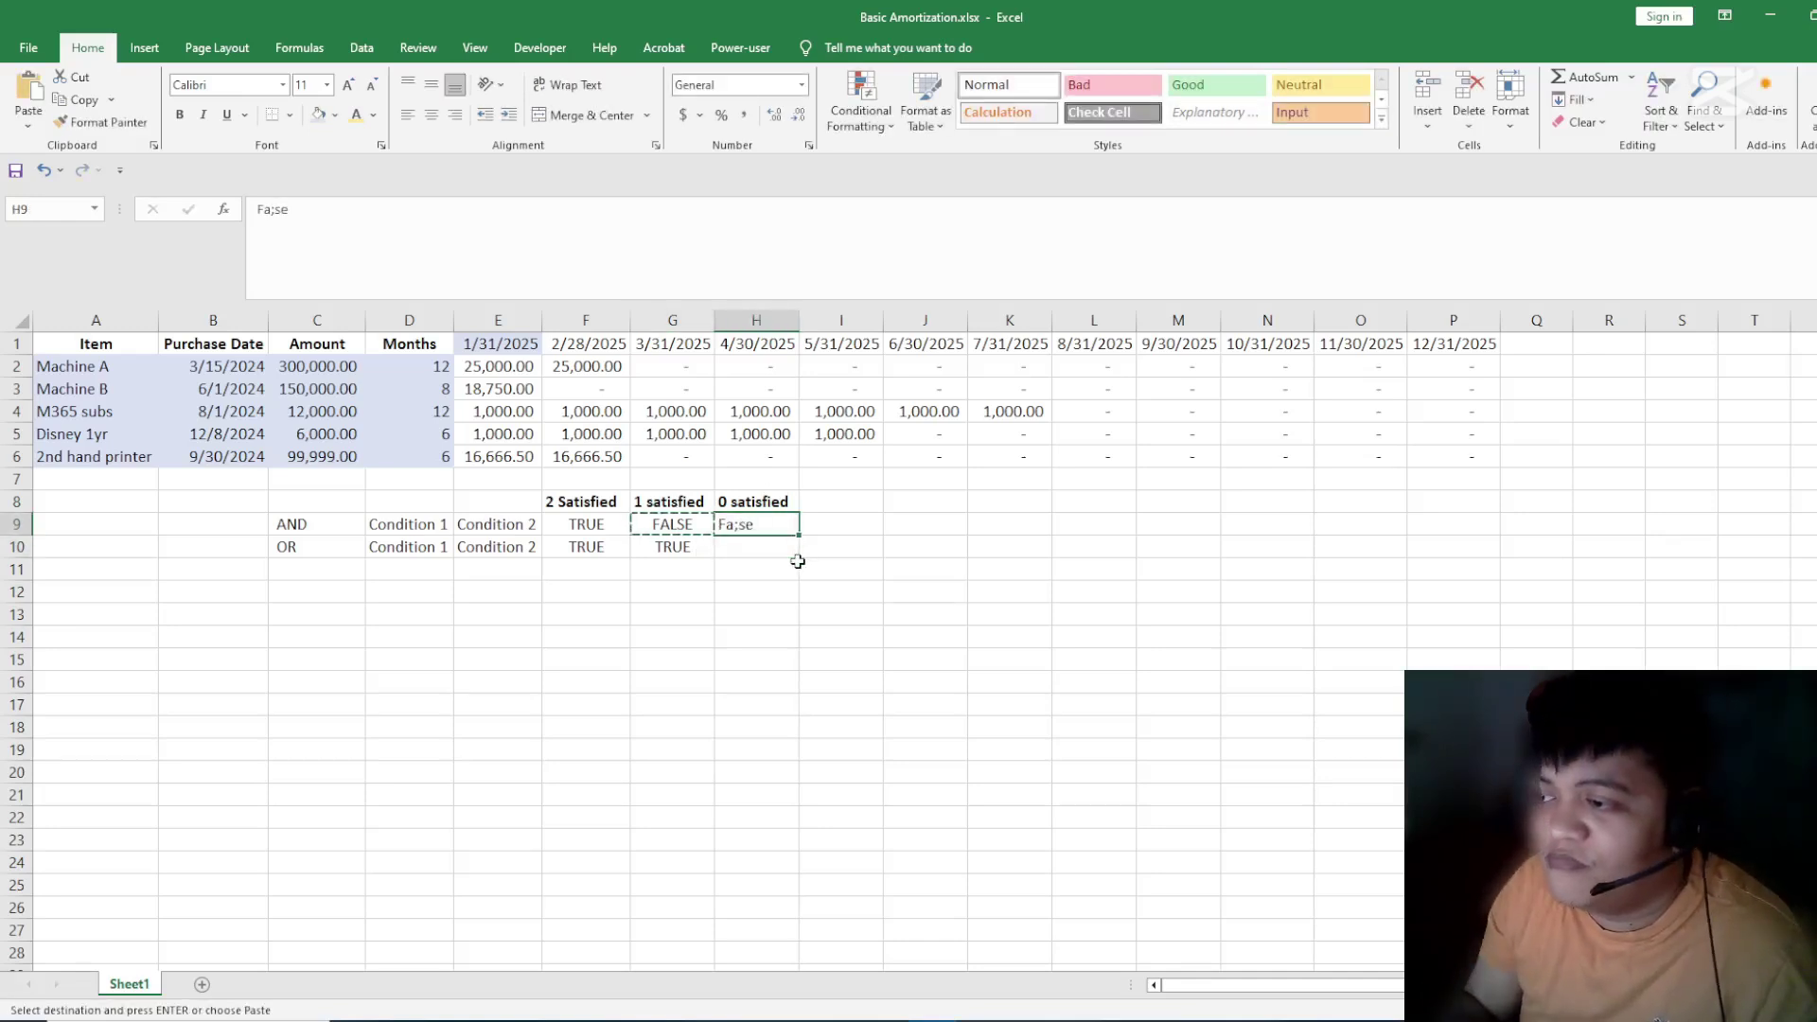
key("shift+Down")
key("ctrl+v")
key("Escape")
key("Left")
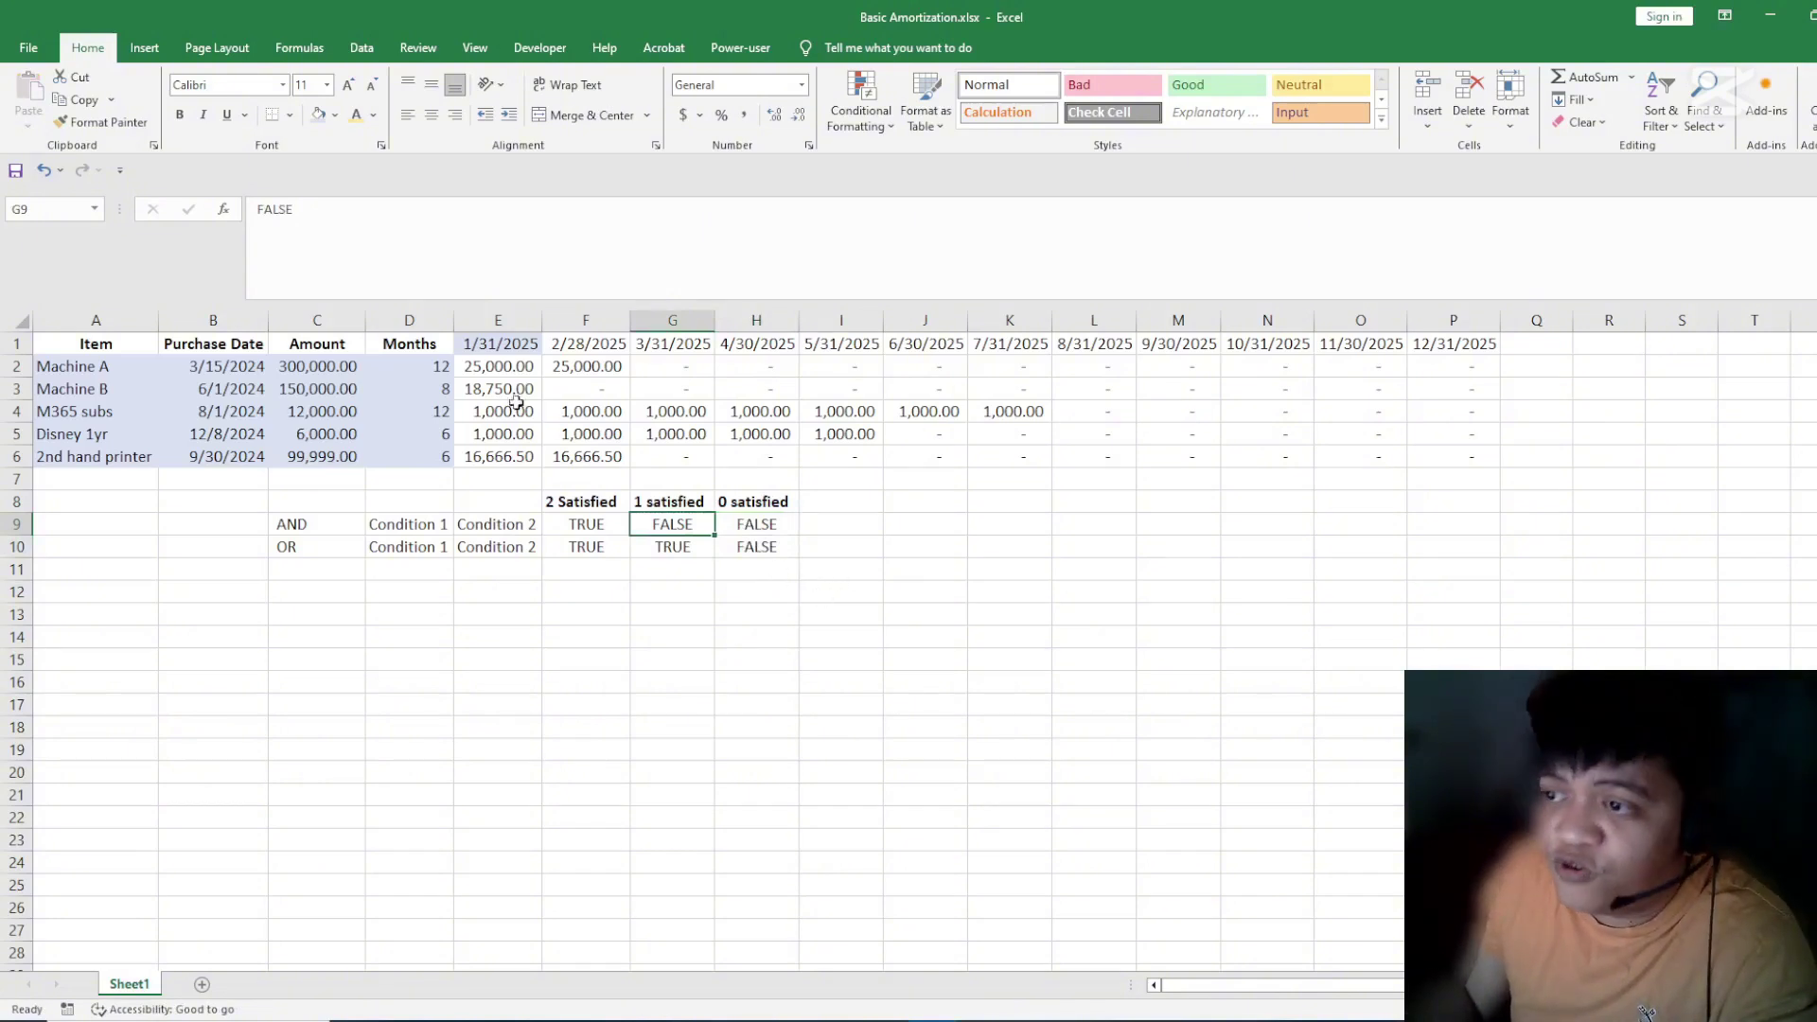
- Replace the AND function with OR in the IF formula of E2
left_click_drag(491, 365, 1477, 478)
left_click(507, 366)
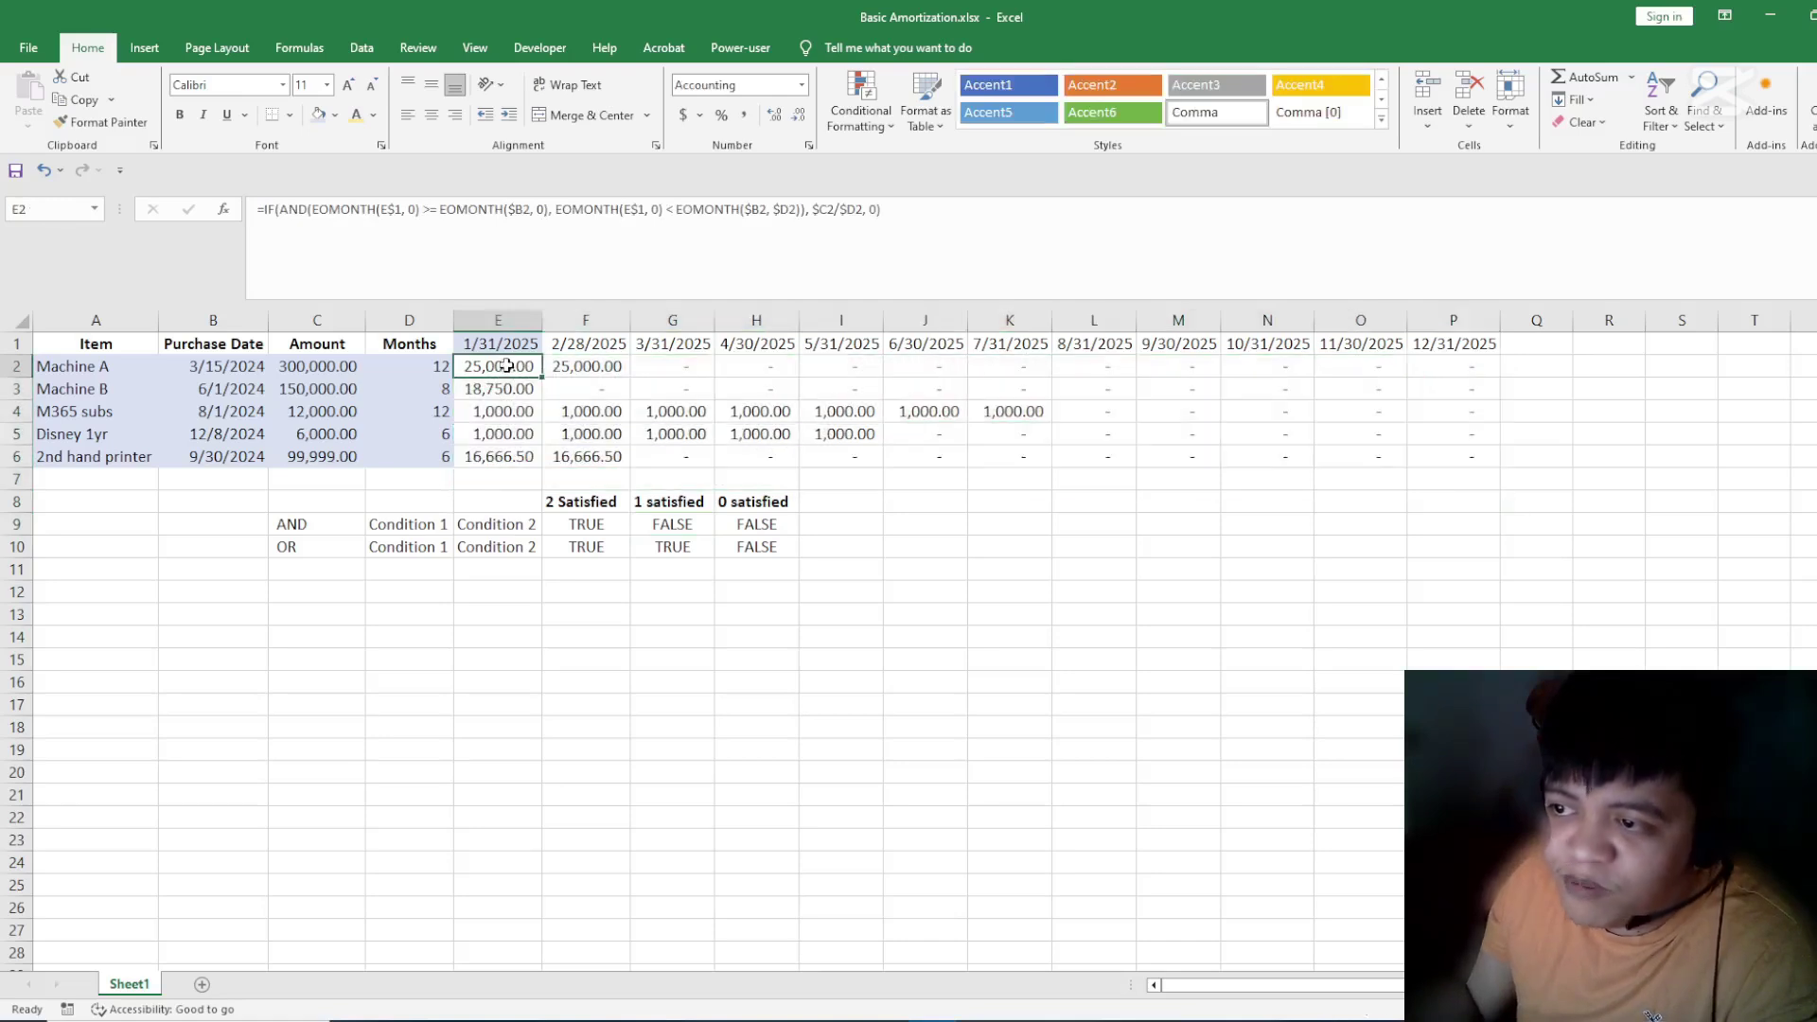
left_click(306, 209)
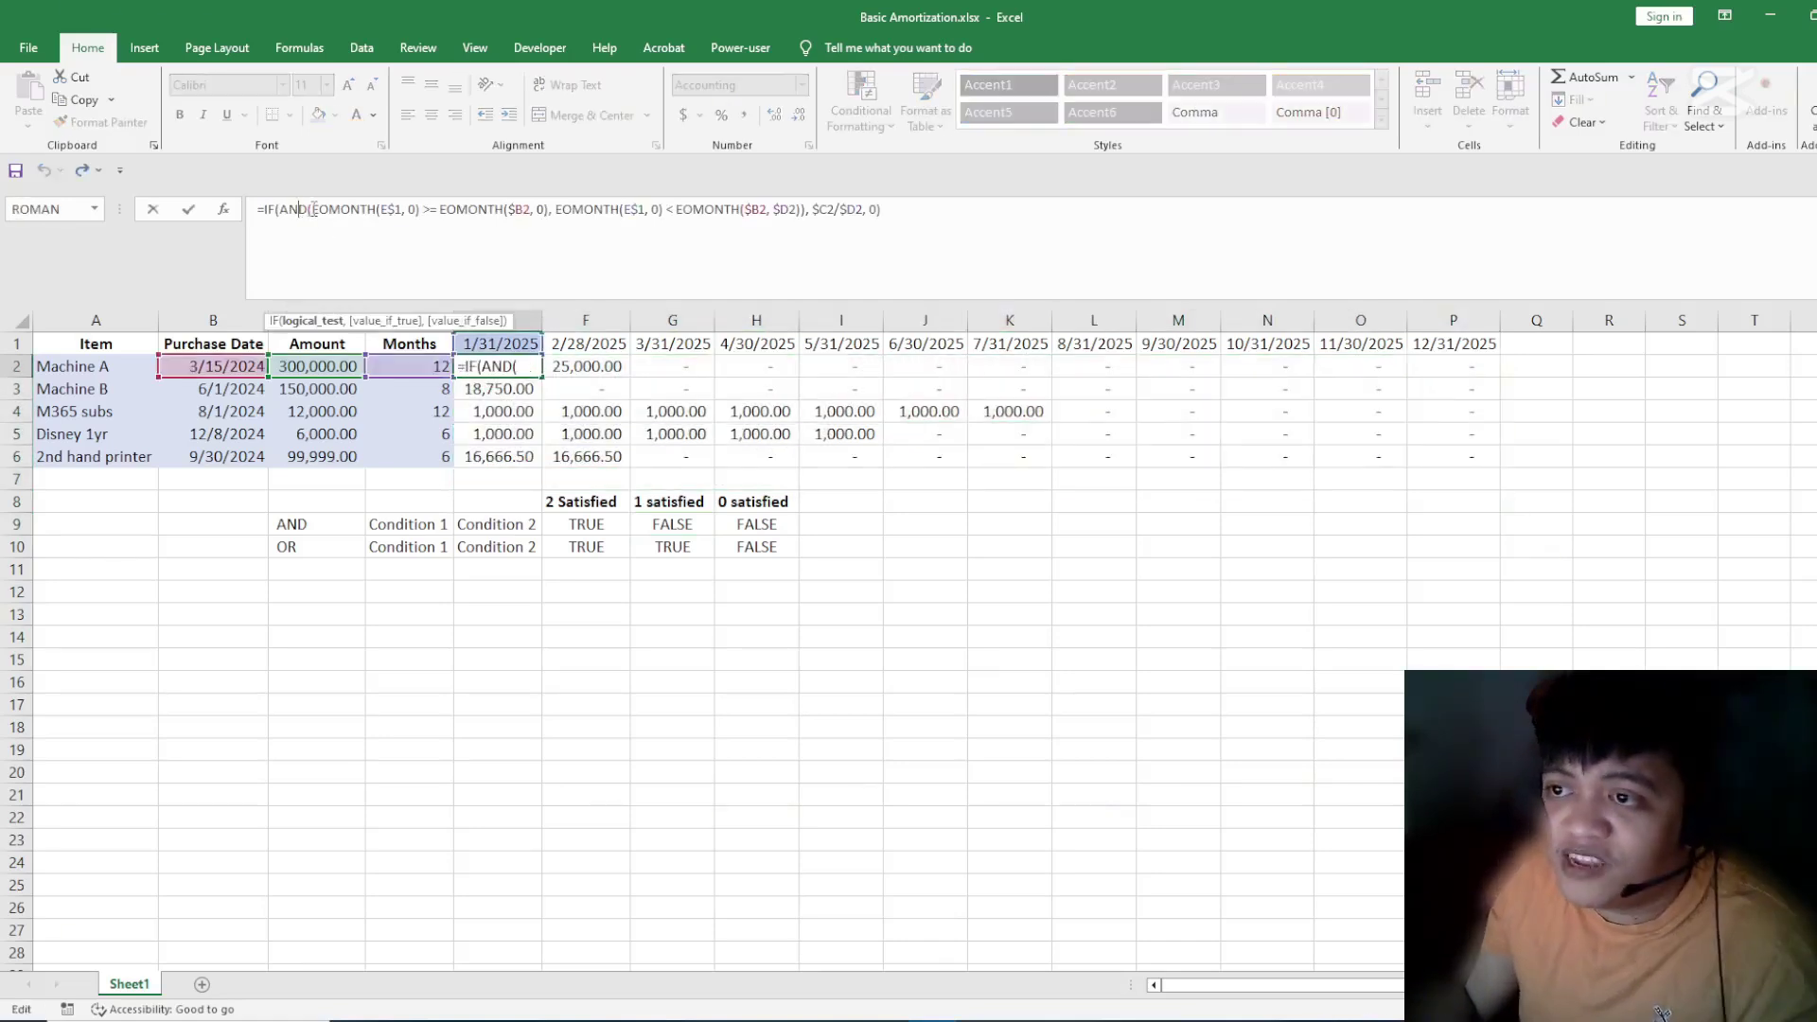
key("BackSpace")
key("BackSpace")
key("BackSpace")
type("OR")
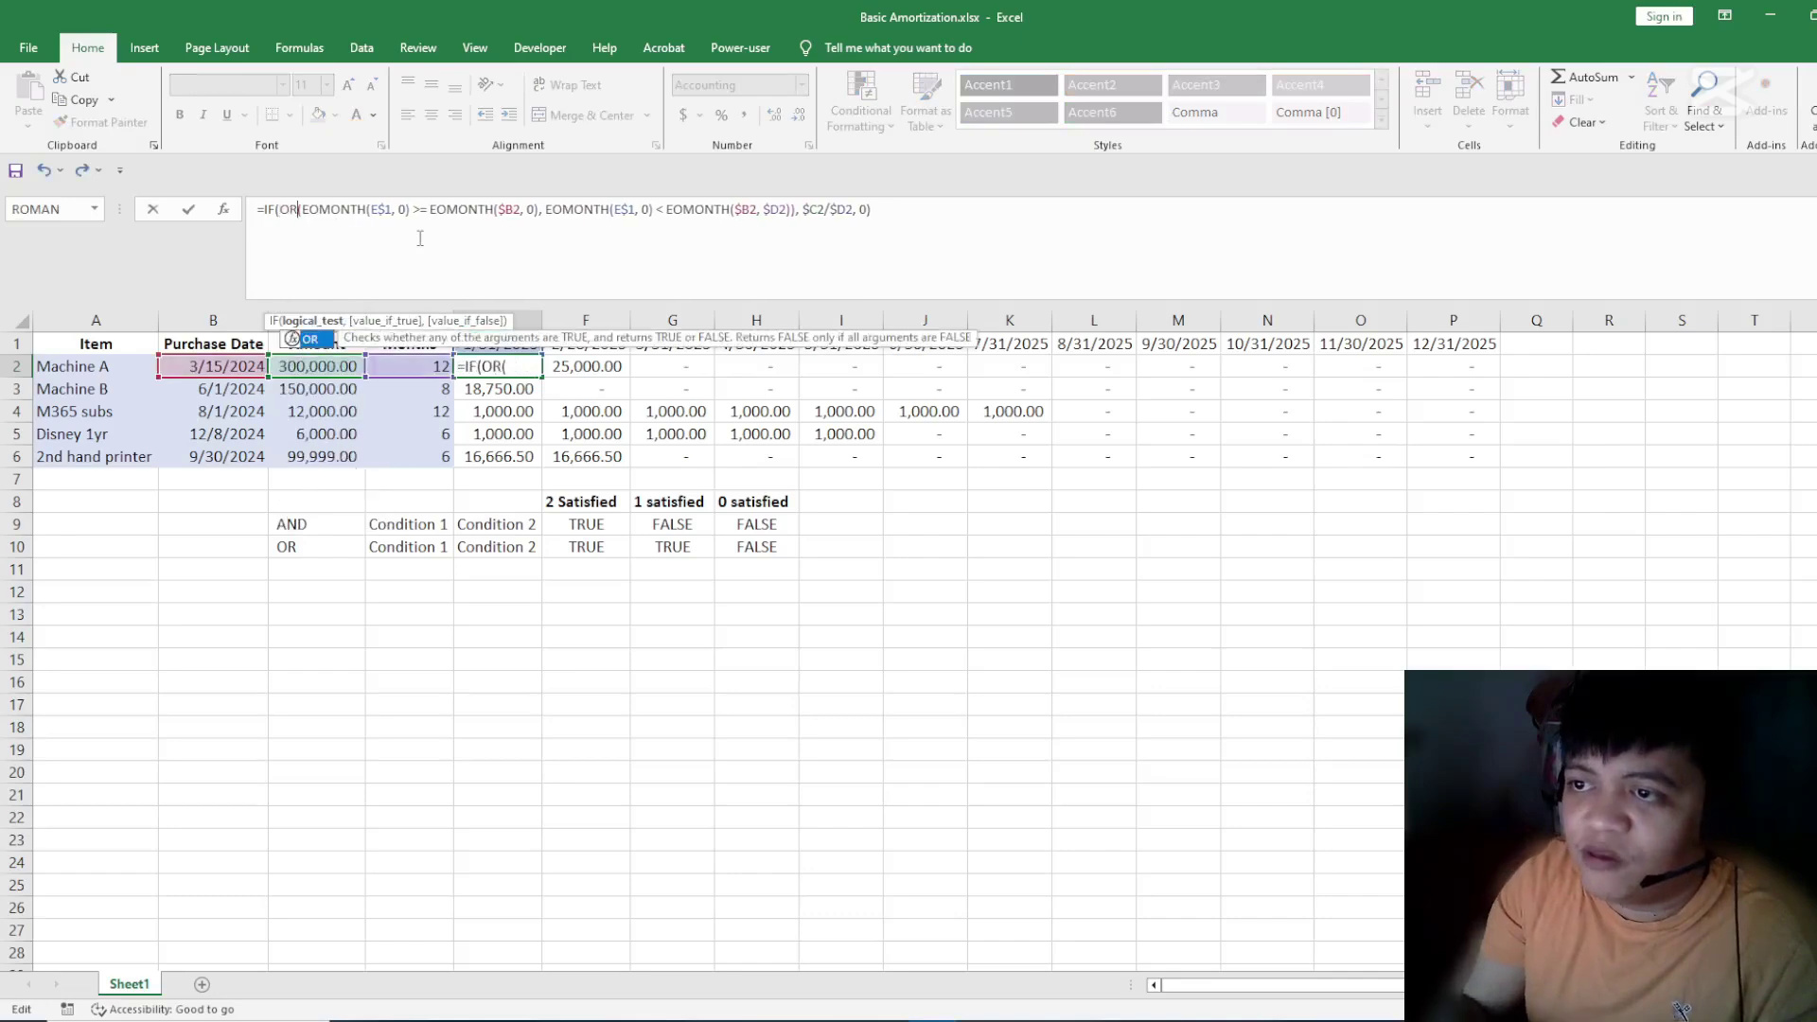
key("Return")
- Copy the OR version of the E2 formula across the schedule range E2:P6
left_click(474, 361)
key("ctrl+c")
left_click(1442, 461, "shift")
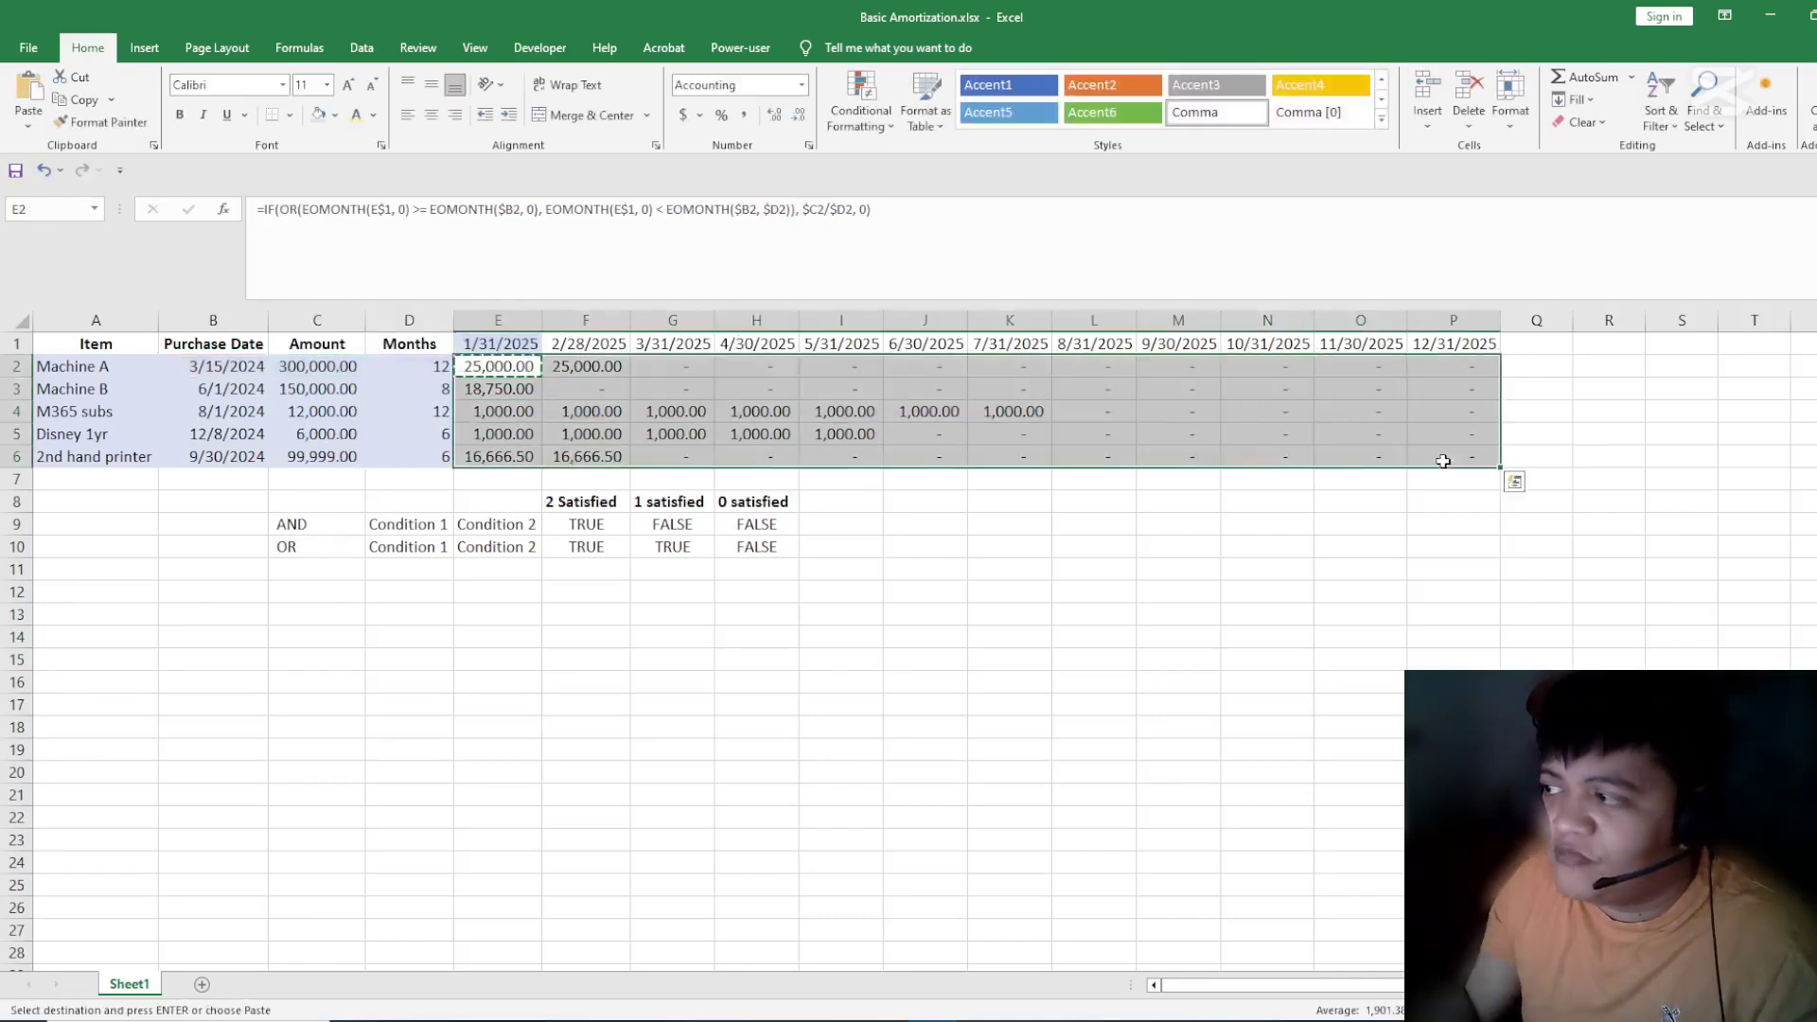
key("Return")
left_click(1289, 575)
- Autofit the column widths of the whole schedule table
left_click(1042, 396)
key("ctrl+a")
key("alt")
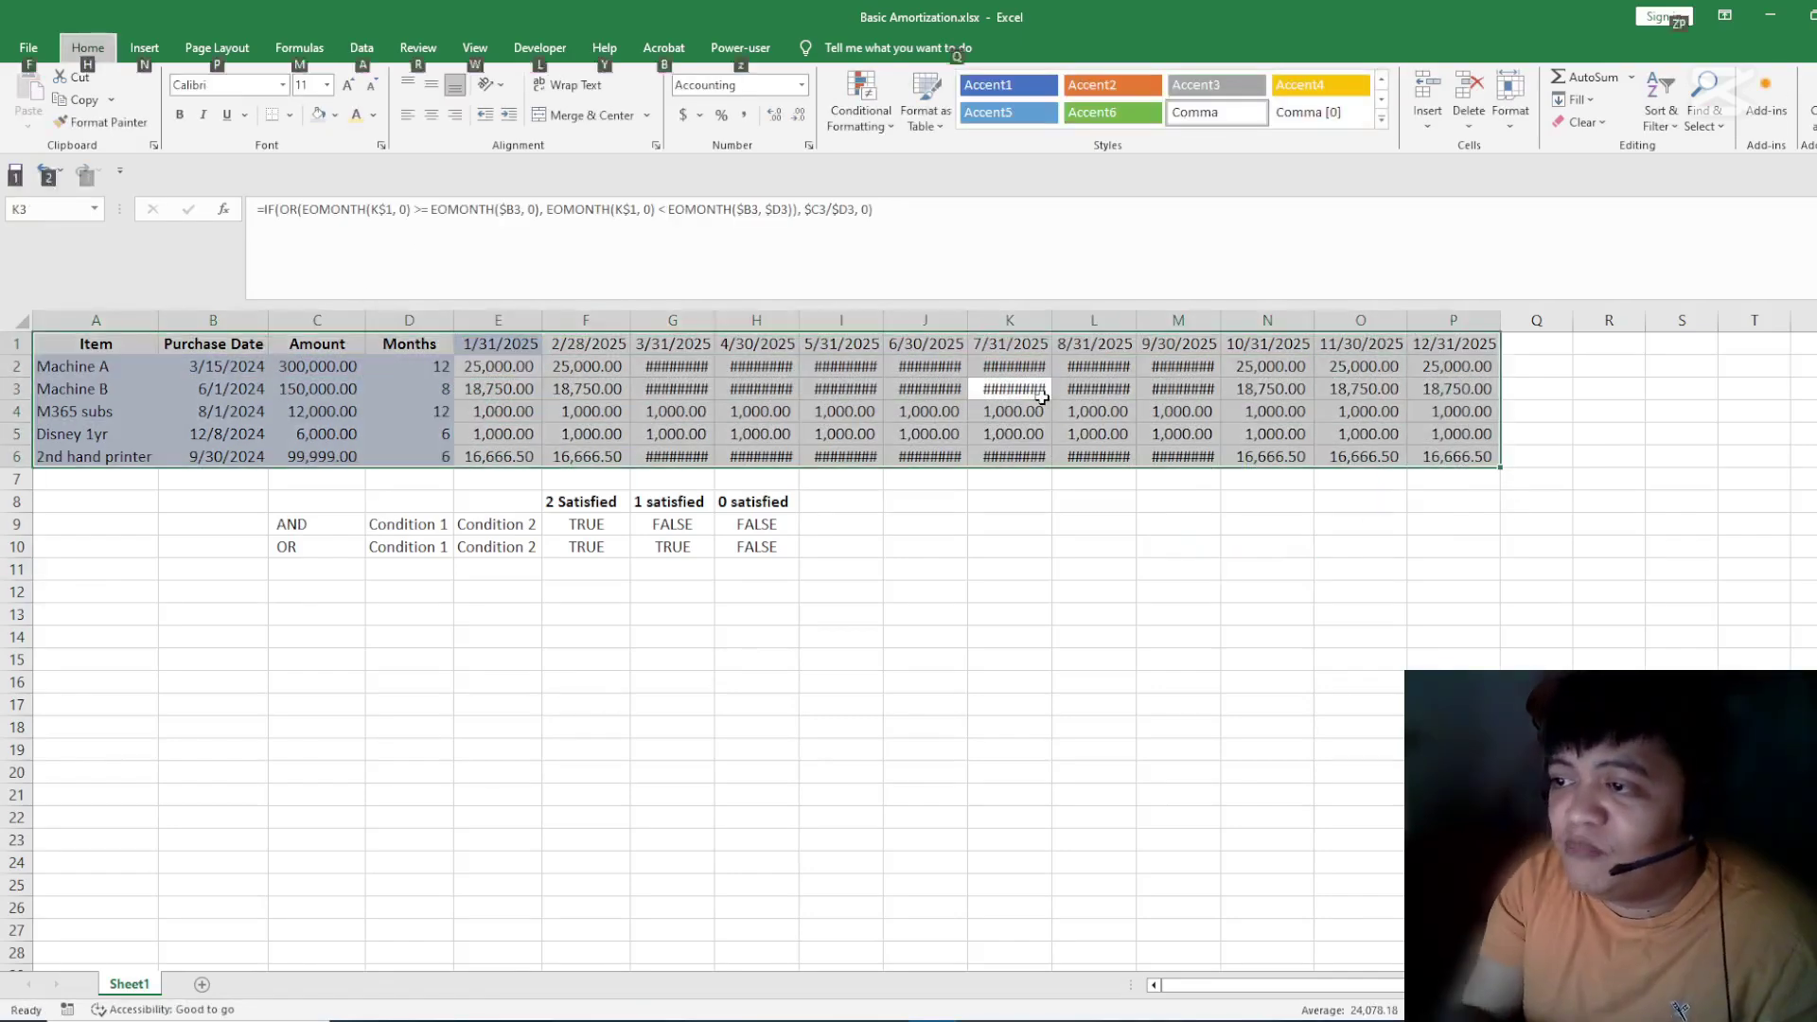
key("h")
key("o")
key("i")
left_click(942, 613)
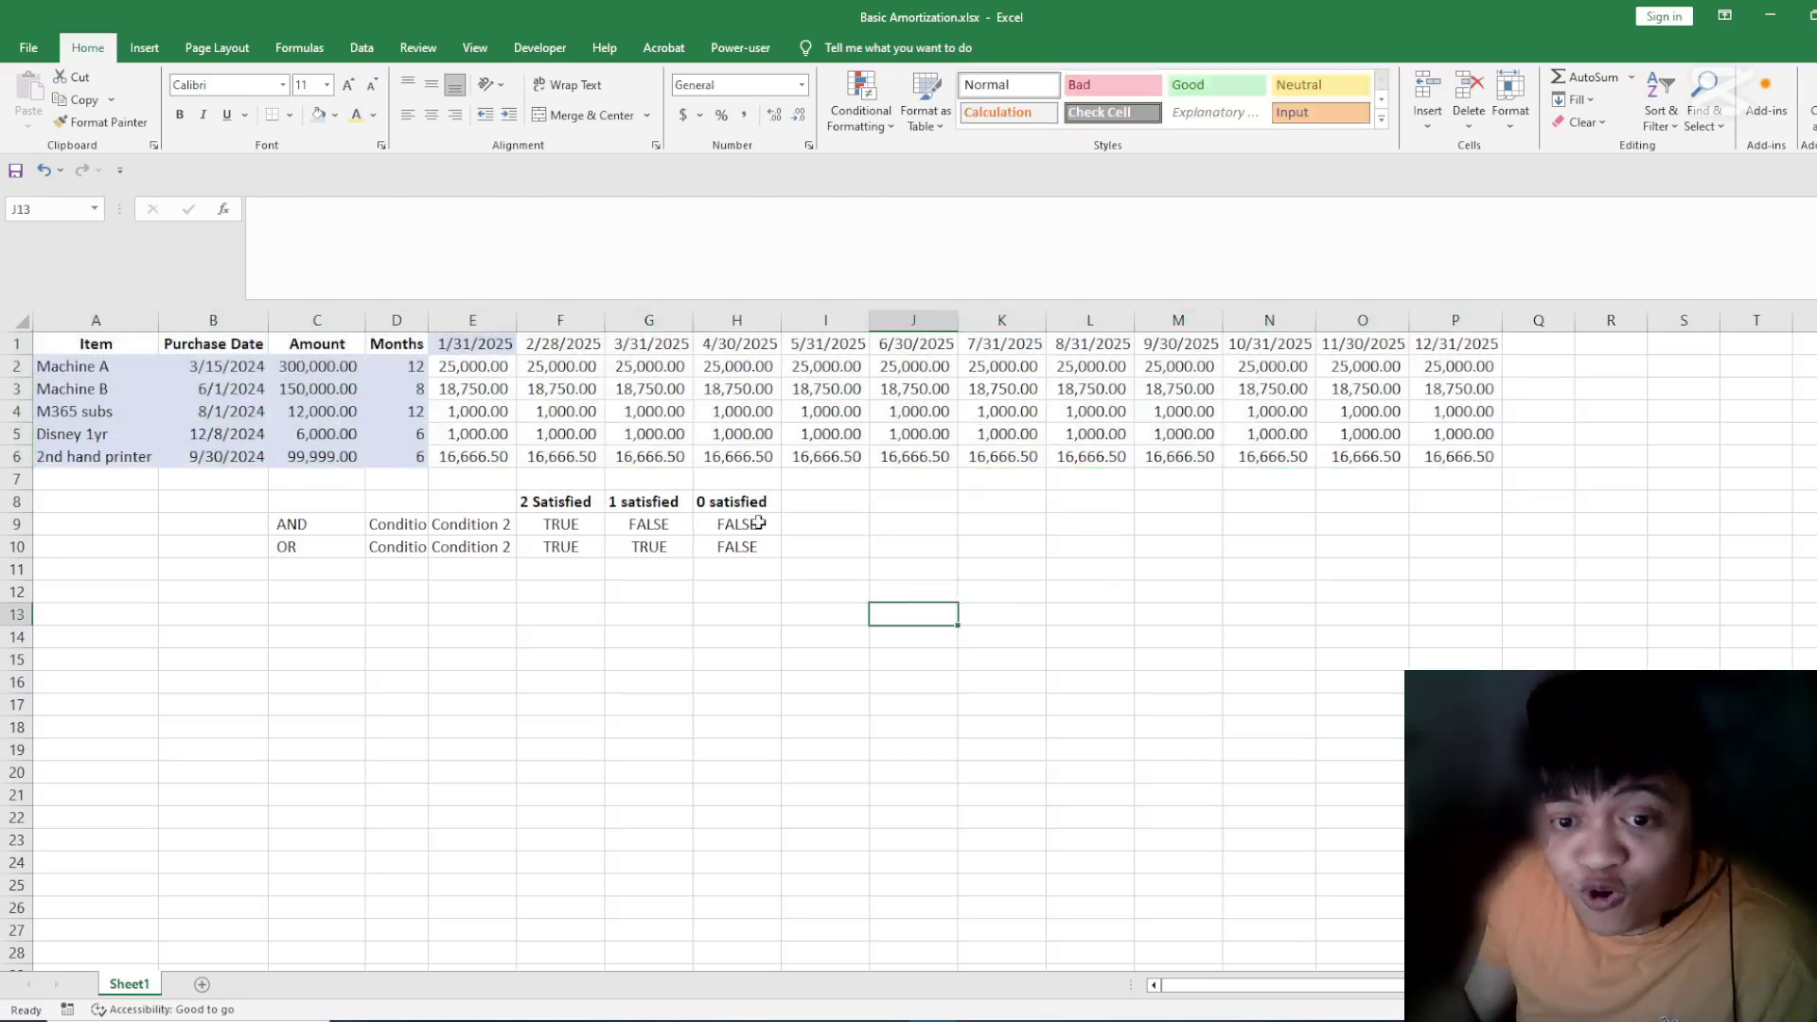
- Change OR back to AND in the E2 formula and copy it across E2:P6
left_click(502, 363)
left_click(300, 208)
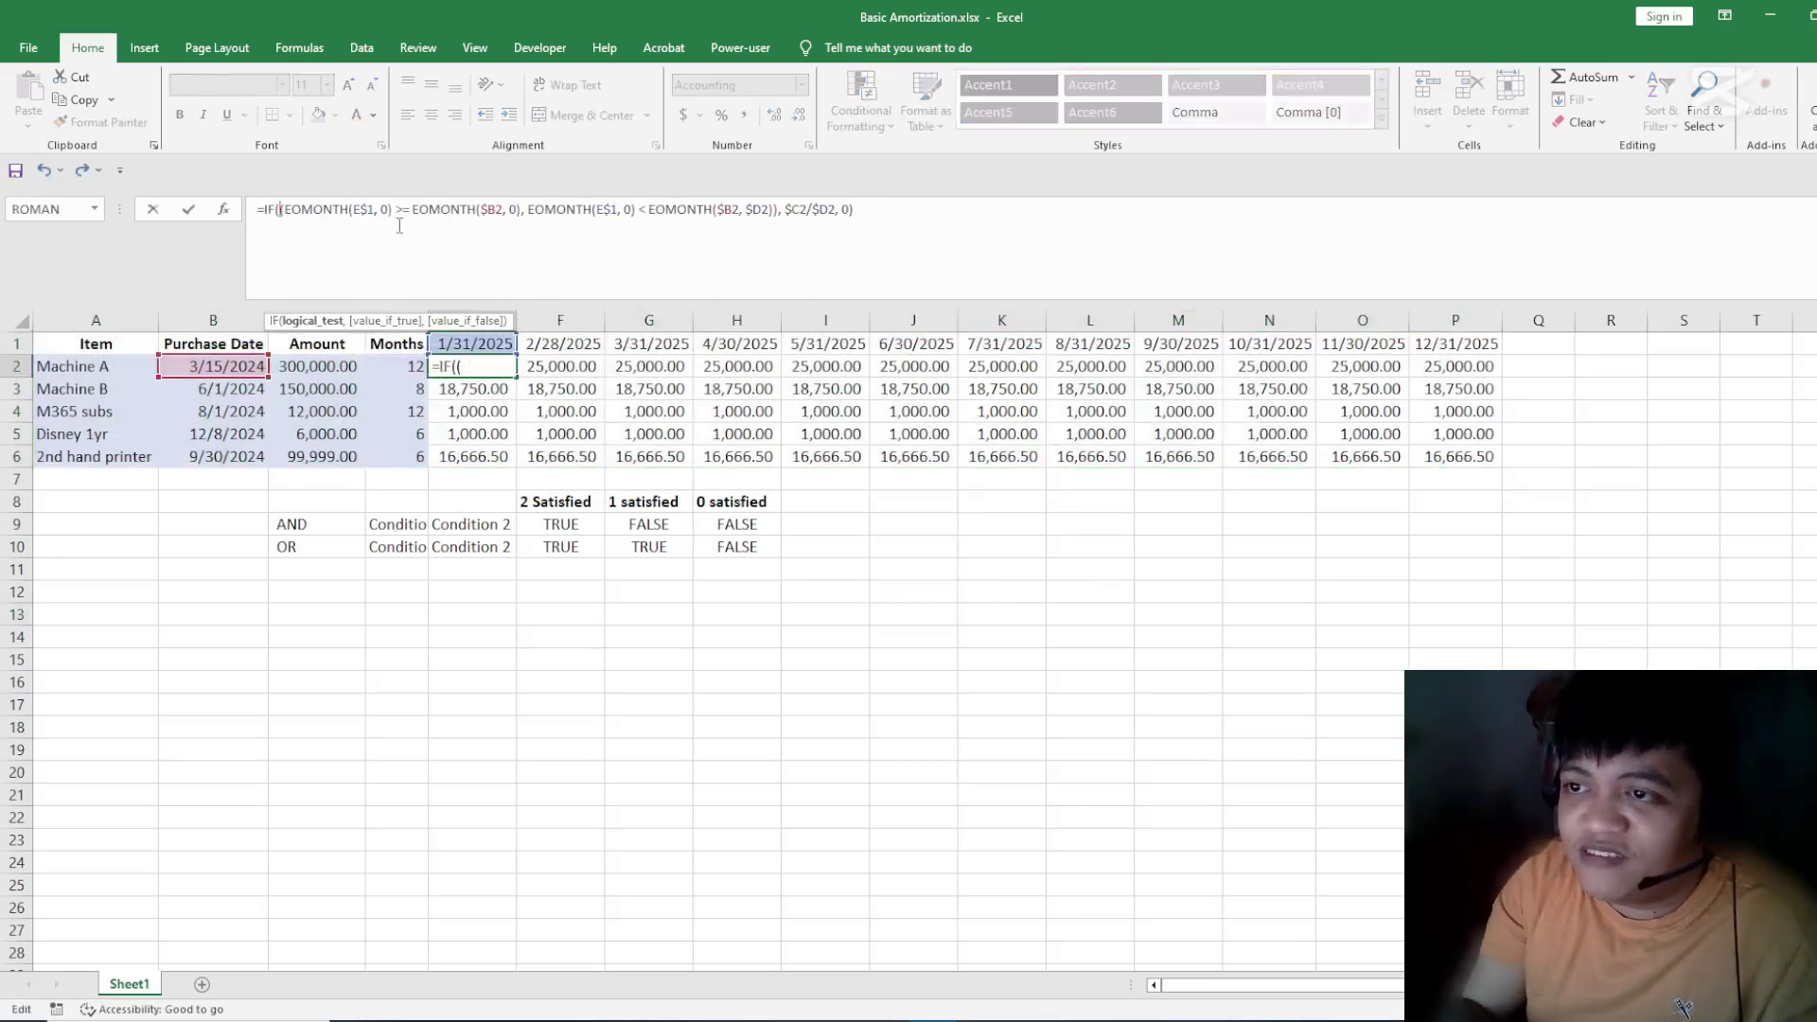
key("Return")
left_click(480, 366)
key("ctrl+c")
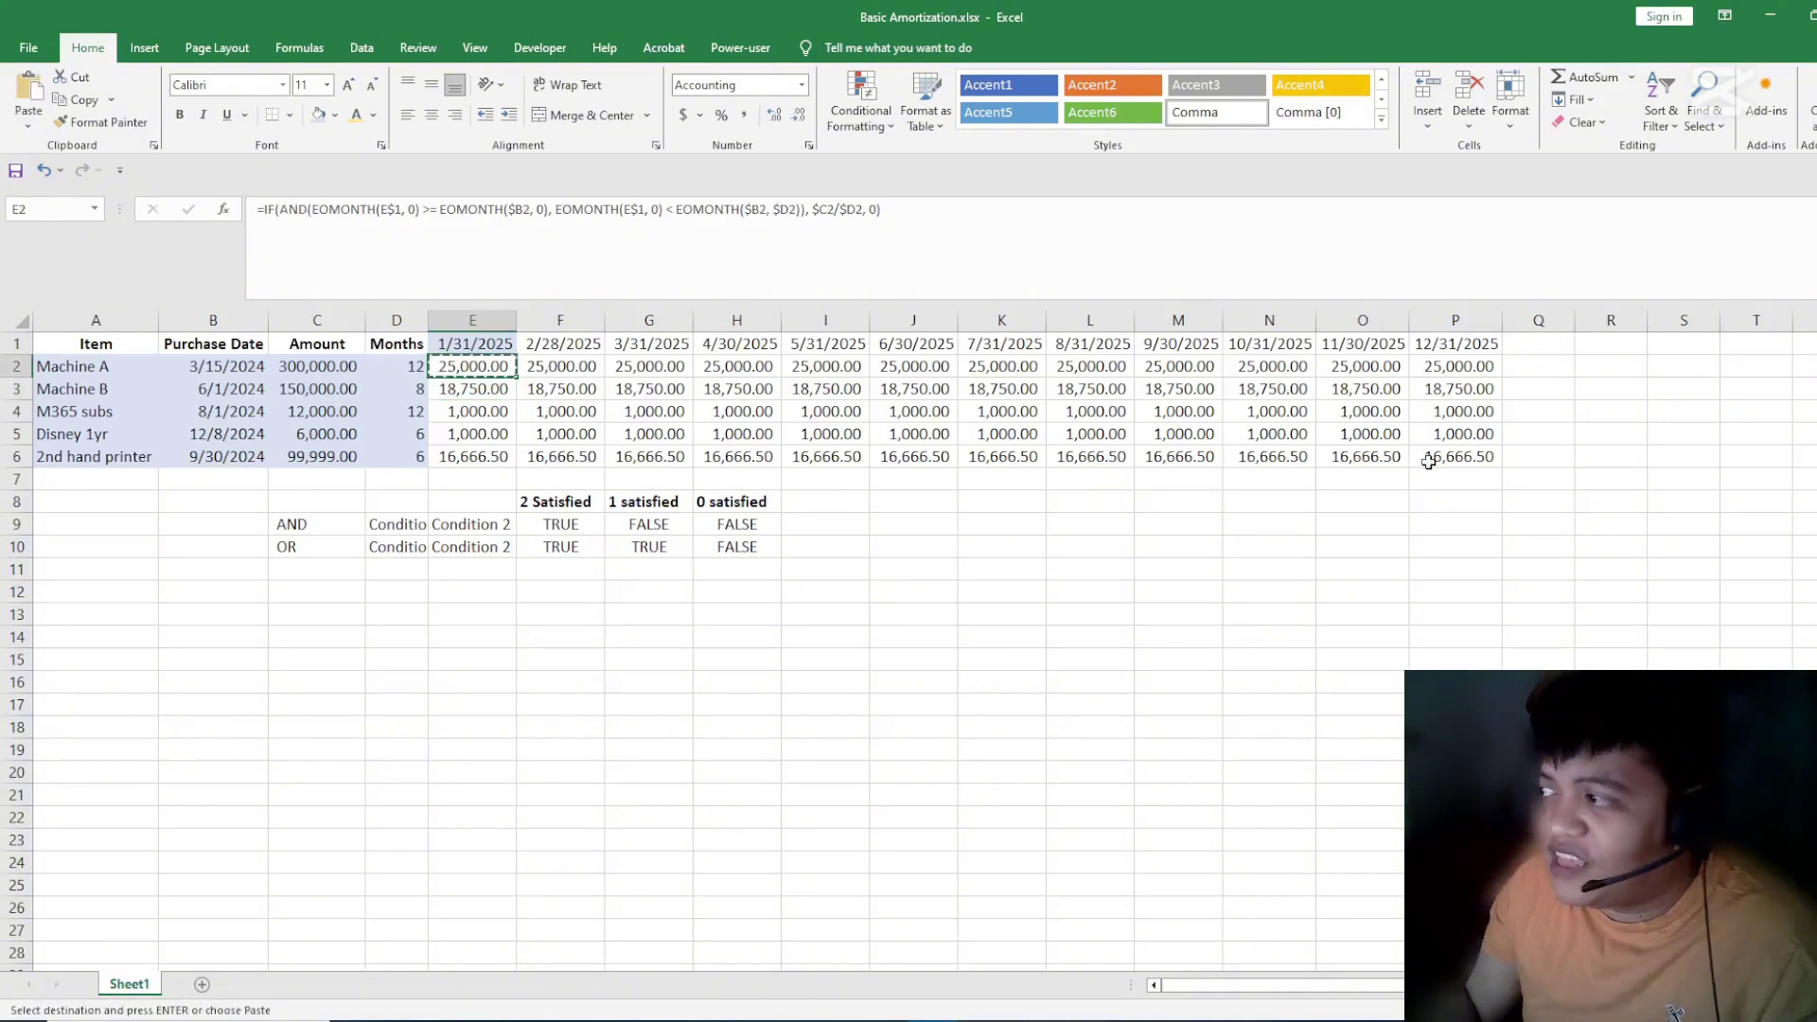
left_click(1452, 457, "shift")
key("ctrl+v")
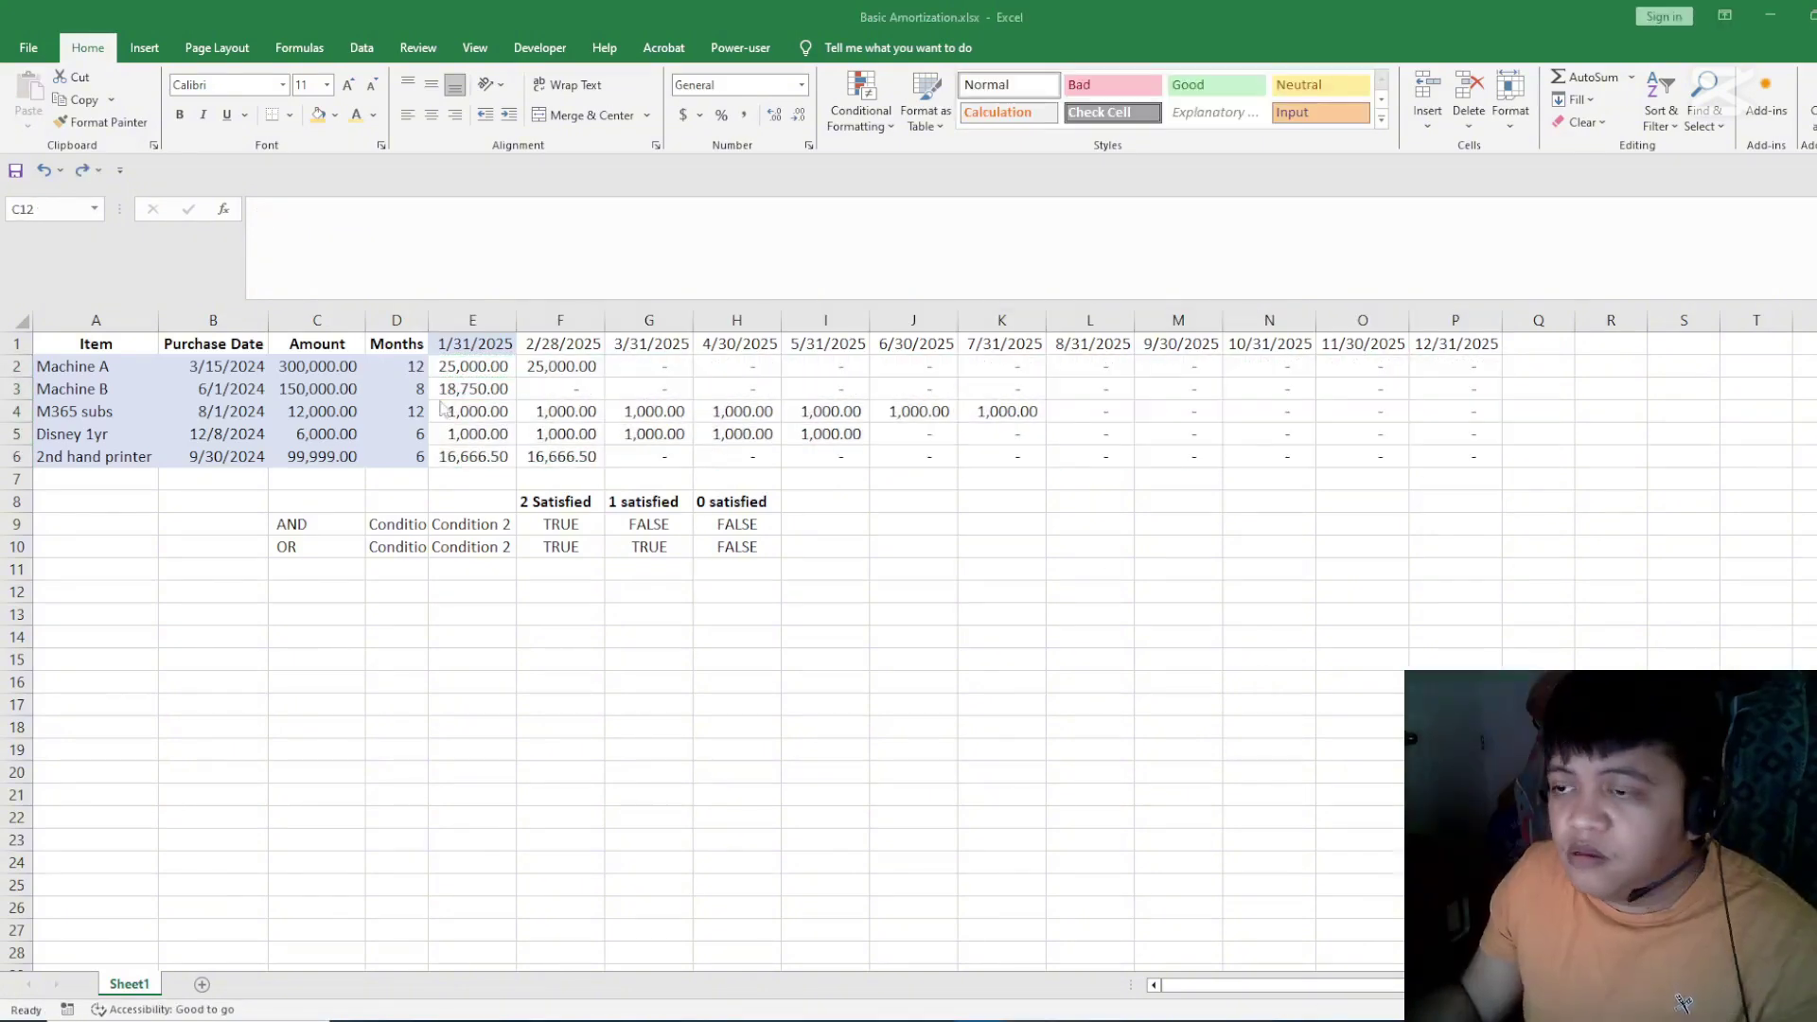
- Autofit the width of column D and enter the label Condition 1 in C12
double_click(429, 320)
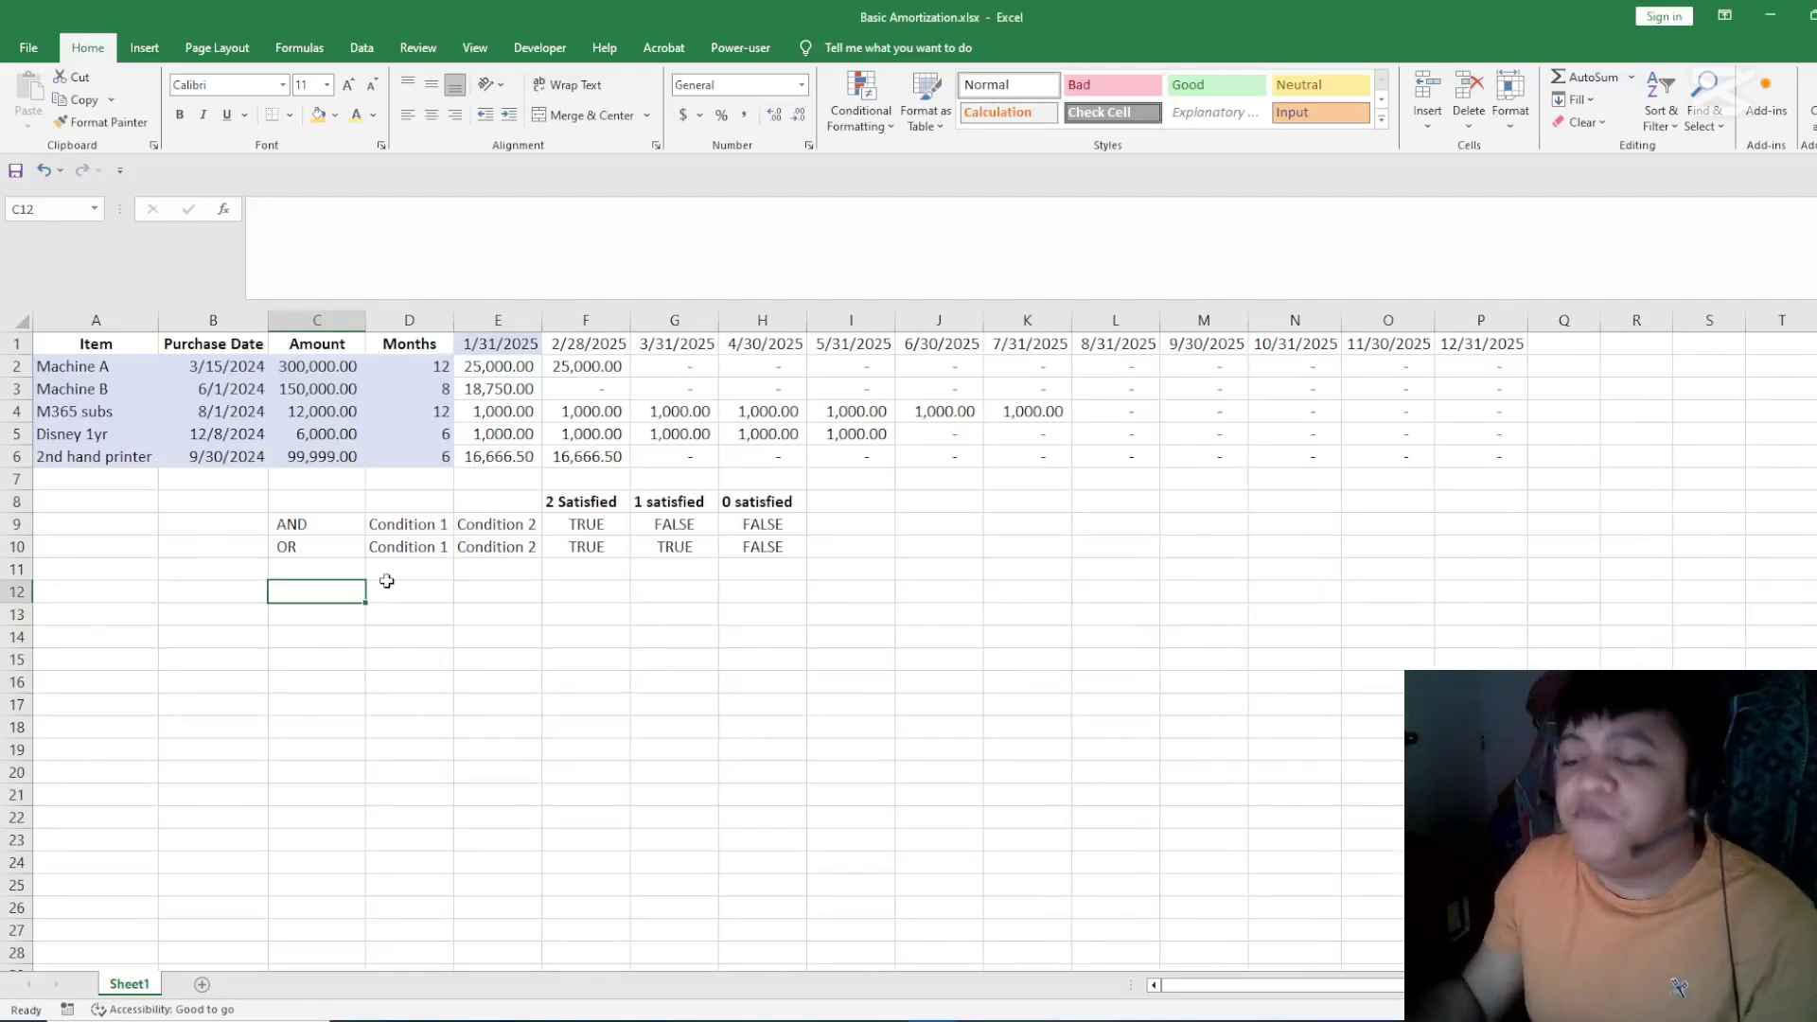
type("Condition 1")
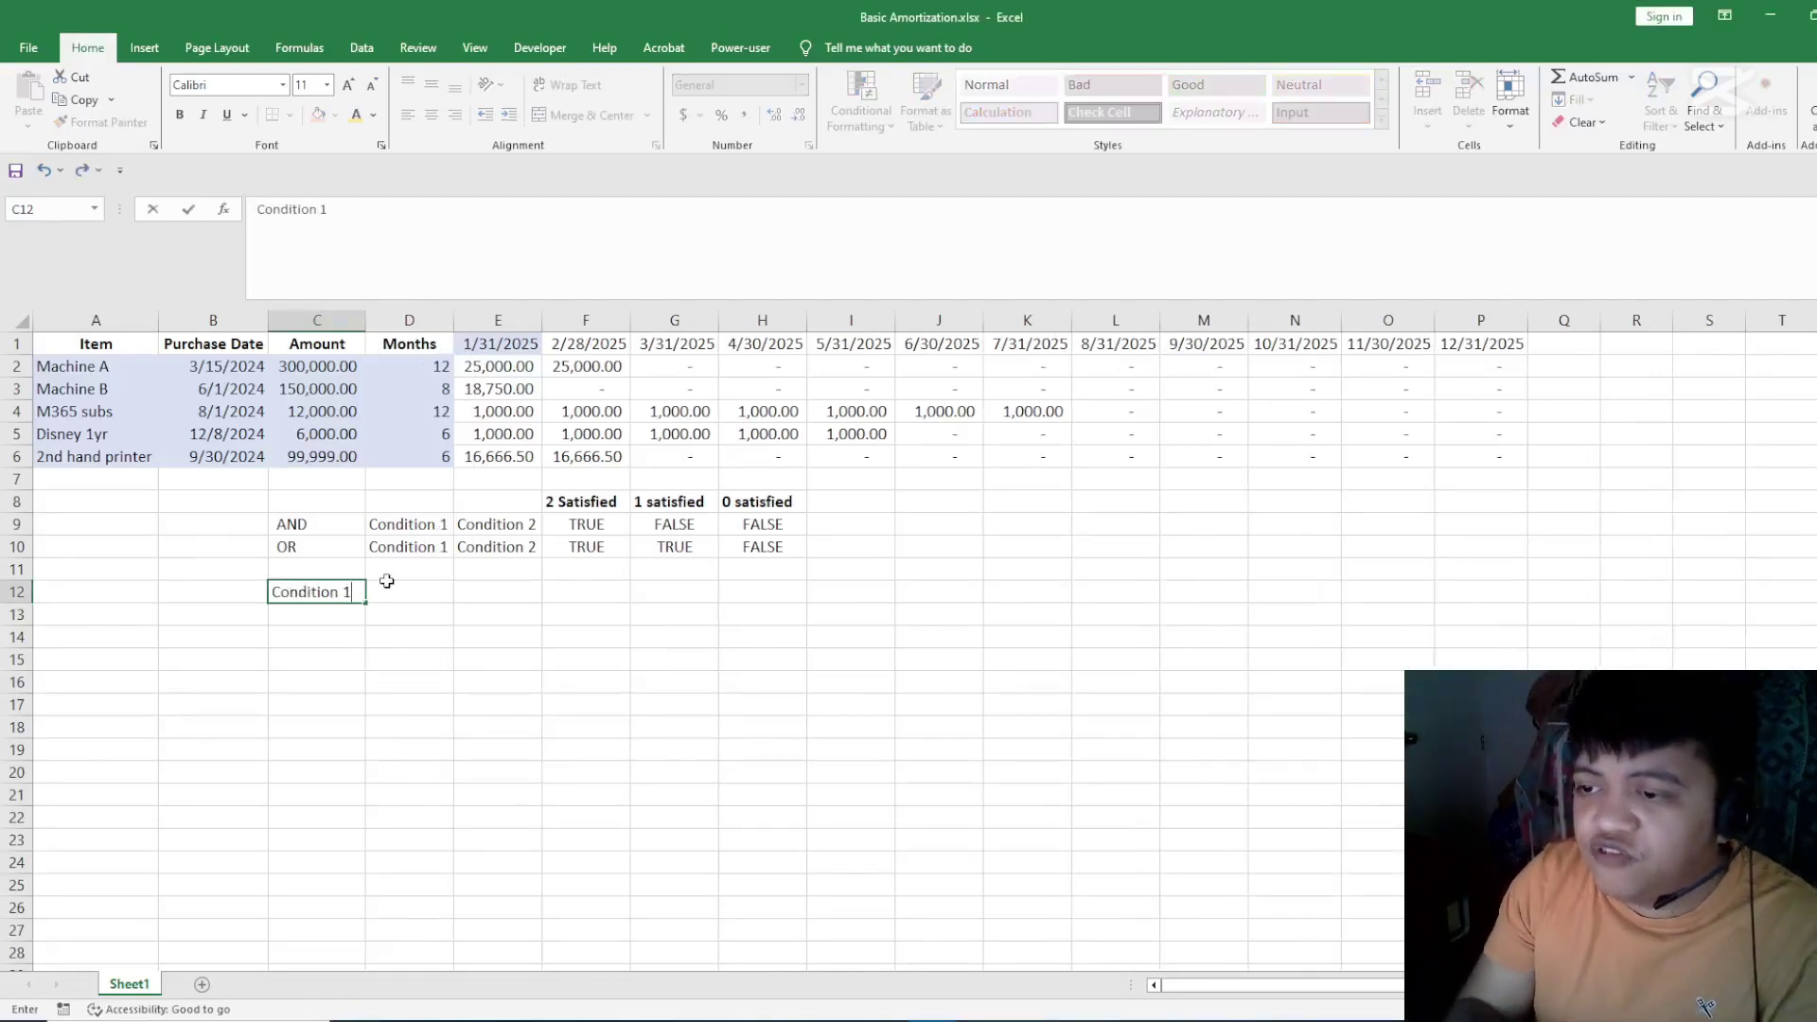
left_click(387, 582)
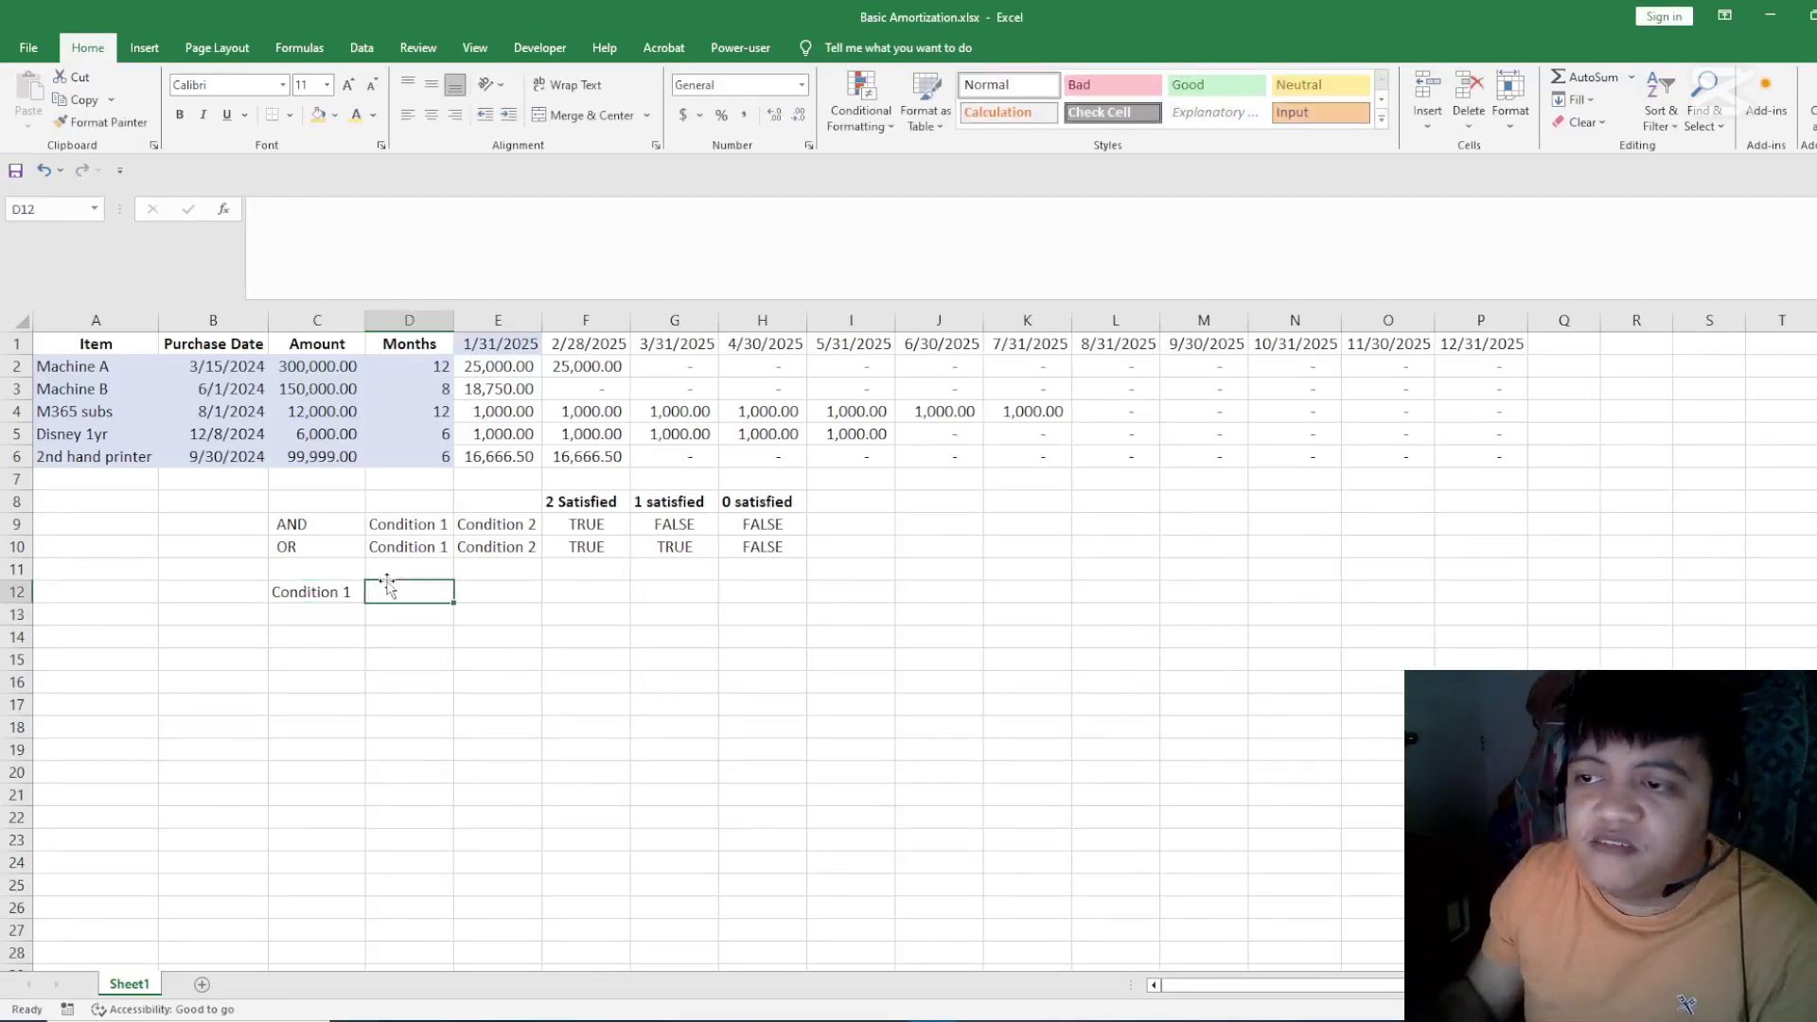
- Enter the explanation Header date should be >= Purchase Date in D12 for the first condition
left_click(512, 347)
left_click(245, 371)
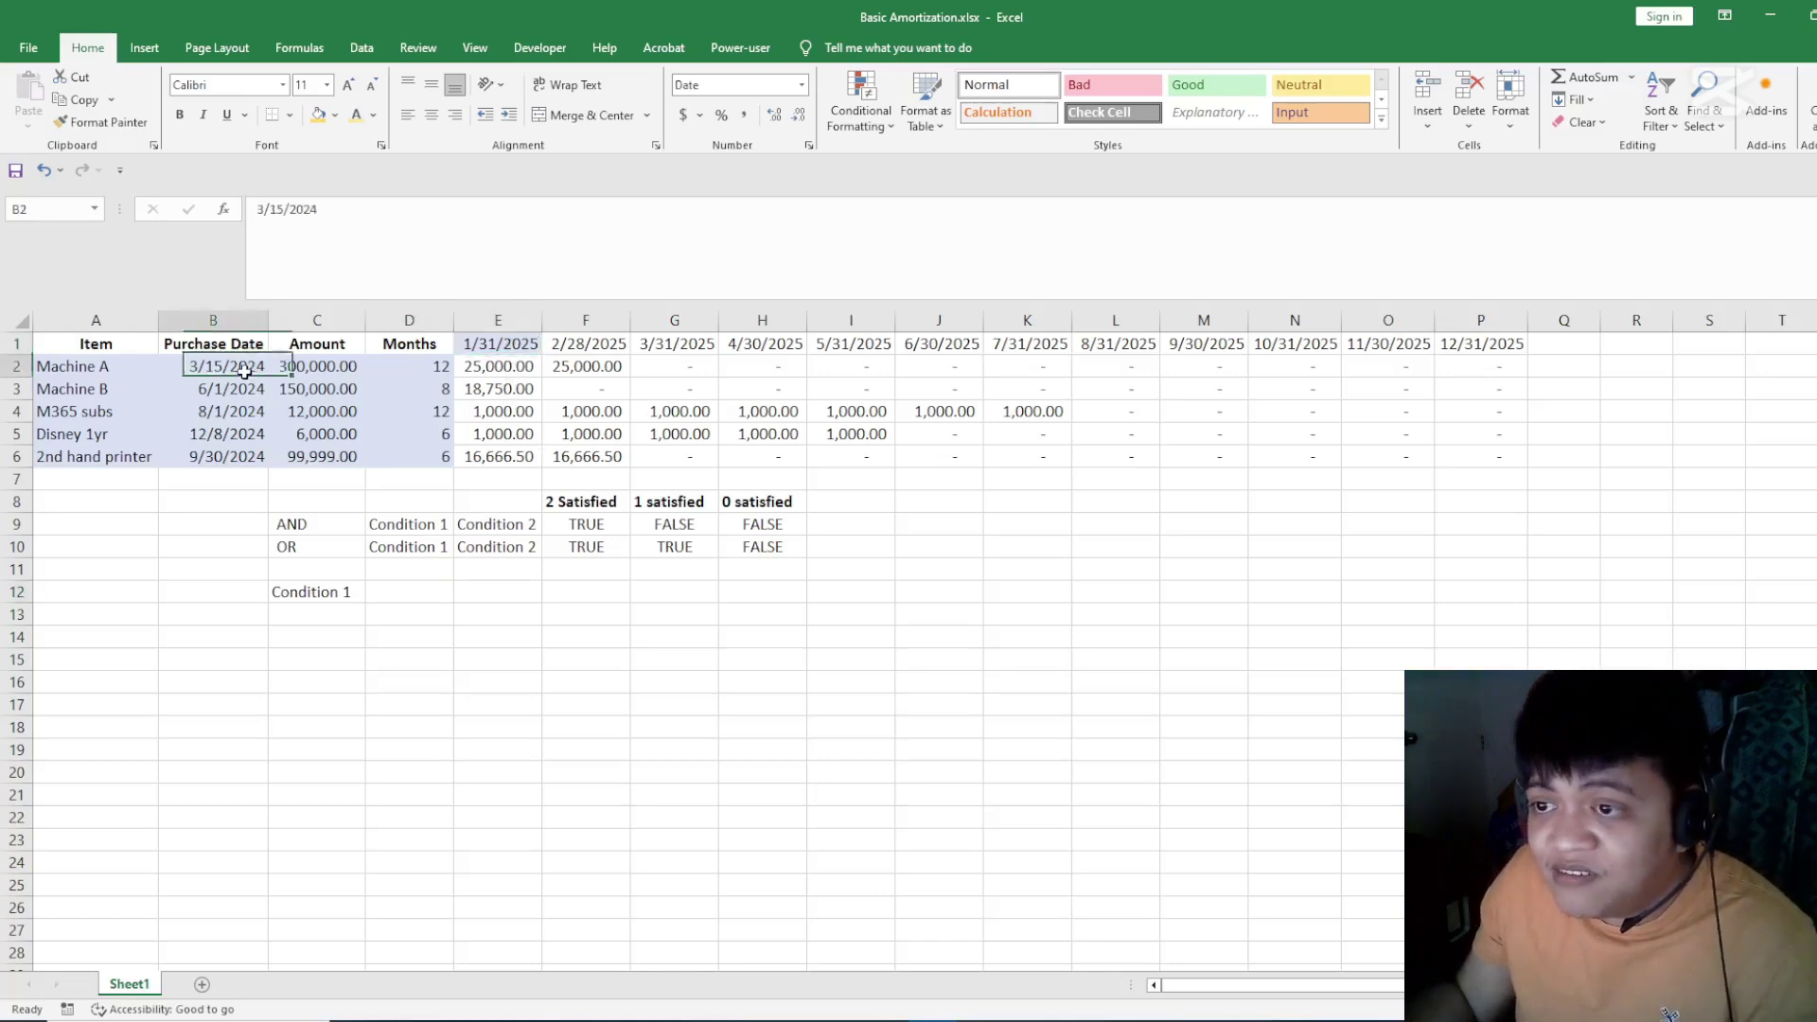
left_click(408, 591)
type("H")
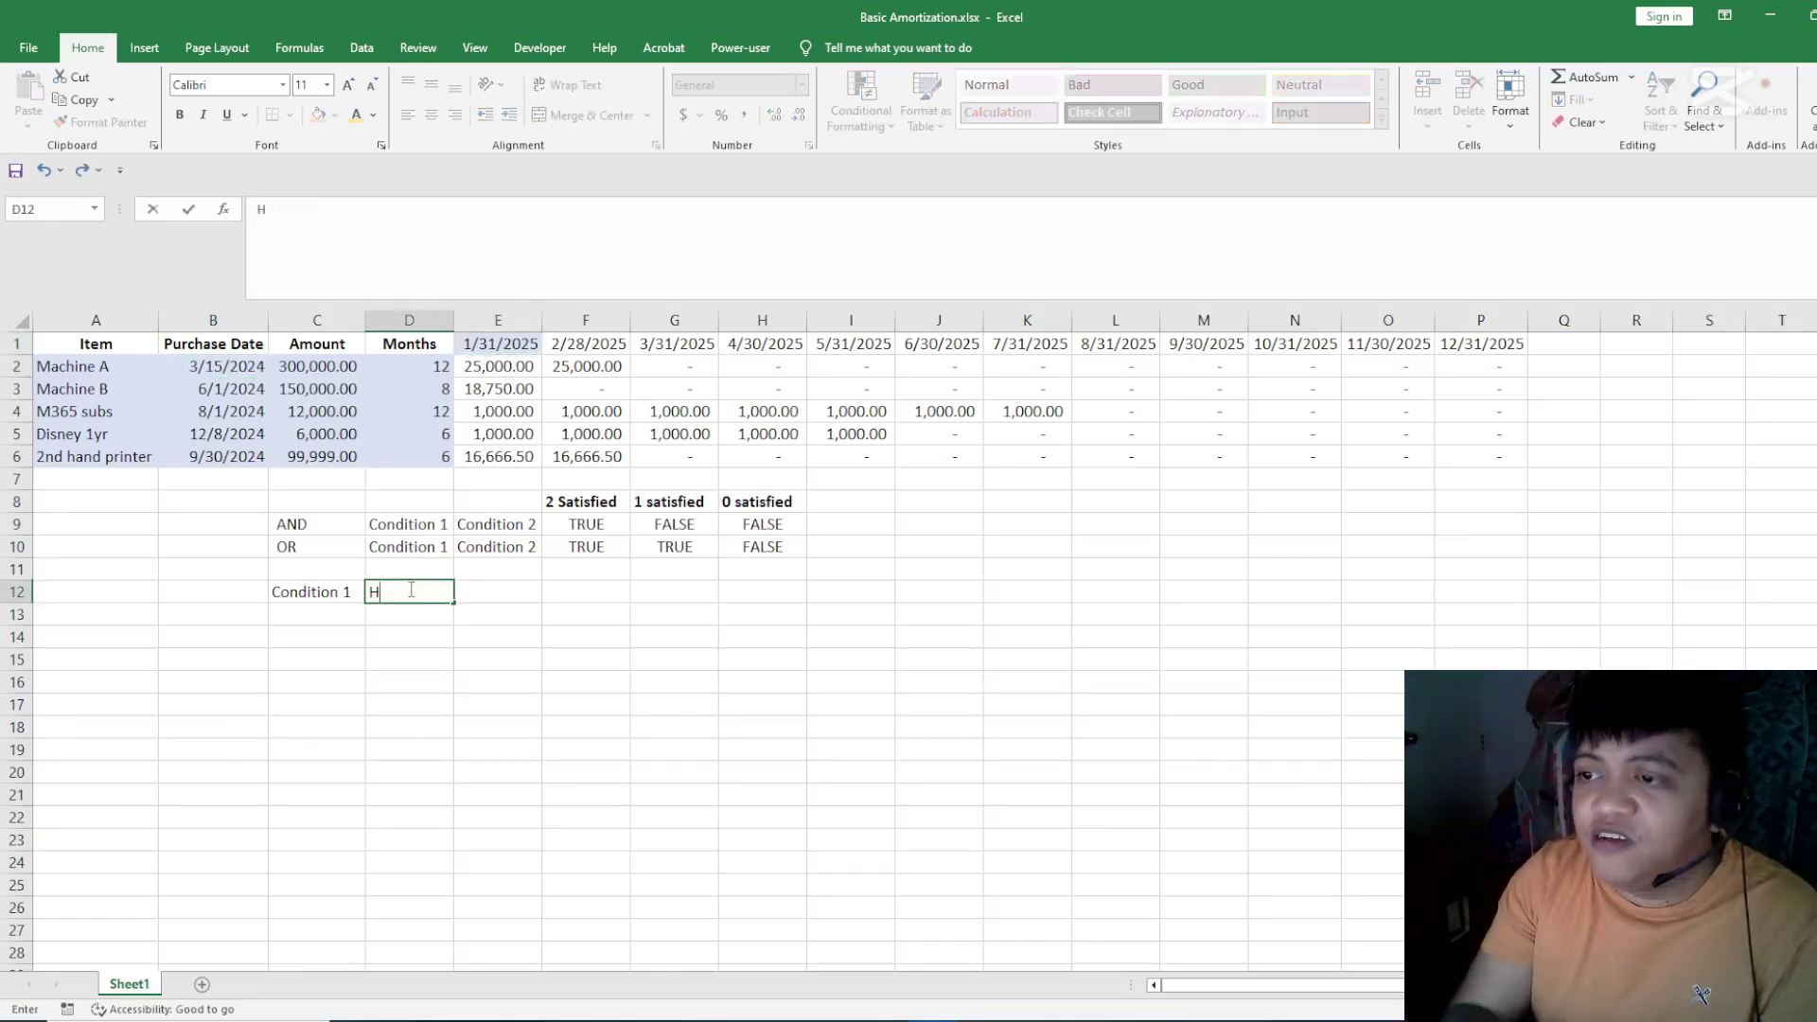
type("eader date should be ")
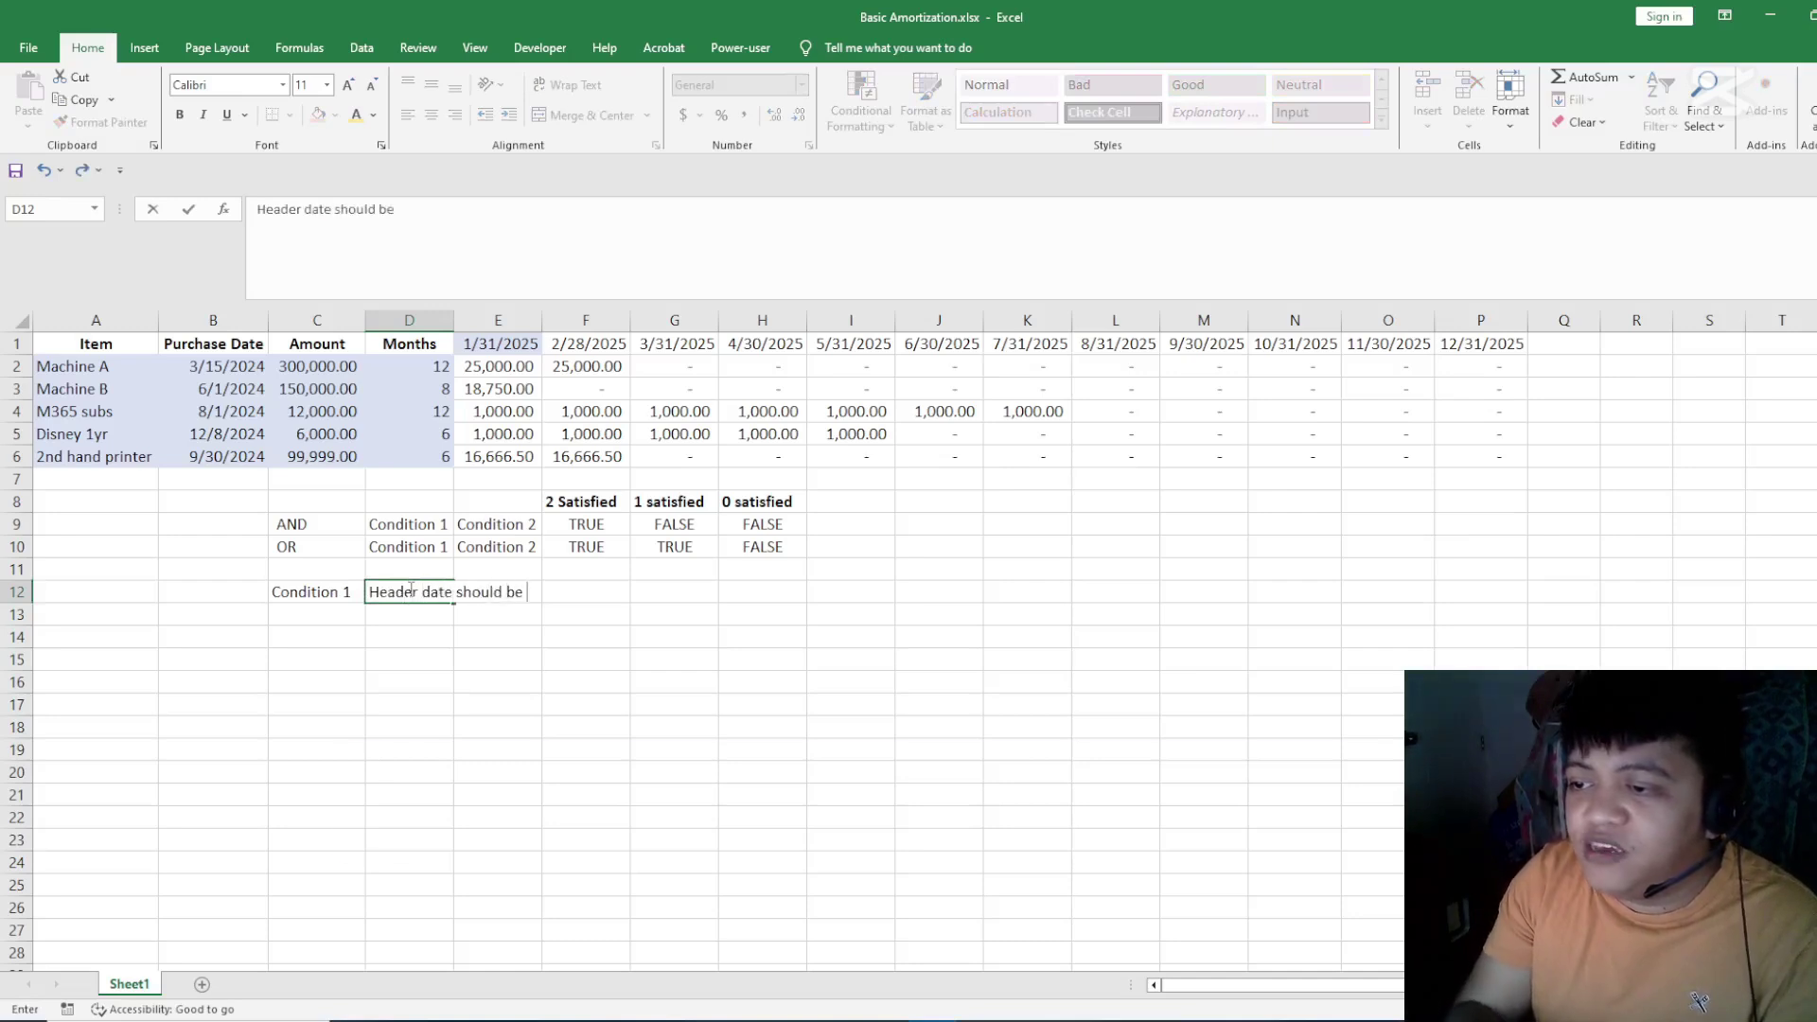
type(">")
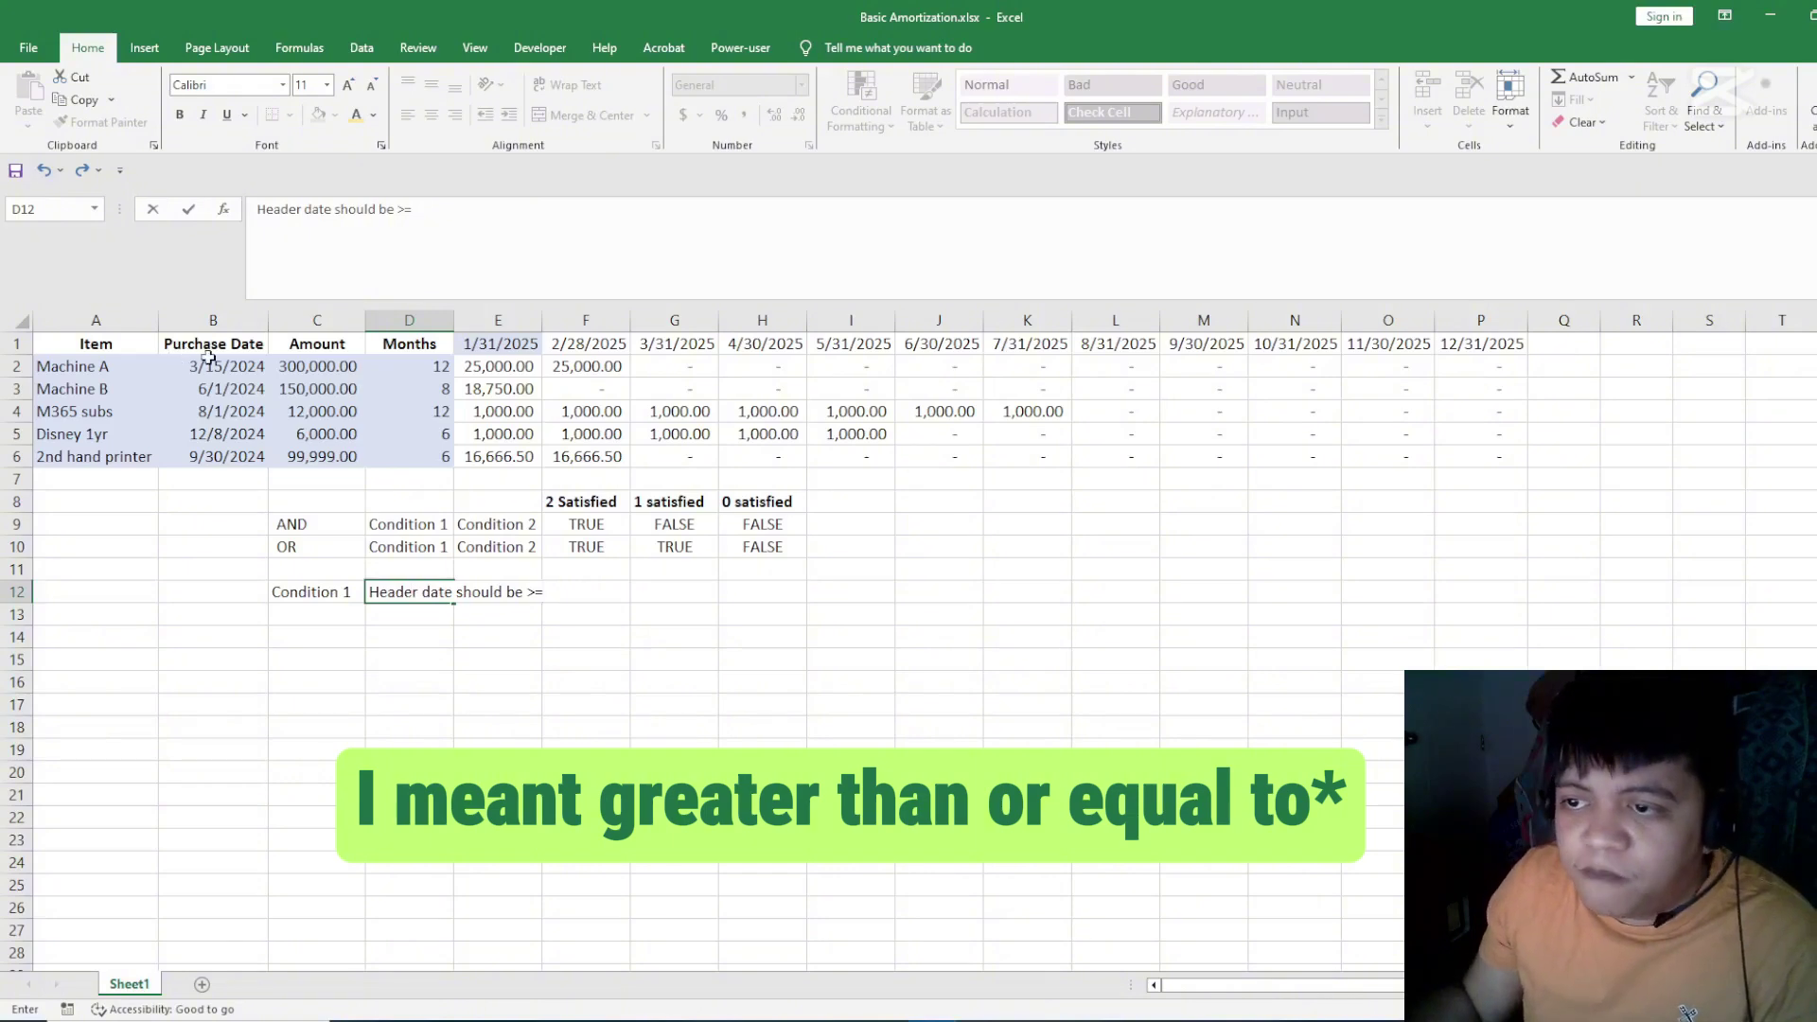
type("= Purchase Date")
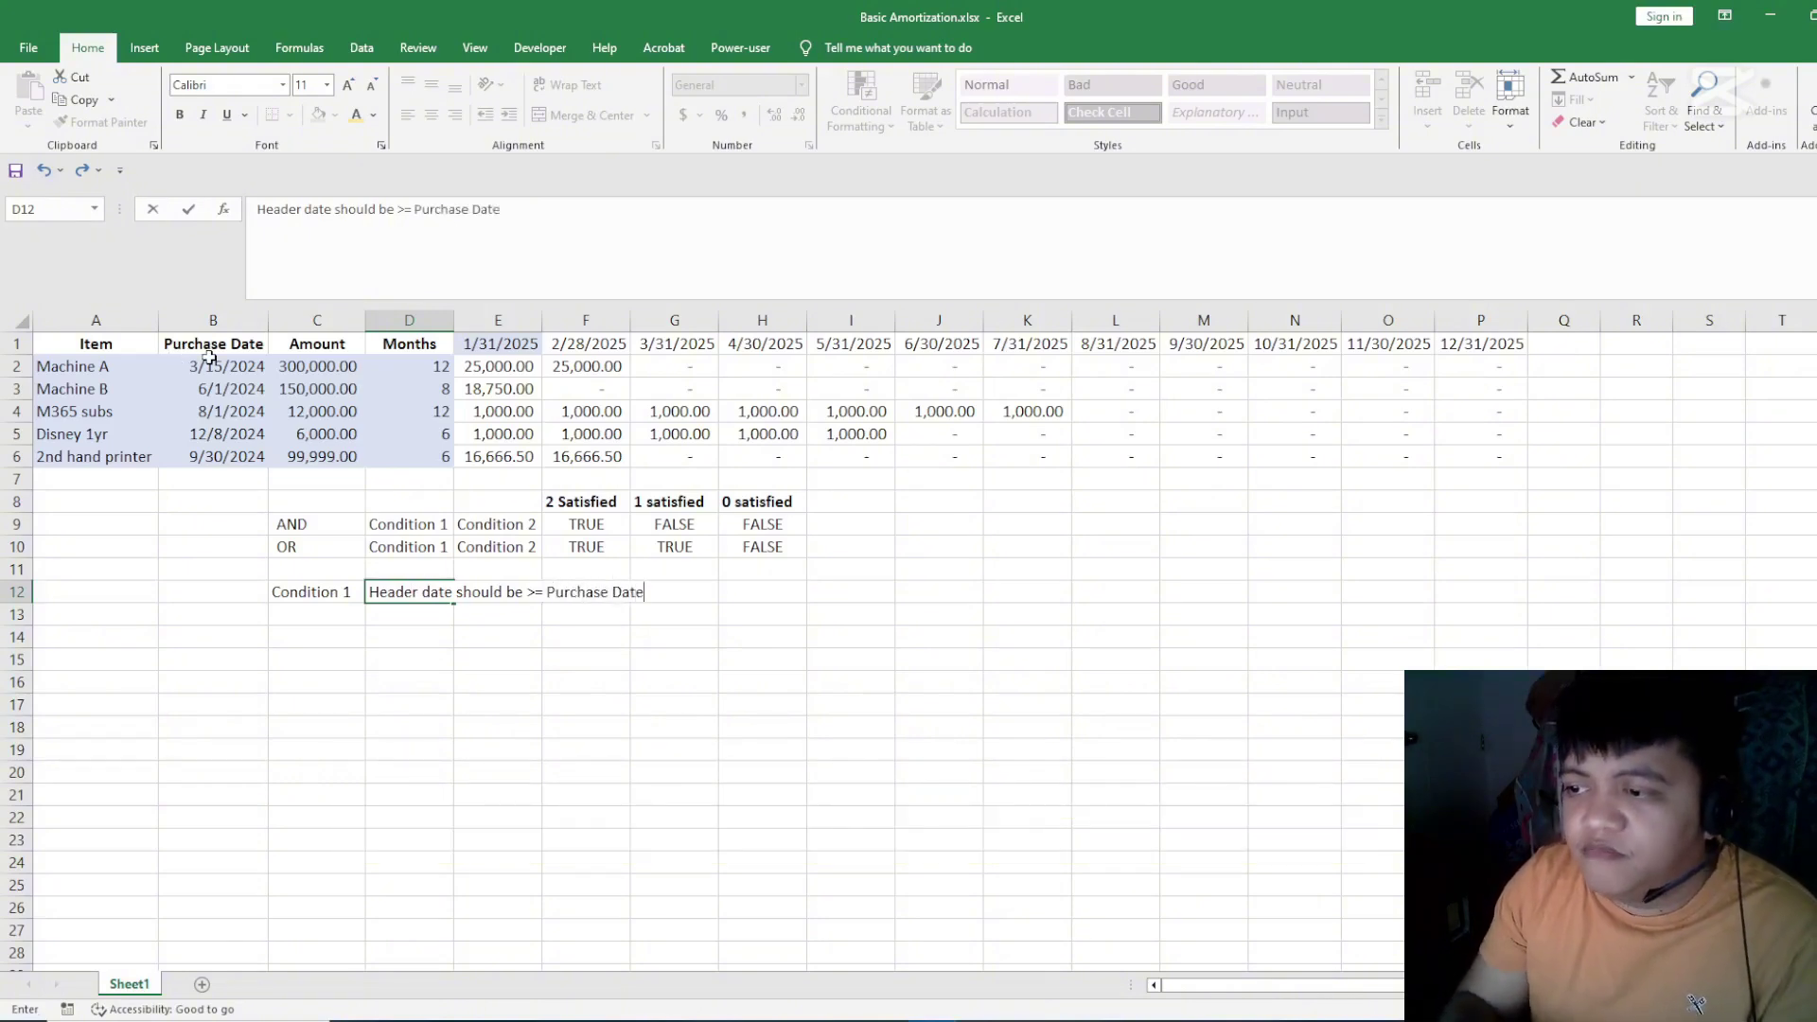
key("Return")
- Review the first EOMONTH condition in the E2 formula and enter the label Condition 2 in C13
left_click(515, 365)
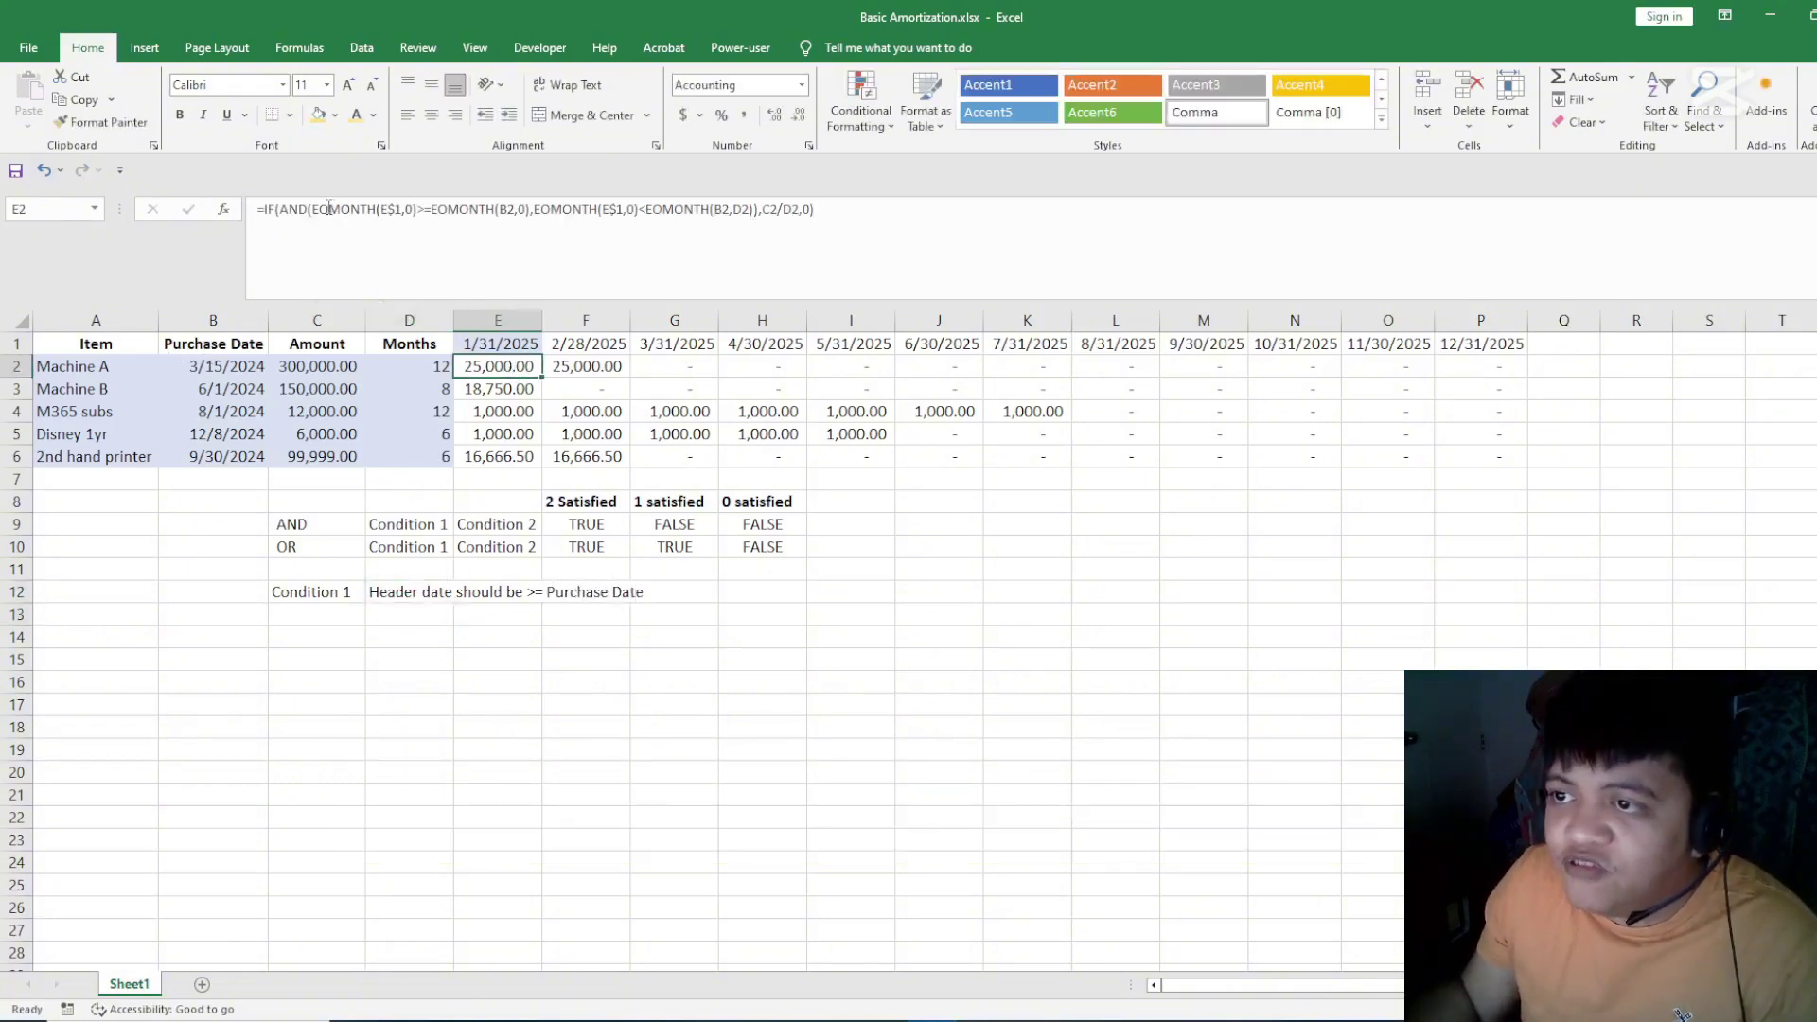
left_click_drag(311, 208, 523, 208)
key("Escape")
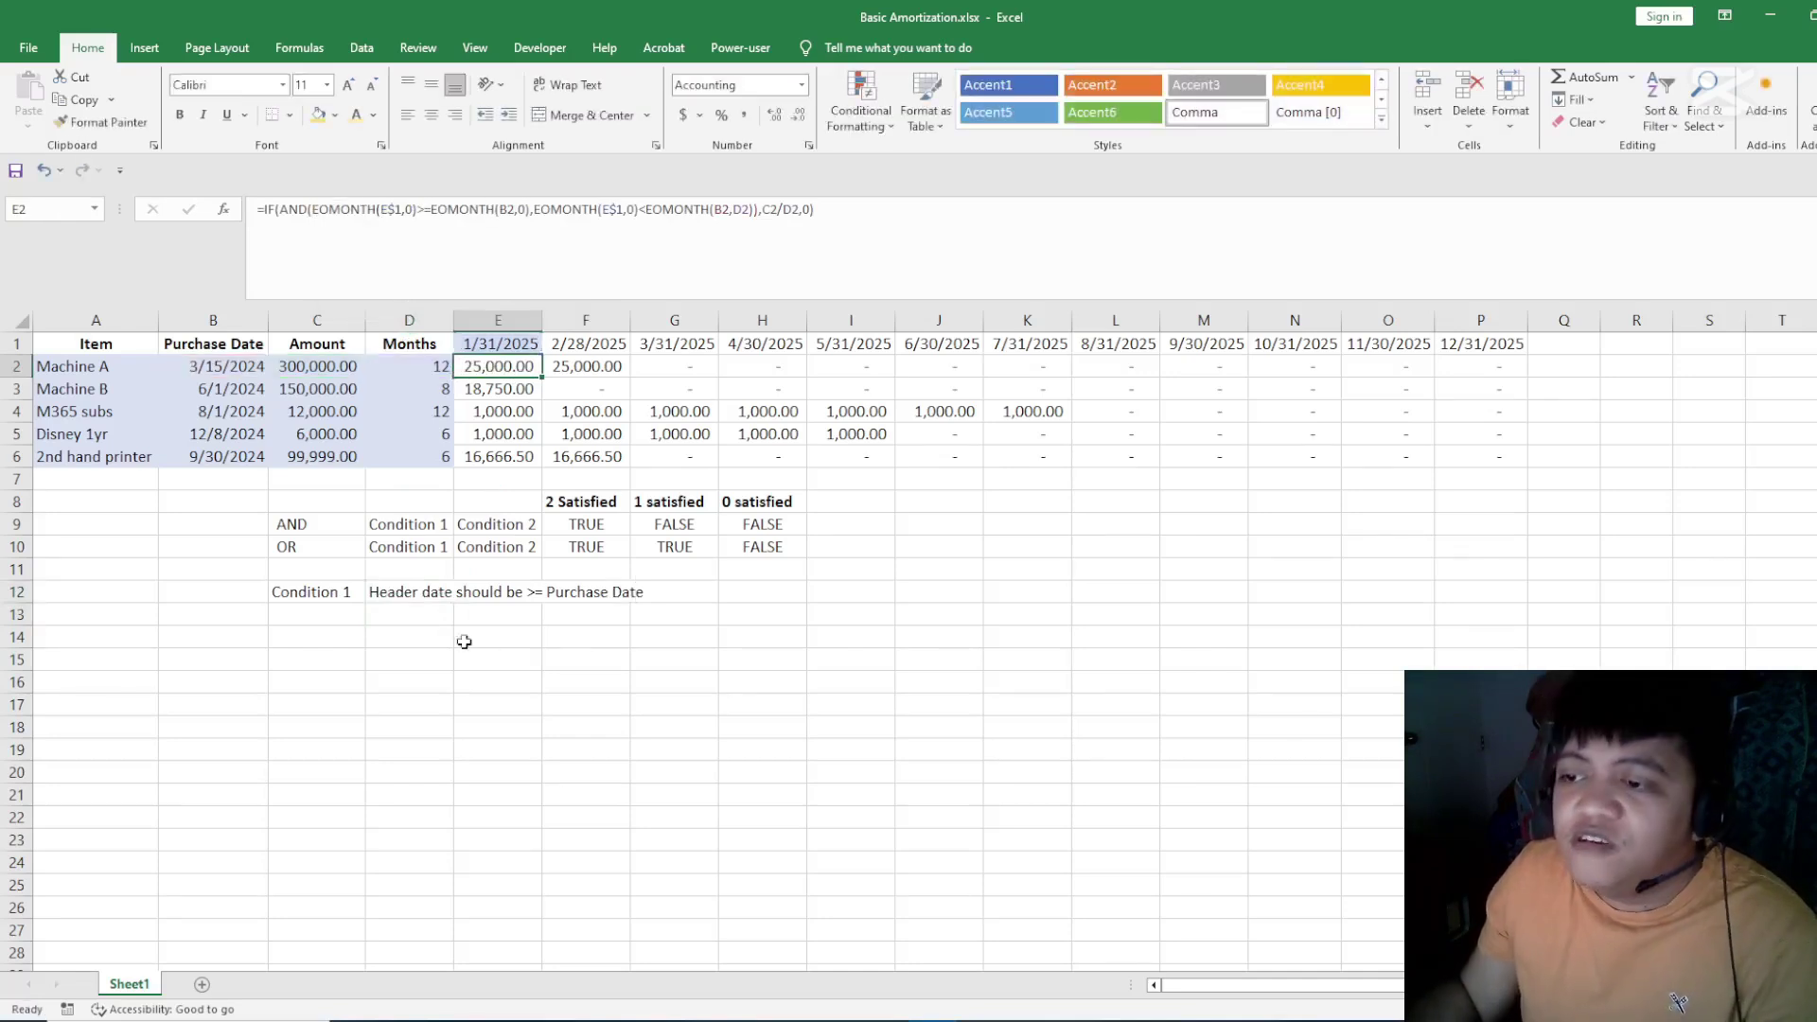
left_click(374, 614)
left_click(346, 610)
type("C")
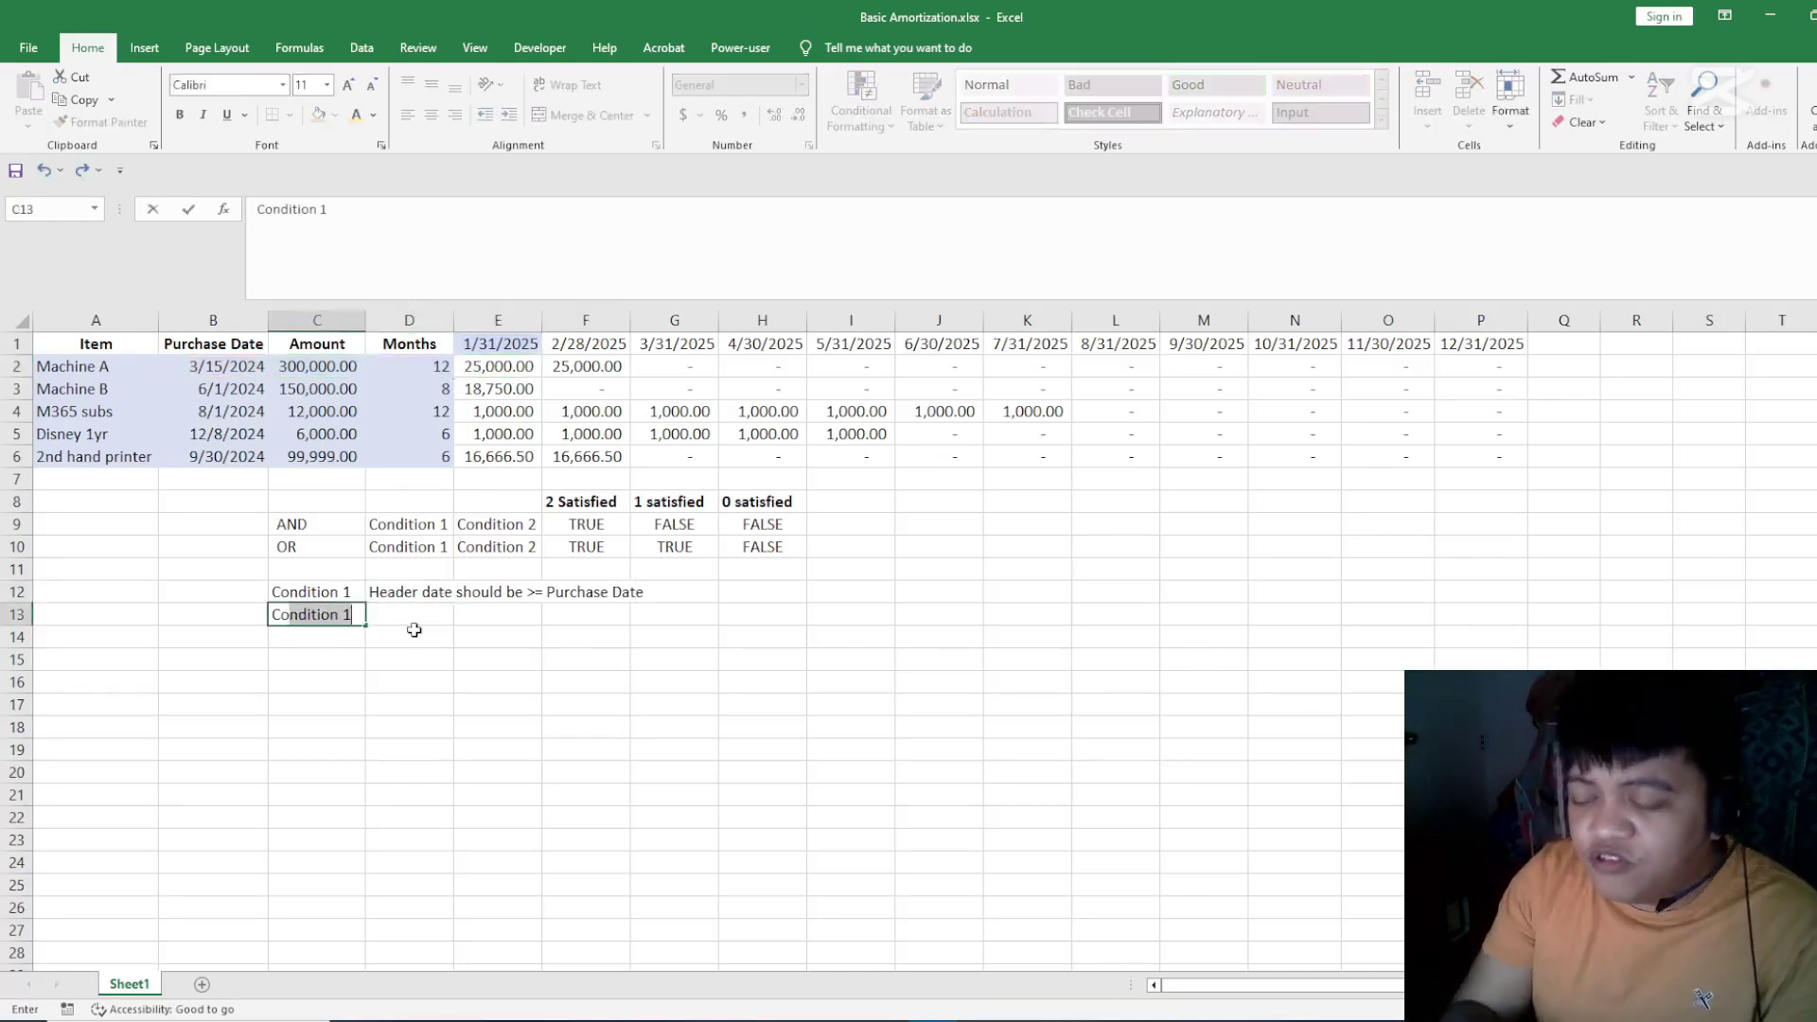
type("ondition 2")
key("Return")
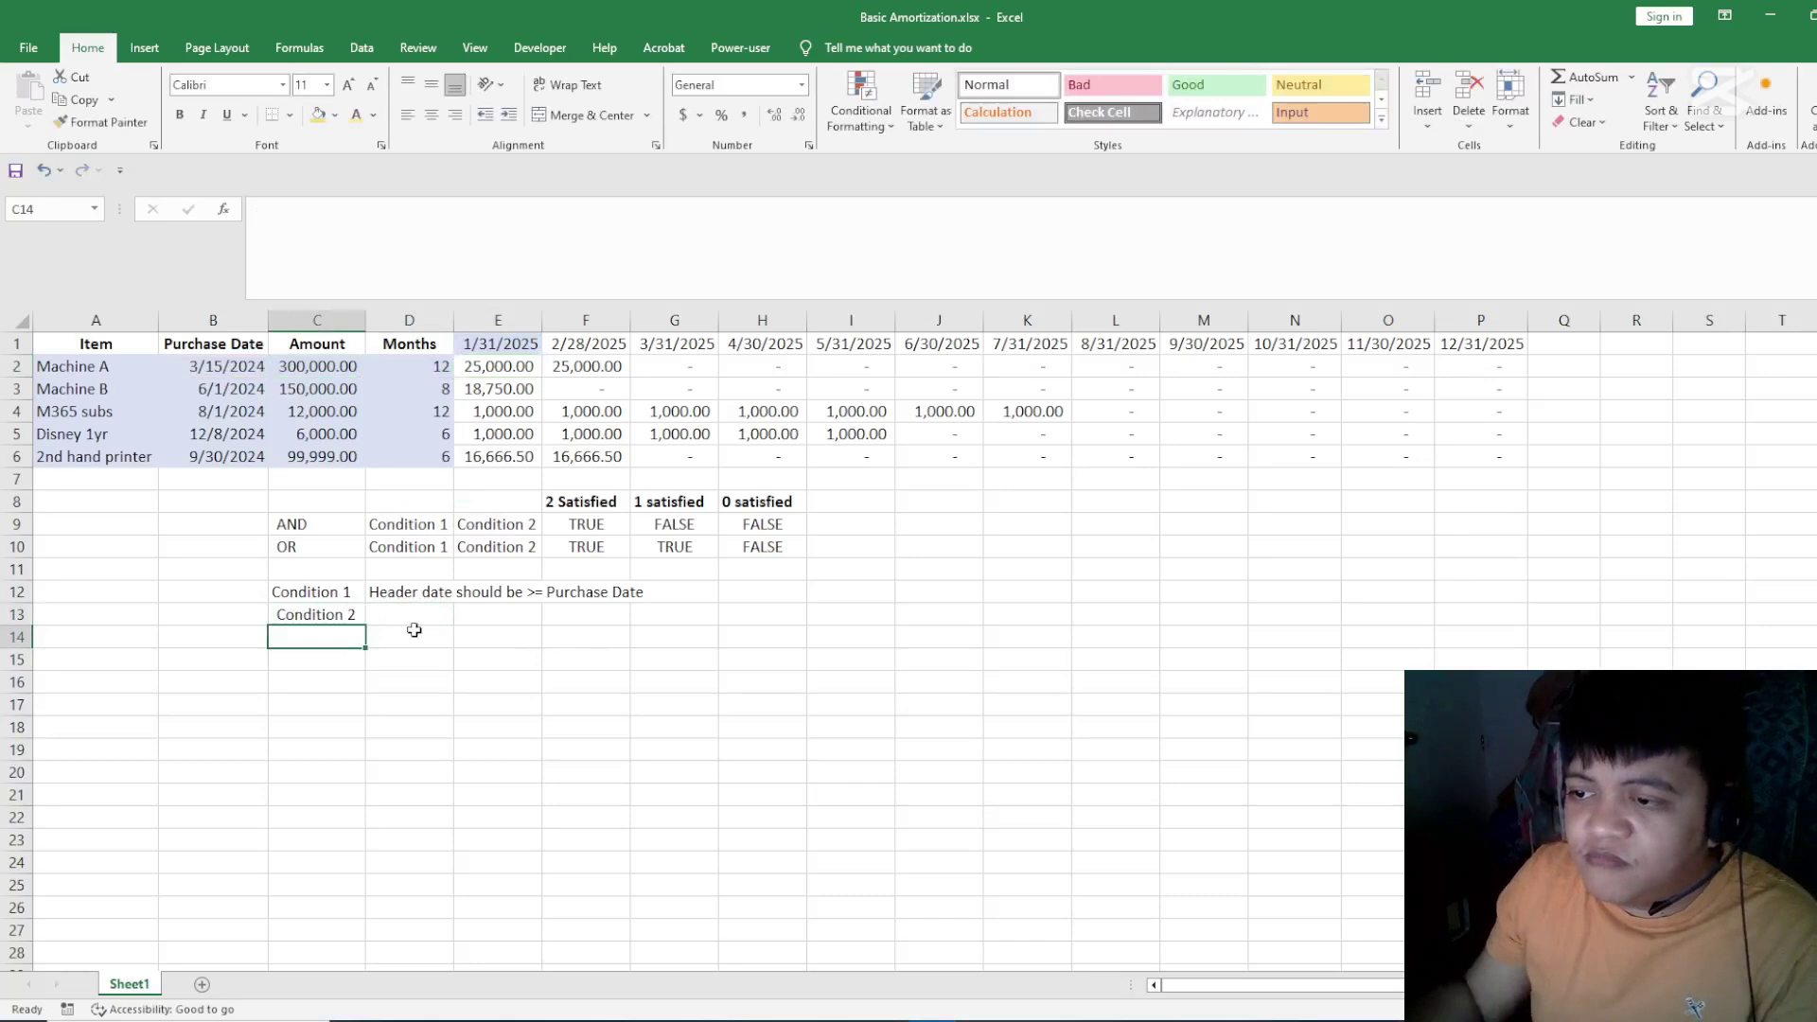
- Copy only the formatting of C12 to the Condition 2 label in C13
key("Up")
key("Up")
key("ctrl+c")
left_click(335, 614, "ctrl")
key("ctrl+alt+v")
key("t")
key("Return")
key("Escape")
- Enter the explanation Header date should be < Purchase date in D13 for the second condition
left_click(419, 612)
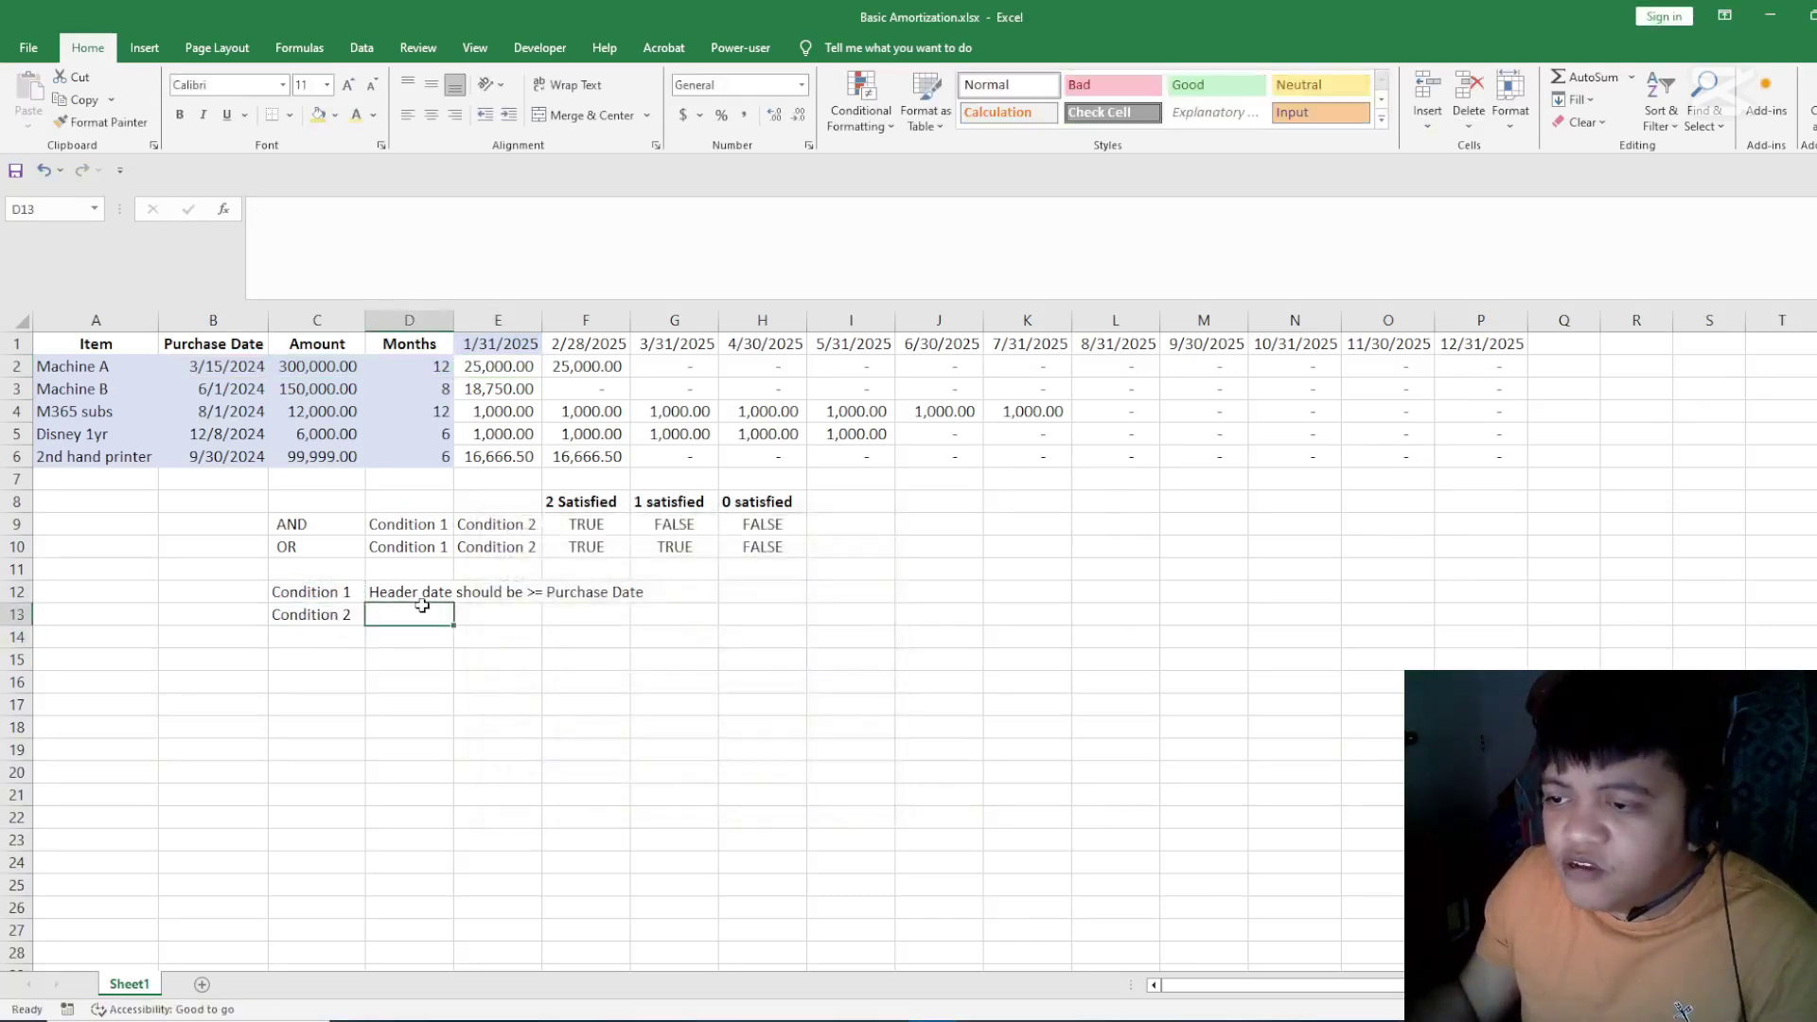
right_click(430, 608)
key("Escape")
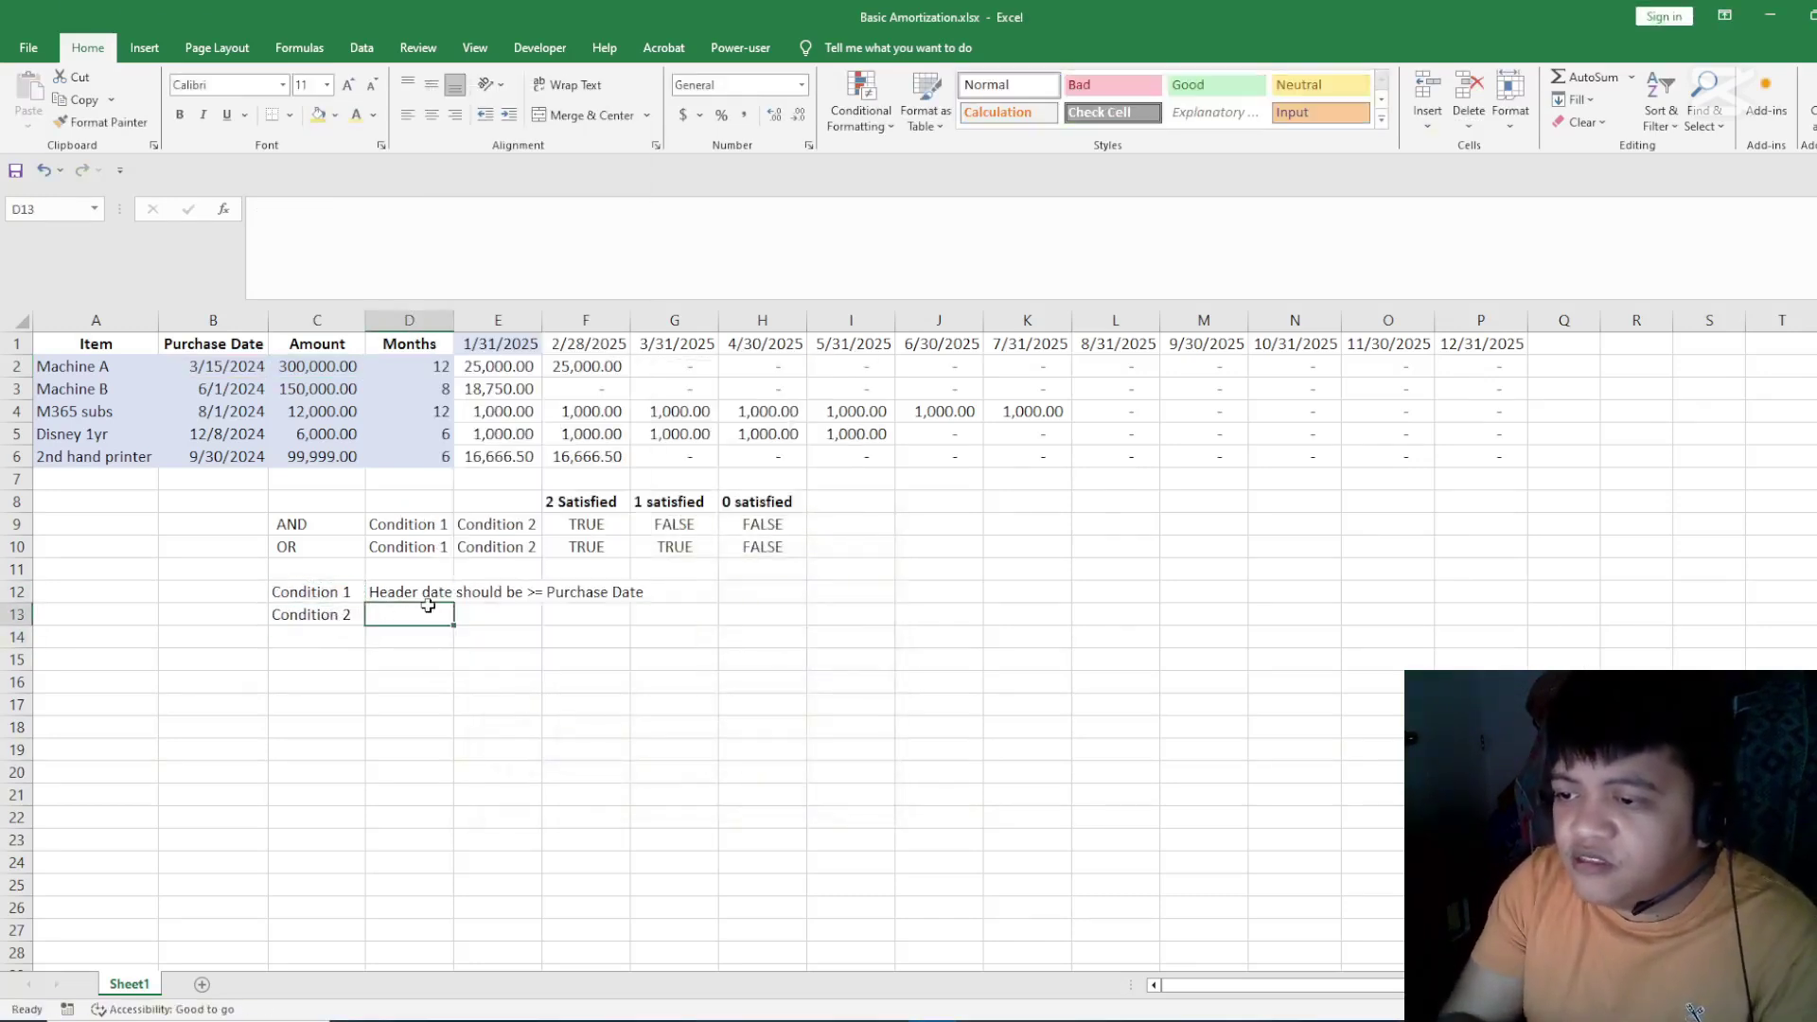
type("Header date should be ")
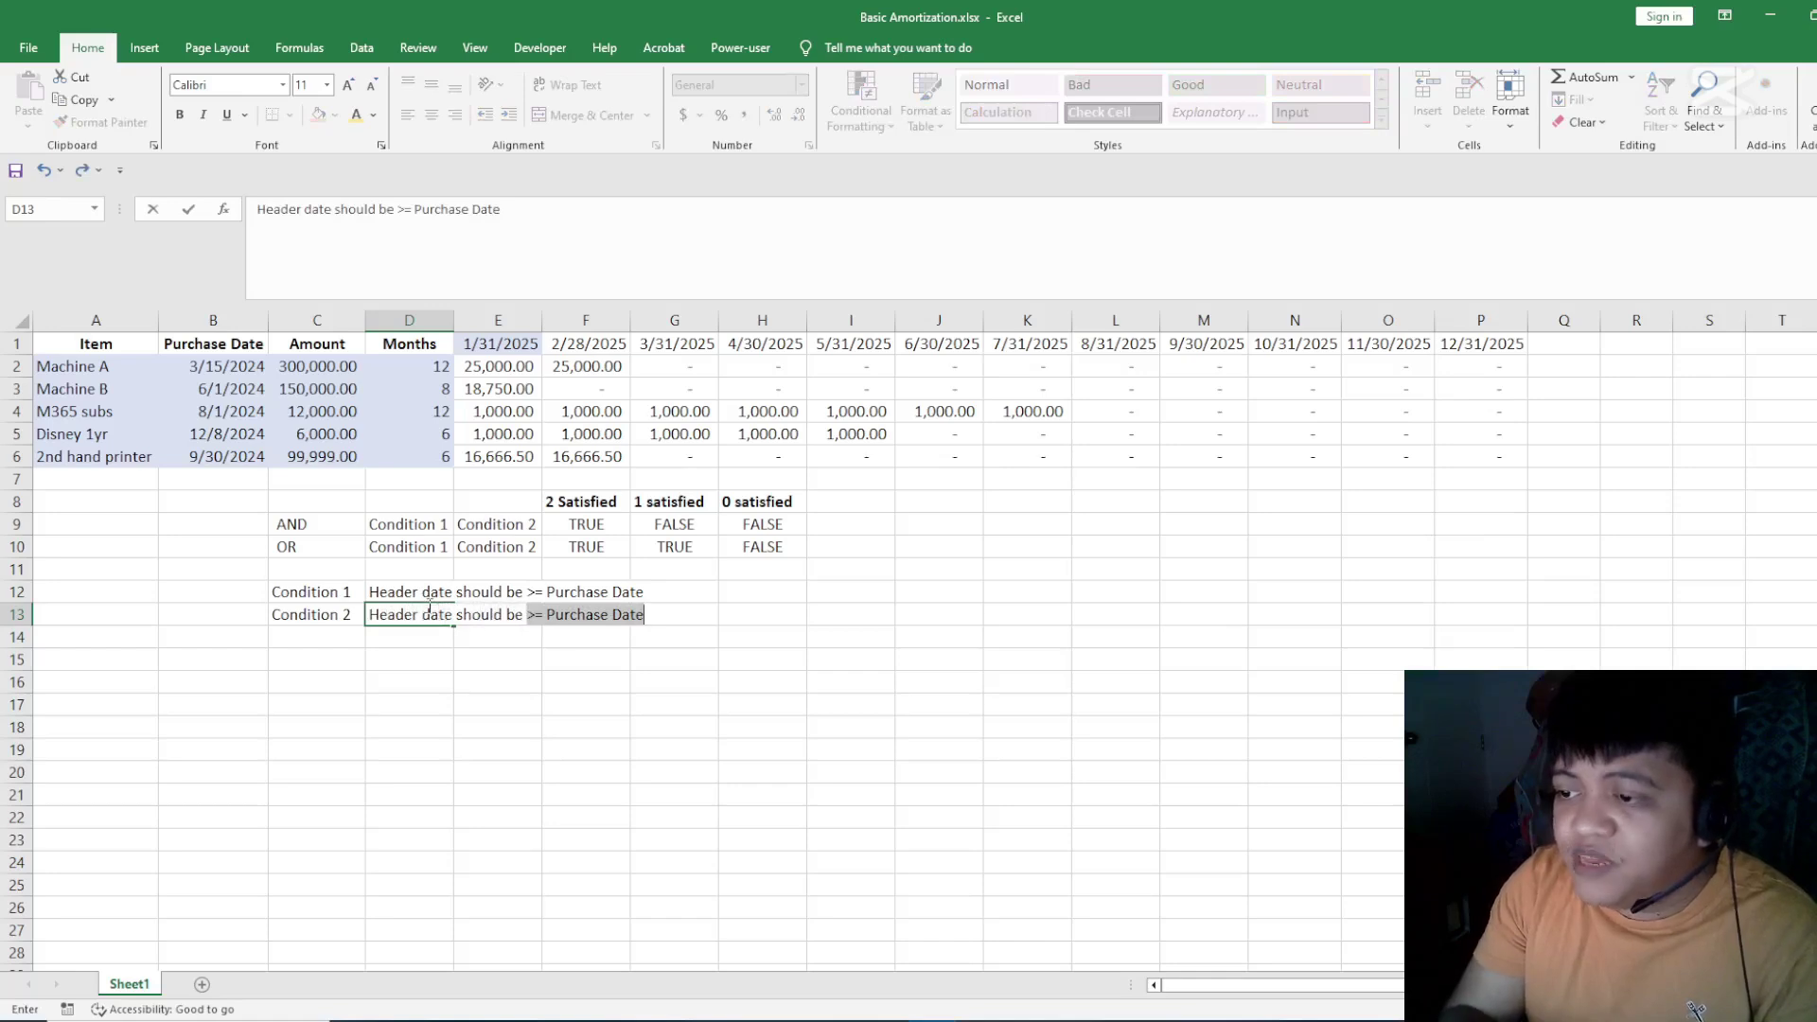
type("< Purchase date")
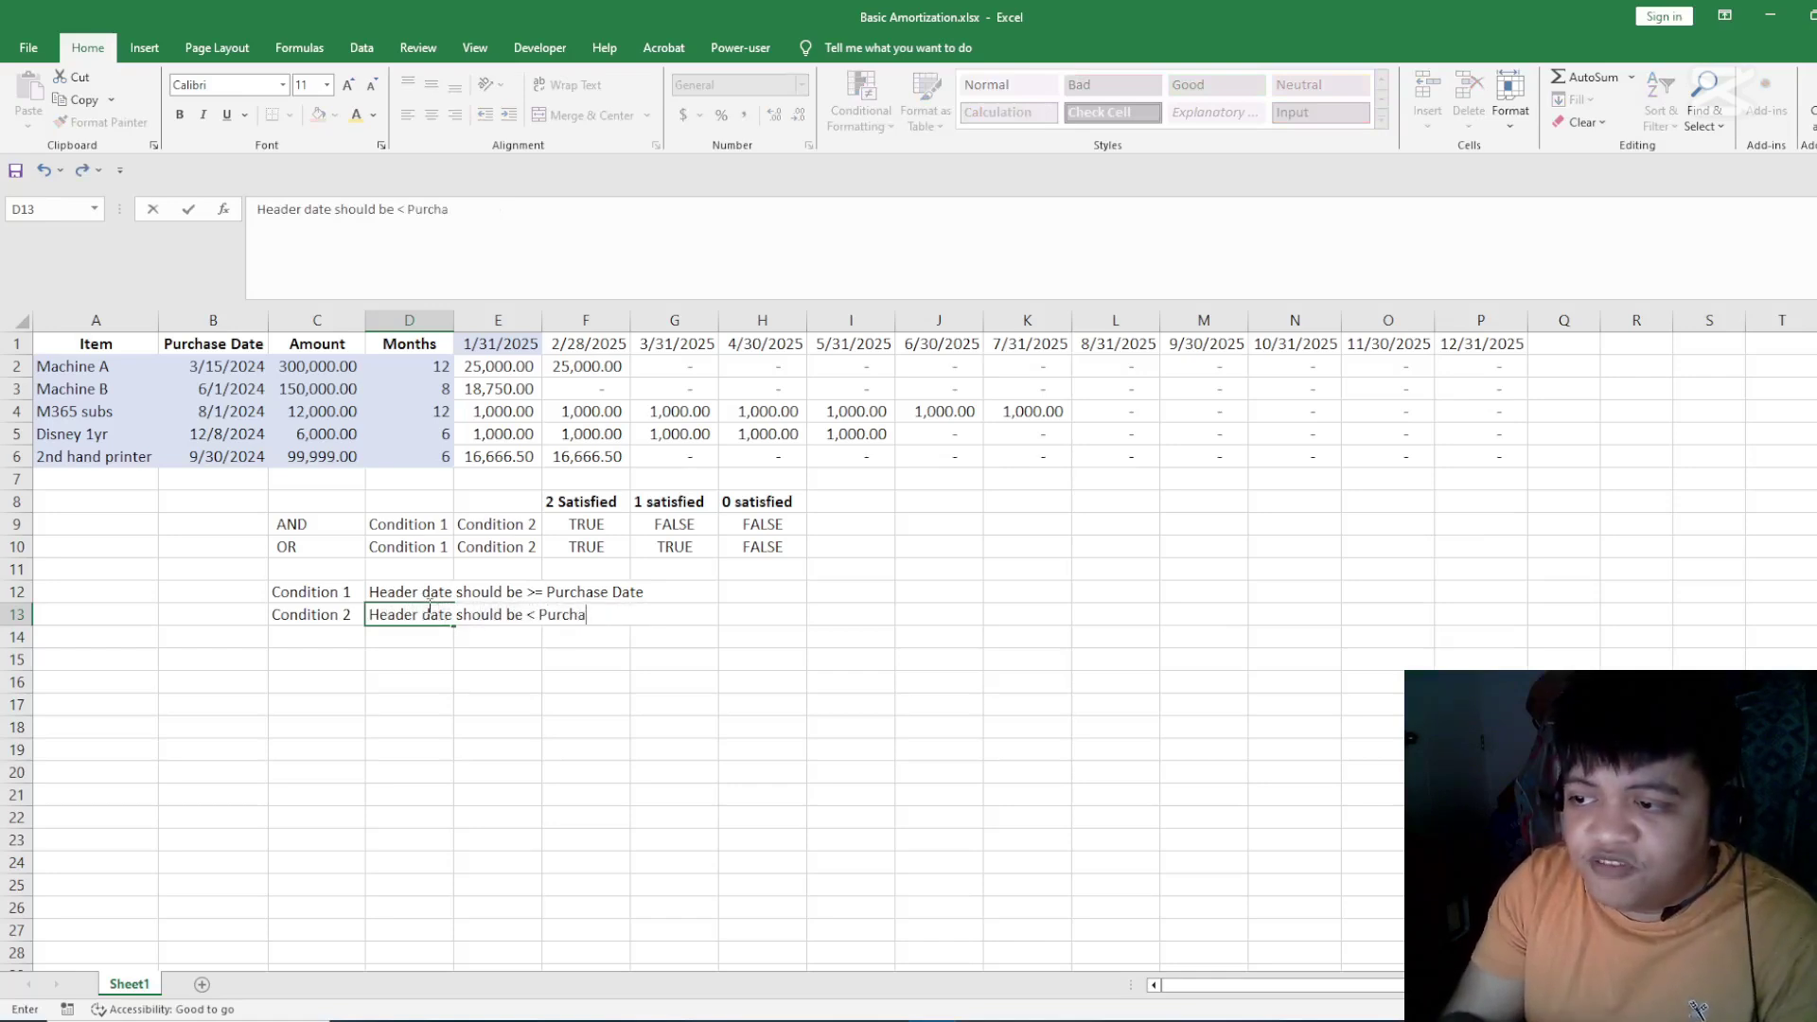
key("Return")
left_click(498, 366)
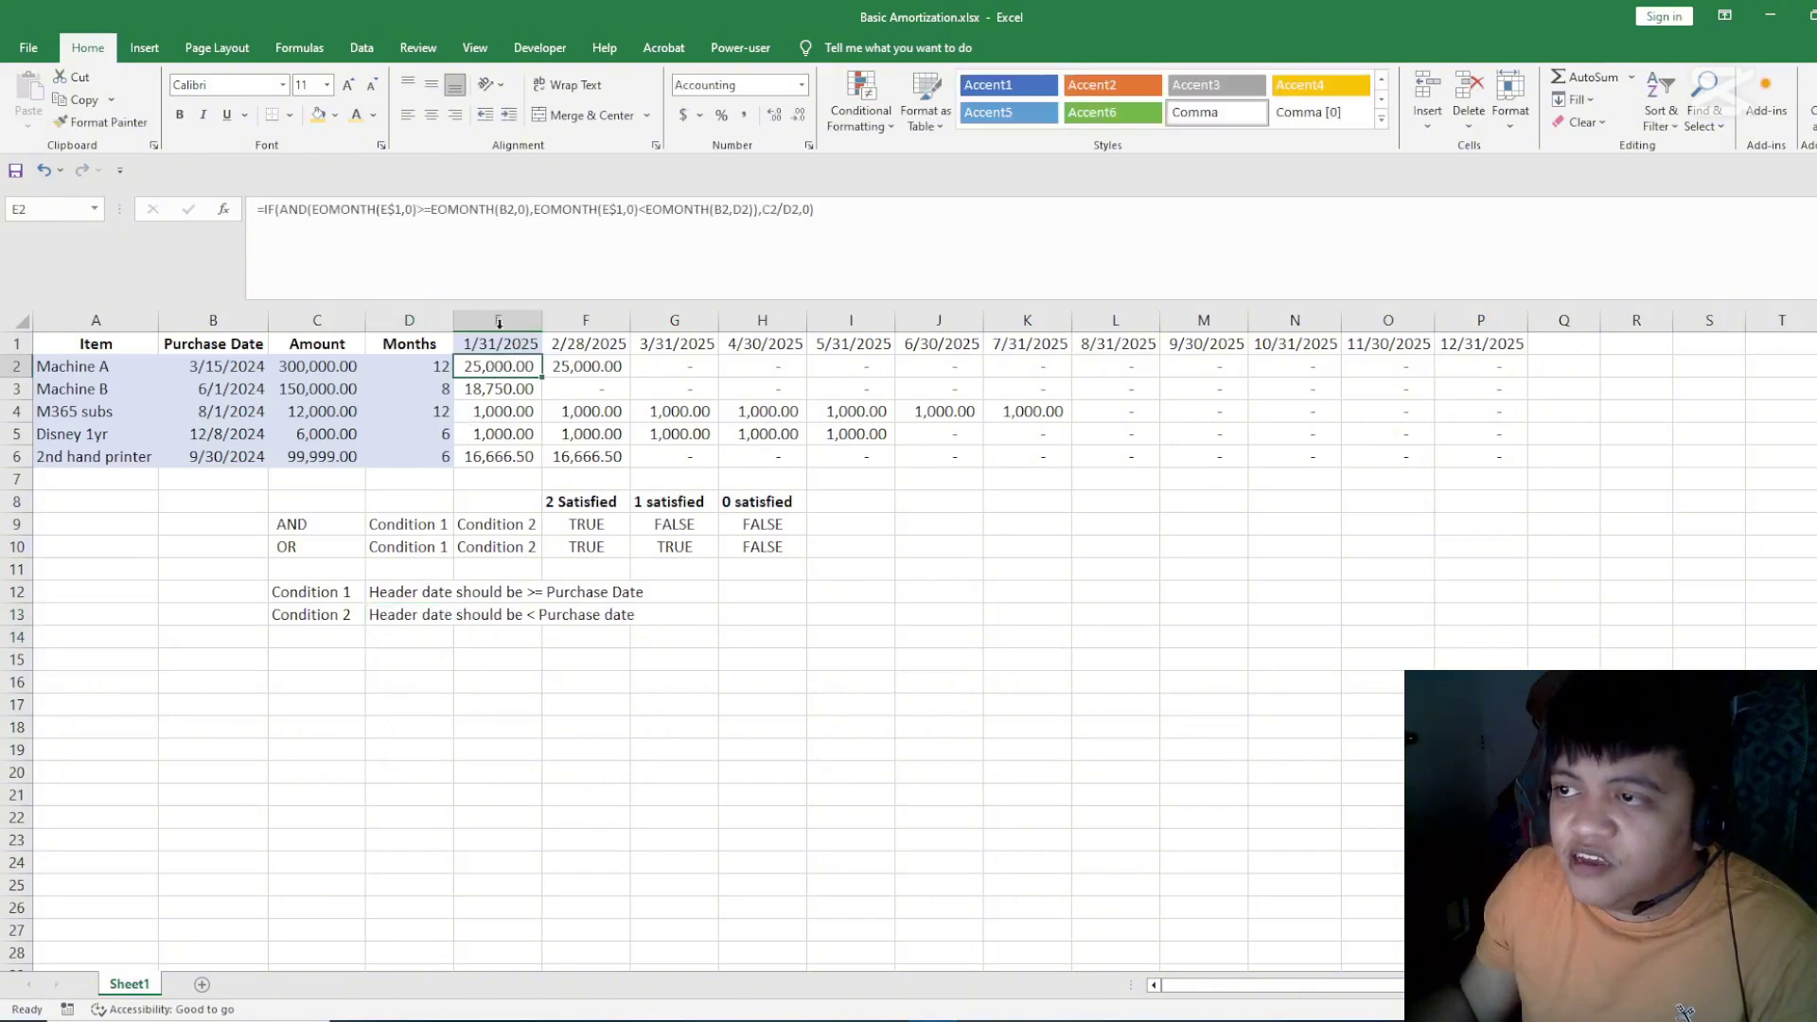
- Review the second EOMONTH condition in the E2 formula, the Condition 1 explanation and Machine A's purchase date
left_click_drag(542, 209, 753, 209)
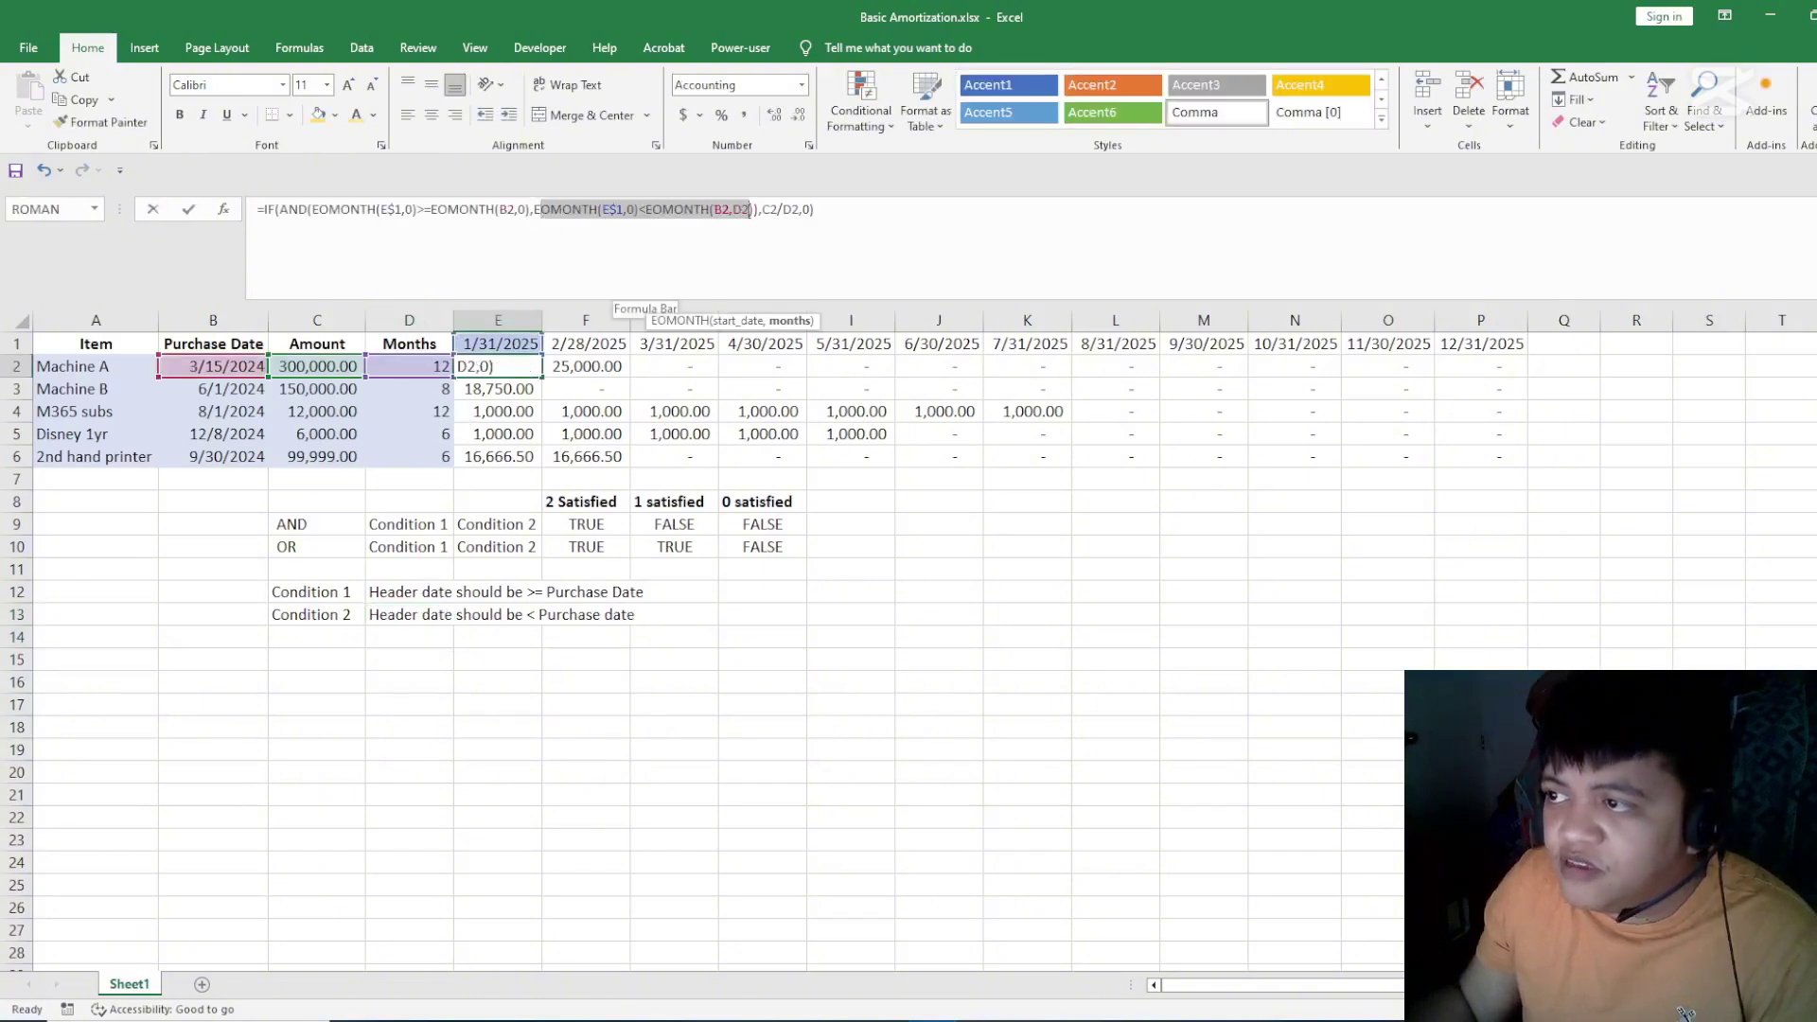
key("Escape")
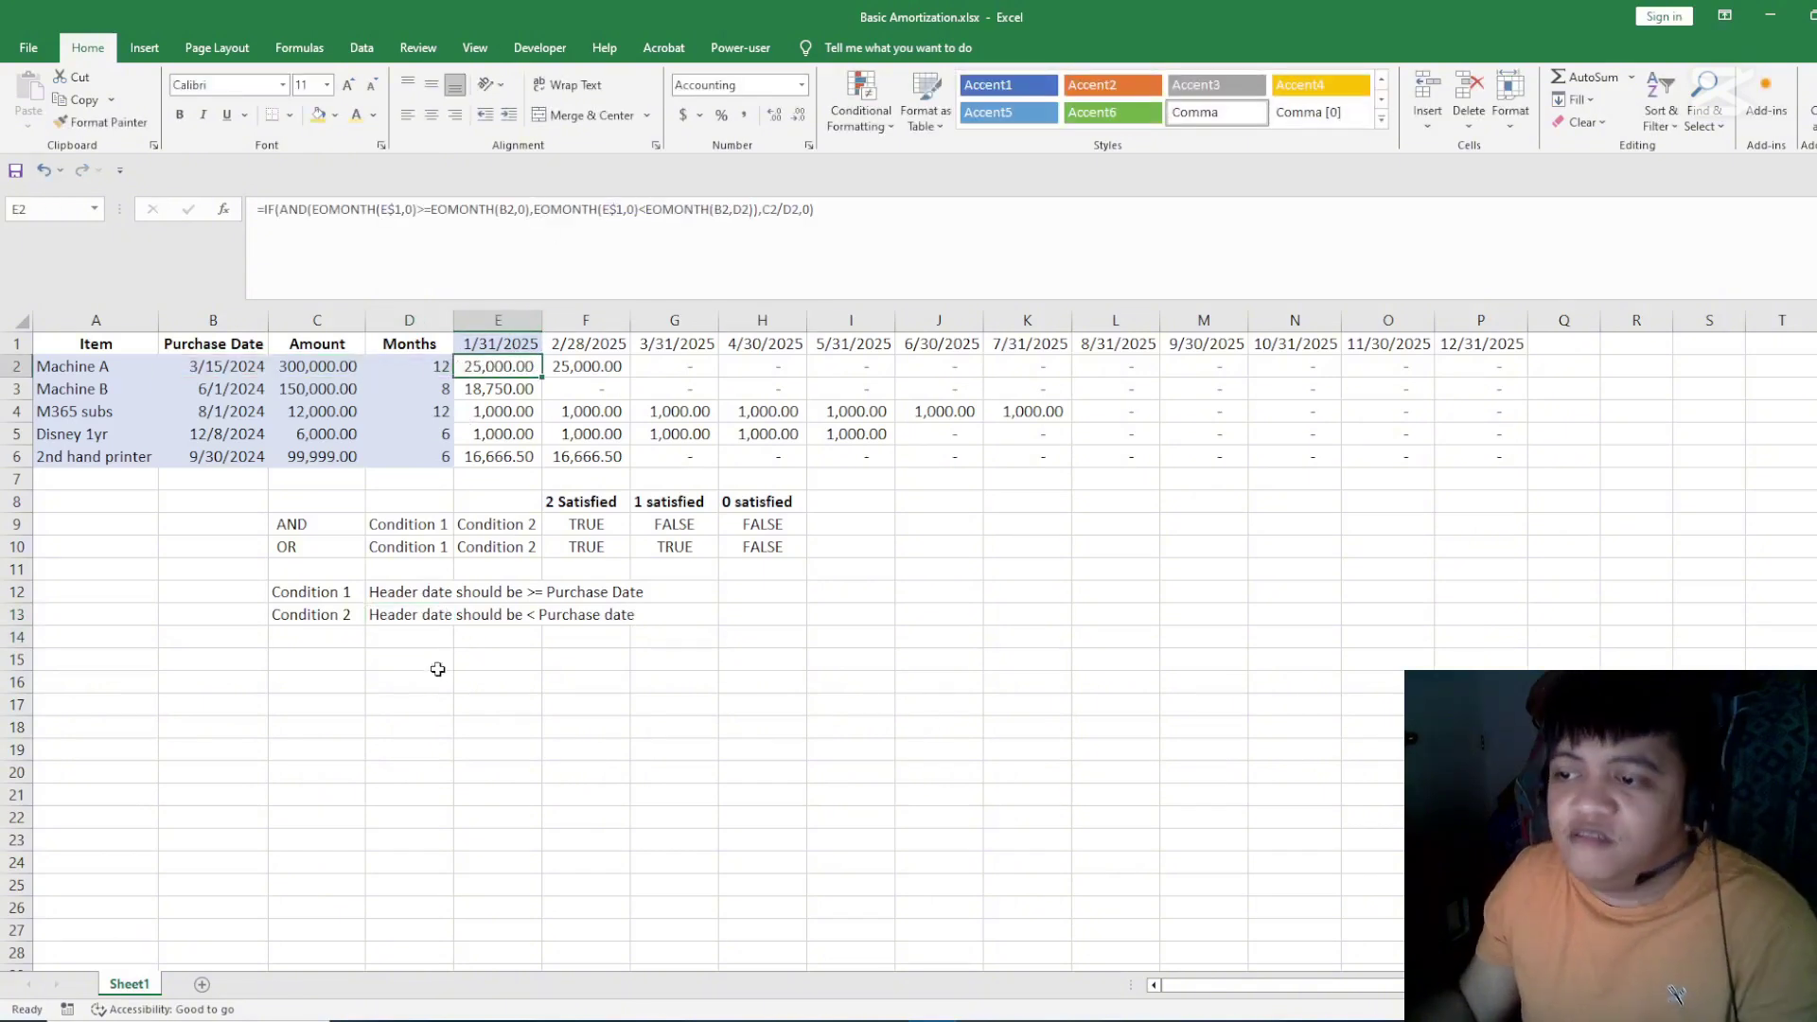
left_click(403, 592)
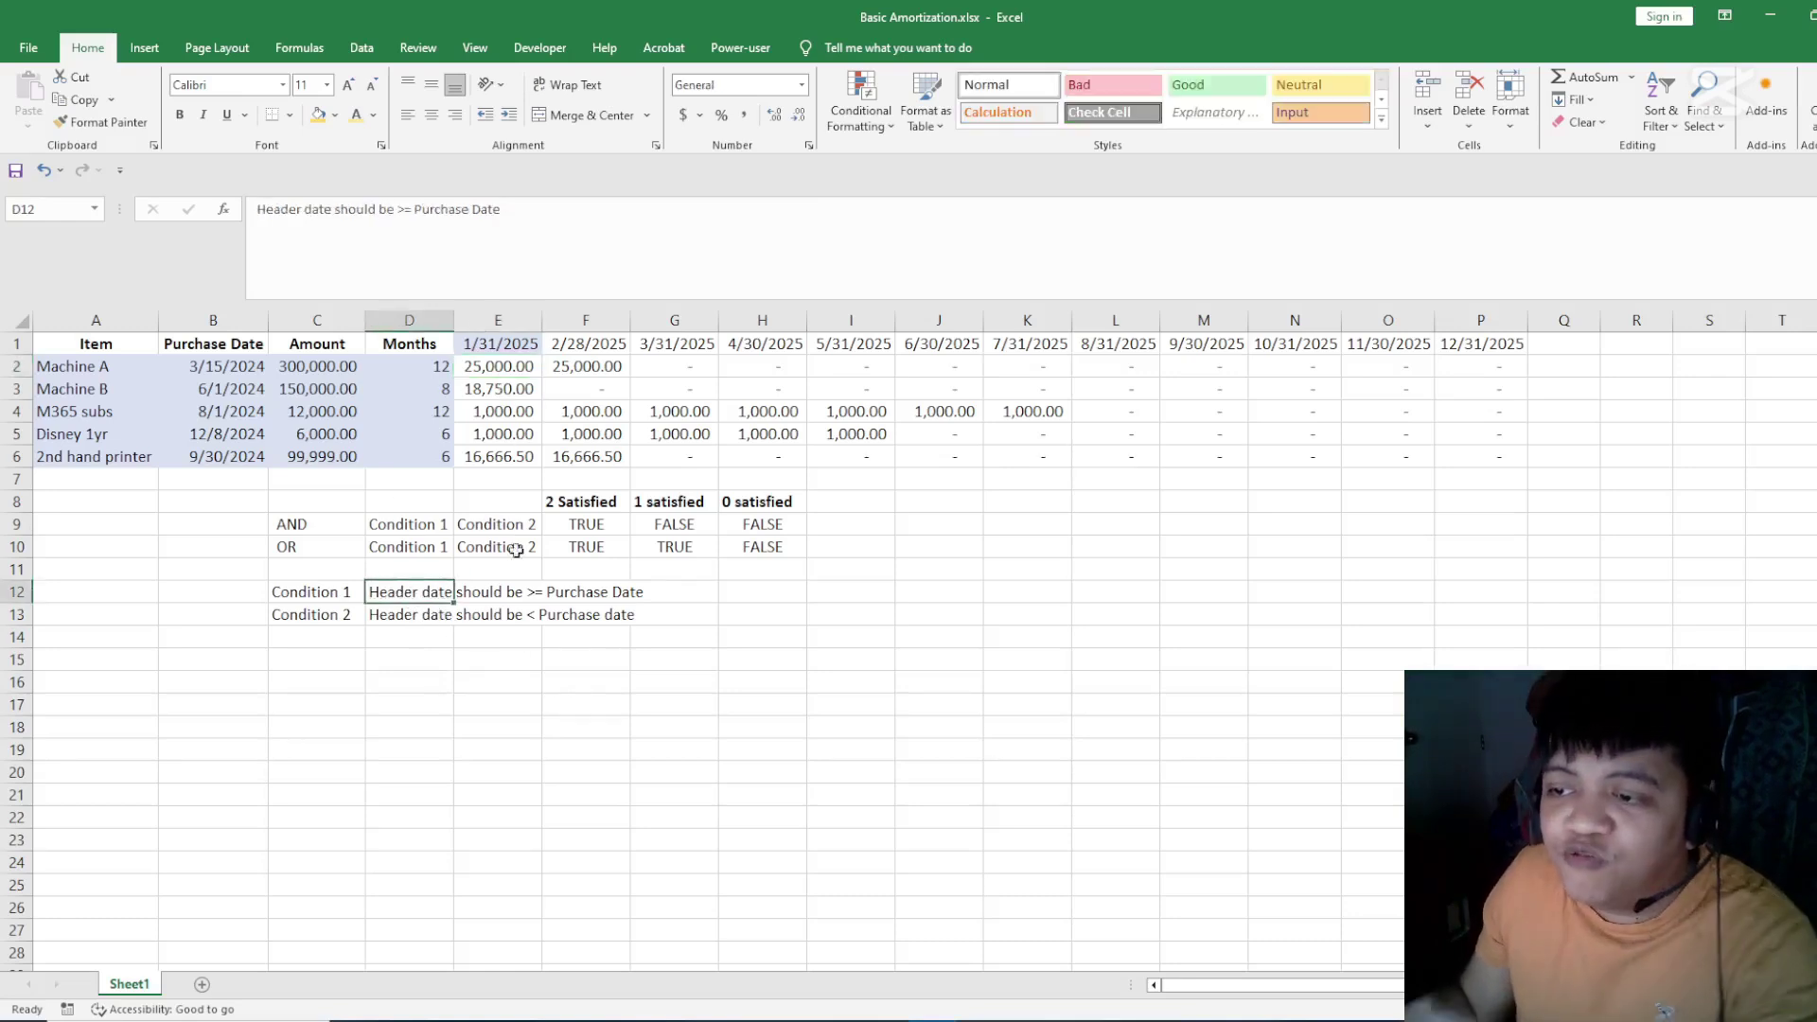
left_click(225, 368)
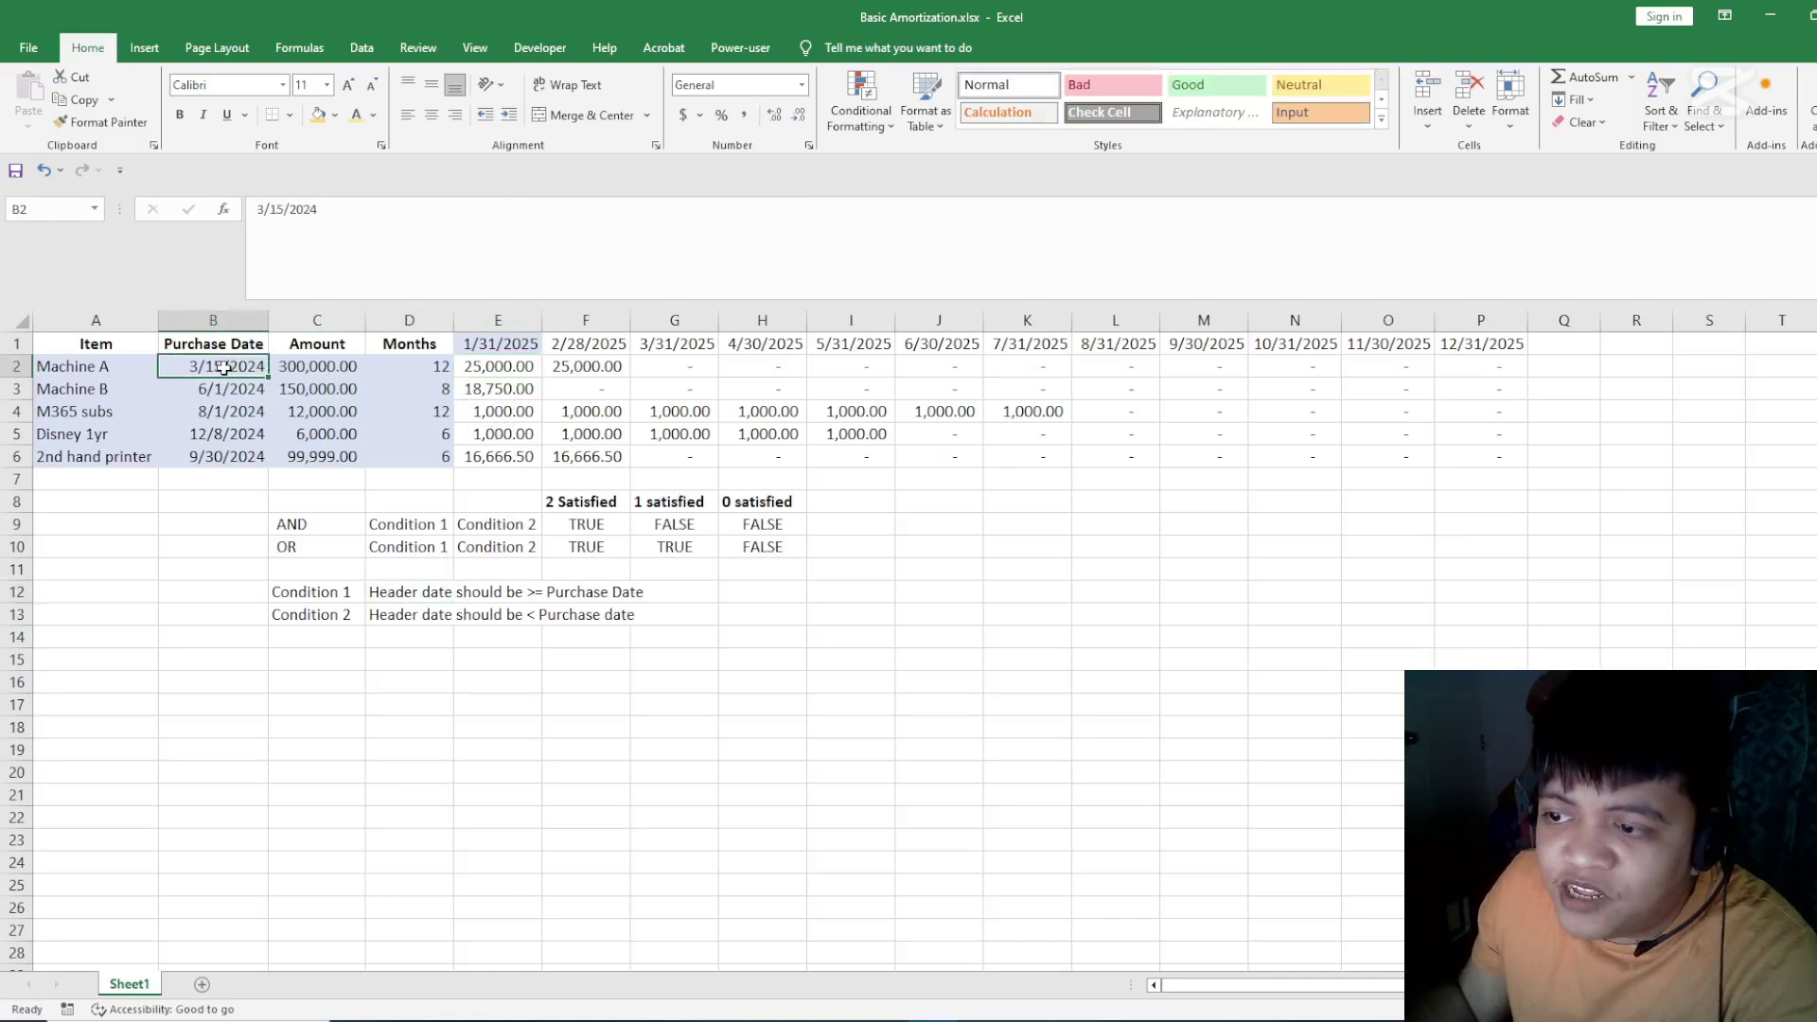
- Try 01/31/2023 as the first header date in E1, check Machine A's monthly cells, and undo the change
left_click(520, 368)
left_click(511, 344)
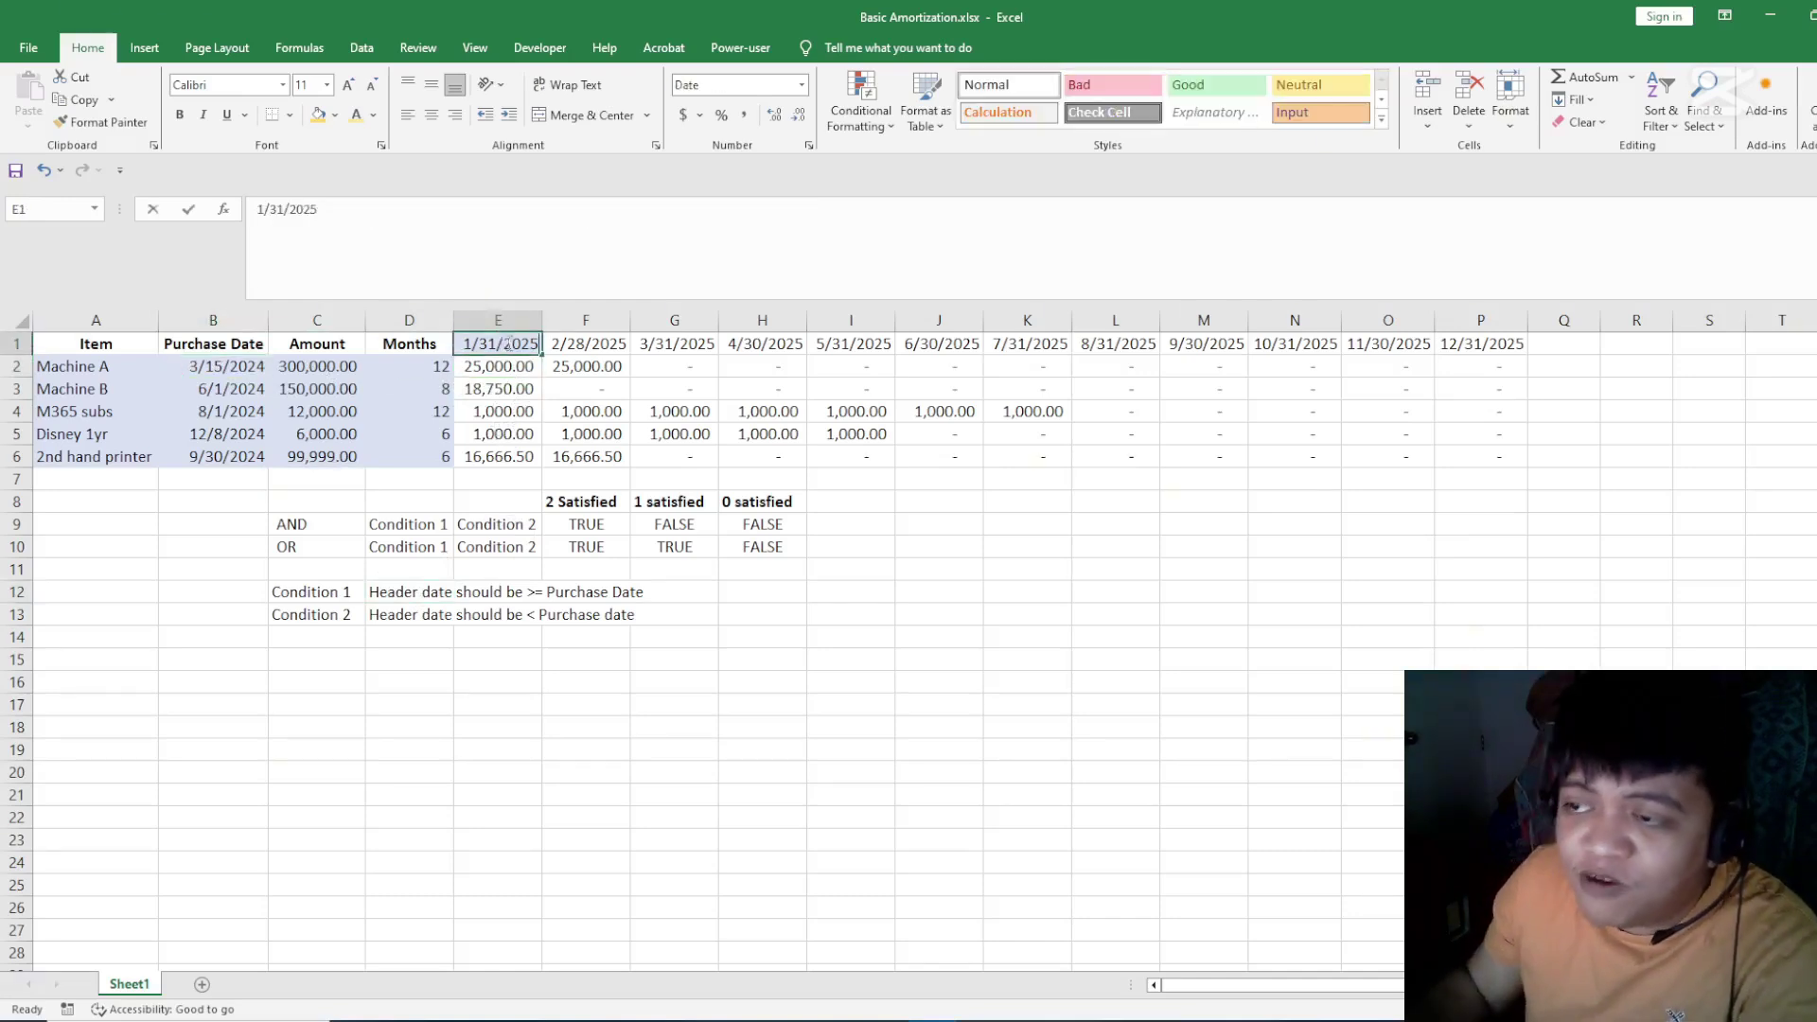
type("01/31/2023")
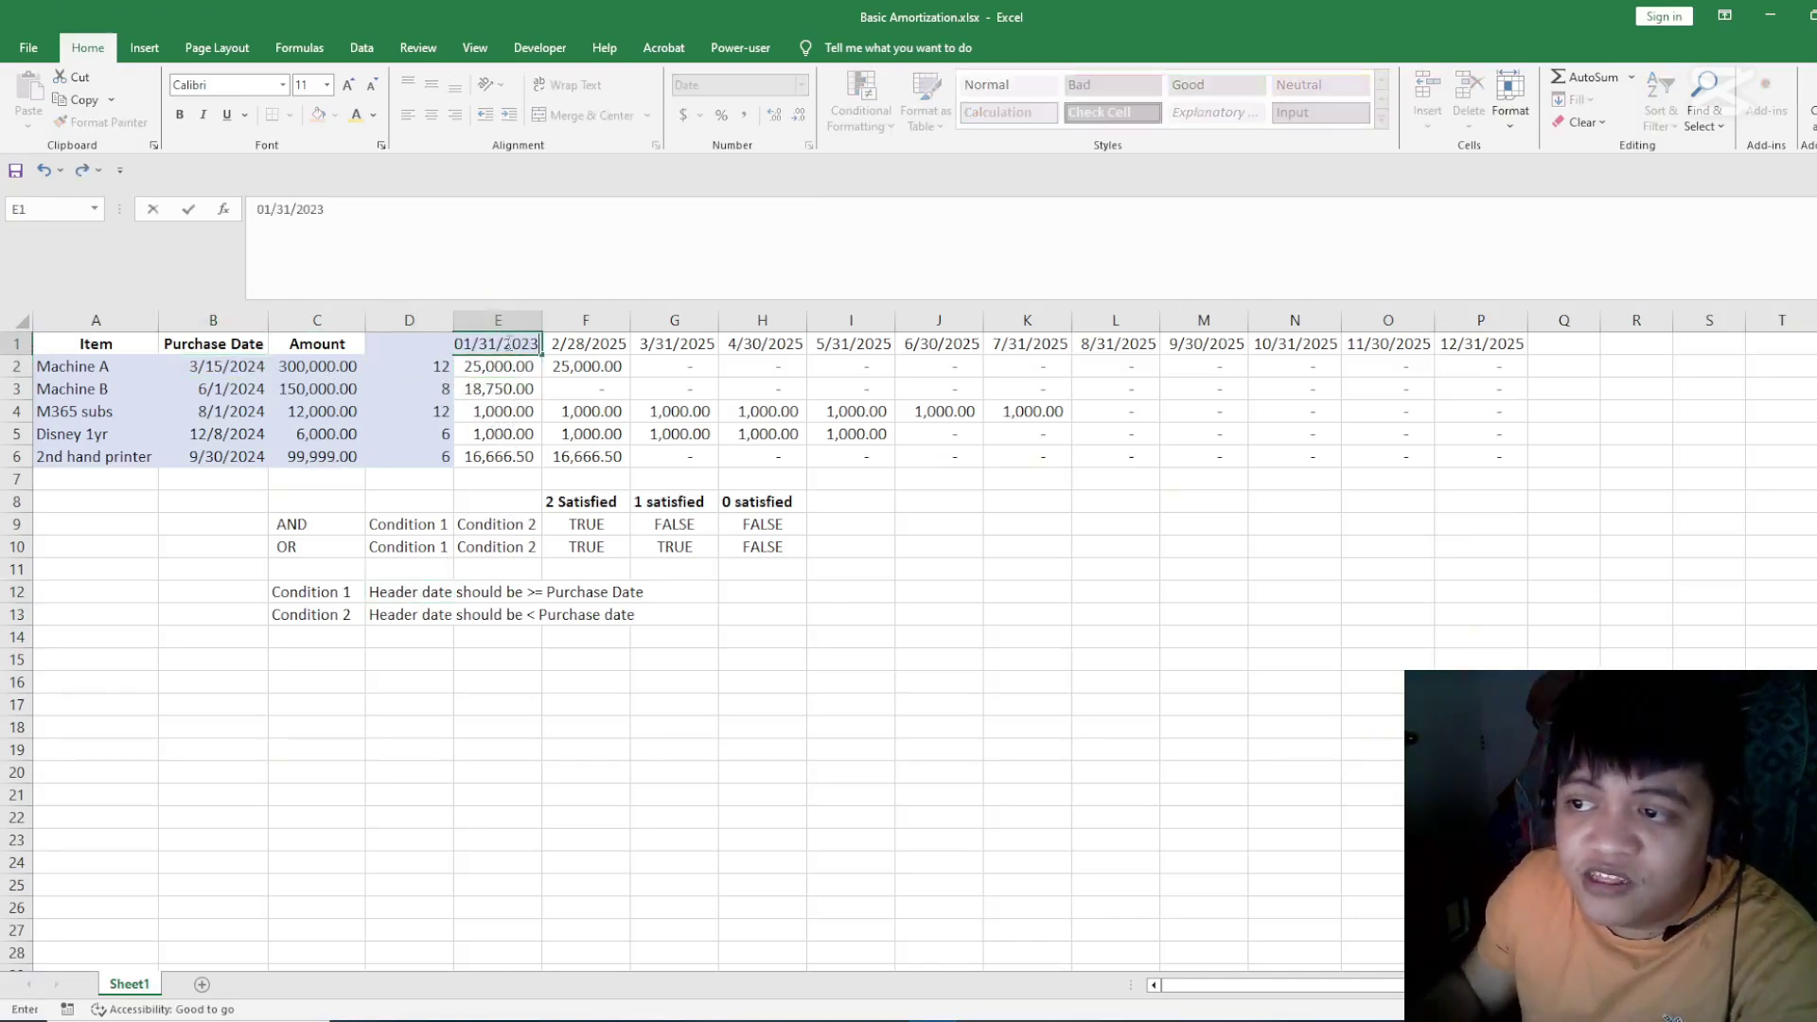
key("Return")
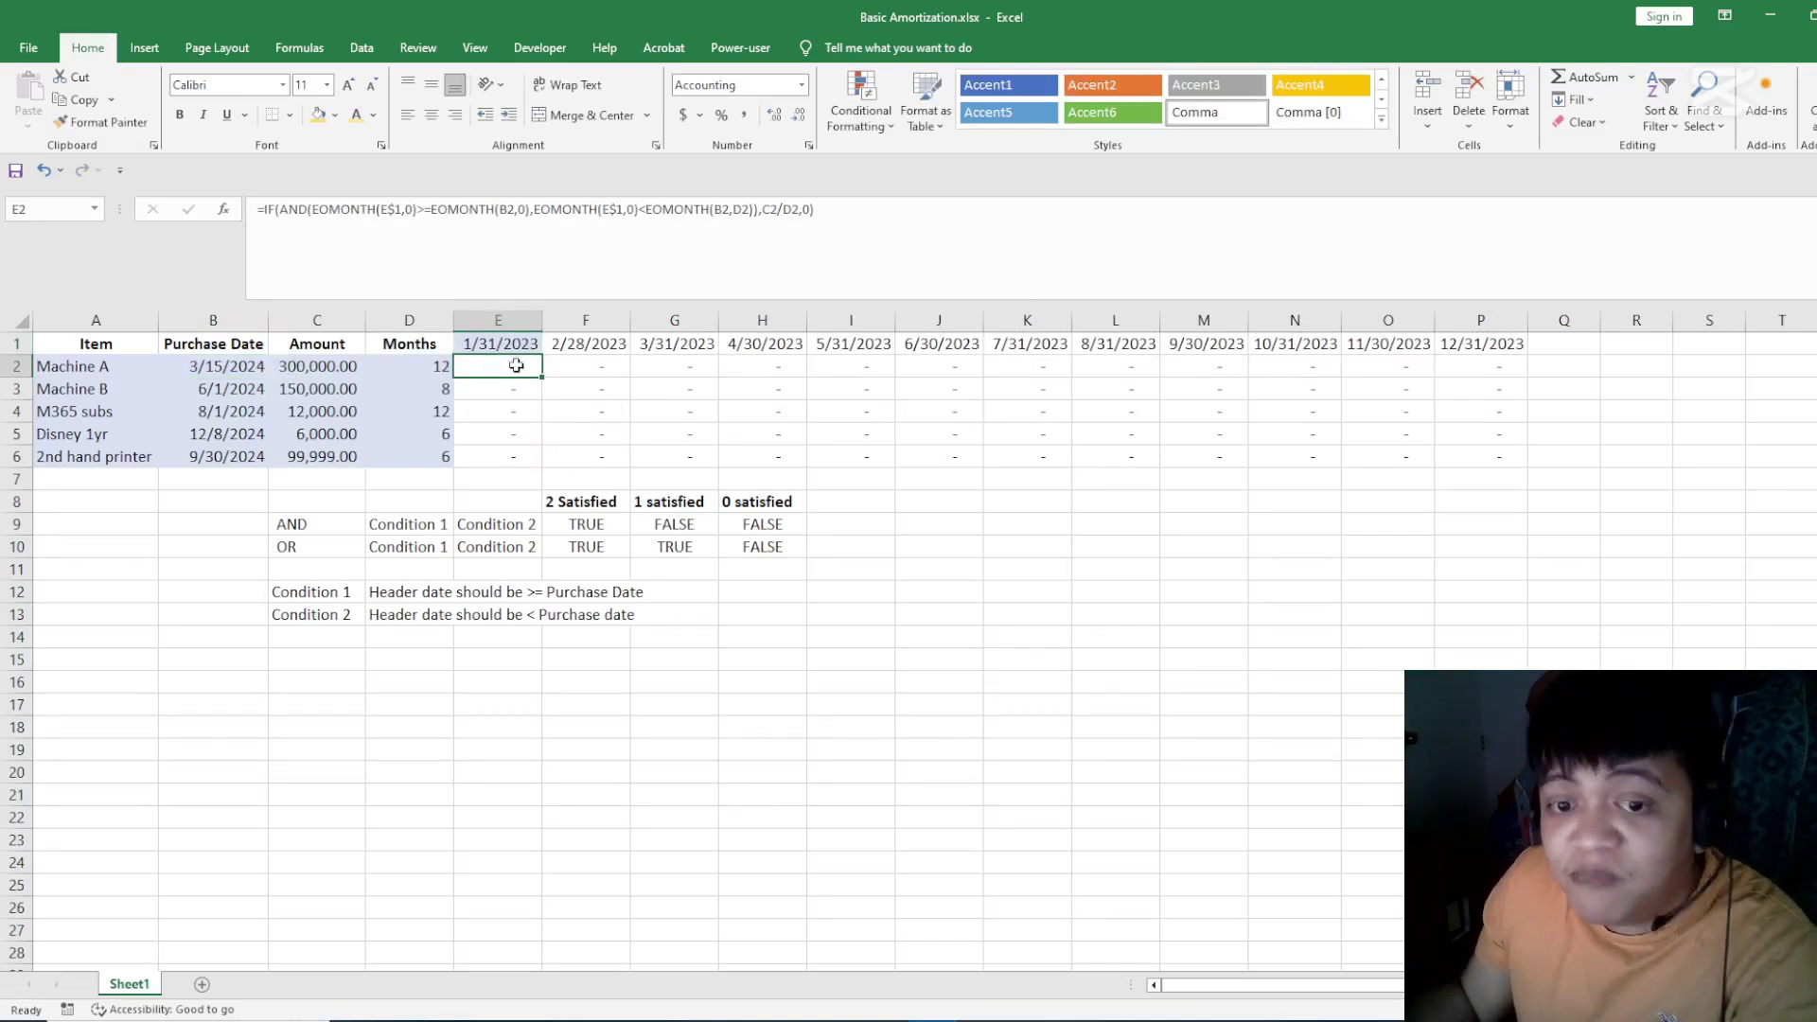
left_click_drag(492, 366, 1067, 373)
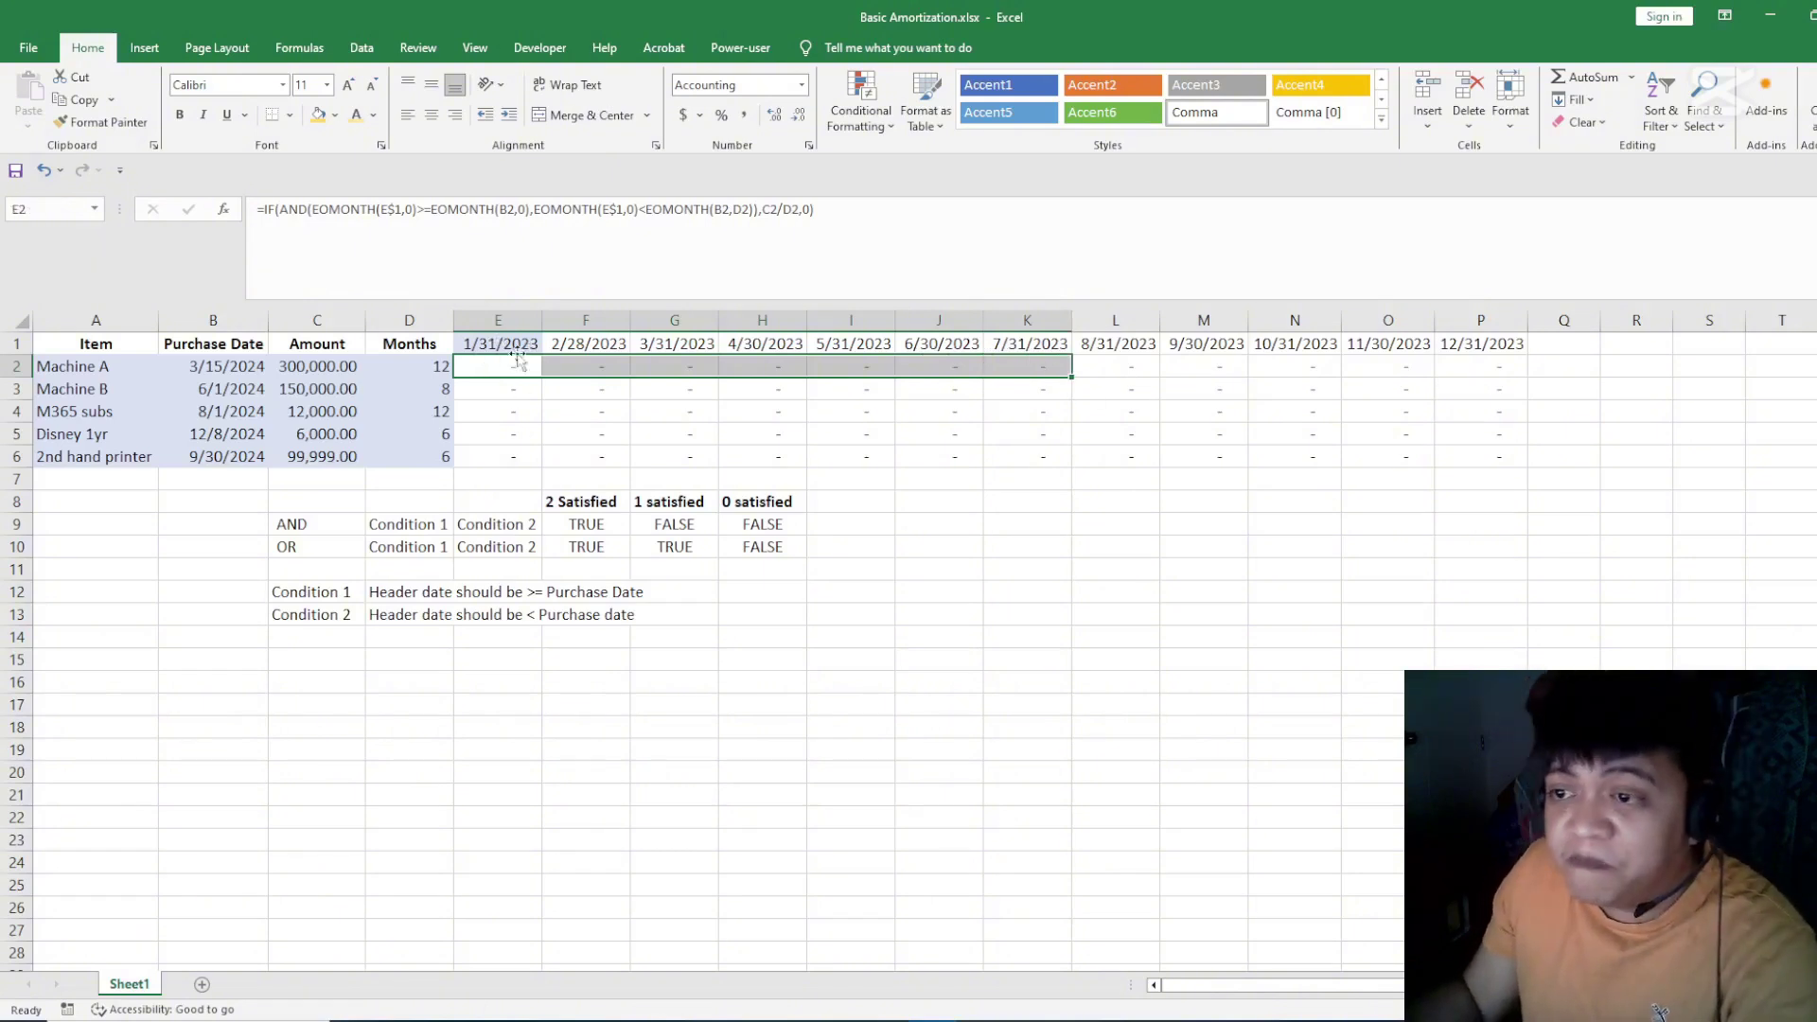
left_click(237, 368)
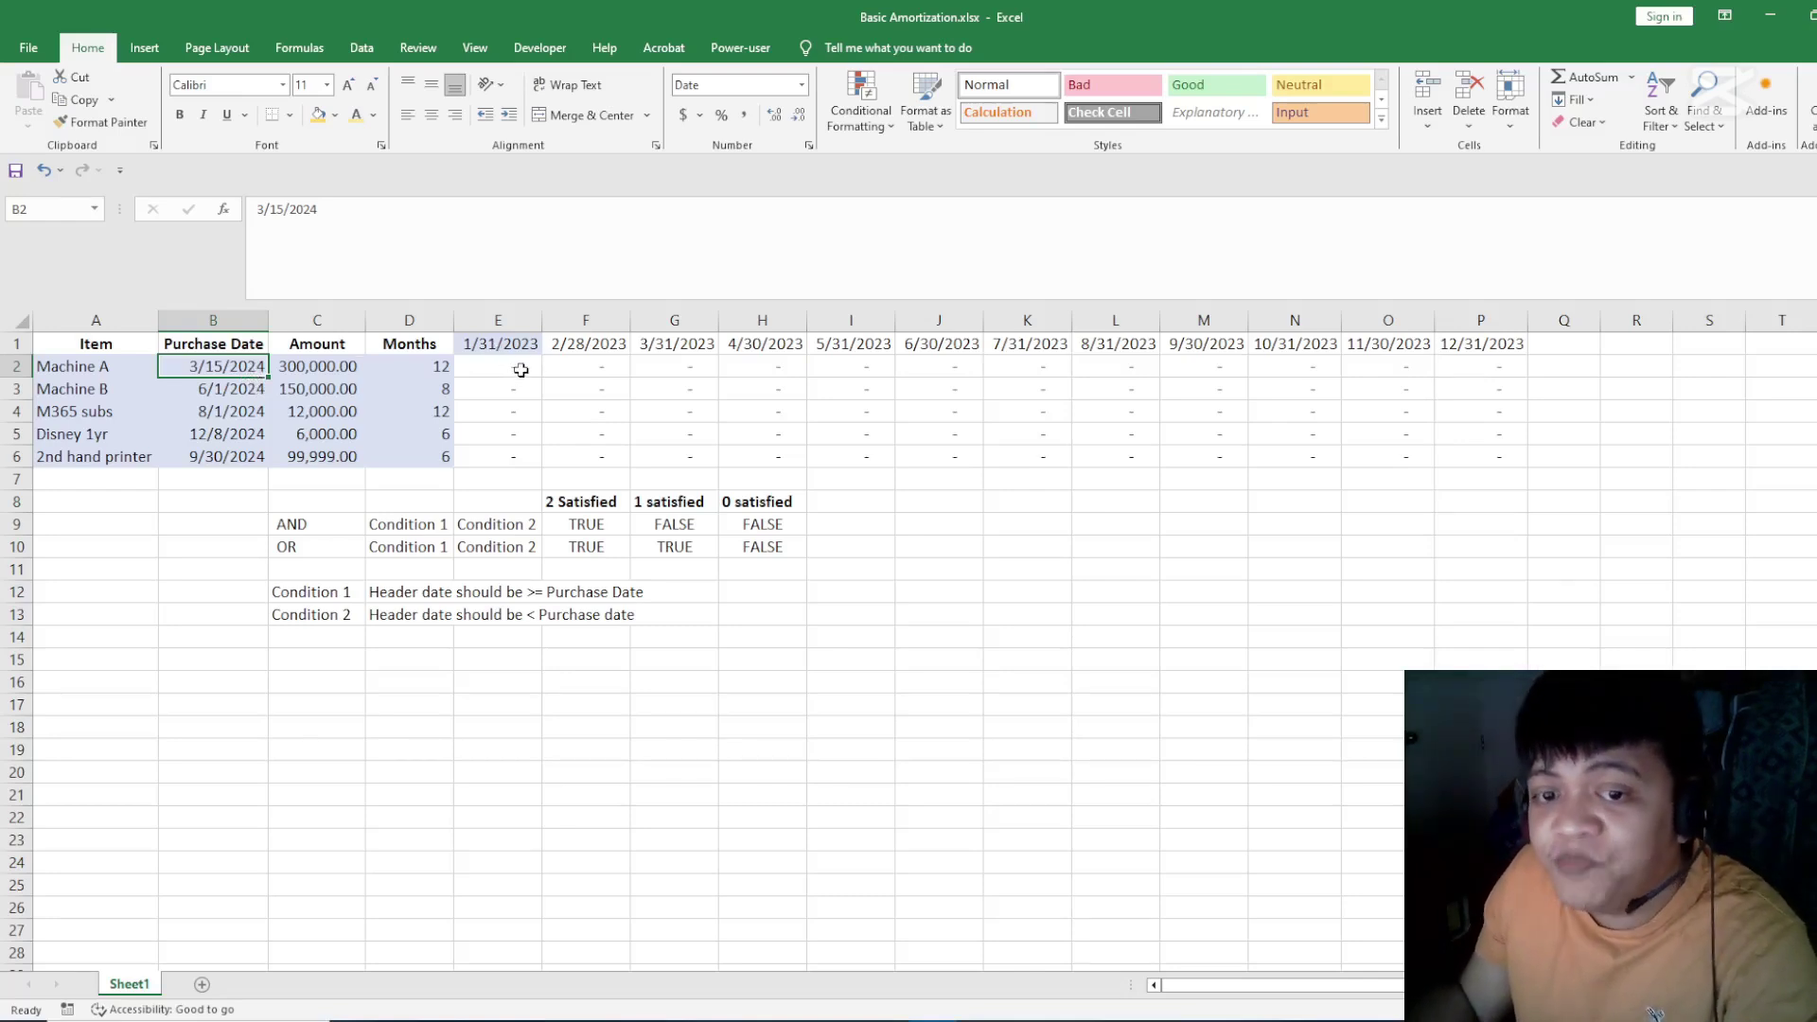
key("ctrl+z")
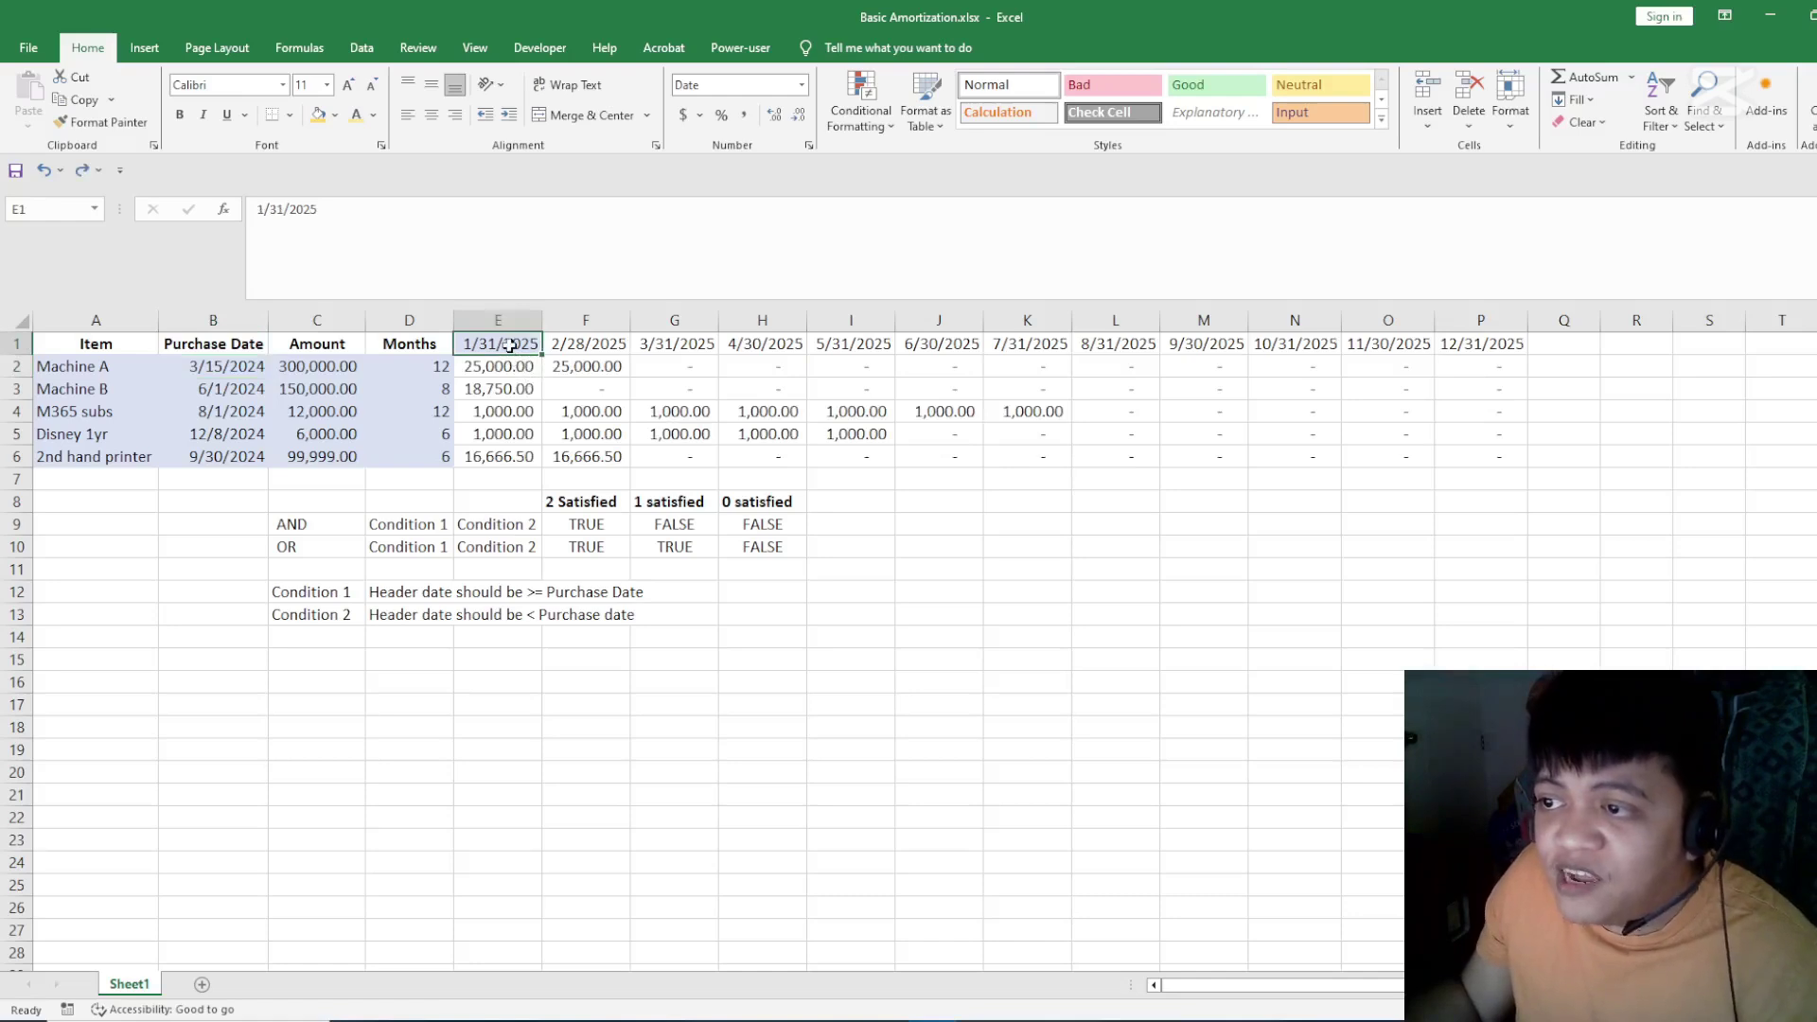
- Compare the row 1 header dates with Machine A's purchase date in B2
left_click_drag(502, 345, 1573, 322)
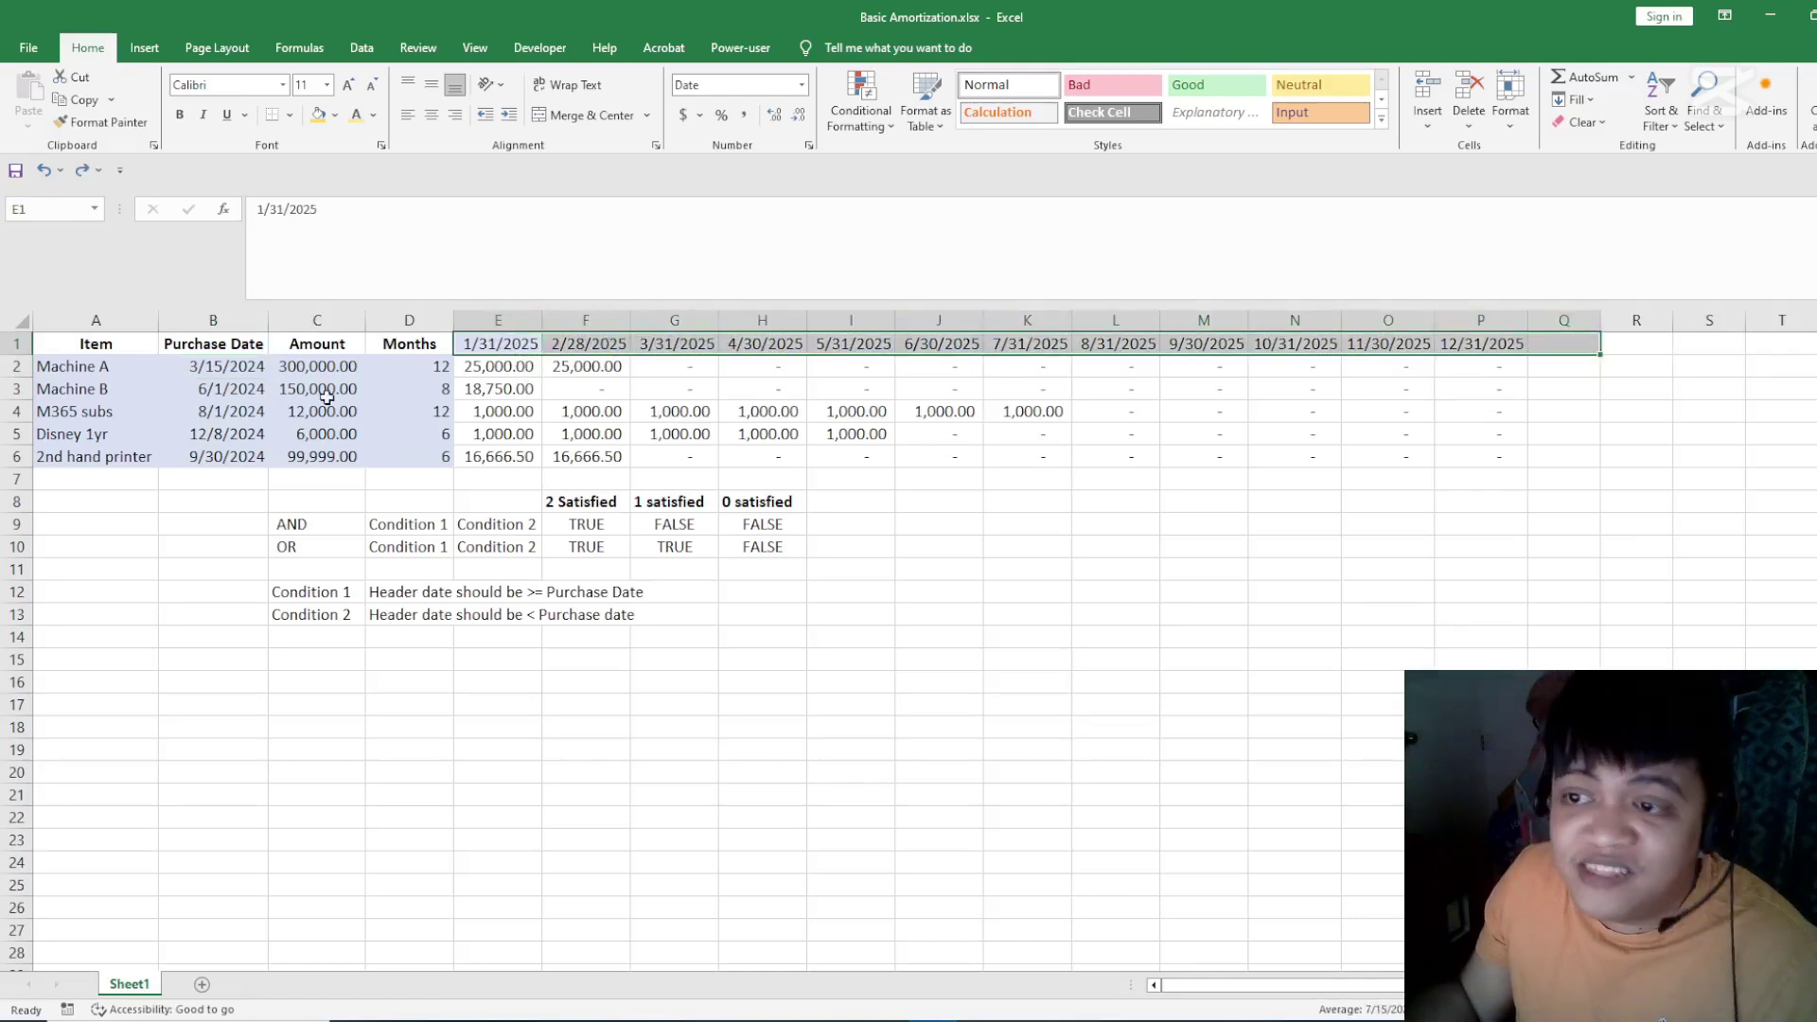
left_click(326, 396)
left_click(245, 364)
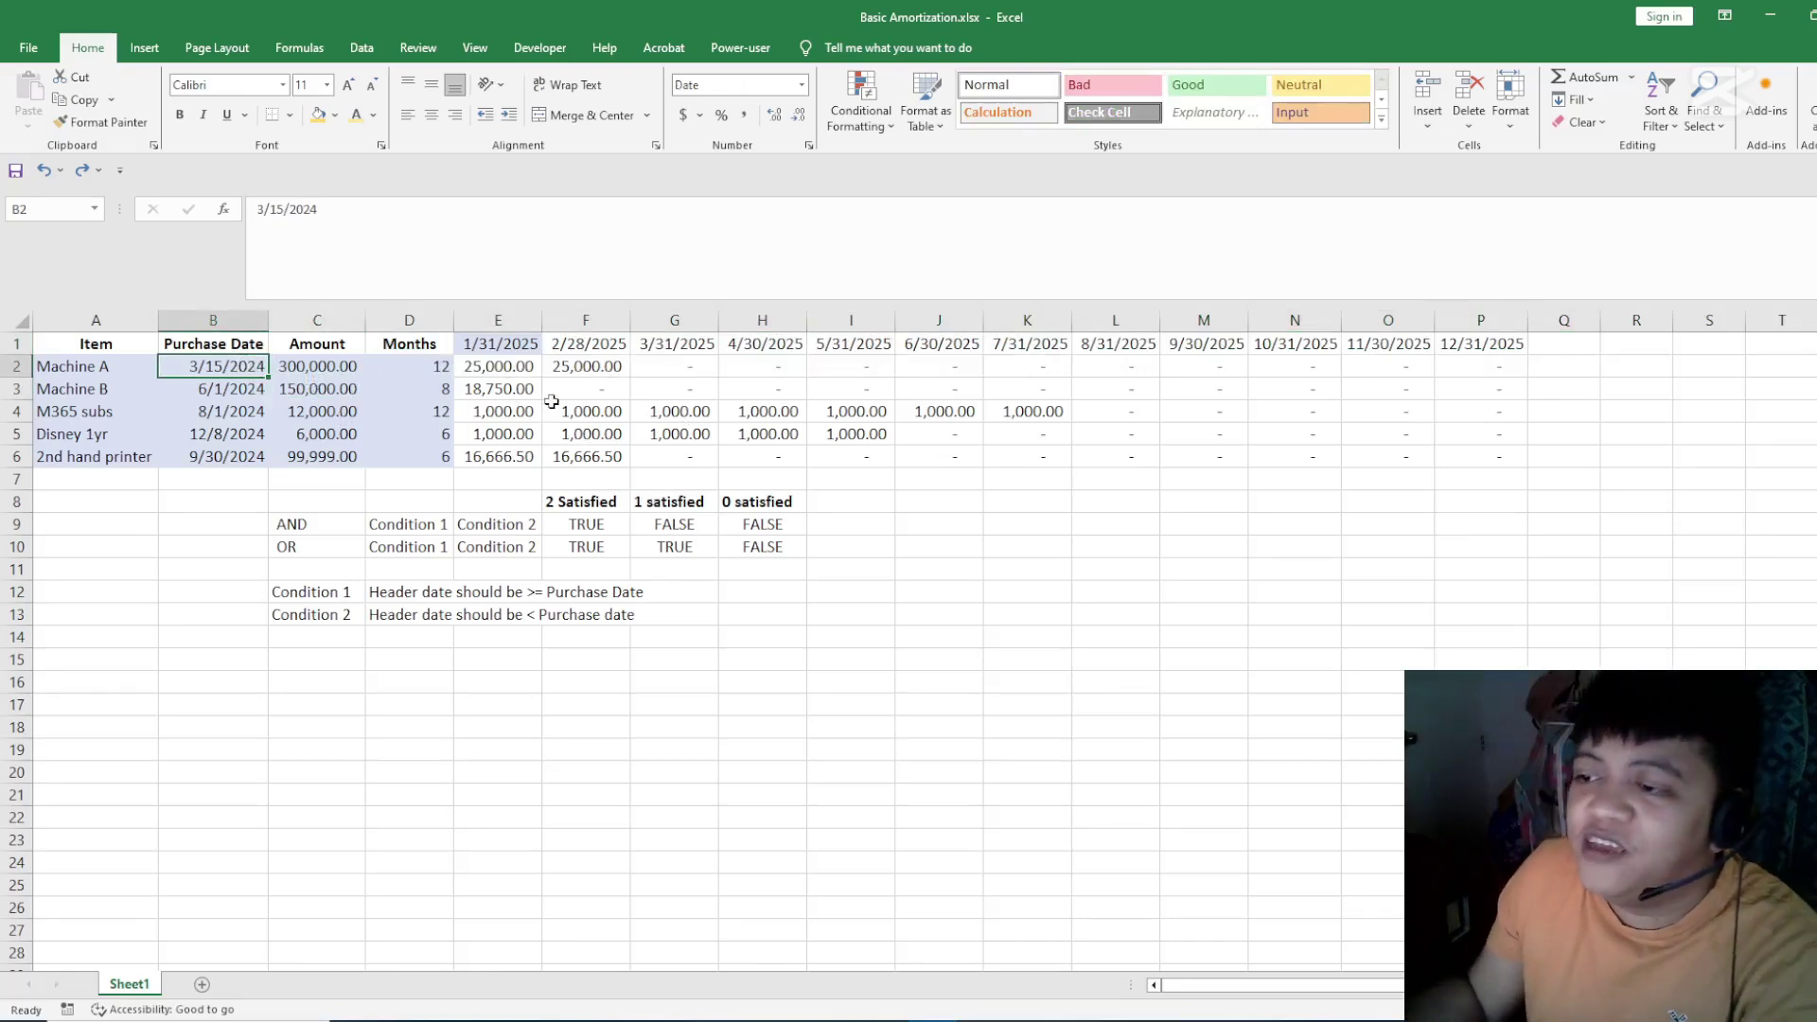
- Extend the Condition 2 explanation in D13 to read Header date should be < Purchase date's maturity value
left_click(403, 613)
left_click(530, 214)
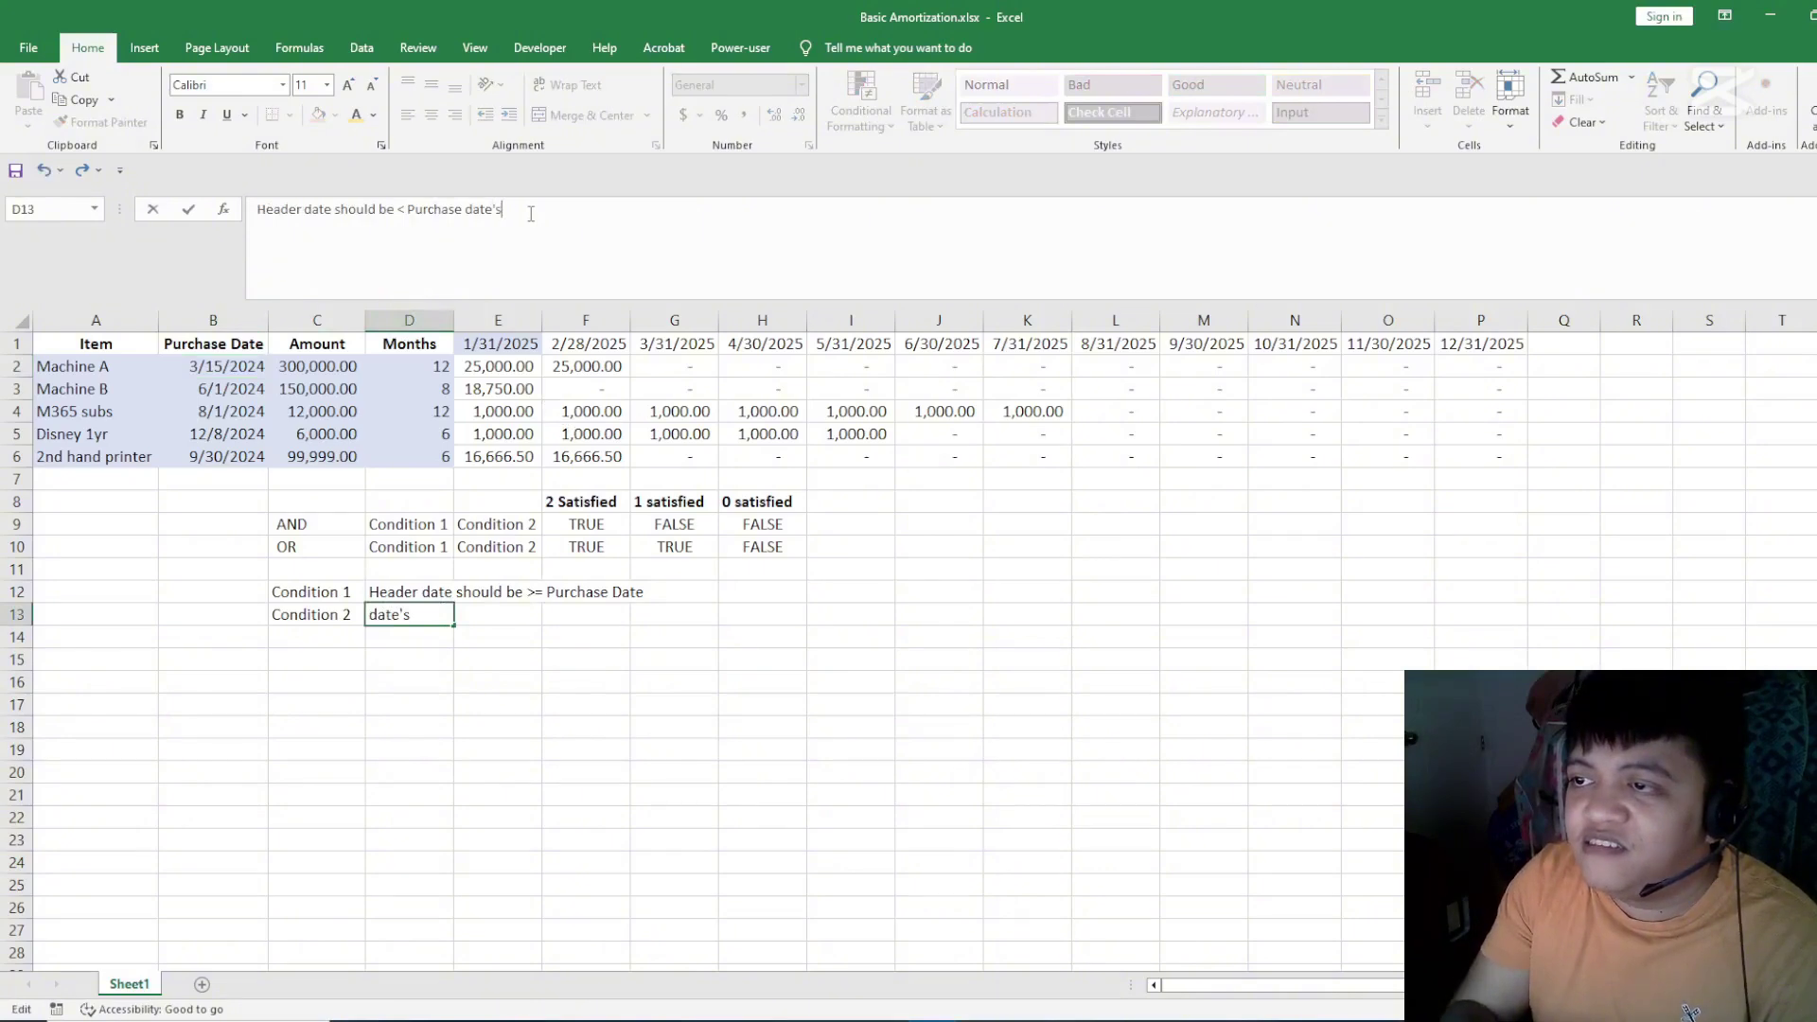
type("'s maturi")
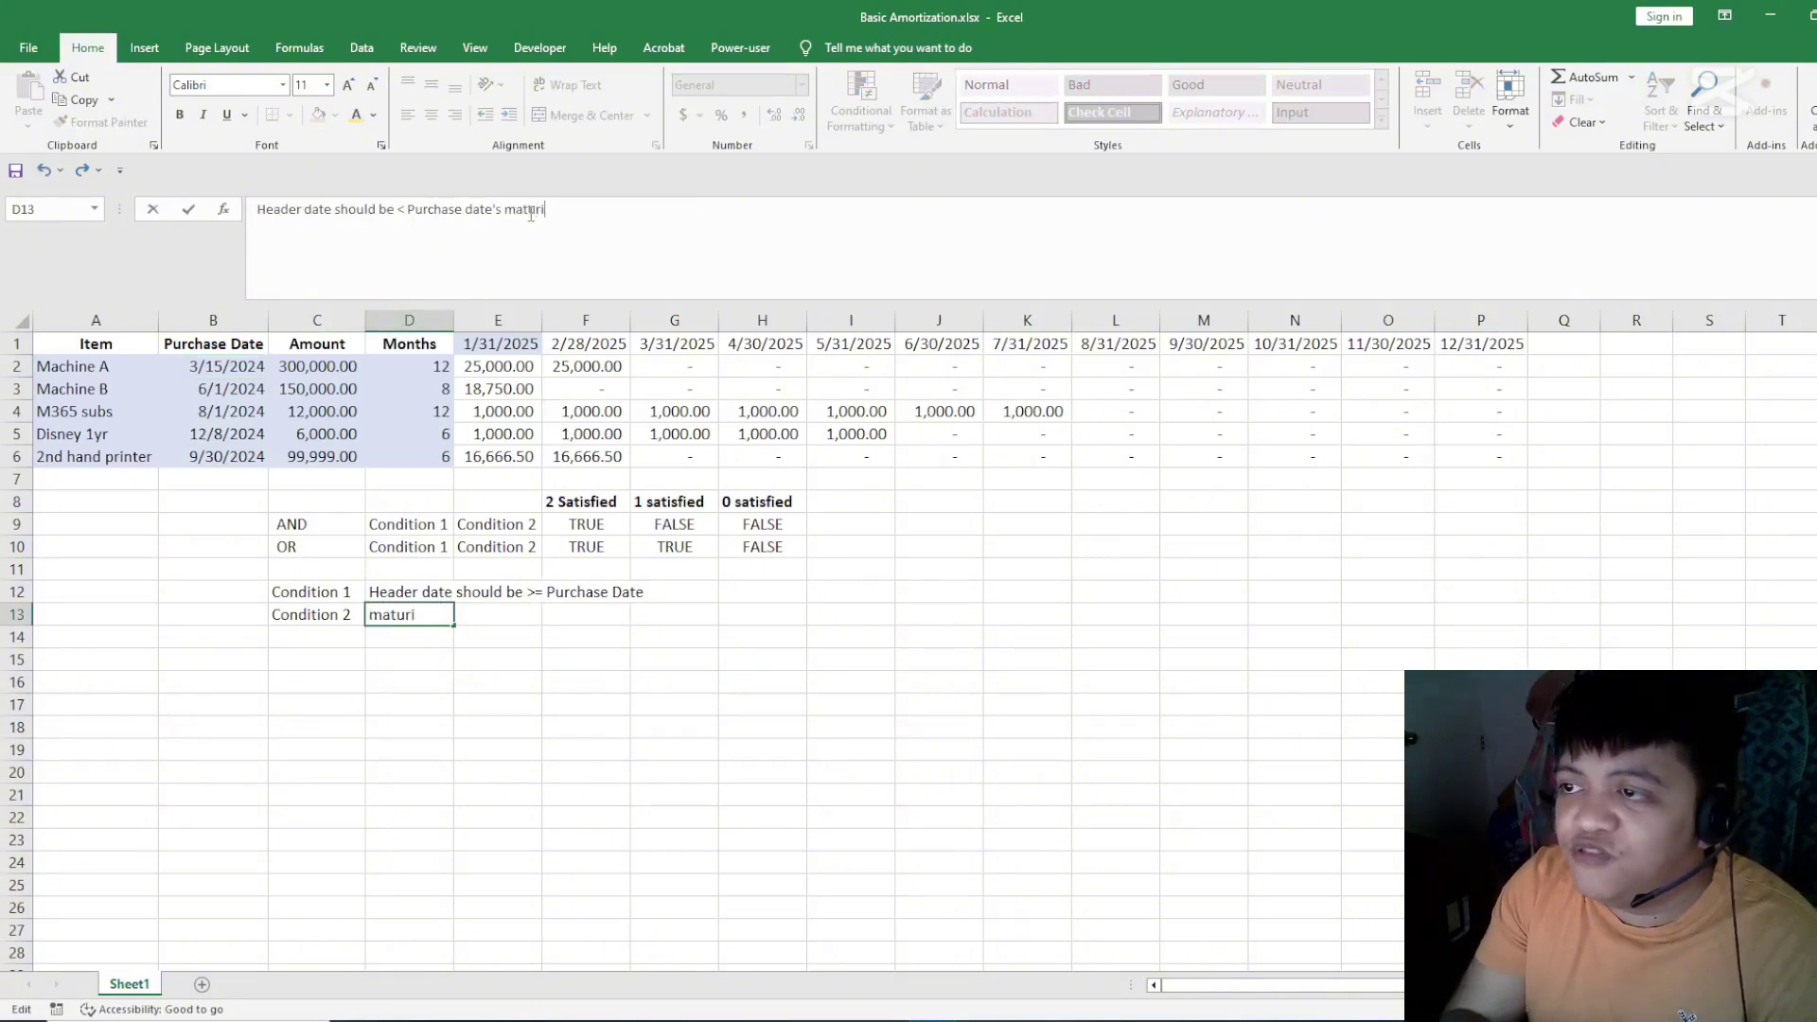
type("ty fut")
key("BackSpace")
key("BackSpace")
key("BackSpace")
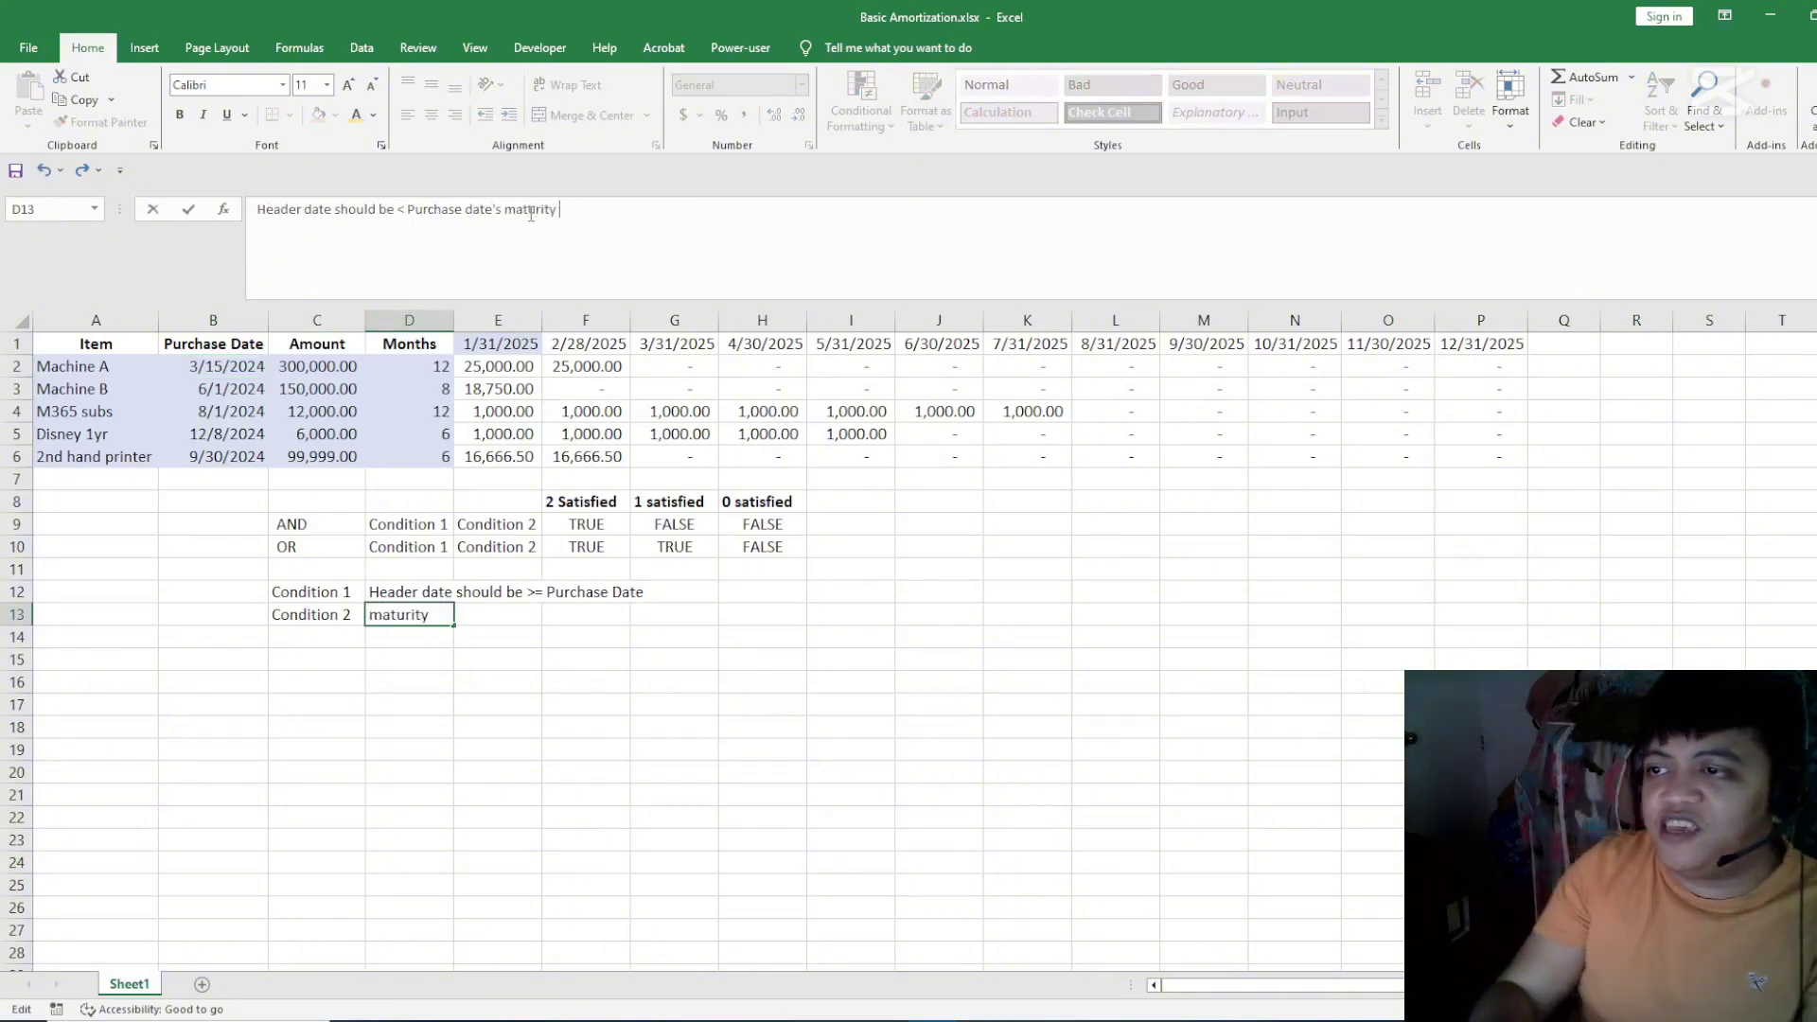
type("val ue")
key("Return")
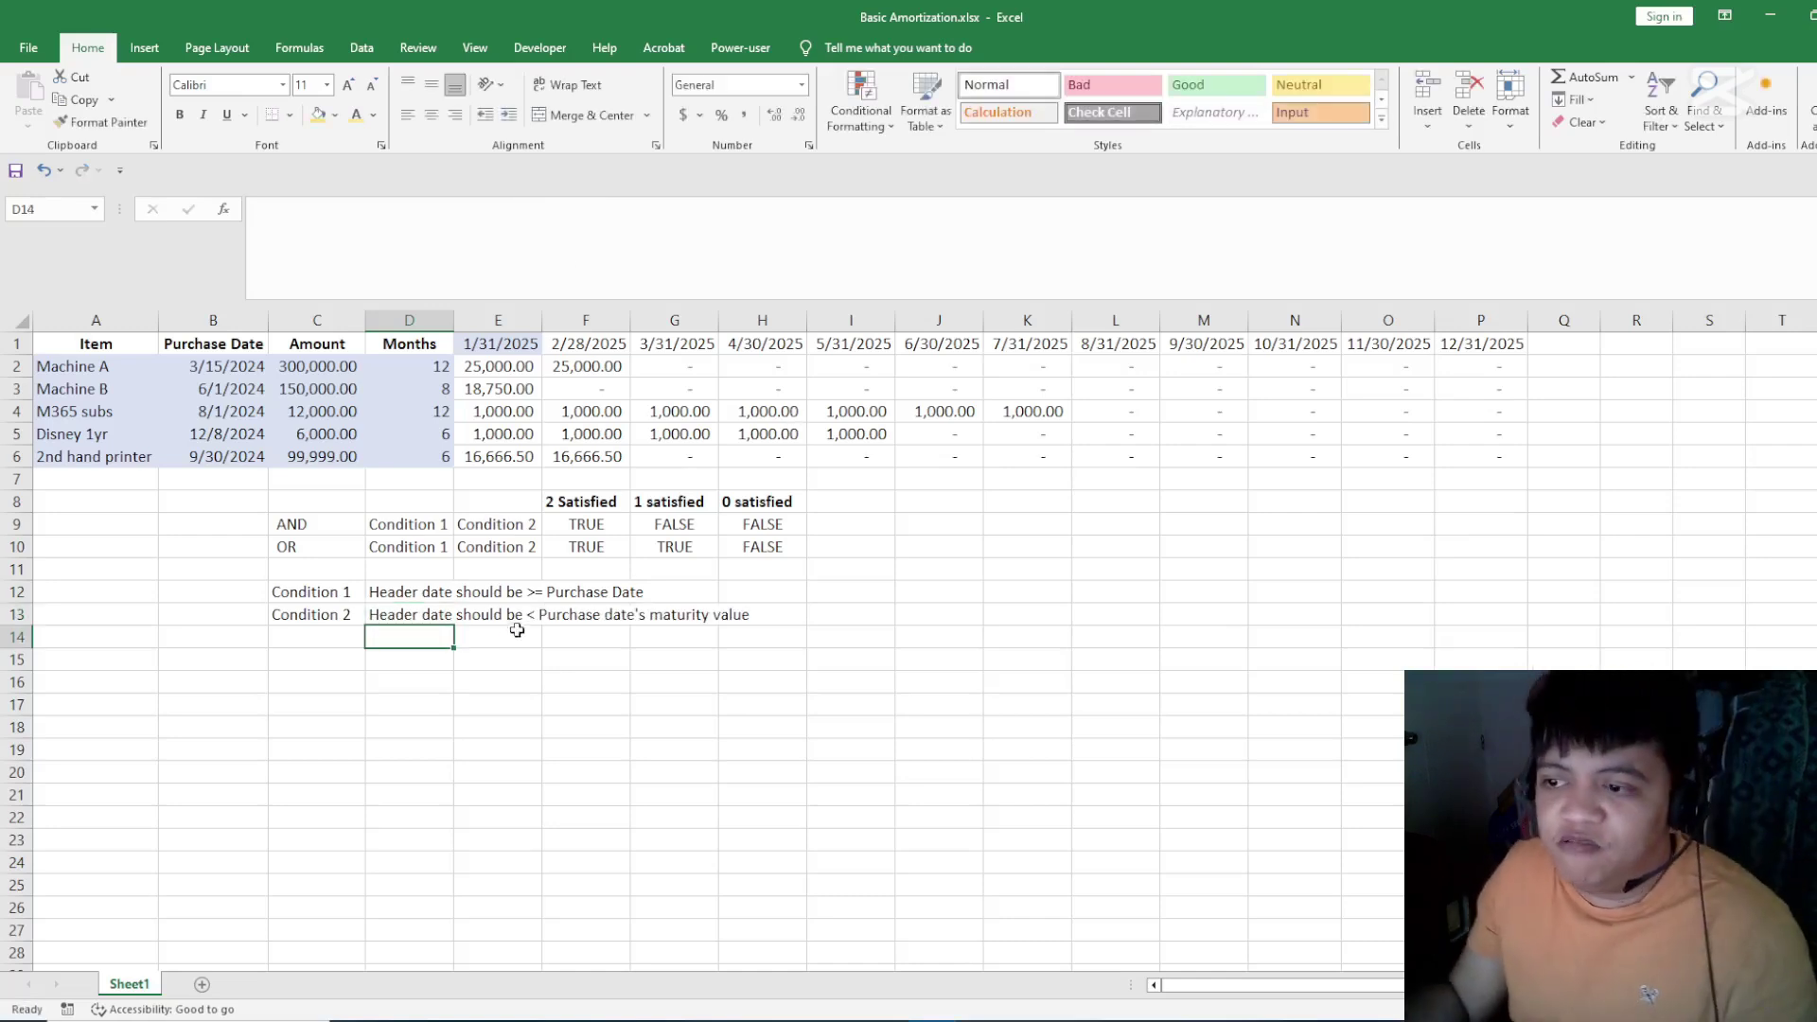
- Reword the end of the D13 explanation so it reads Header date should be < Purchase date's matured date
left_click(401, 617)
left_click(662, 222)
key("ctrl+shift+Left")
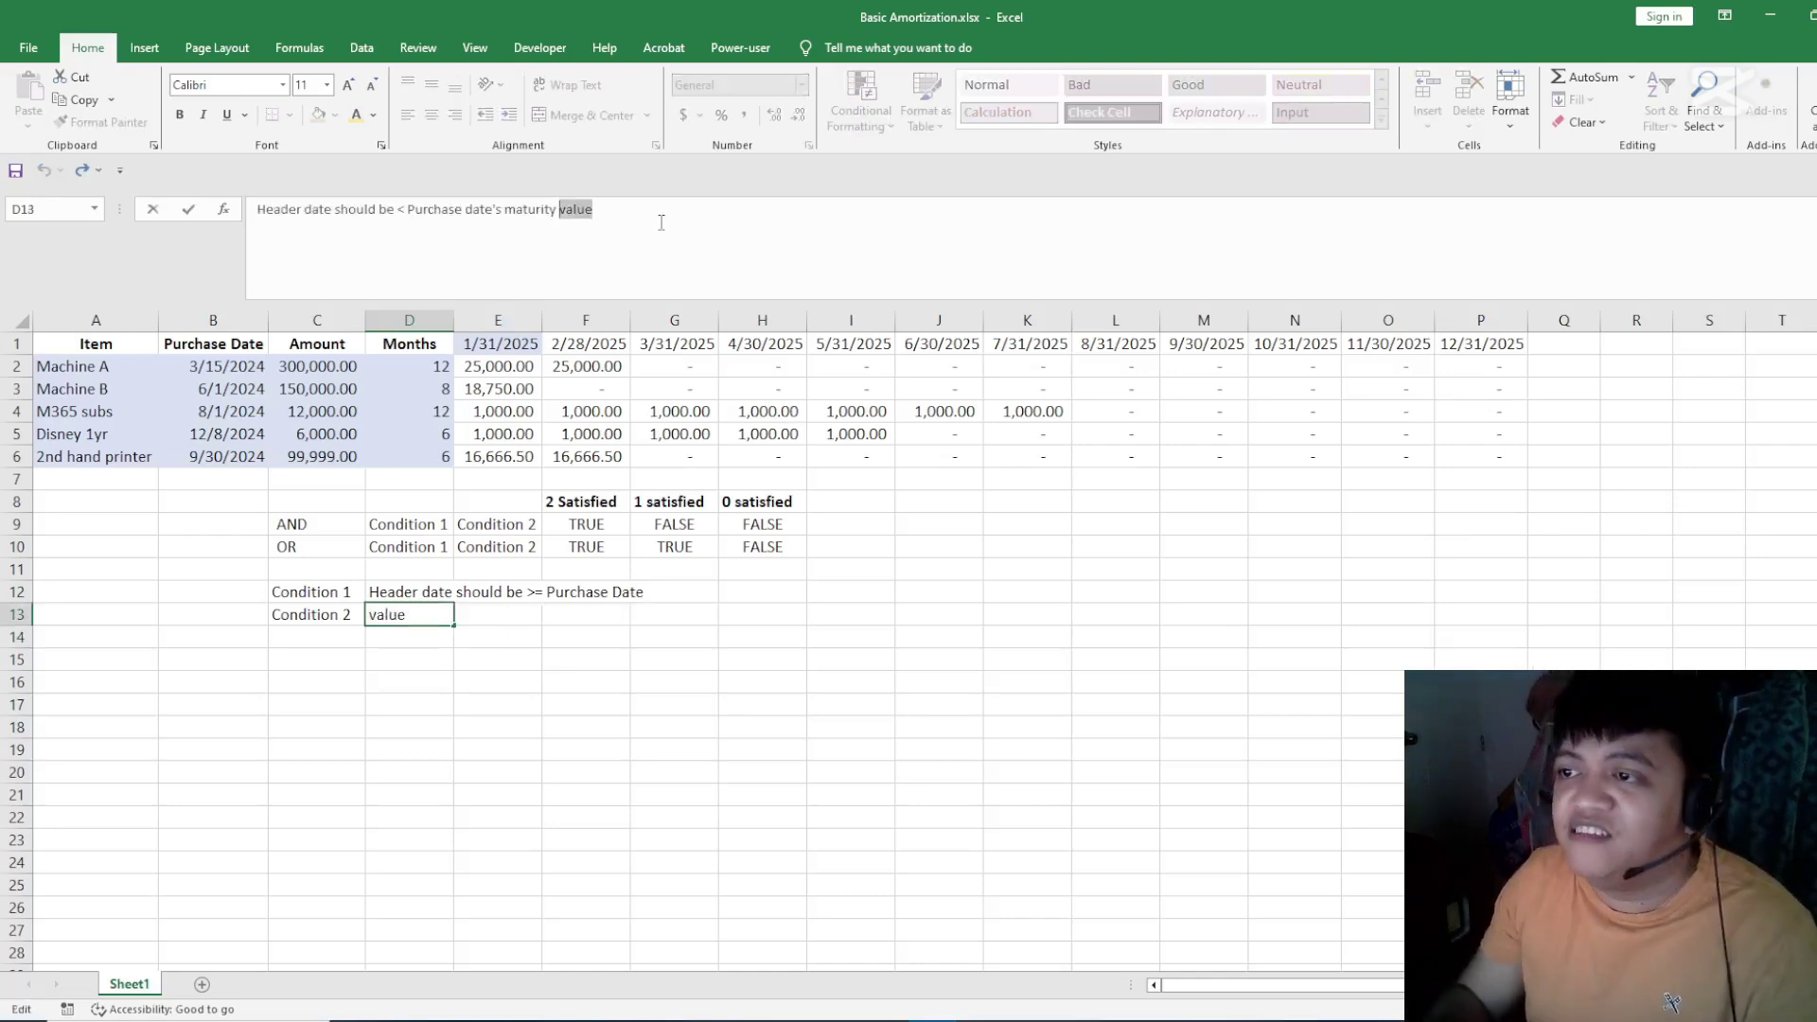
key("BackSpace")
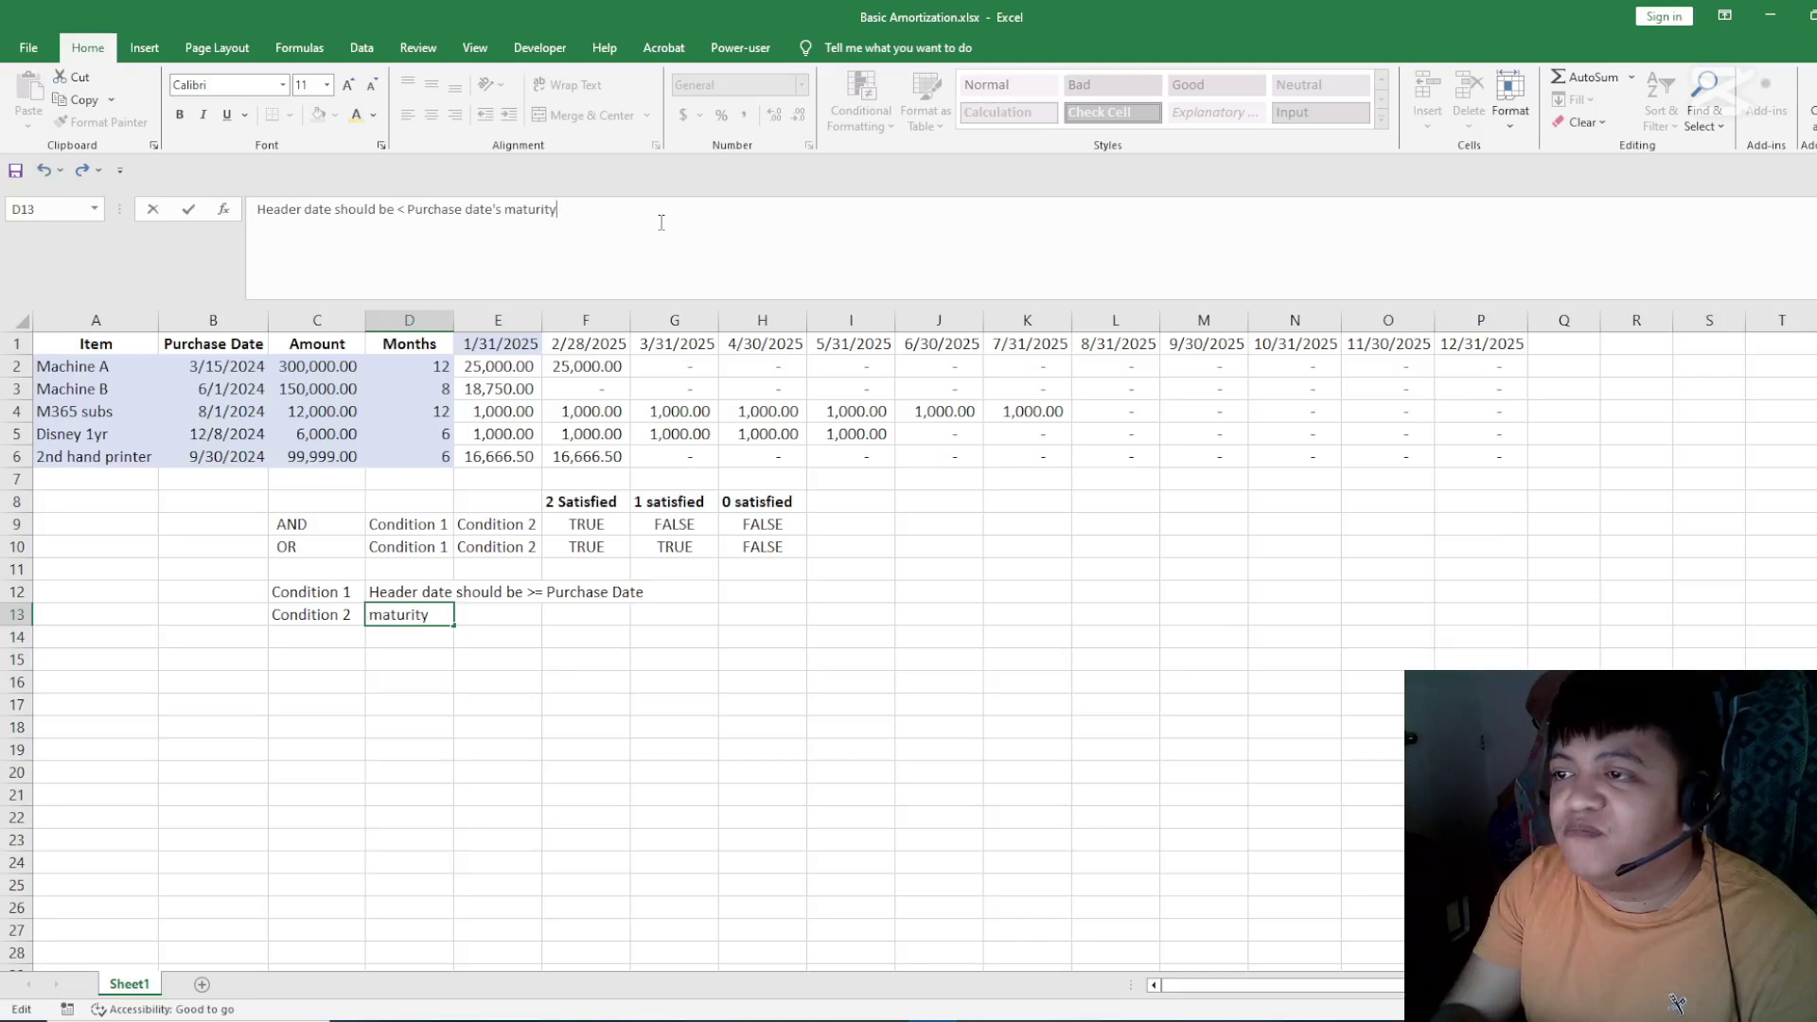
type("date")
key("Return")
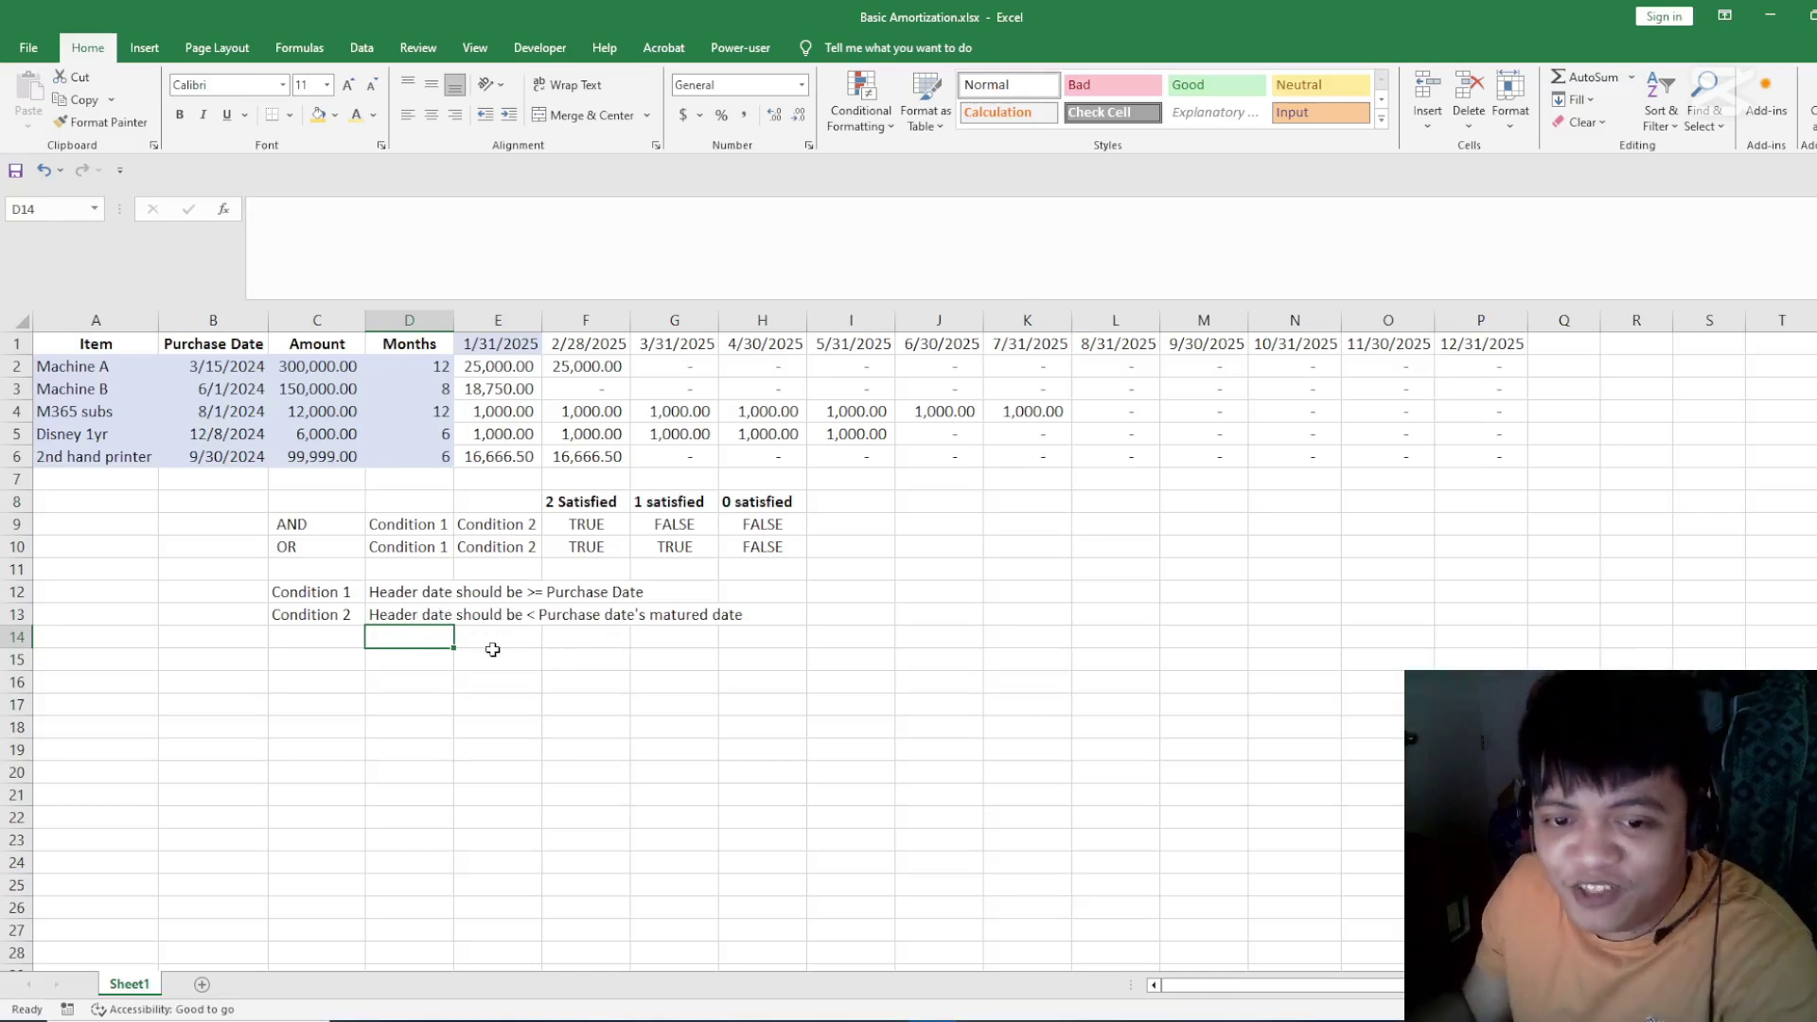
- Copy Machine A's purchase date from B2 into C15 as a value only
left_click(430, 613)
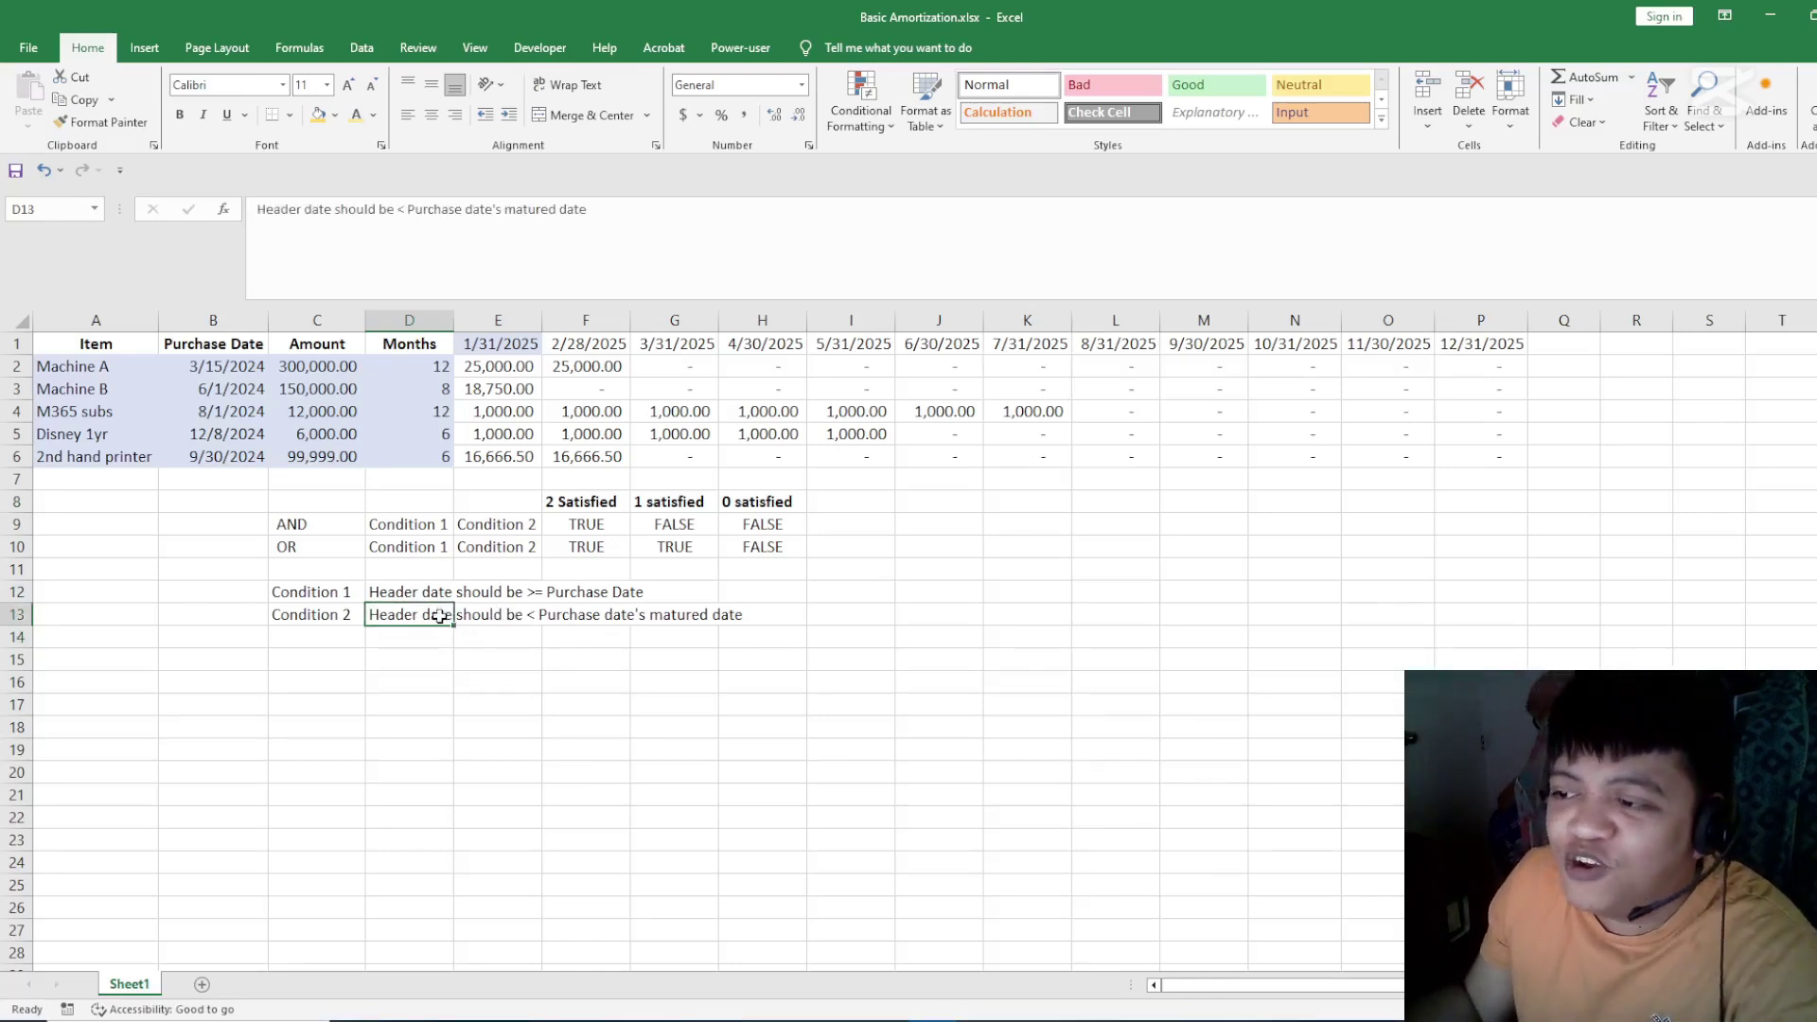
left_click(405, 678)
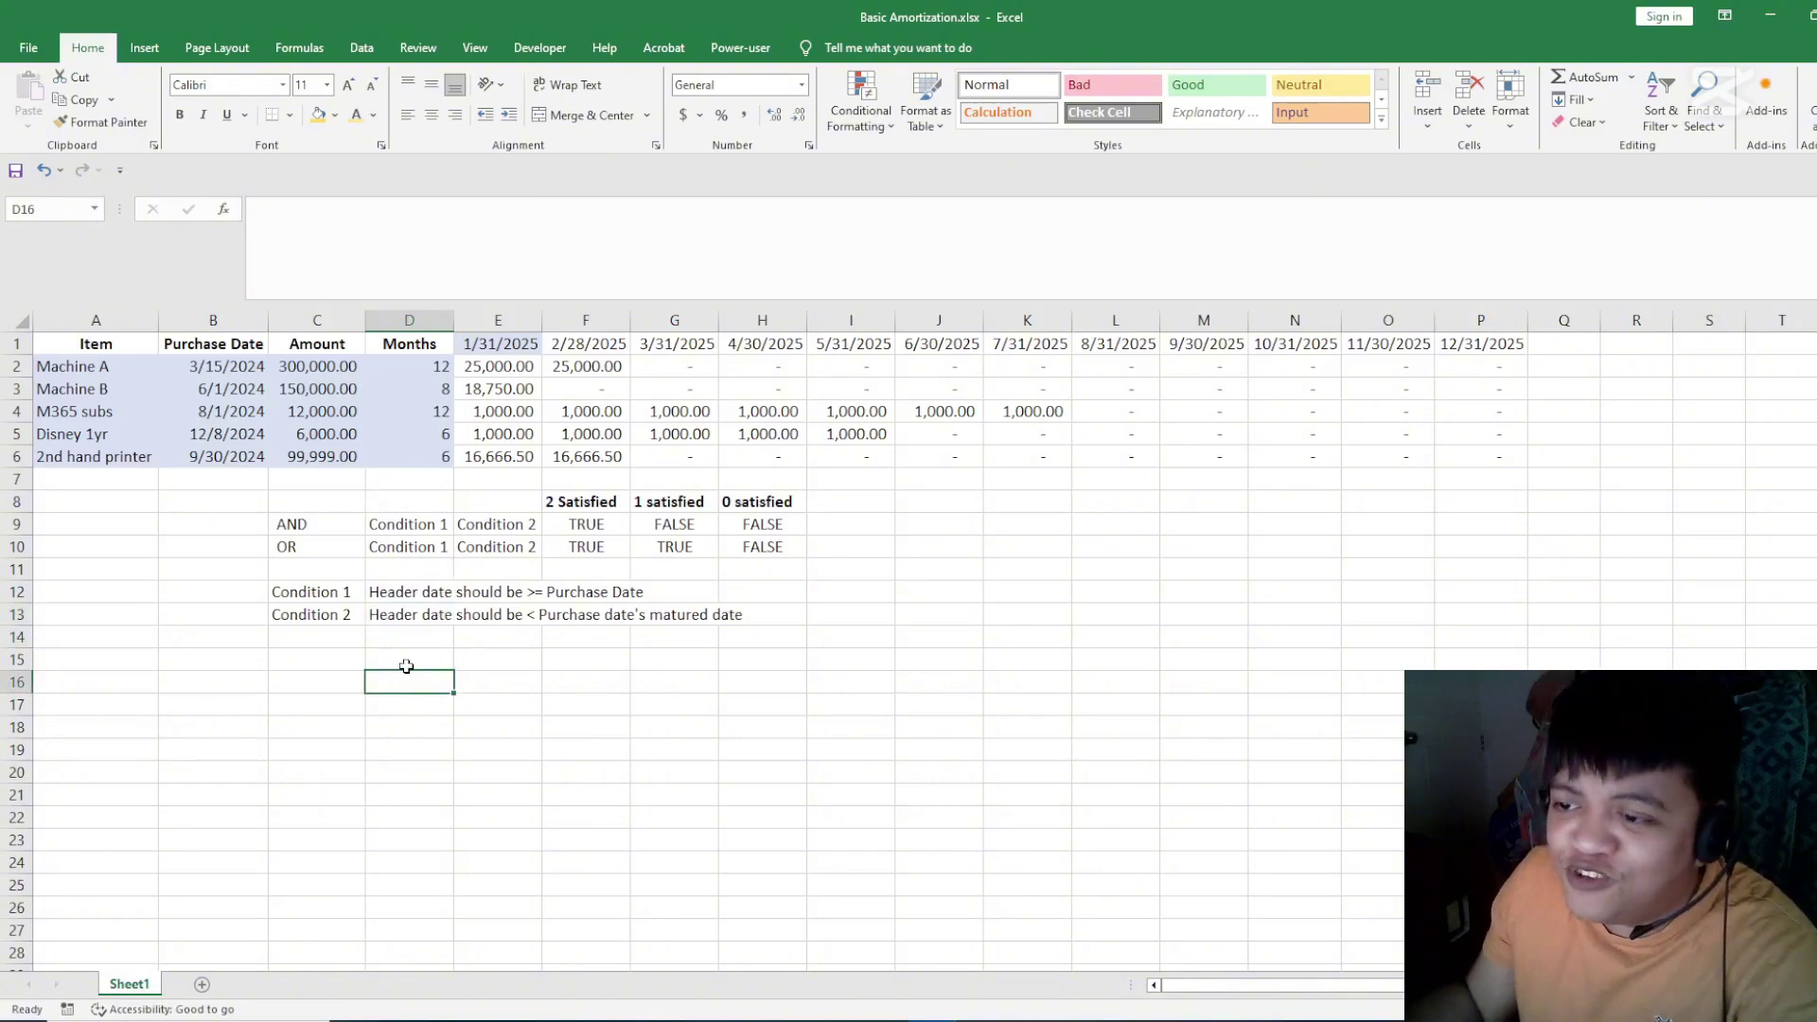
left_click(214, 368)
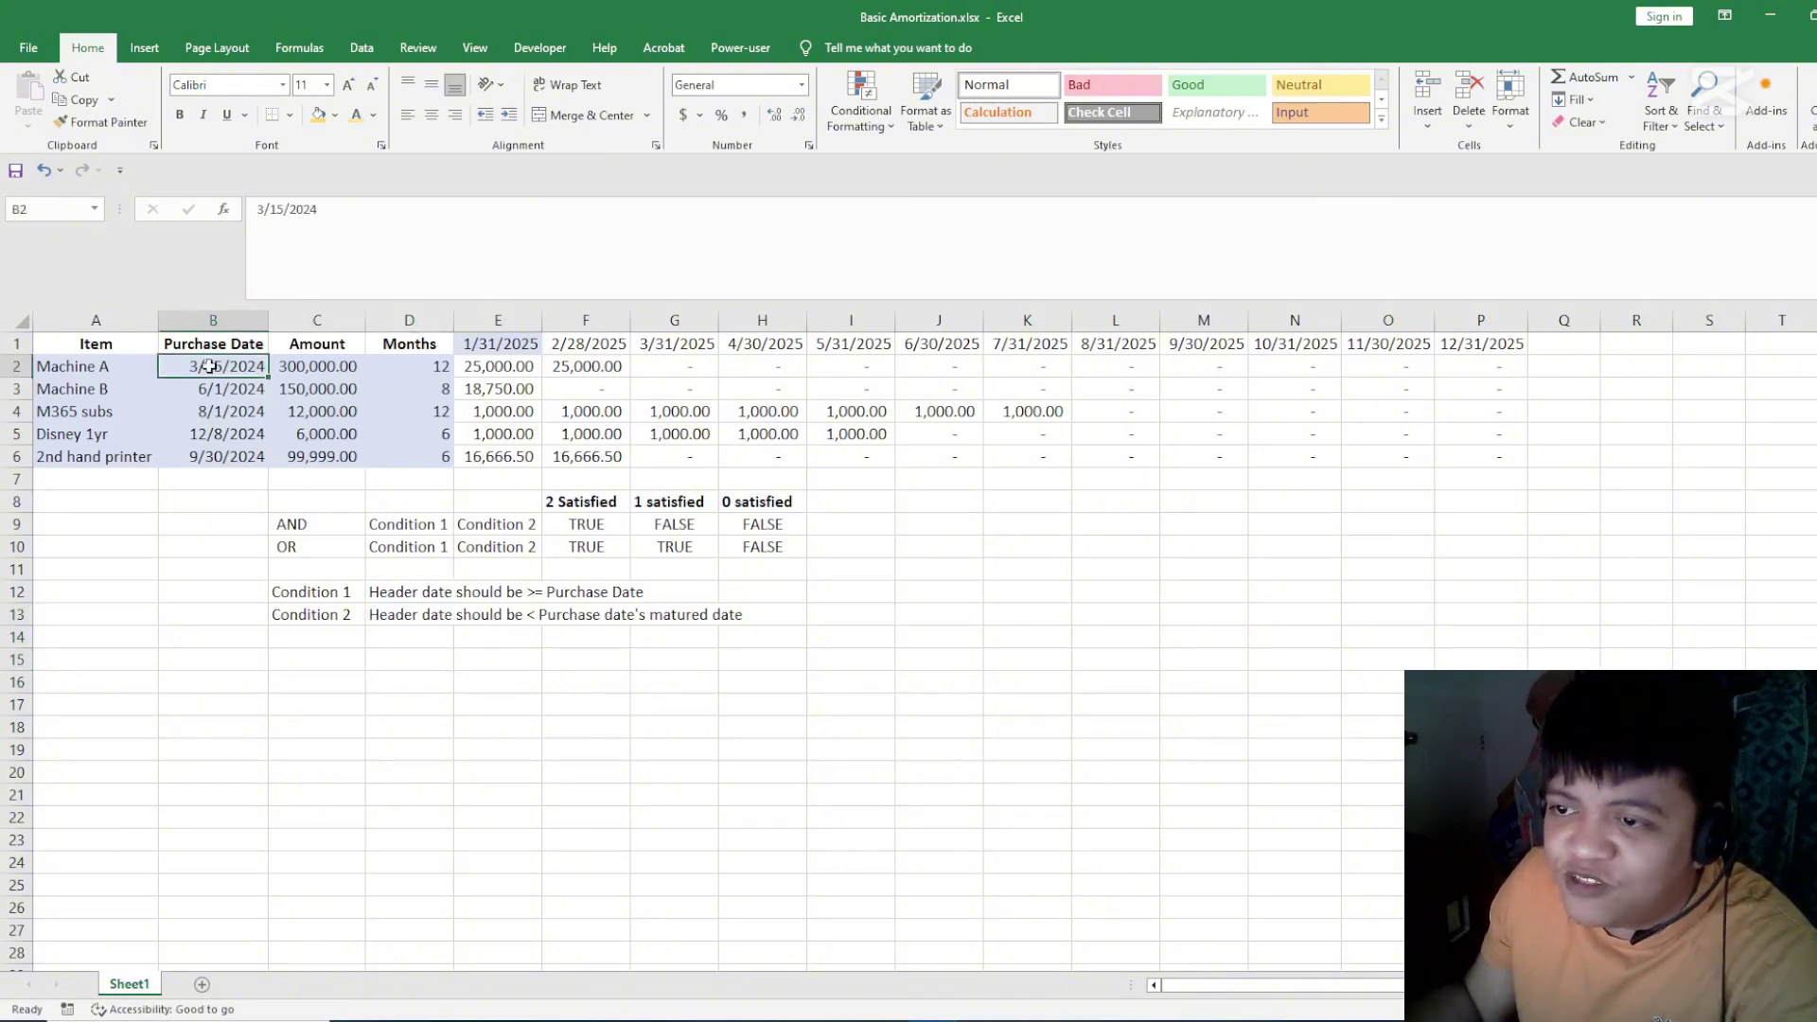
left_click(323, 653)
key("ctrl+alt+v")
key("v")
key("Return")
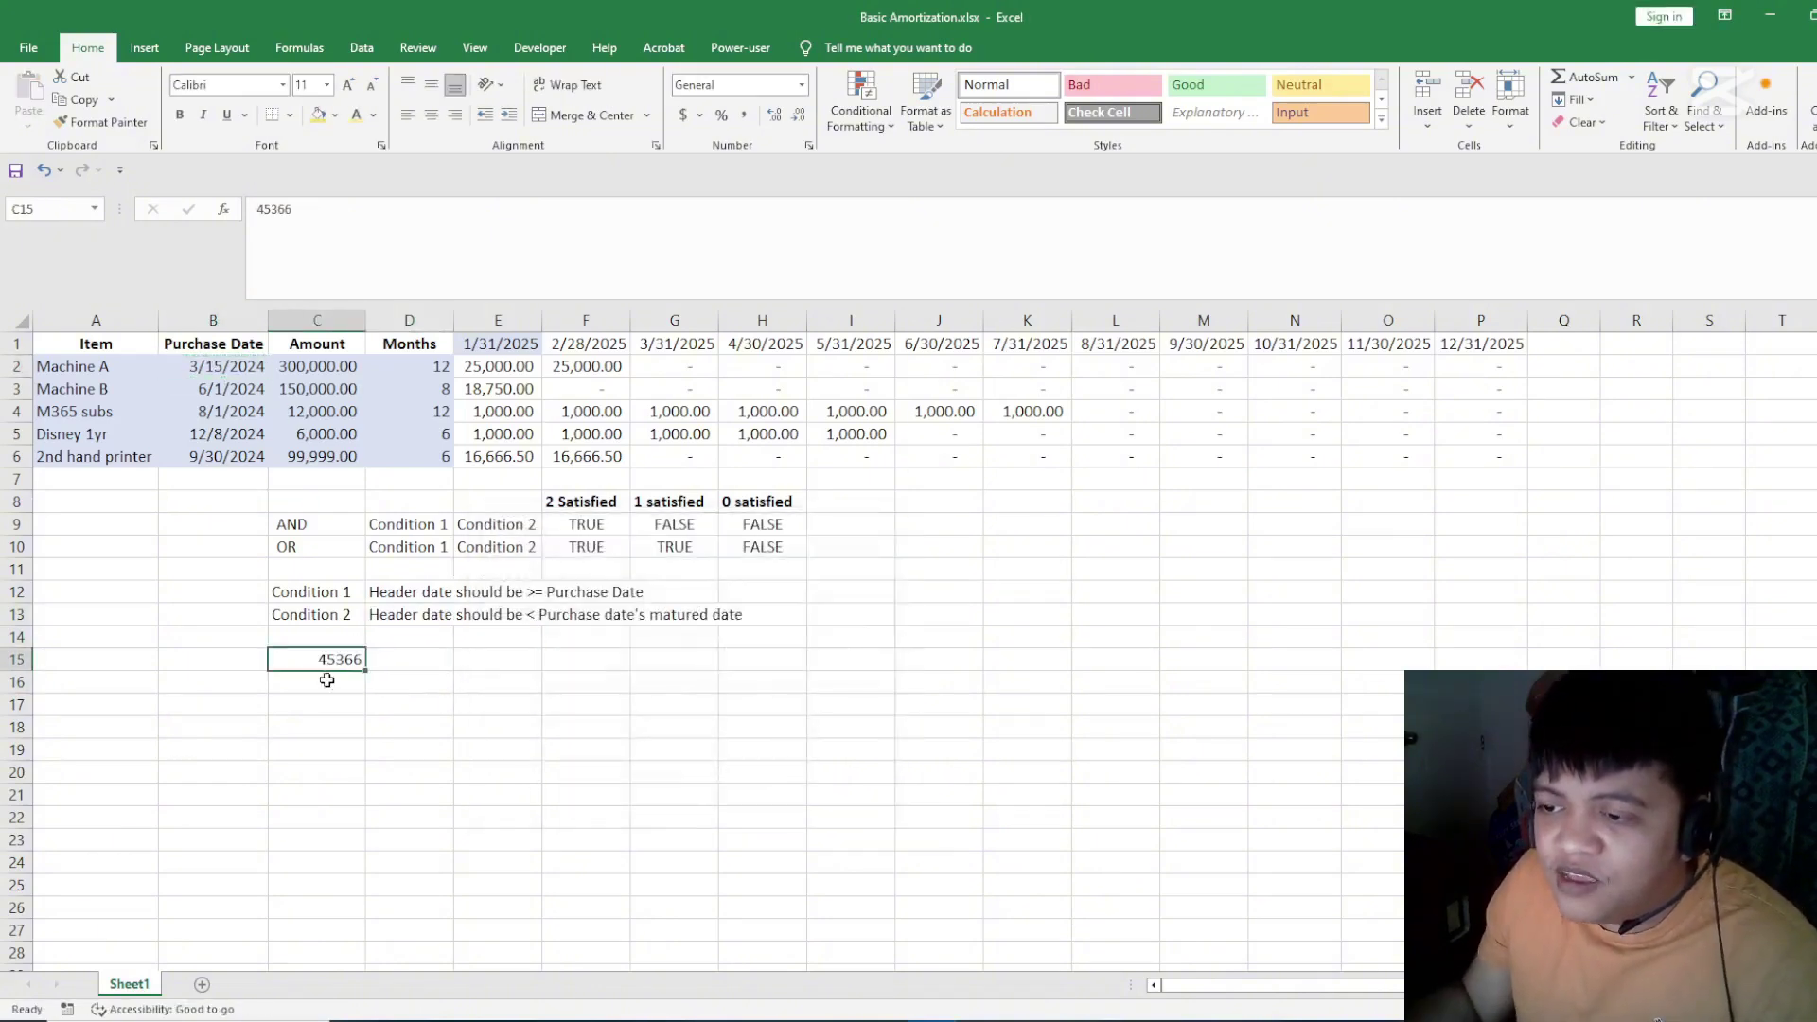
- Copy only the date formatting of B3 onto C15
left_click(236, 390)
key("ctrl+c")
left_click(349, 663)
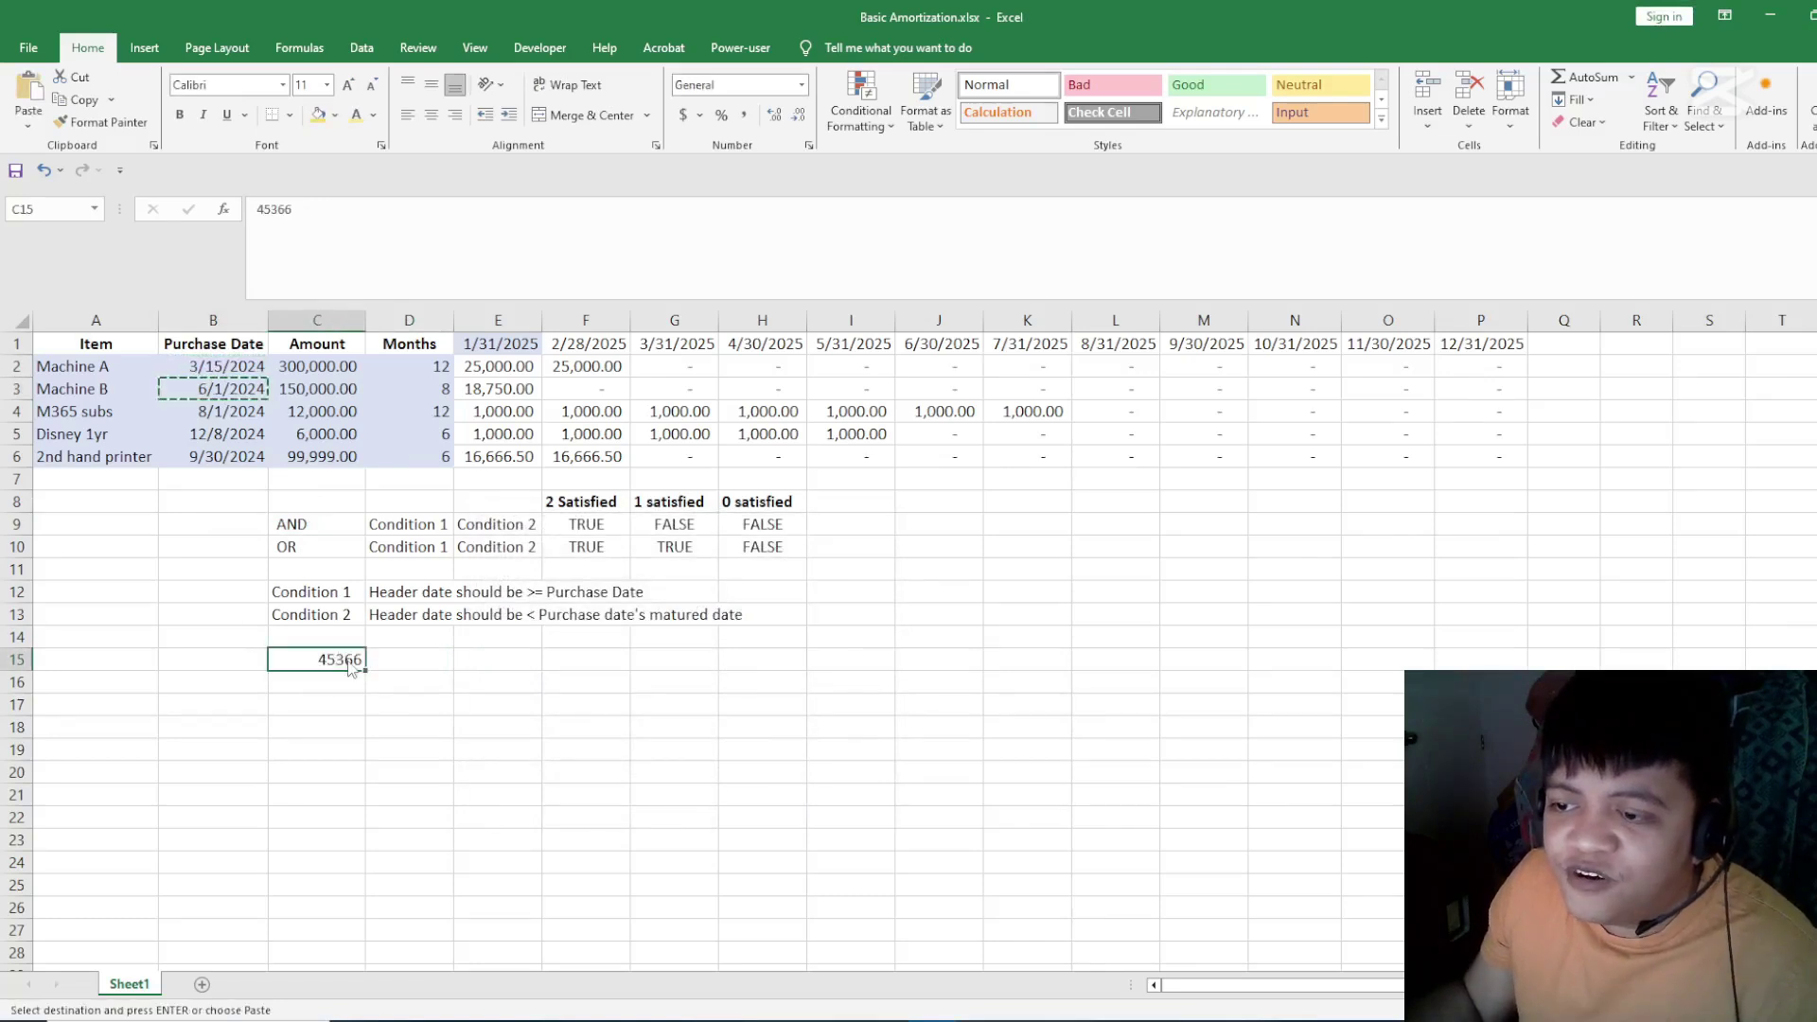
key("ctrl+alt+v")
key("t")
key("Return")
key("Escape")
- Enter the formula =EOMONTH(C15,12) in C16 to calculate the maturity date of the purchase
left_click(328, 677)
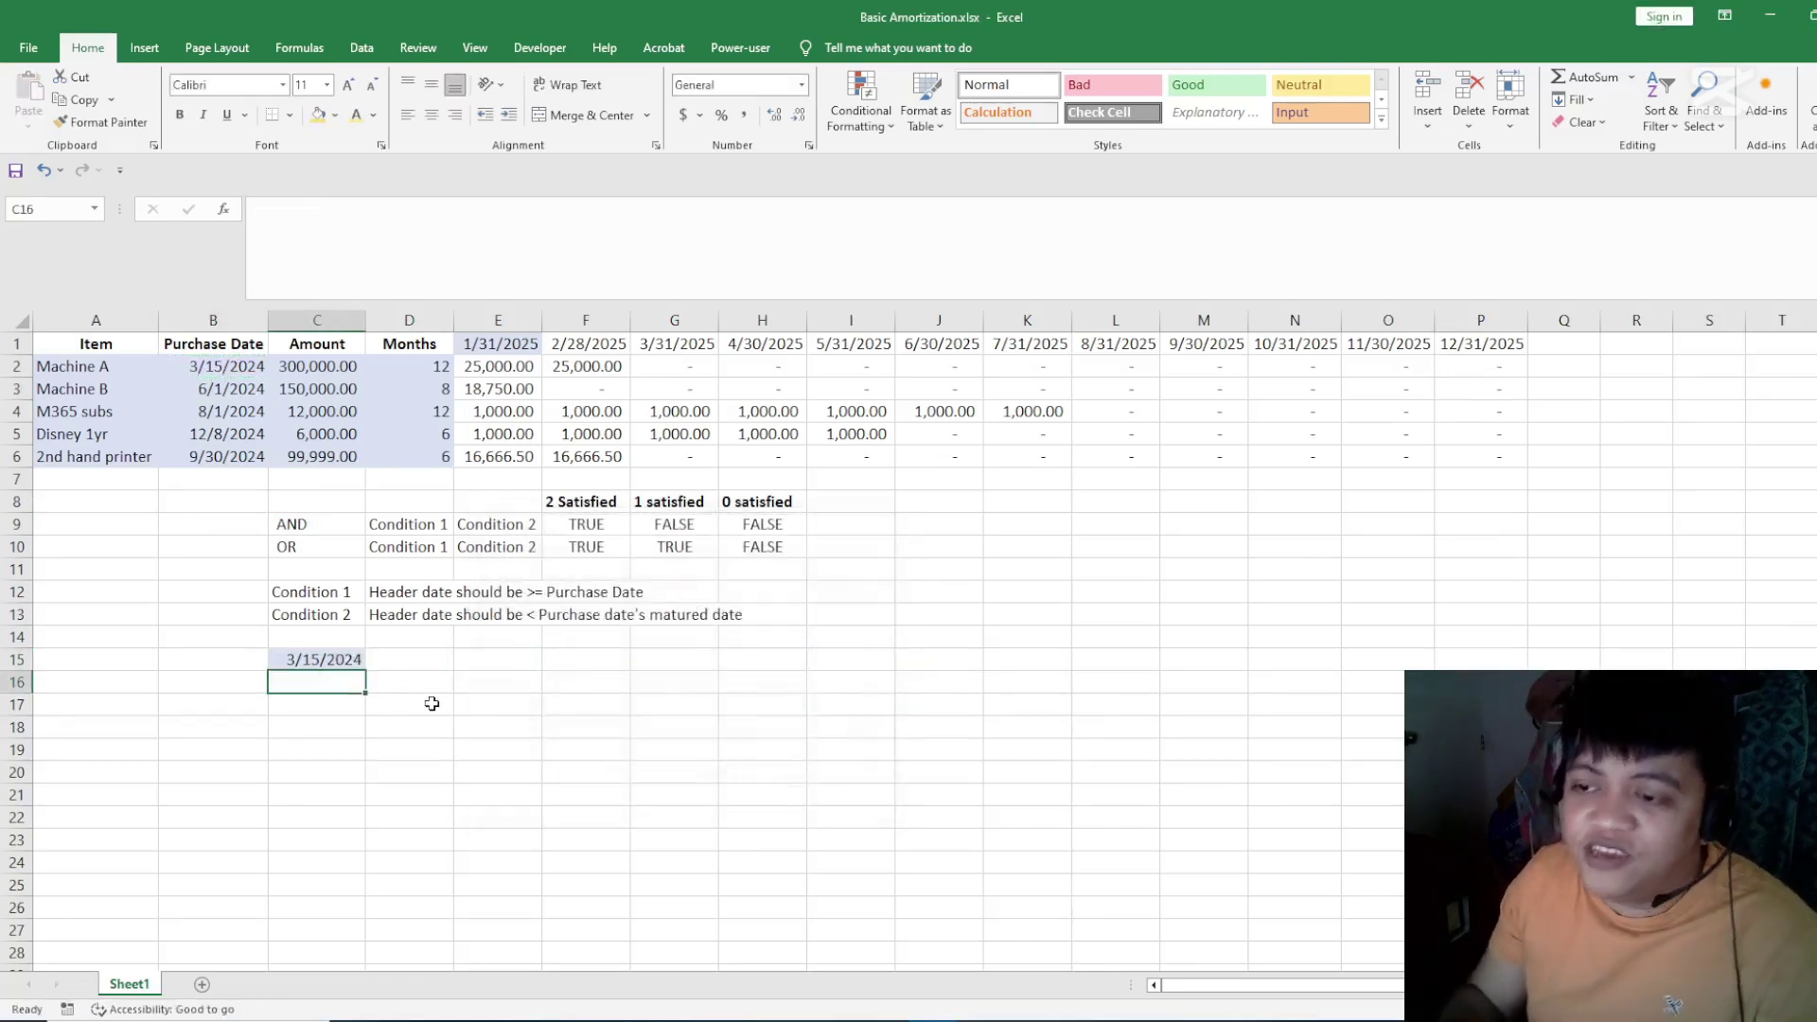
type("+")
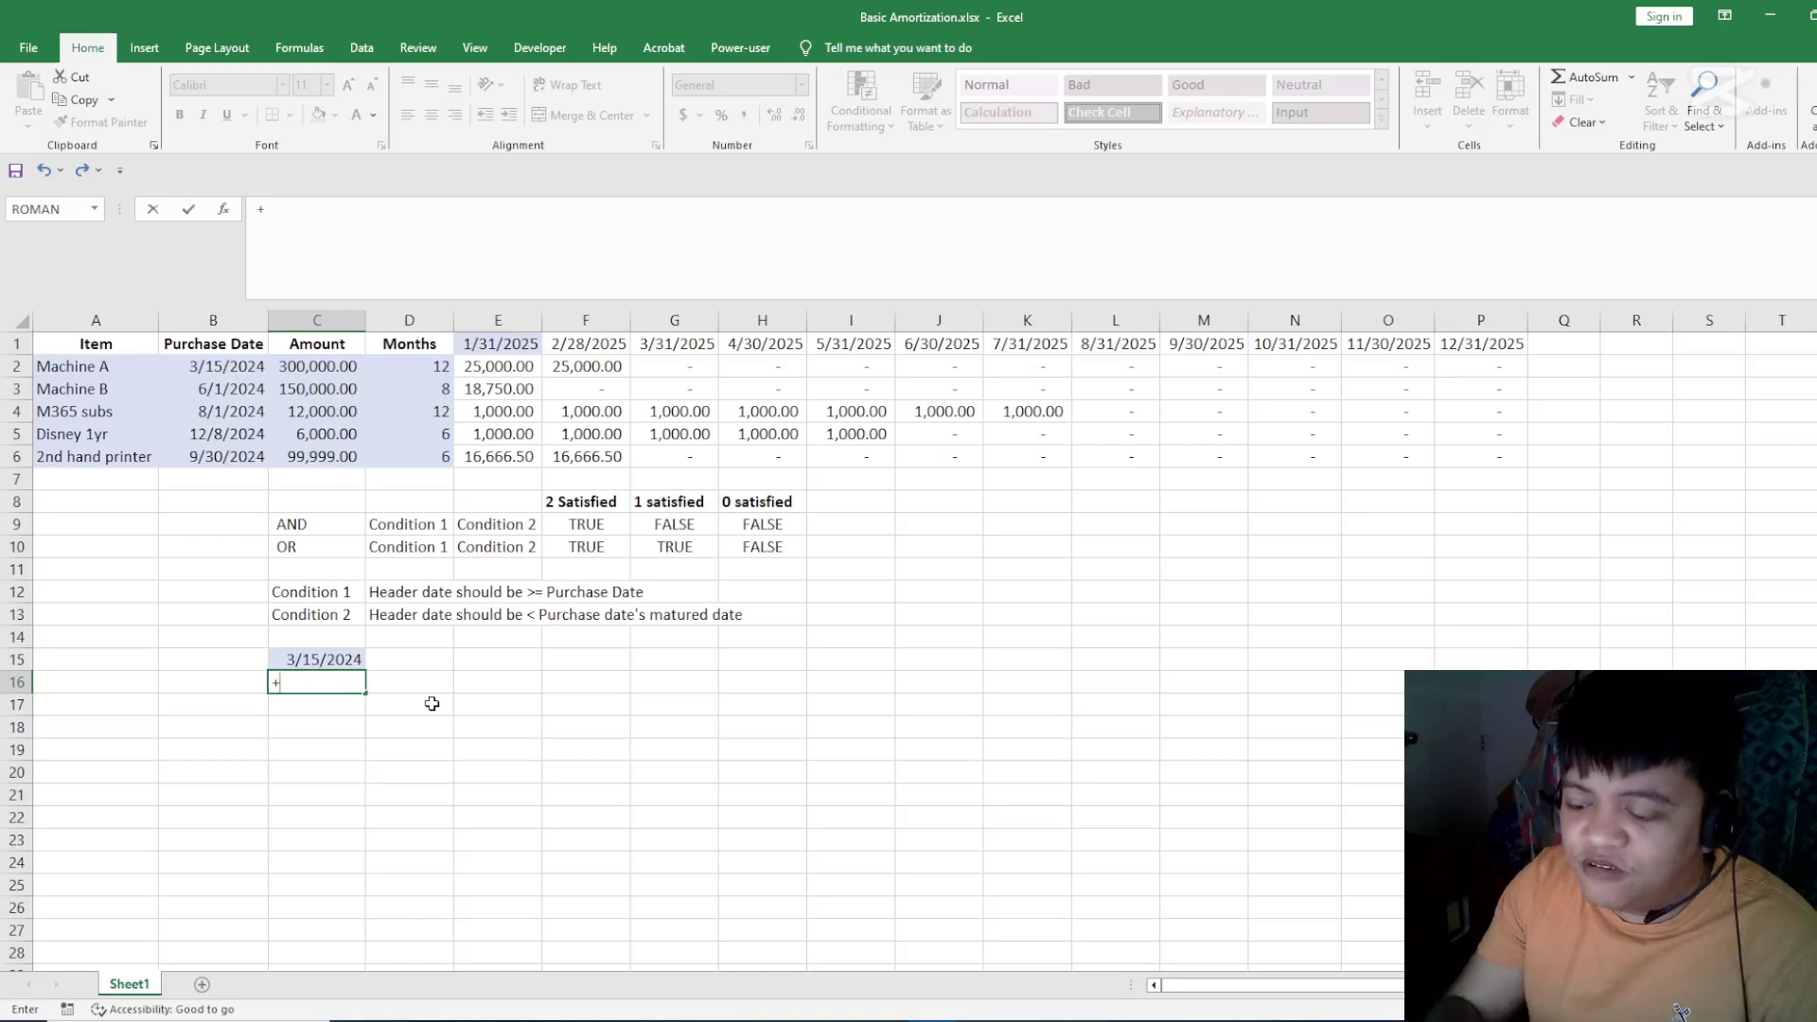
key("BackSpace")
type("=")
key("Up")
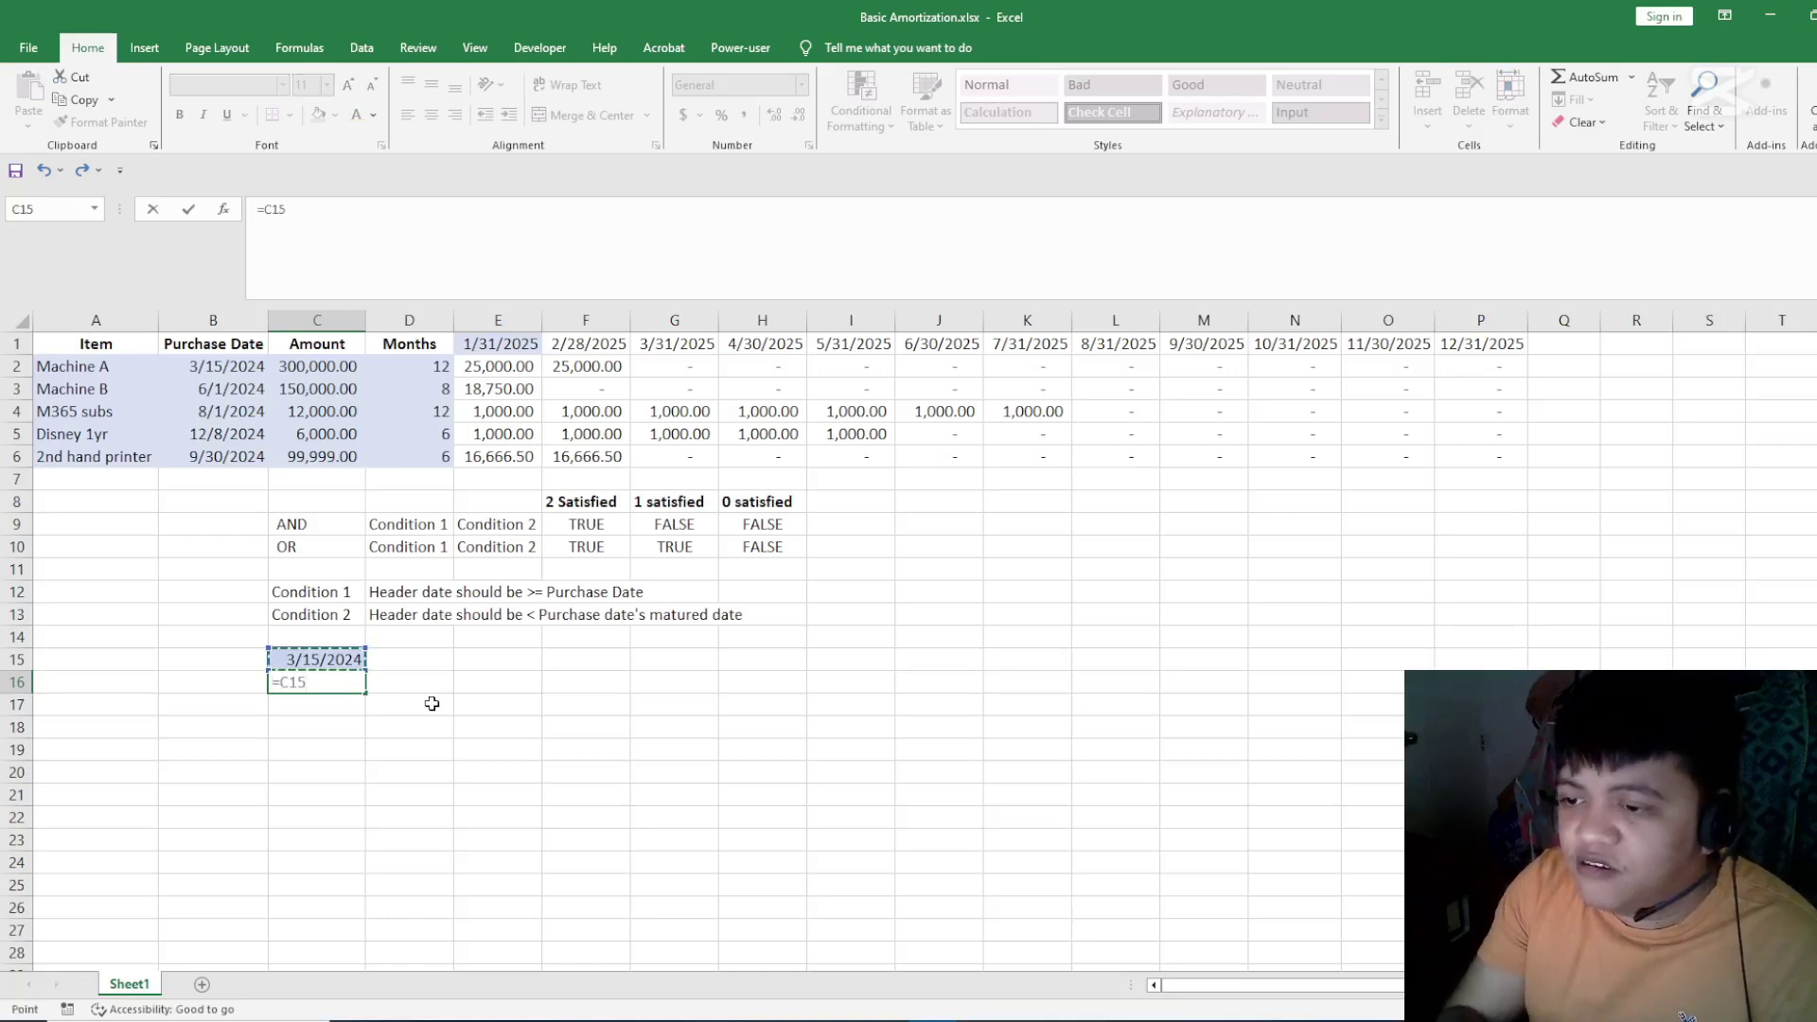
key("BackSpace")
key("BackSpace")
key("BackSpace")
type("eomonth(")
key("Up")
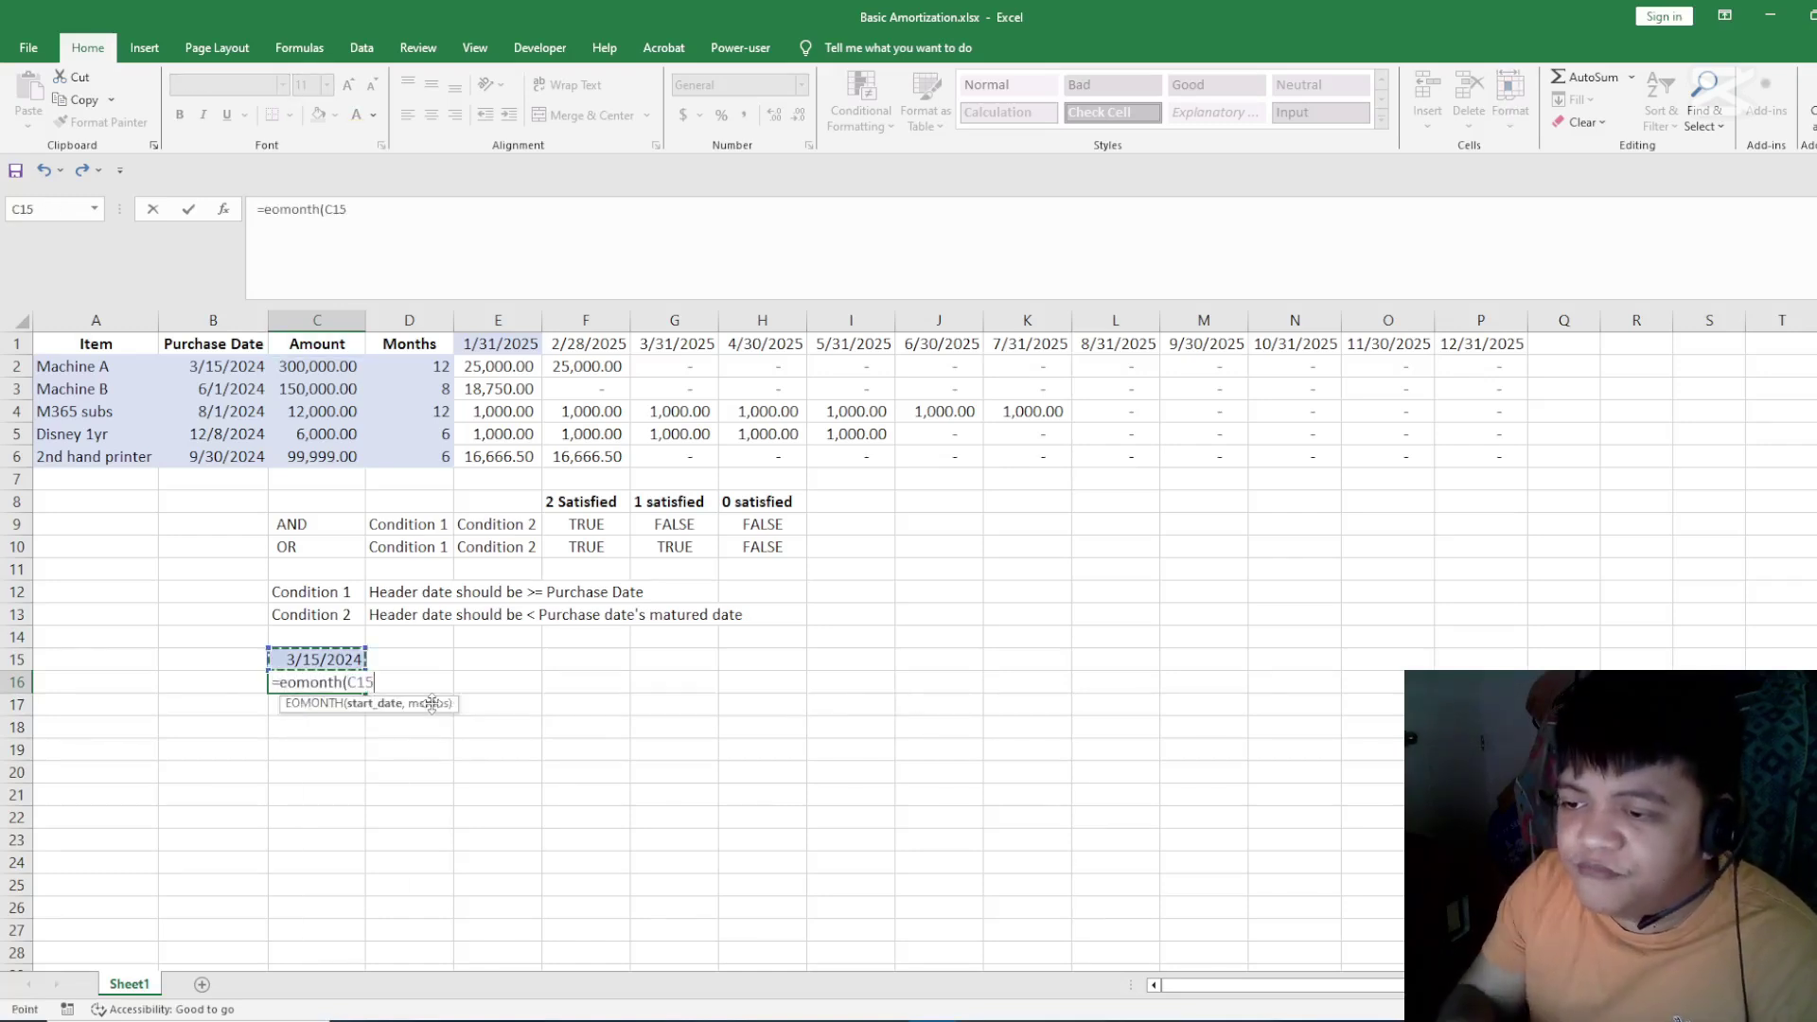
type(",12)")
key("Return")
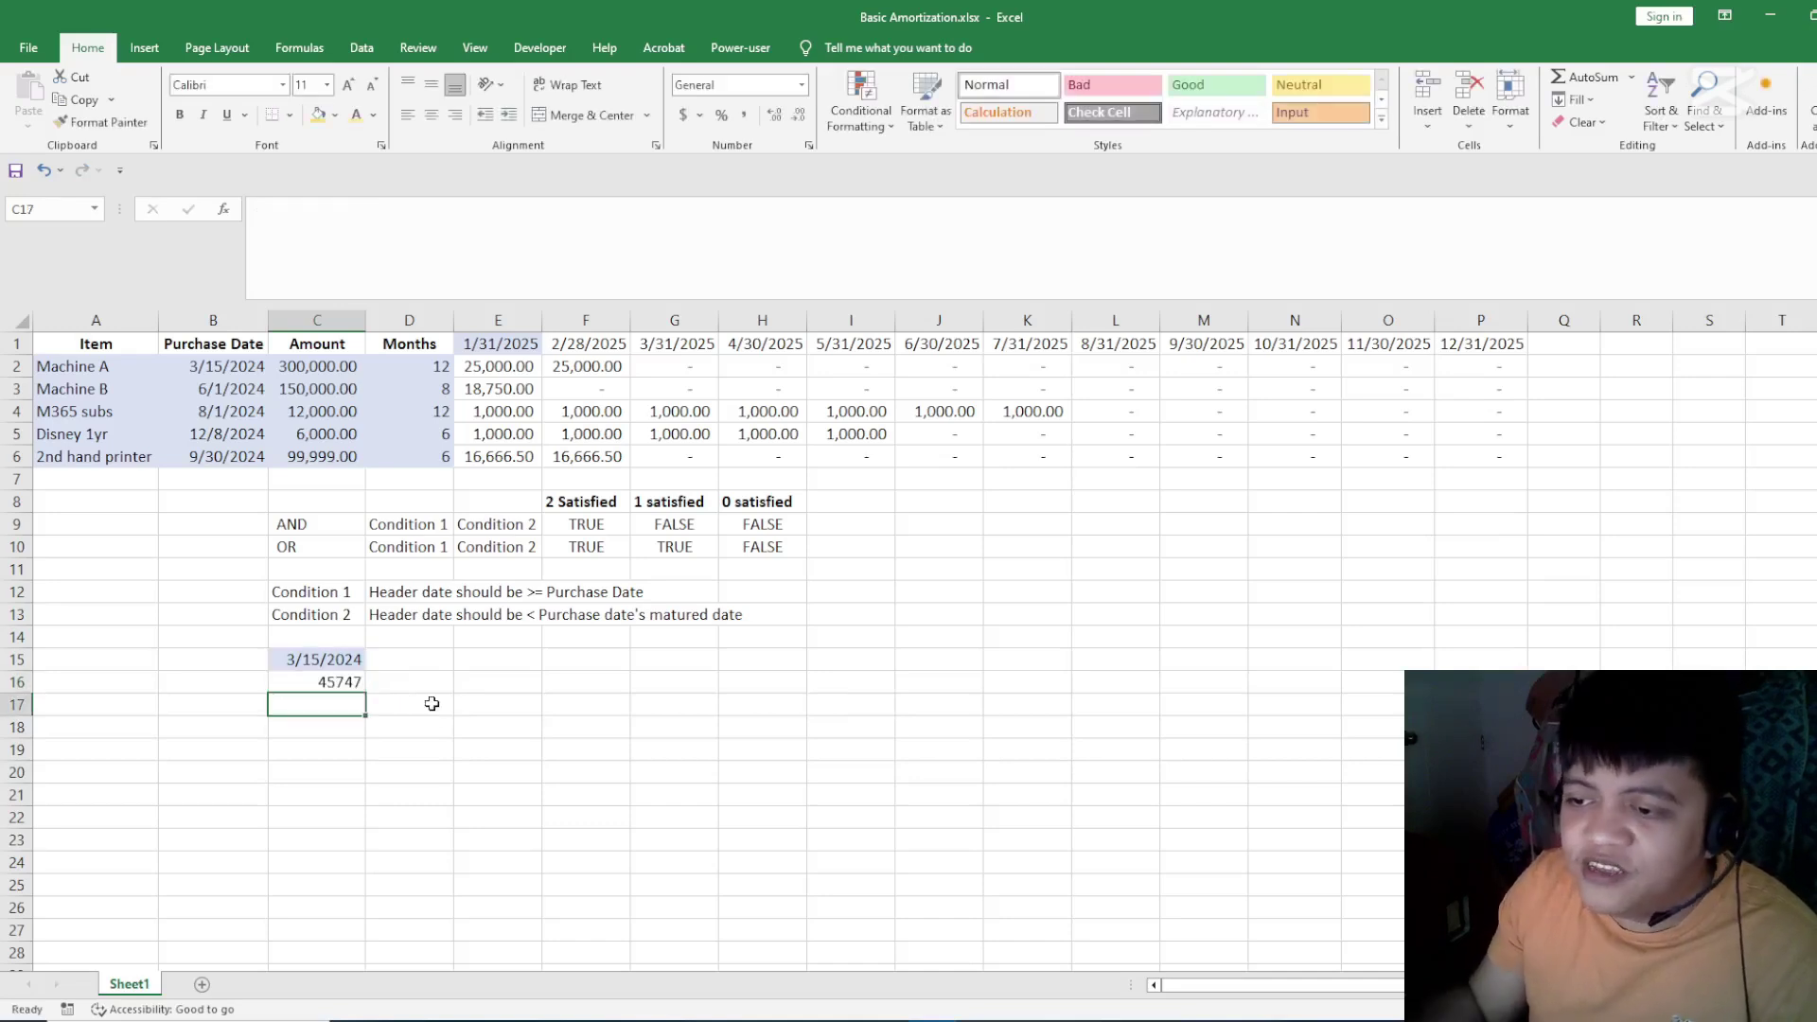
- Copy only the date formatting of C15 onto the EOMONTH result in C16, dismissing the Office connected experiences message
key("Up")
key("Up")
key("ctrl+c")
left_click(340, 737)
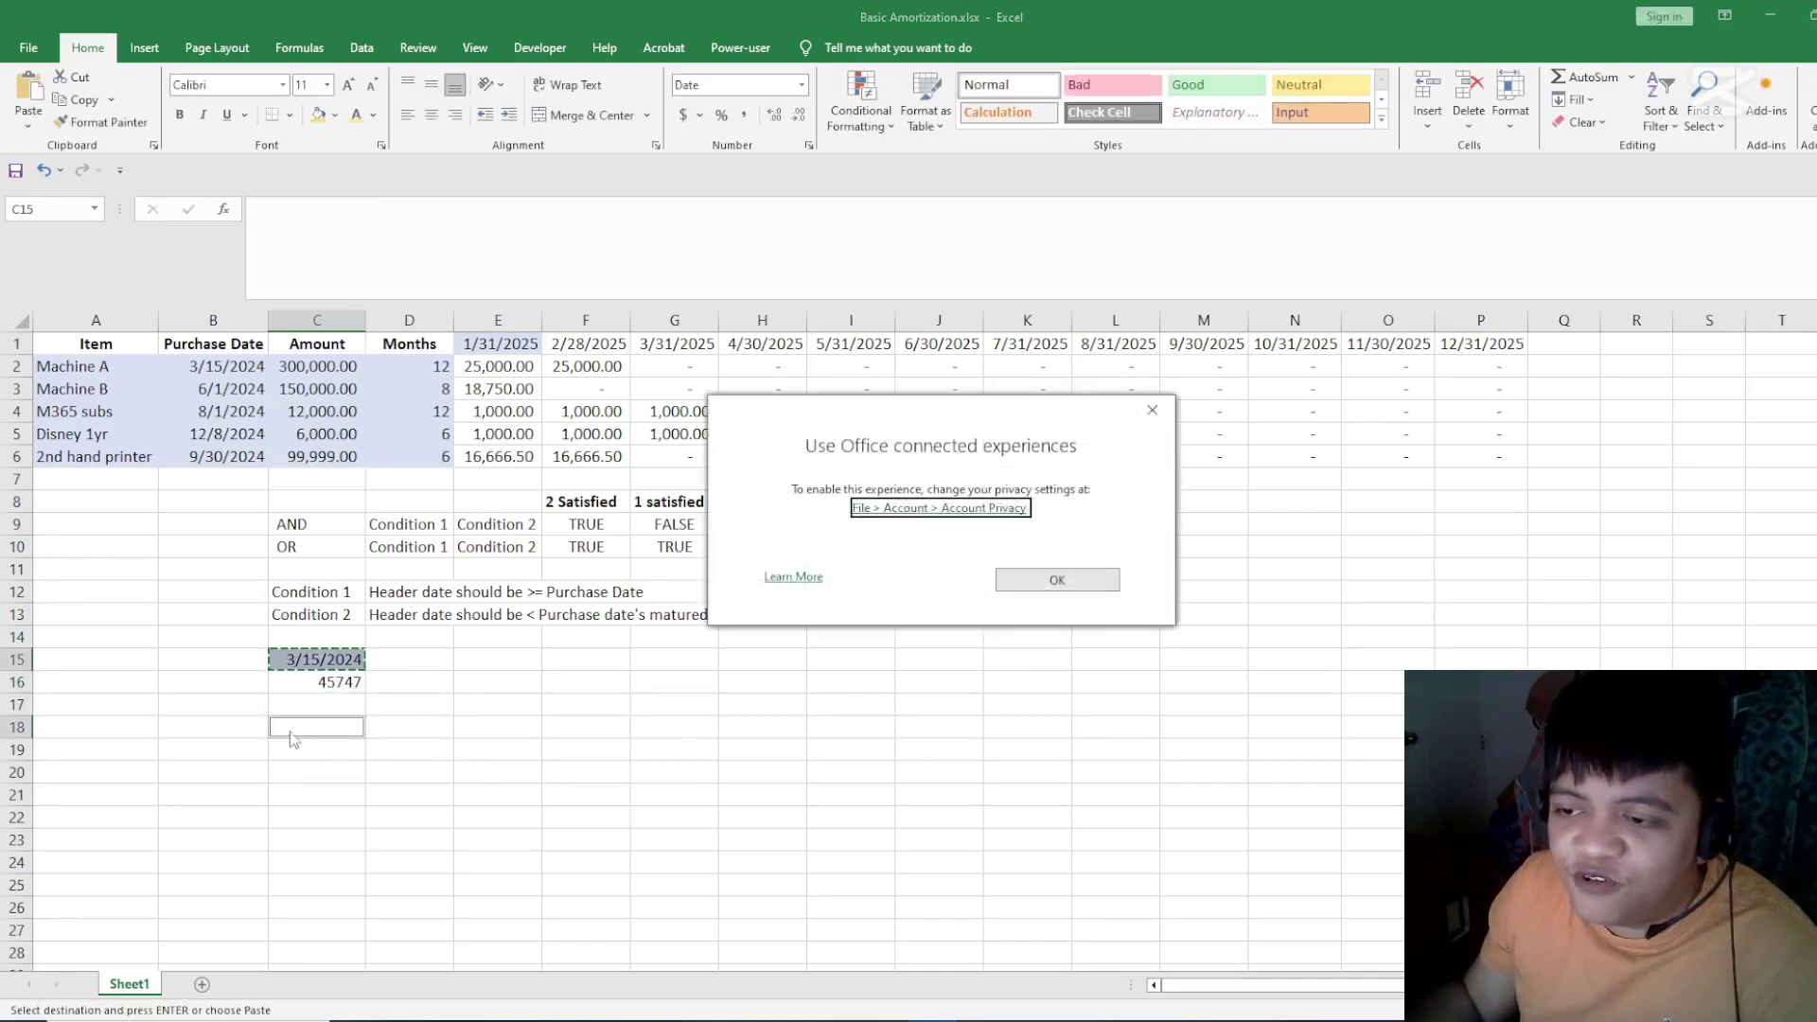
left_click(1083, 579)
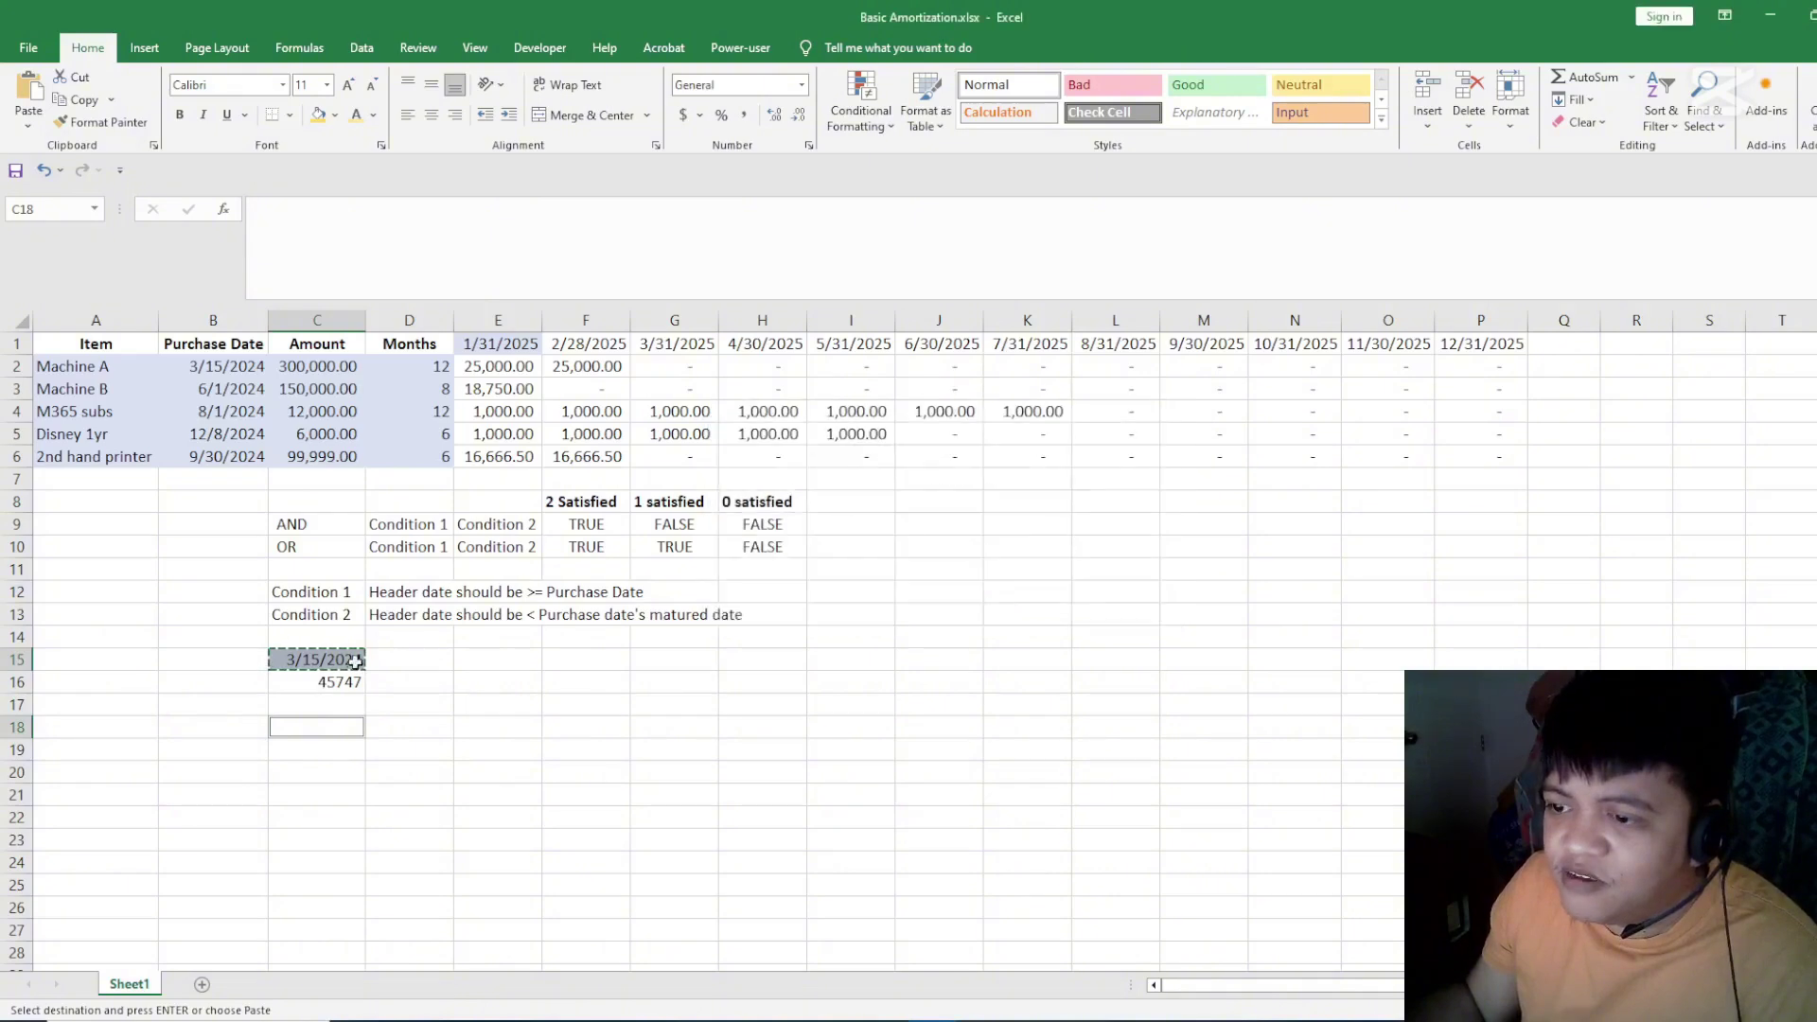
left_click(343, 681)
key("ctrl+alt+v")
key("t")
key("Return")
key("Escape")
left_click(338, 699)
- Move the EOMONTH maturity date formula from C16 down to C26
left_click(343, 682)
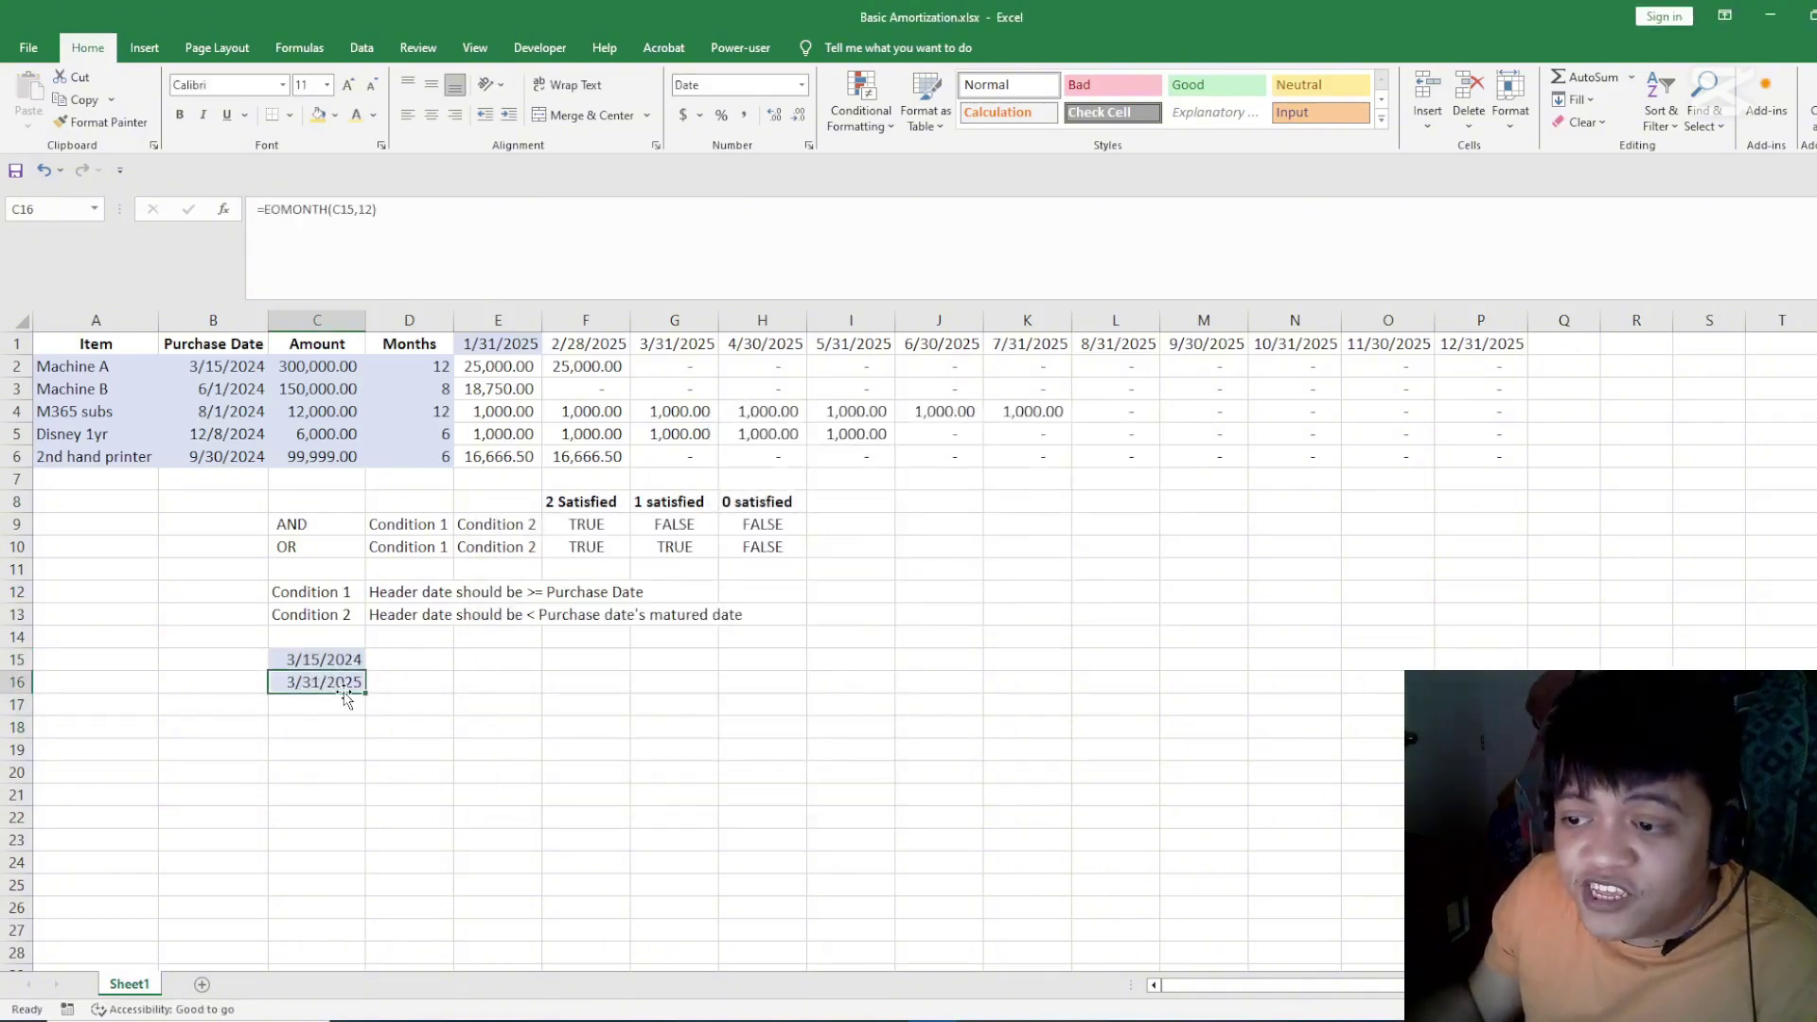
key("ctrl+x")
left_click(322, 816)
key("ctrl+v")
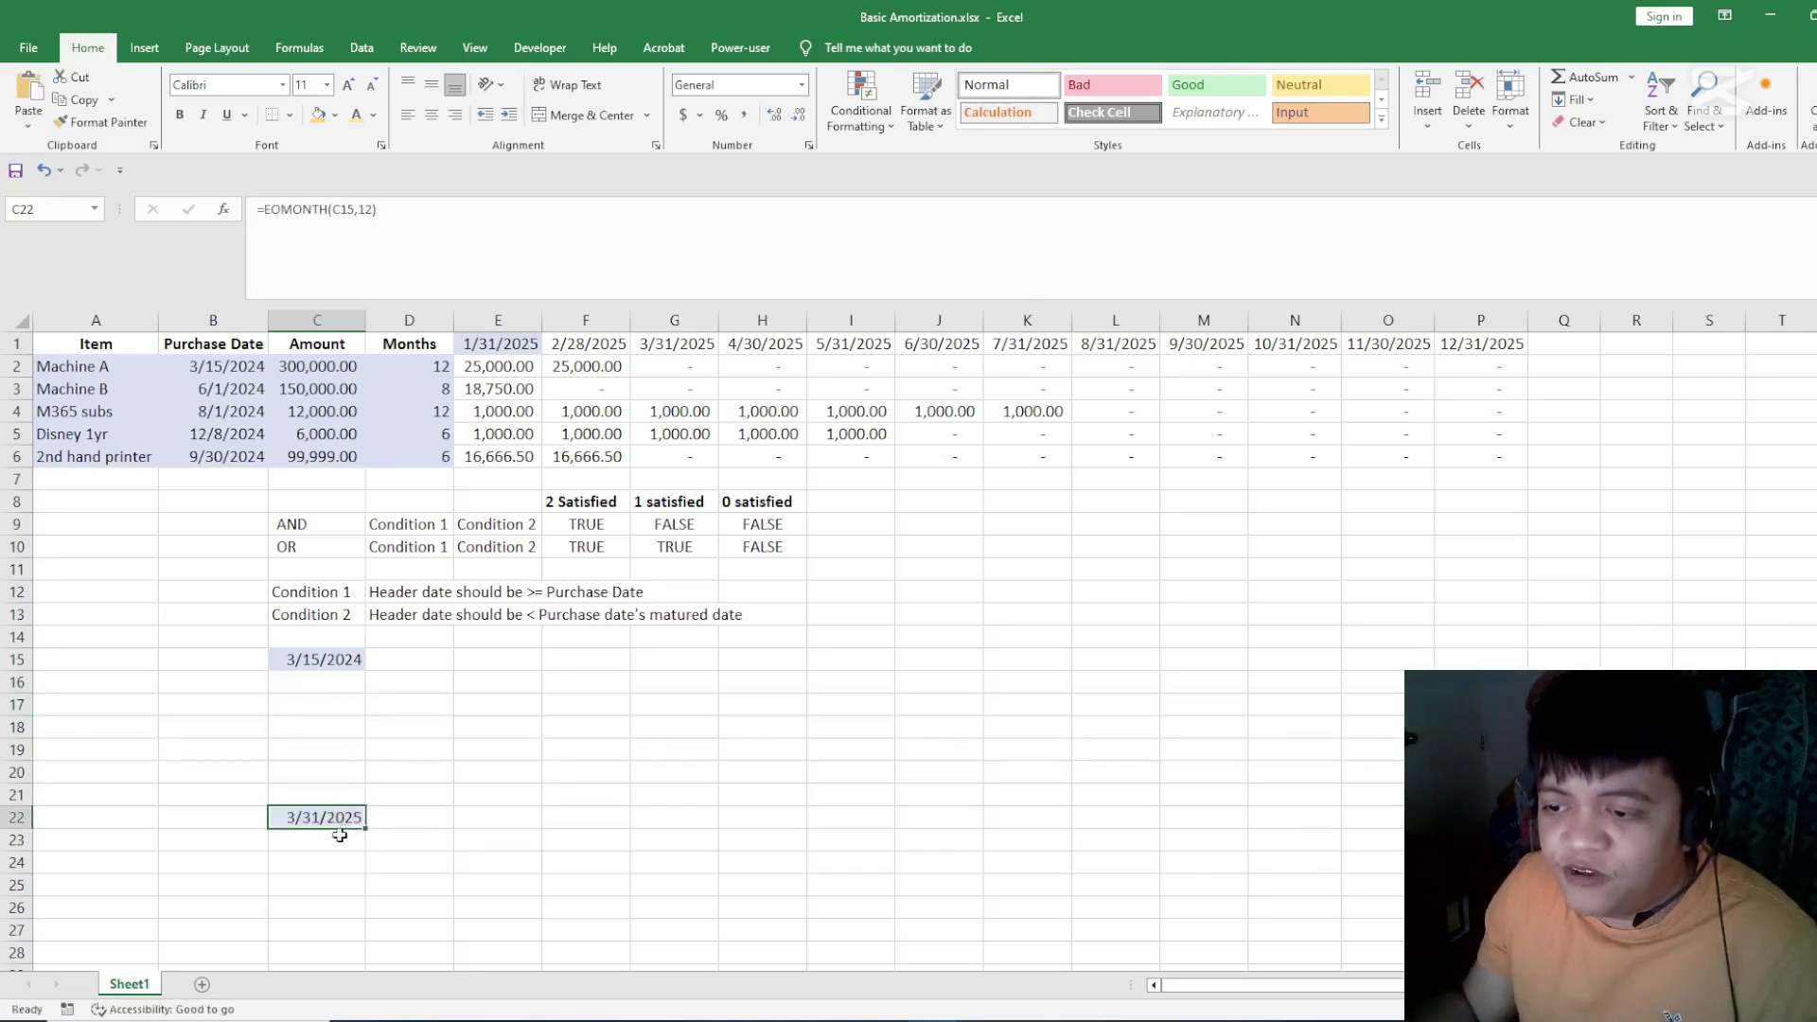
left_click_drag(326, 815, 327, 906)
- Enter the formula =EOMONTH(C15,1) in C16 to calculate the month end following the purchase date
left_click(316, 677)
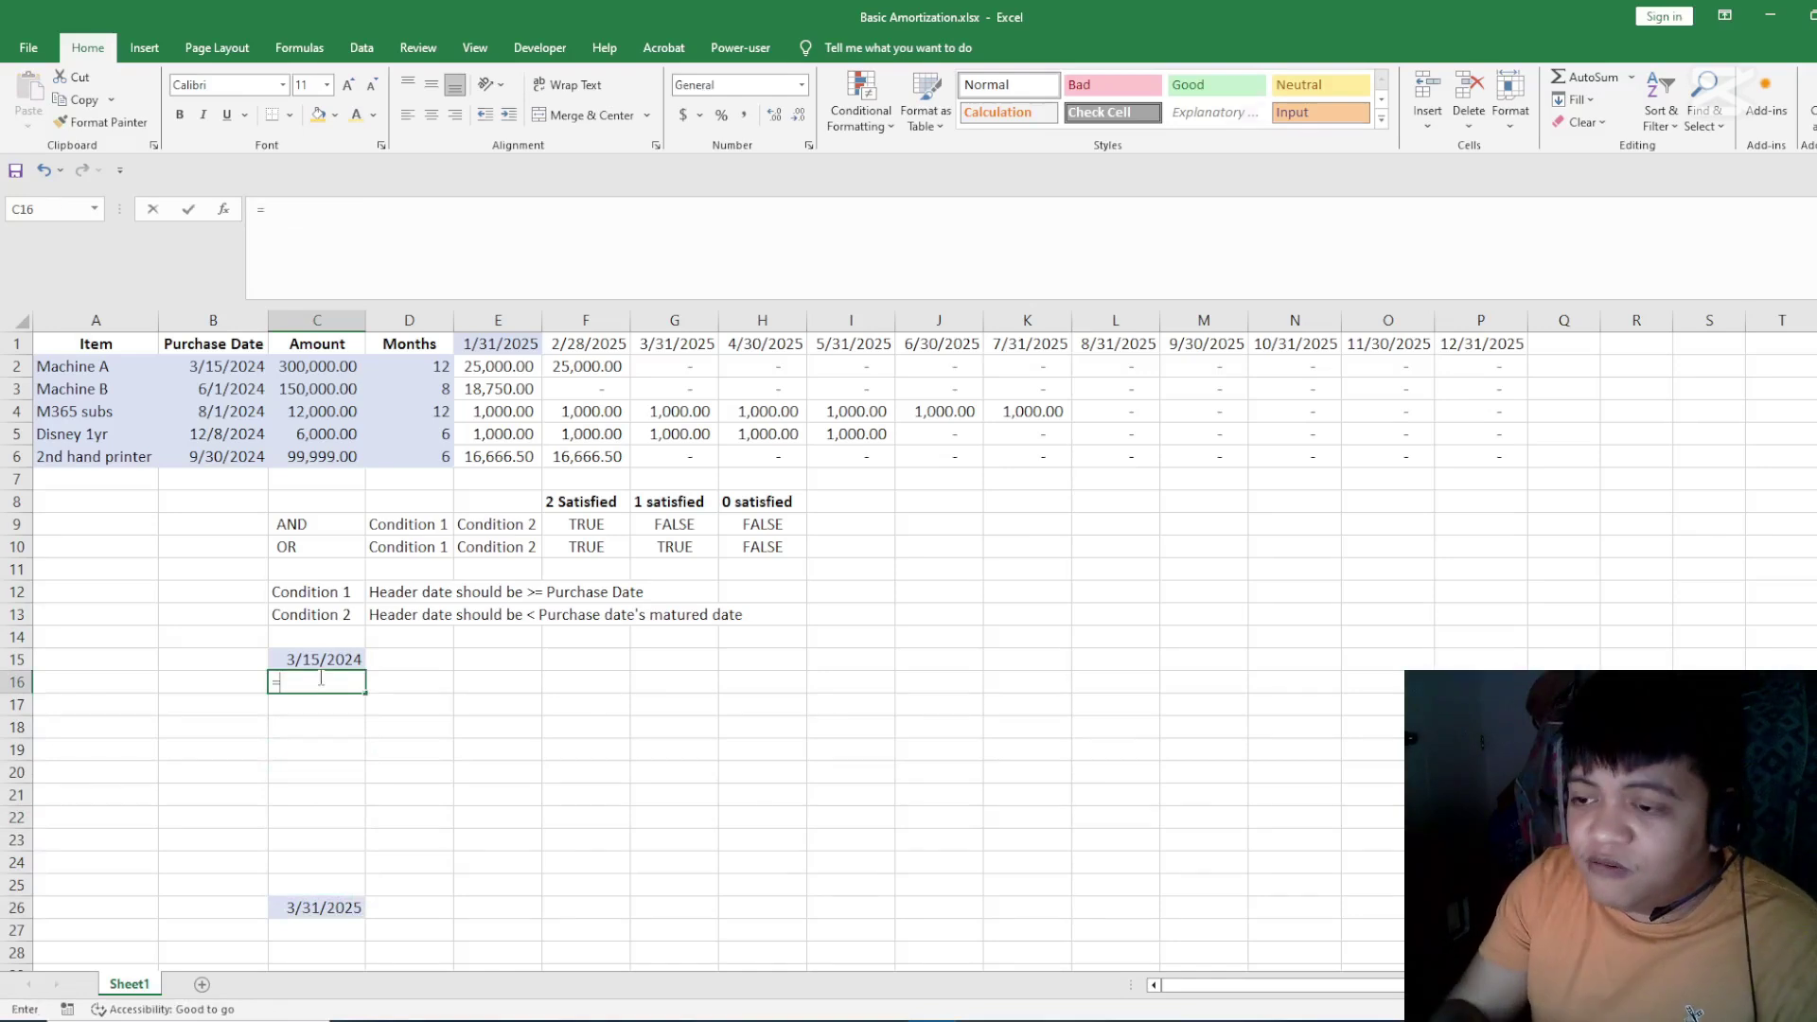
key("Up")
key("BackSpace")
key("BackSpace")
key("BackSpace")
type("eomo")
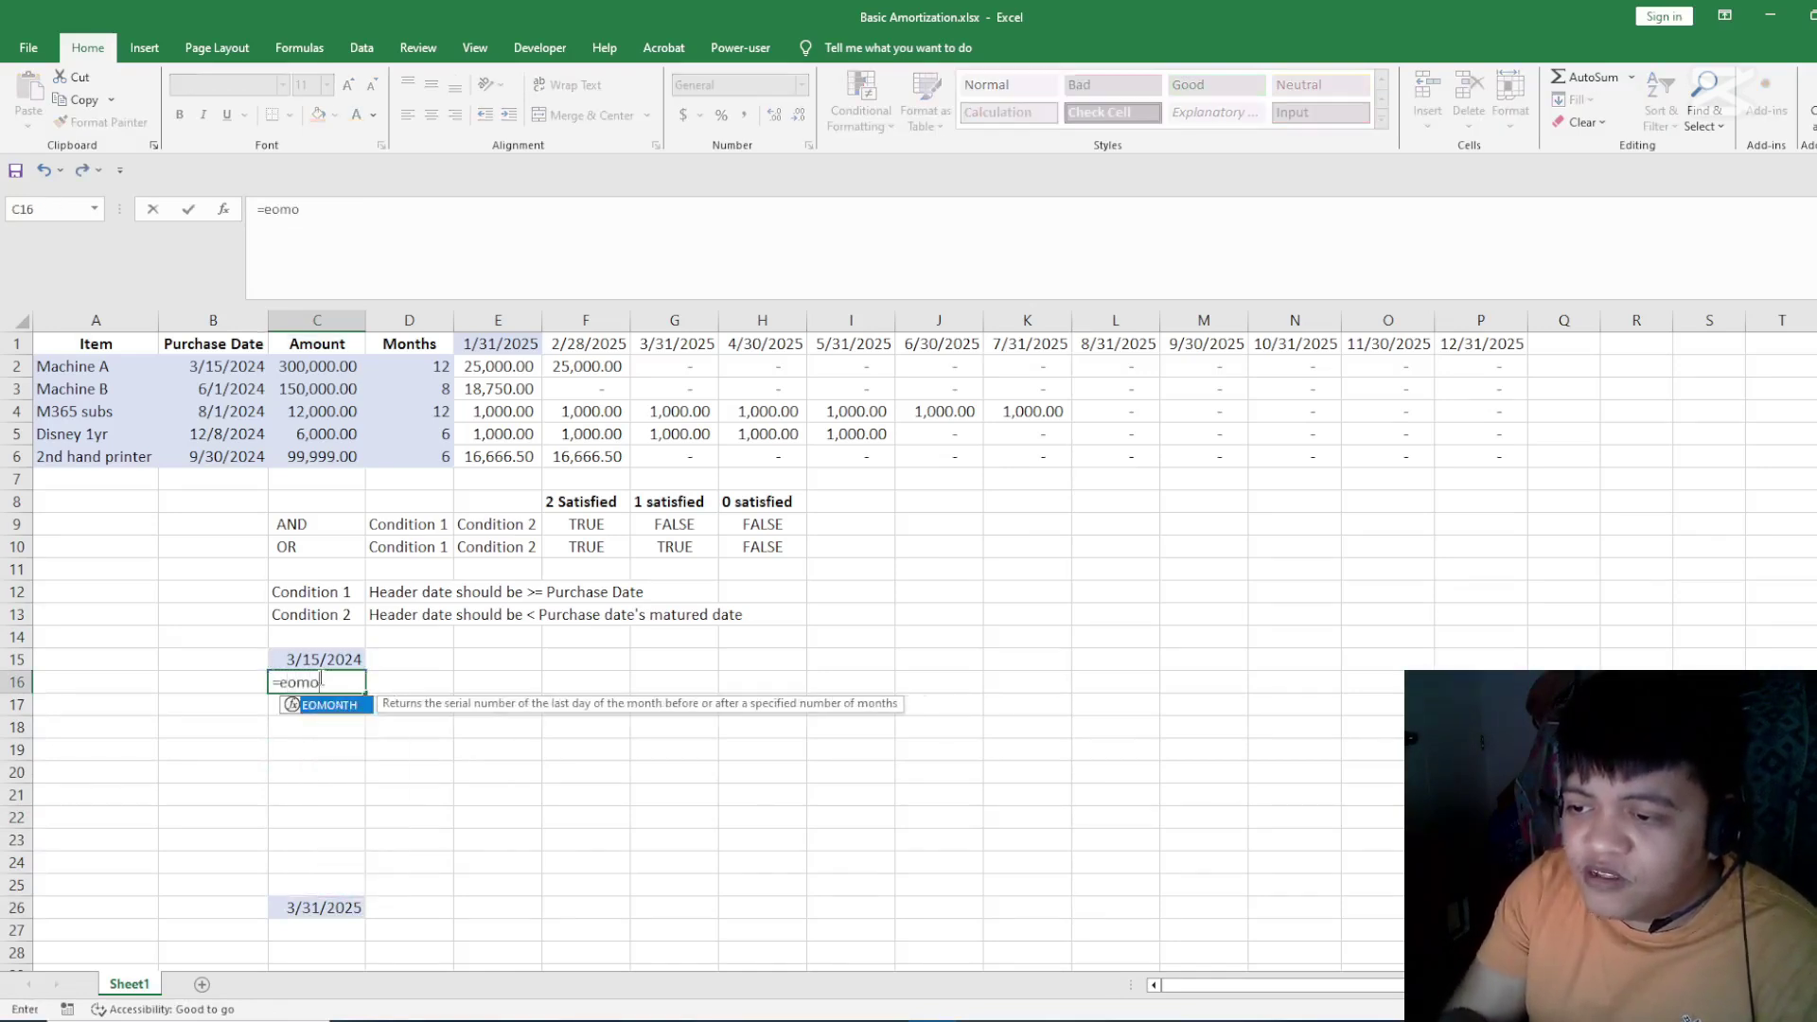
type("nth(")
key("Up")
type(",")
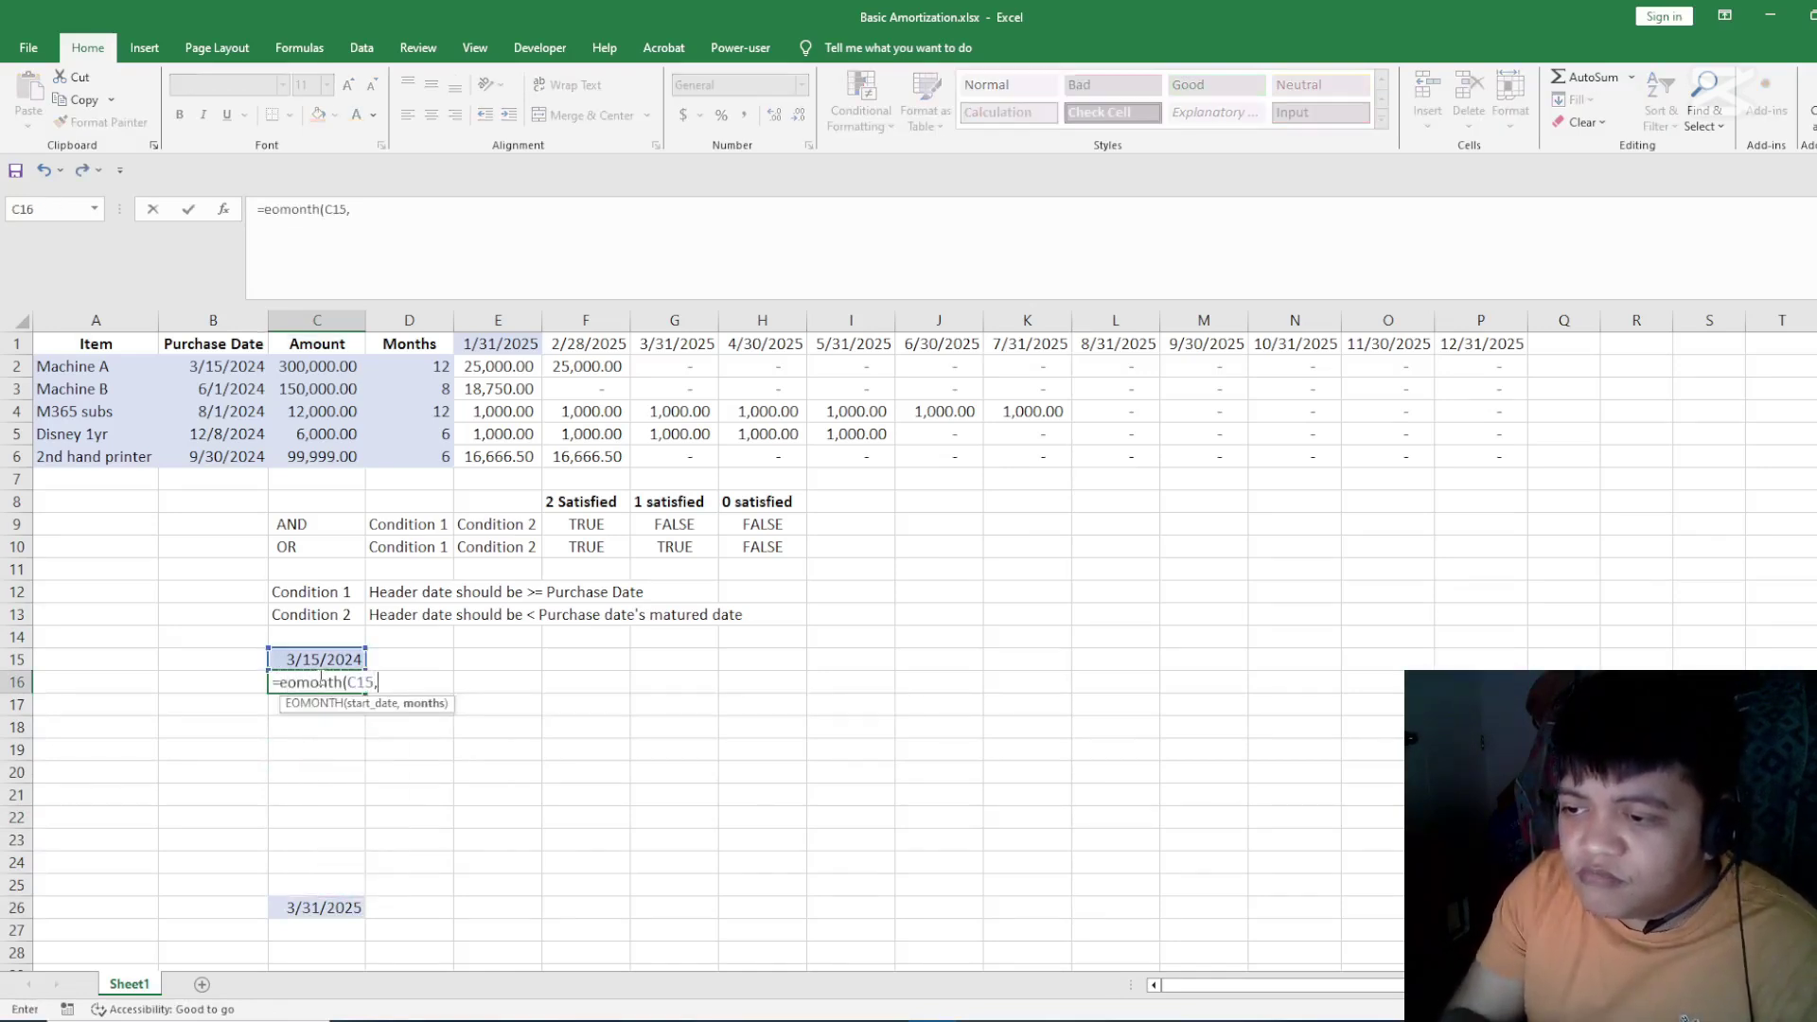
type("1)")
key("Return")
- Copy the one-month EOMONTH formula from C16 down through C25
left_click(321, 677)
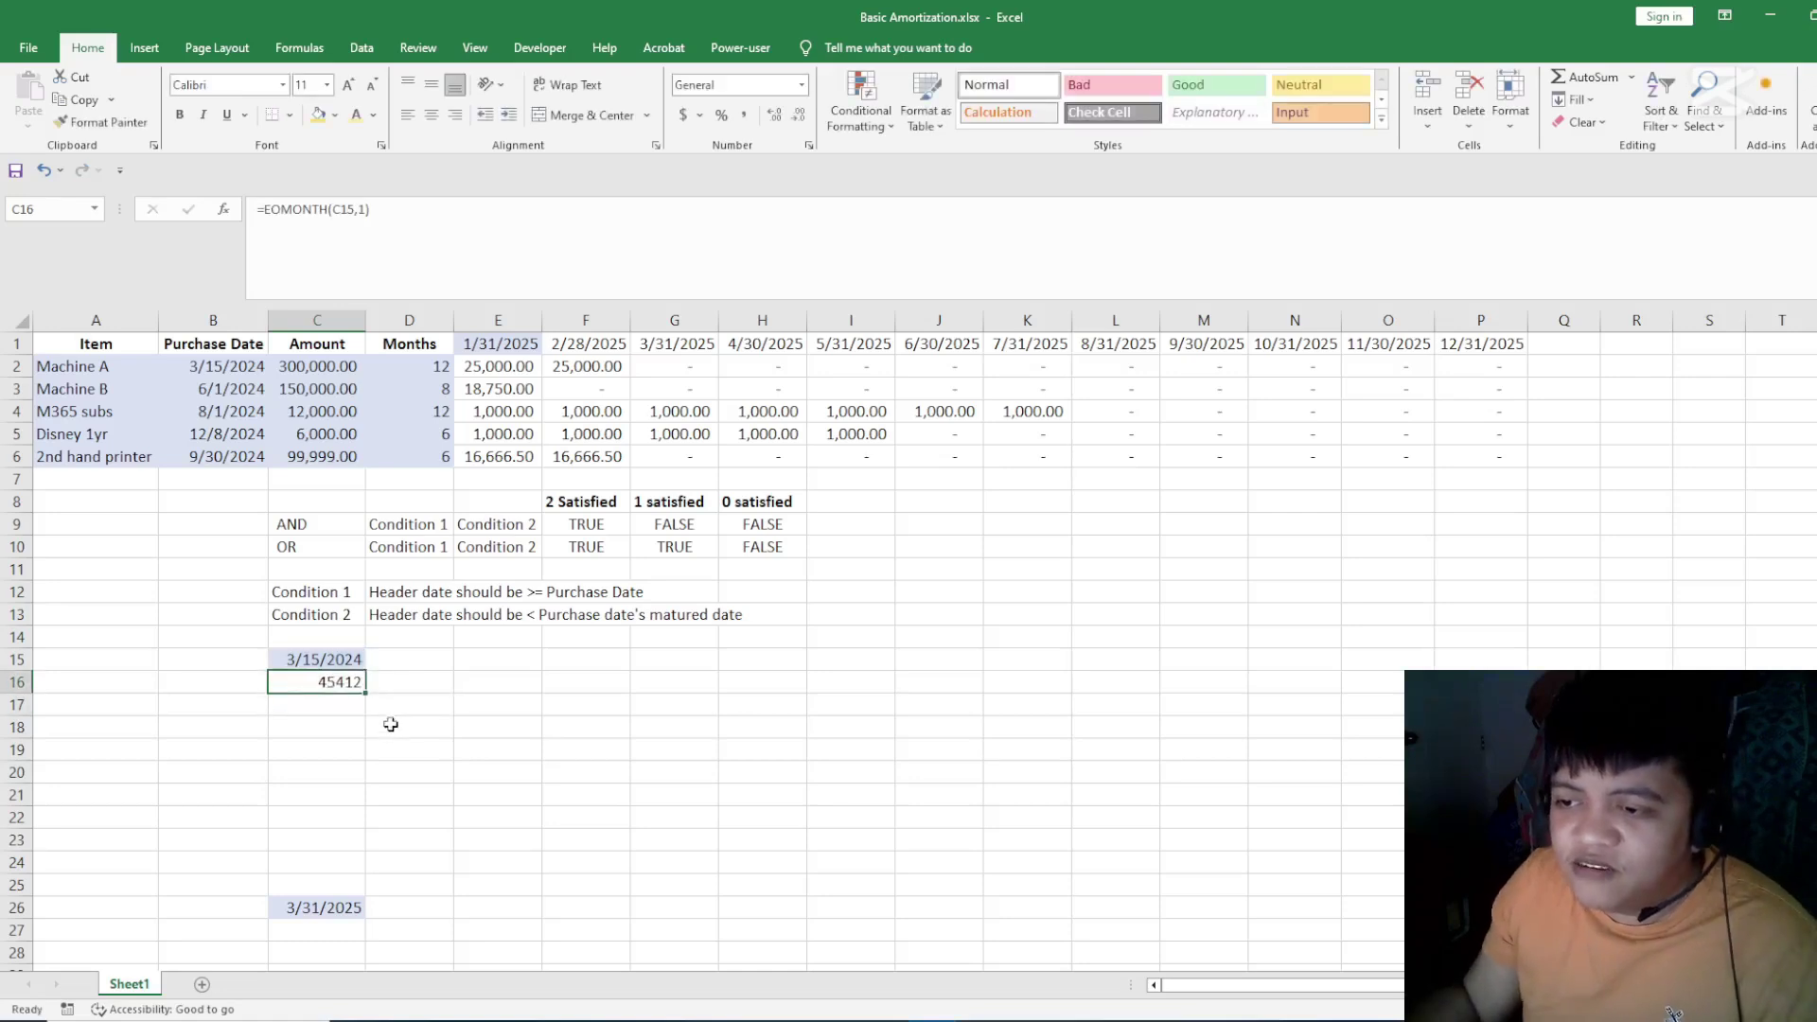
key("ctrl+c")
left_click(348, 880, "shift")
key("ctrl+v")
key("Escape")
- Copy only the date formatting of C15 onto the month-end results in C16:C25
left_click(335, 658)
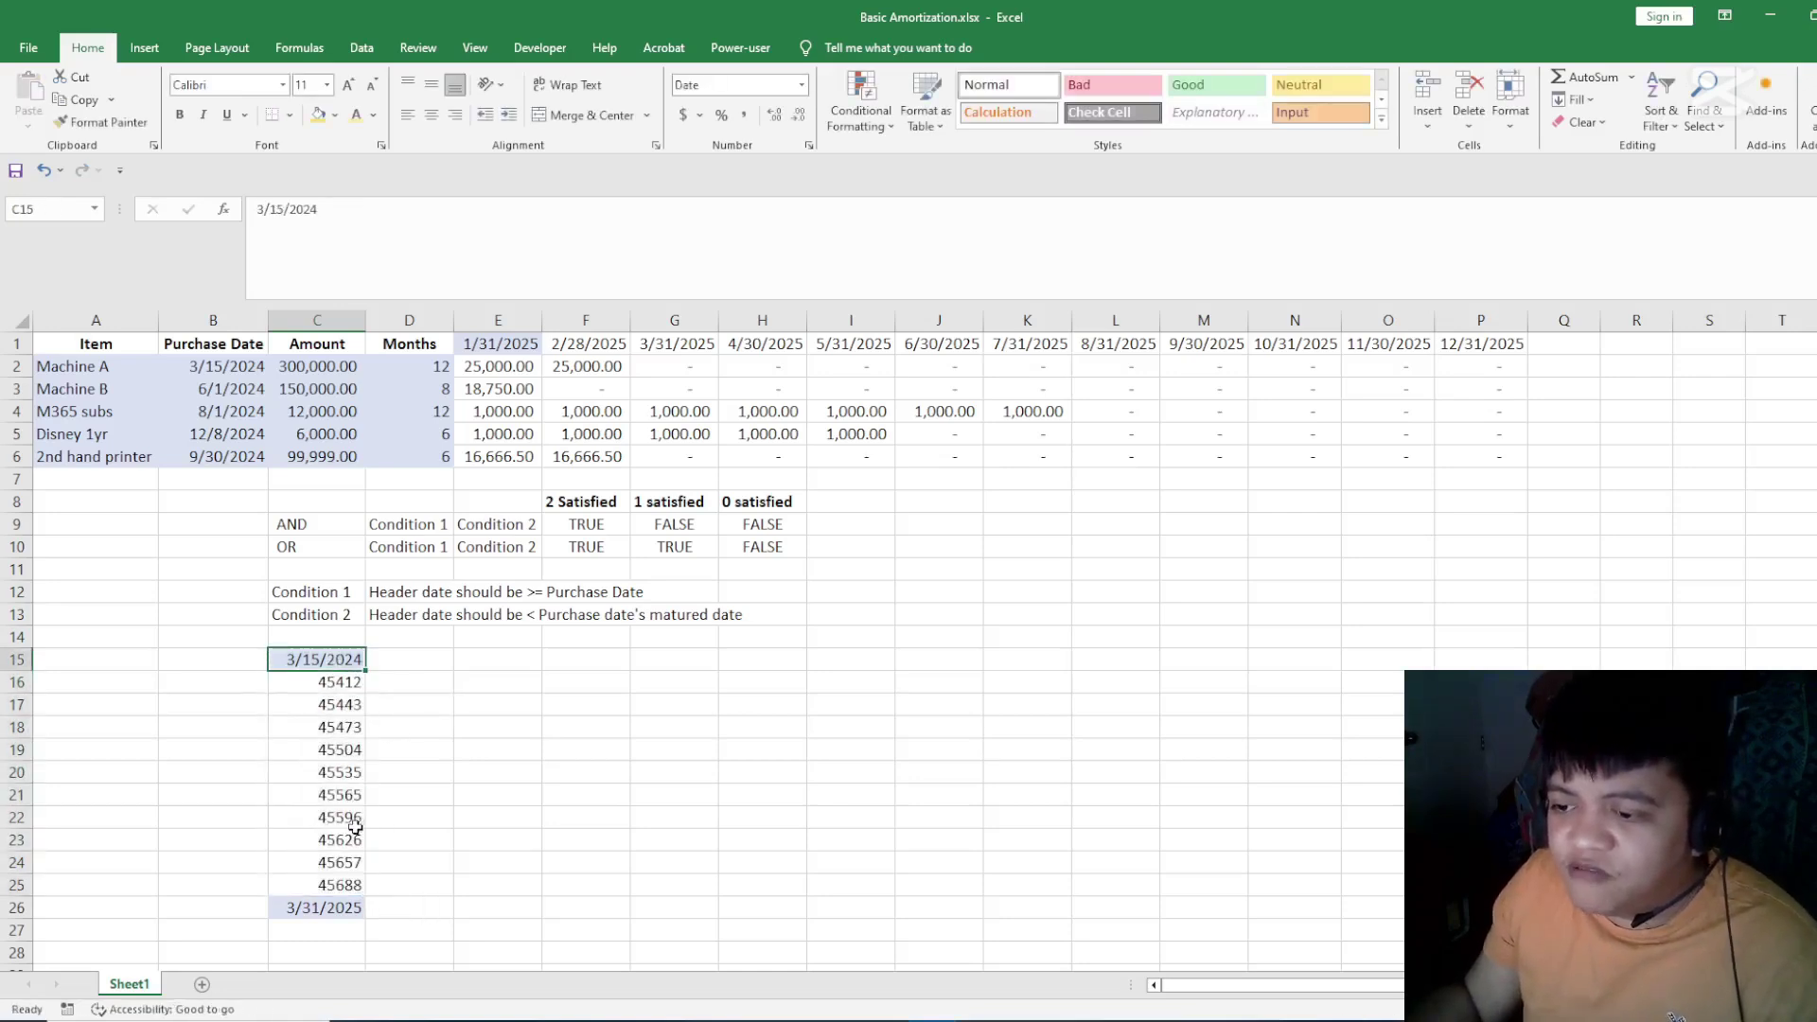
key("ctrl+c")
left_click(333, 884, "shift")
key("ctrl+alt+v")
key("t")
key("Return")
key("Escape")
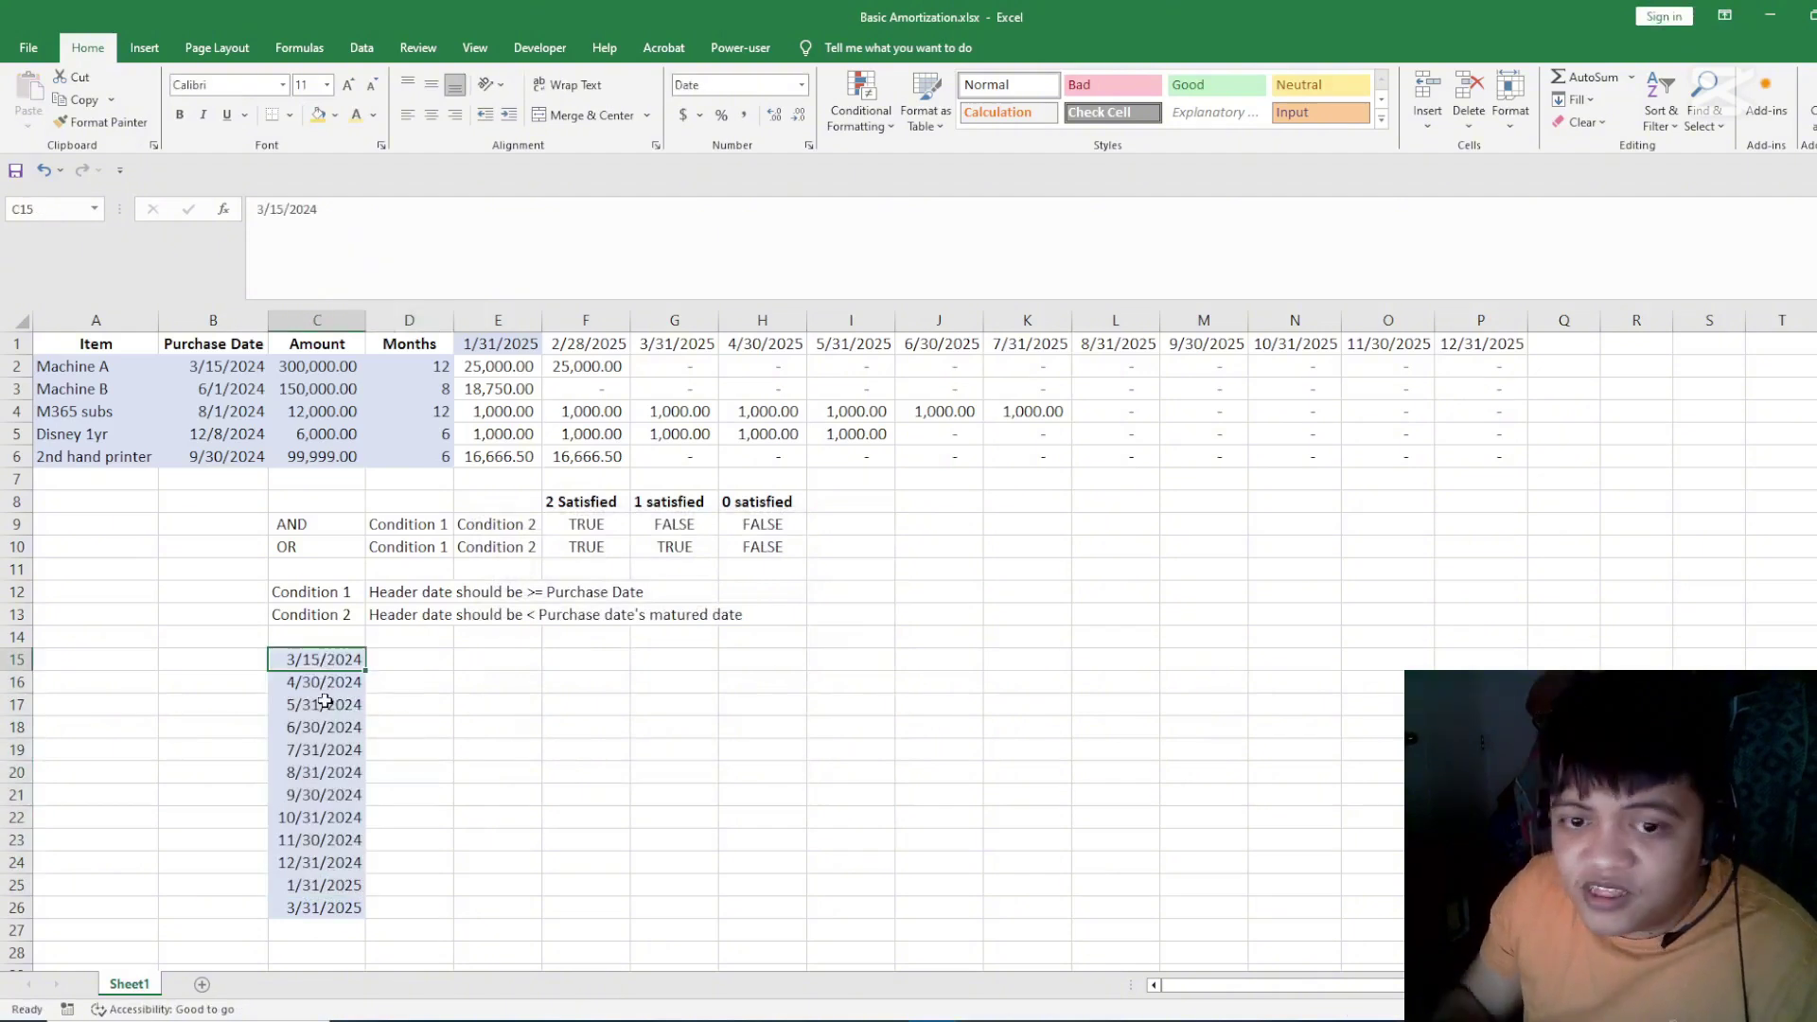
- Enter the month numbers 1, 2 and 3 in B15:B17 beside the first three dates
key("Down")
key("Left")
key("Right")
key("Down")
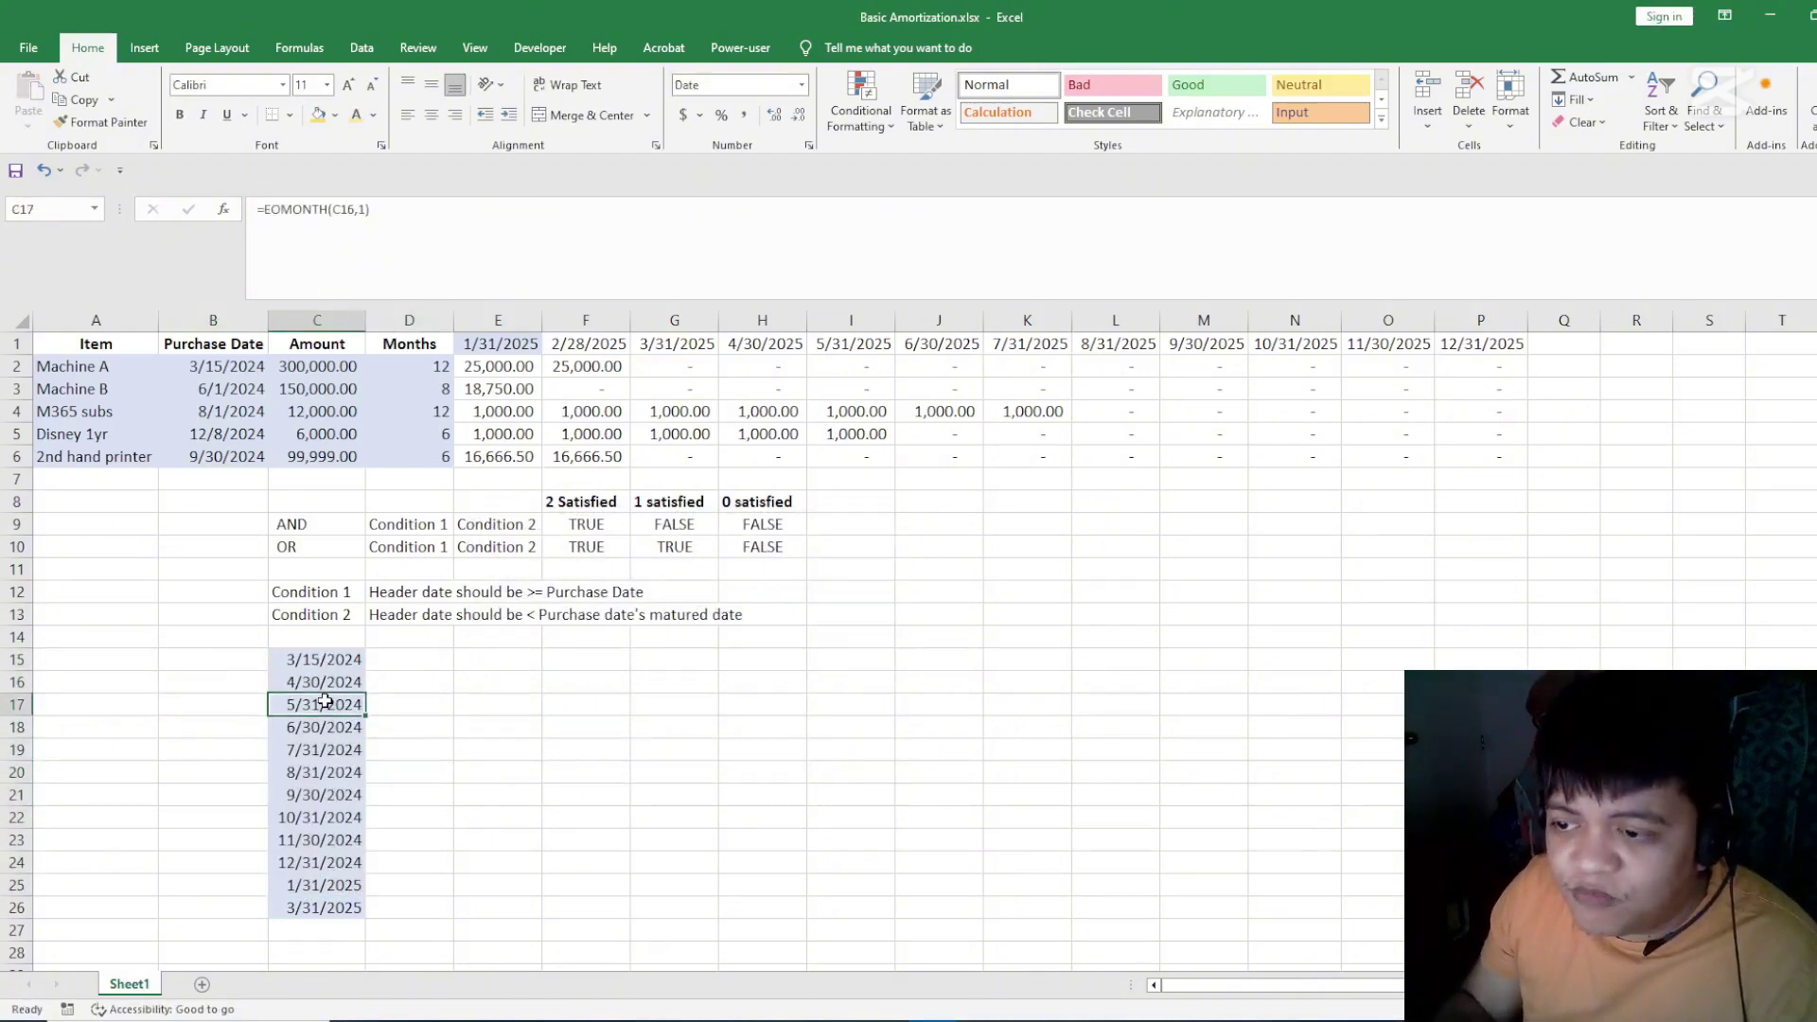
key("Left")
key("Up")
key("Up")
type("1")
key("Return")
type("2")
key("Return")
type("3")
key("Return")
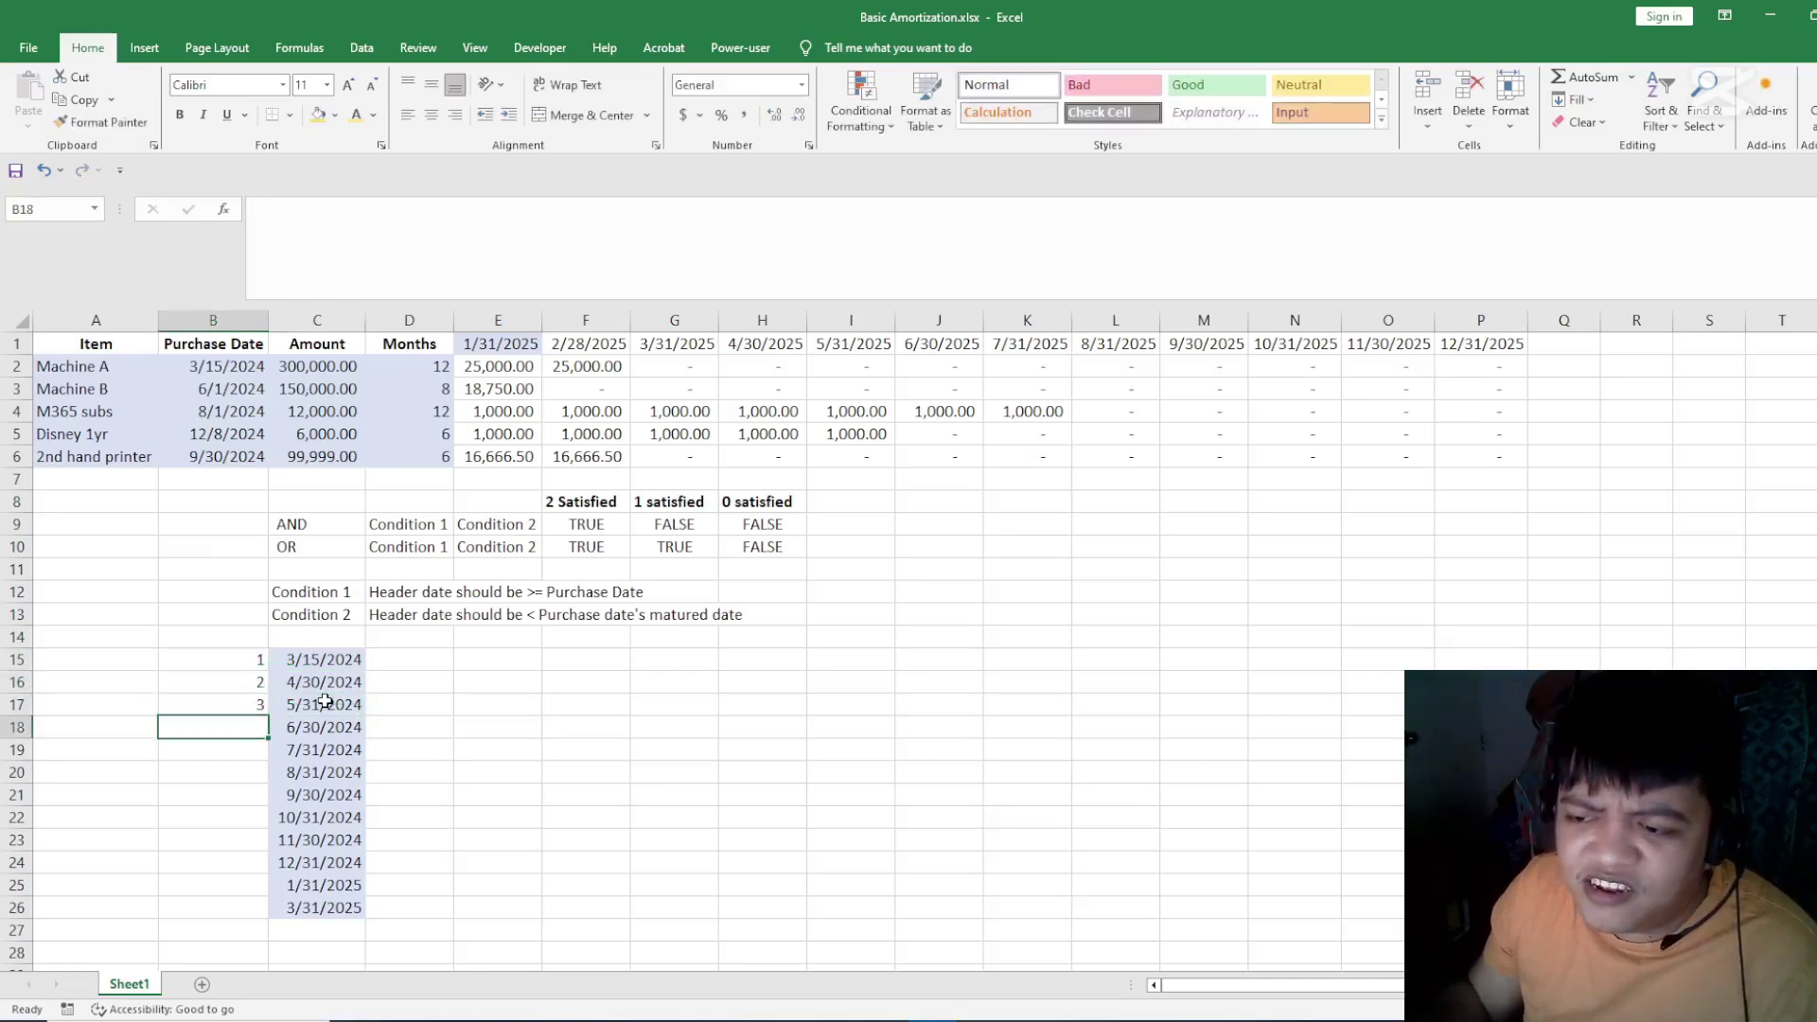
- Extend the month number series from B15:B17 down to 12 in B26
left_click_drag(247, 662, 257, 704)
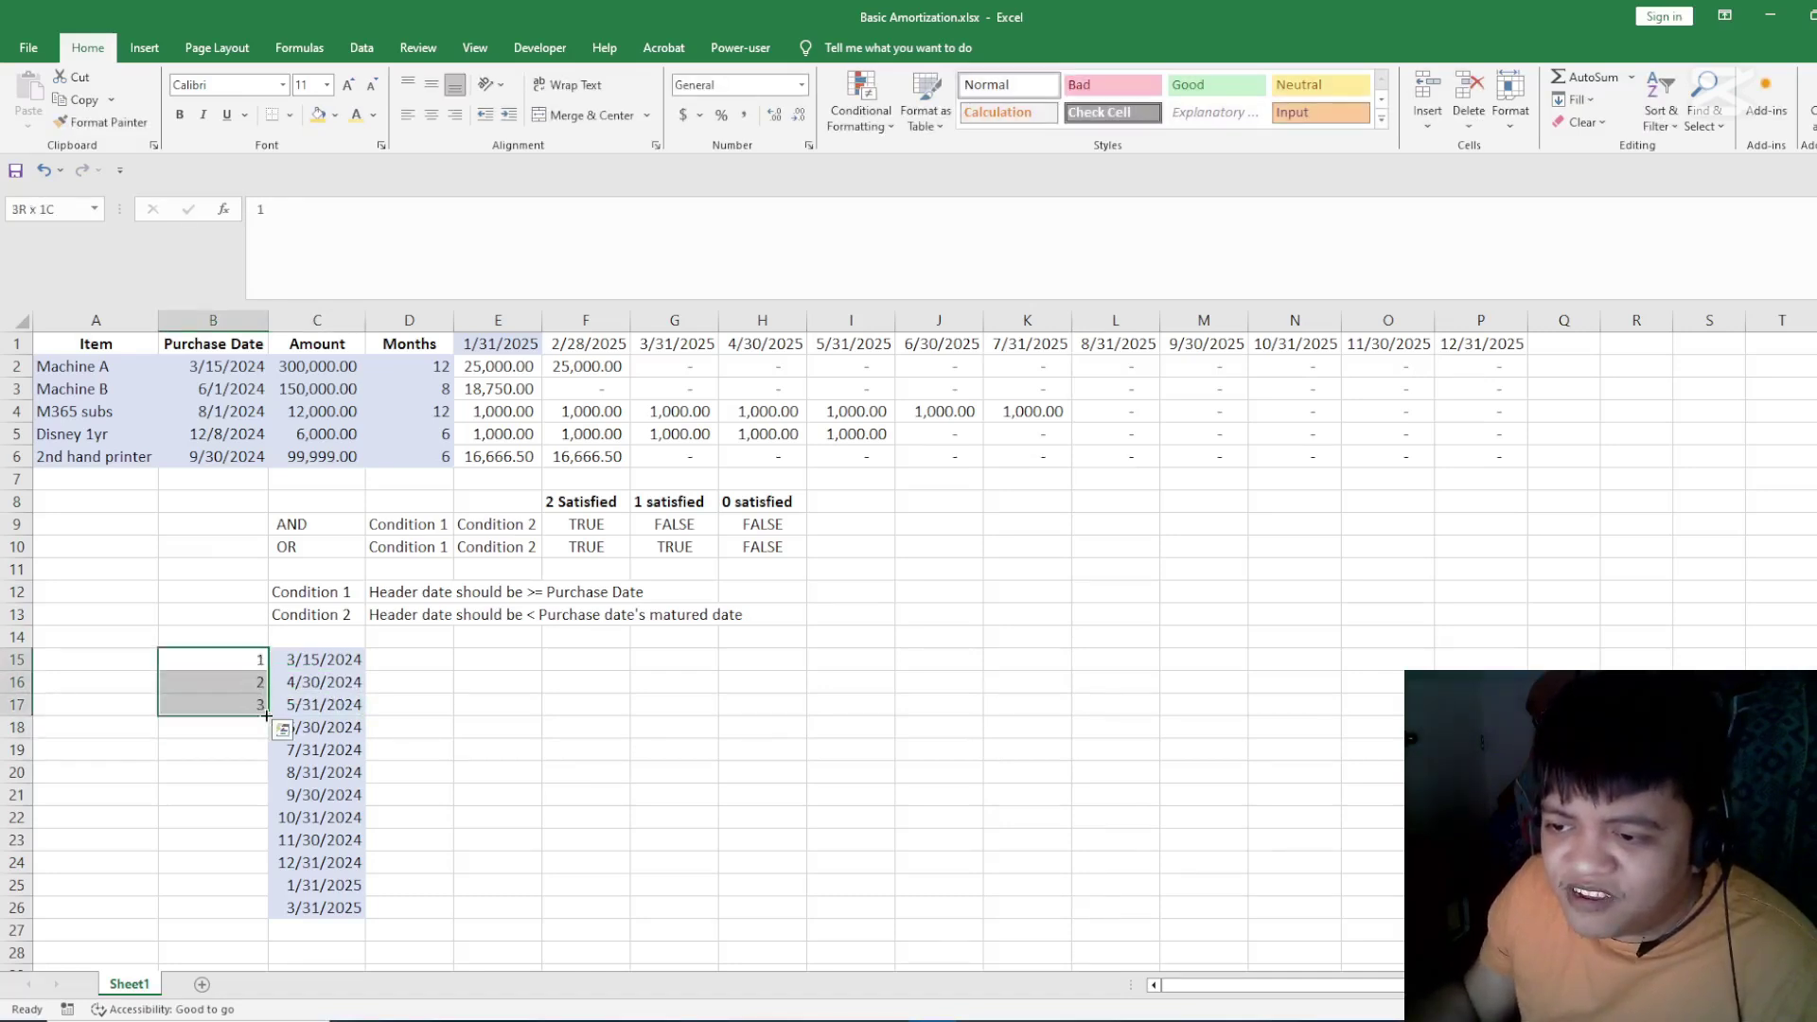
double_click(266, 717)
left_click(552, 770)
- Change the formula in C26 to =EOMONTH(C25,1) so it advances one month from the date above
left_click(339, 906)
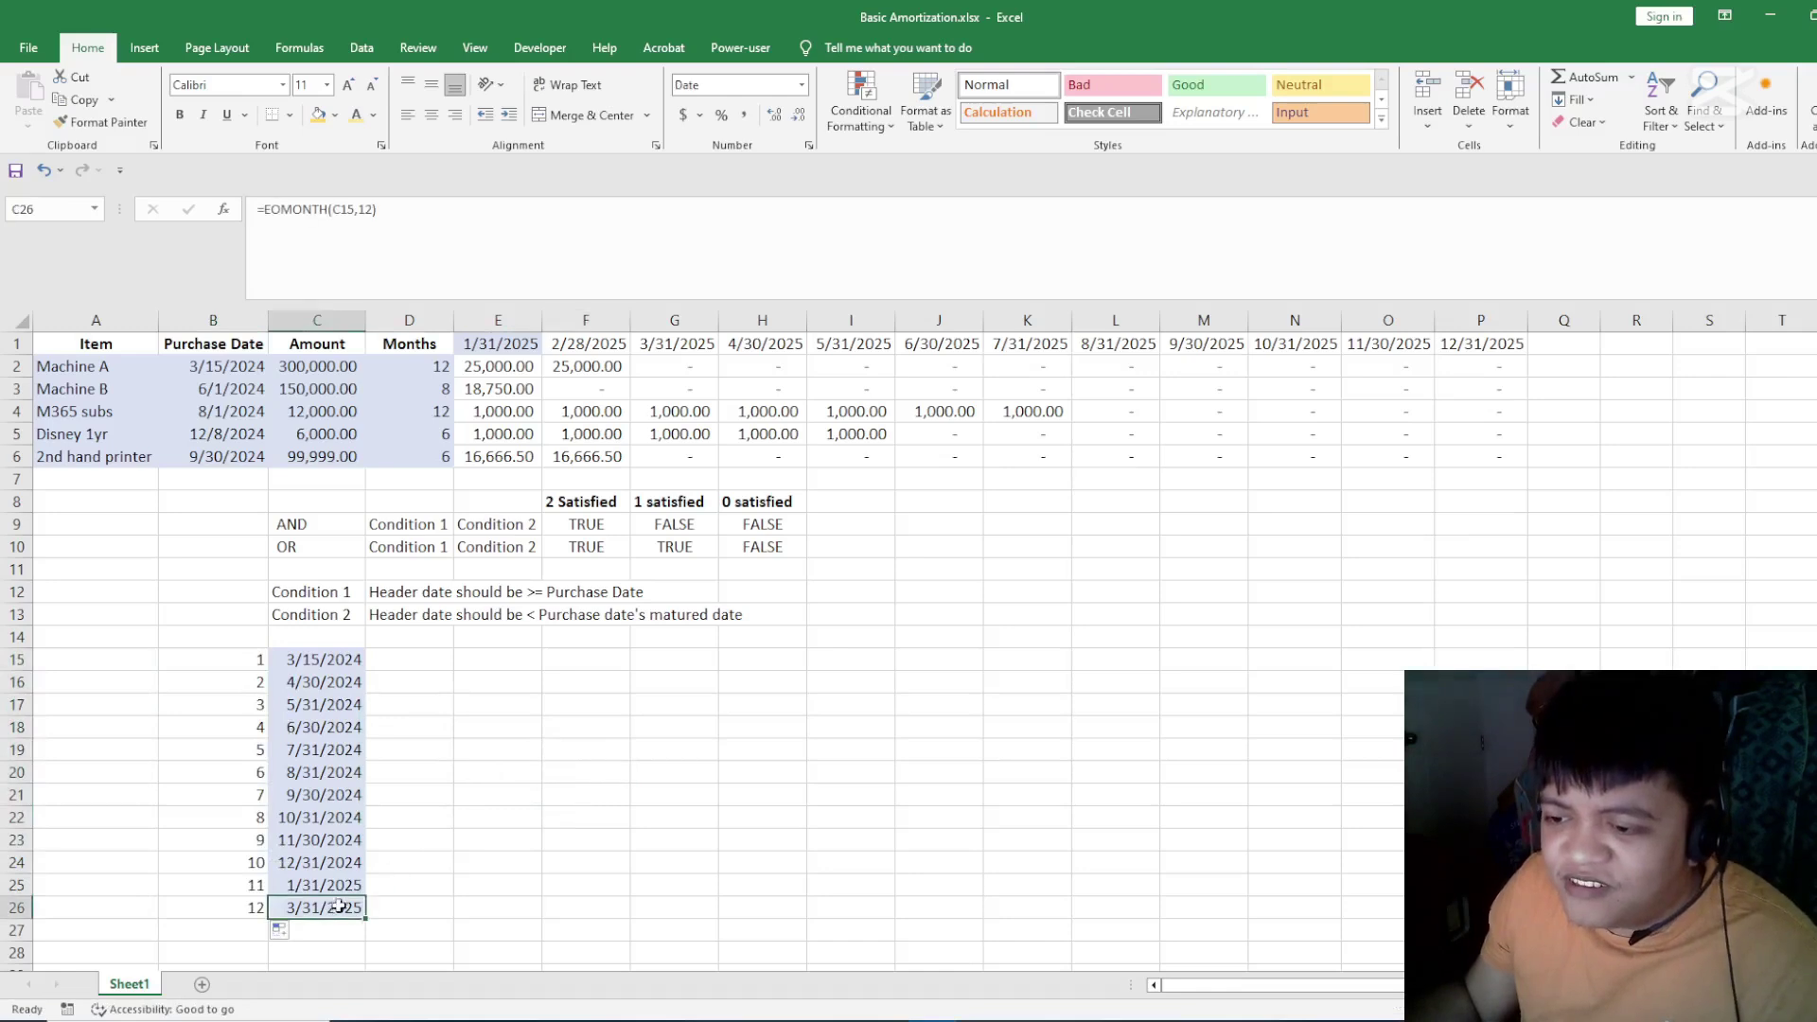
key("F2")
key("BackSpace")
key("BackSpace")
type("1)")
key("Return")
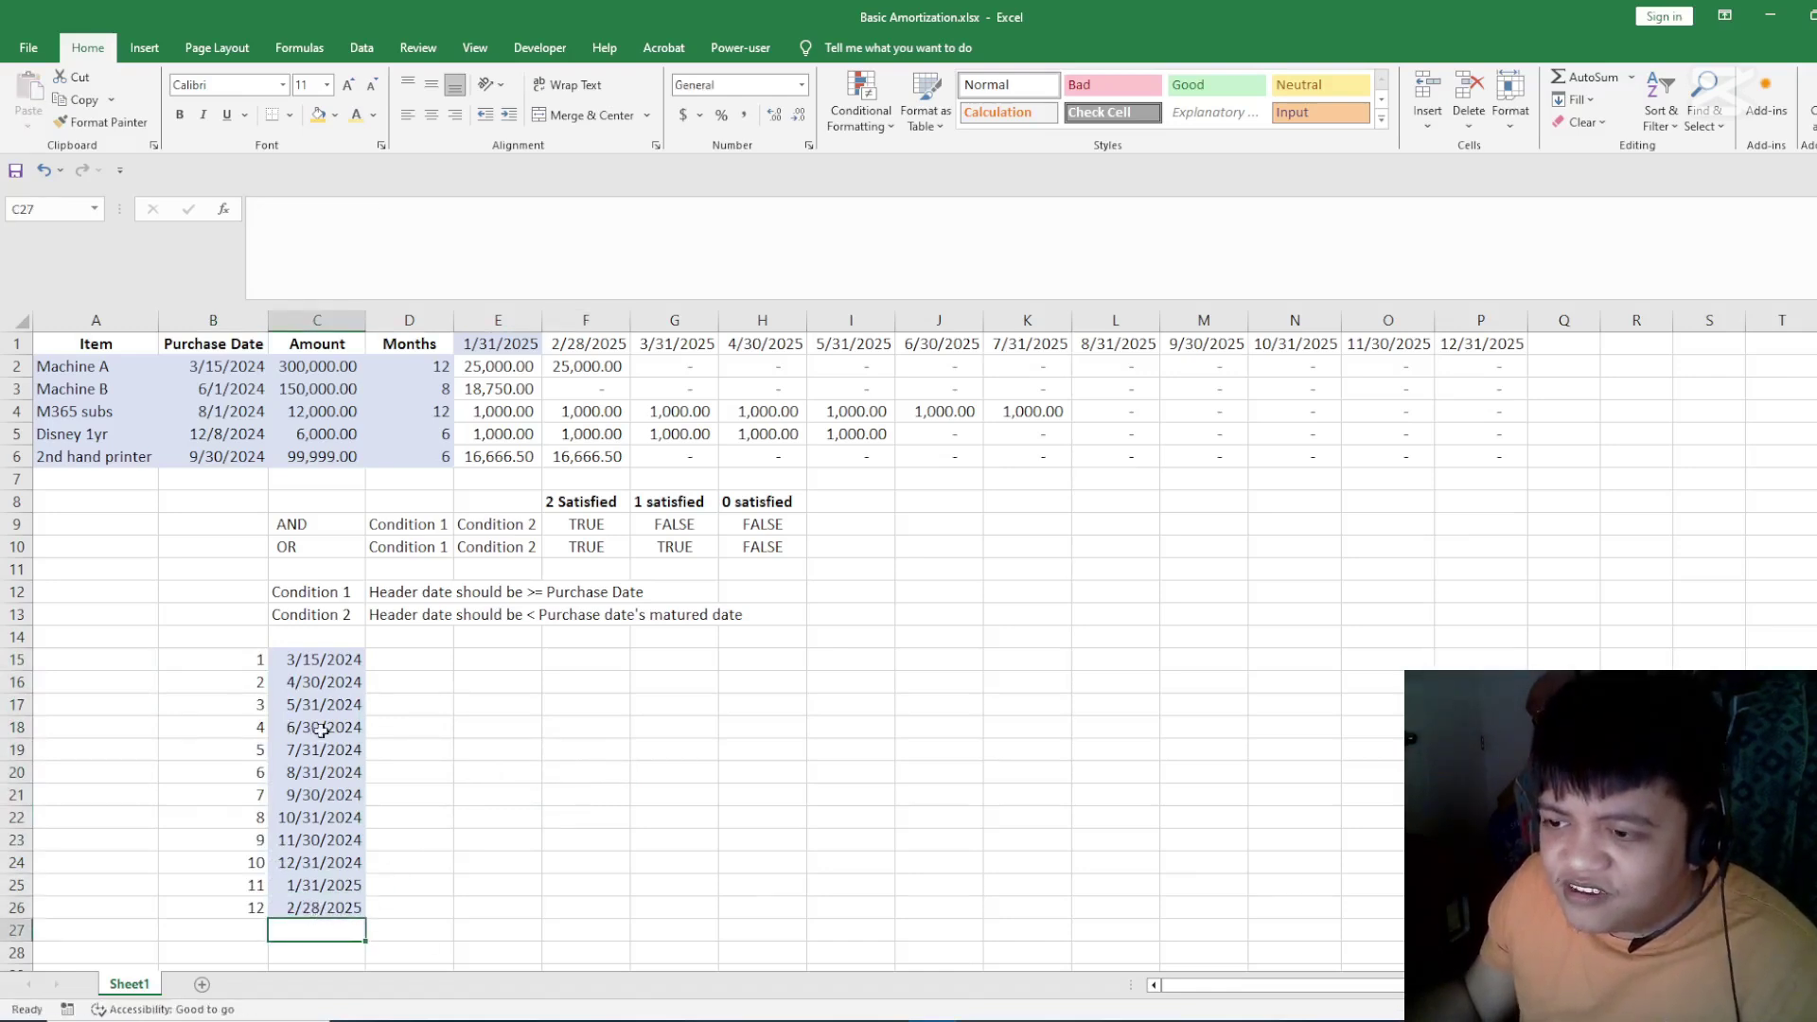
- Extend the month numbering and month-end dates from row 26 down to row 27
left_click_drag(227, 908, 367, 933)
left_click(500, 750)
scroll(501, 751, "down", 2)
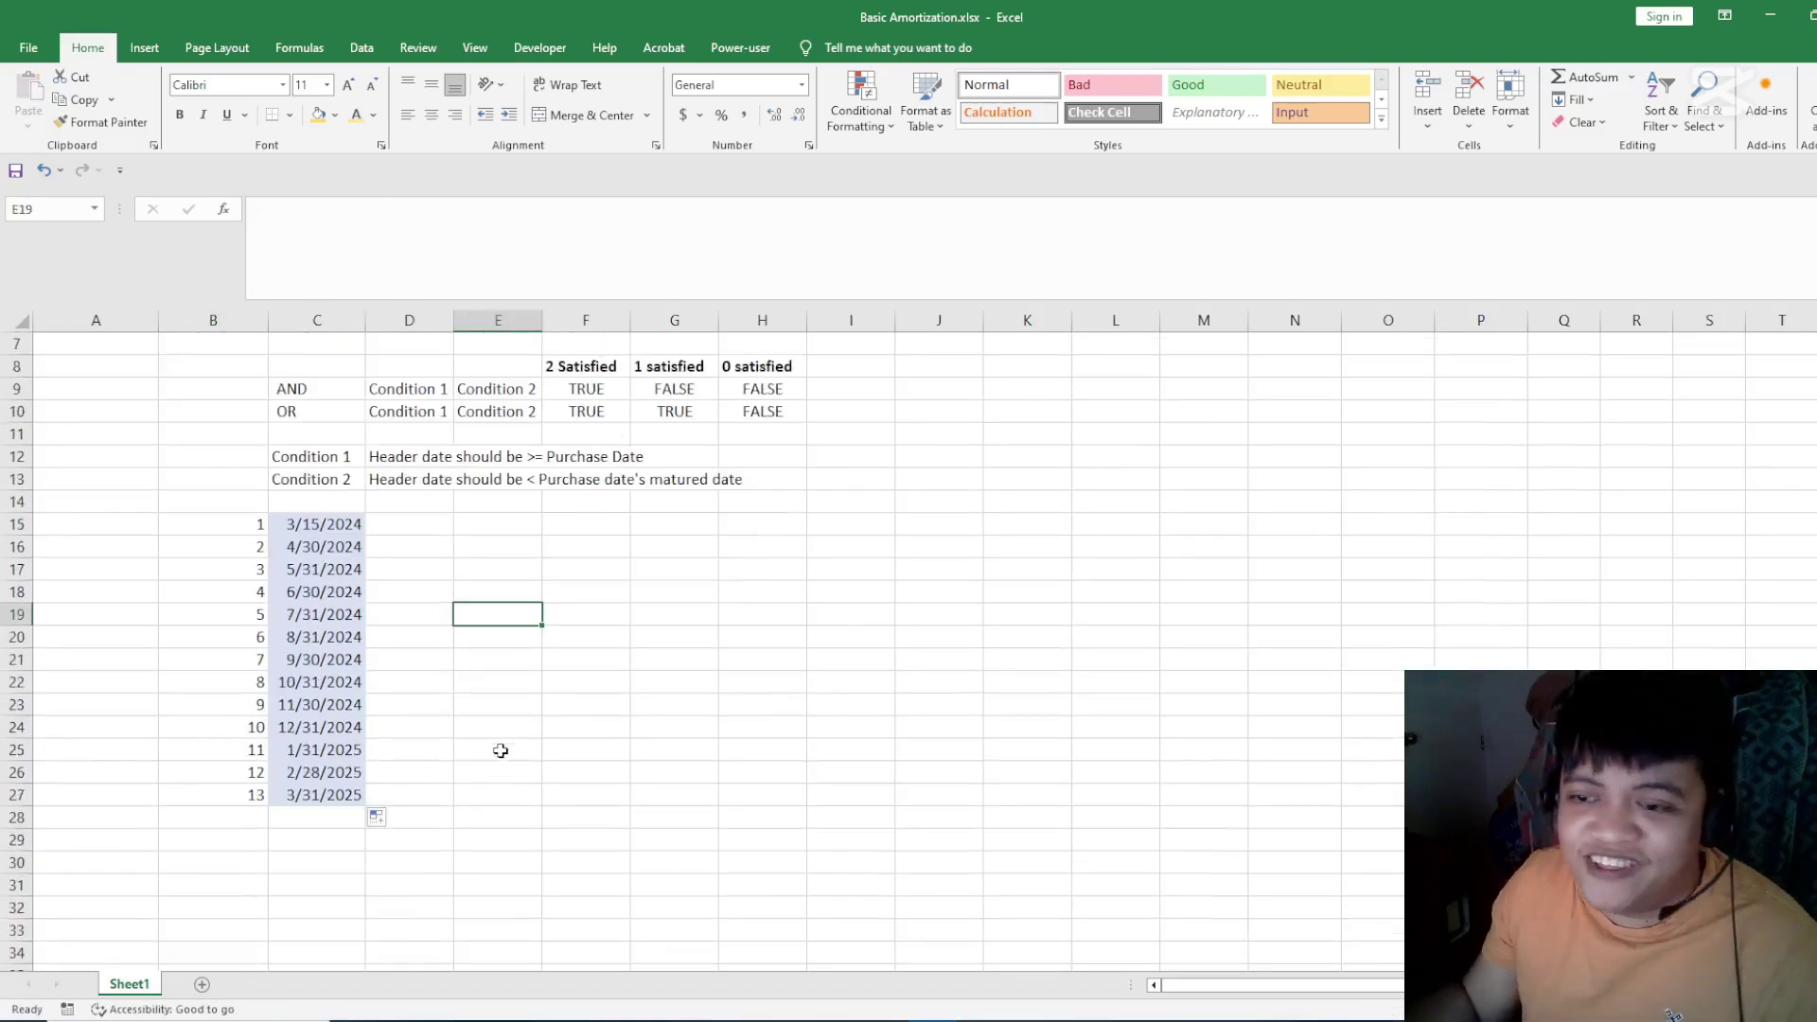
- Enter 25k in D15 and copy it down through D26 as the monthly amount for the twelve months
left_click(399, 523)
type("25")
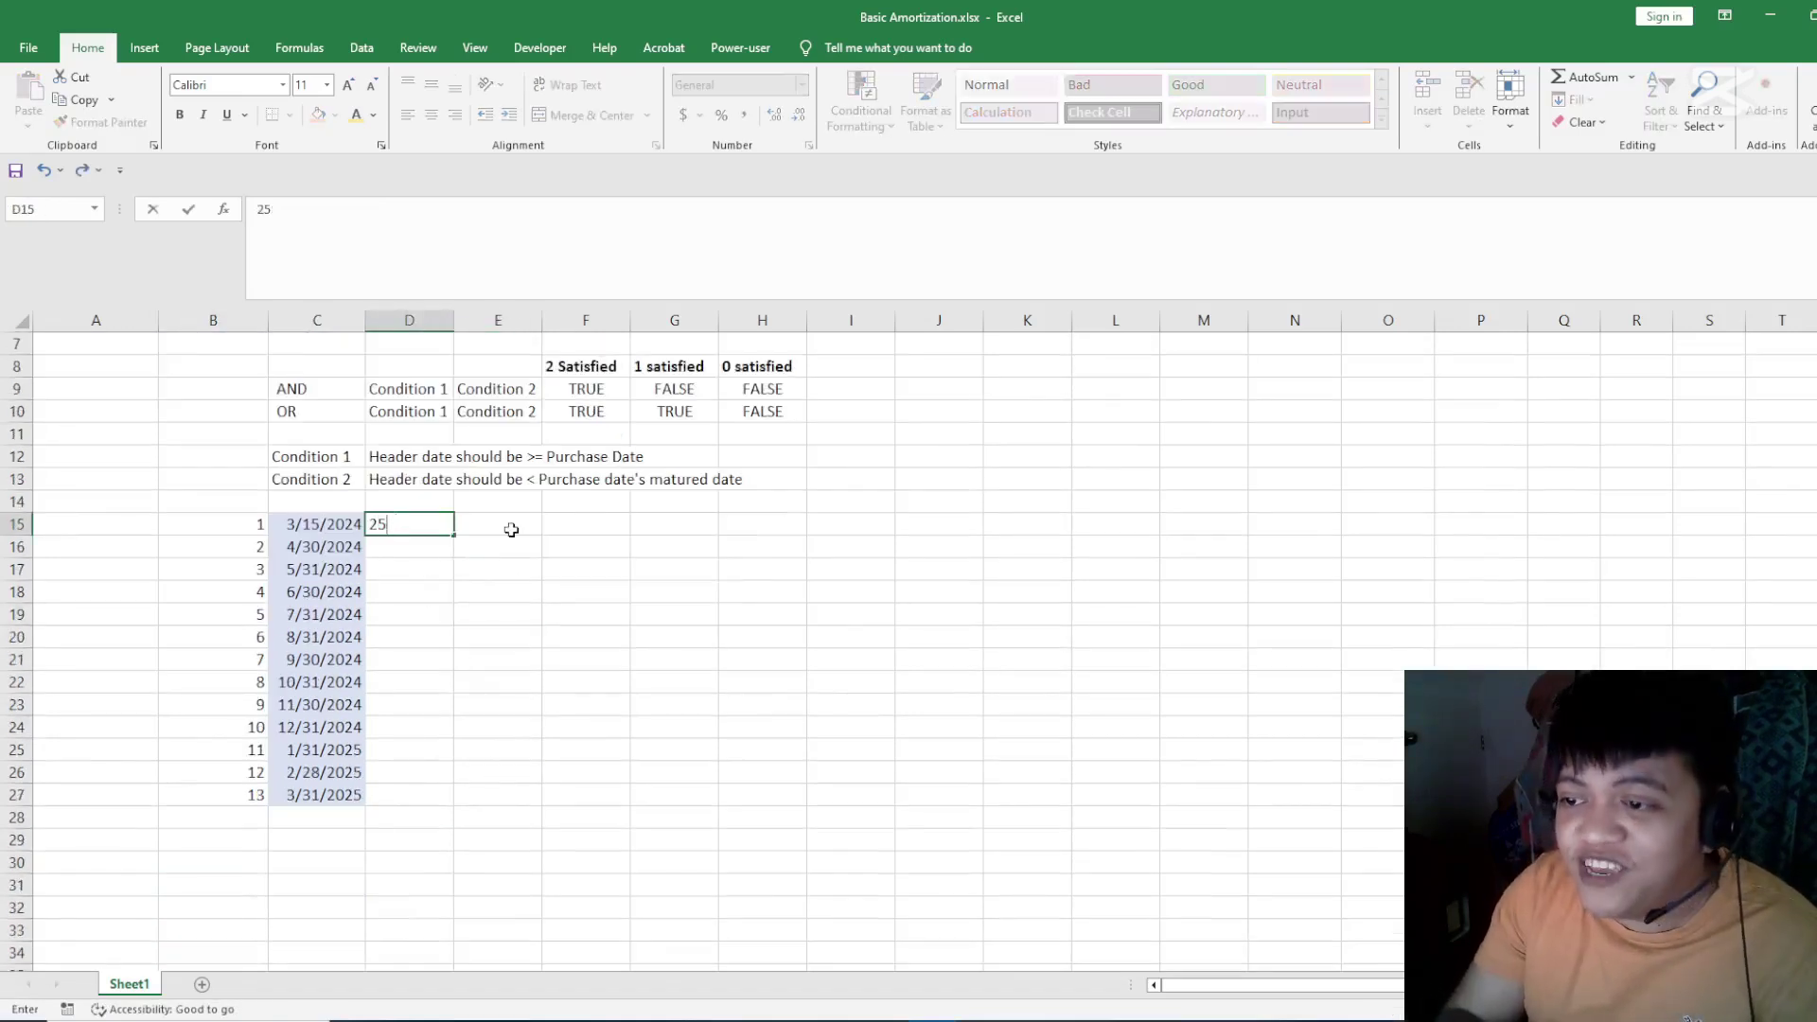
type("0k")
key("Return")
left_click(399, 523)
key("ctrl+c")
left_click_drag(399, 524, 400, 764)
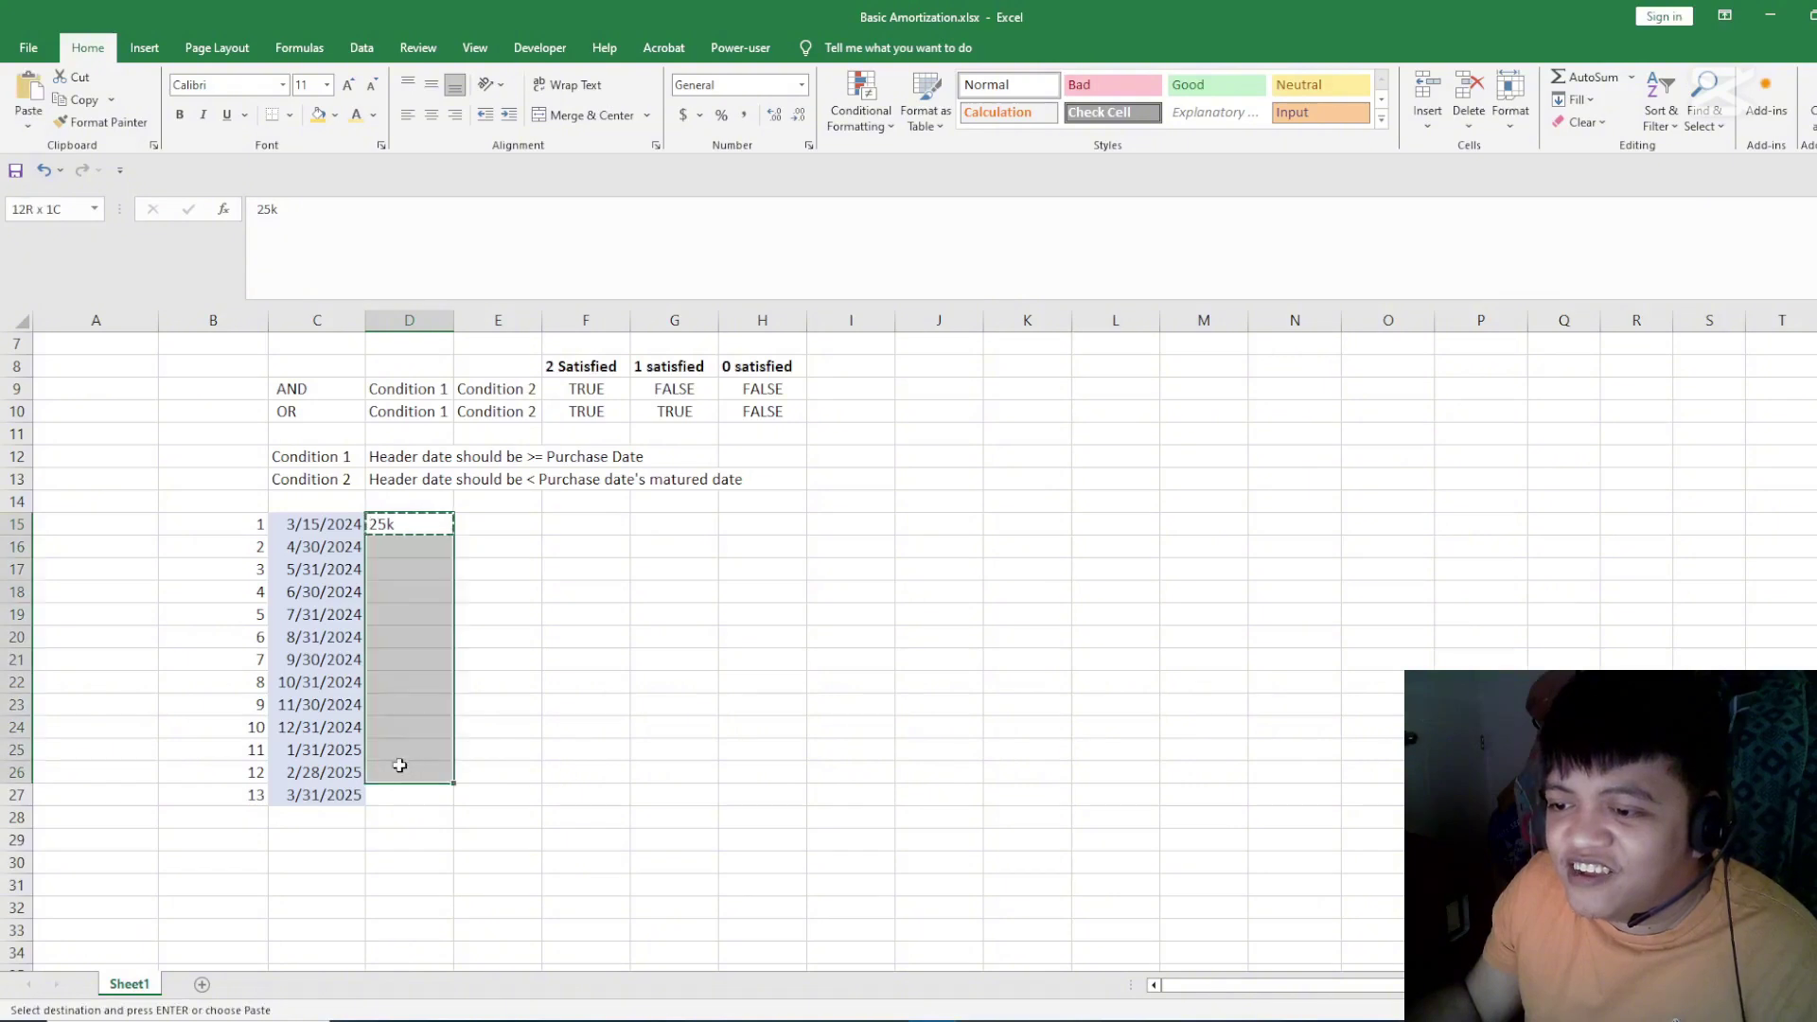
key("ctrl+v")
left_click(405, 793)
left_click_drag(399, 525, 423, 771)
left_click(576, 754)
- Highlight the whole of row 27 with the gold fill colour to mark the maturity month
left_click(417, 791)
key("shift+space")
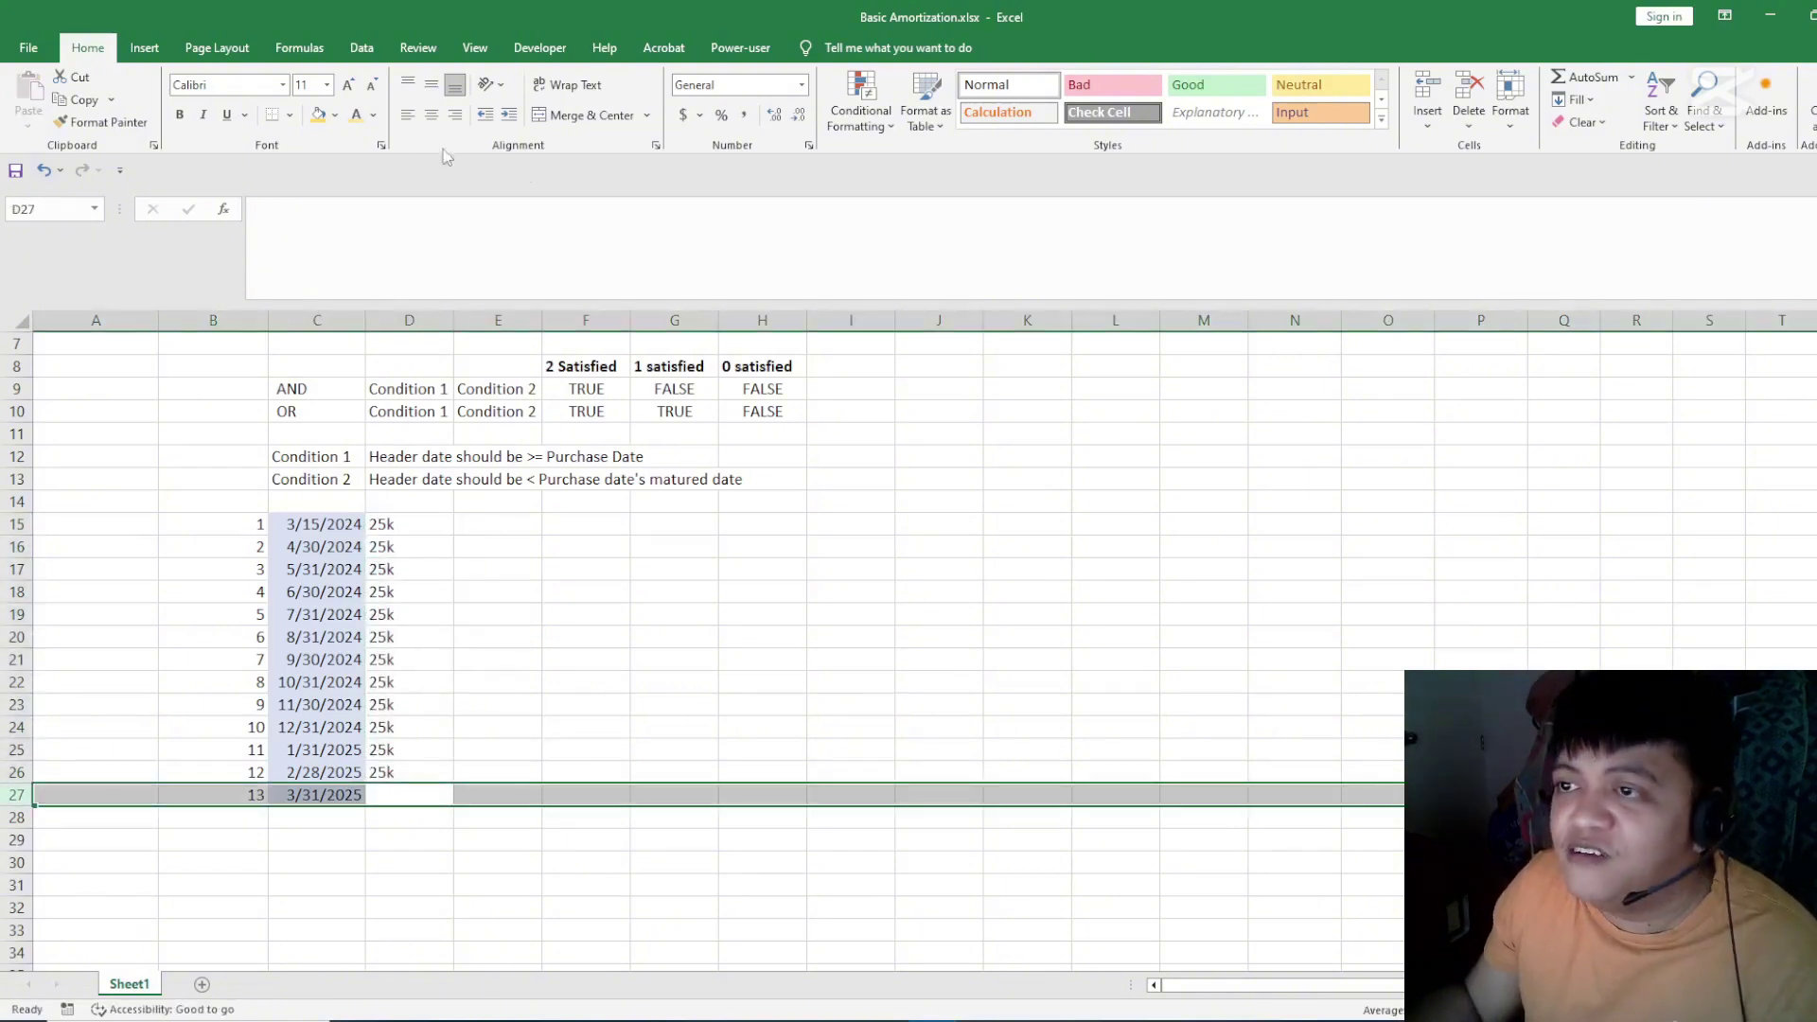
left_click(319, 114)
left_click(586, 659)
- Compare the maturity date in C27 and the twelve 25k amounts with Machine A's purchase date, amount and schedule values in row 2
left_click(299, 795)
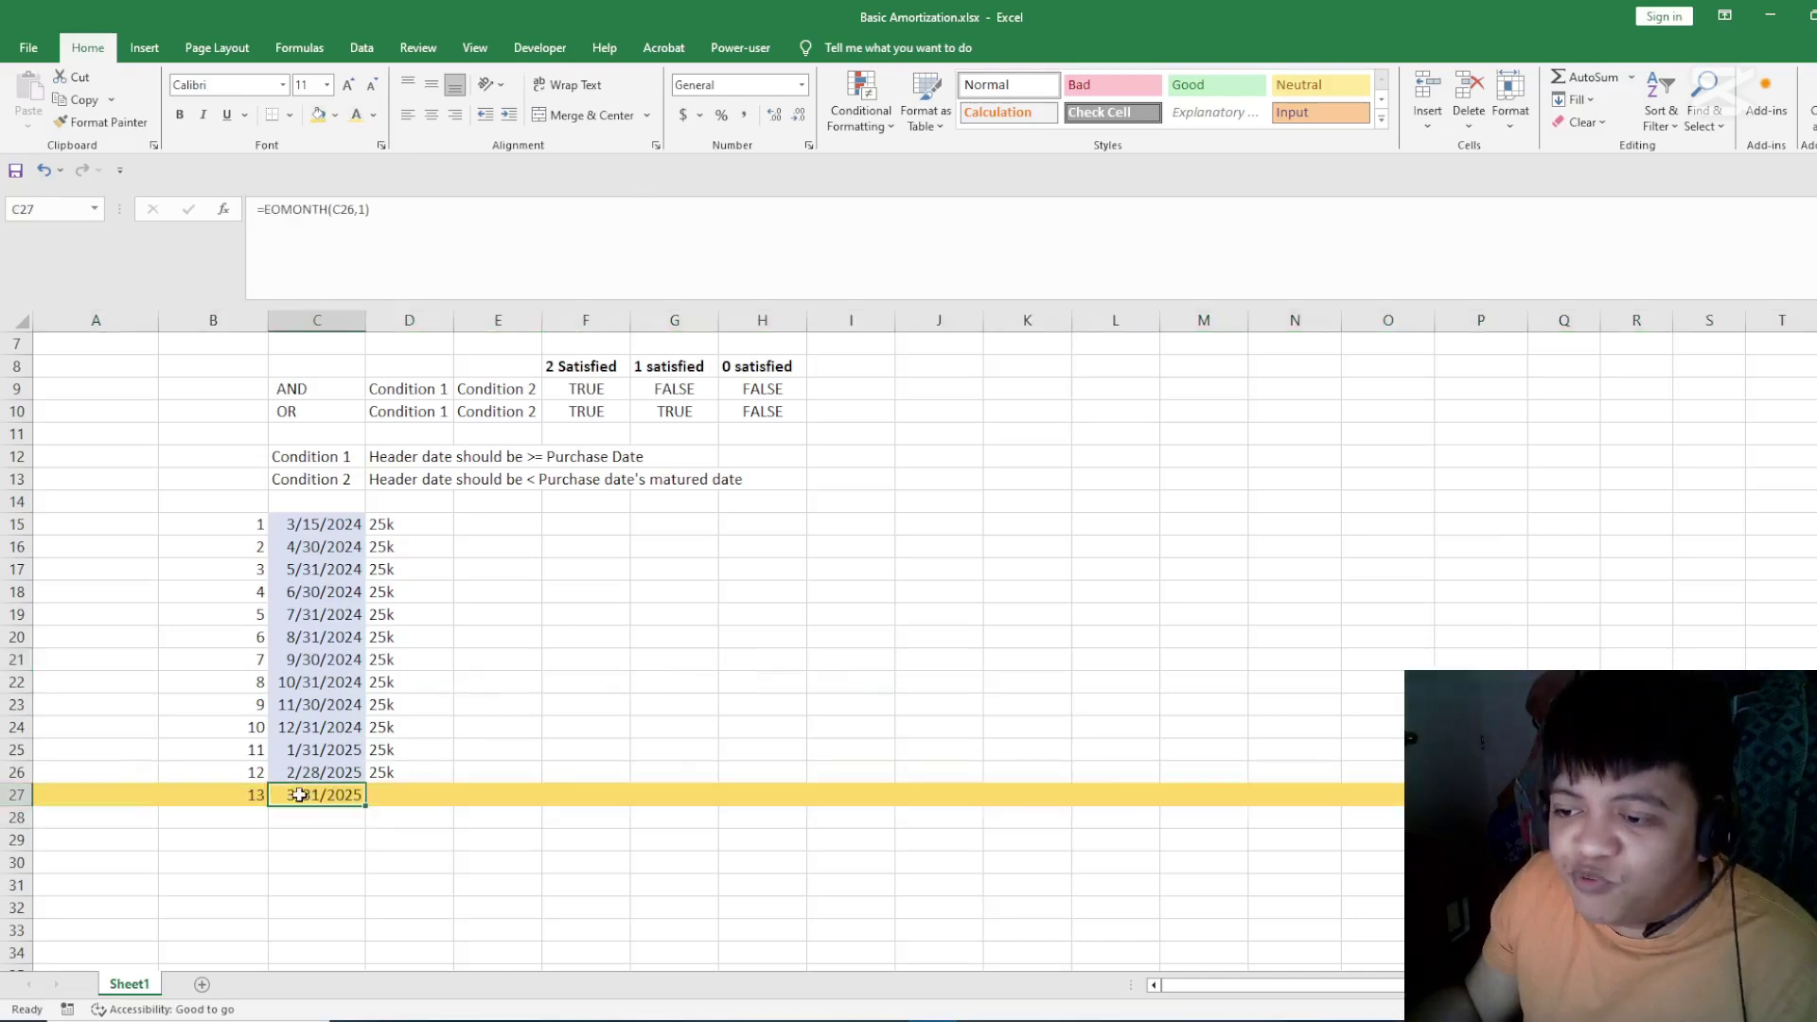
left_click(577, 705)
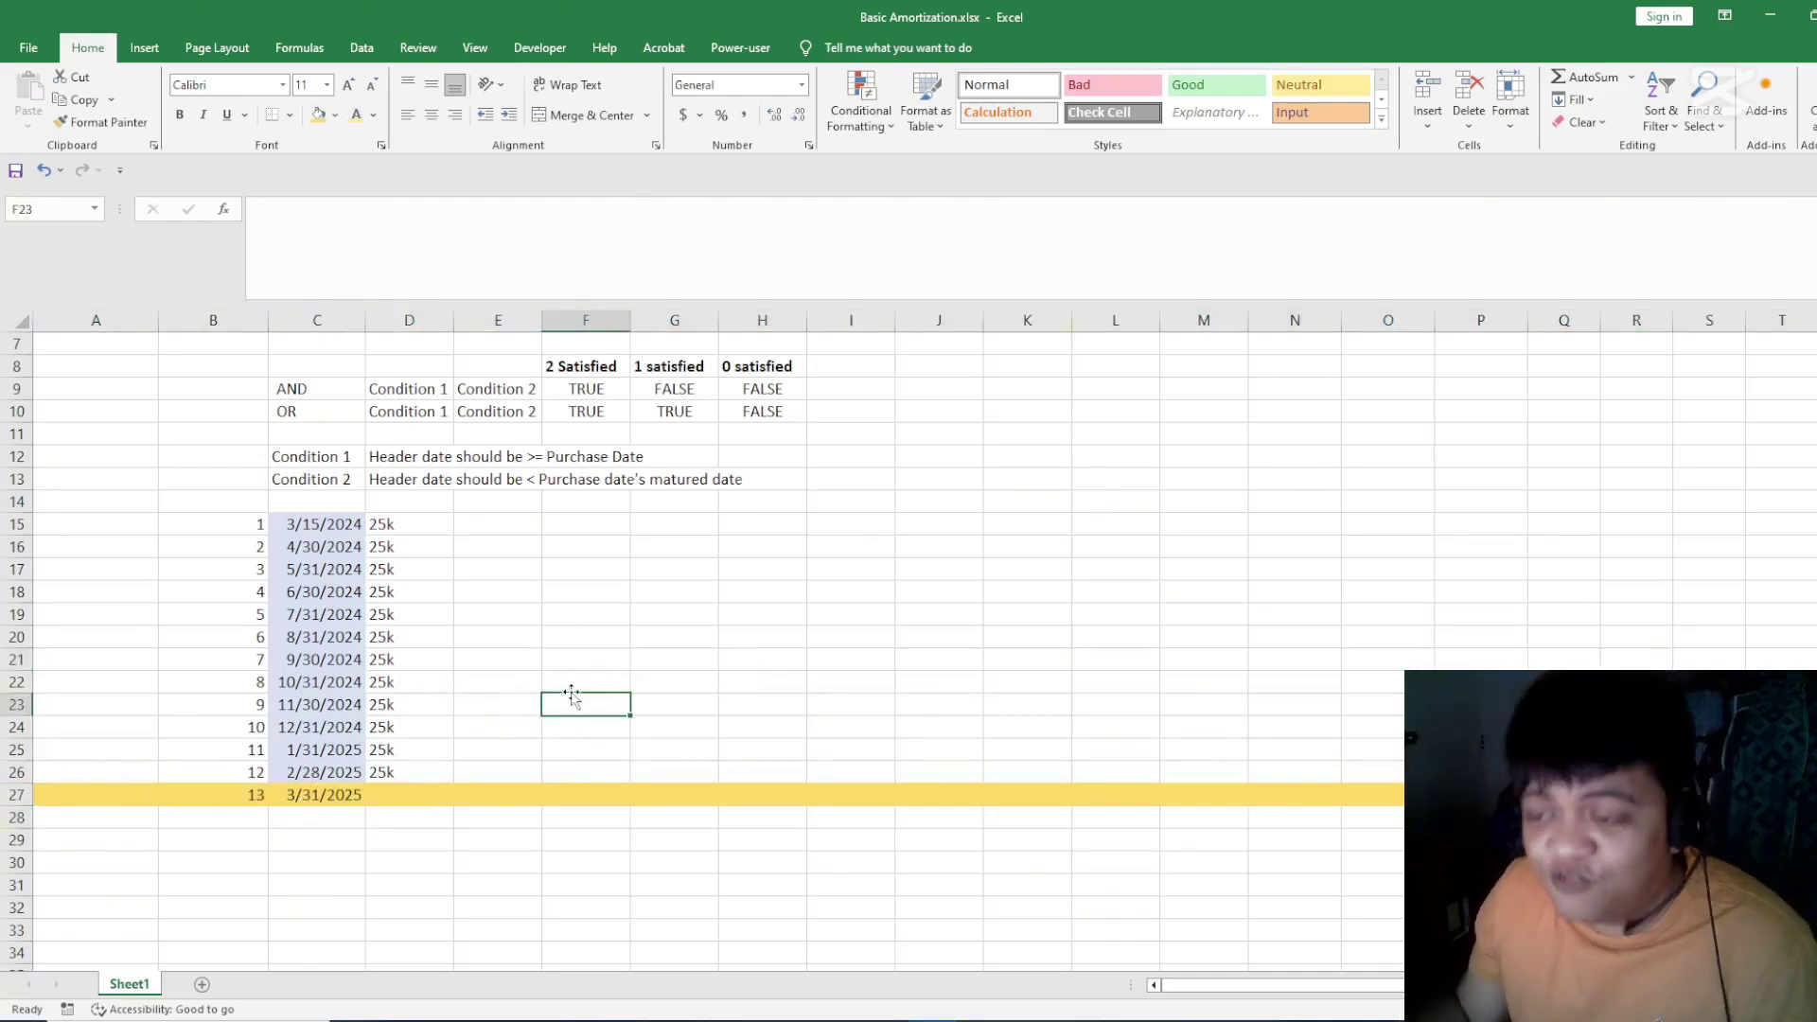
scroll(554, 700, "up", 2)
left_click(697, 372)
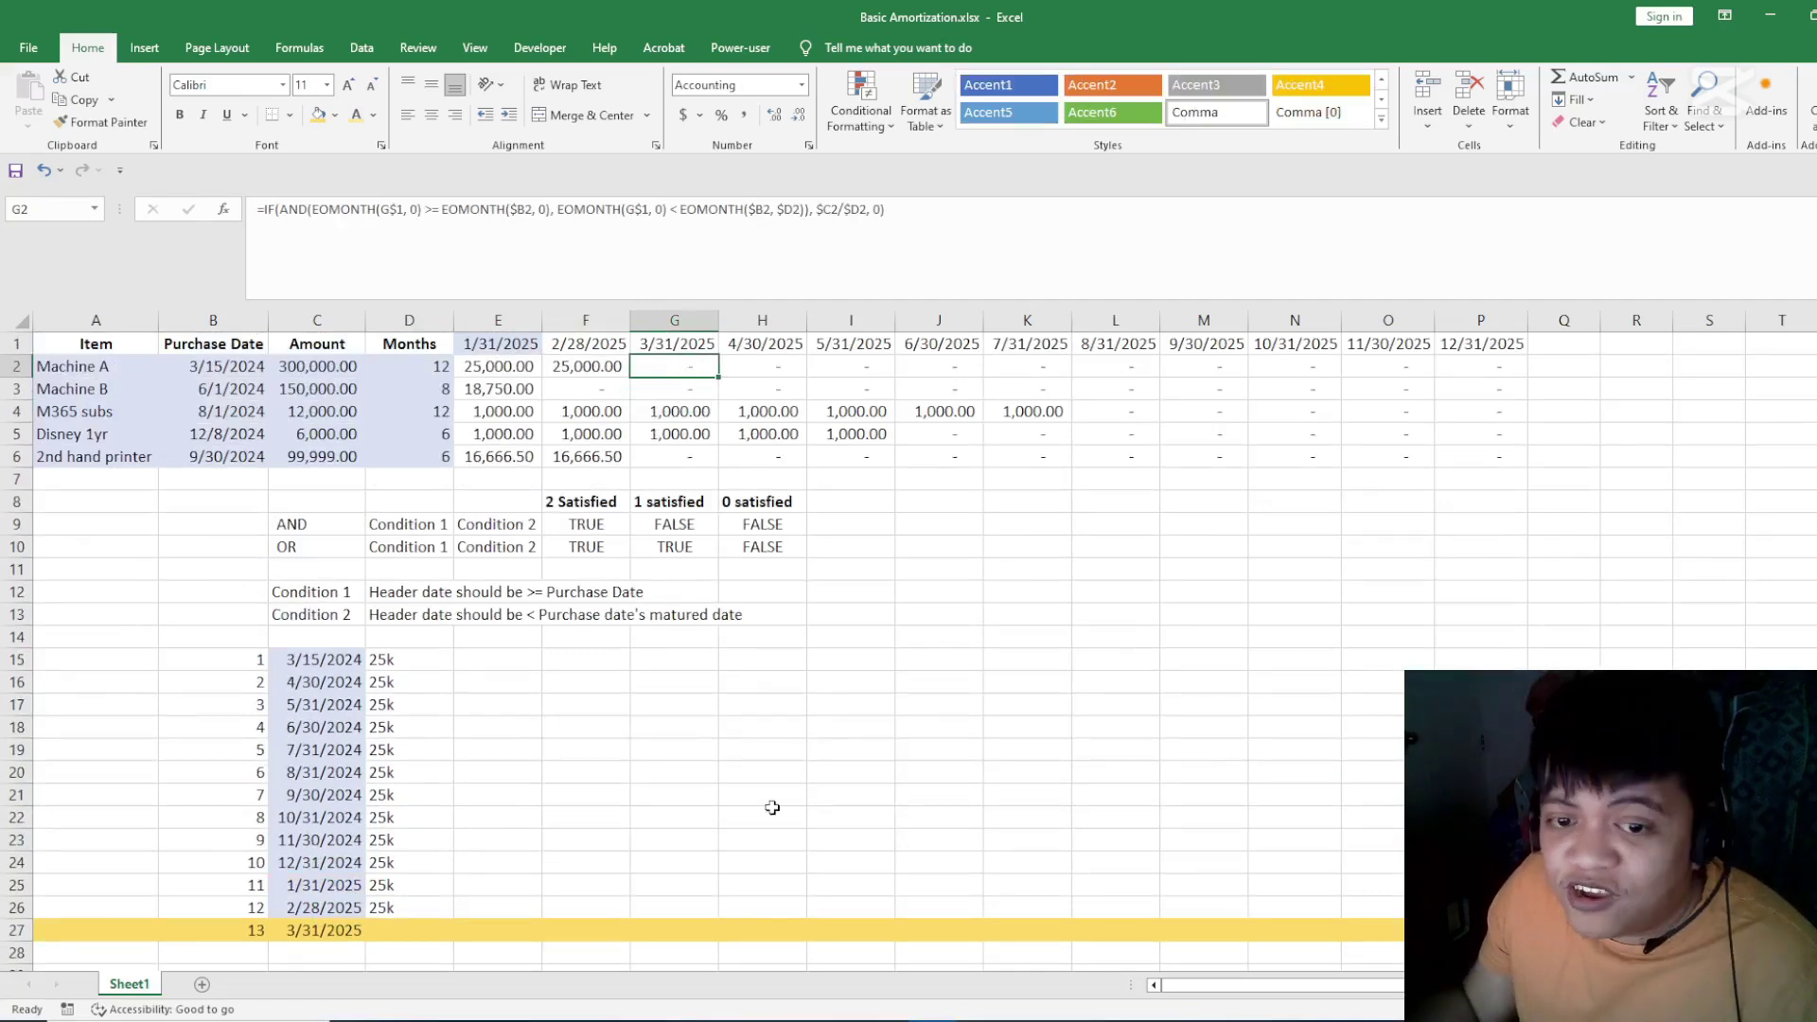
left_click(772, 807)
left_click_drag(399, 657, 406, 907)
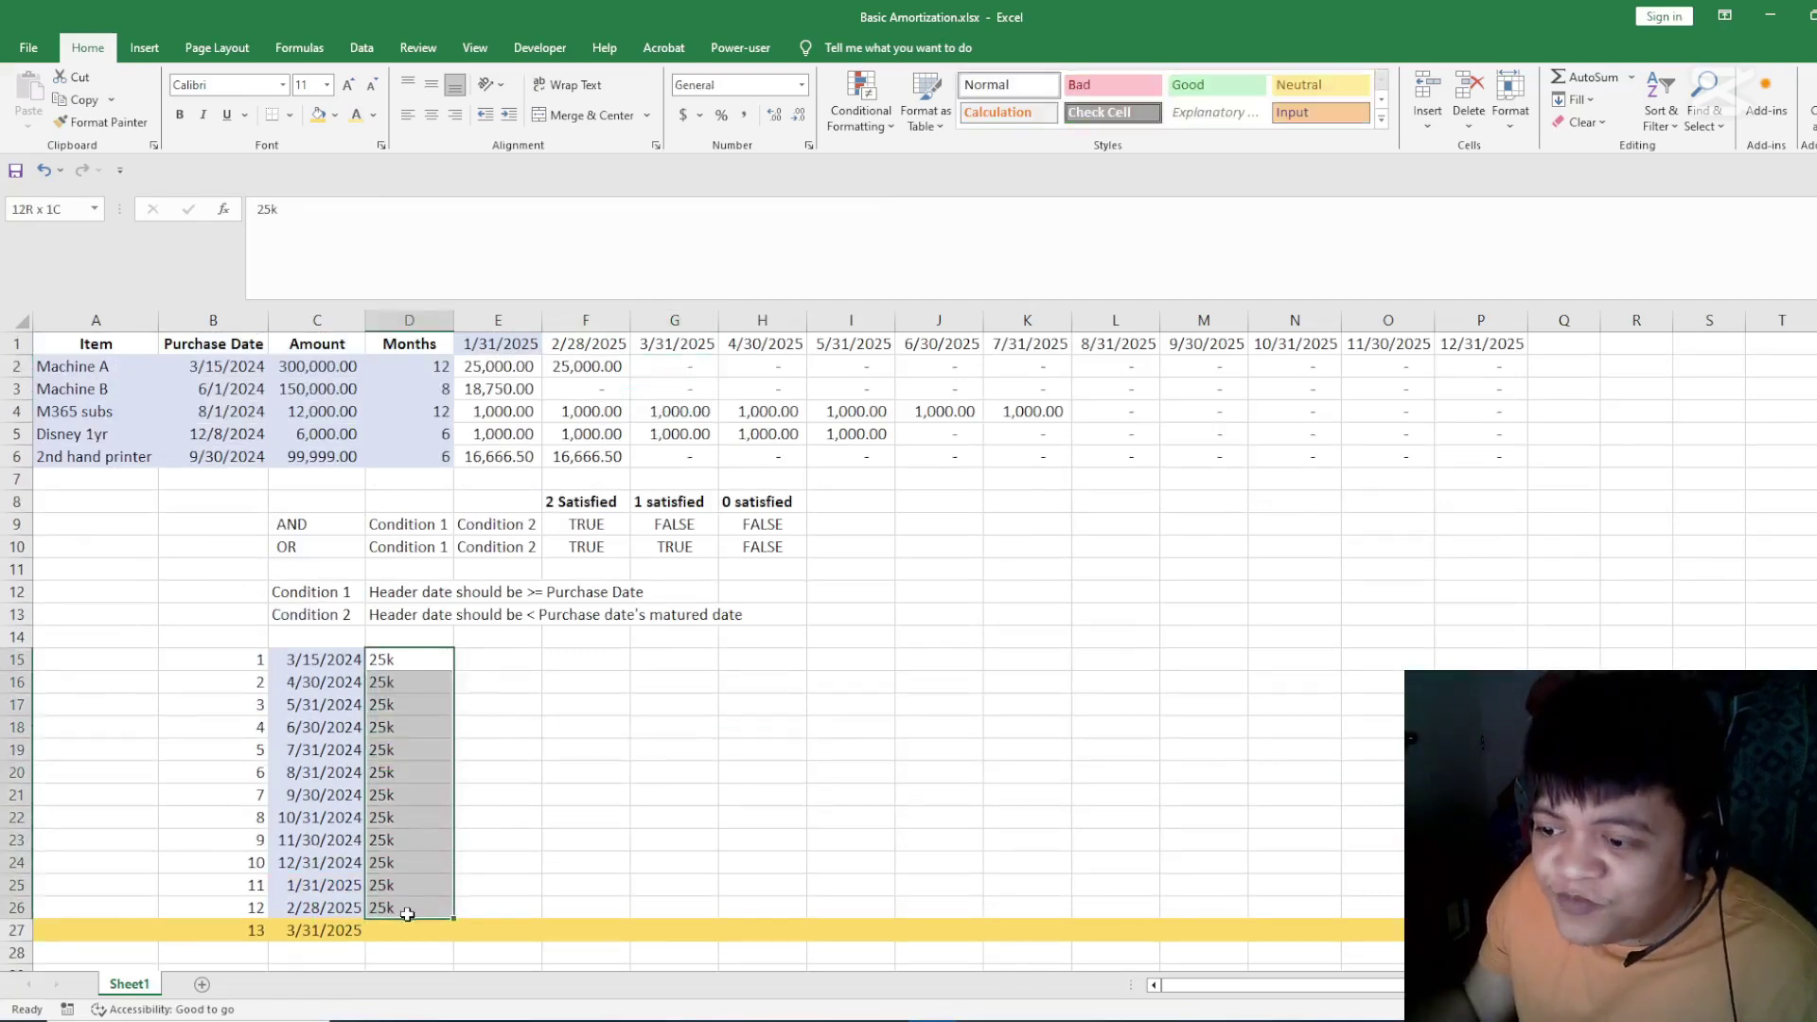
mouse_move(327, 367)
left_mouse_down()
mouse_move(324, 410)
mouse_move(333, 369)
left_mouse_up()
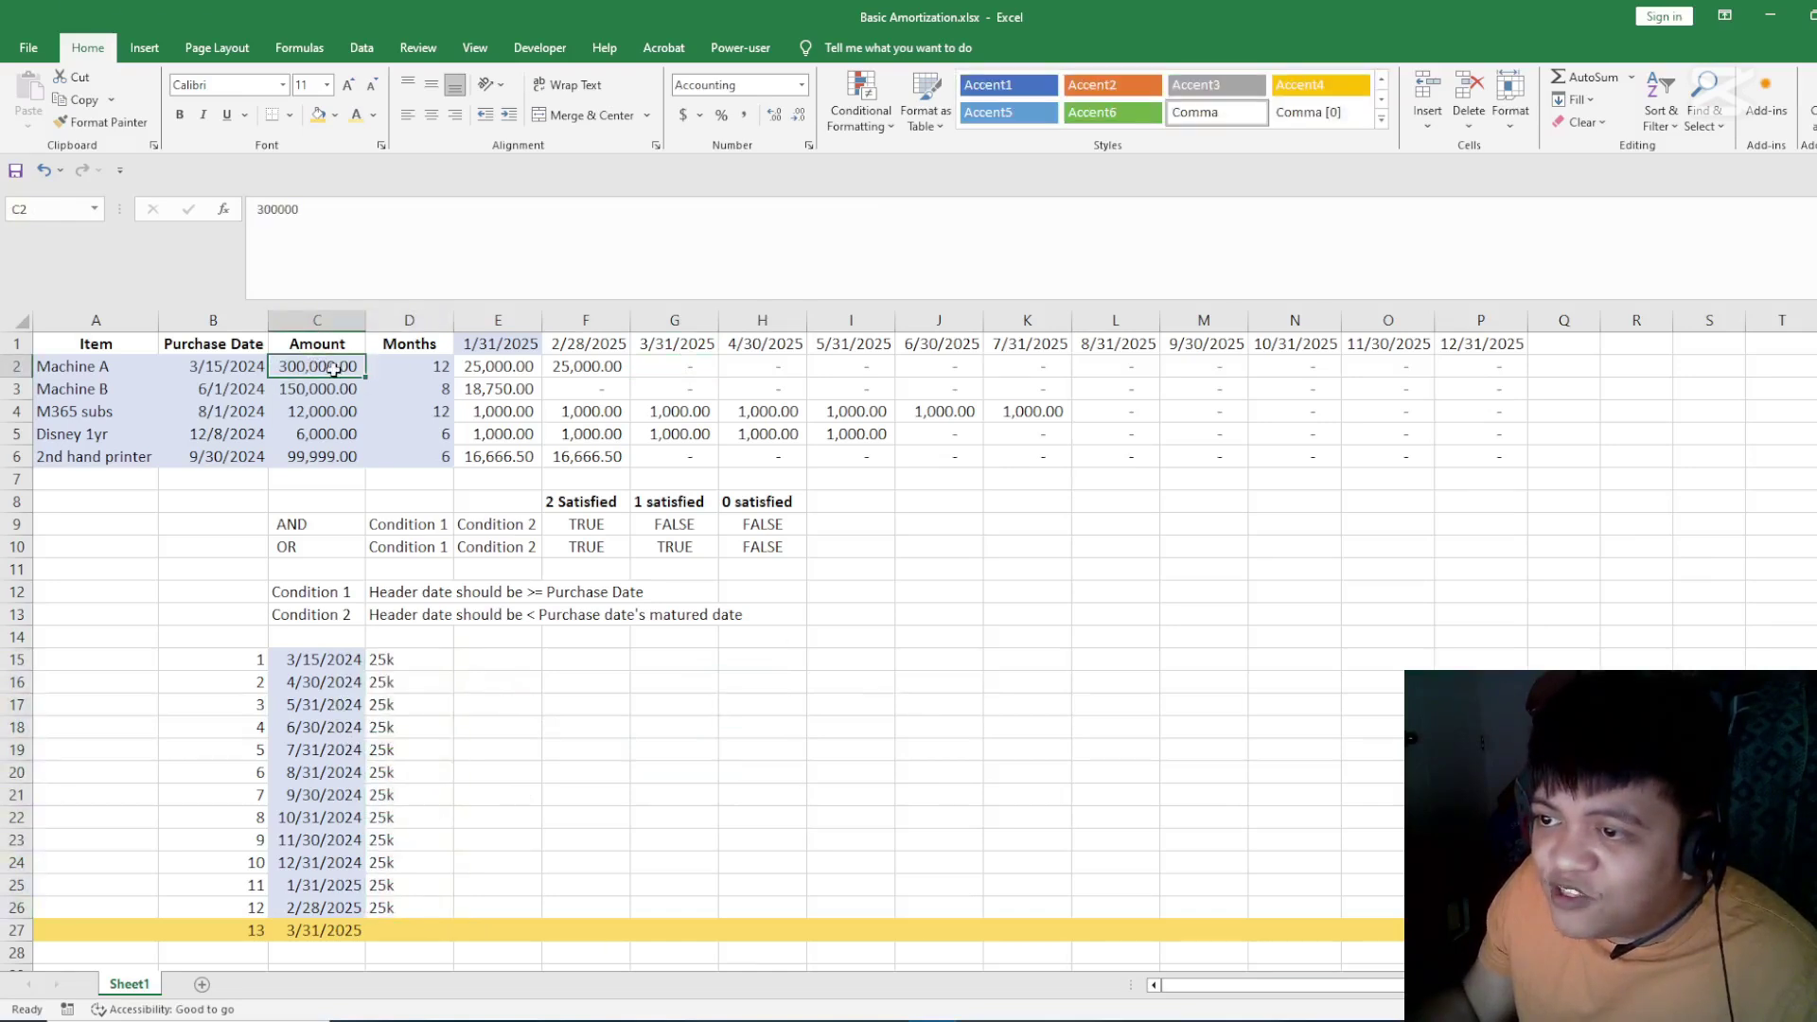
left_click_drag(394, 661, 394, 908)
left_click(534, 690)
left_click(333, 658)
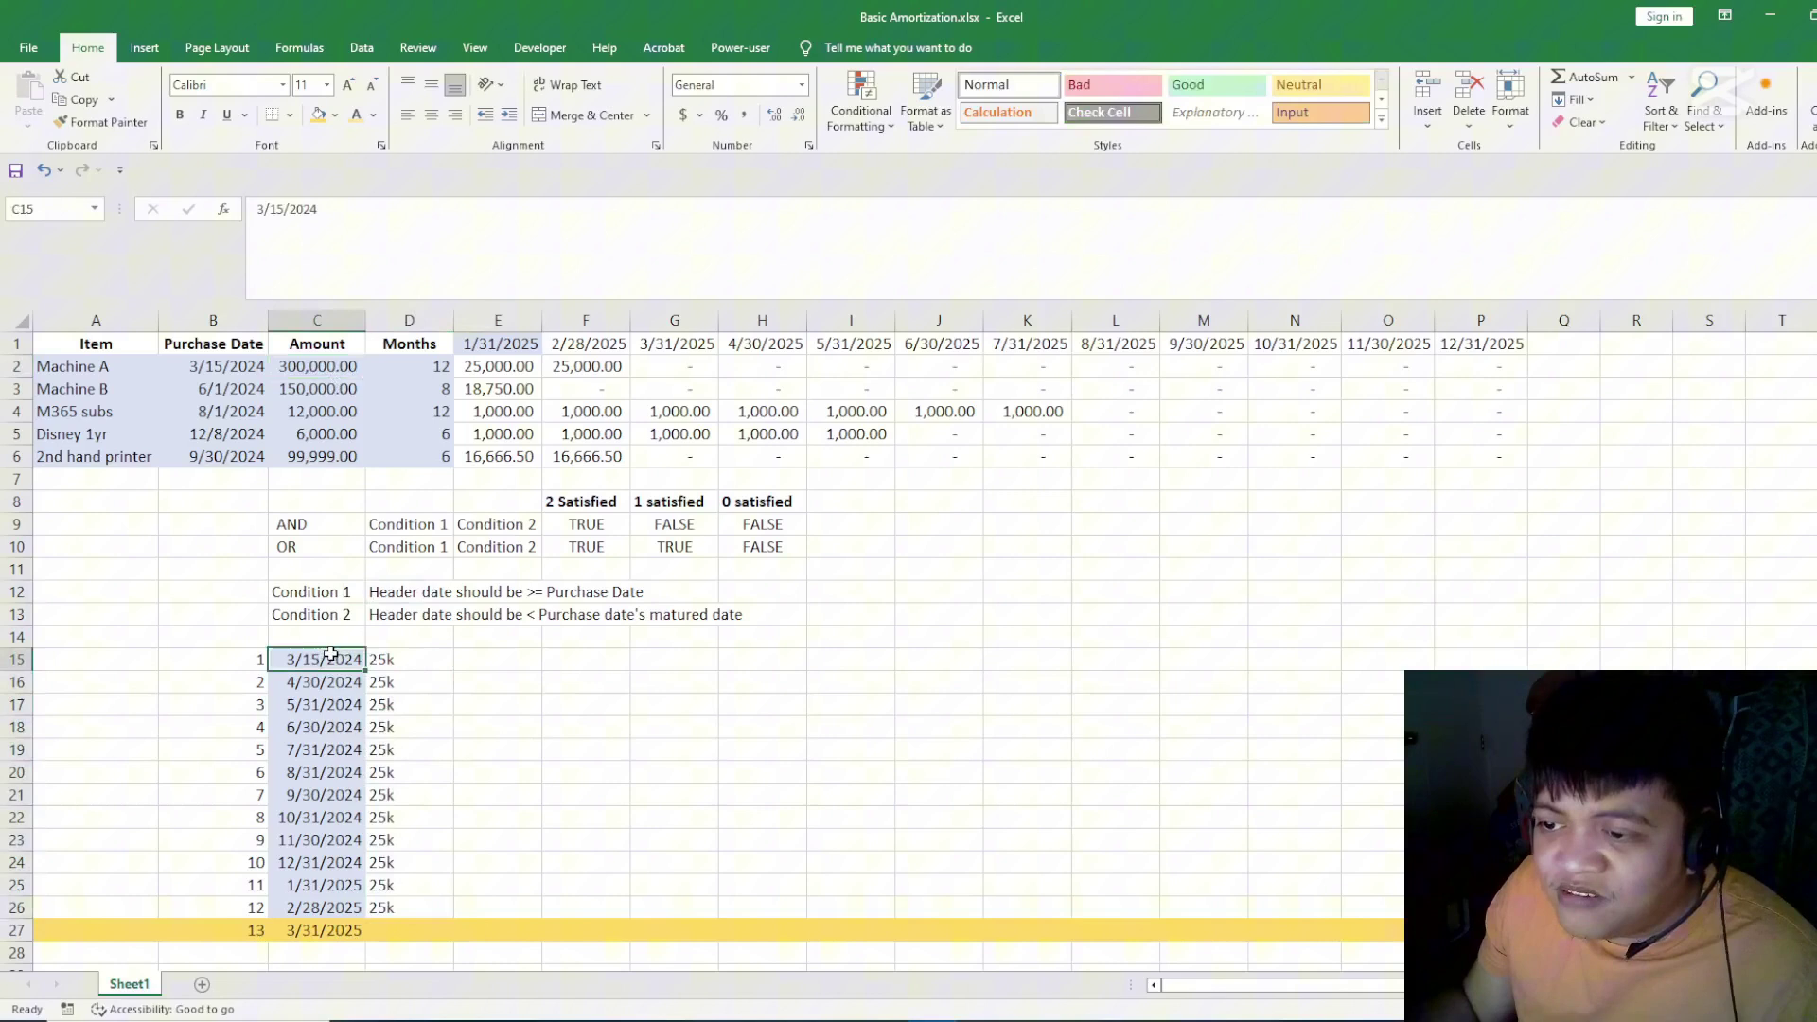
left_click(207, 370)
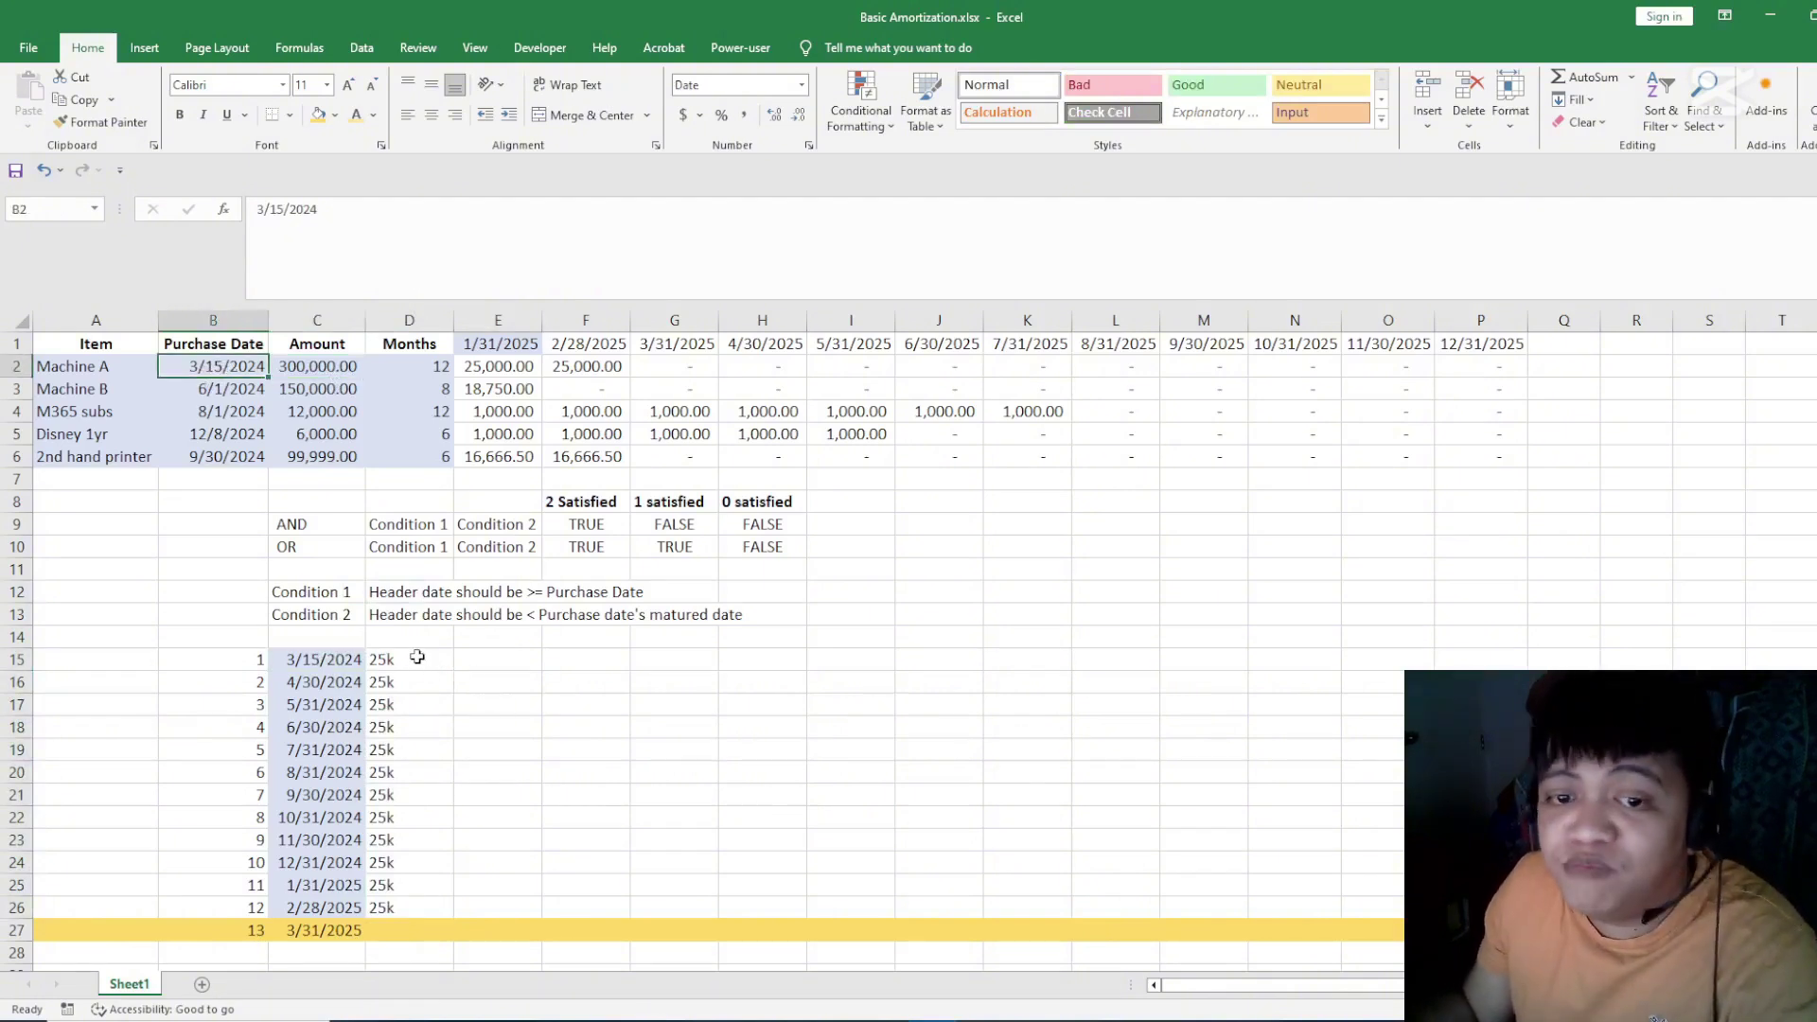
left_click(320, 661)
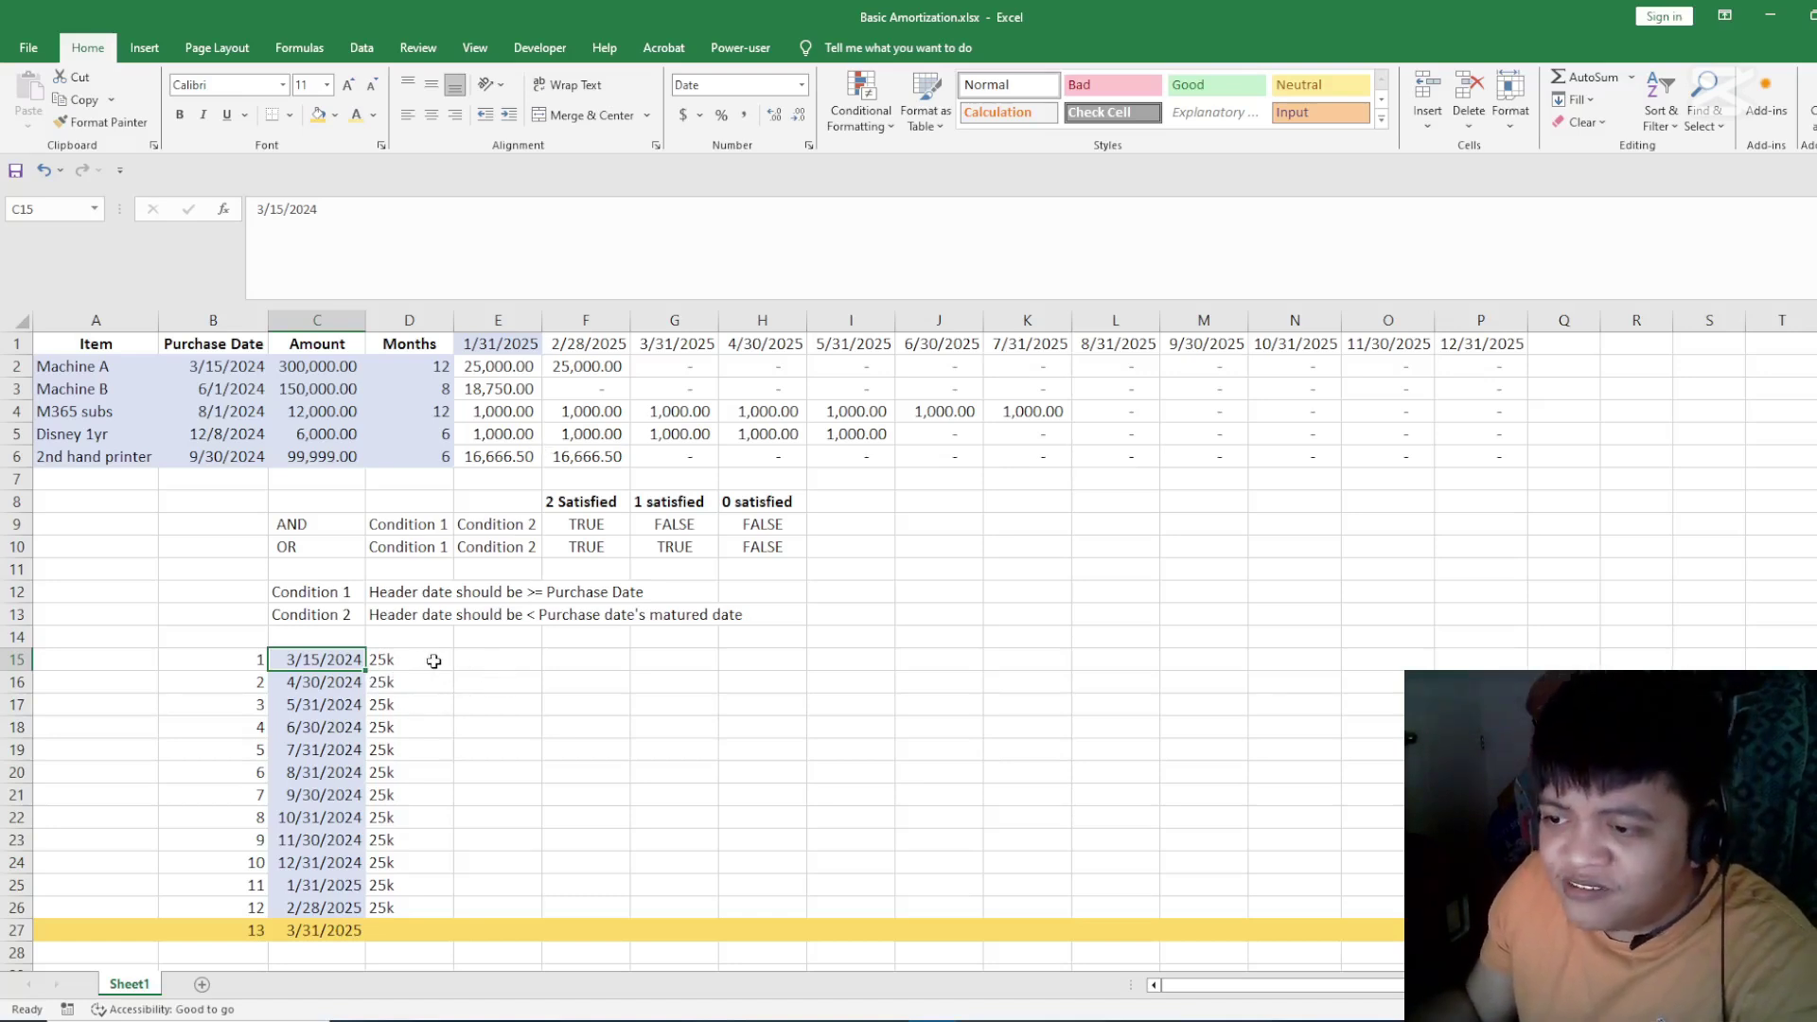
left_click_drag(421, 660, 411, 909)
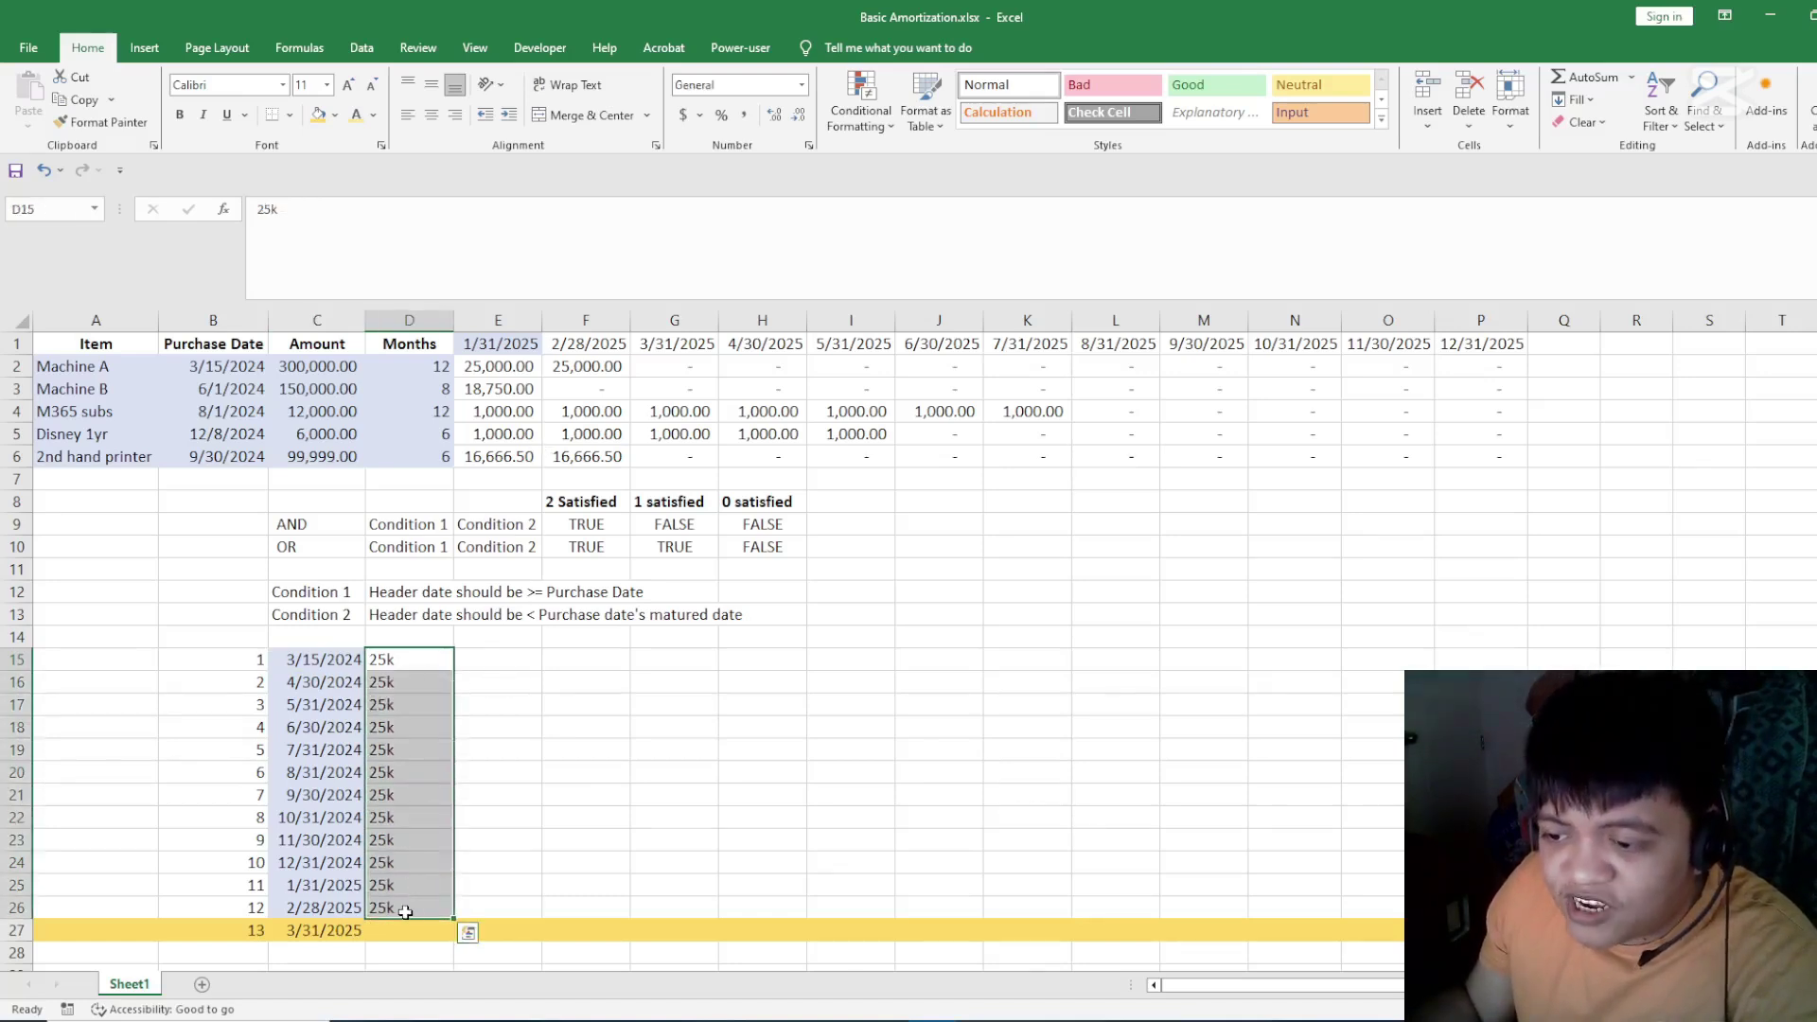
left_click(591, 367)
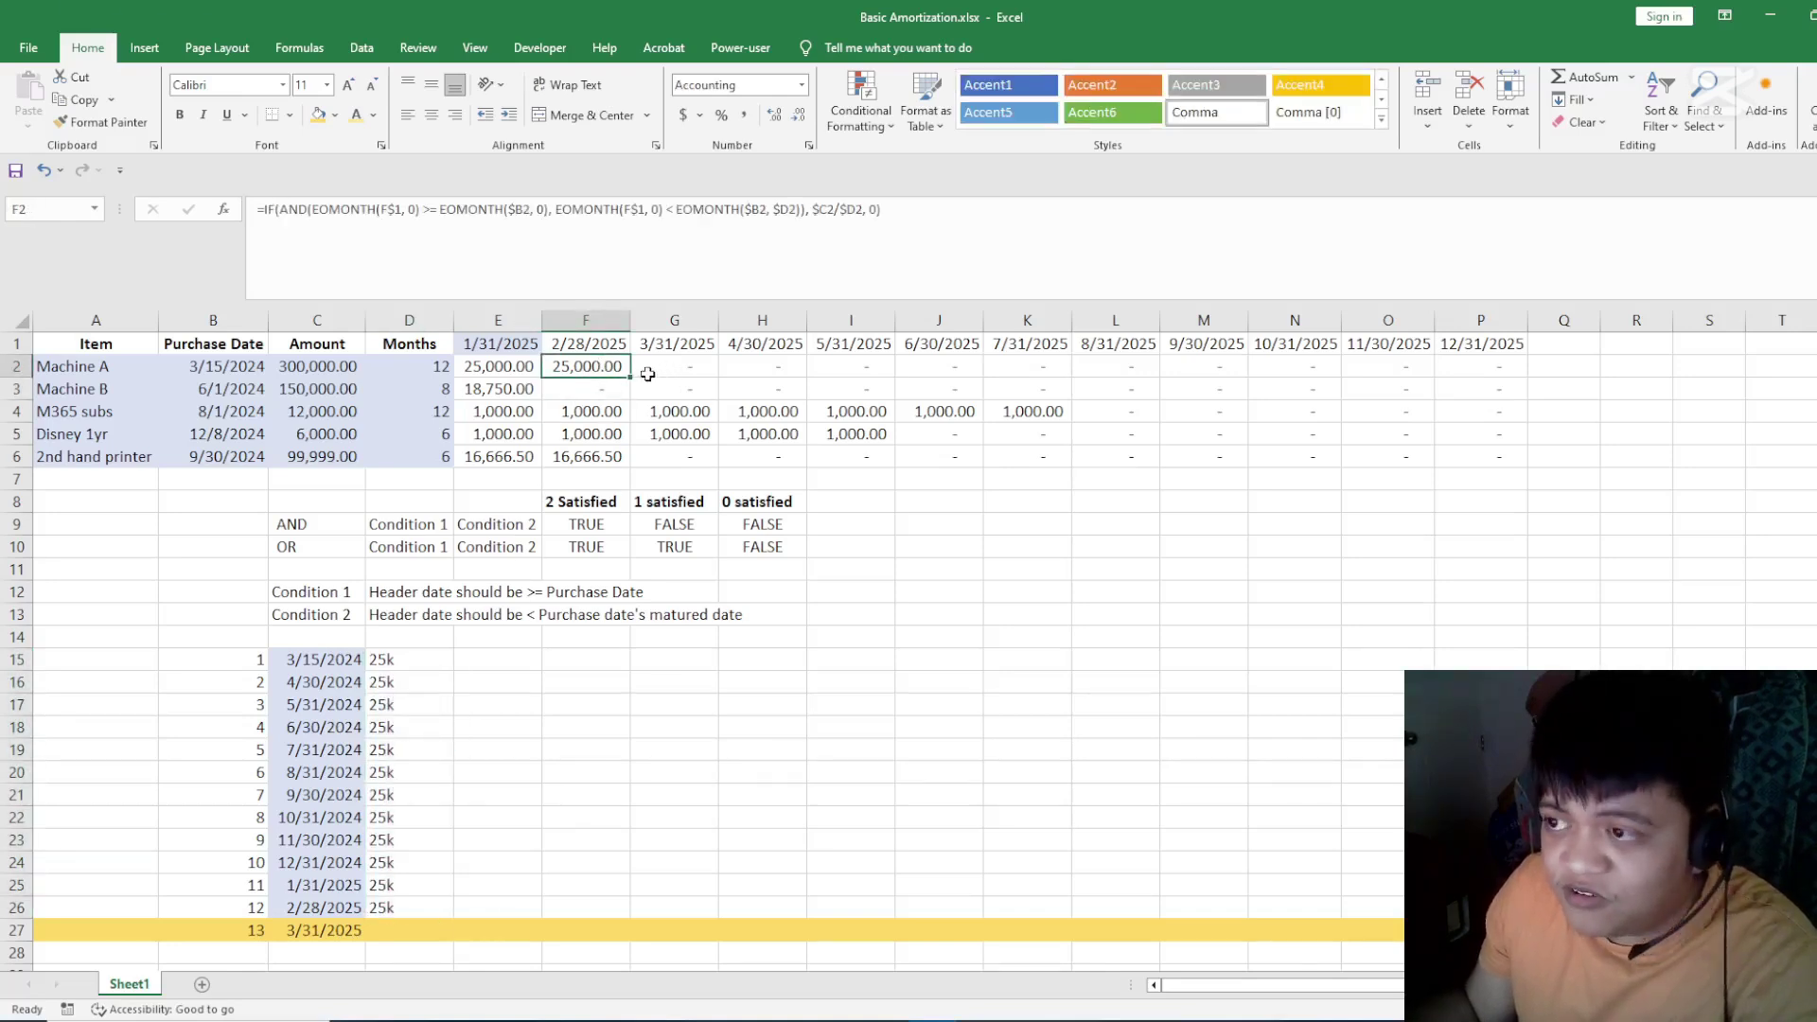
- Review the two written conditions in rows 12 and 13 against the schedule formulas in E2:P6
left_click(408, 594)
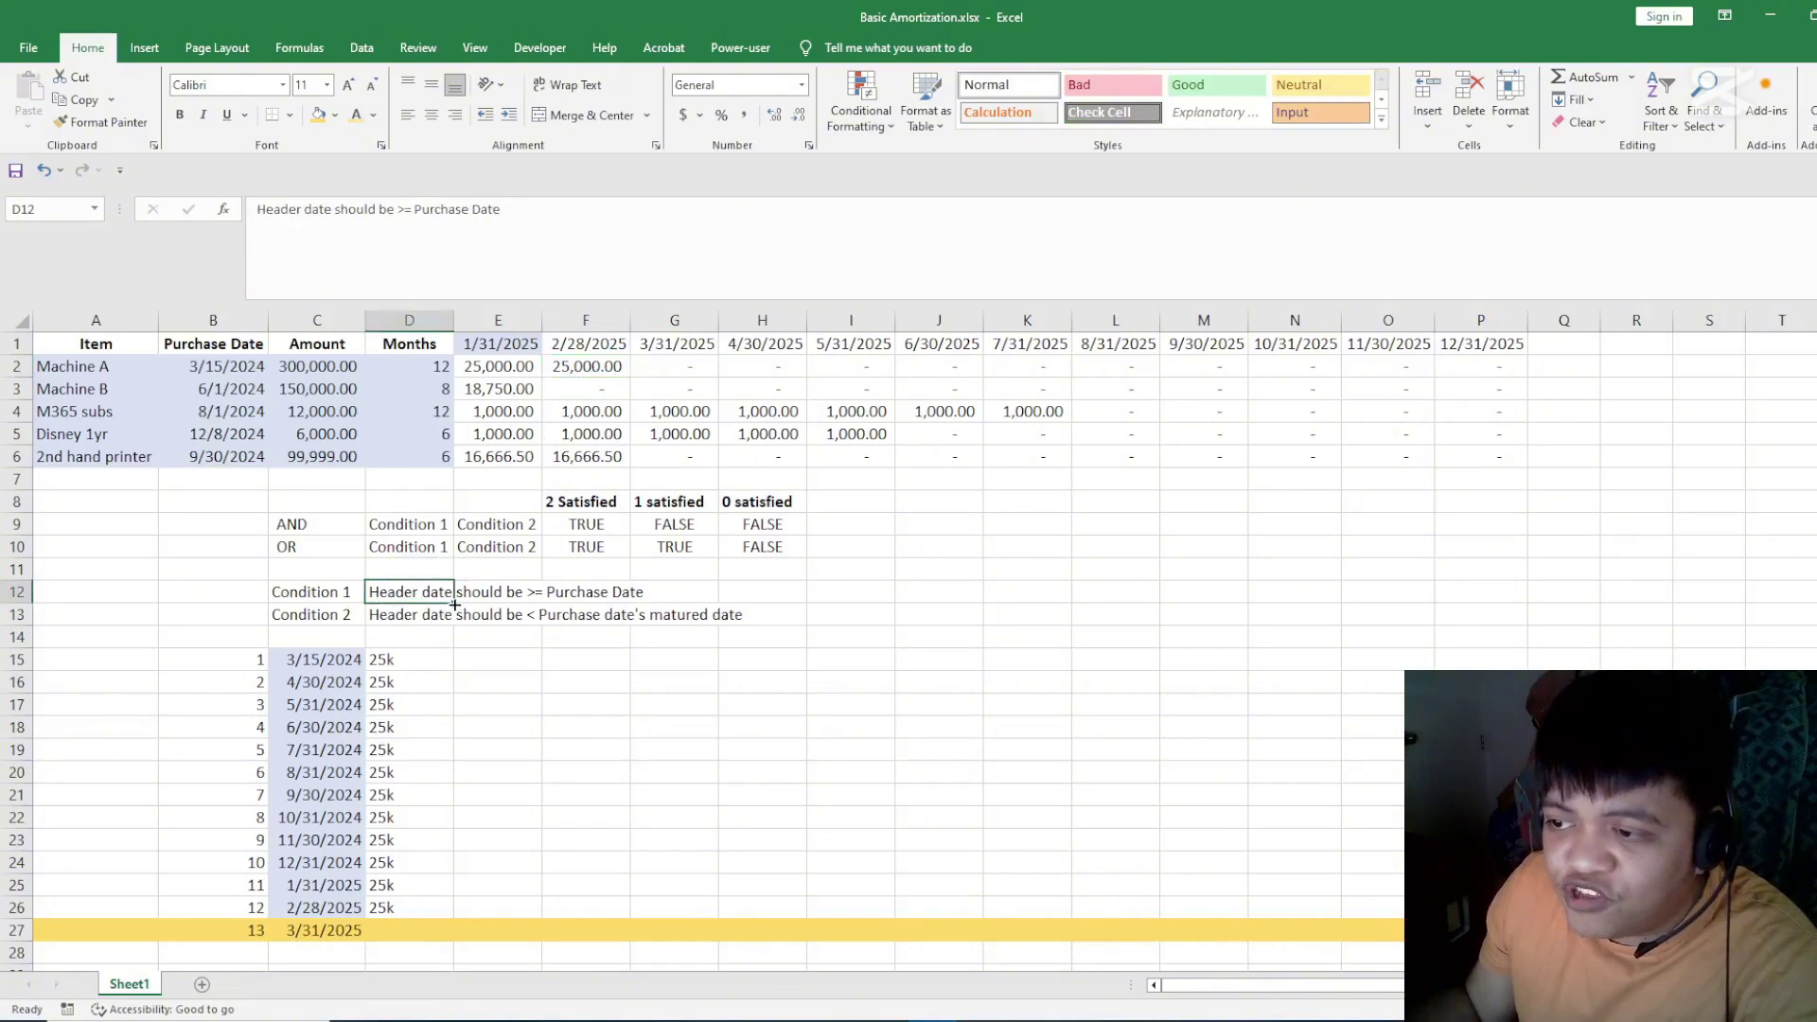
left_click(413, 617)
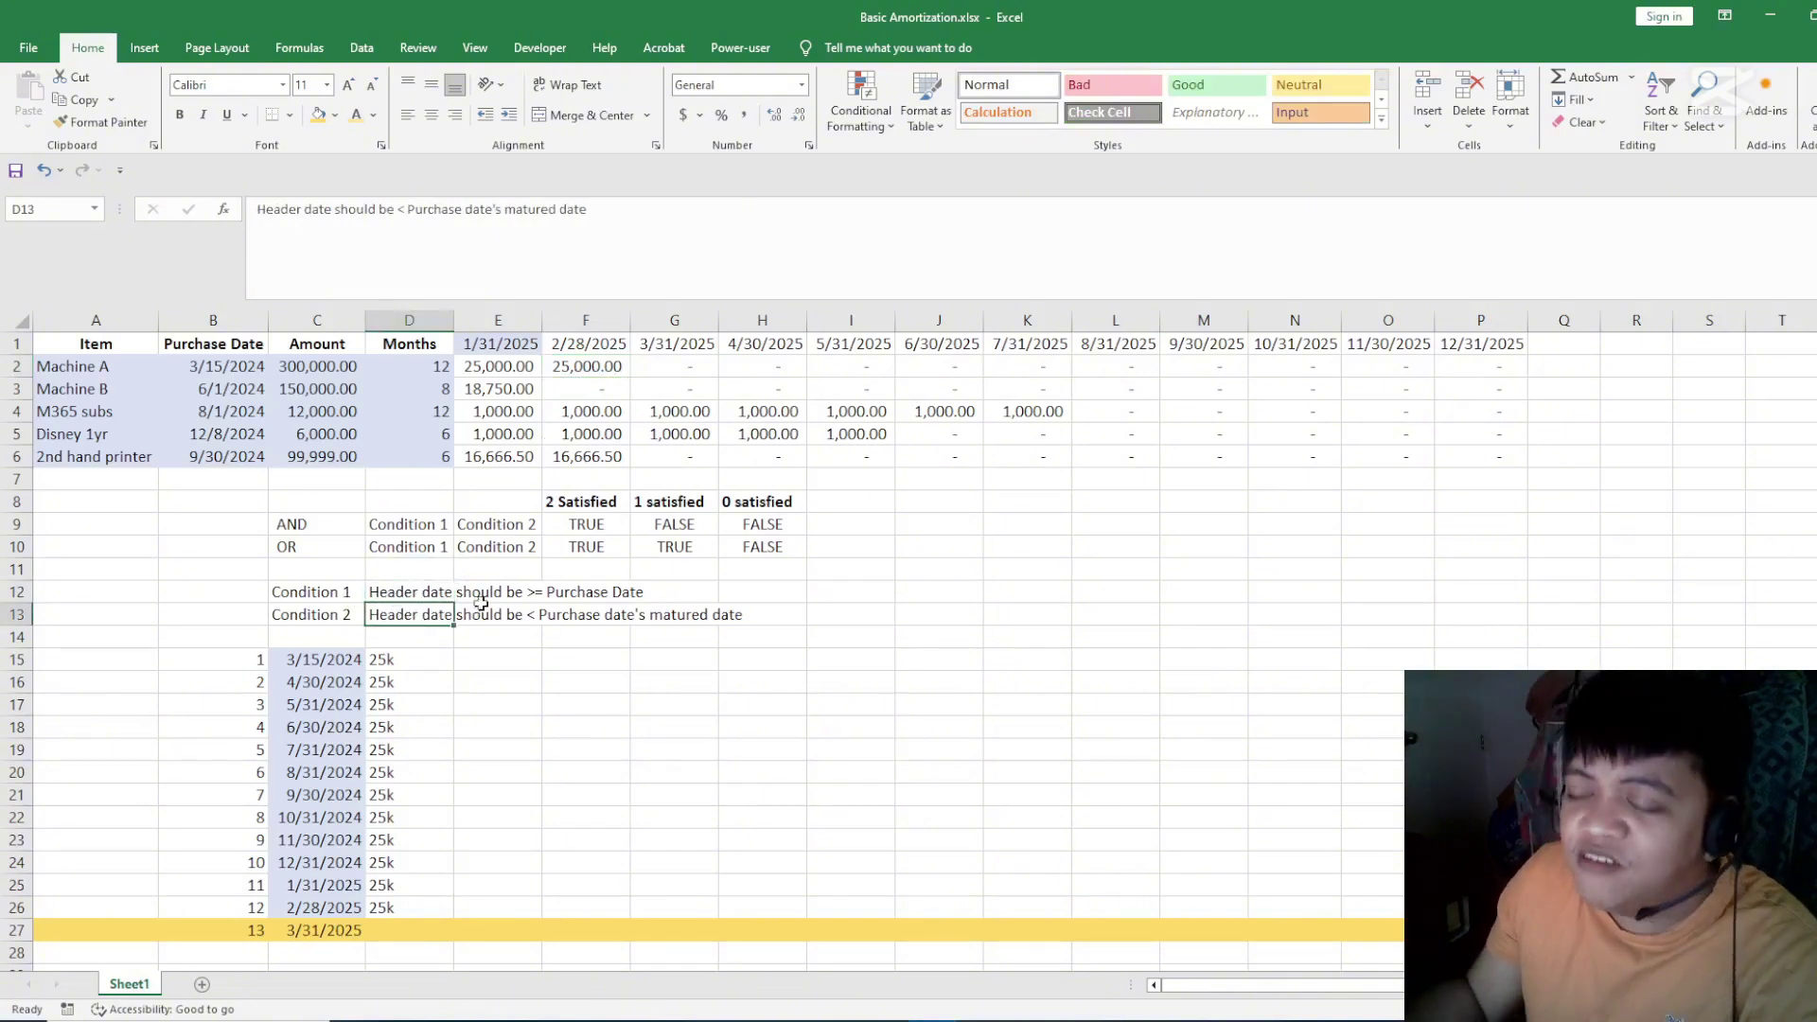
left_click_drag(349, 594, 344, 616)
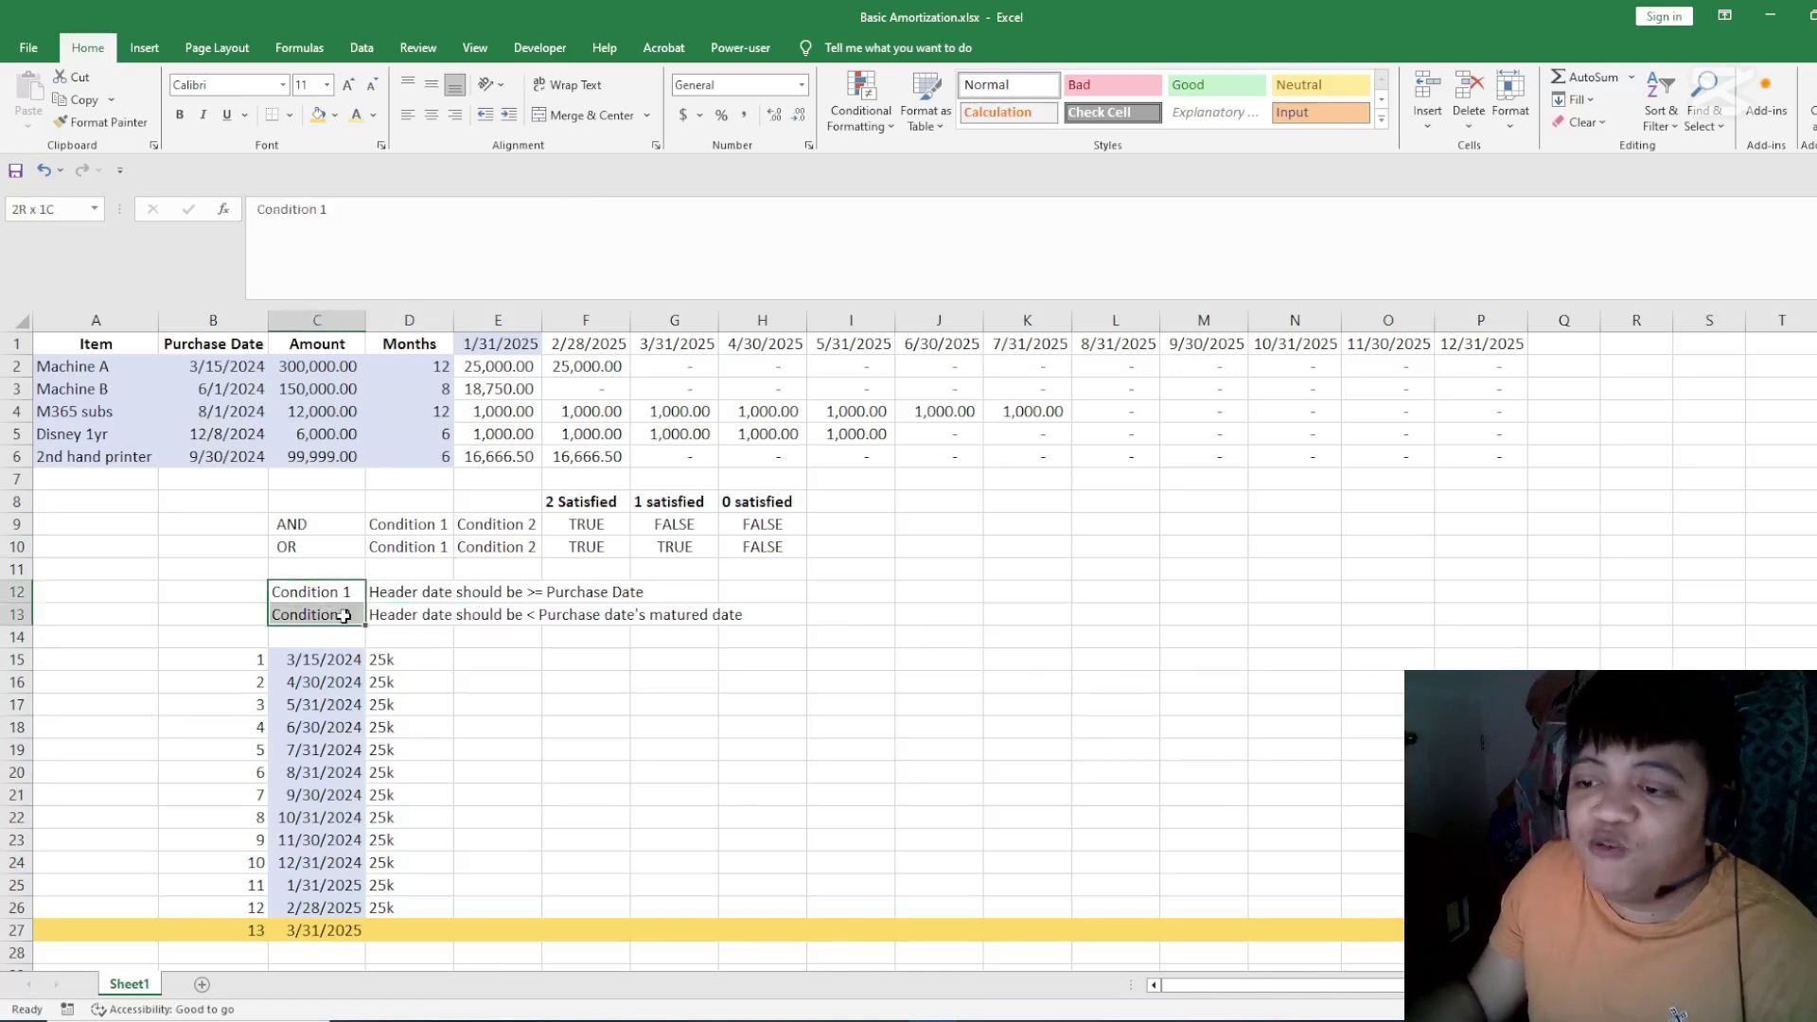
left_click(554, 665)
left_click(499, 369)
left_click_drag(498, 369, 1481, 461)
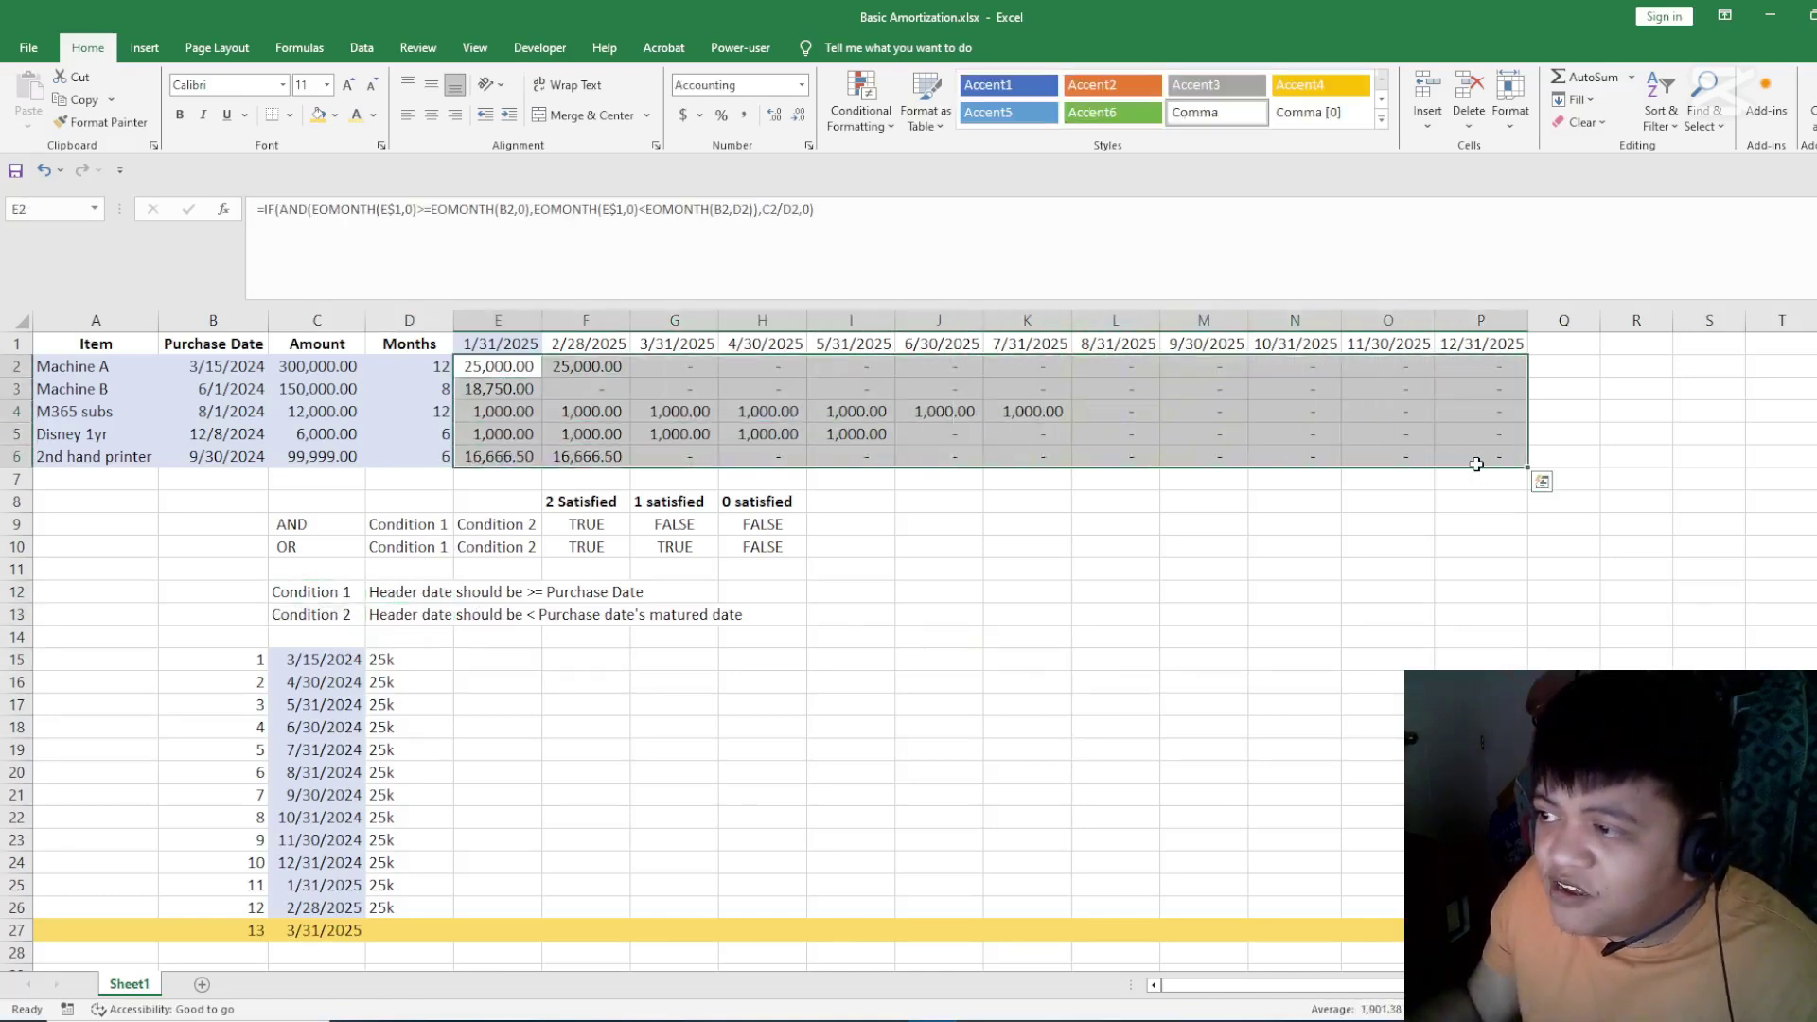
left_click(522, 371)
left_click(1502, 456)
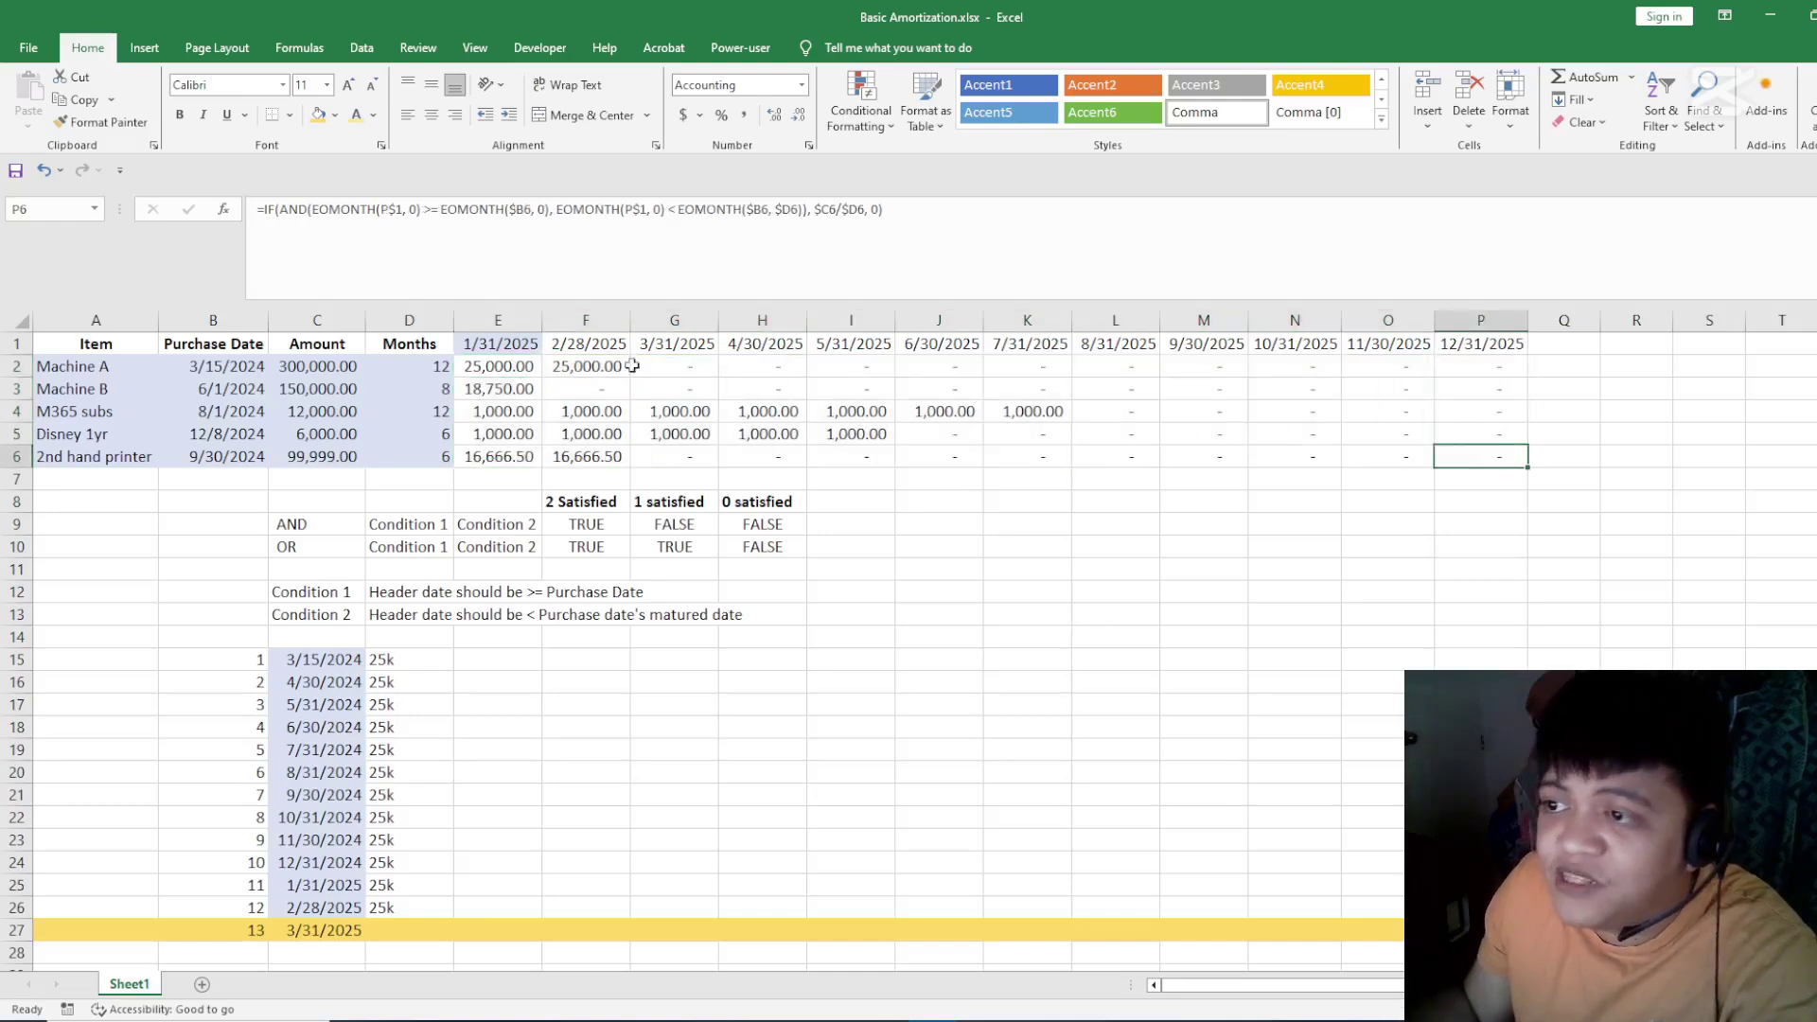
- Set the first header date in E1 to 01/31/2024 and review the resulting amortization, especially Machine A's months from March to December
left_click(518, 364)
left_click(514, 343)
type("01")
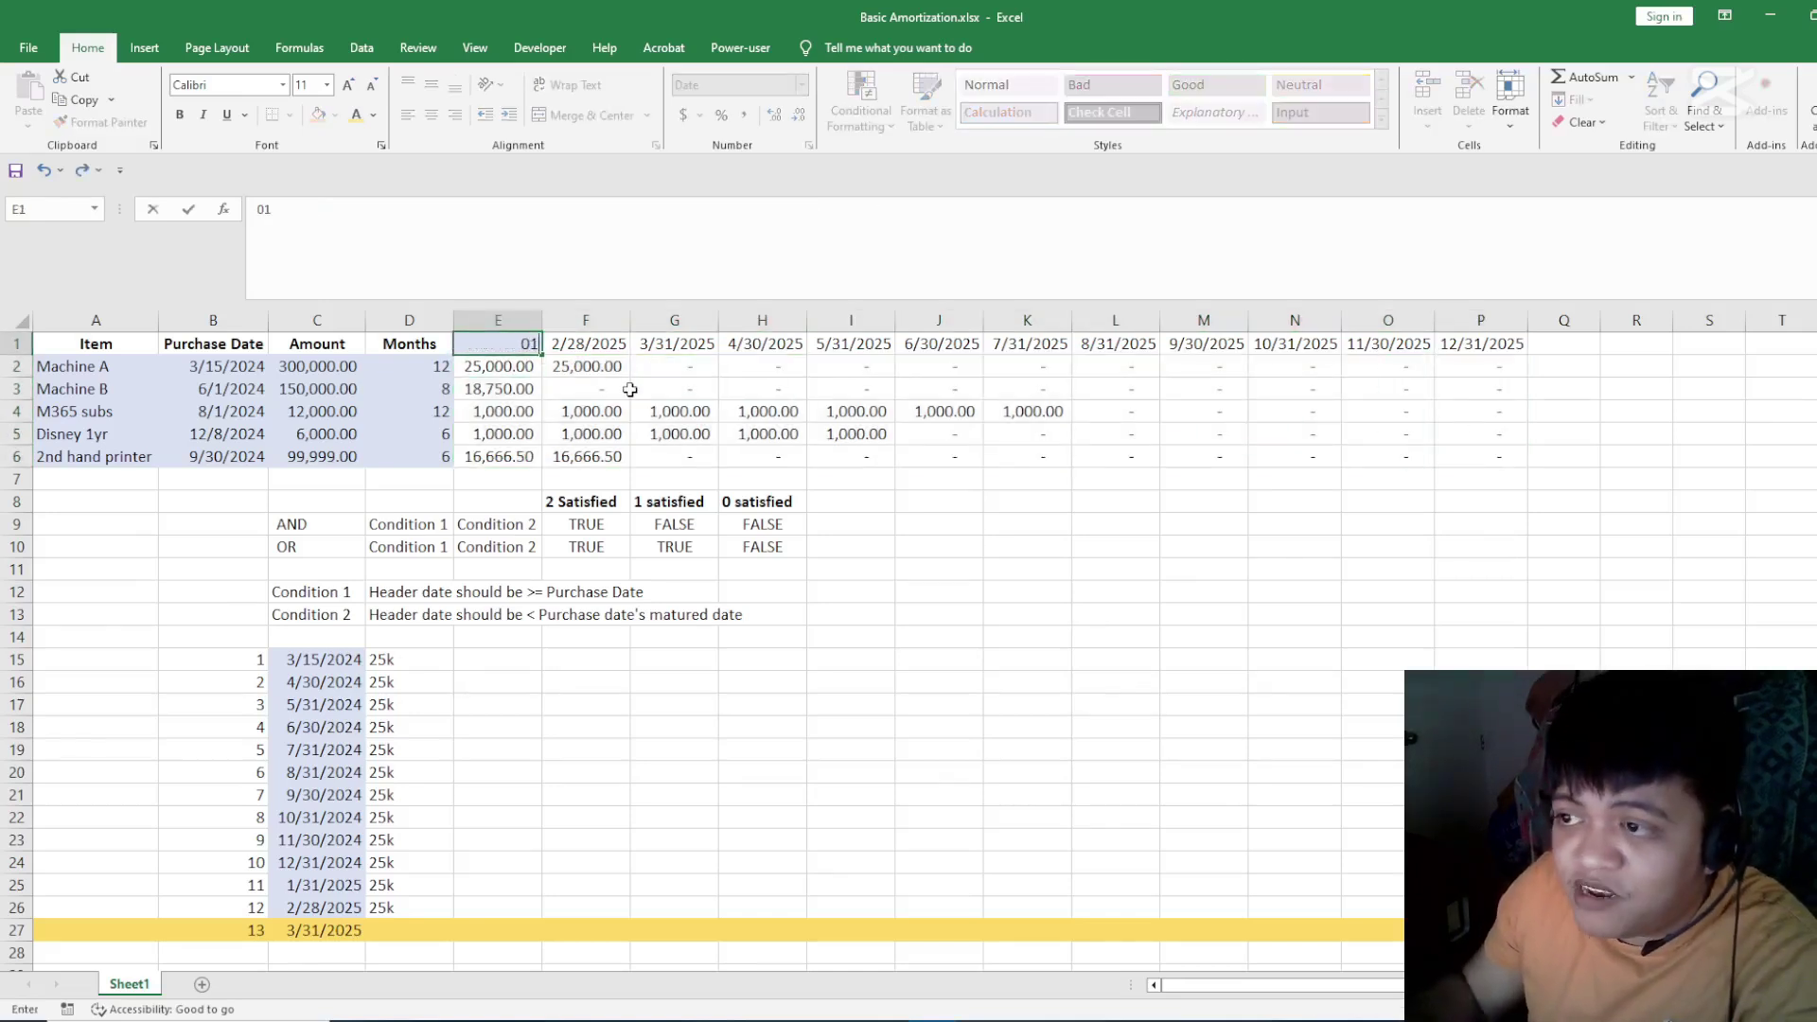
type("/31/2024")
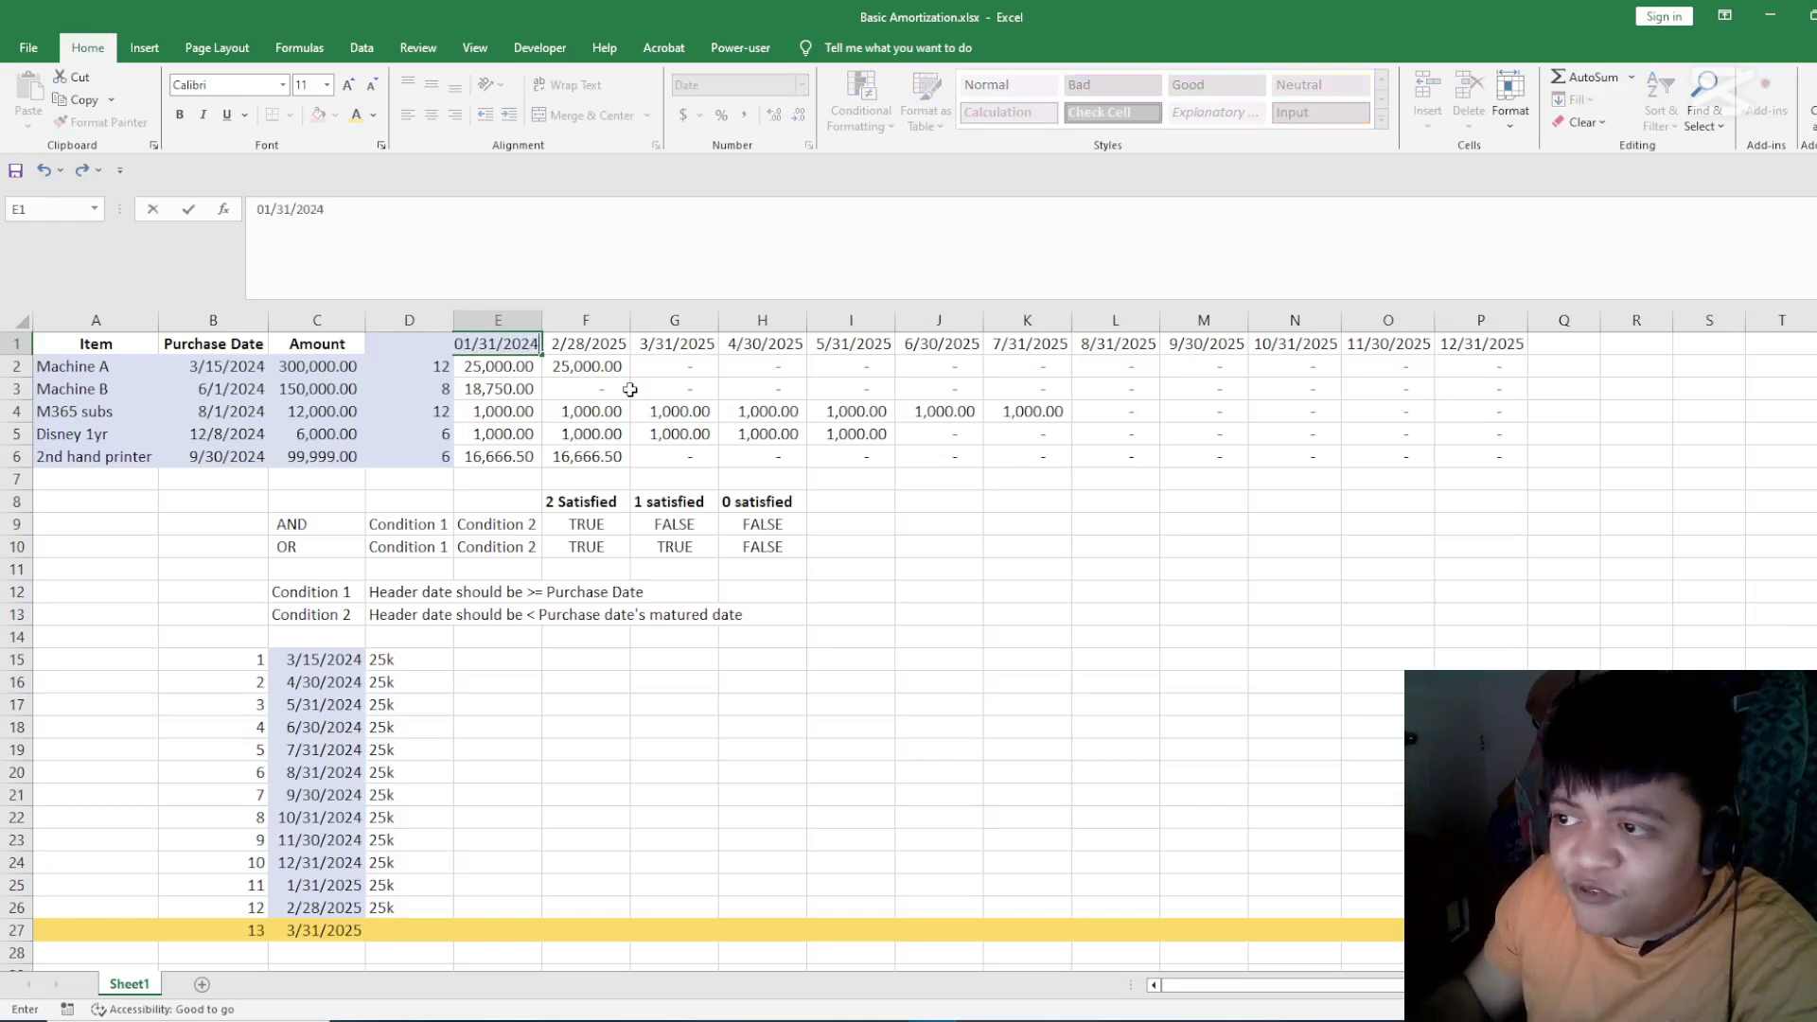
key("Return")
left_click_drag(668, 368, 1473, 461)
left_click(1204, 546)
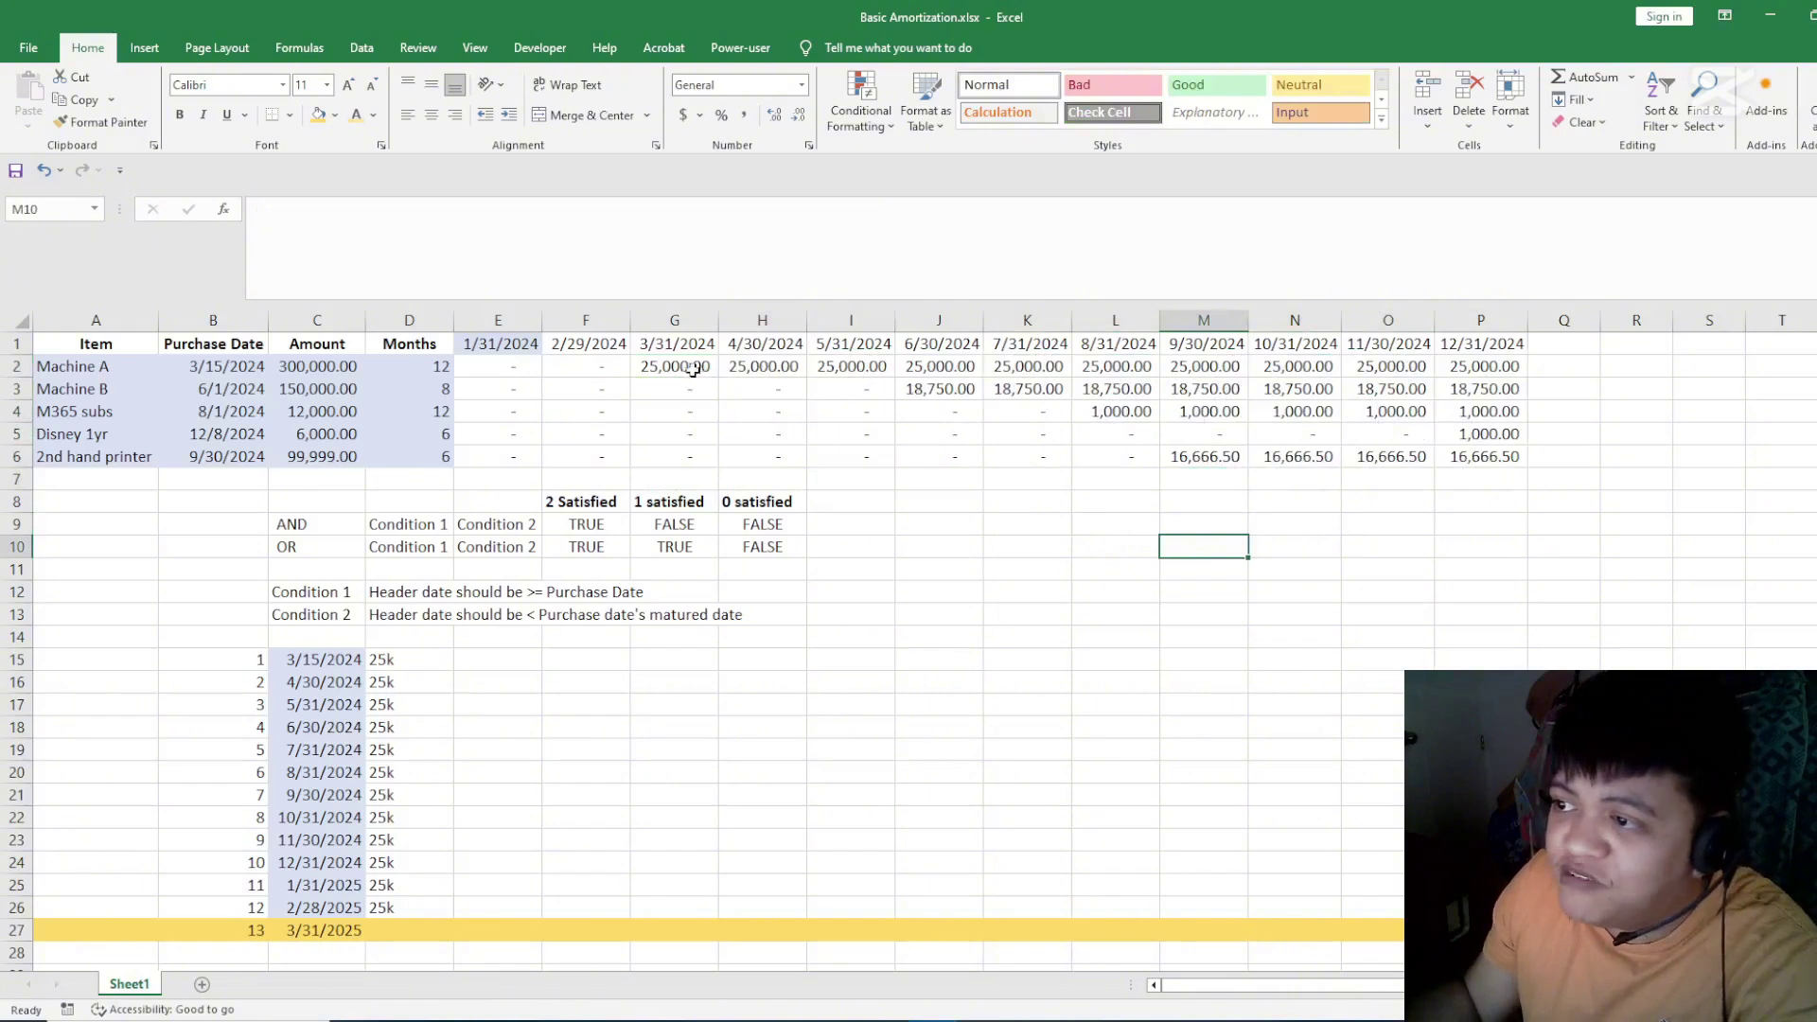
left_click_drag(692, 369, 1476, 367)
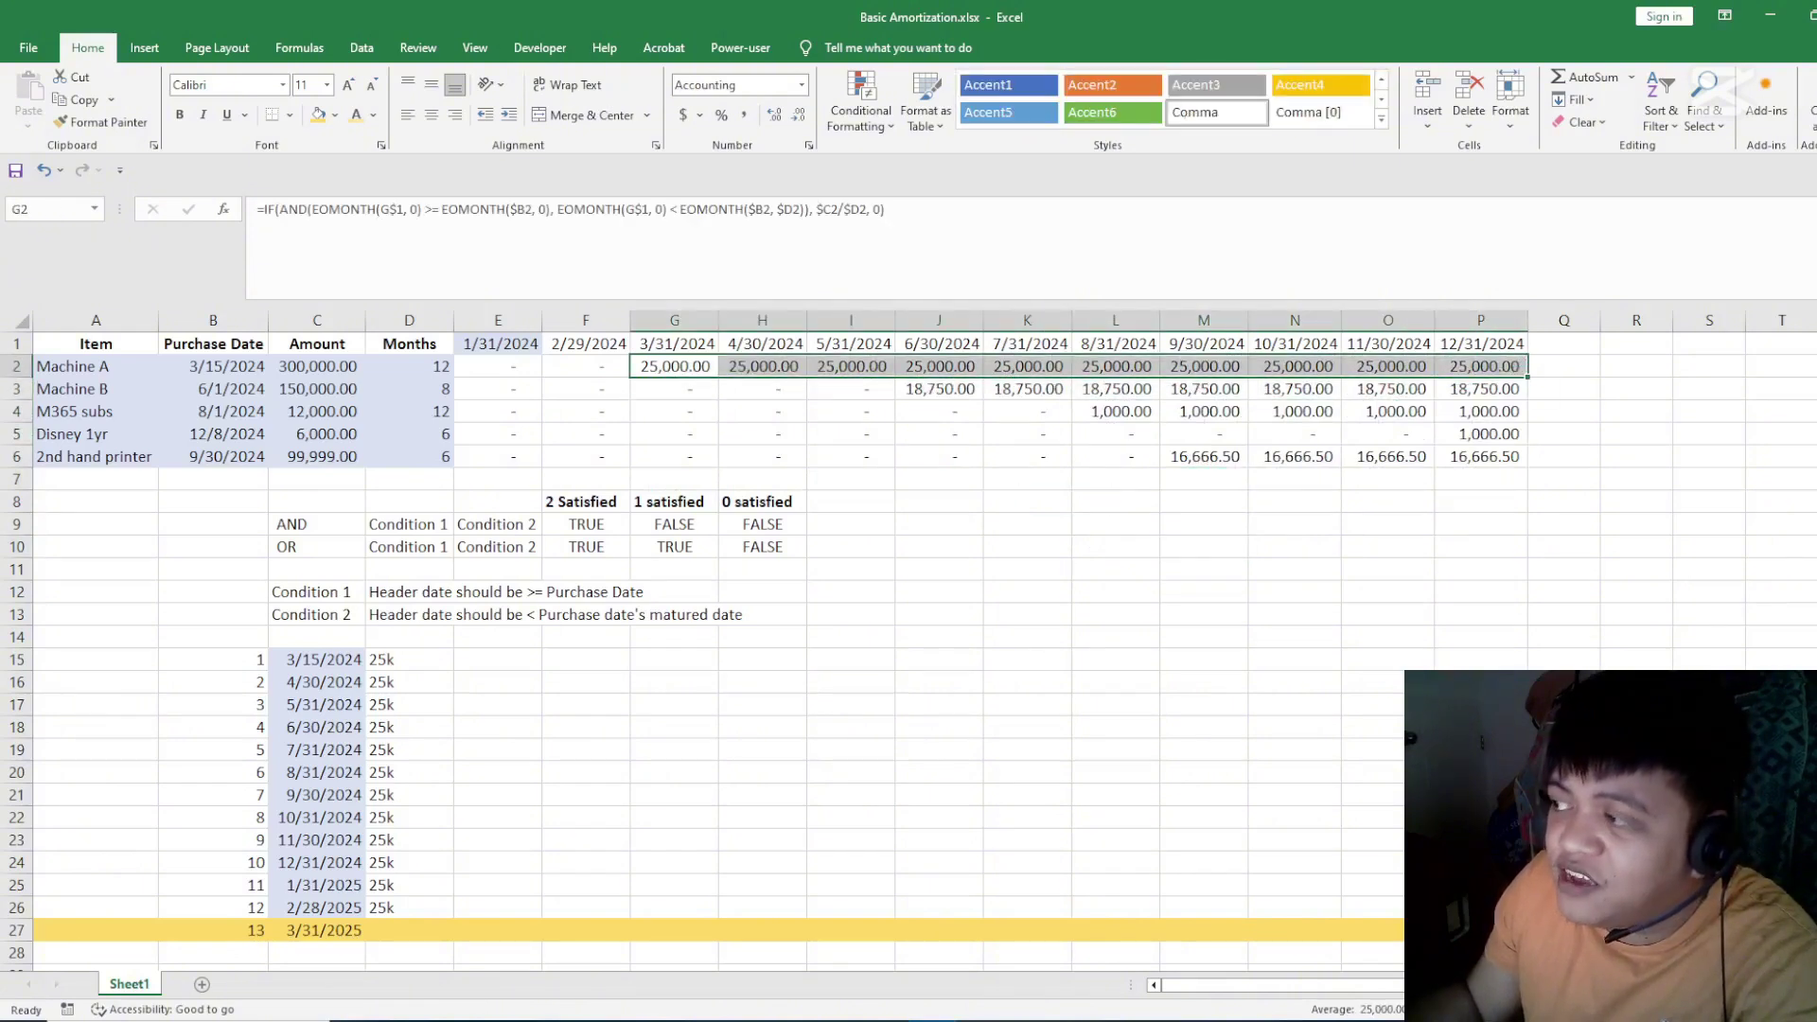
- Set the first header date in E1 back to 01/31/2025
left_click(500, 348)
type("01/31/2025")
key("Return")
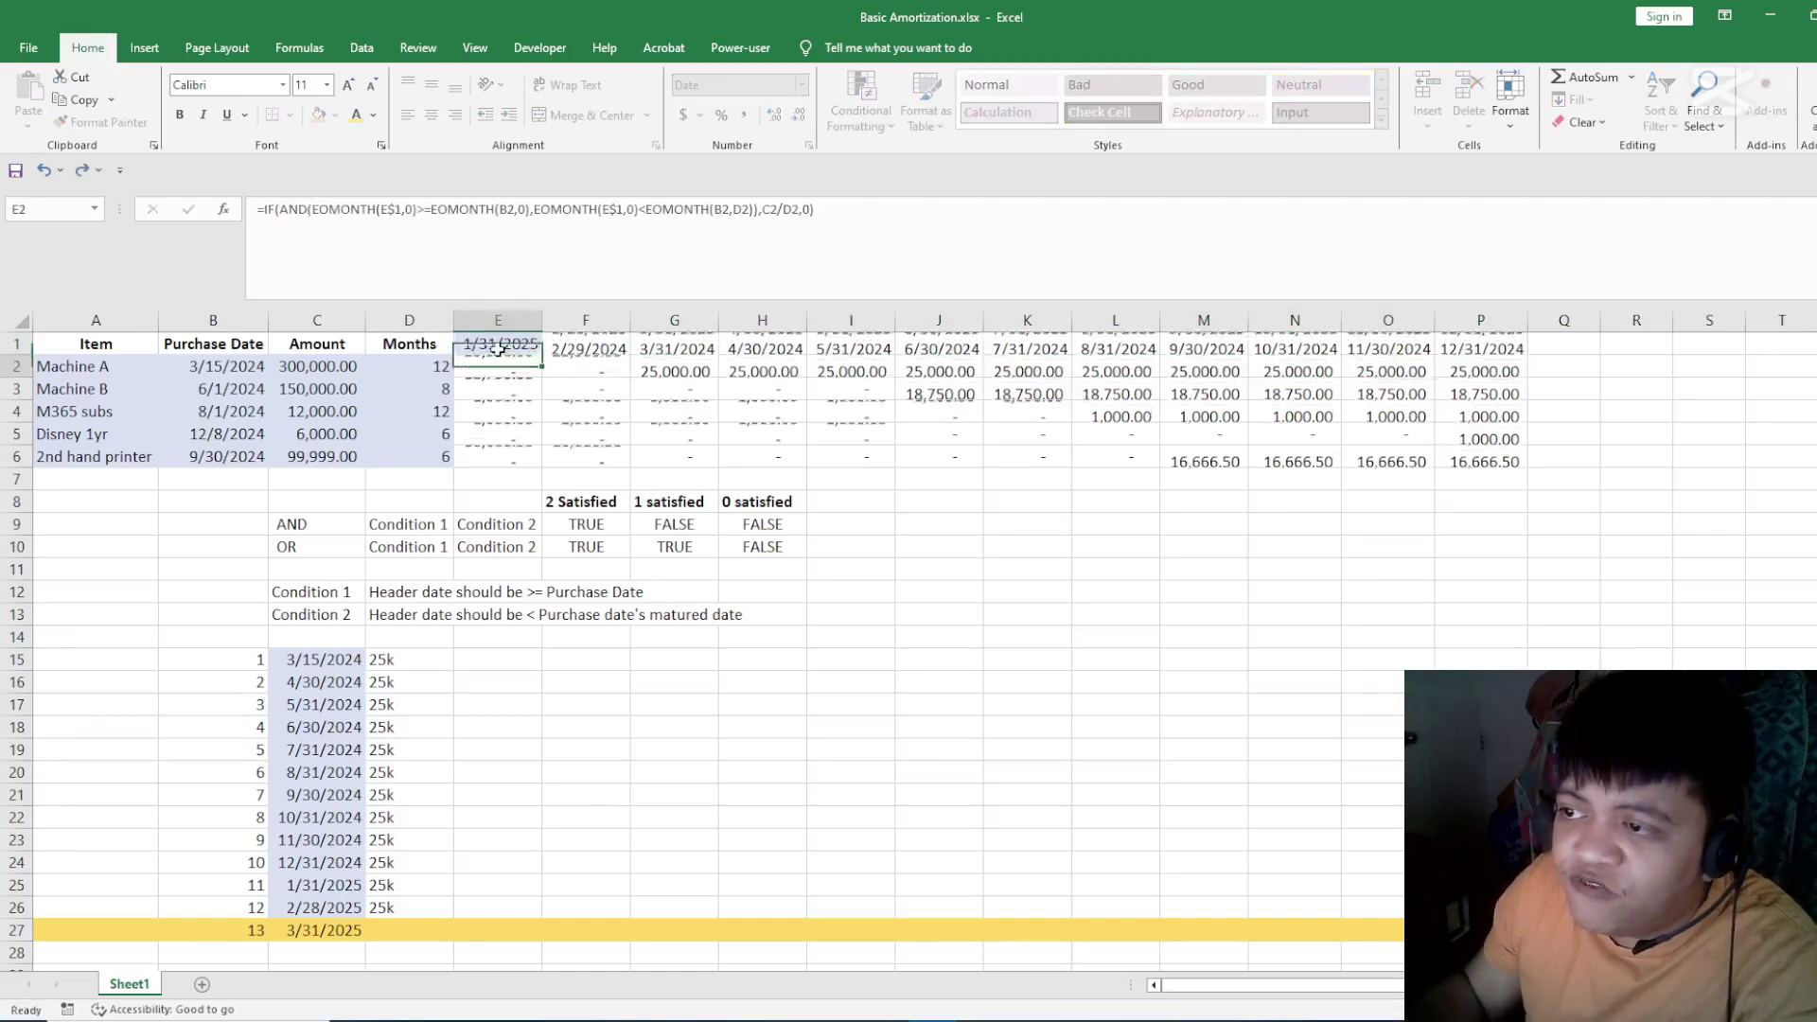
- Check Machine A's months in D2 and the amortization formula in E2
left_click(429, 370)
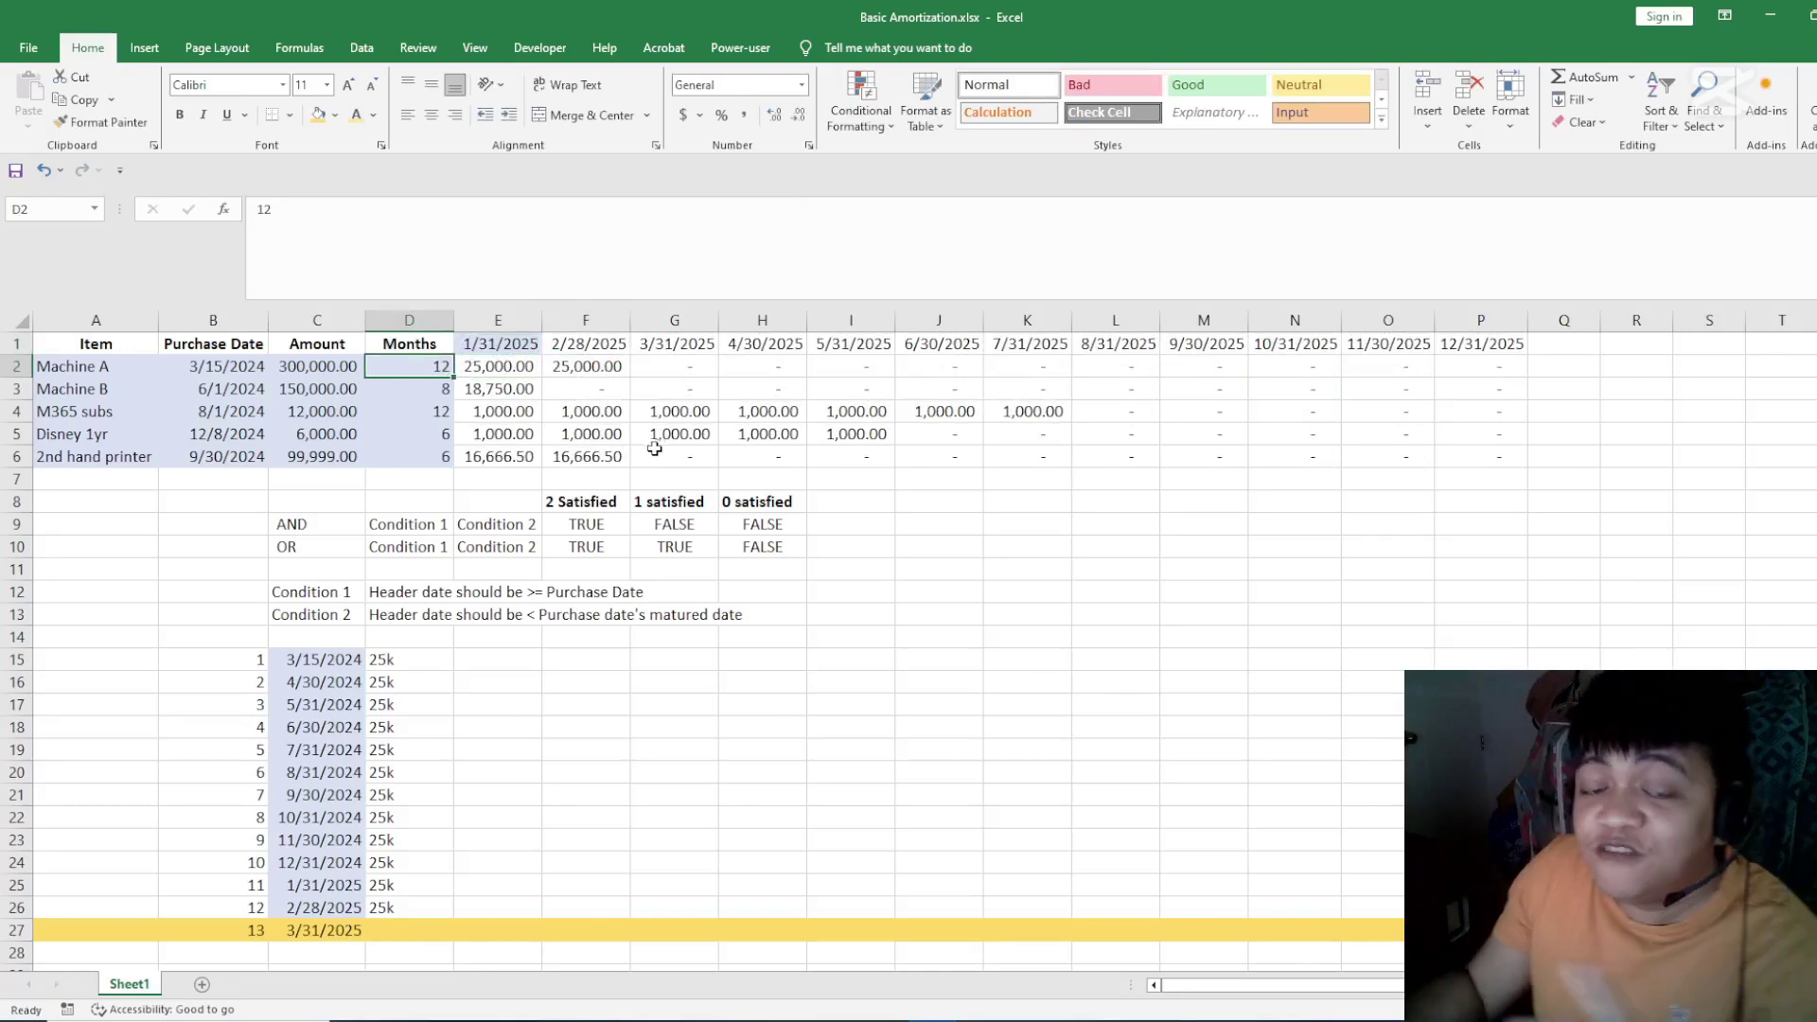
left_click(500, 367)
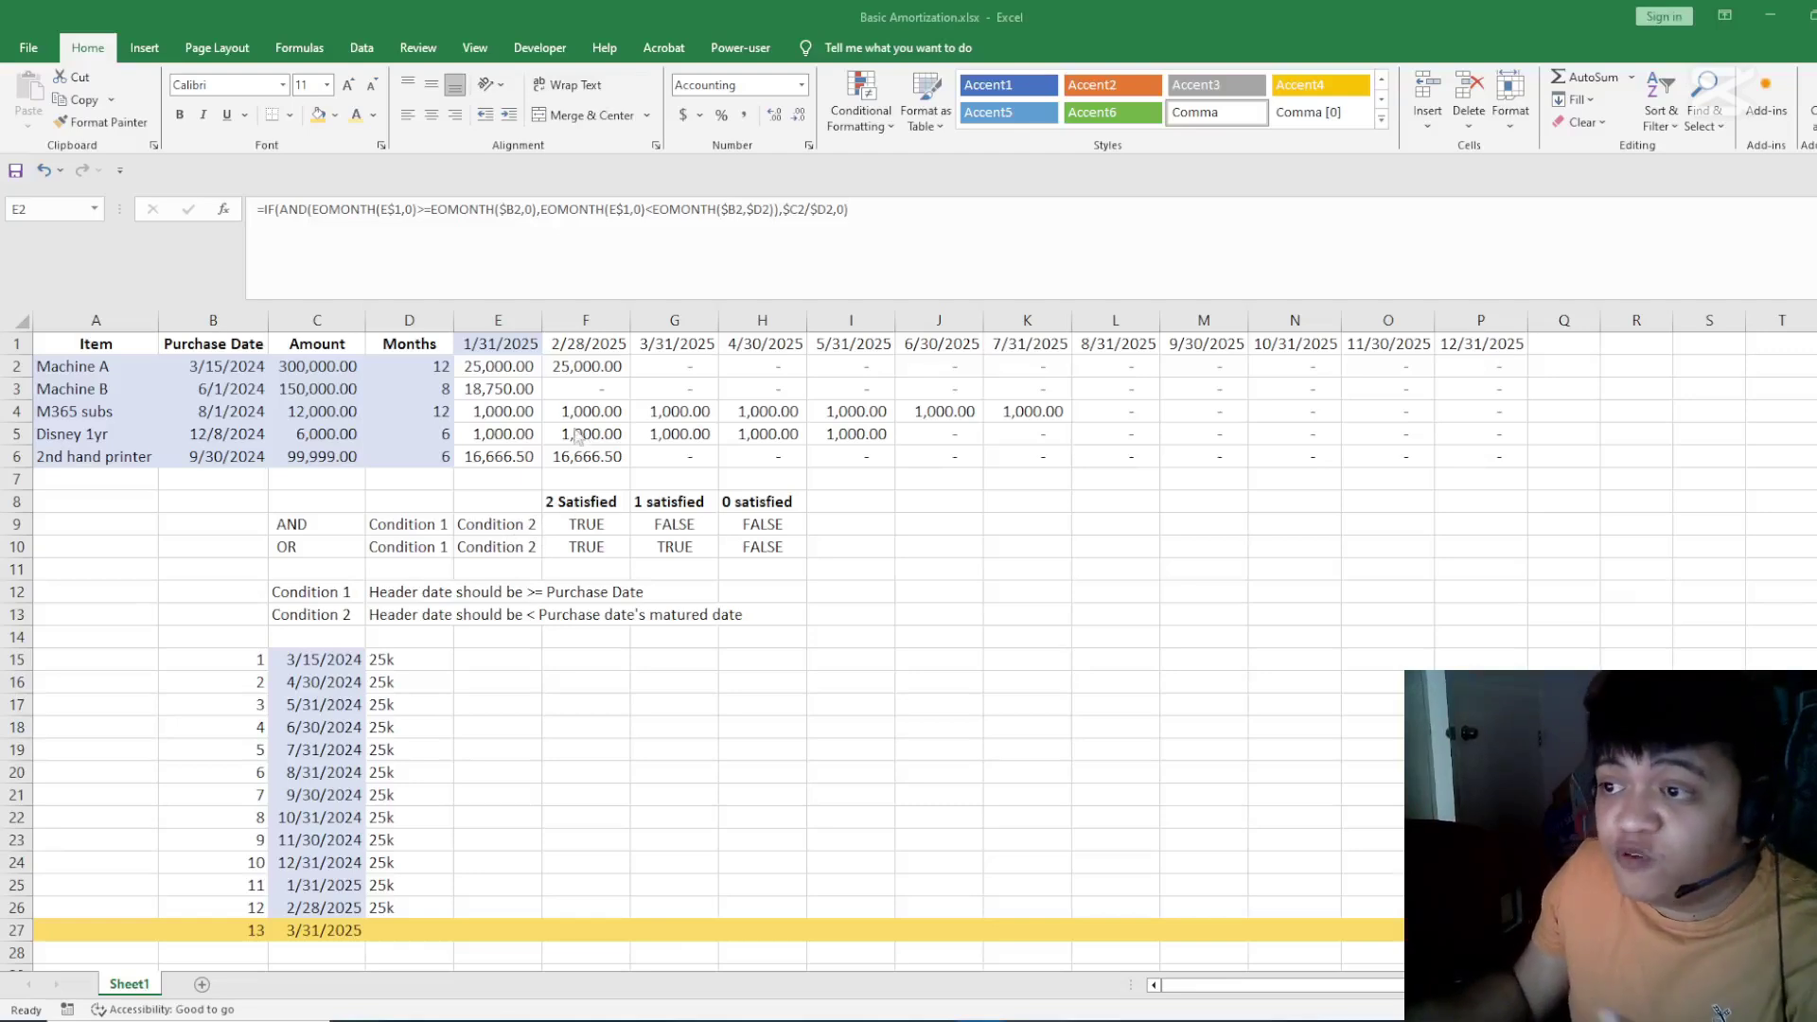
left_click(510, 367)
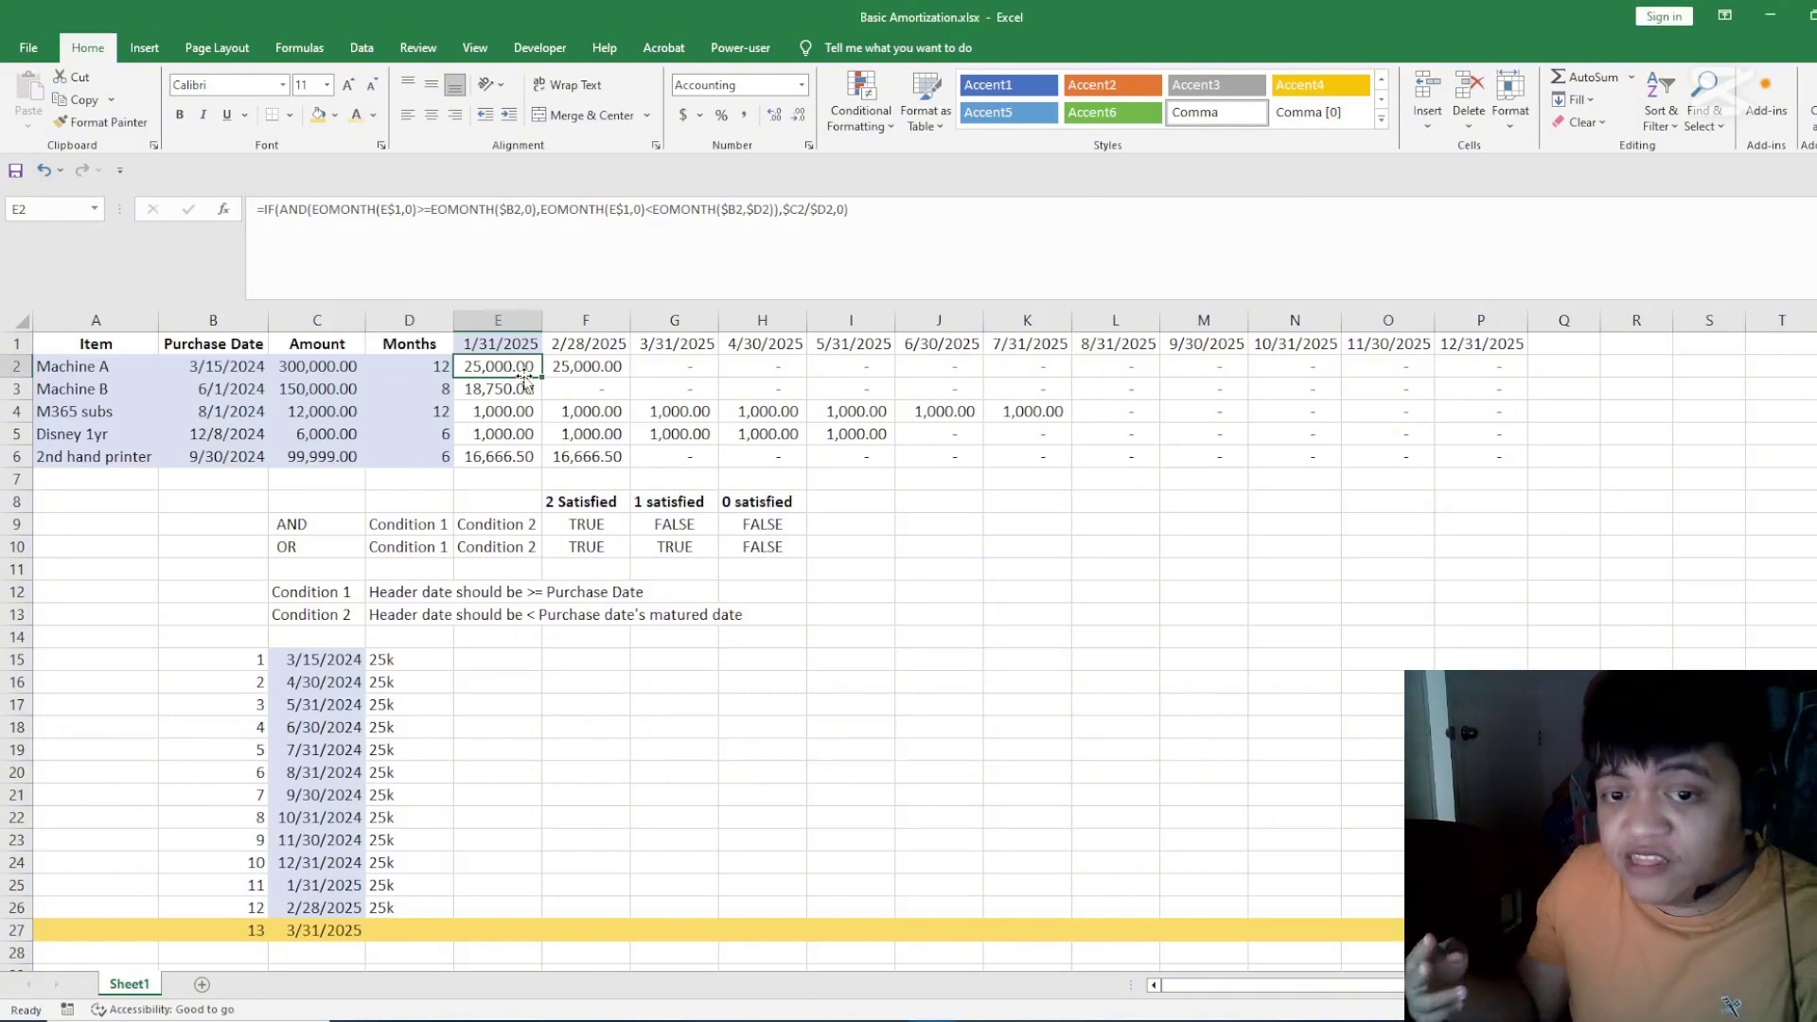
- Write the formula outline IF, And, Calculation across J10:L10
left_click(906, 549)
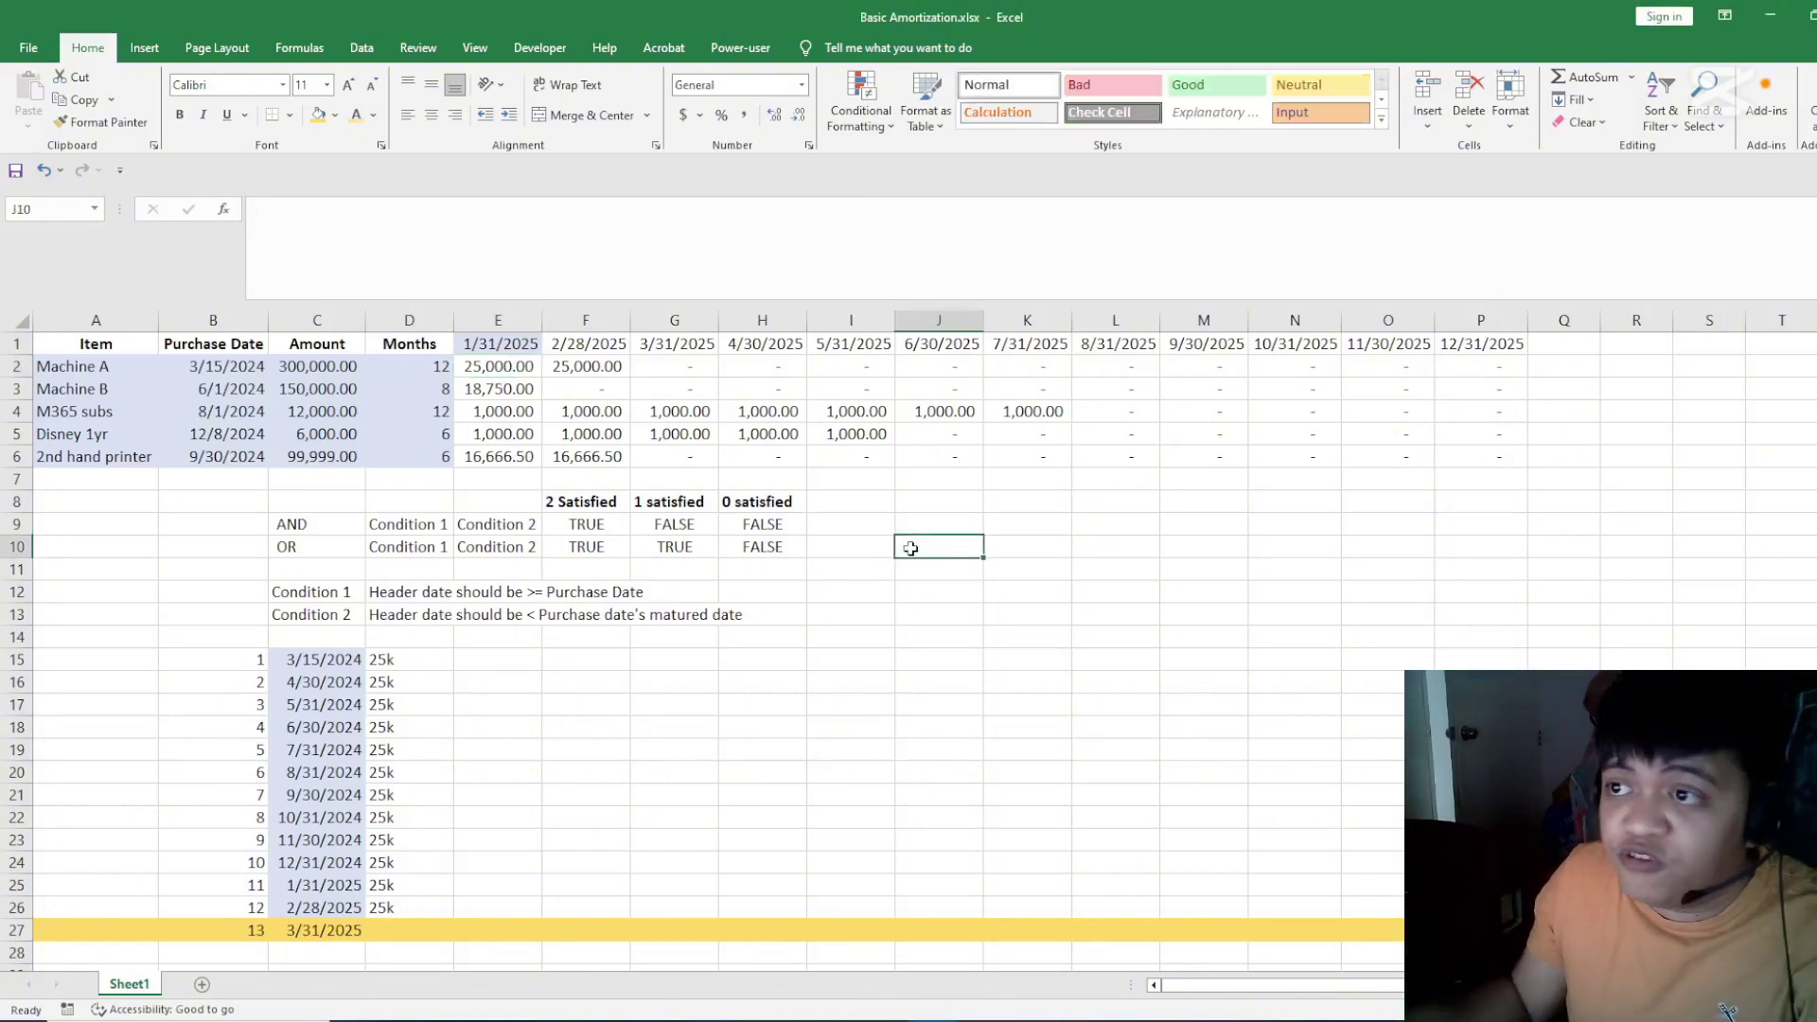
type("I")
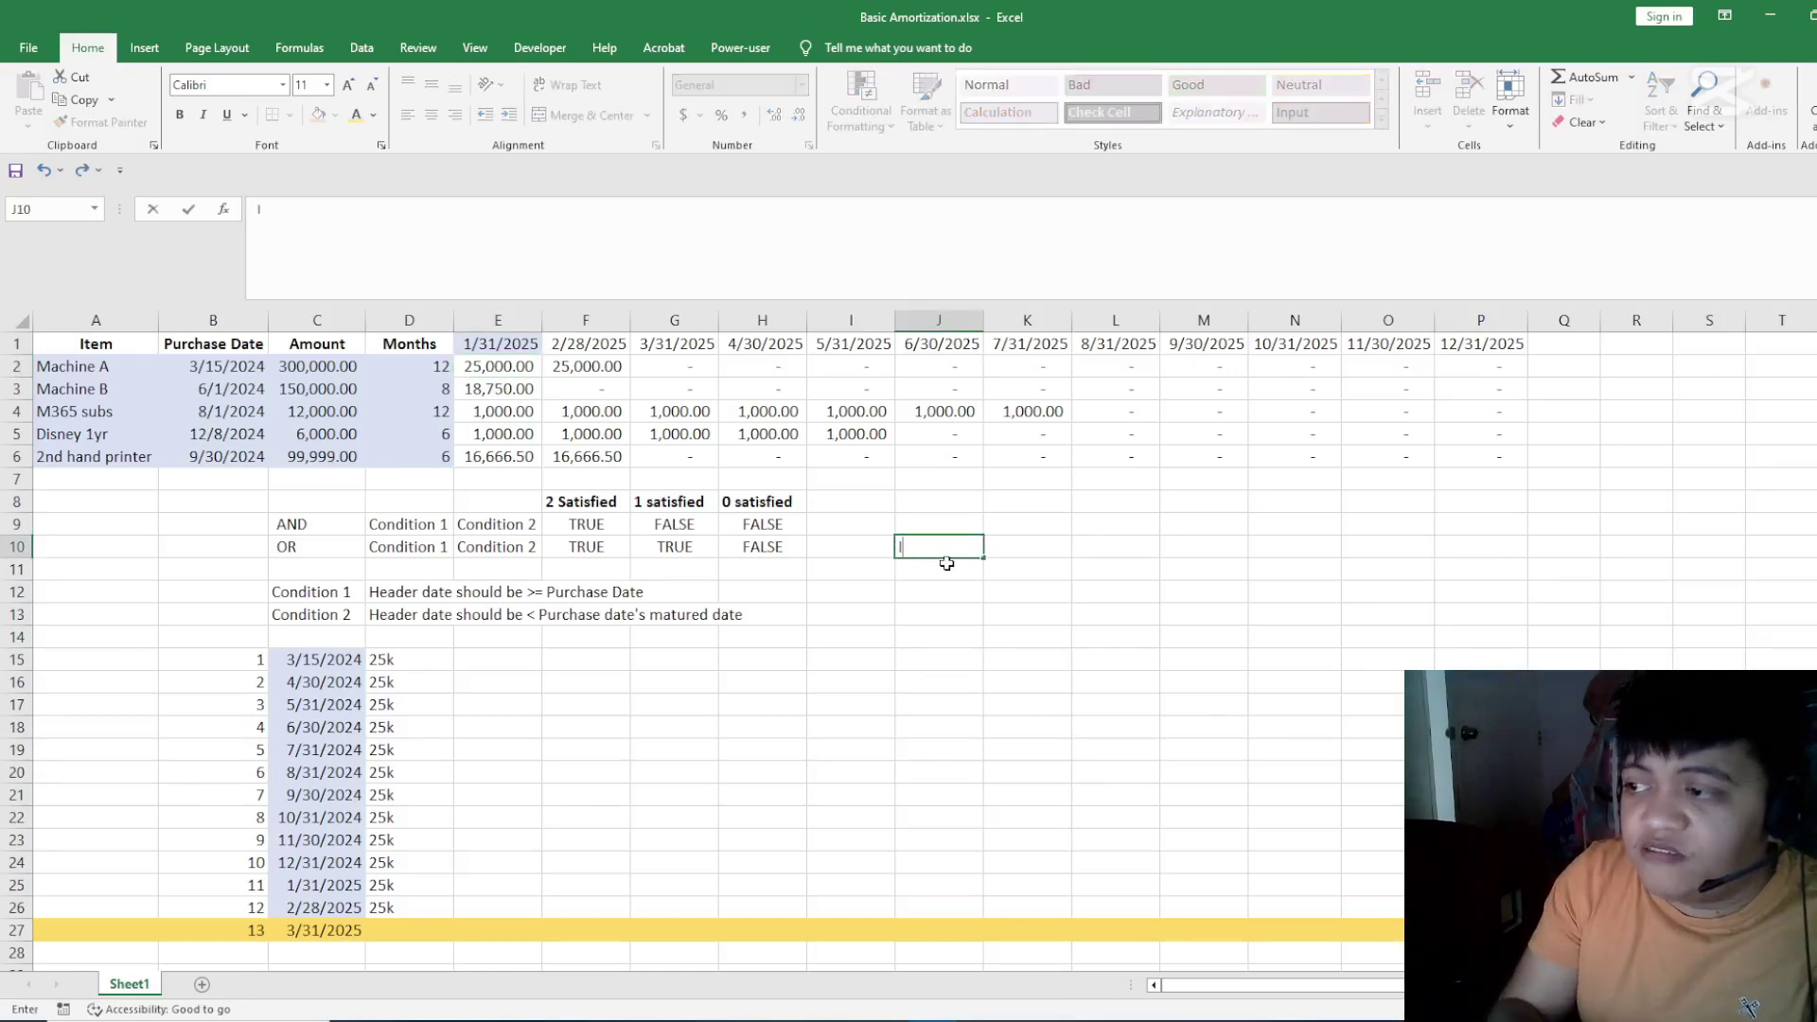
type("F")
key("Tab")
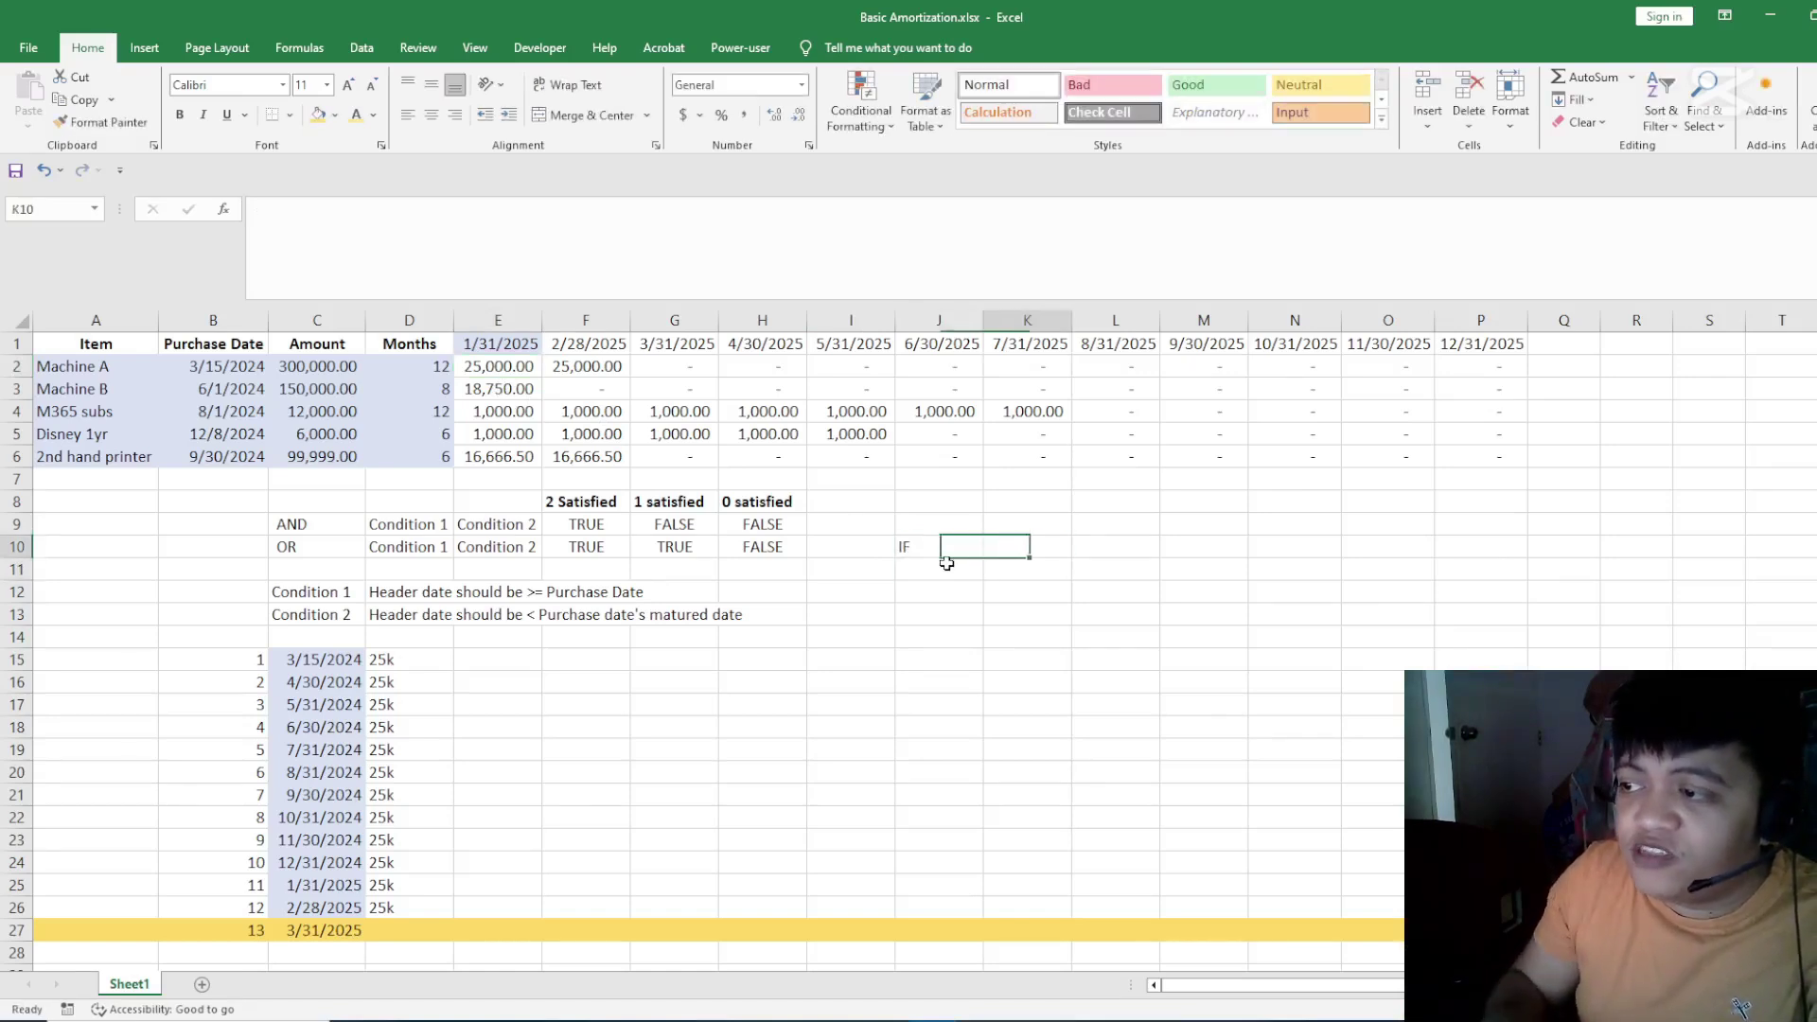
type("And")
key("Tab")
type("Calculation")
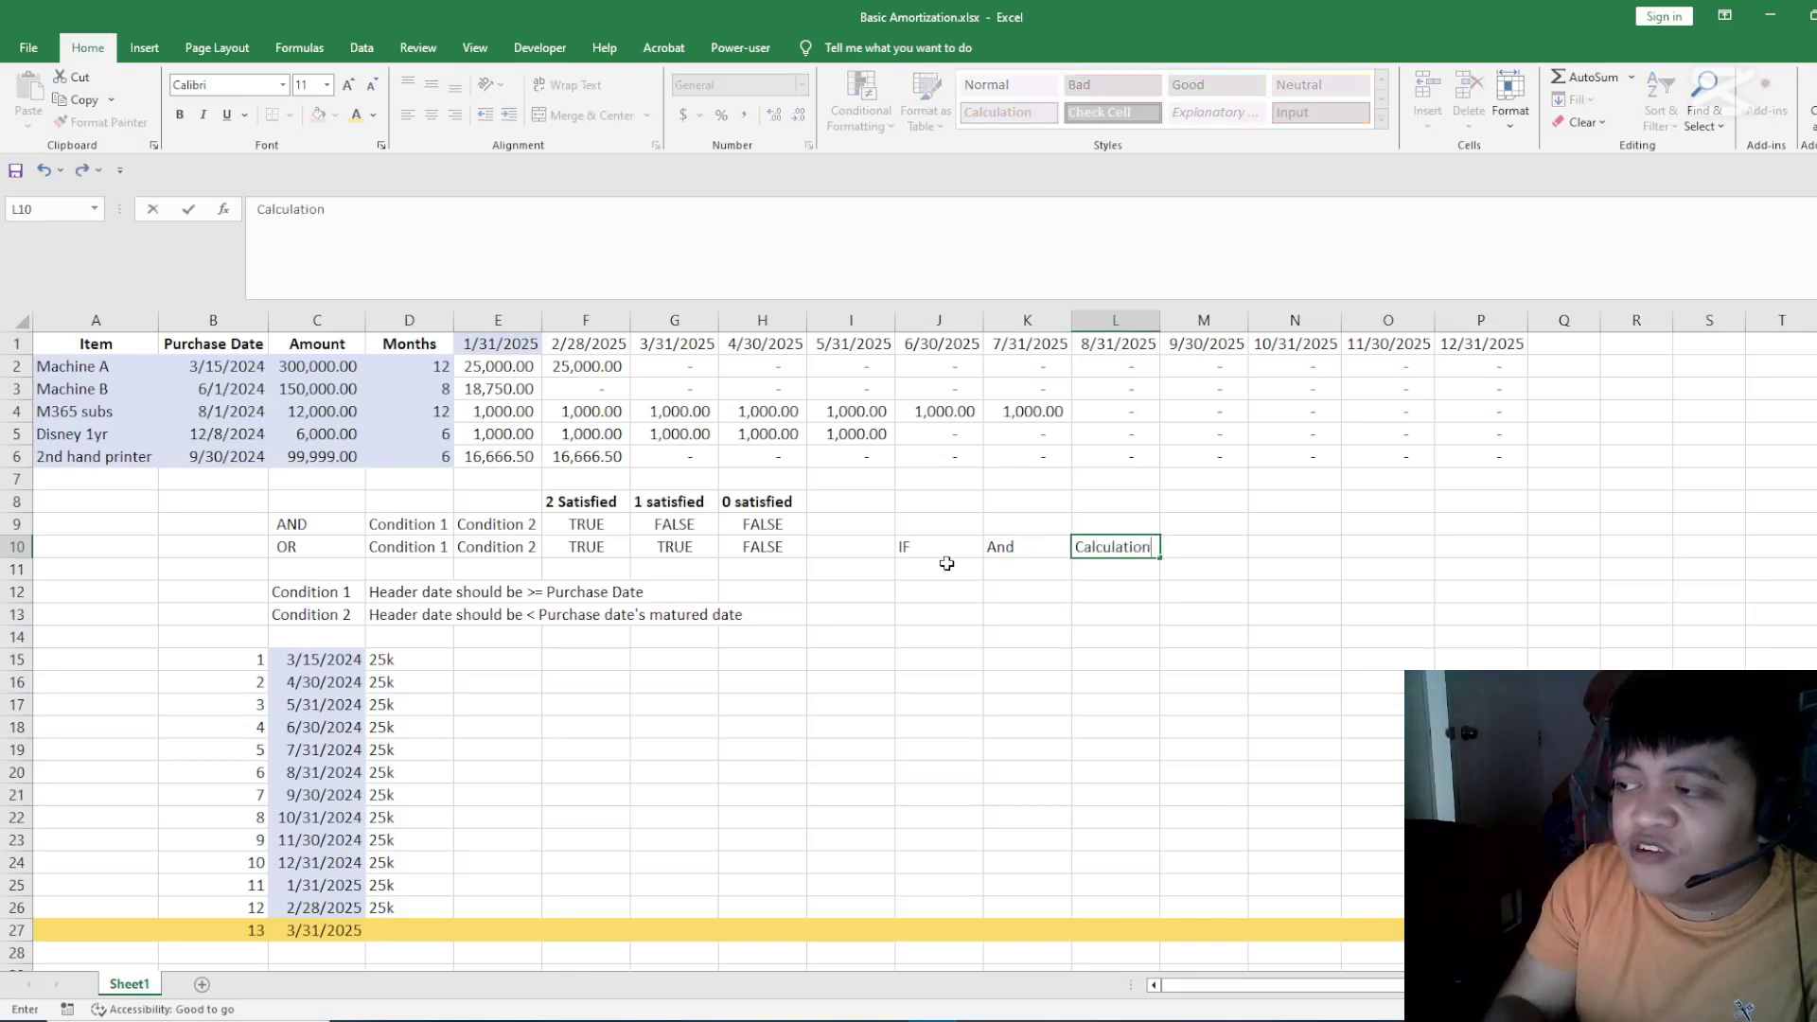
key("Return")
left_click(945, 566)
left_click(998, 569)
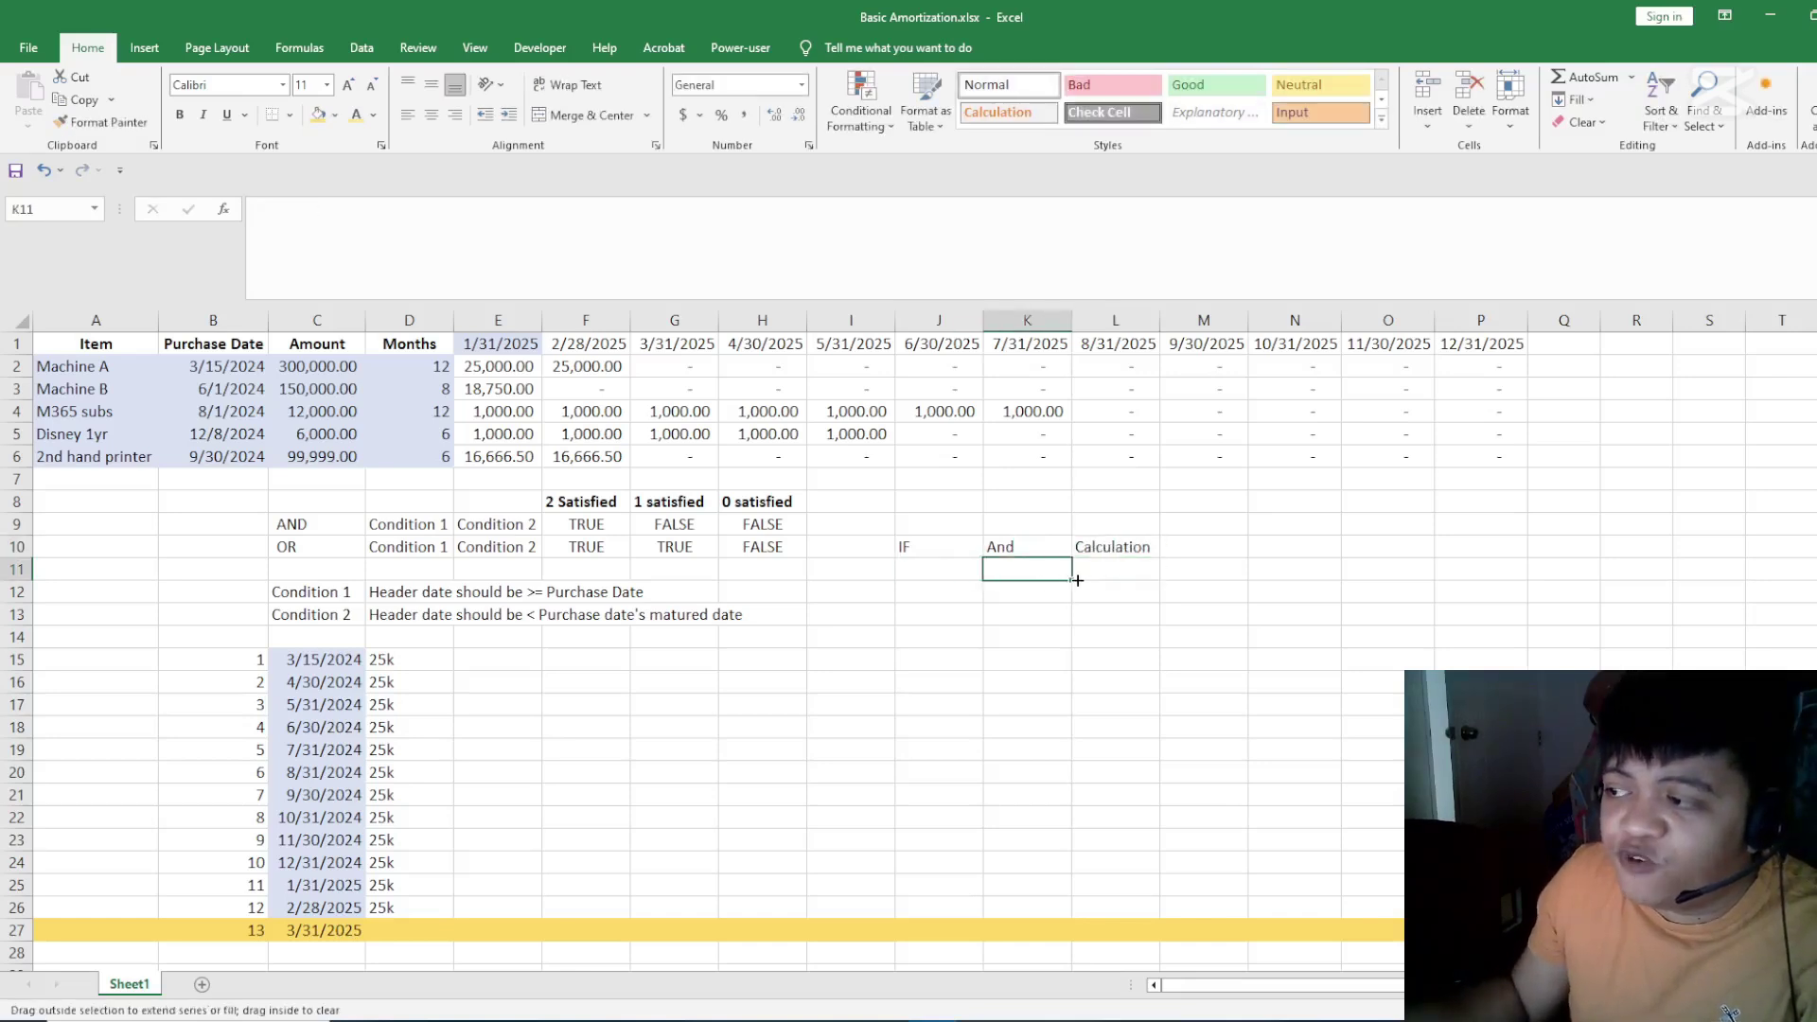
left_click(1107, 573)
left_click(1223, 574)
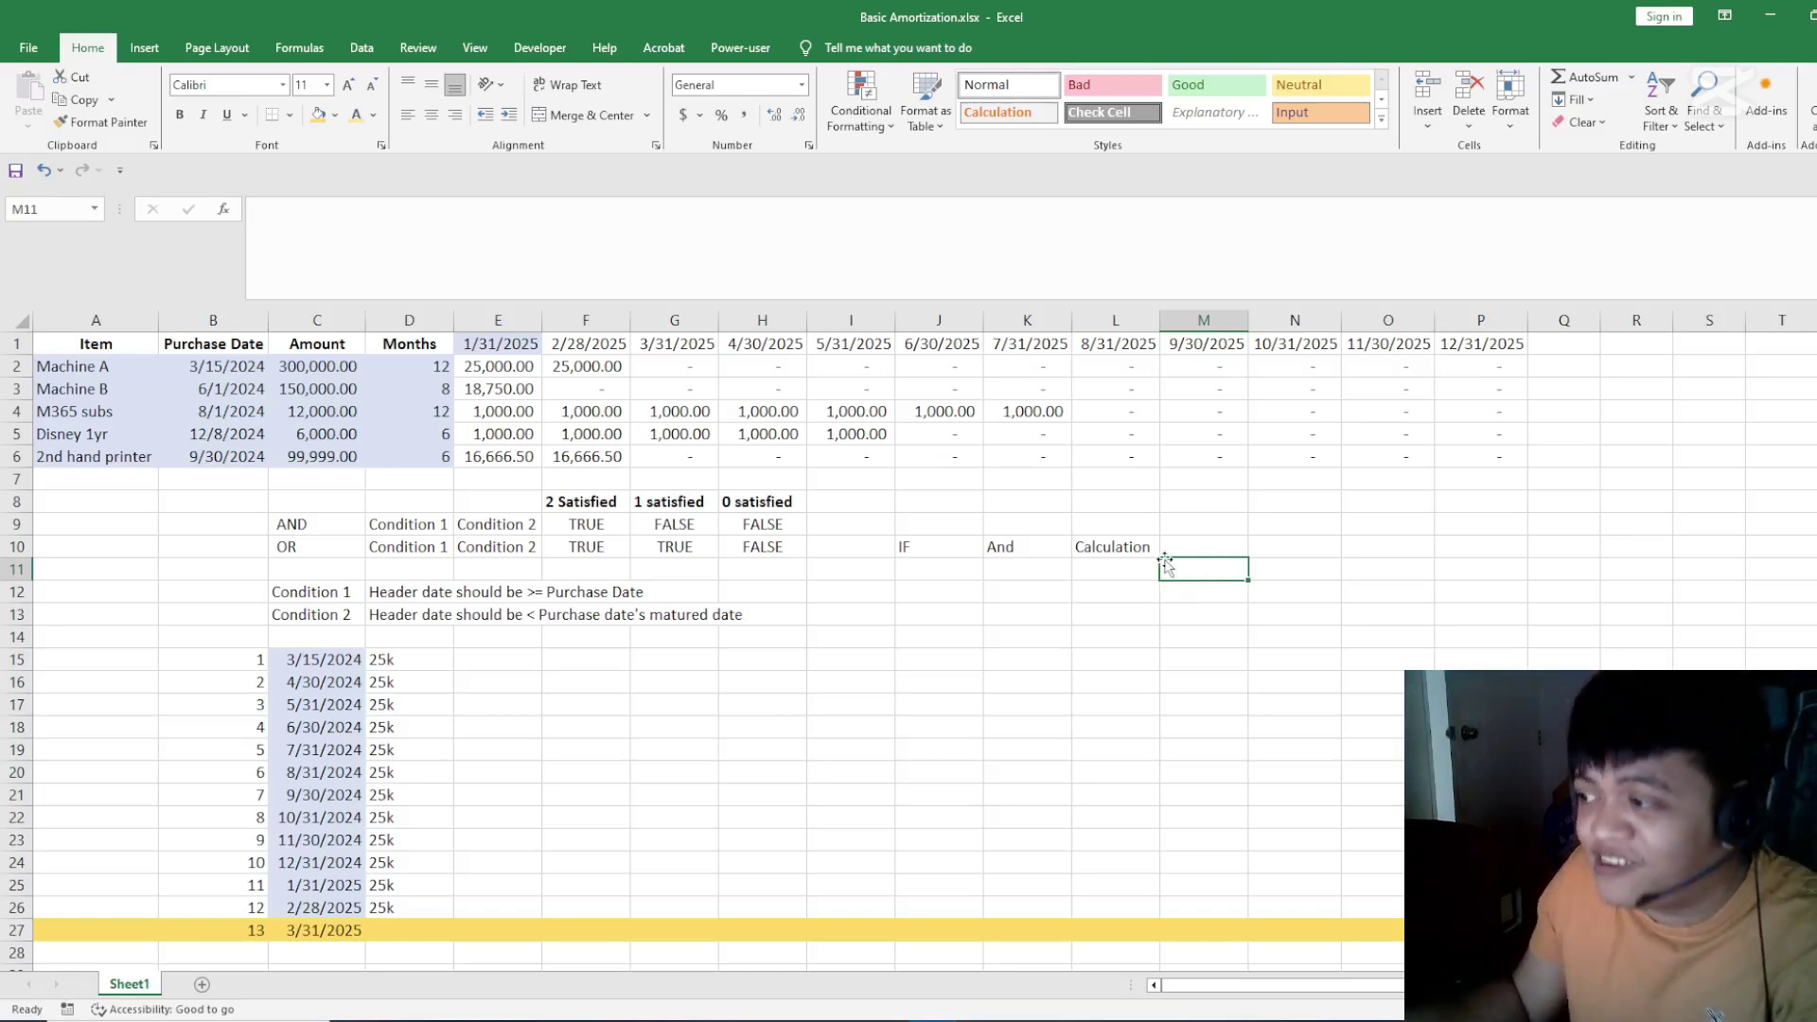
- Clear the outline labels from J9:L11
left_click_drag(909, 522, 1165, 568)
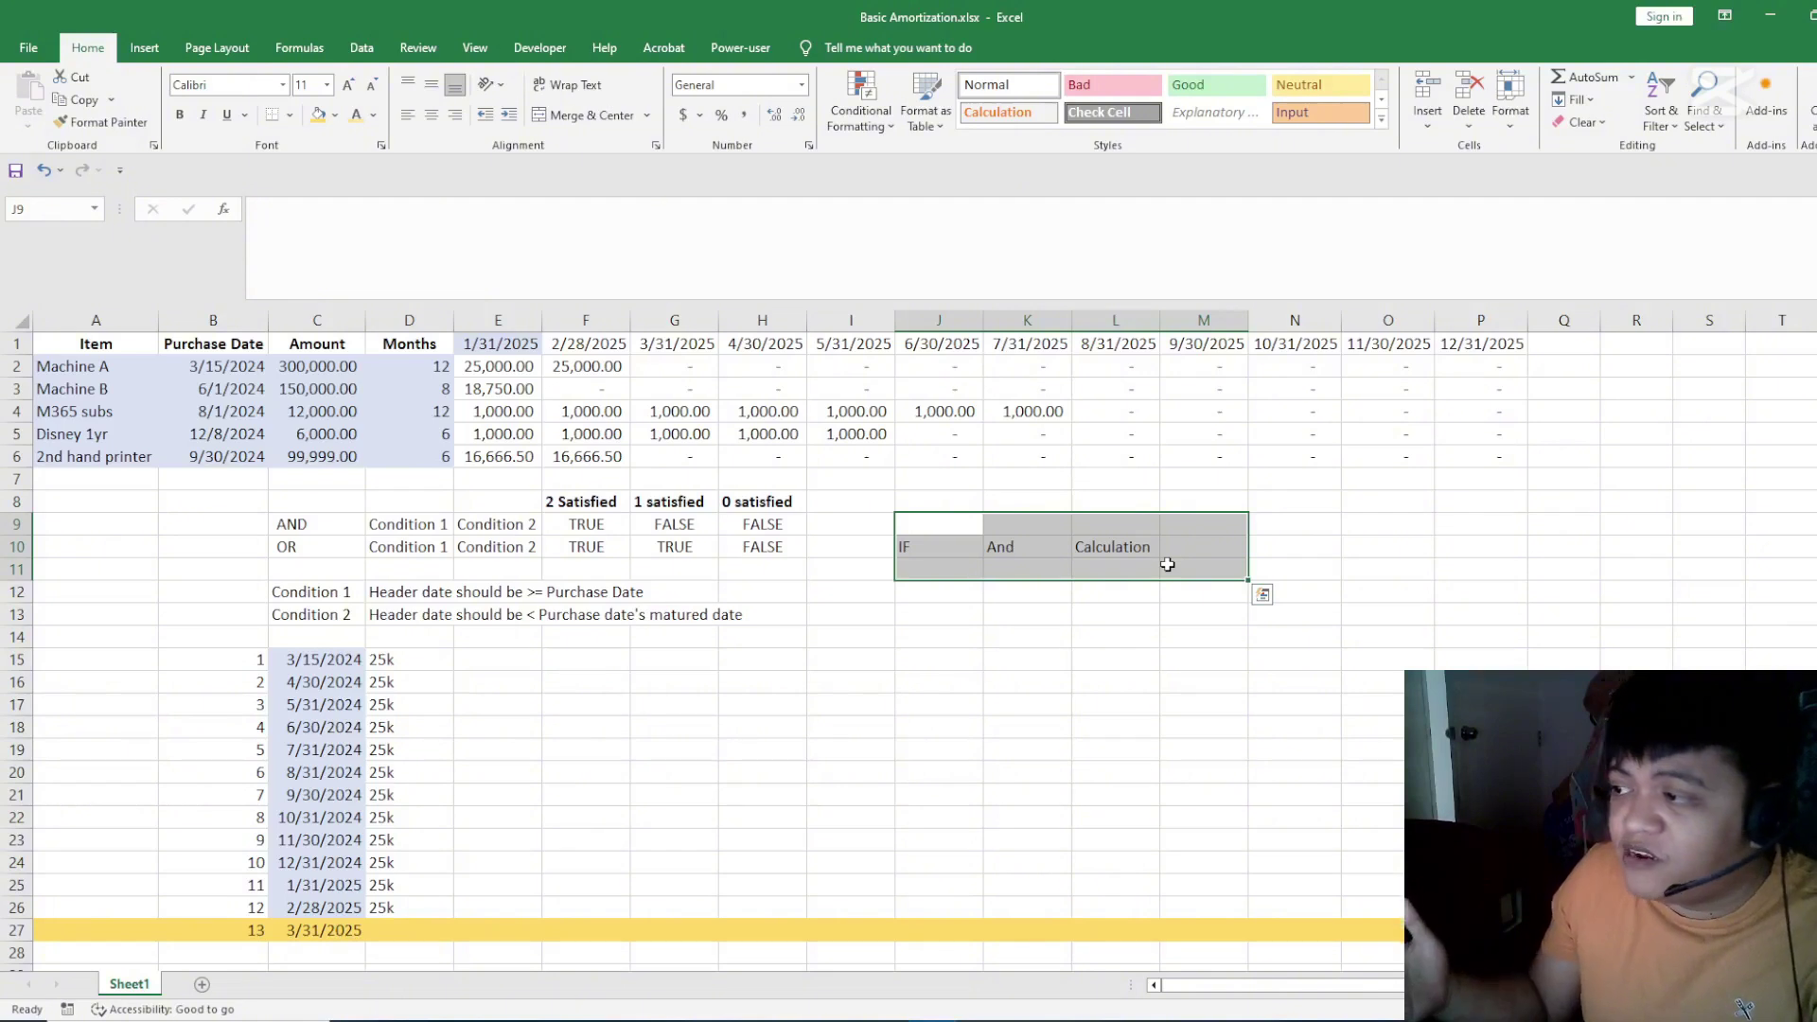
left_click_drag(1167, 565, 1131, 568)
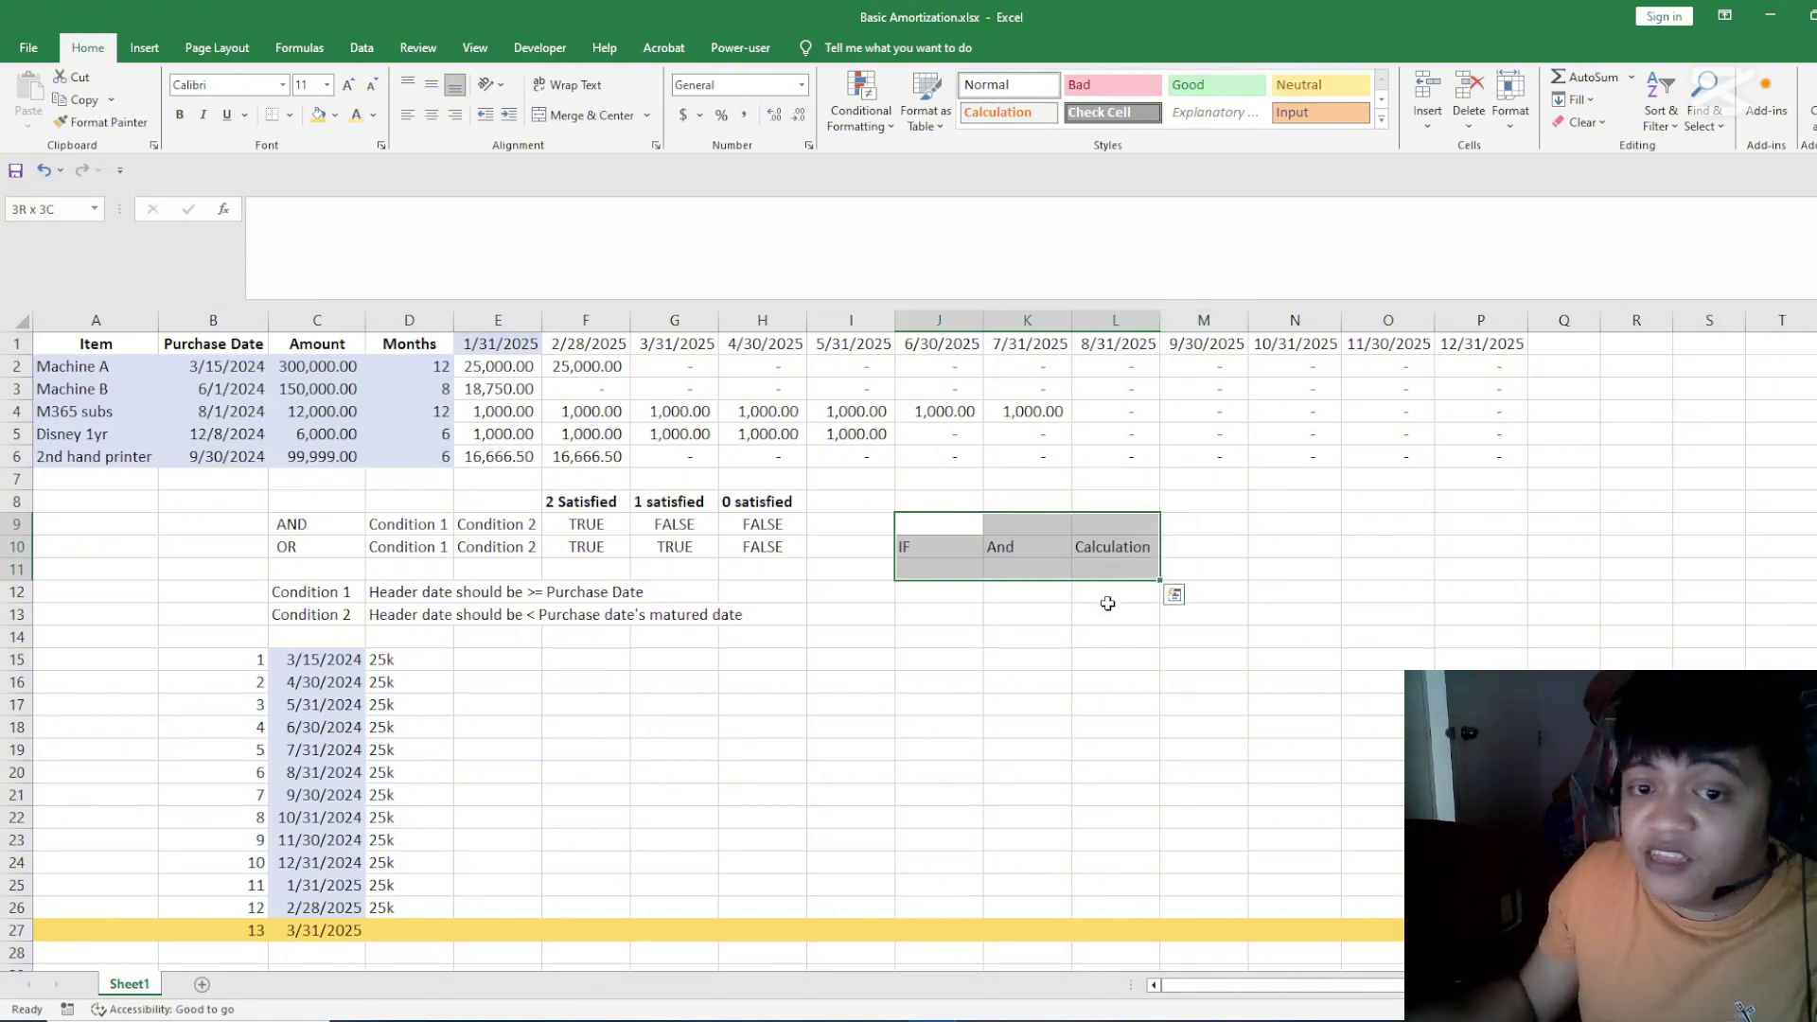
key("Delete")
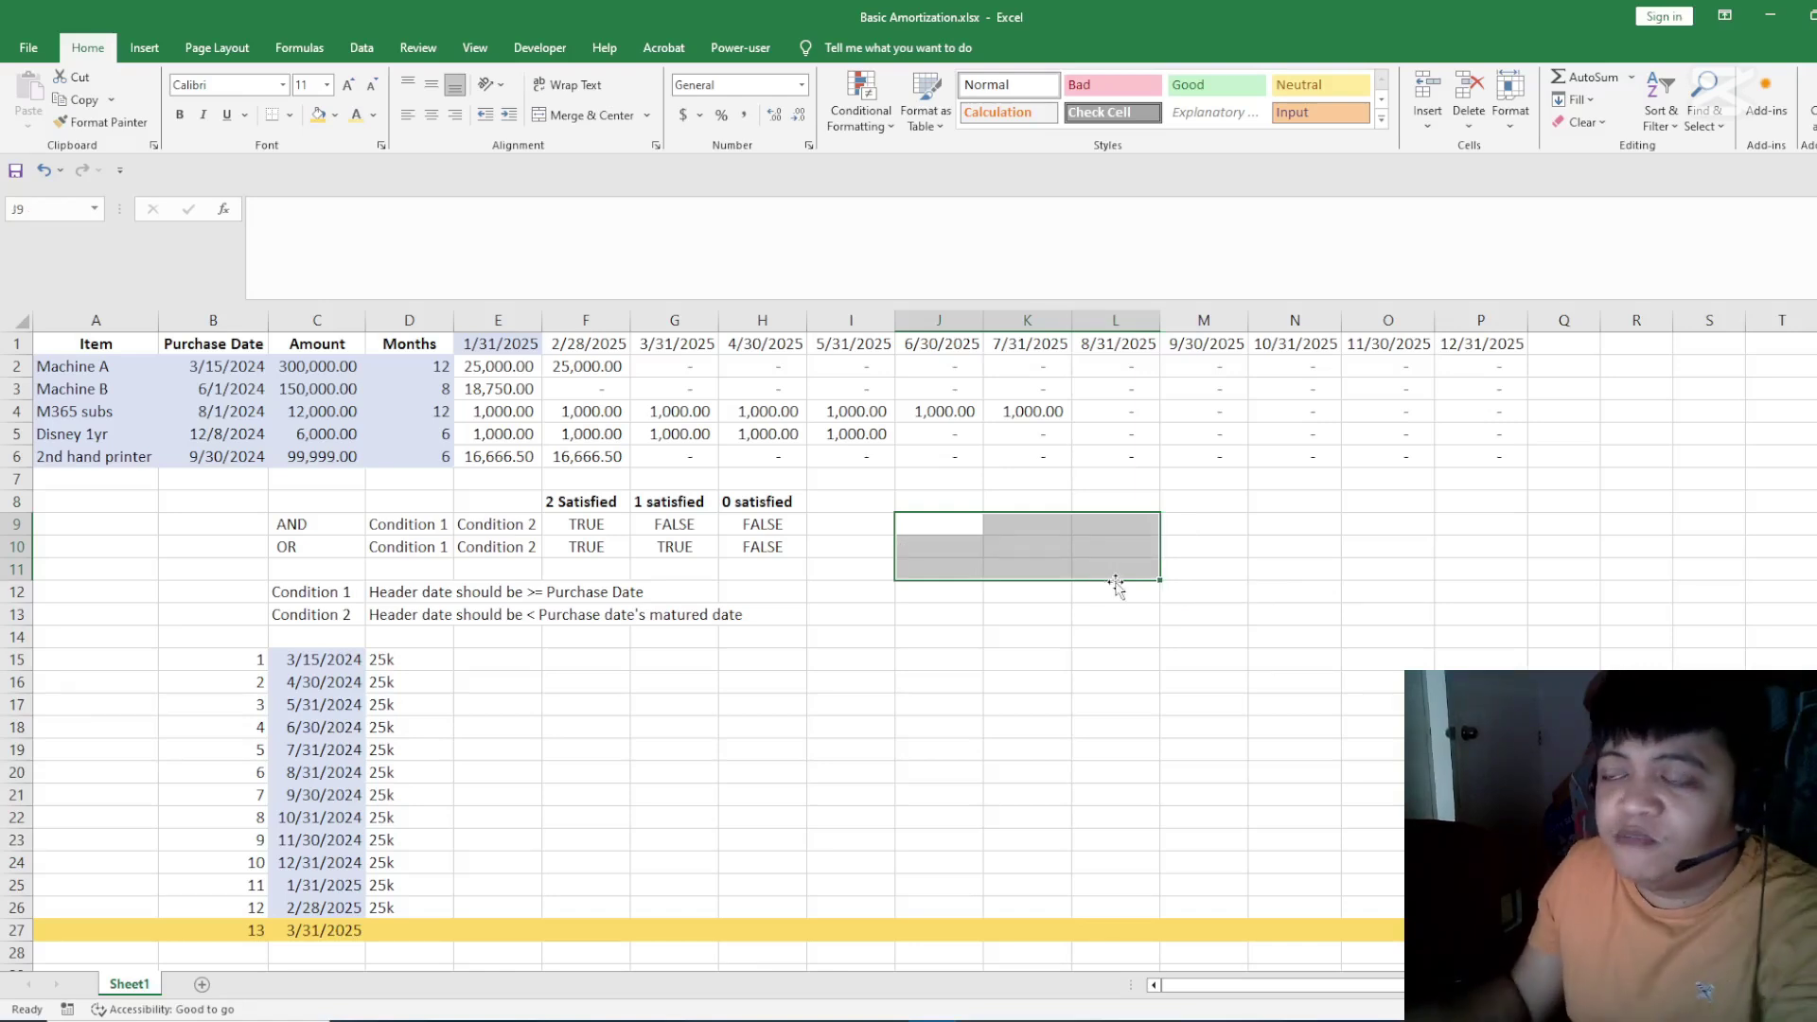
- Examine Machine A's complete IF/AND formula in E2 alongside header date E1 and the February formula in F2
left_click(530, 348)
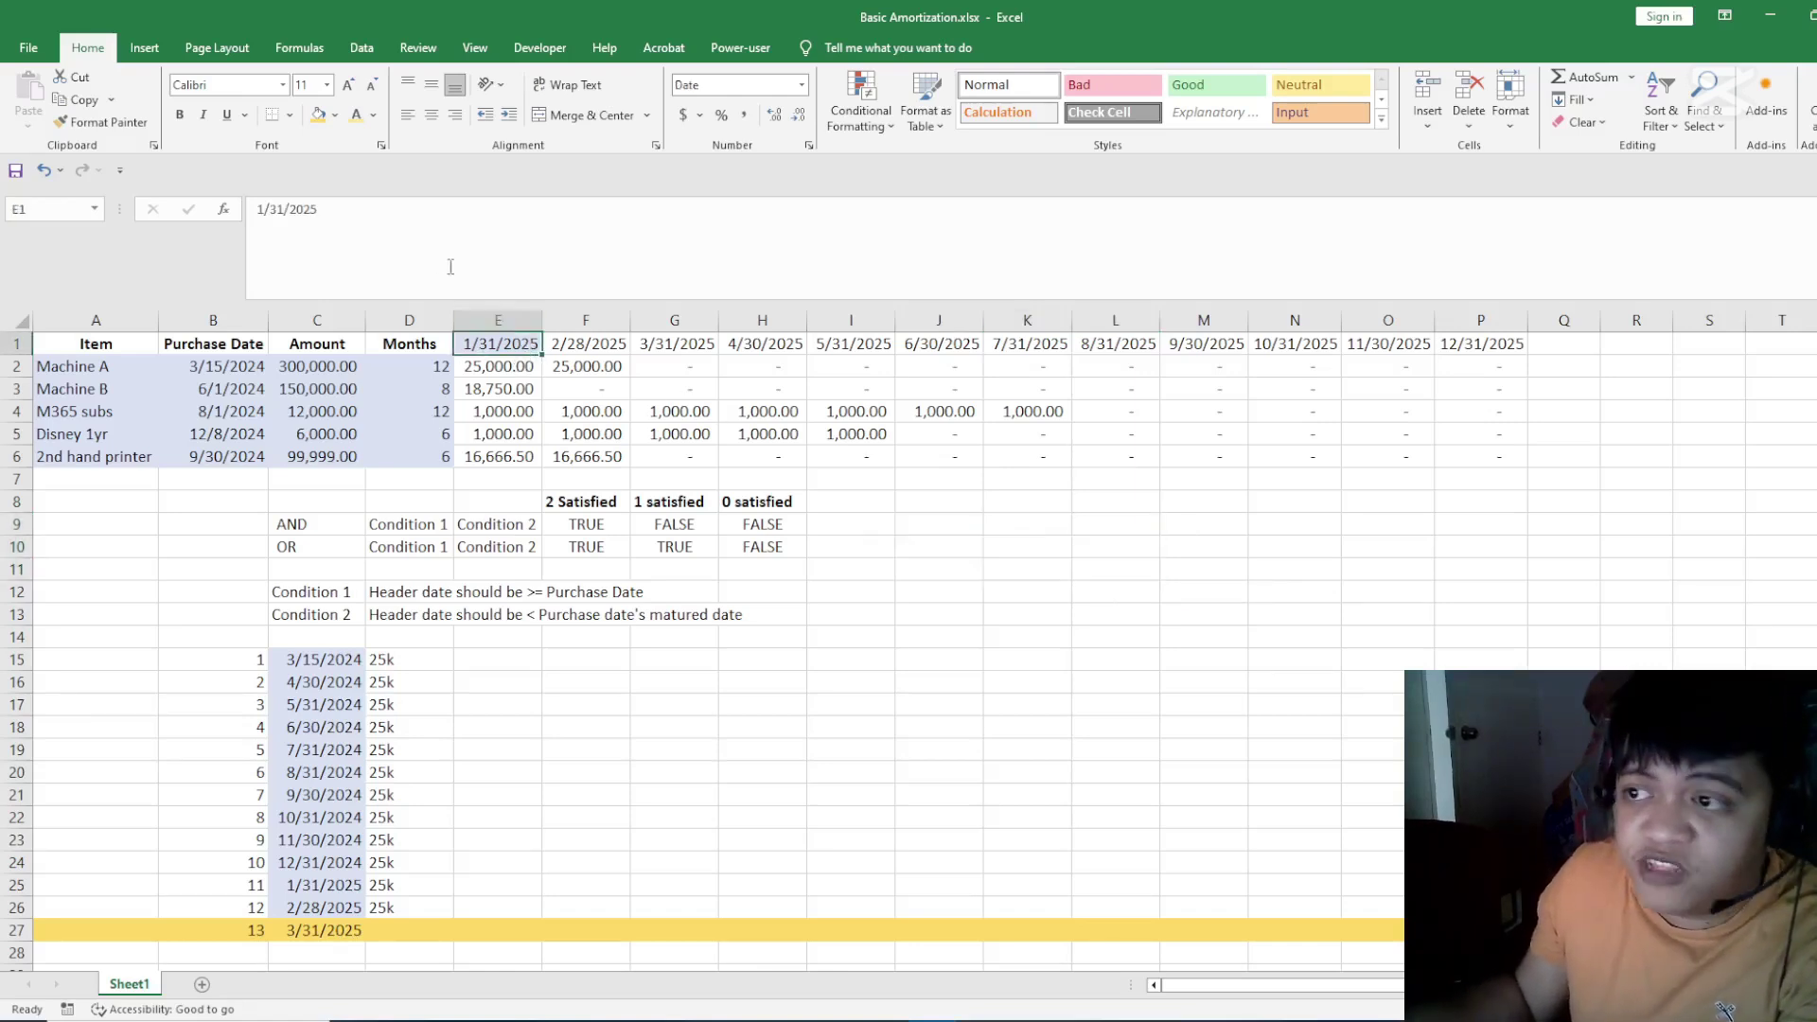
left_click(521, 373)
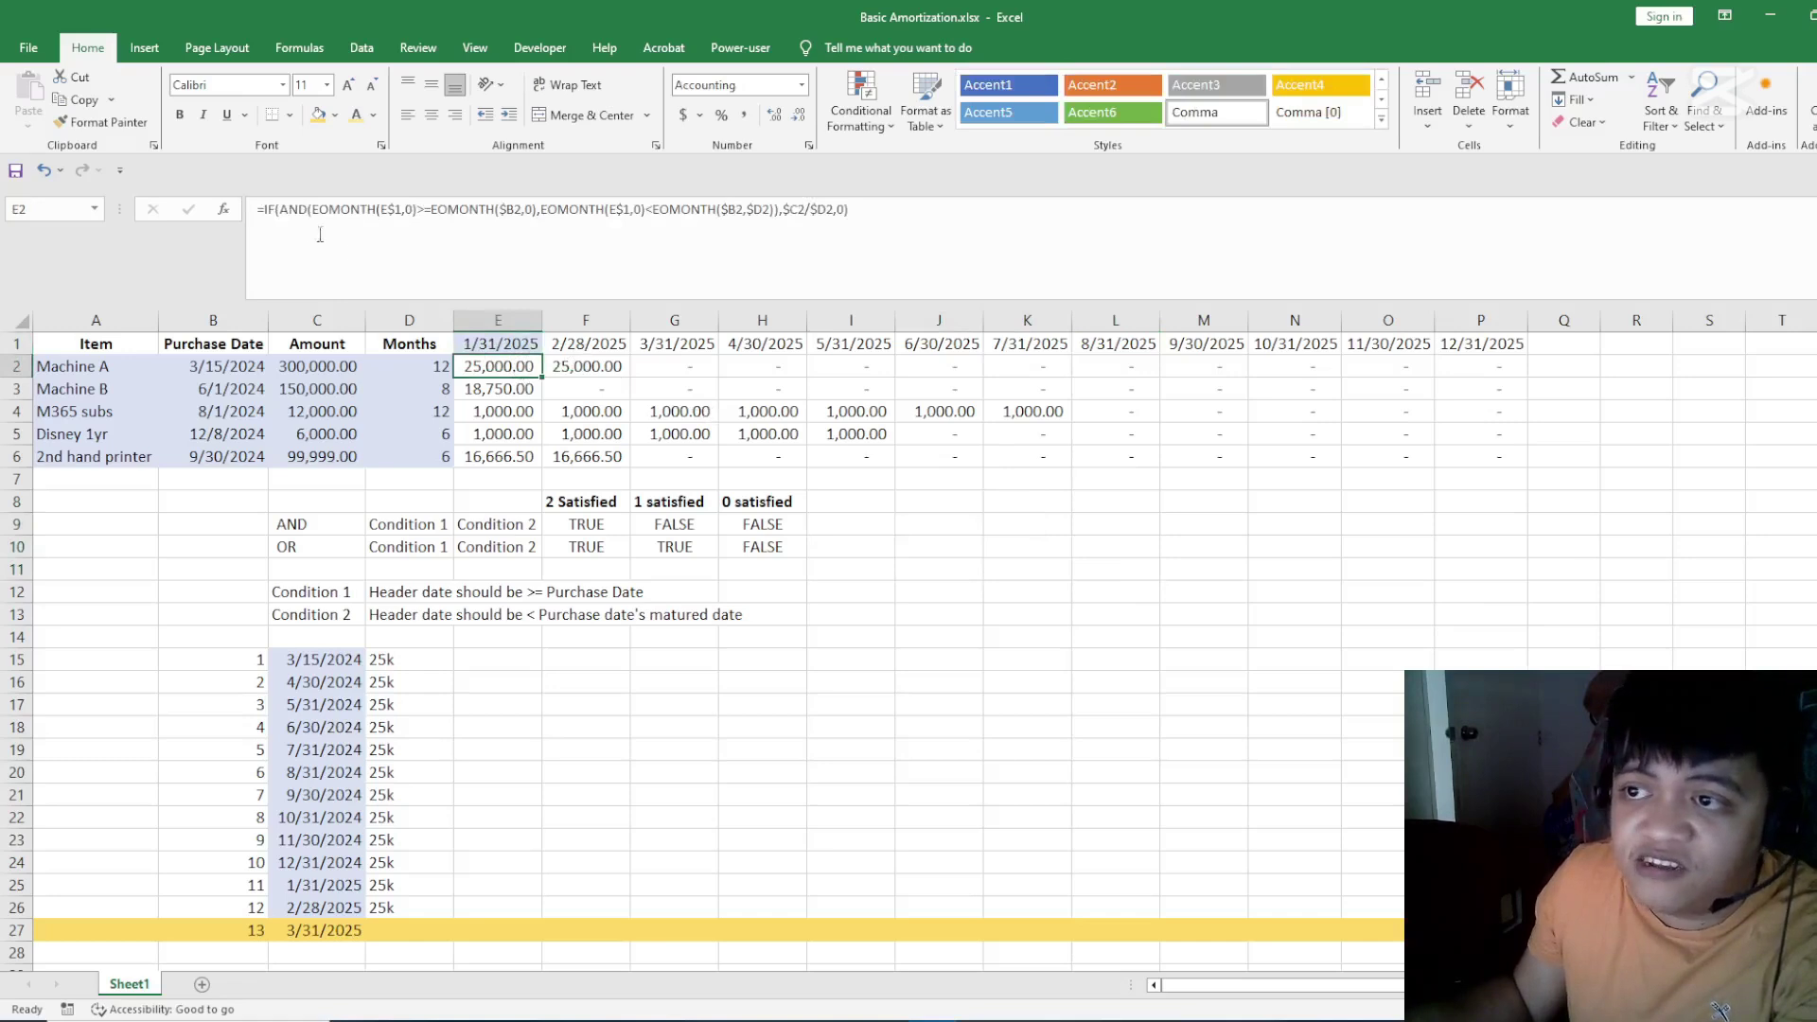
left_click_drag(267, 209, 849, 209)
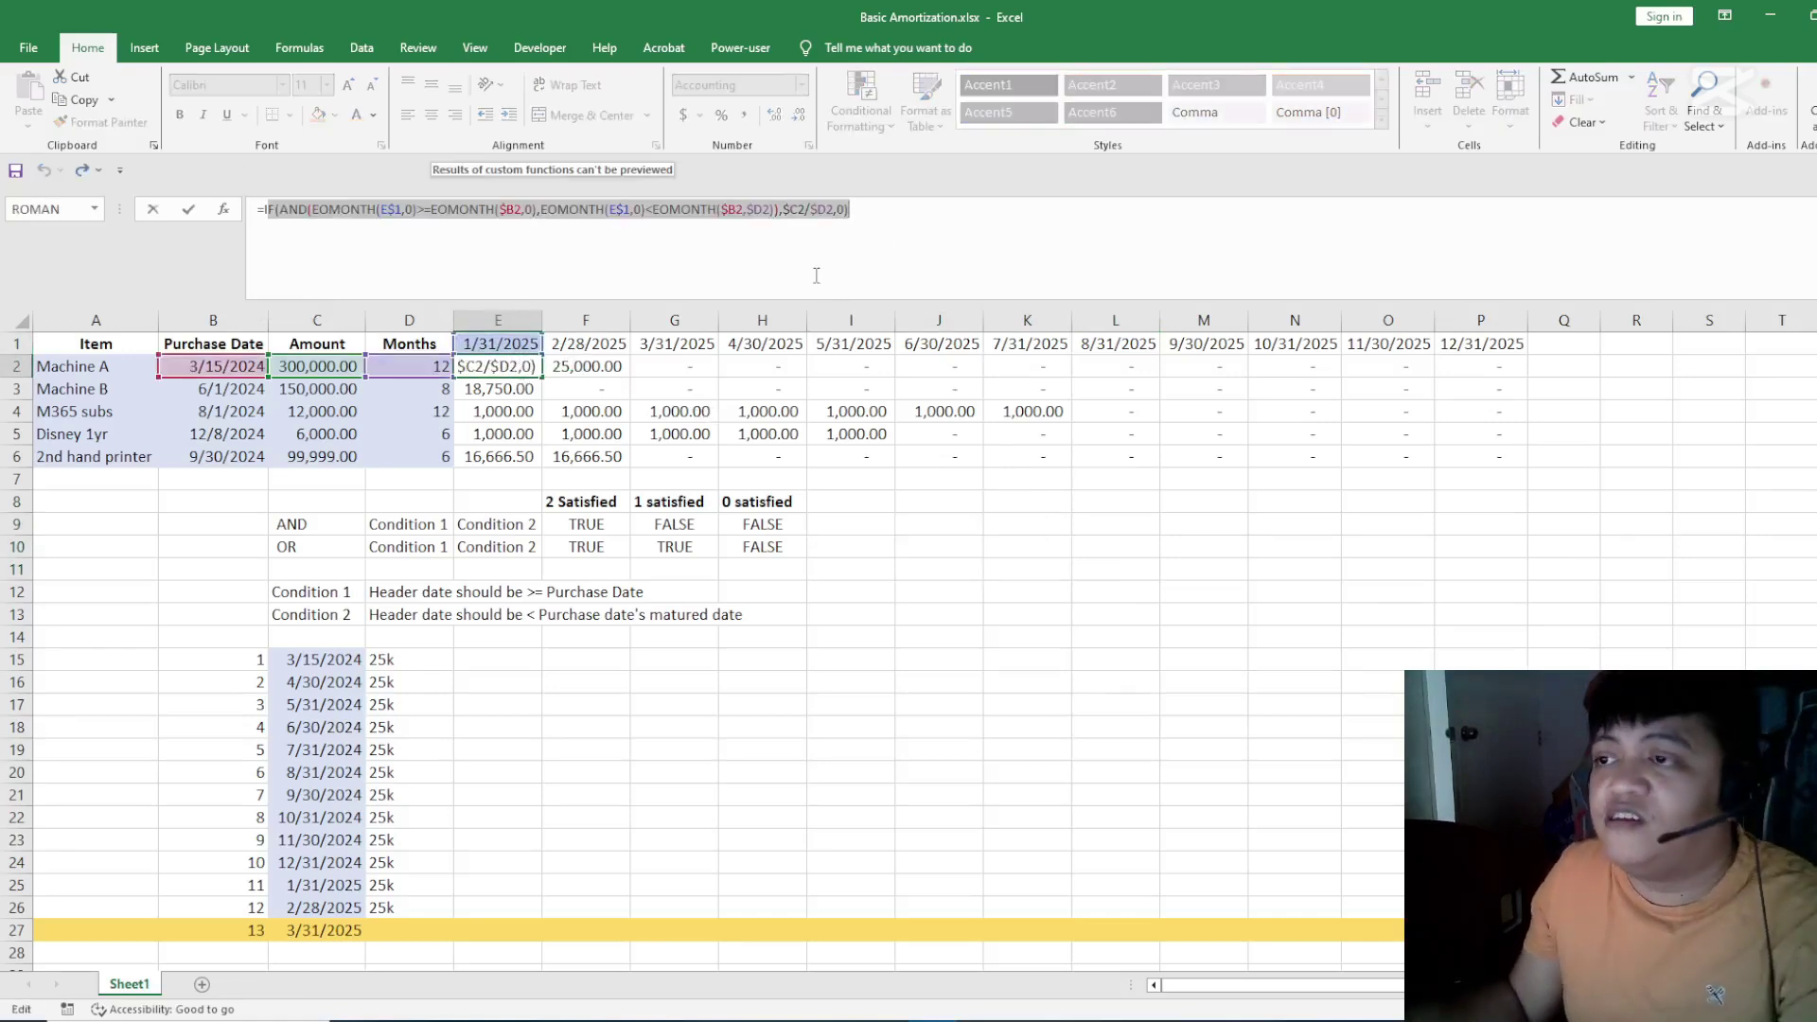
key("Escape")
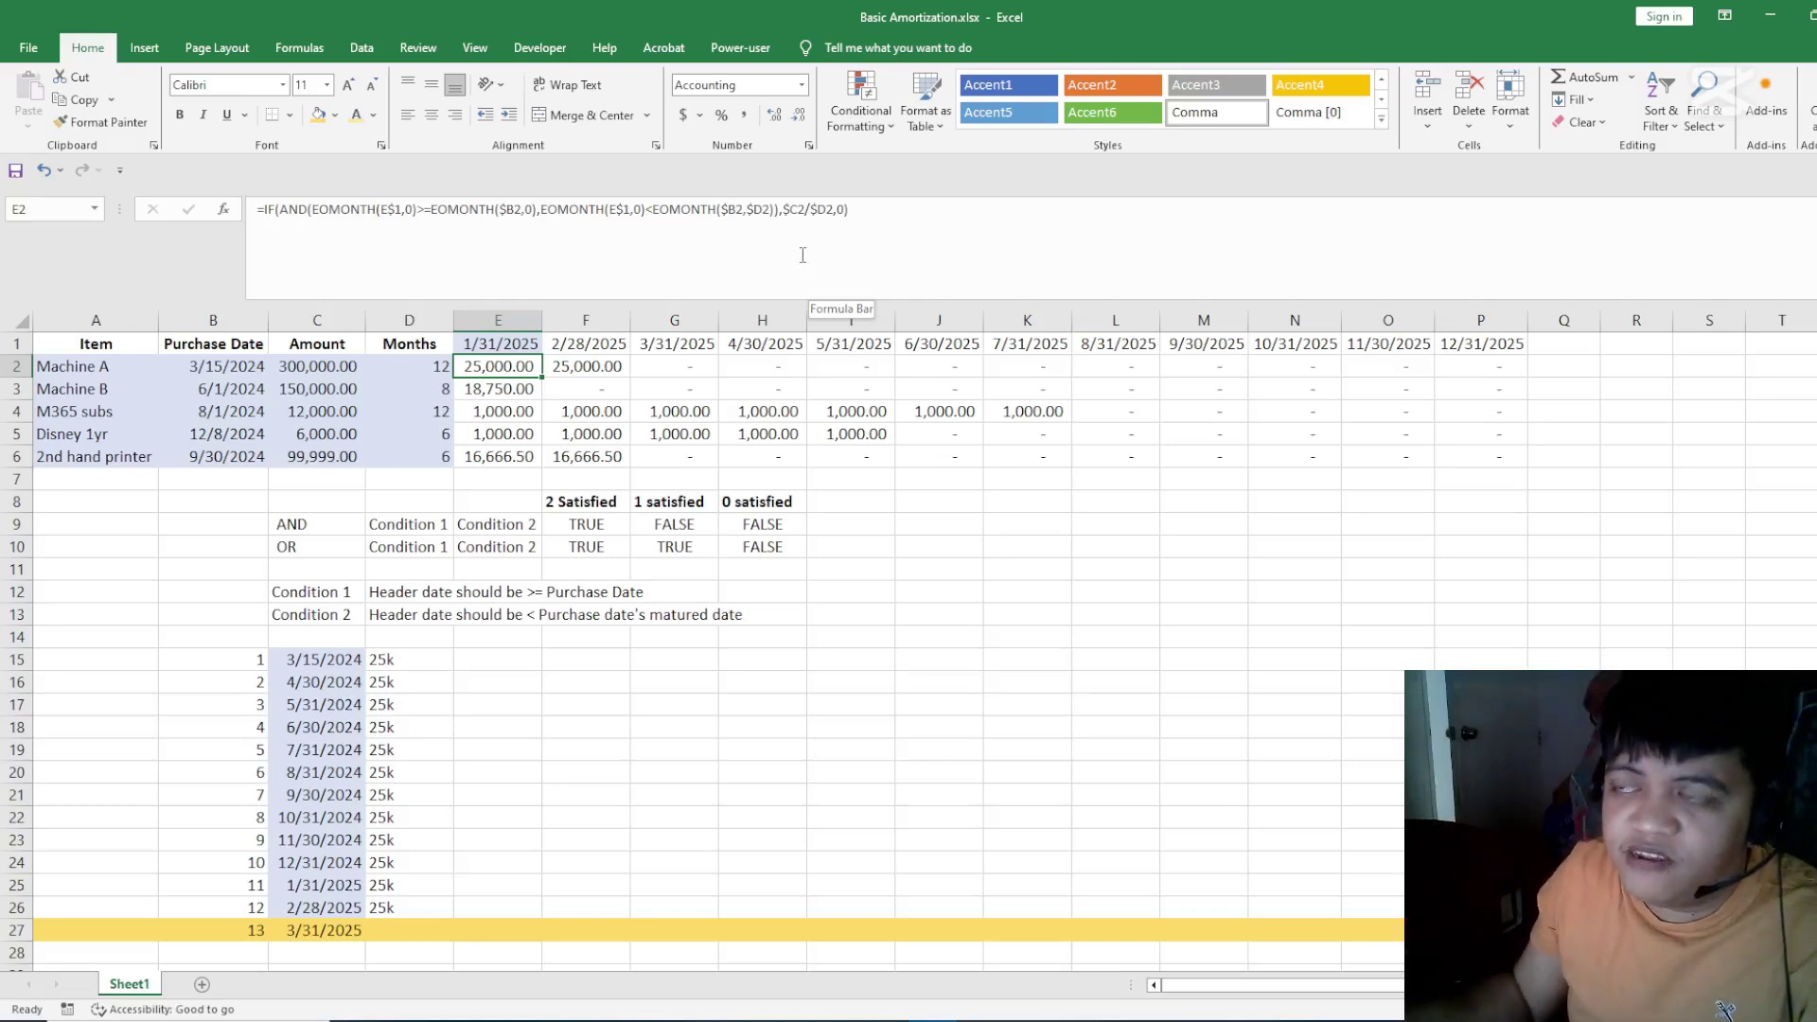
left_click(606, 365)
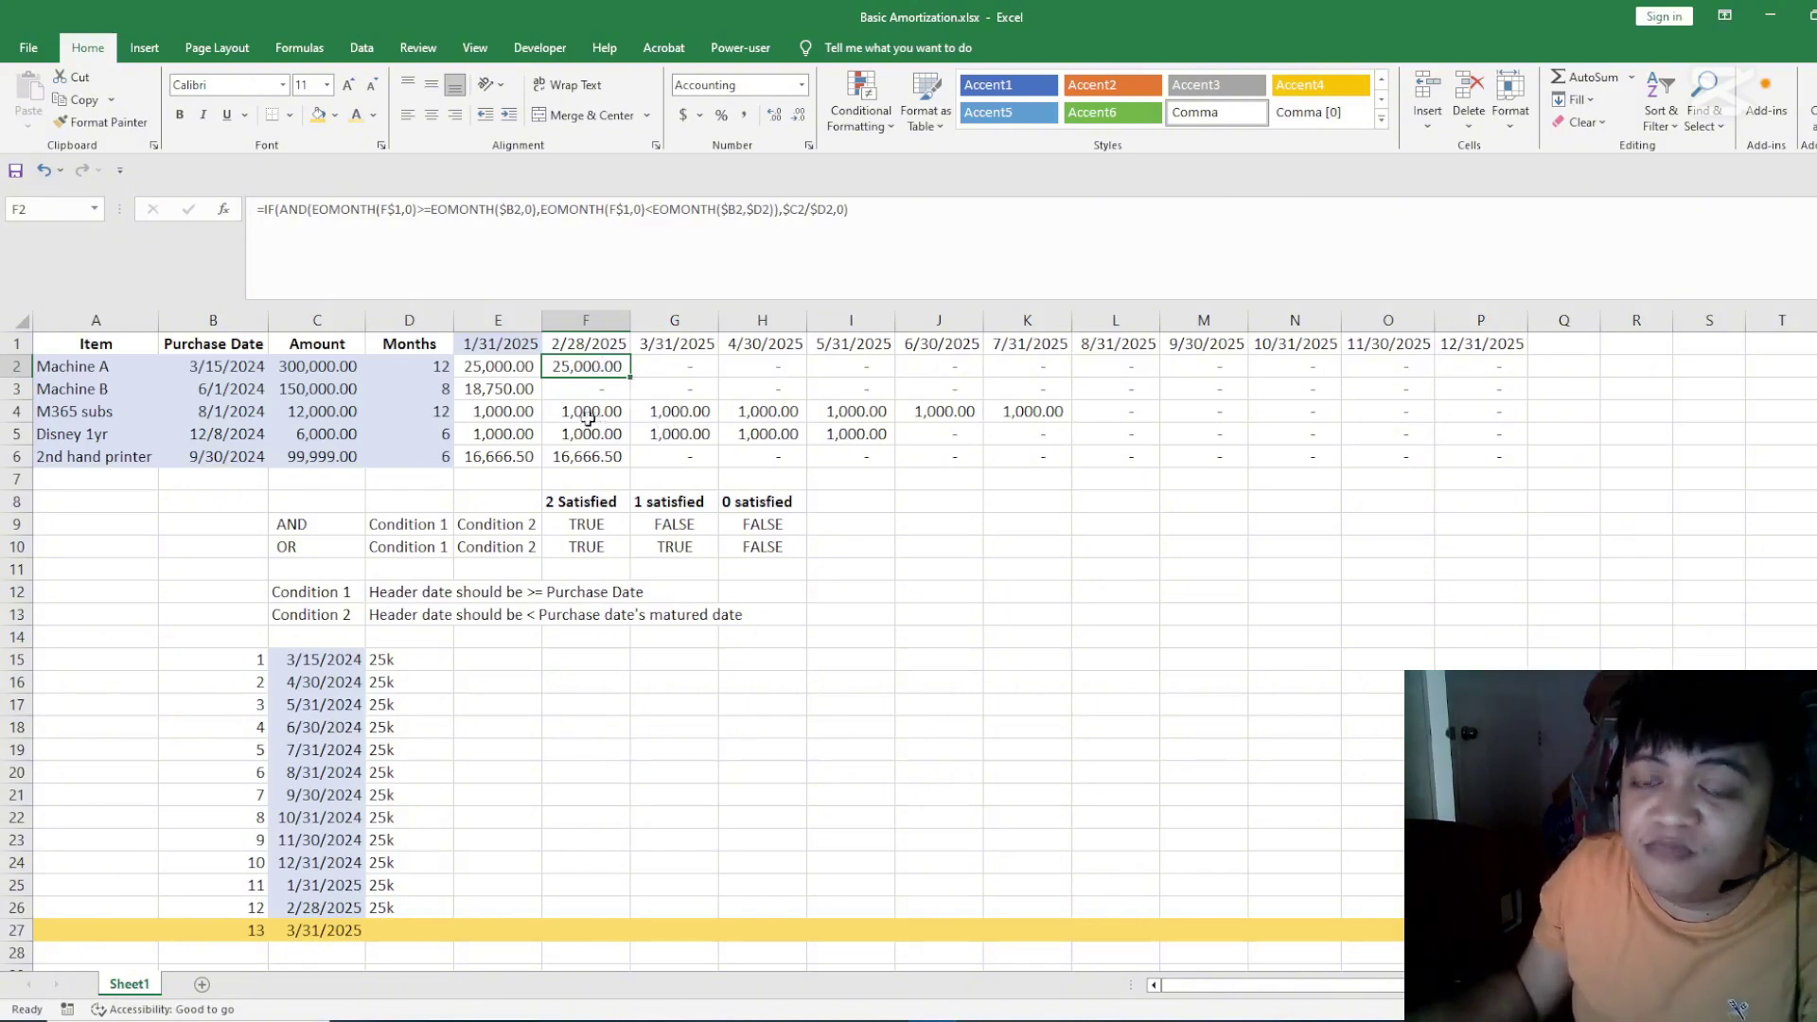
left_click(509, 377)
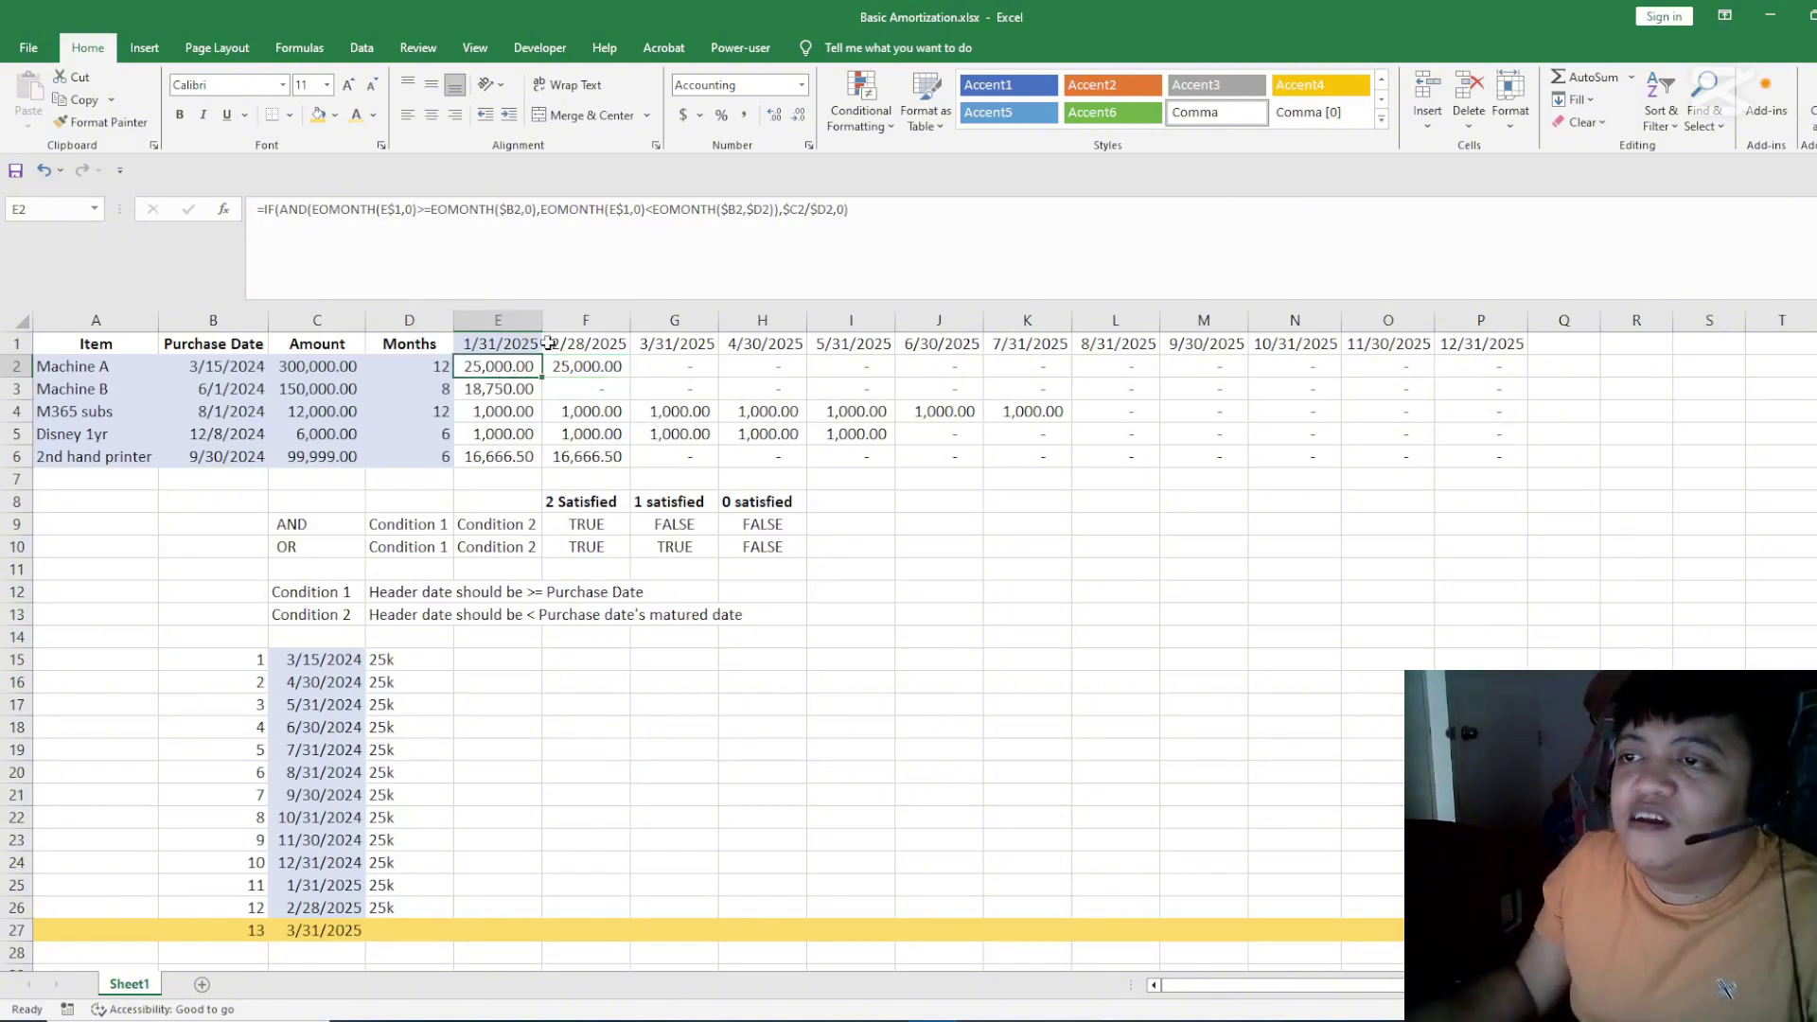
left_click_drag(975, 568, 1126, 576)
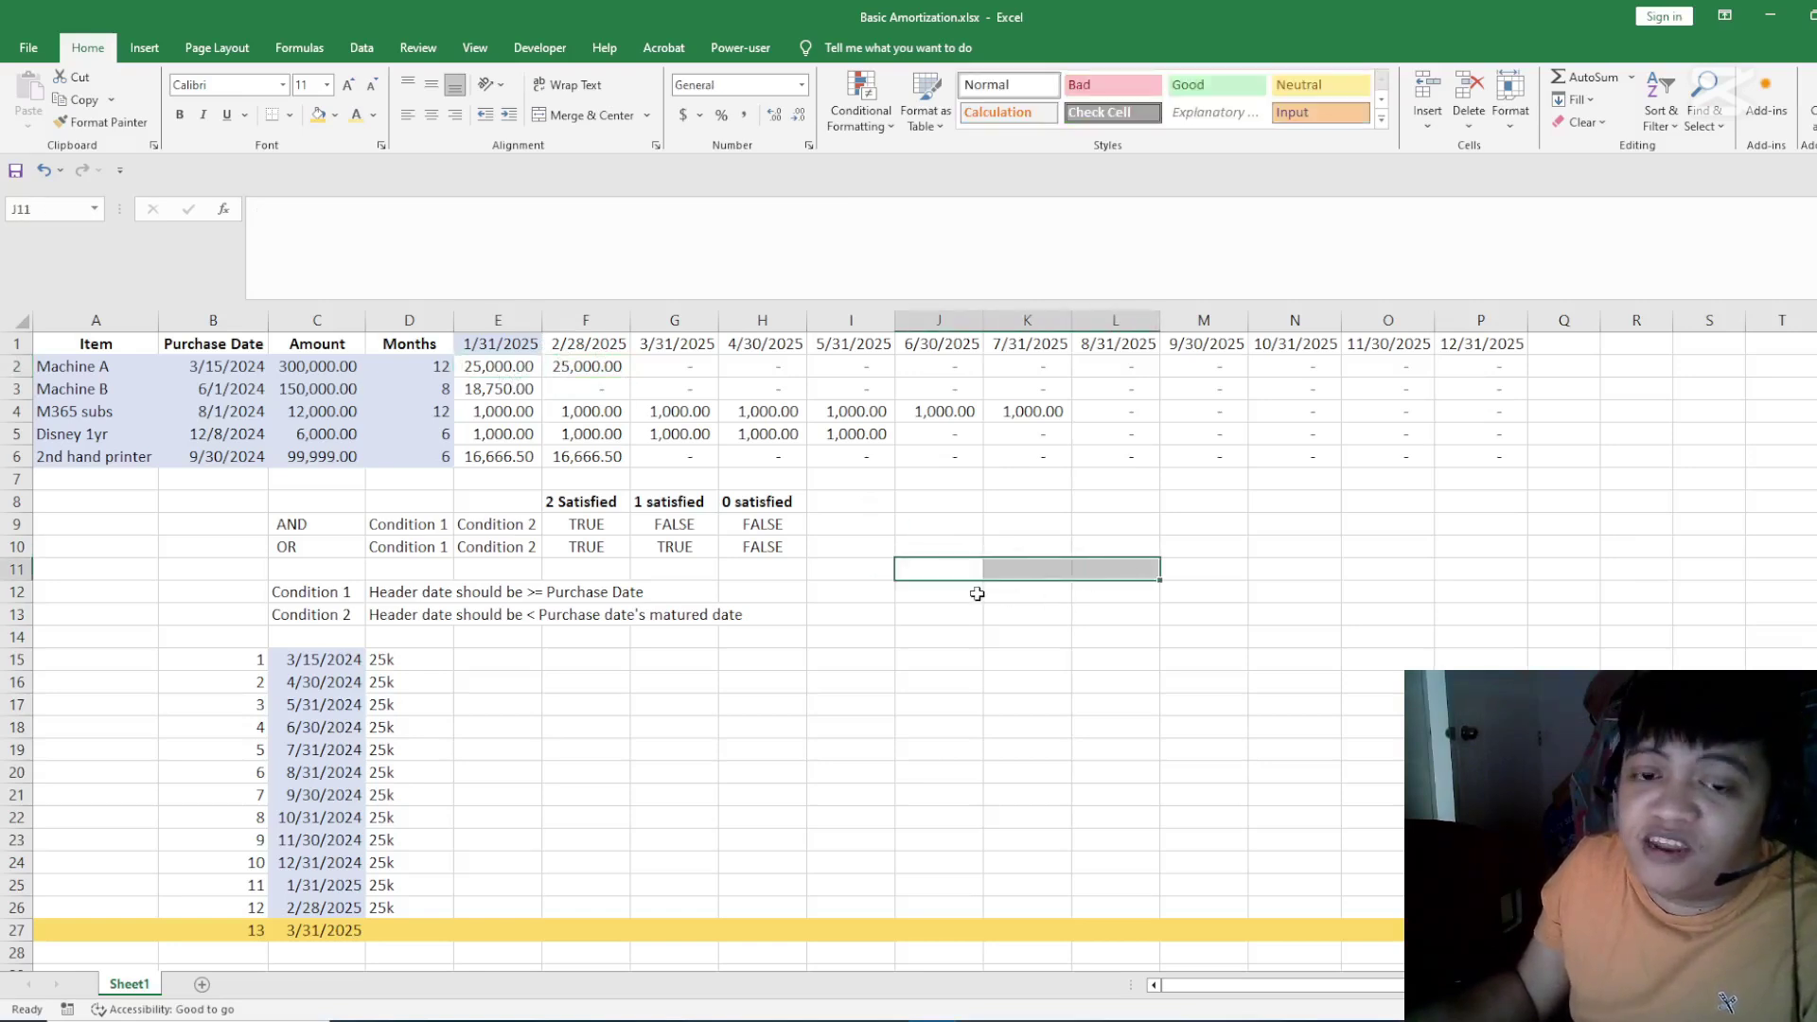
left_click(925, 604)
left_click_drag(927, 546, 937, 636)
- Begin rewriting Machine A's formula in E2 from scratch with =if(and(
left_click(504, 366)
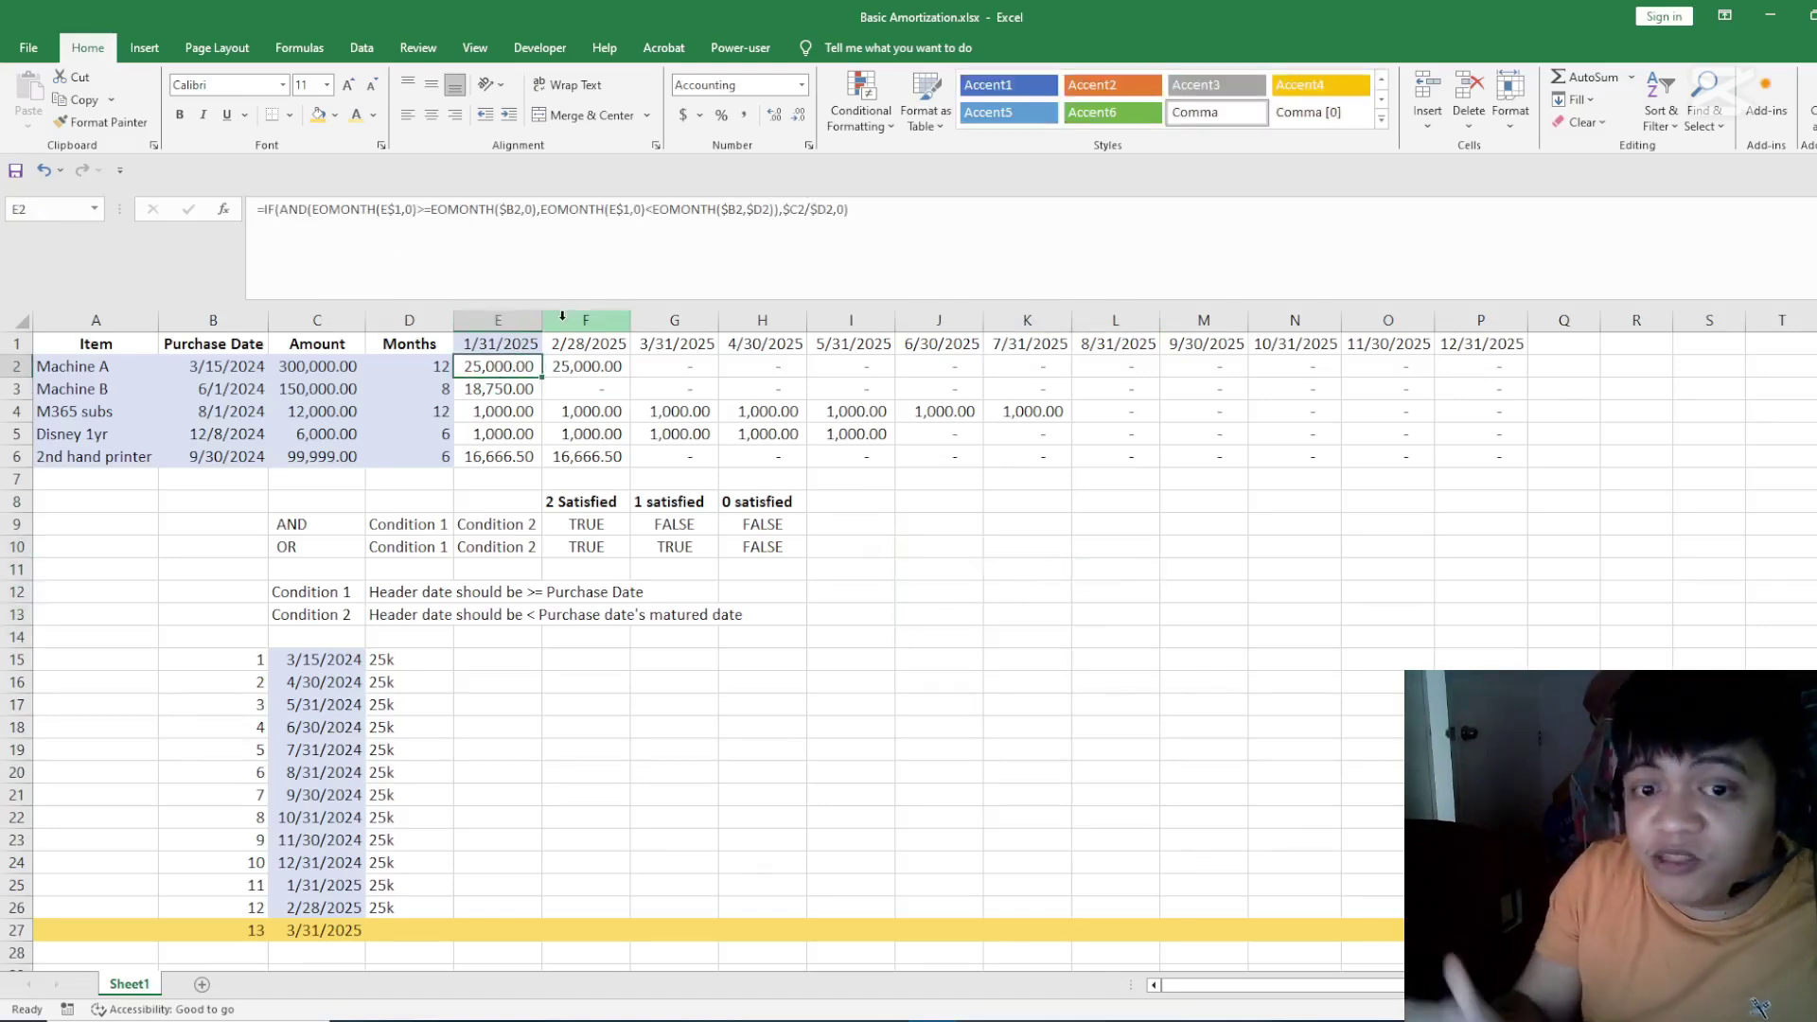
type("if")
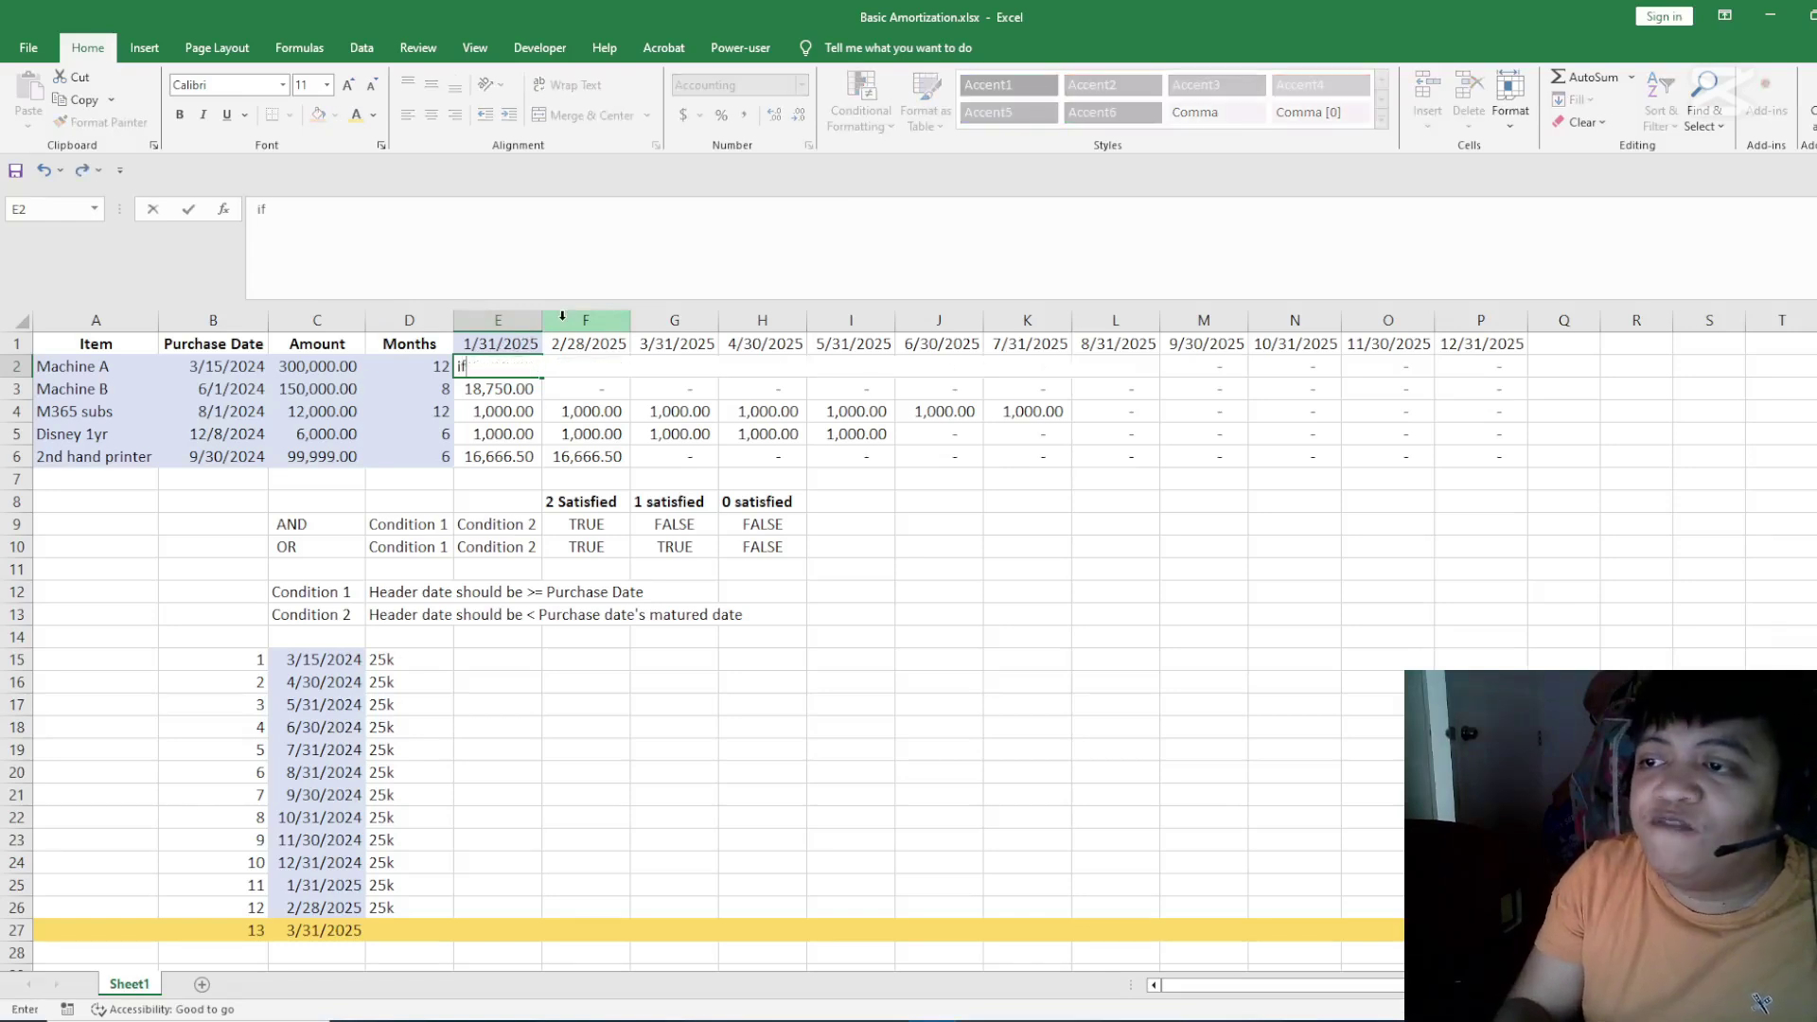
type("(")
key("BackSpace")
key("BackSpace")
key("BackSpace")
type("=")
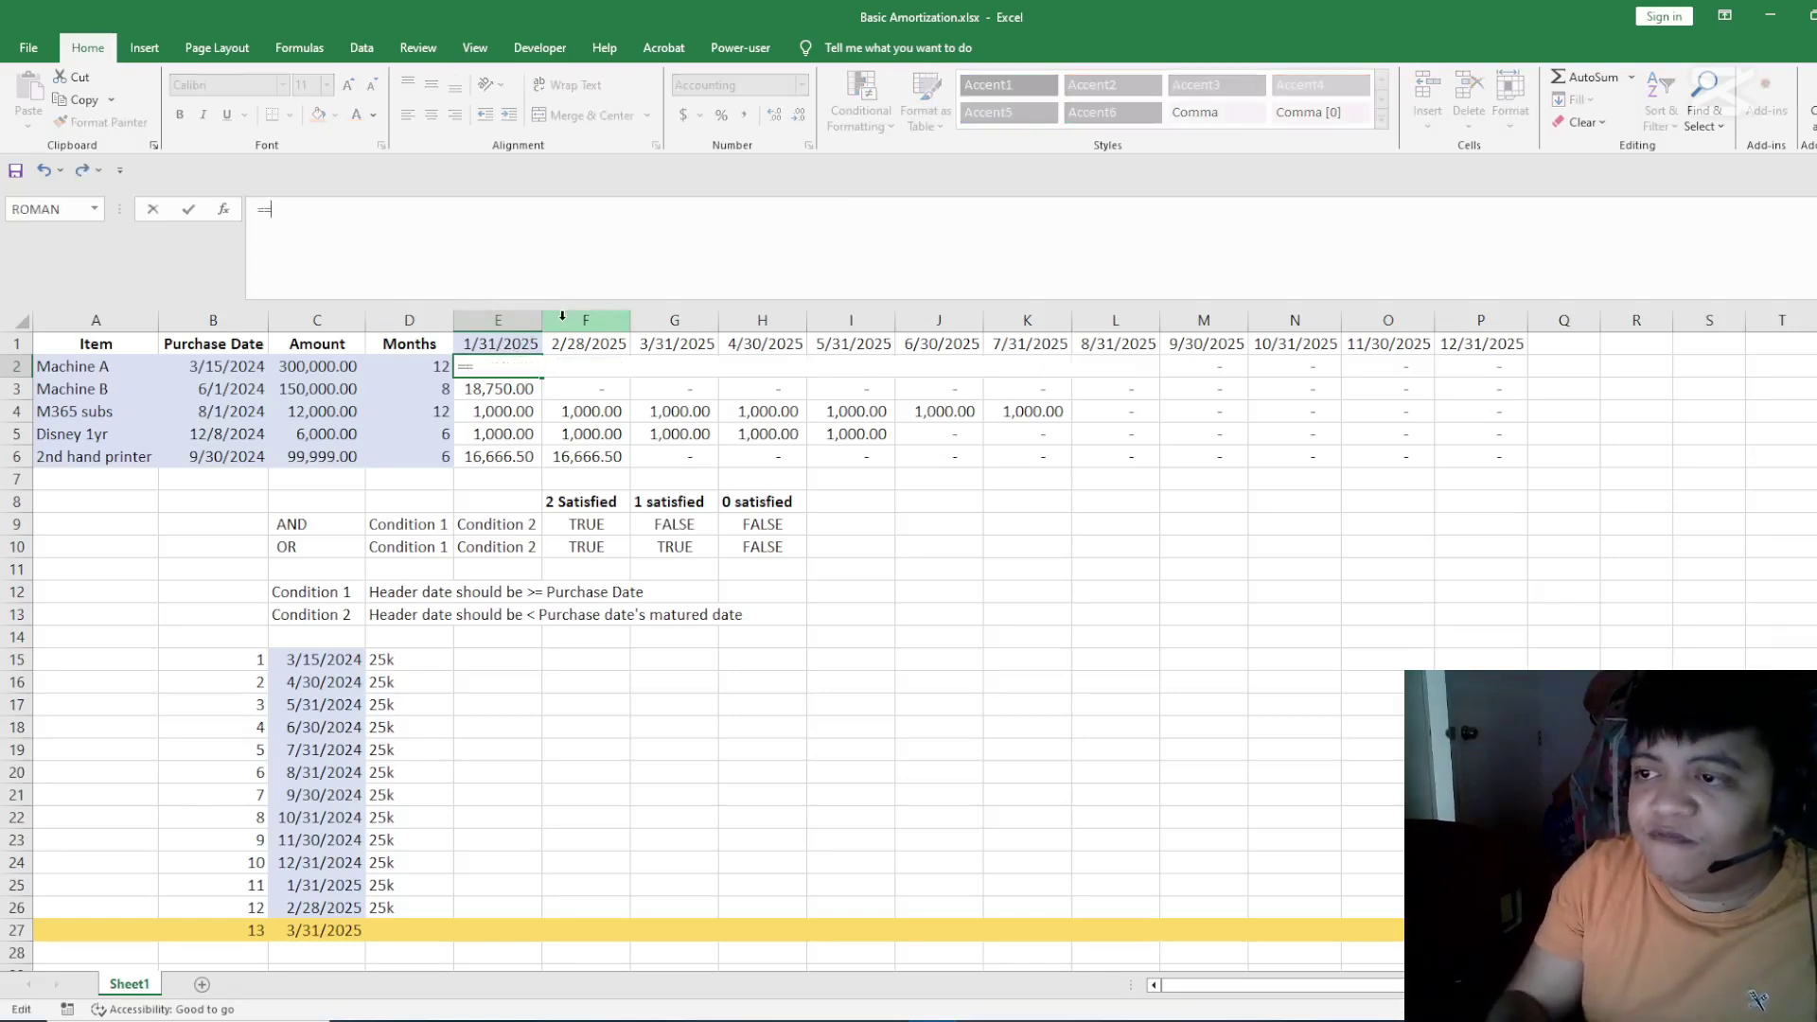
type("if(")
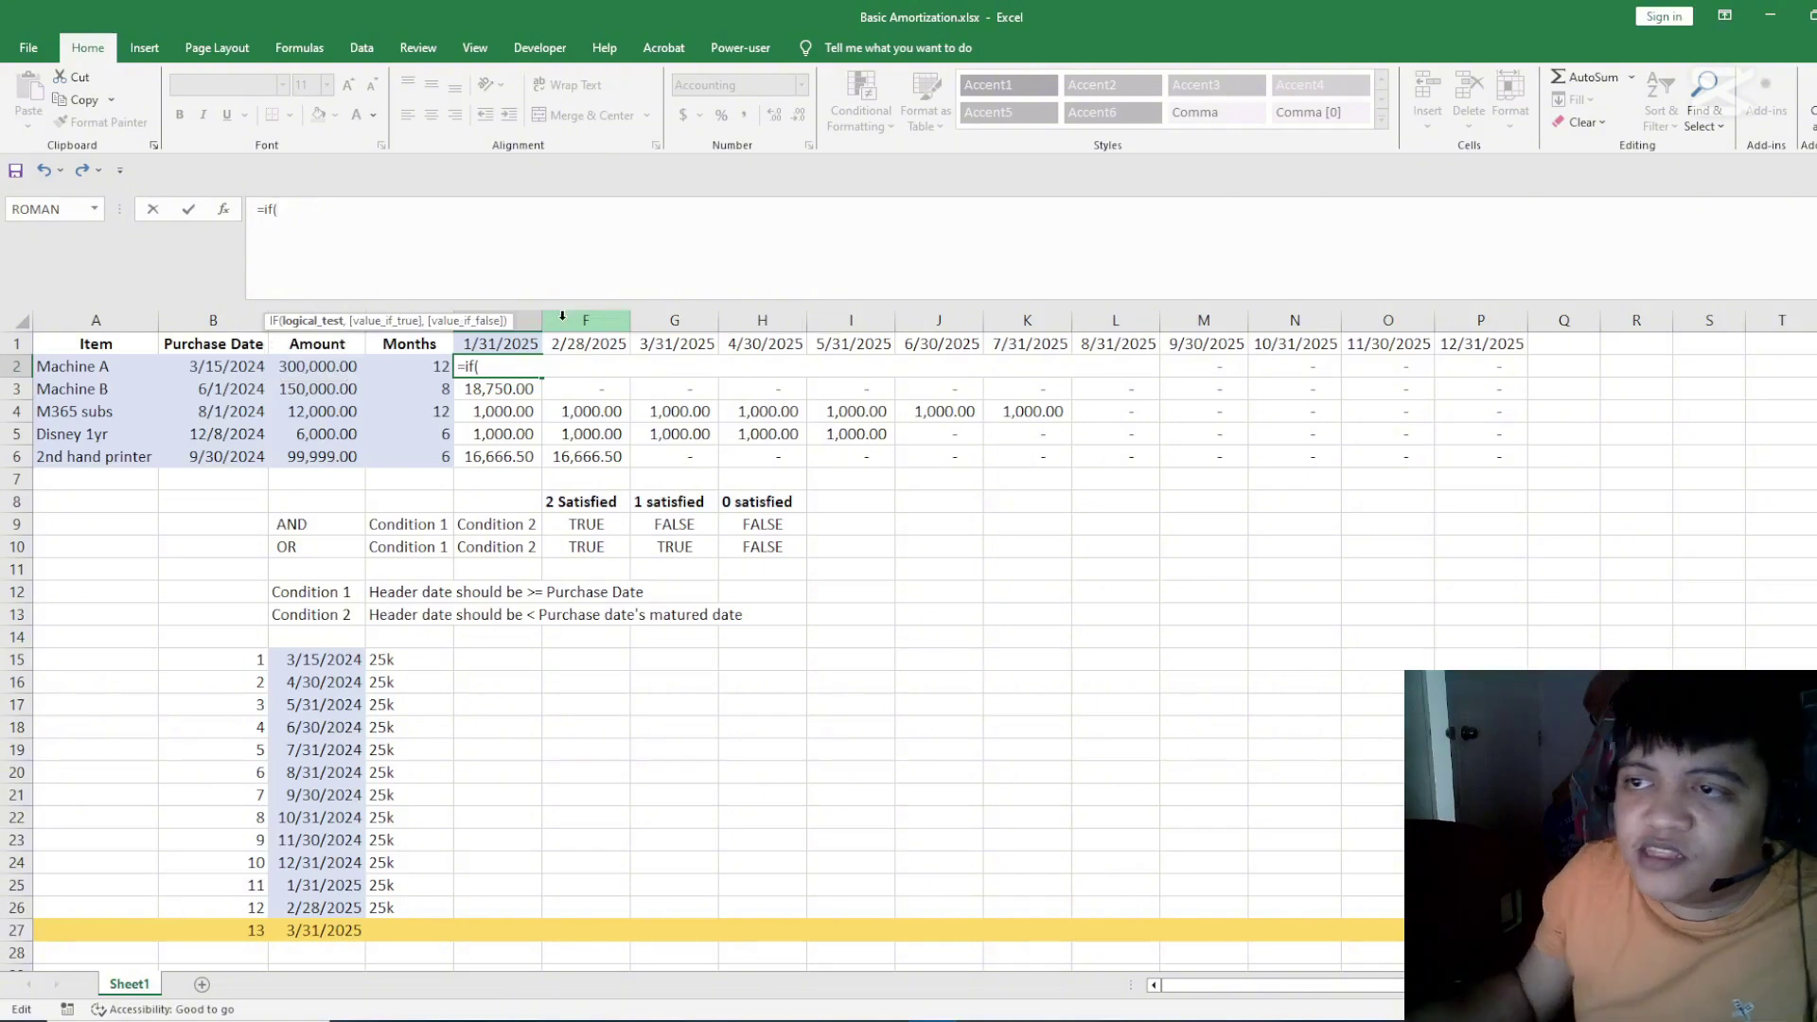
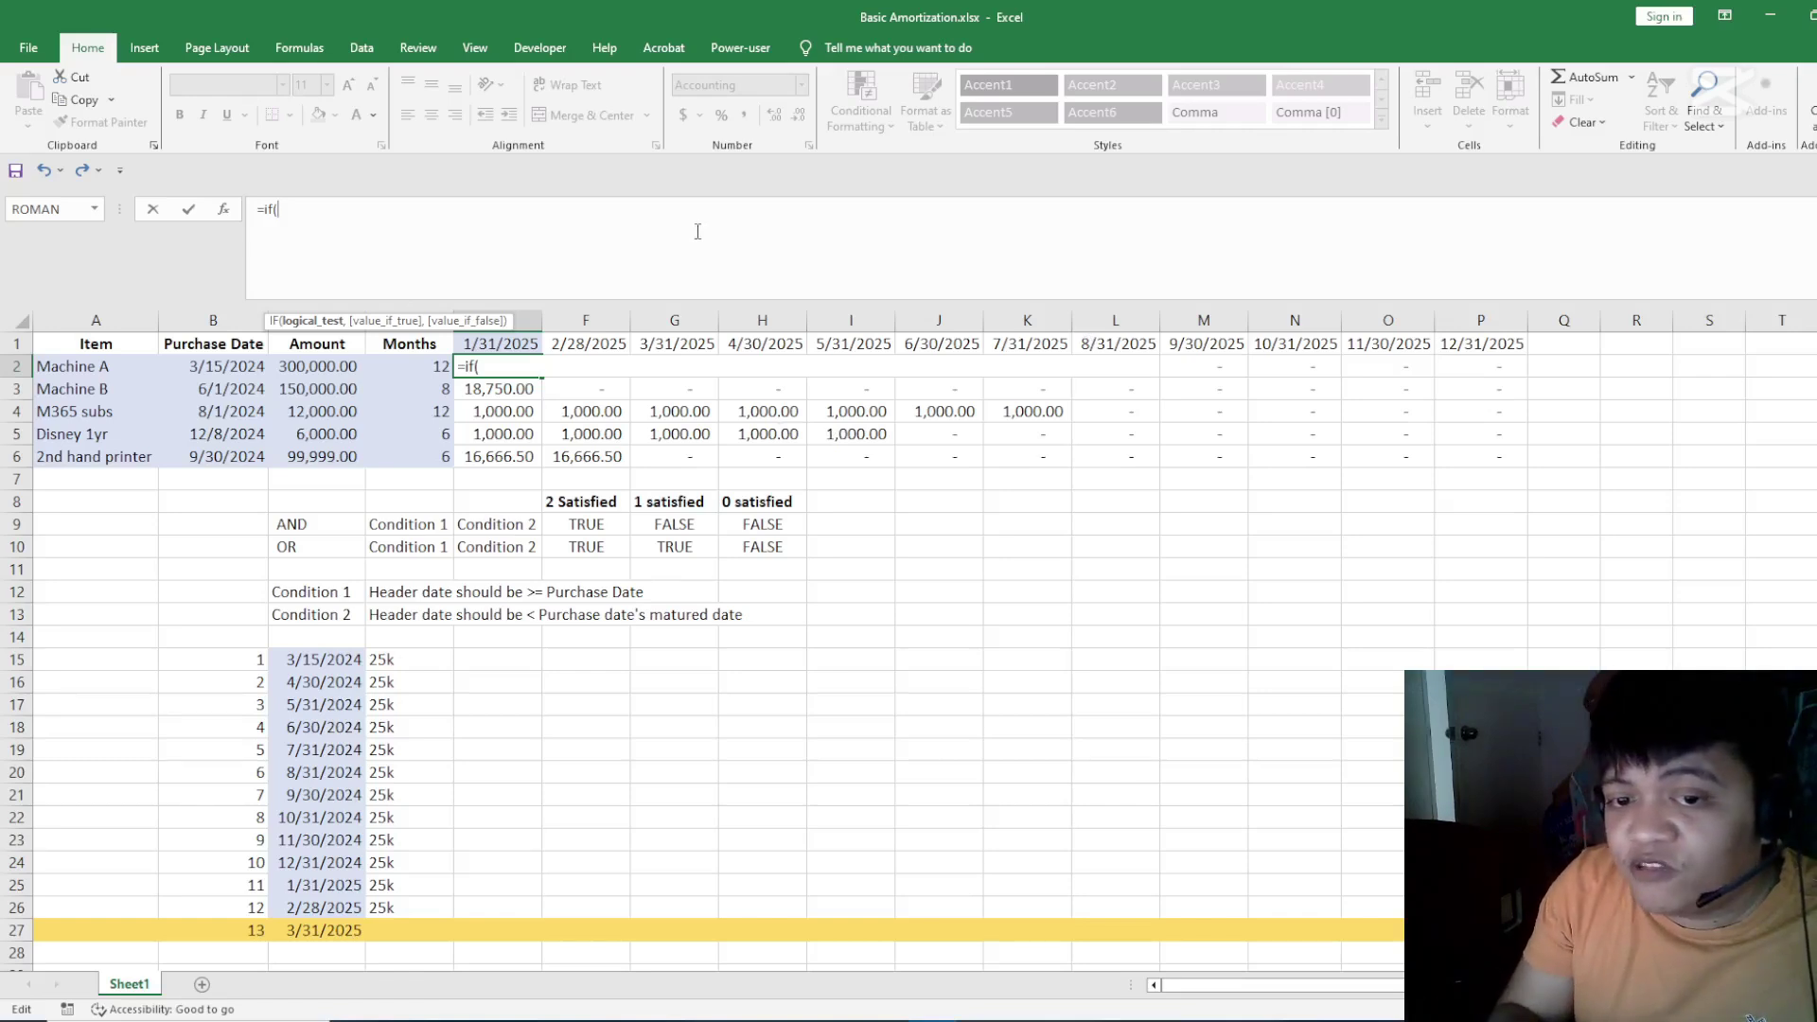
type("and(")
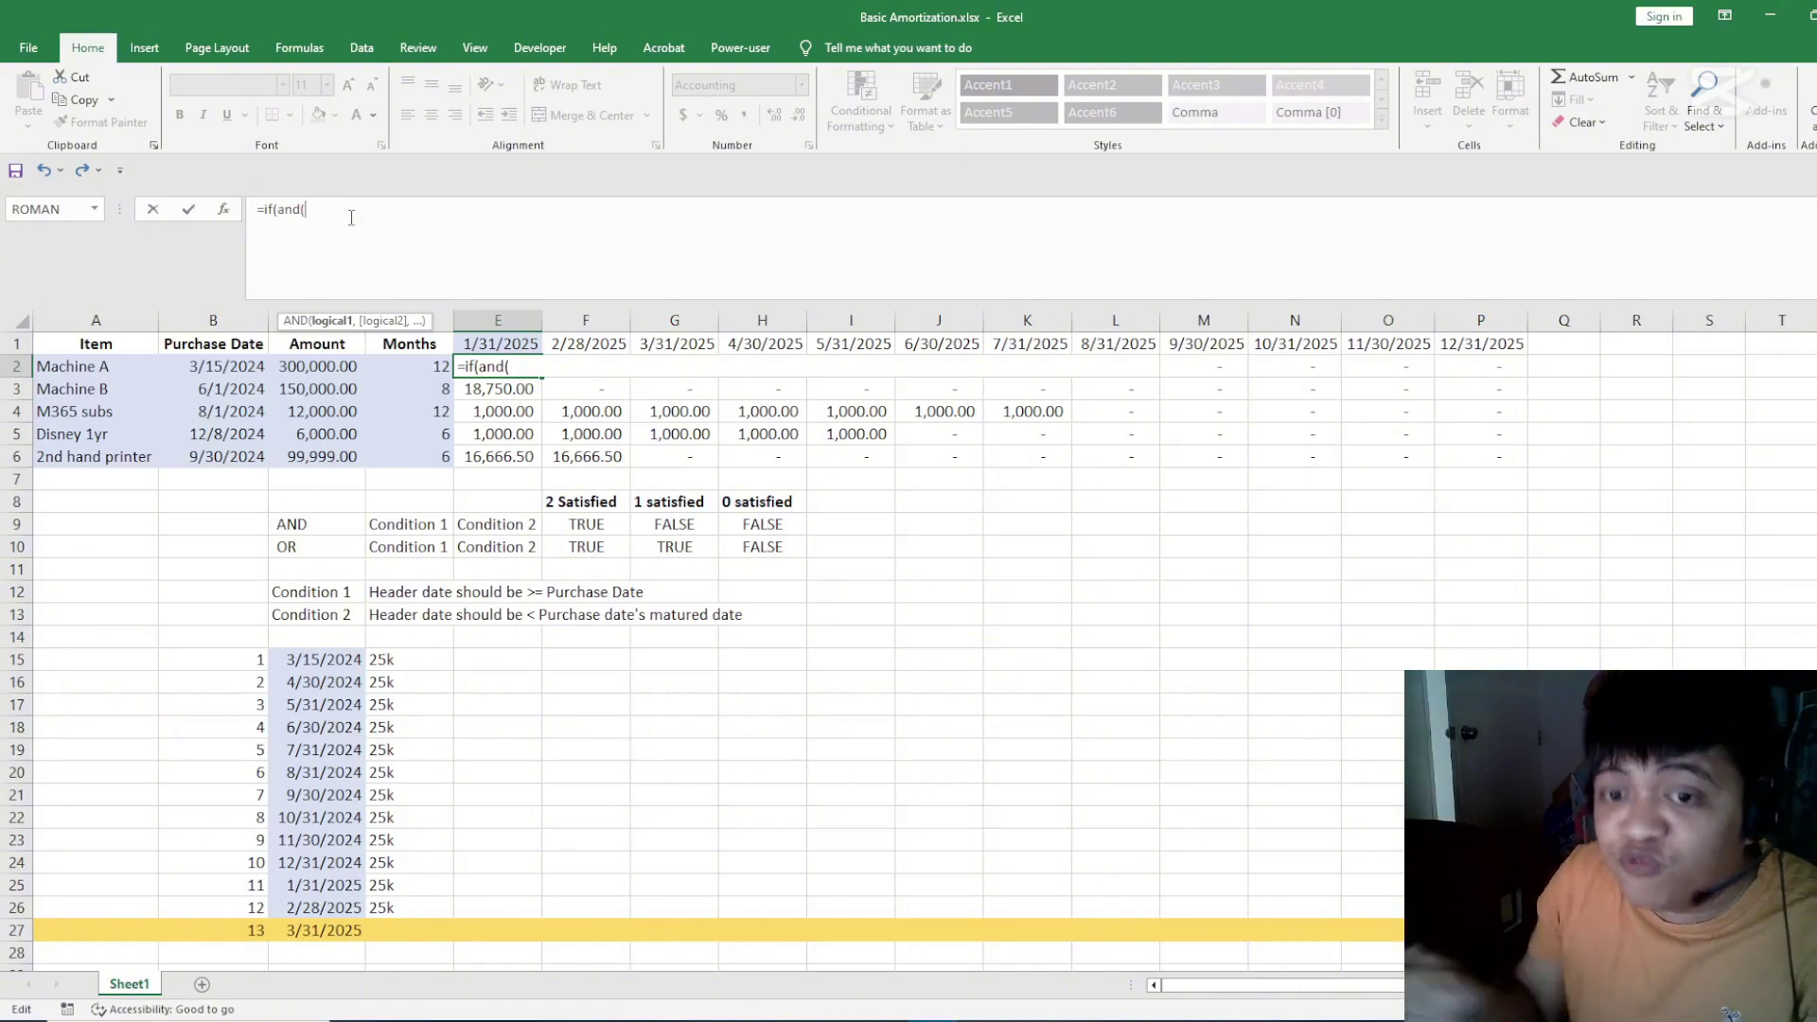
- Add the first AND condition, comparing the header date with Machine A's purchase date as E1>=B2
left_click(499, 344)
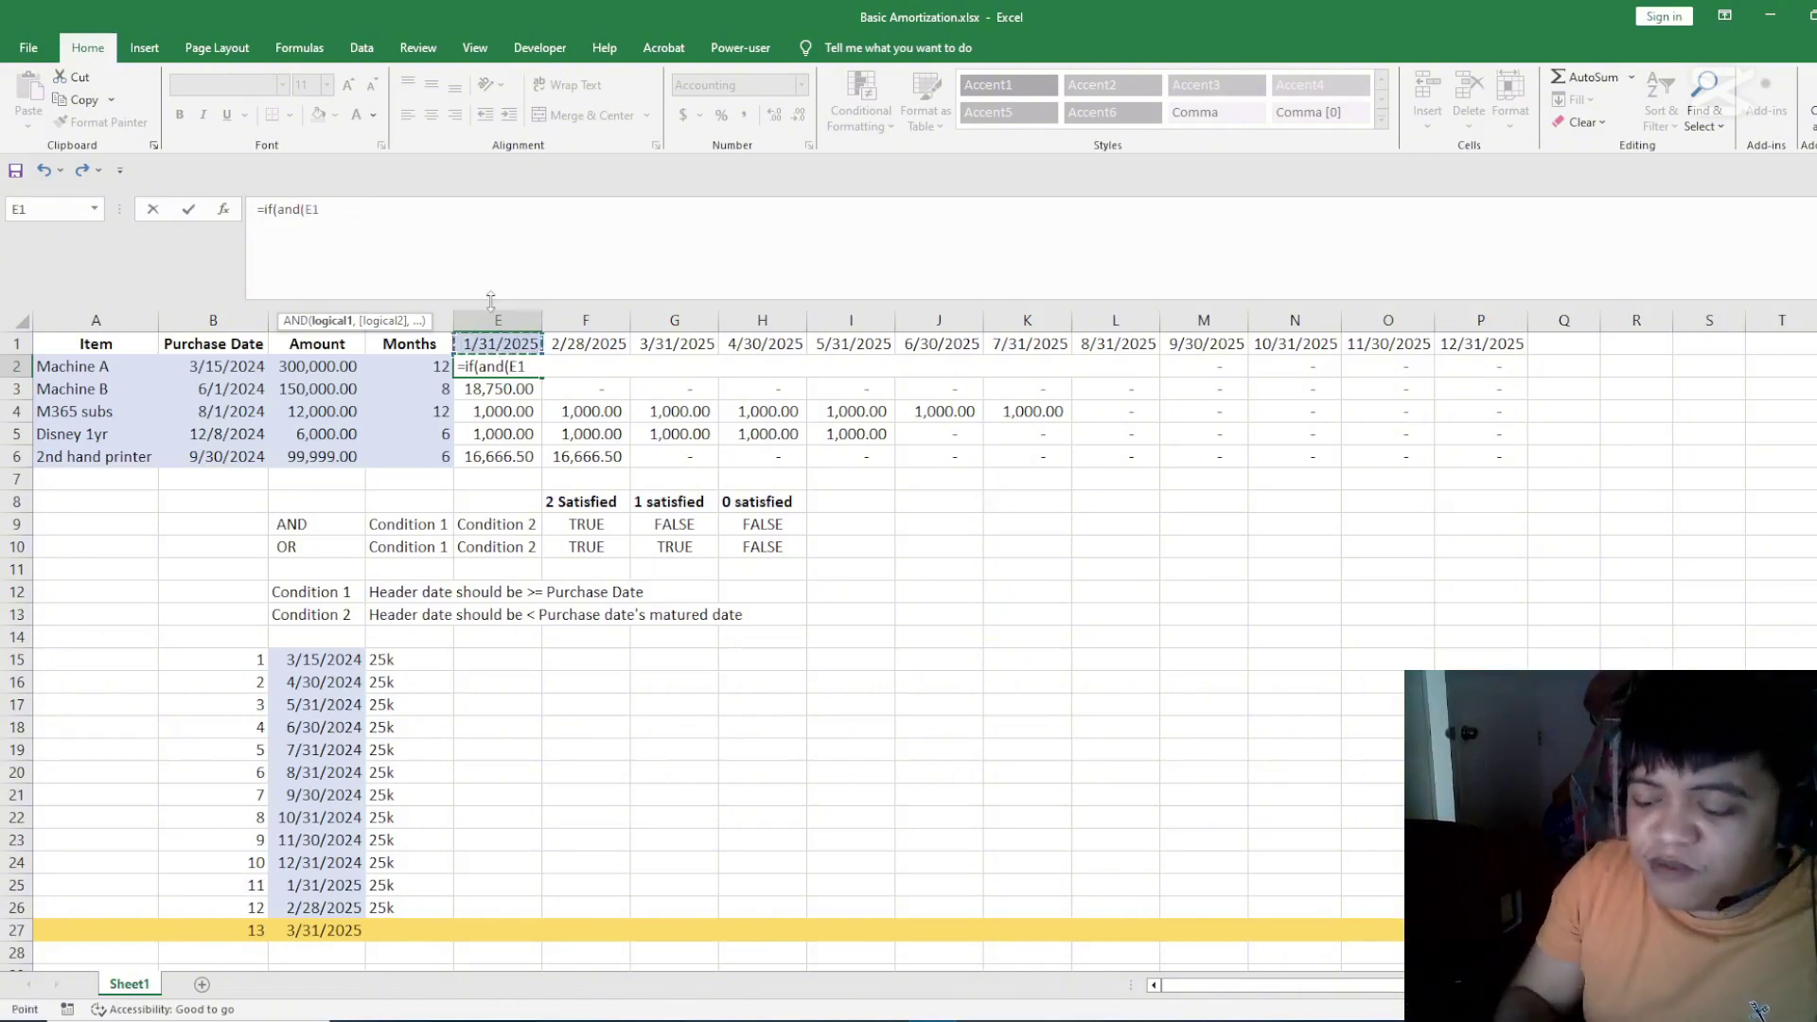
type(">=")
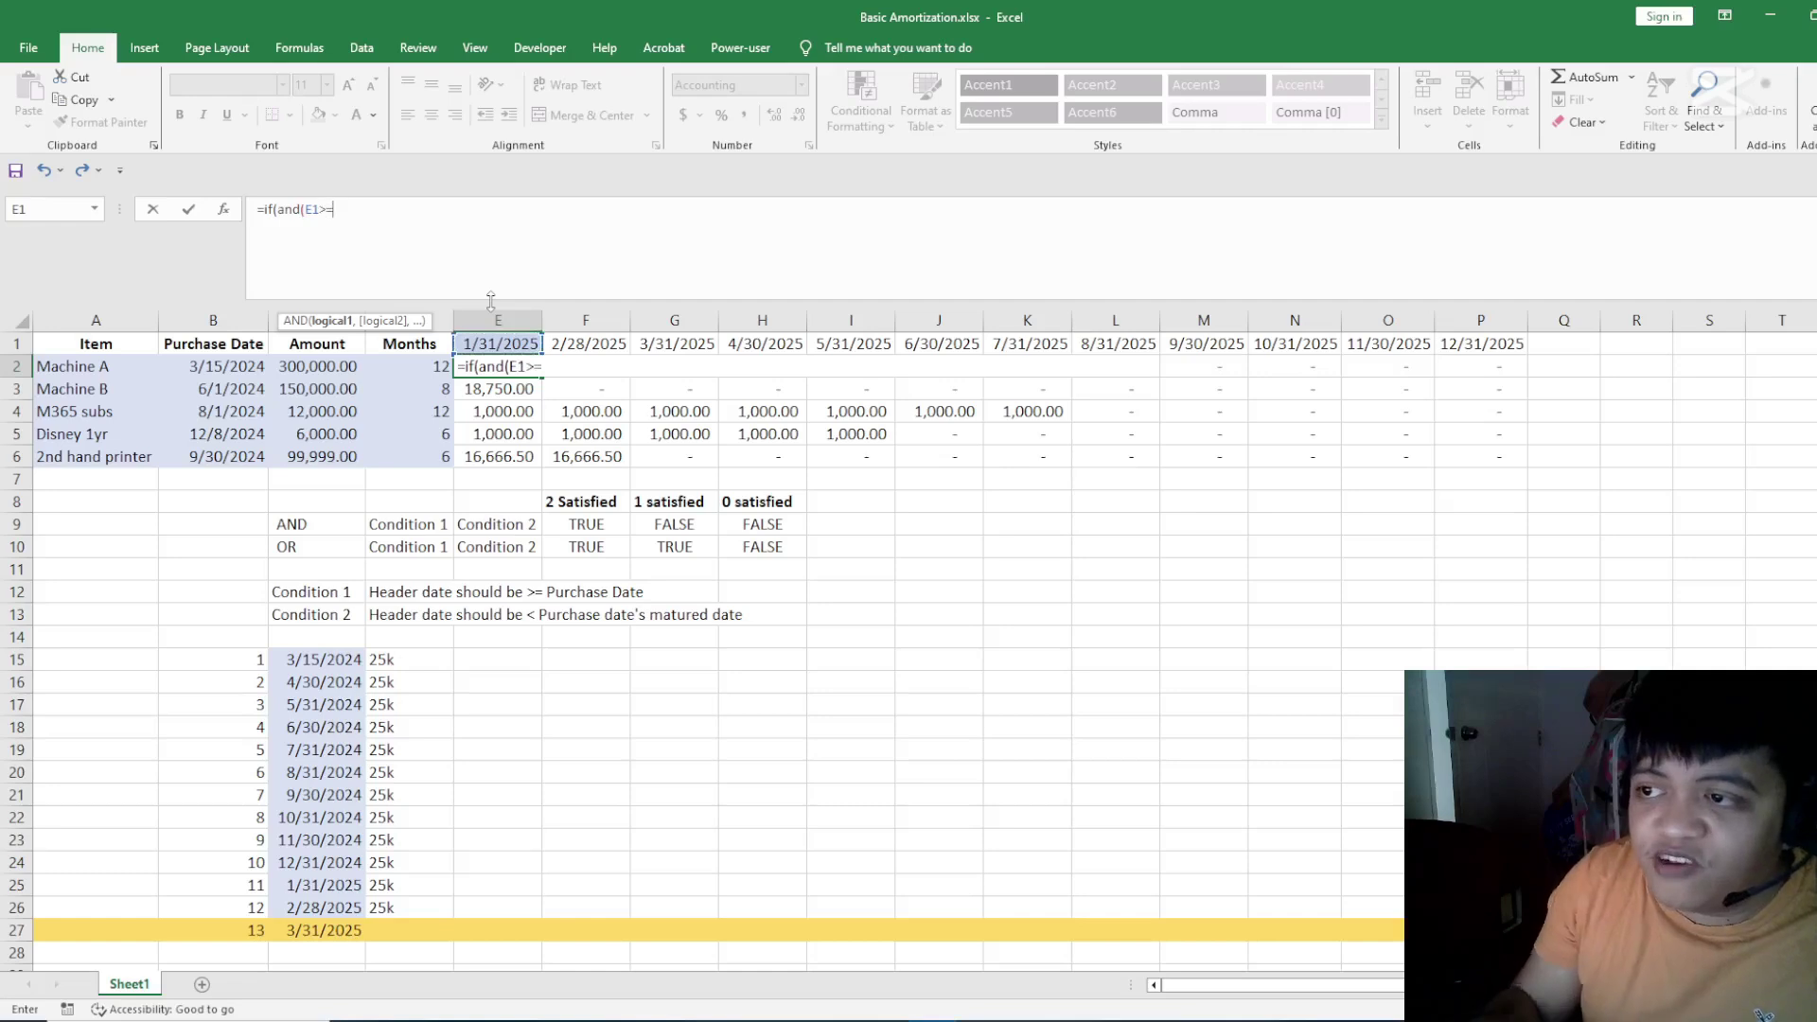
left_click(229, 369)
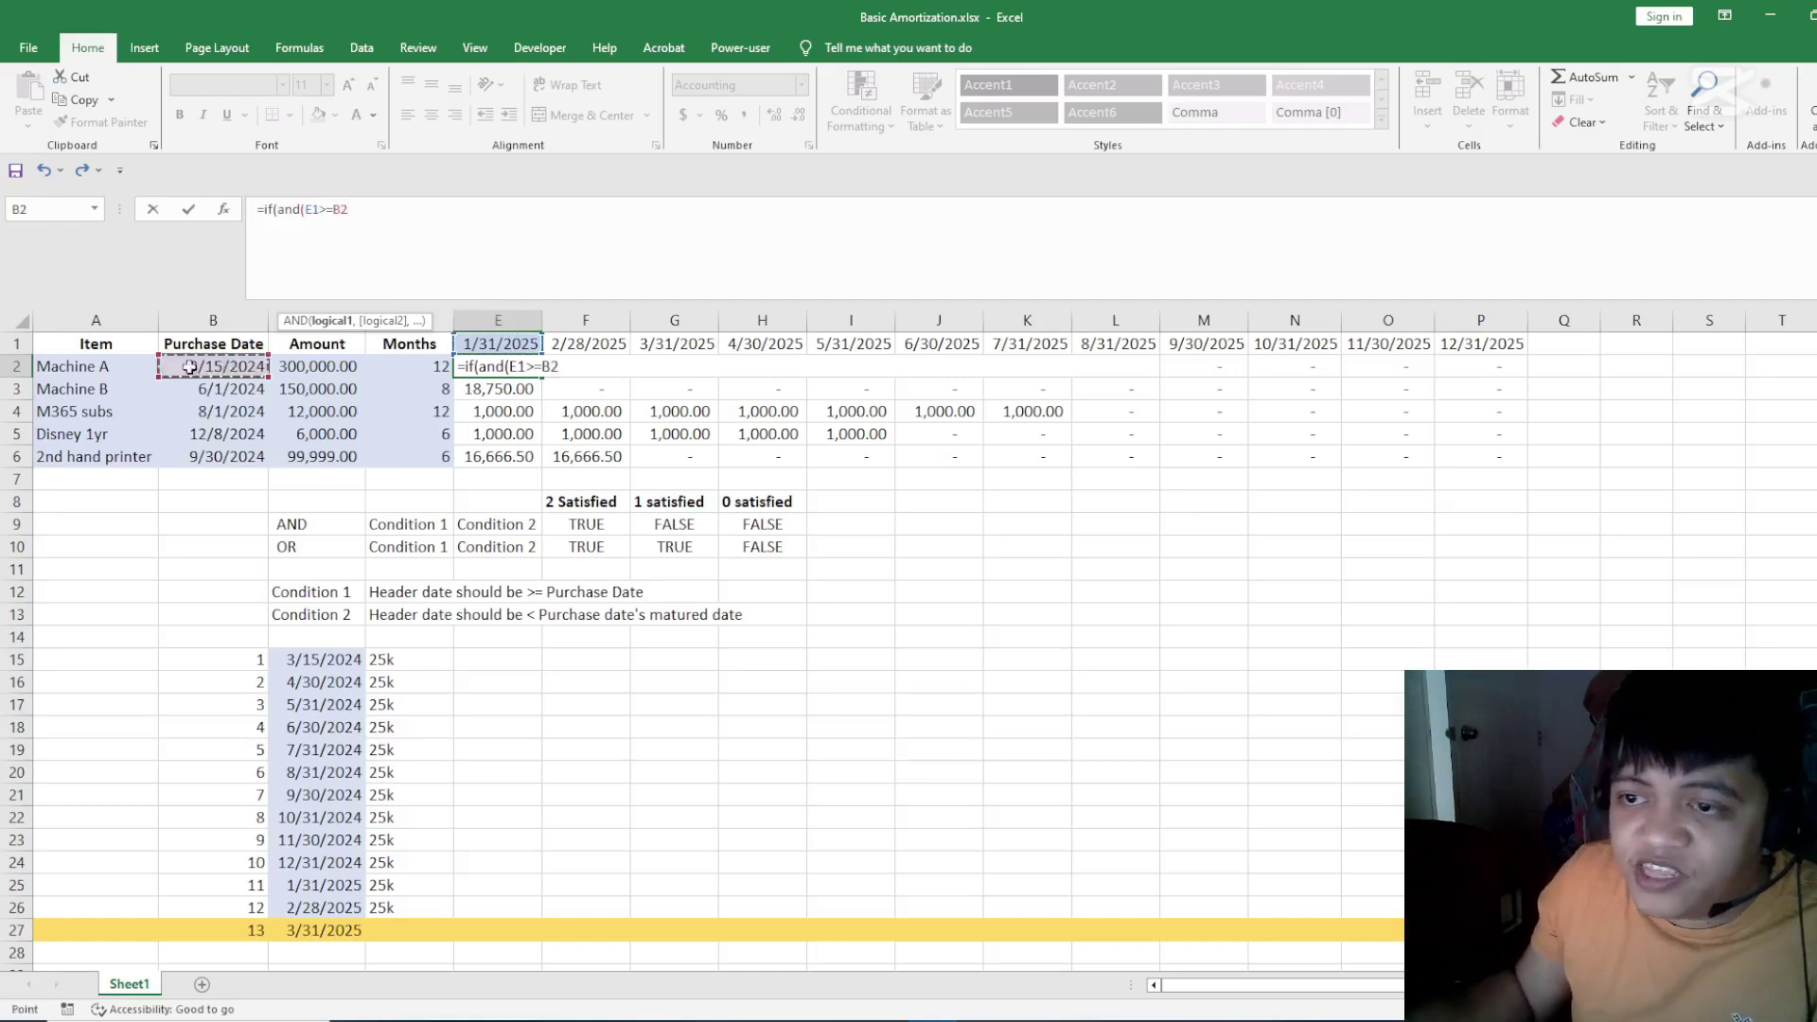
- Wrap both dates of the first condition in EOMONTH with 0 months, giving eomonth(E1,0)>=eomonth(B2,0)
left_click(339, 210)
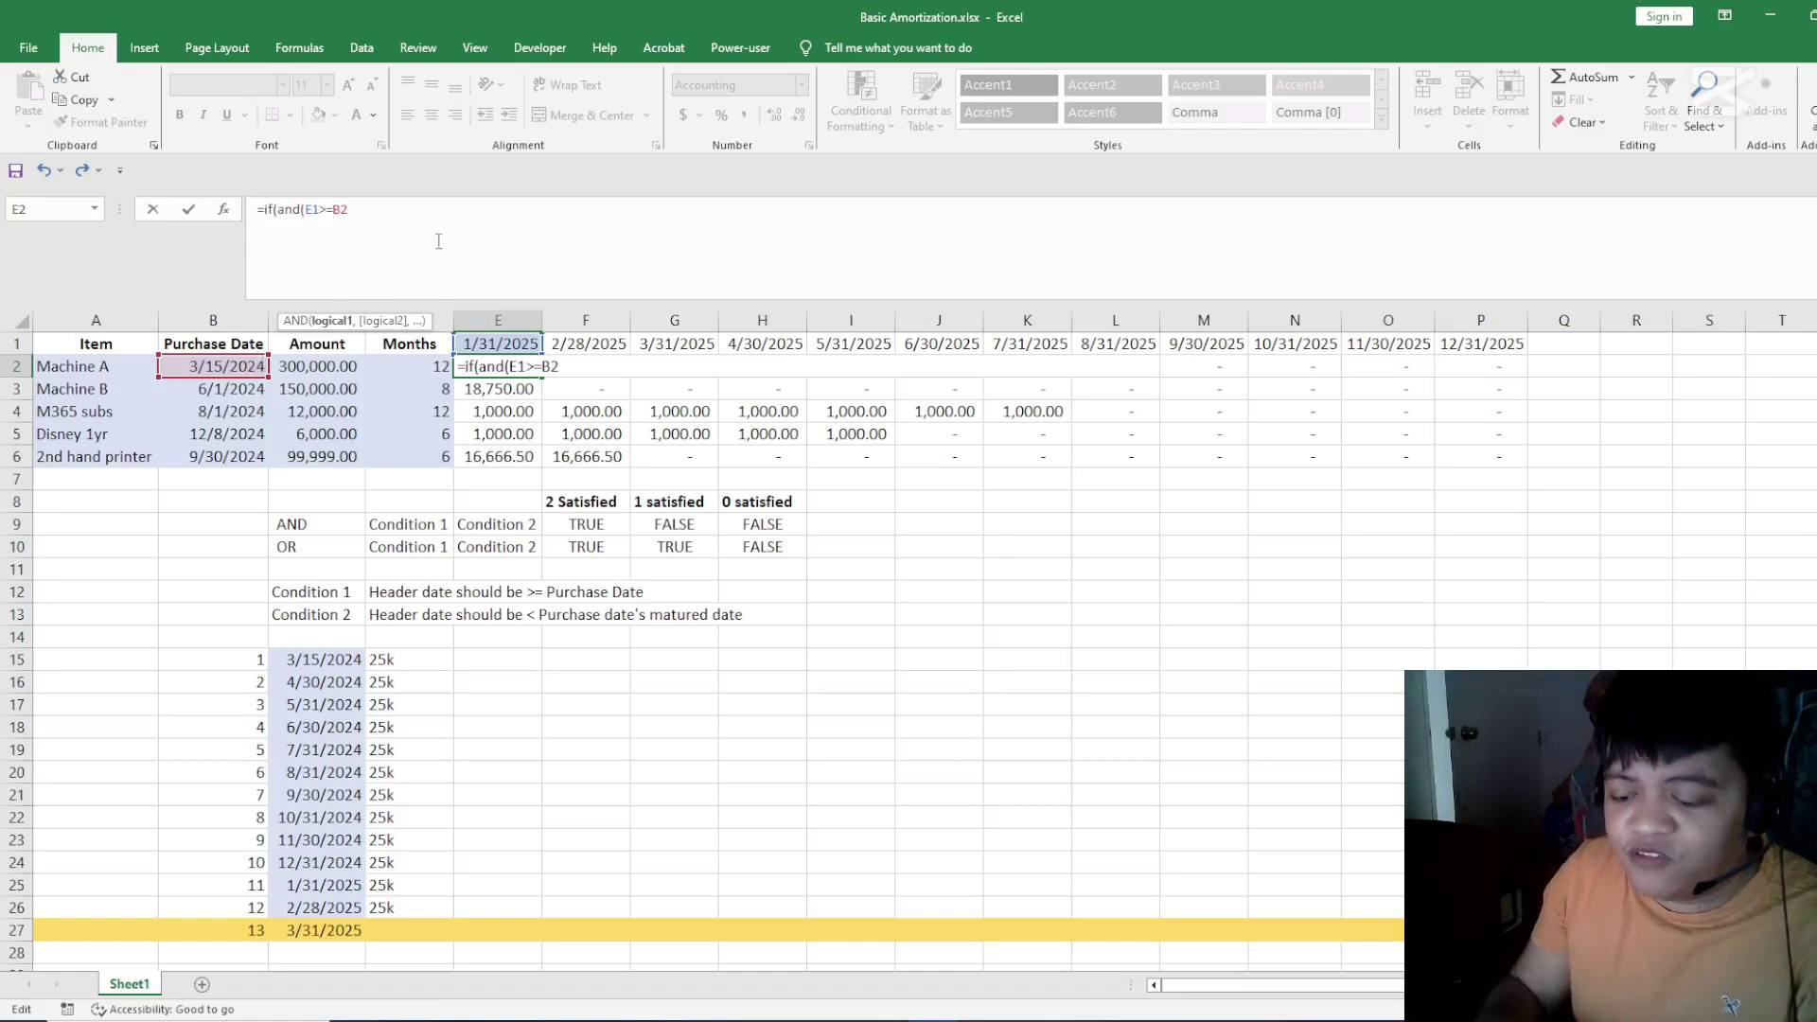
type("eomonth(")
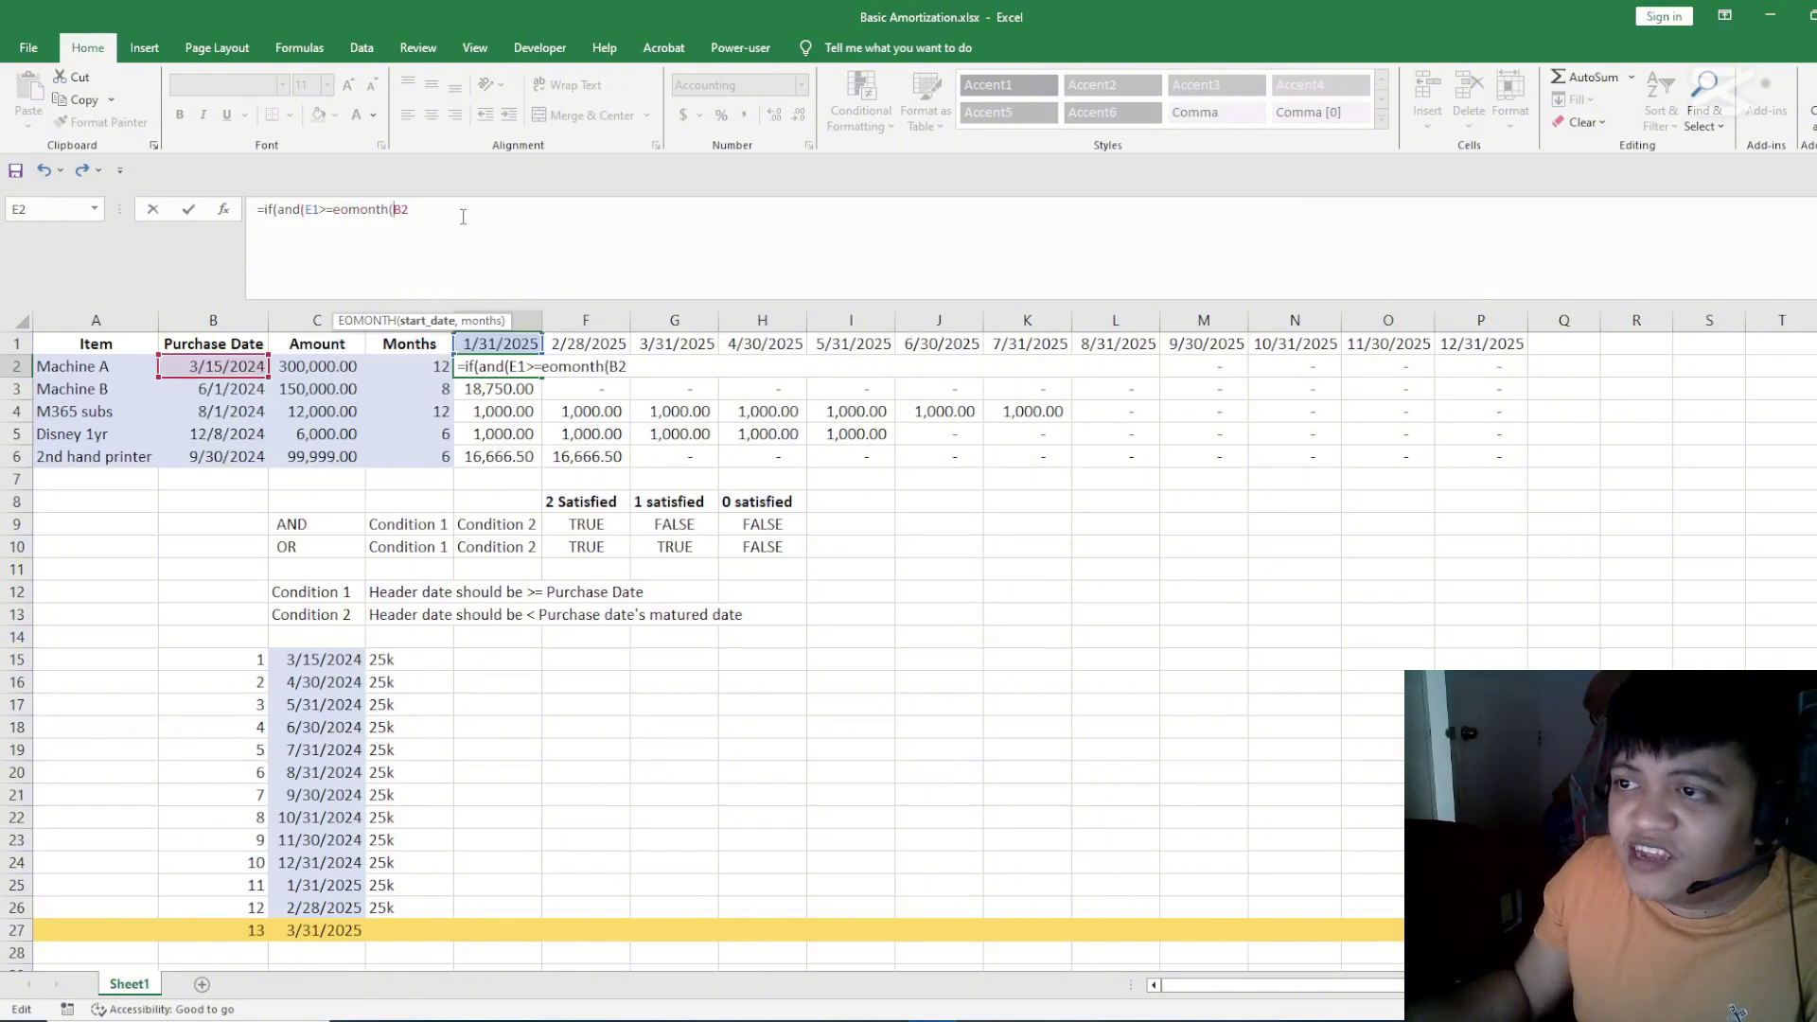
left_click(466, 212)
type(",0")
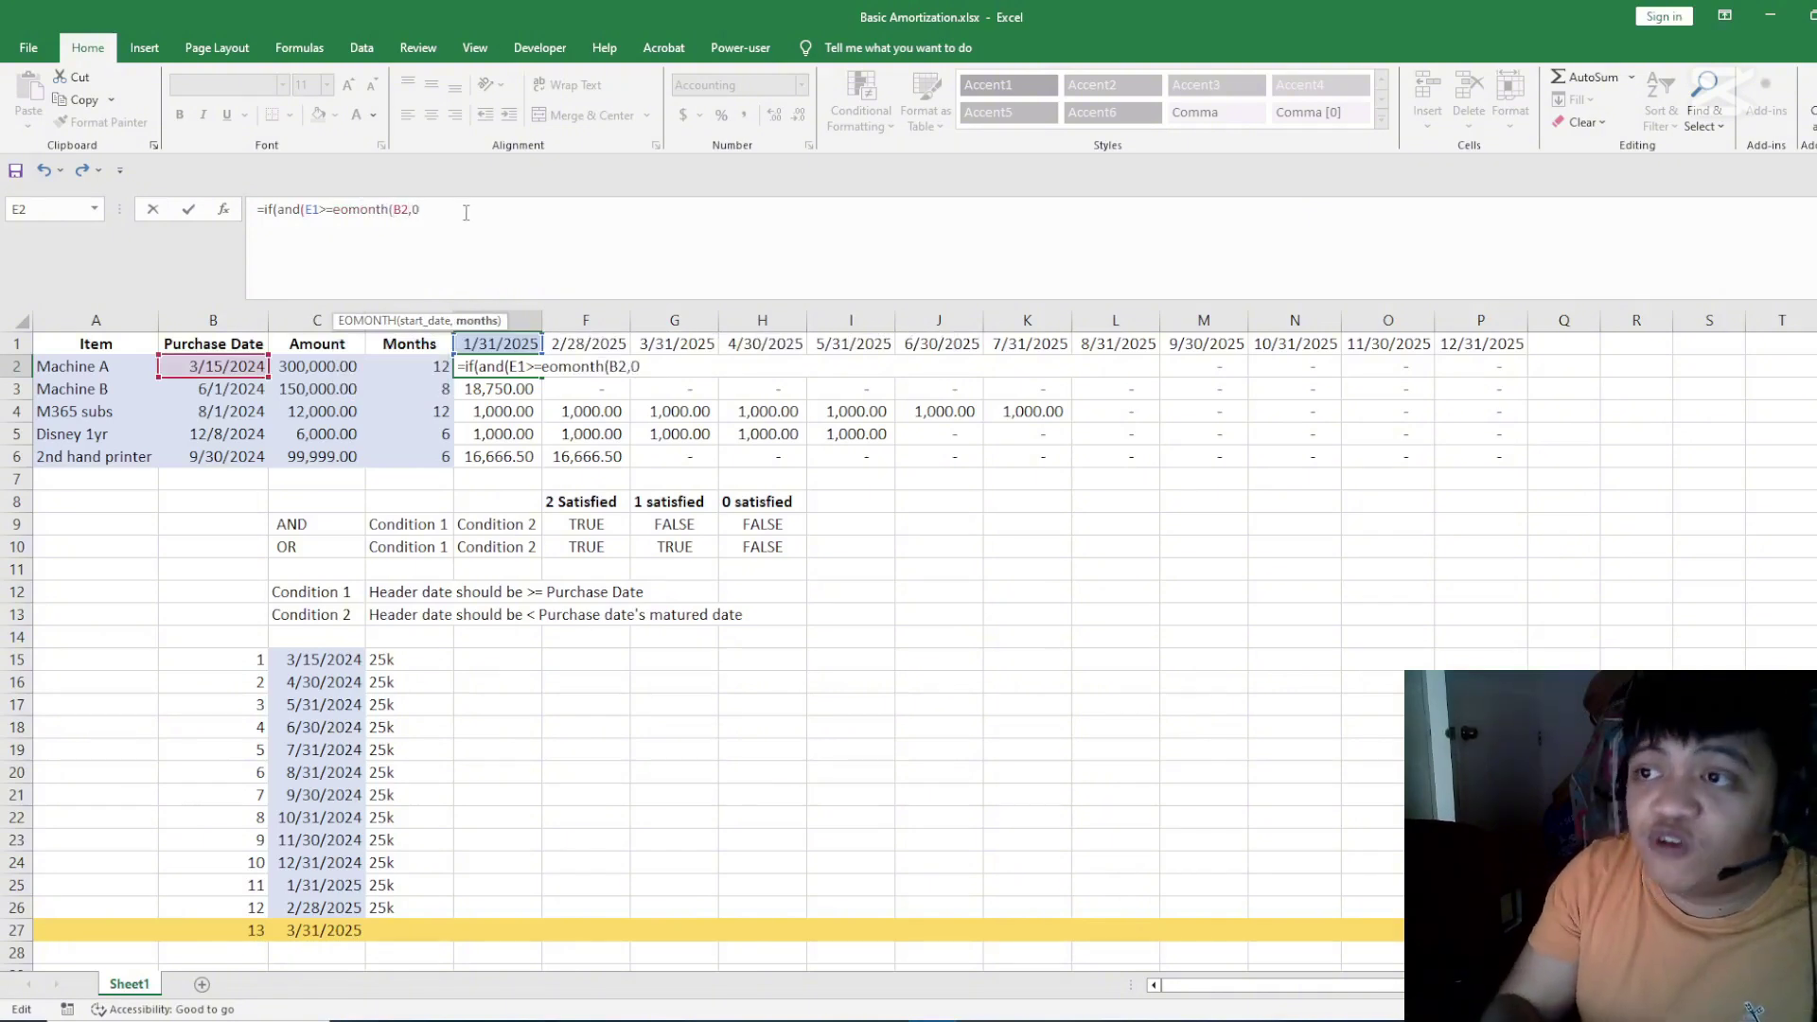
type(")")
left_click(303, 210)
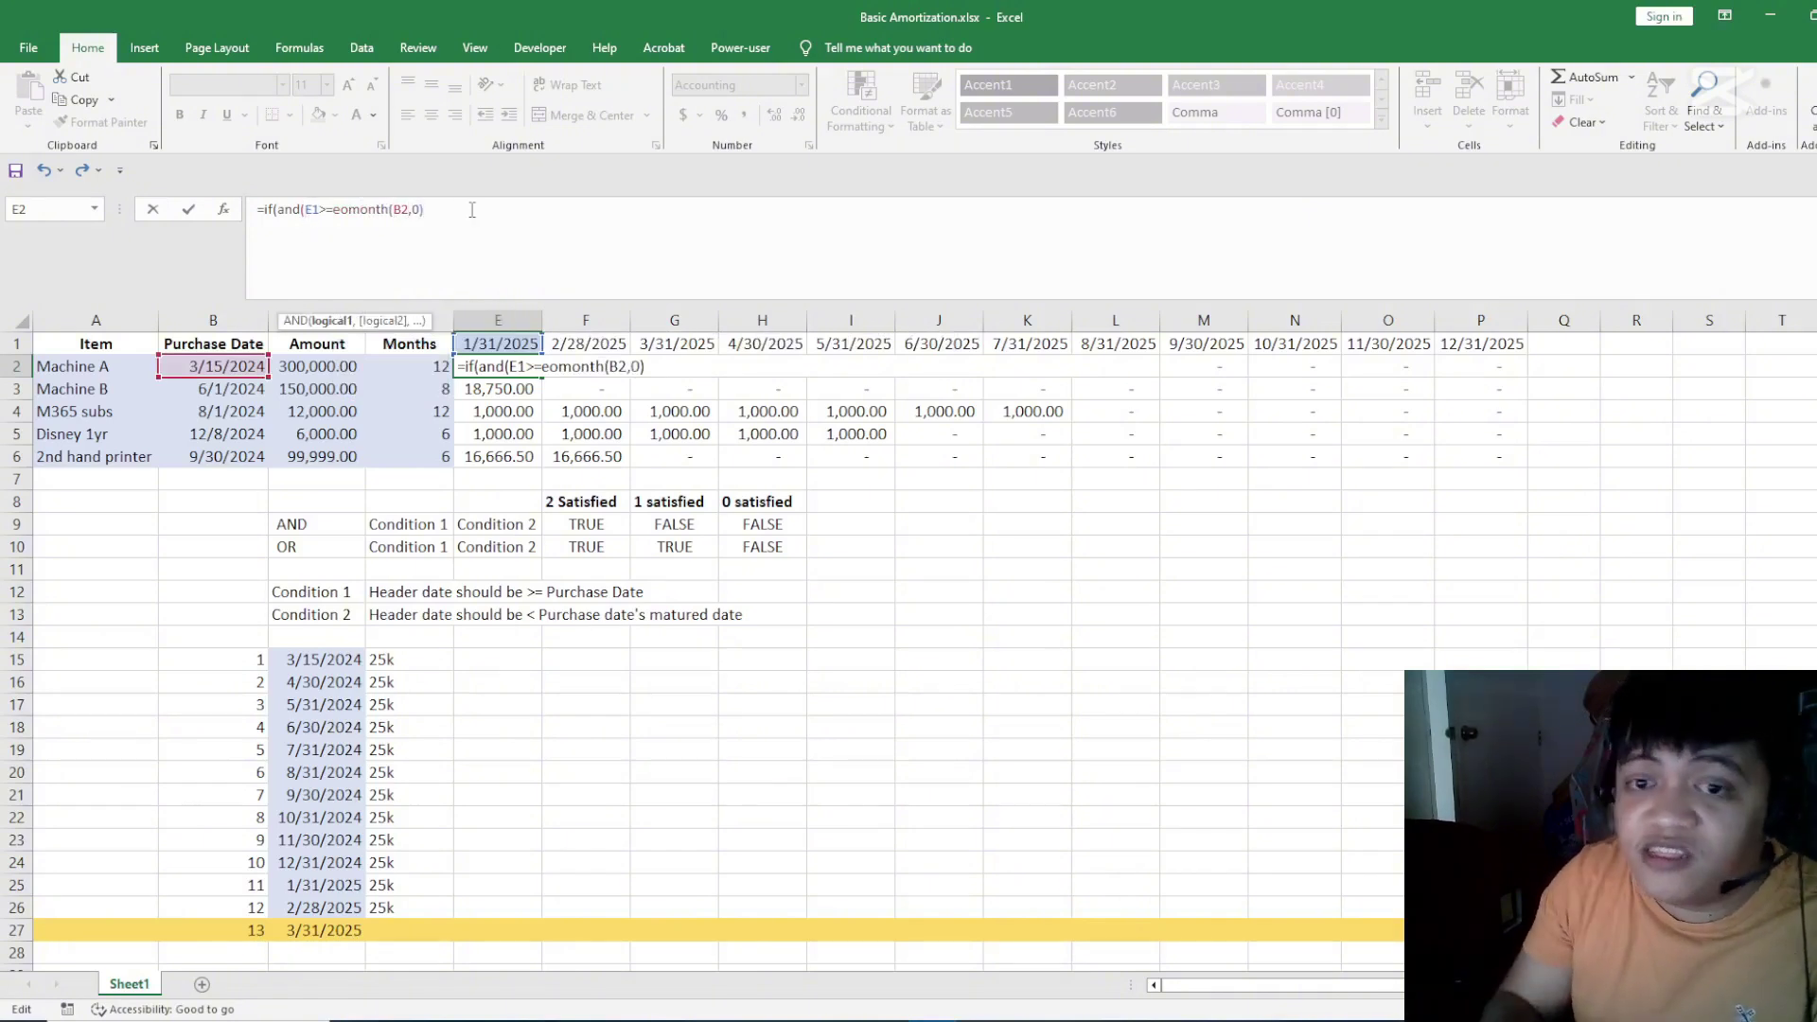
type("eomonth(E1")
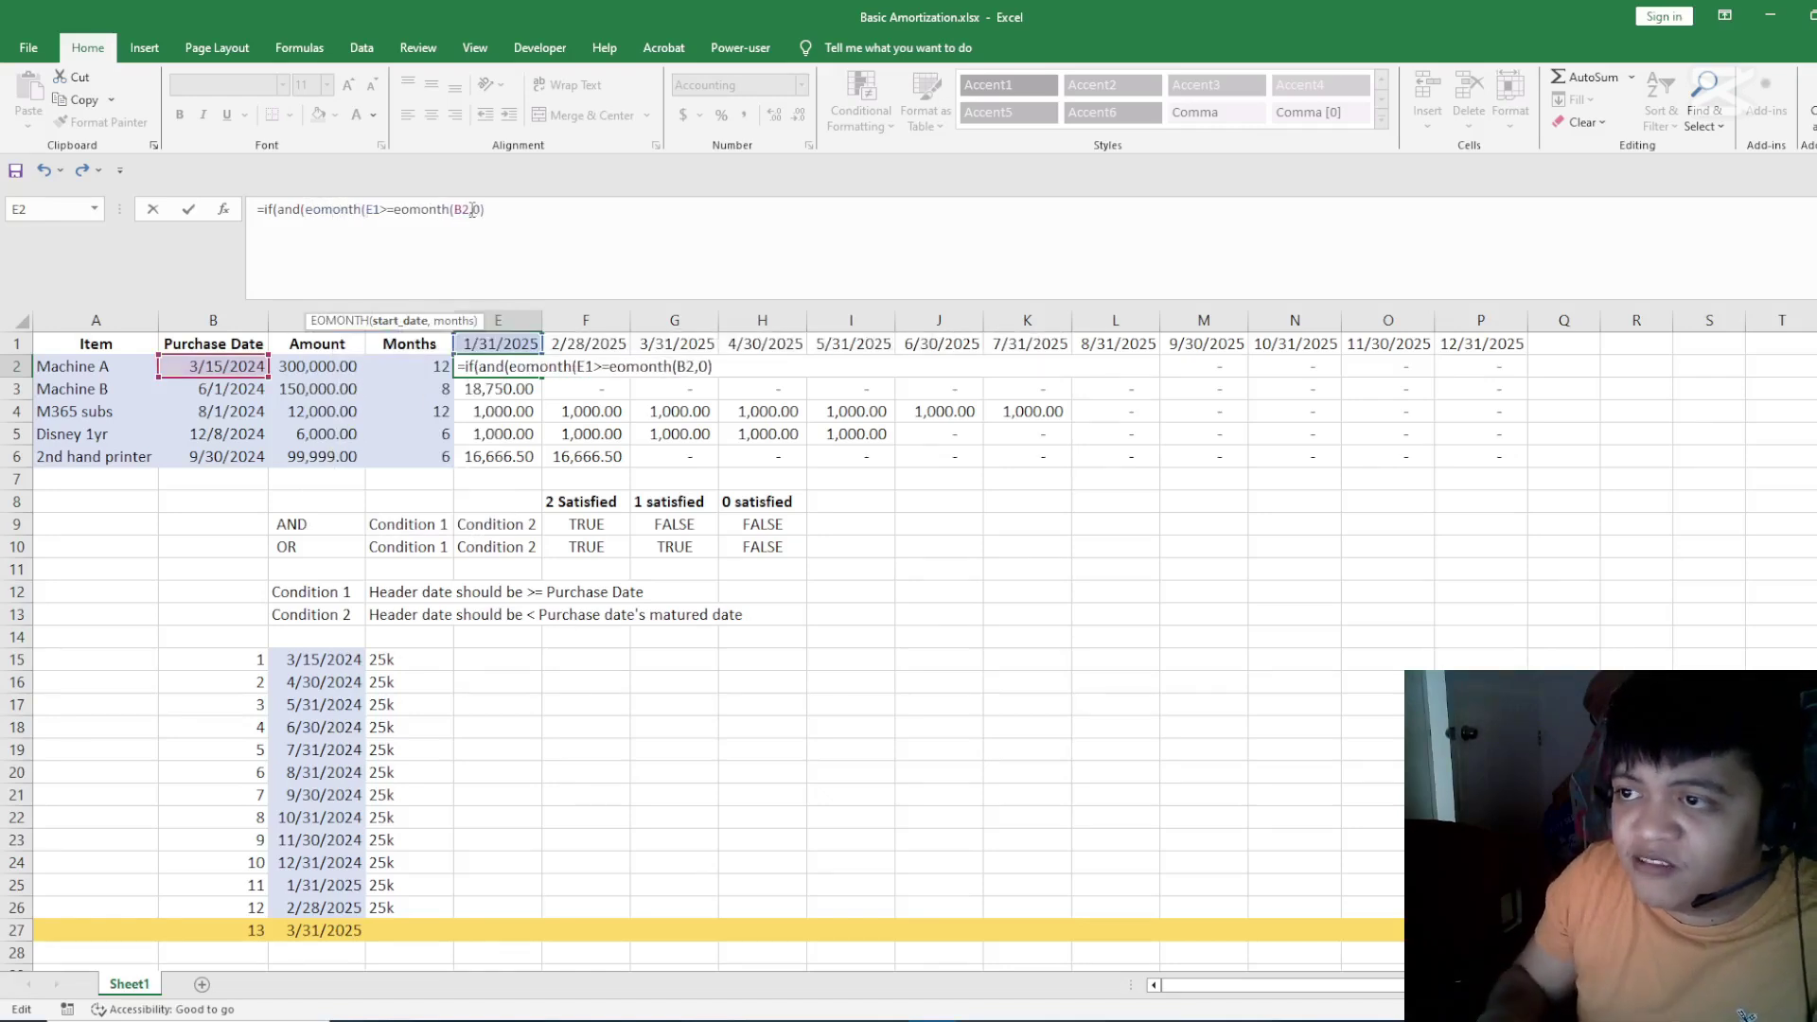
type(",0)")
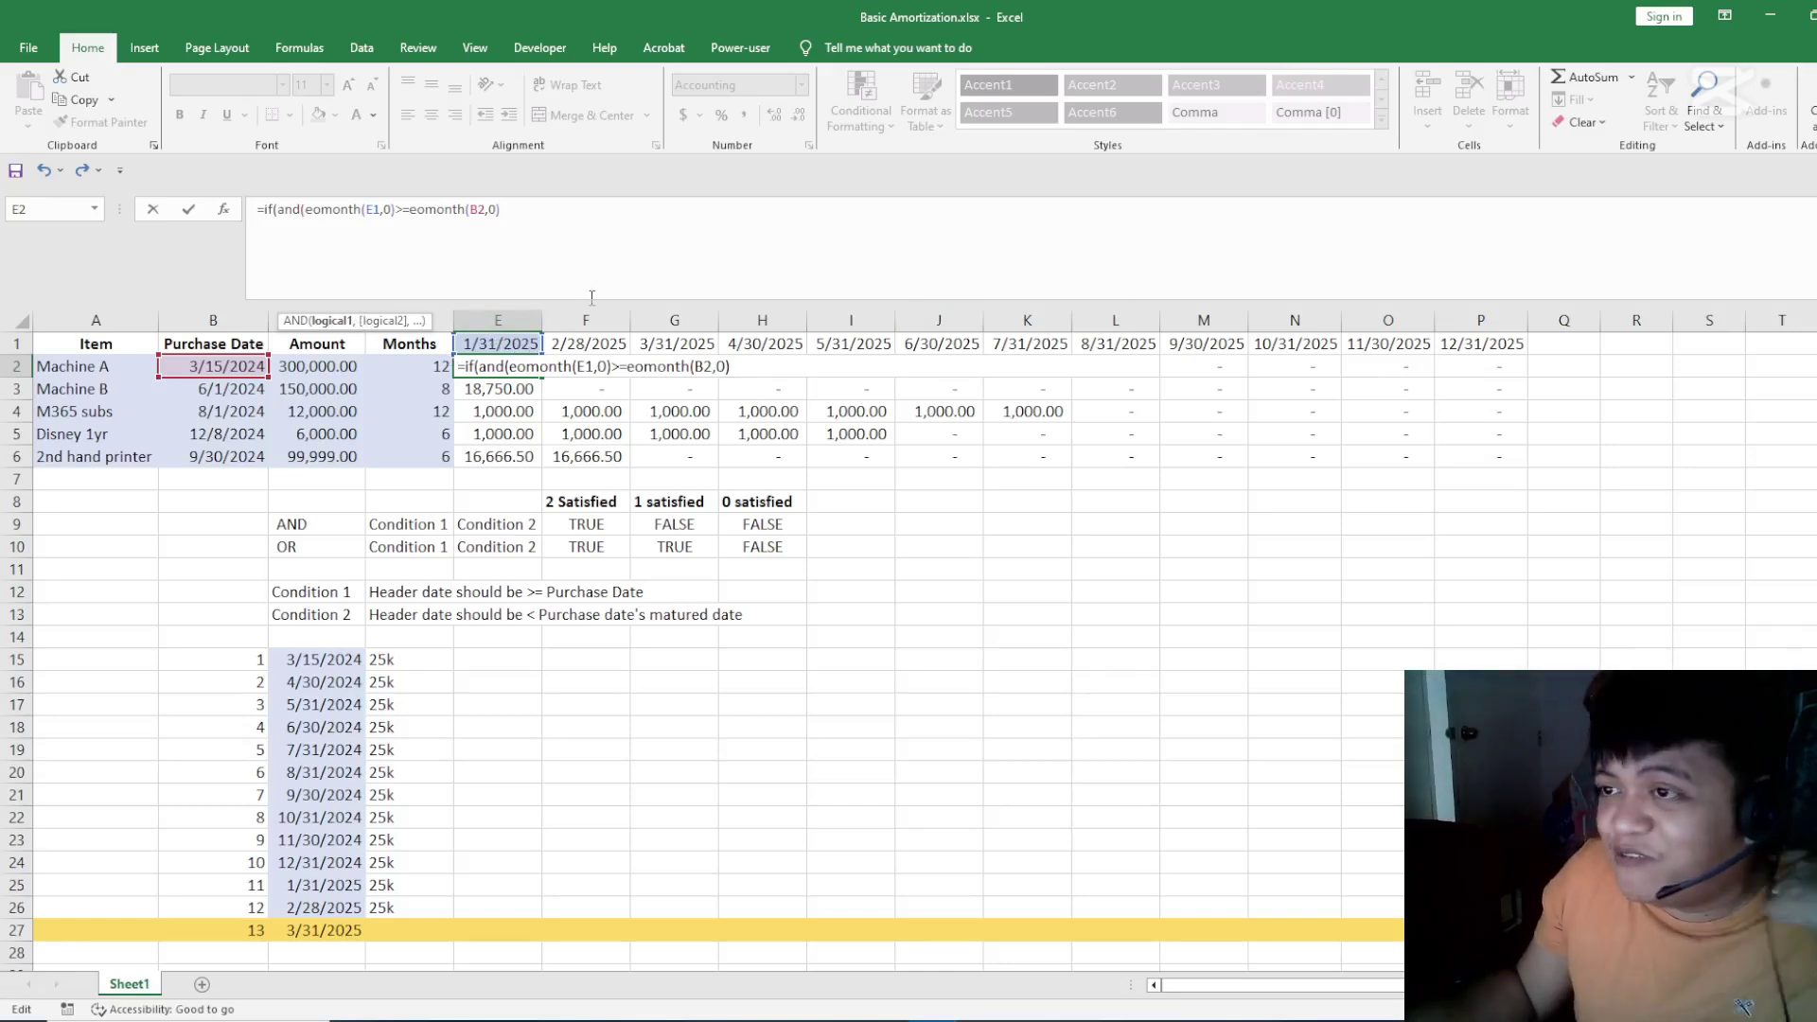
- Lock only the row of the header date reference in the formula as E$1
left_click(375, 210)
key("F4")
key("F4")
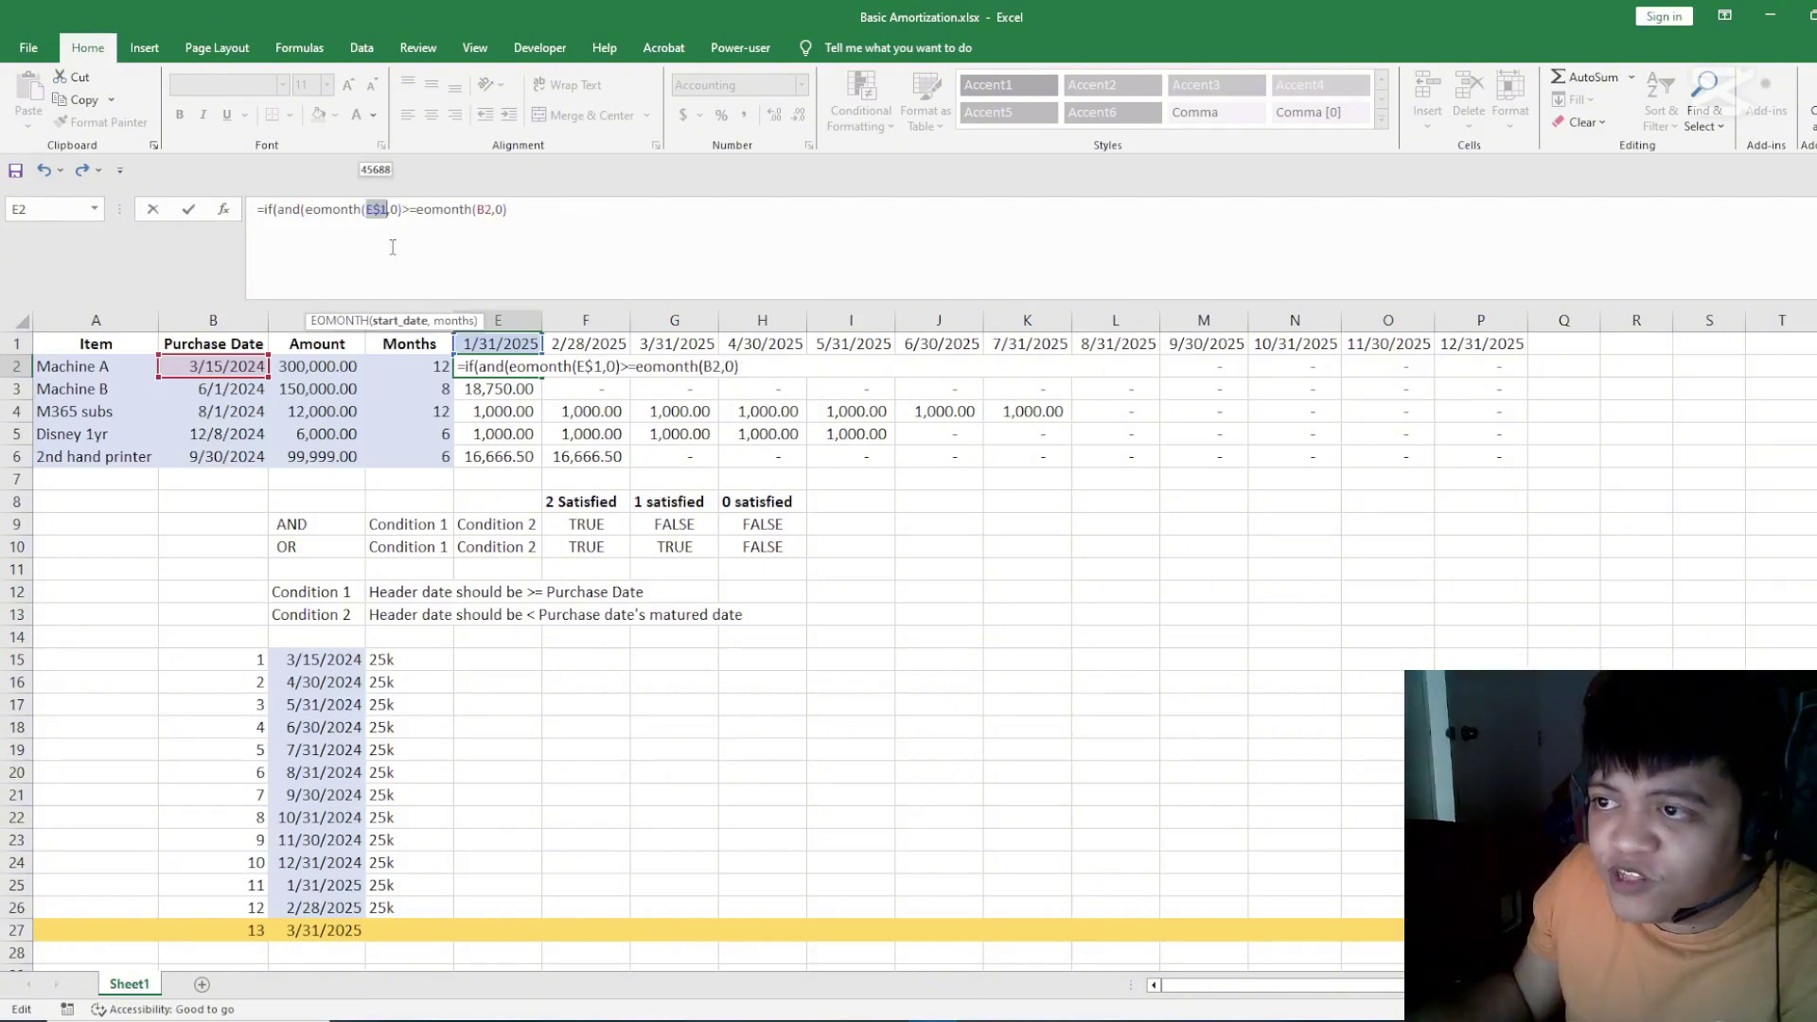
- Cycle the header date reference in the first condition through the lock types back to E$1
key("F4")
key("F4")
key("F4")
key("F4")
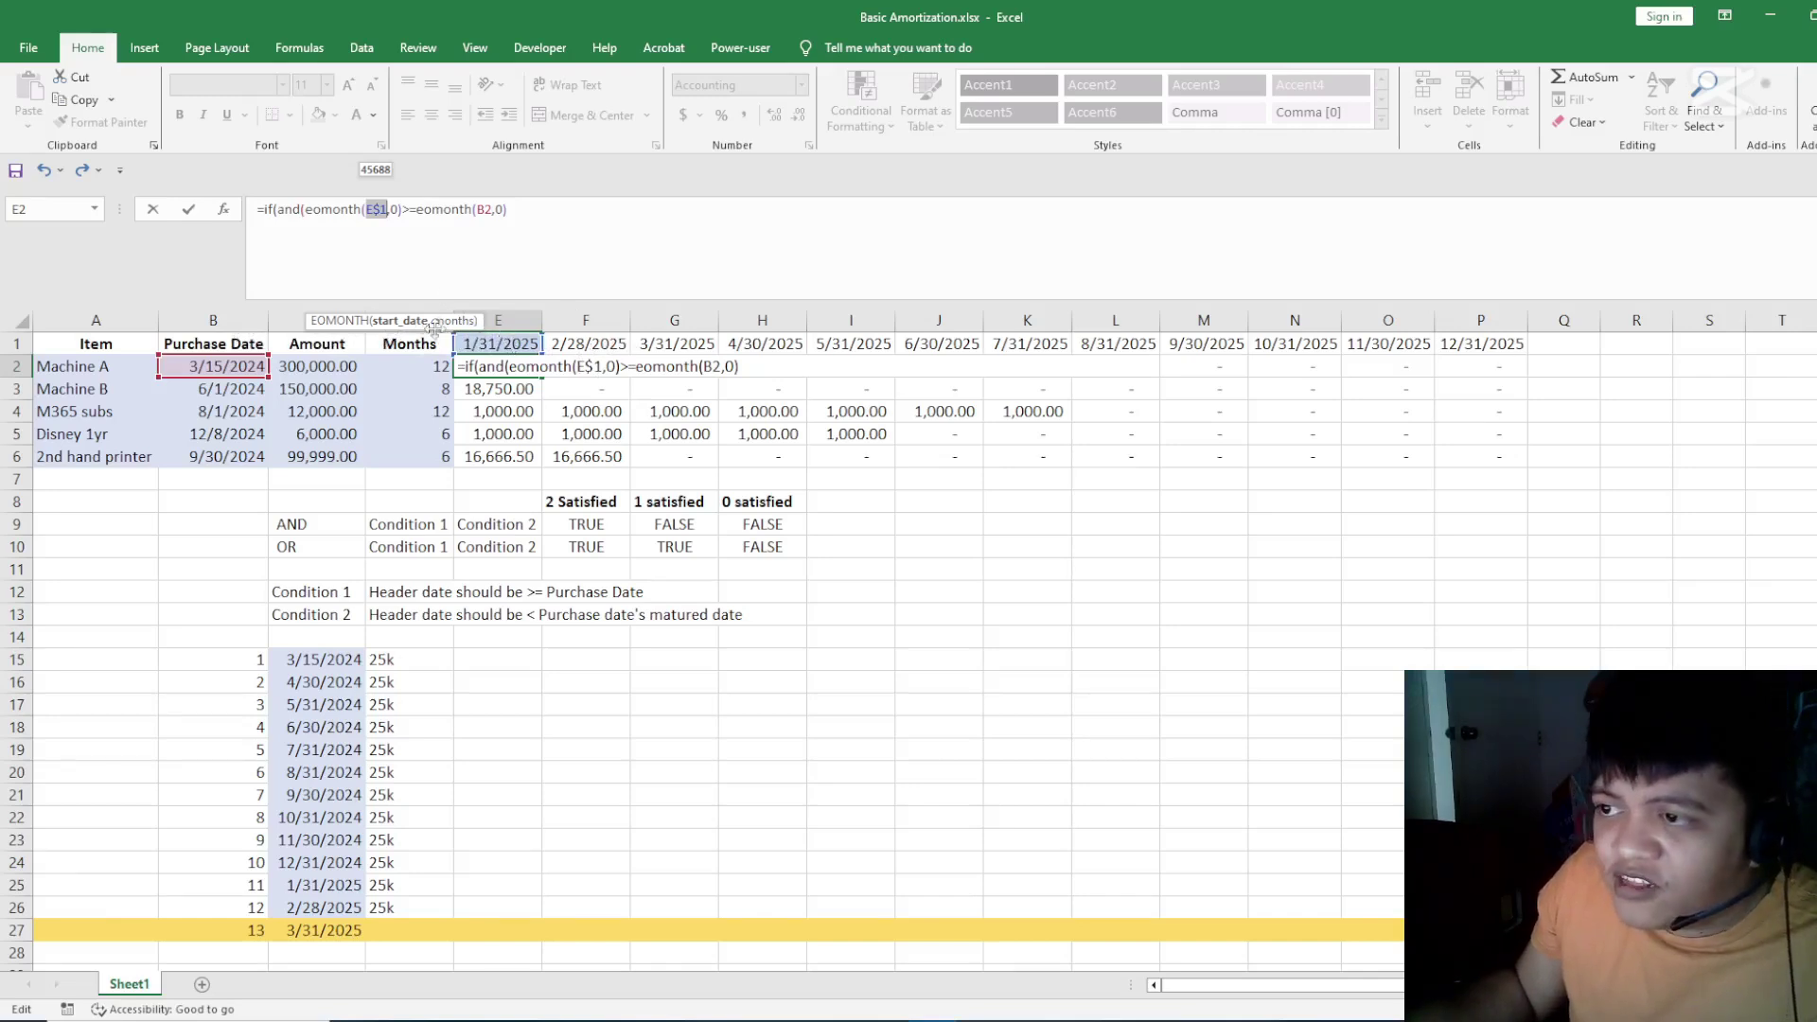
- Lock only the column of the purchase date reference in the first condition as $B2
left_click(483, 225)
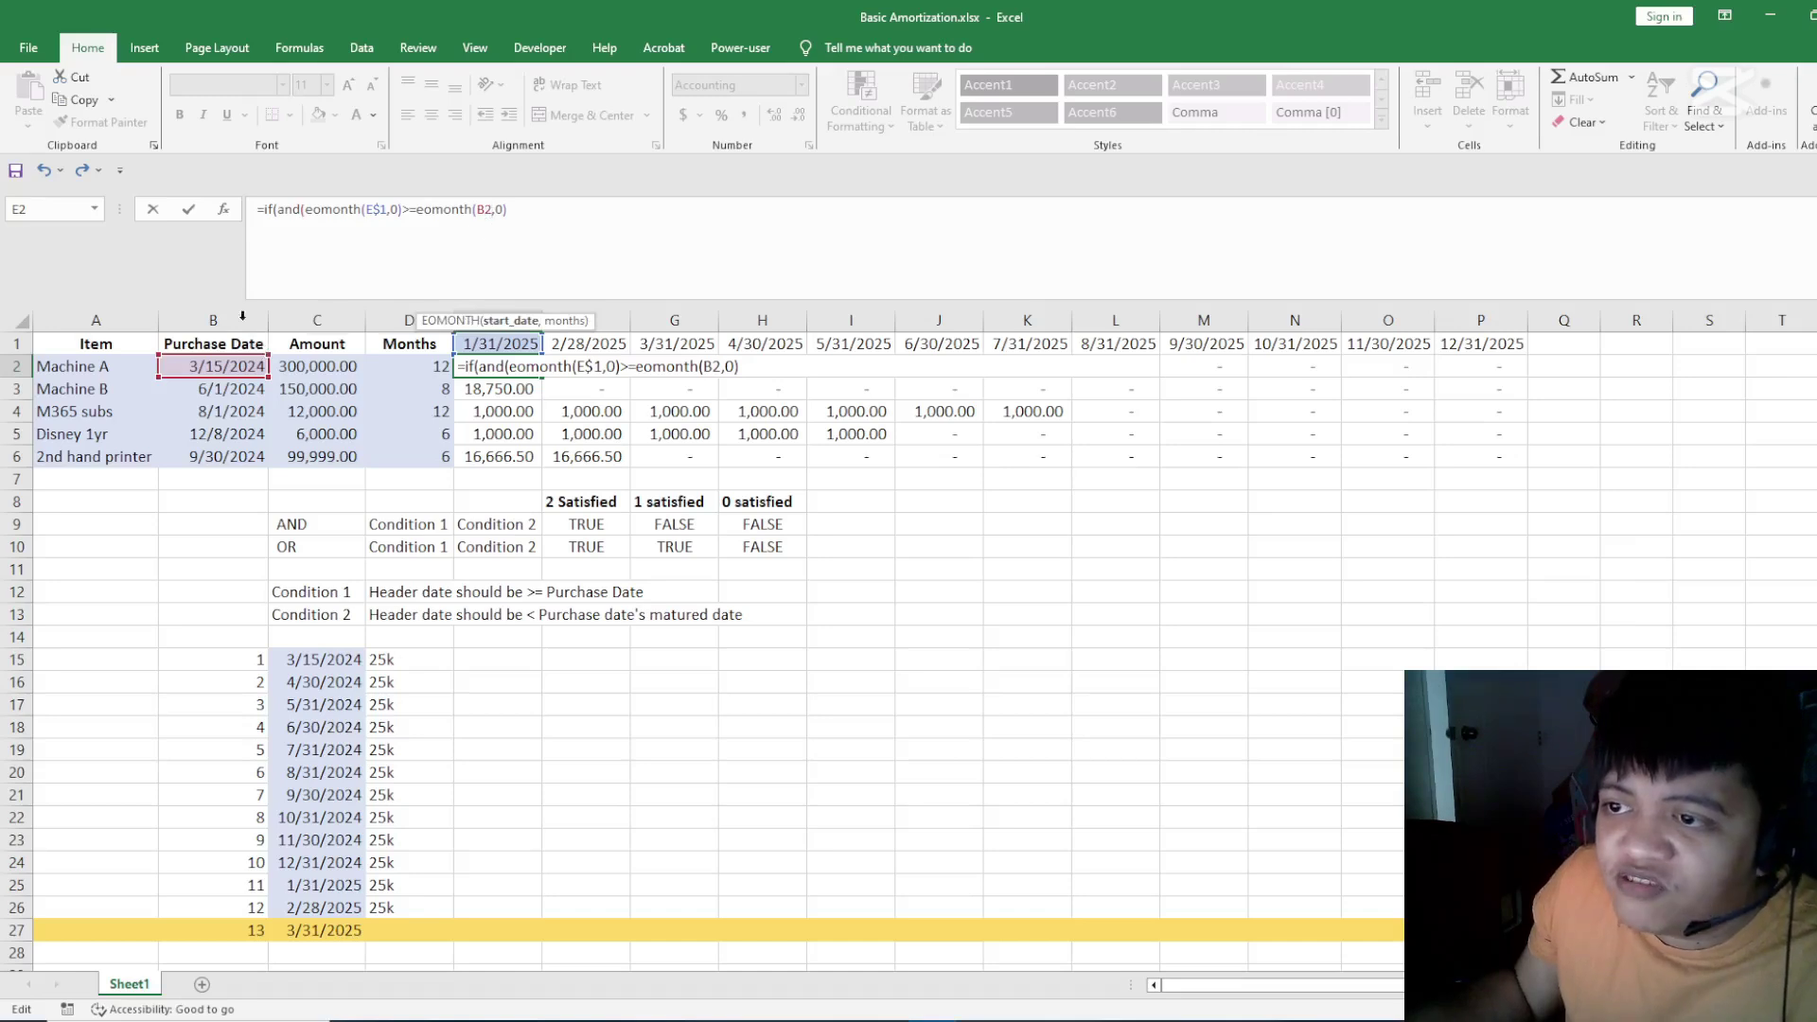
key("F4")
key("F4")
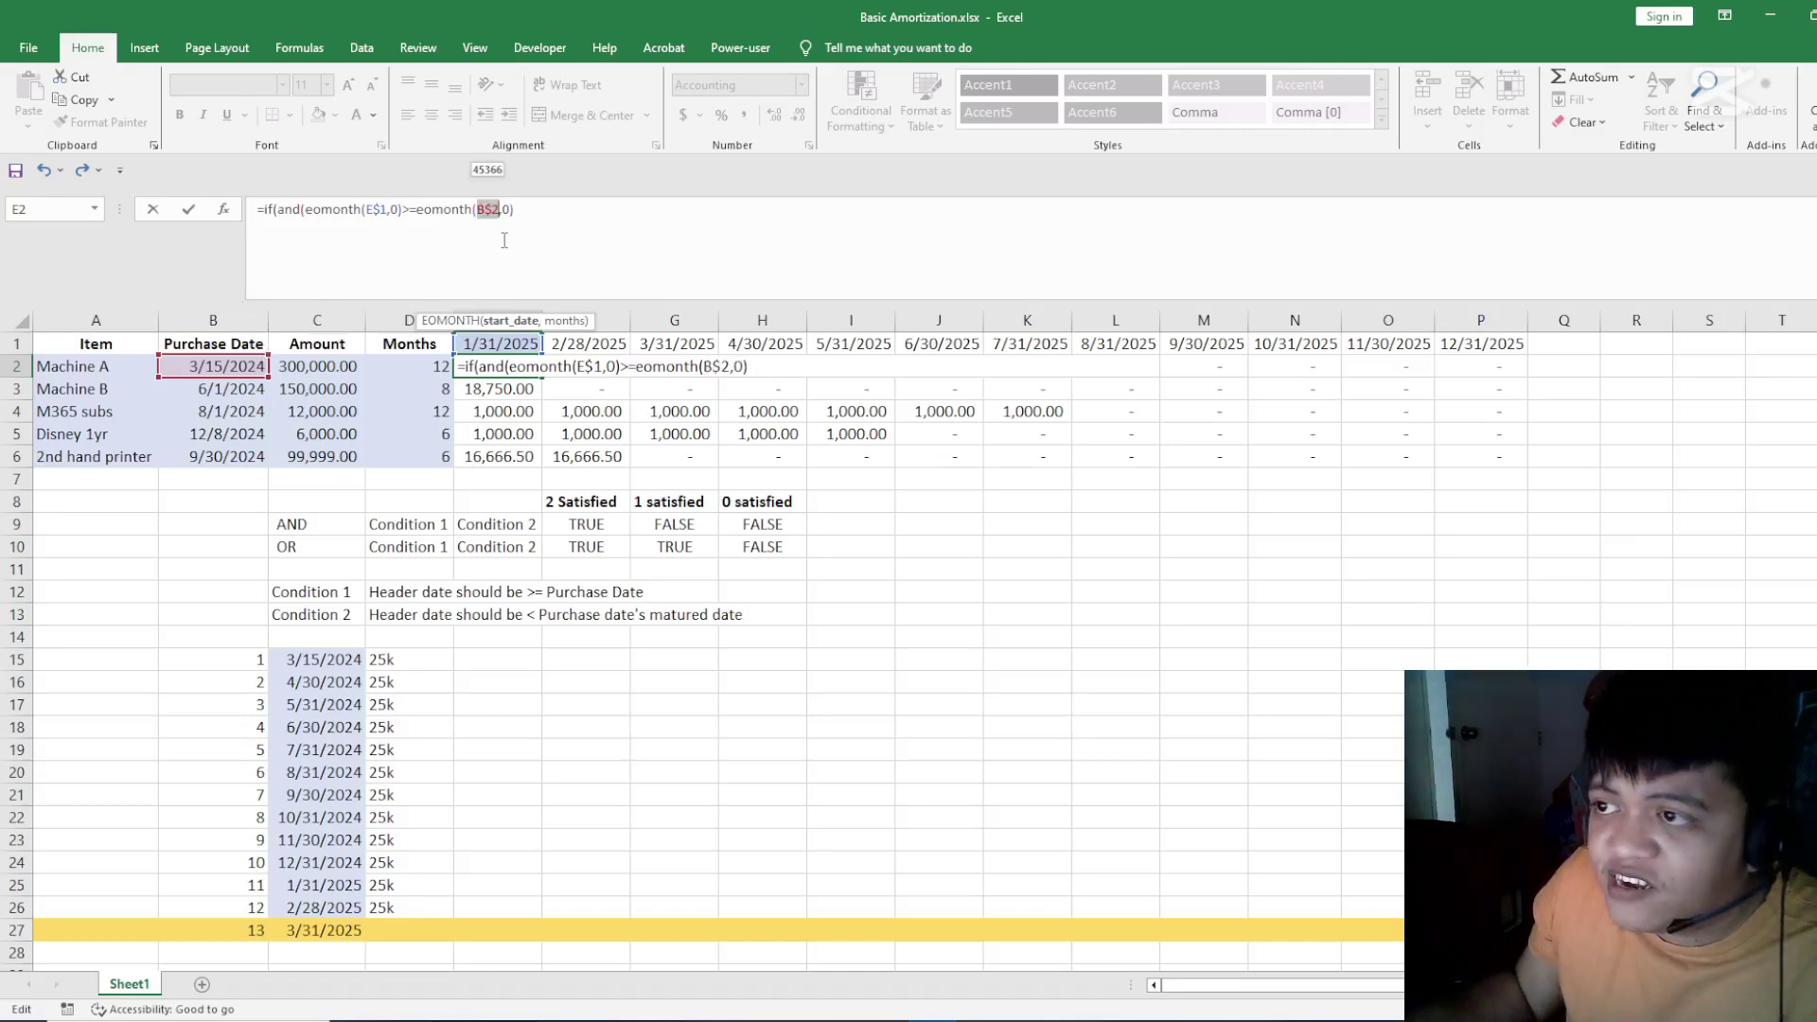
key("F4")
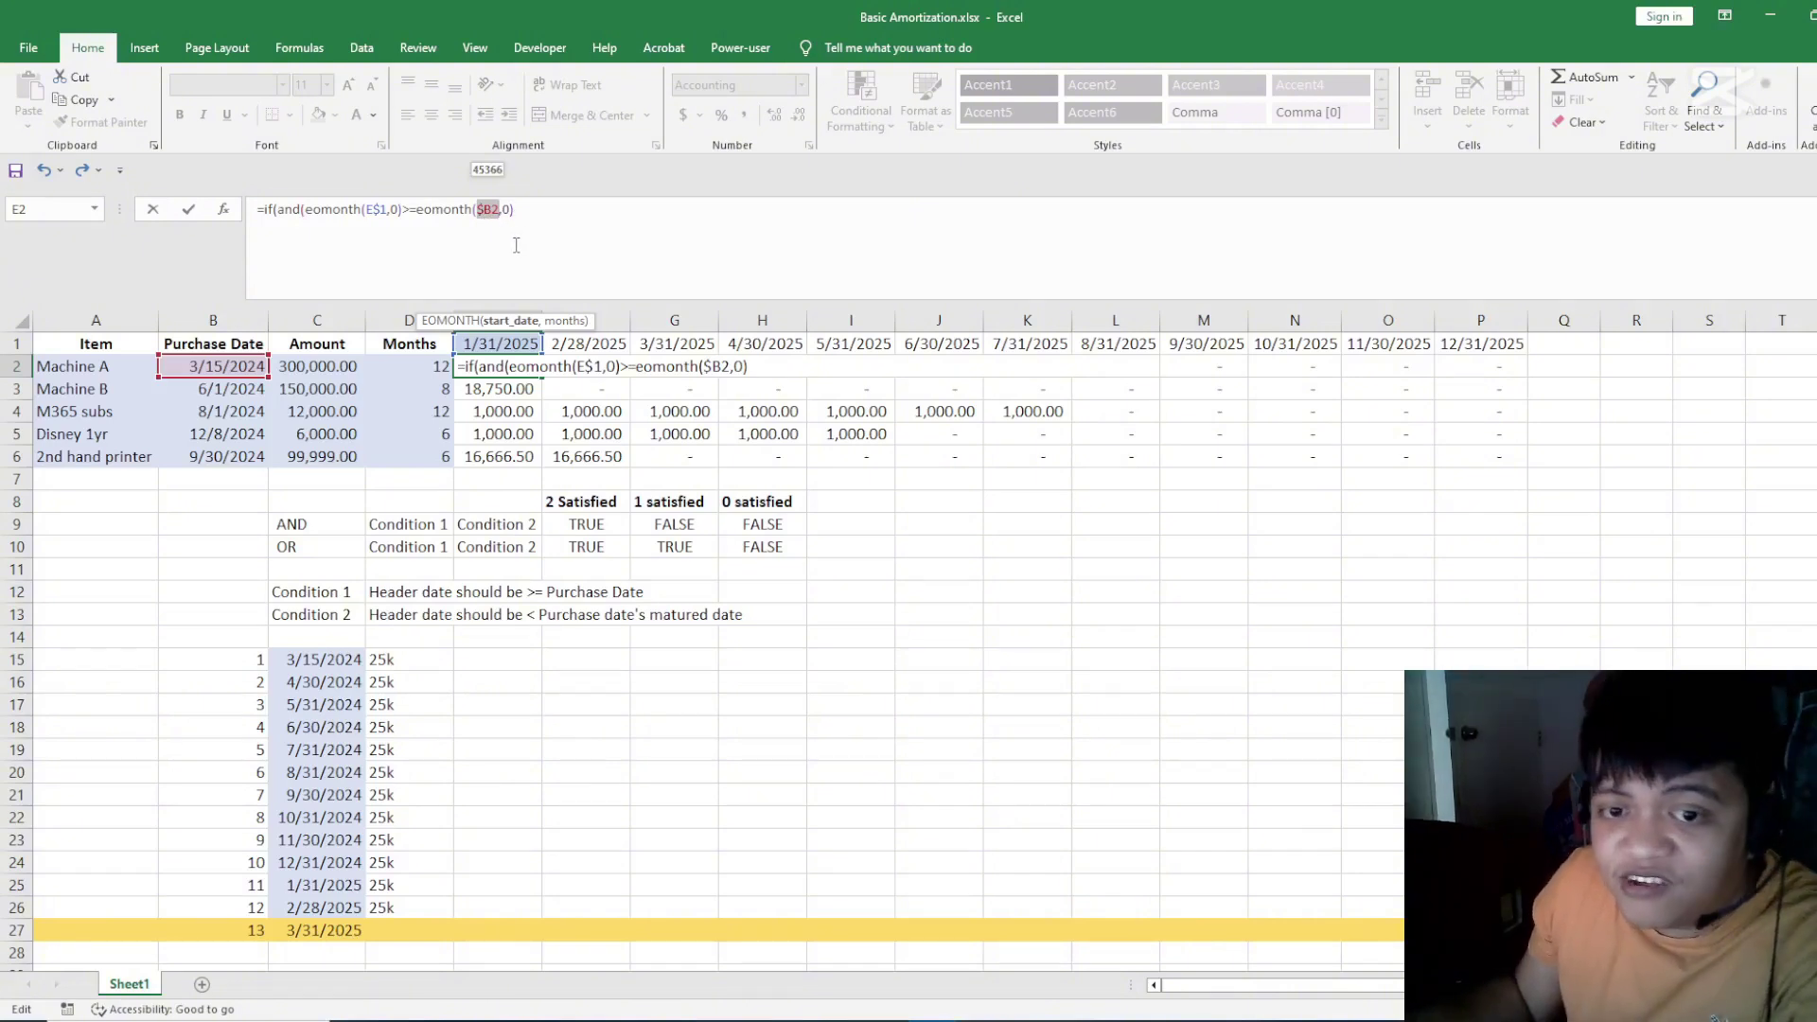
left_click(381, 210)
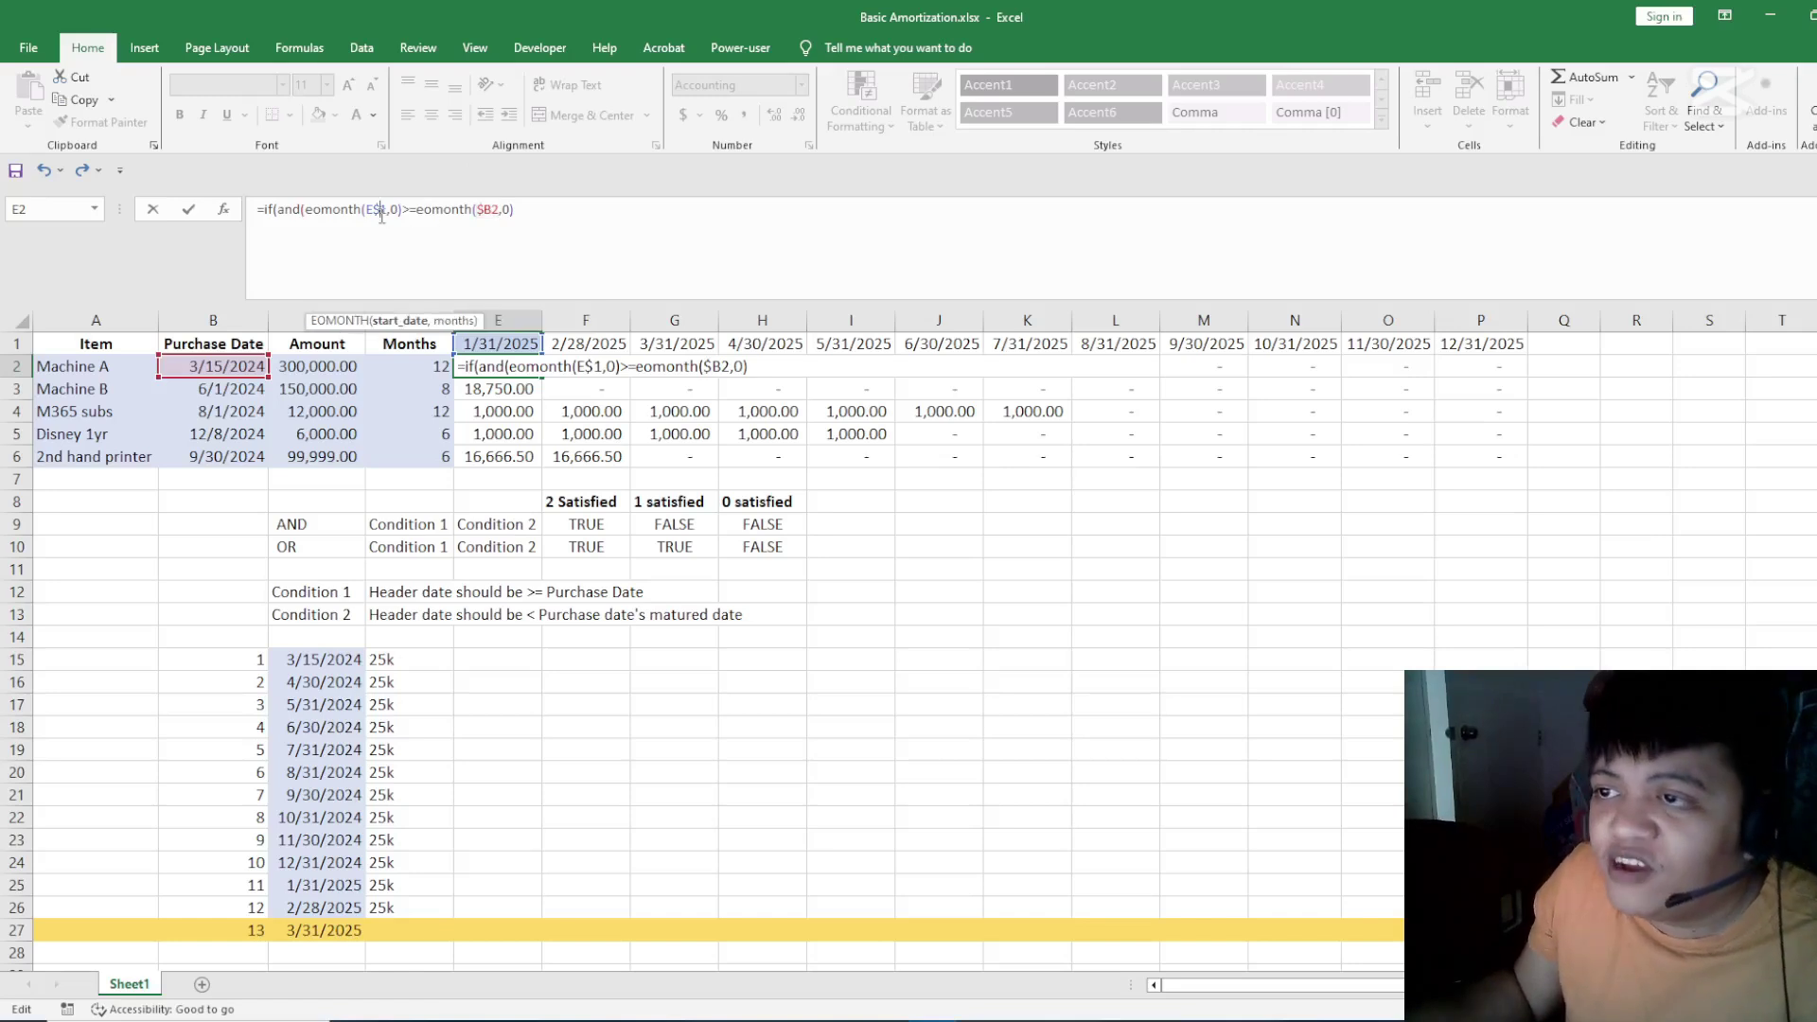
left_click(484, 210)
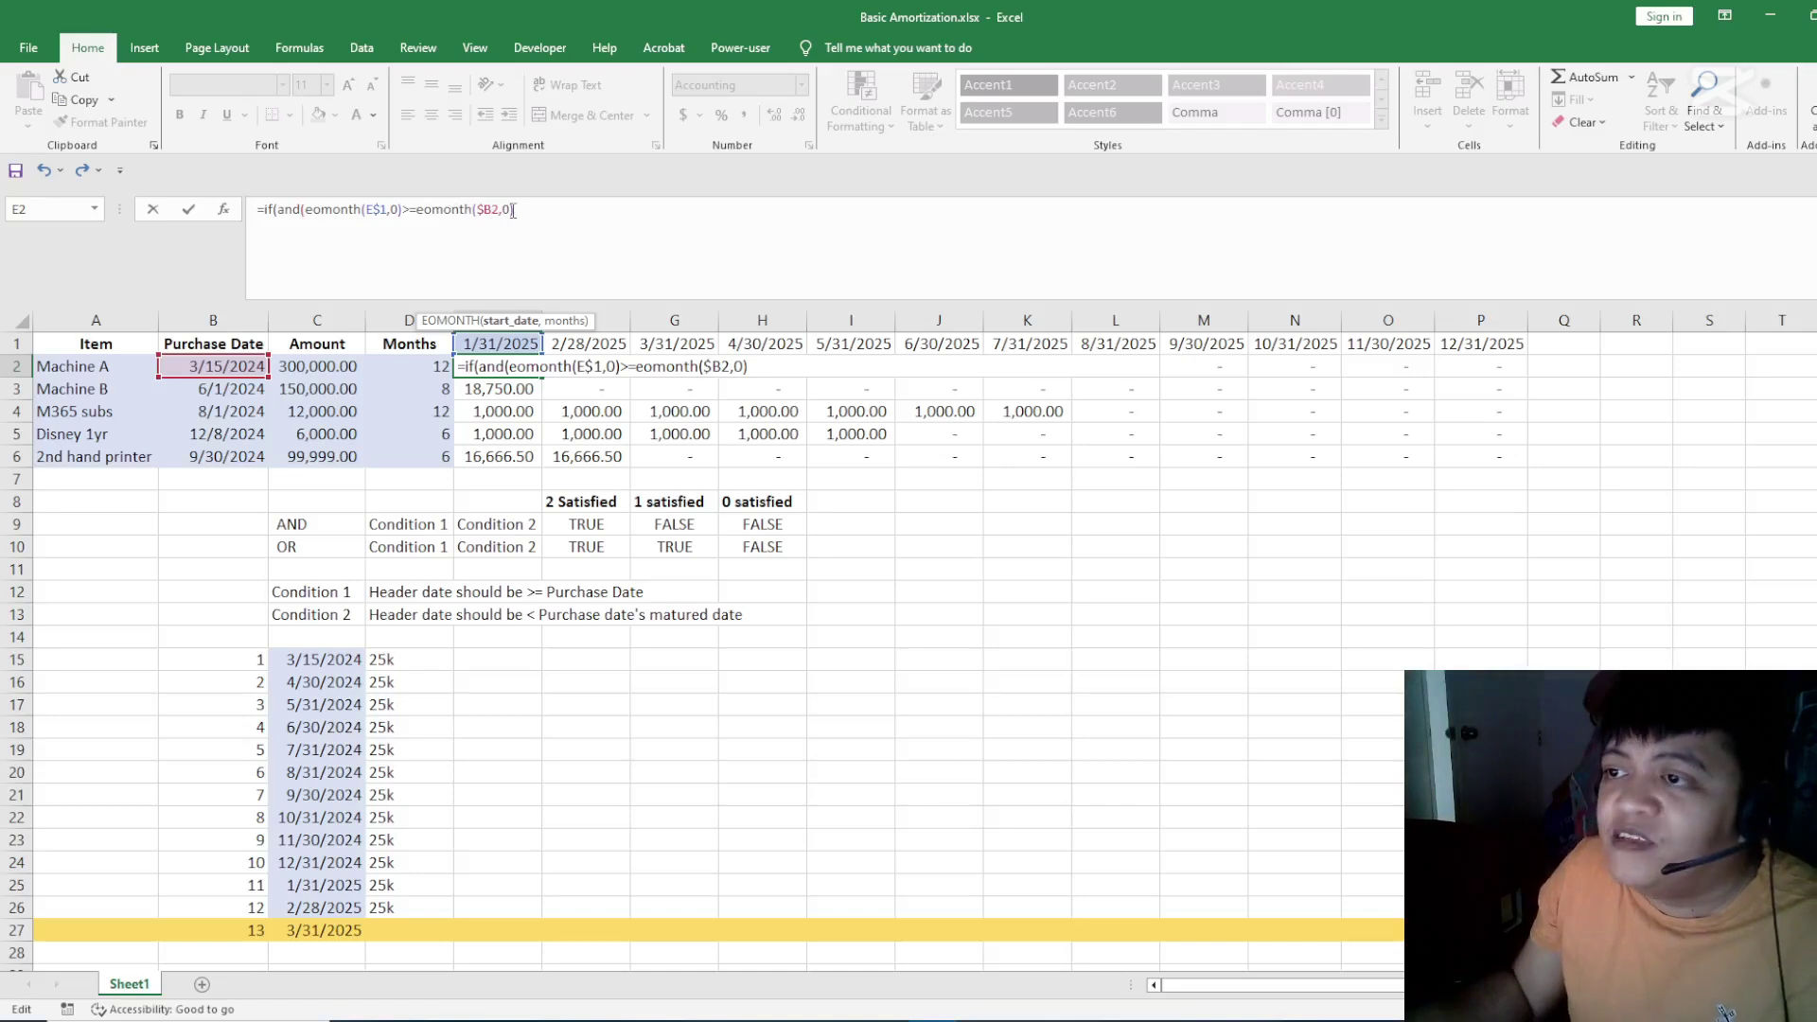
left_click(513, 210)
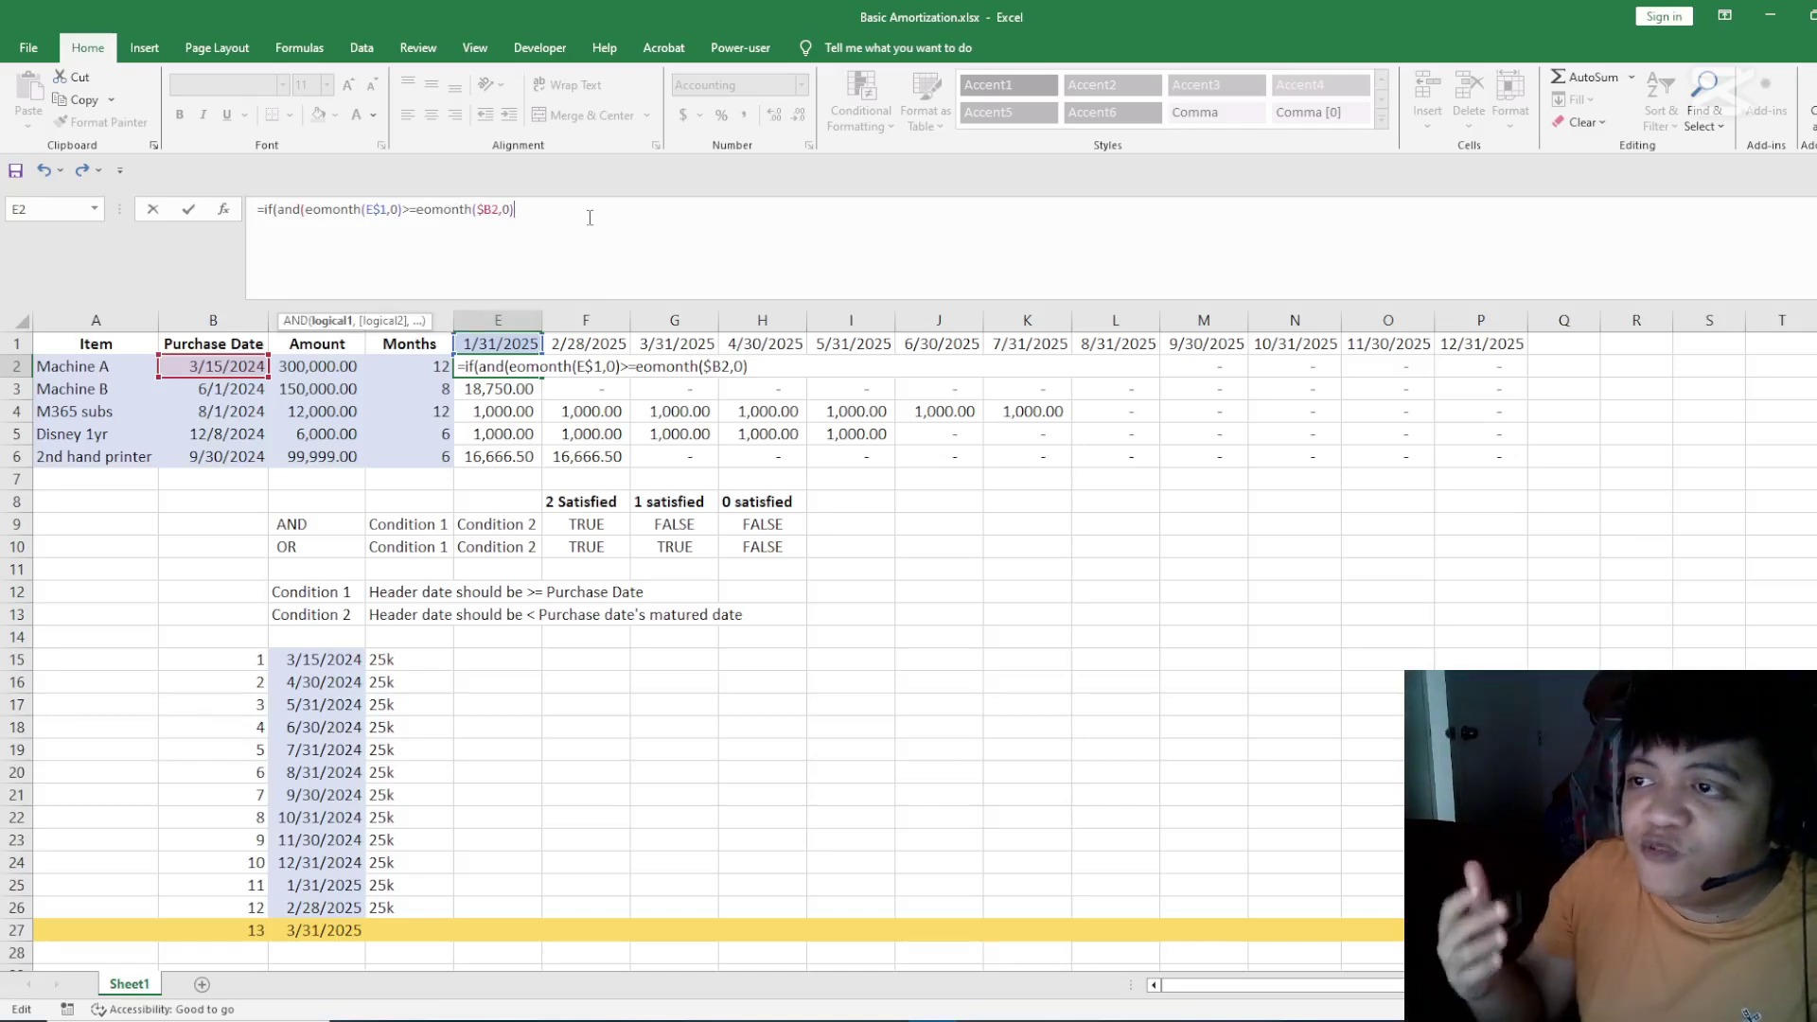
left_click(369, 216)
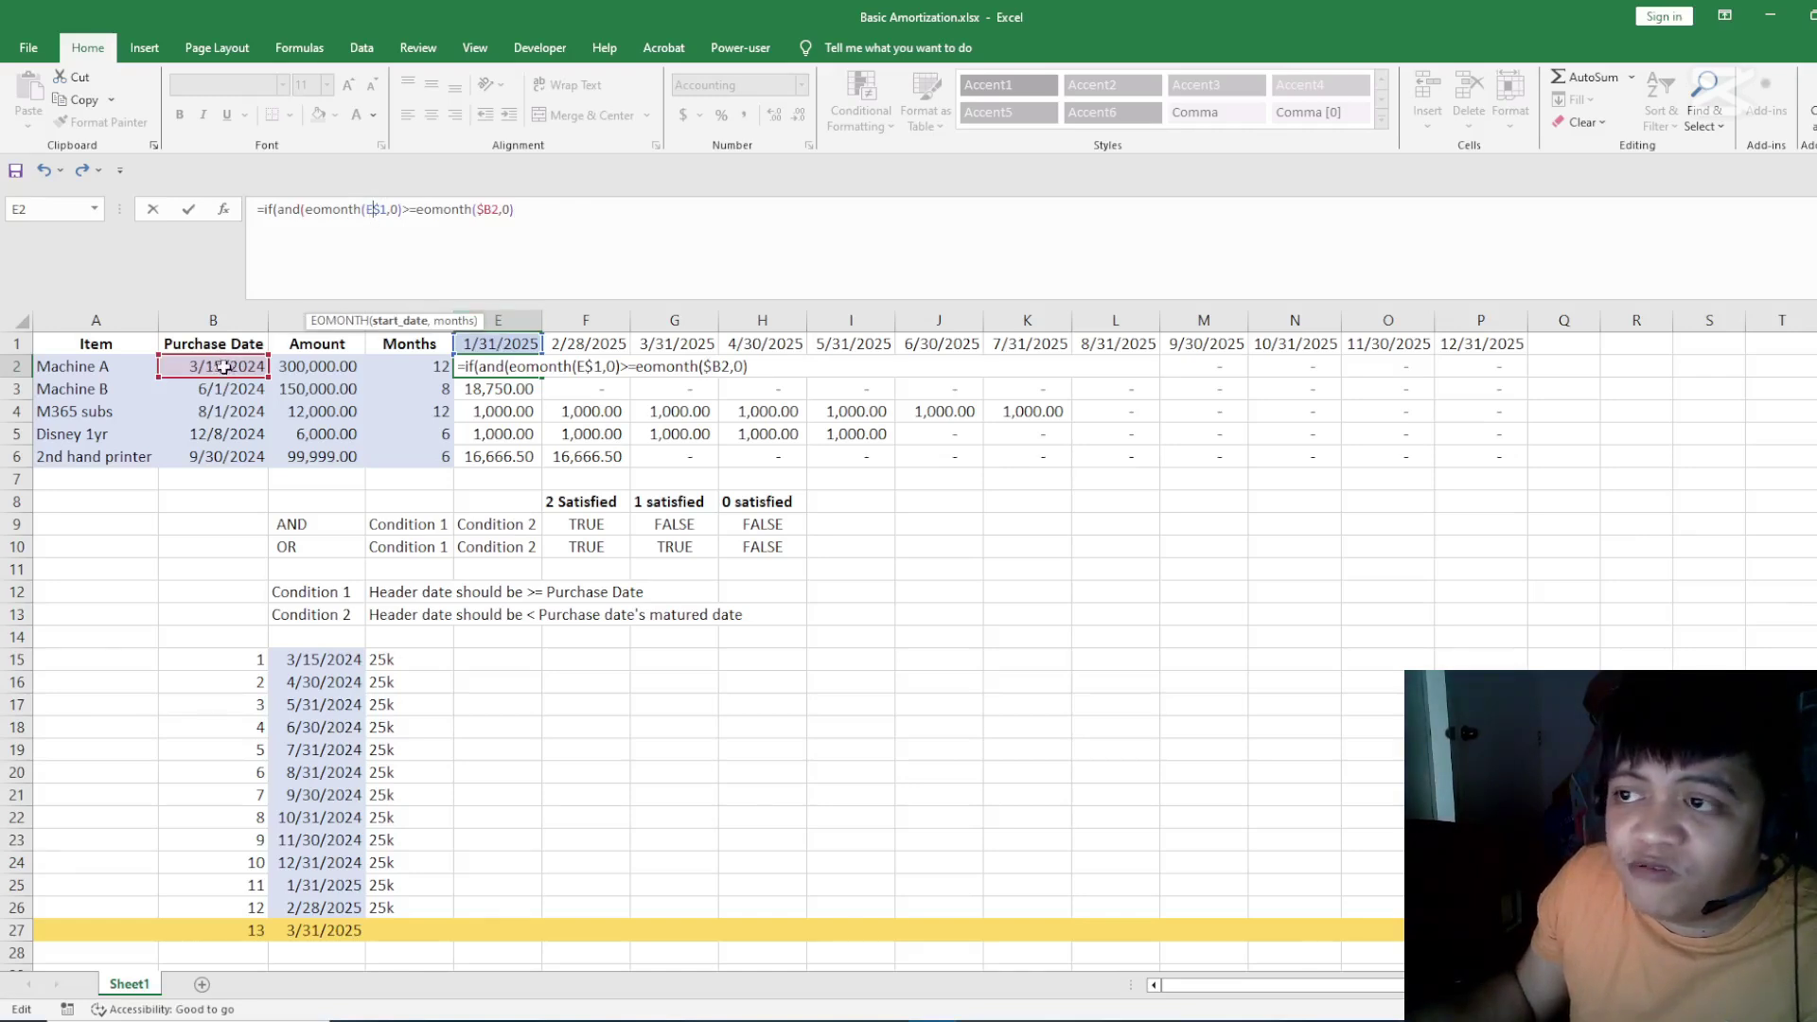
- Begin the second AND condition with the header date's month end, row locked, followed by less-than: ,eomonth(E$1,0)<
left_click(574, 222)
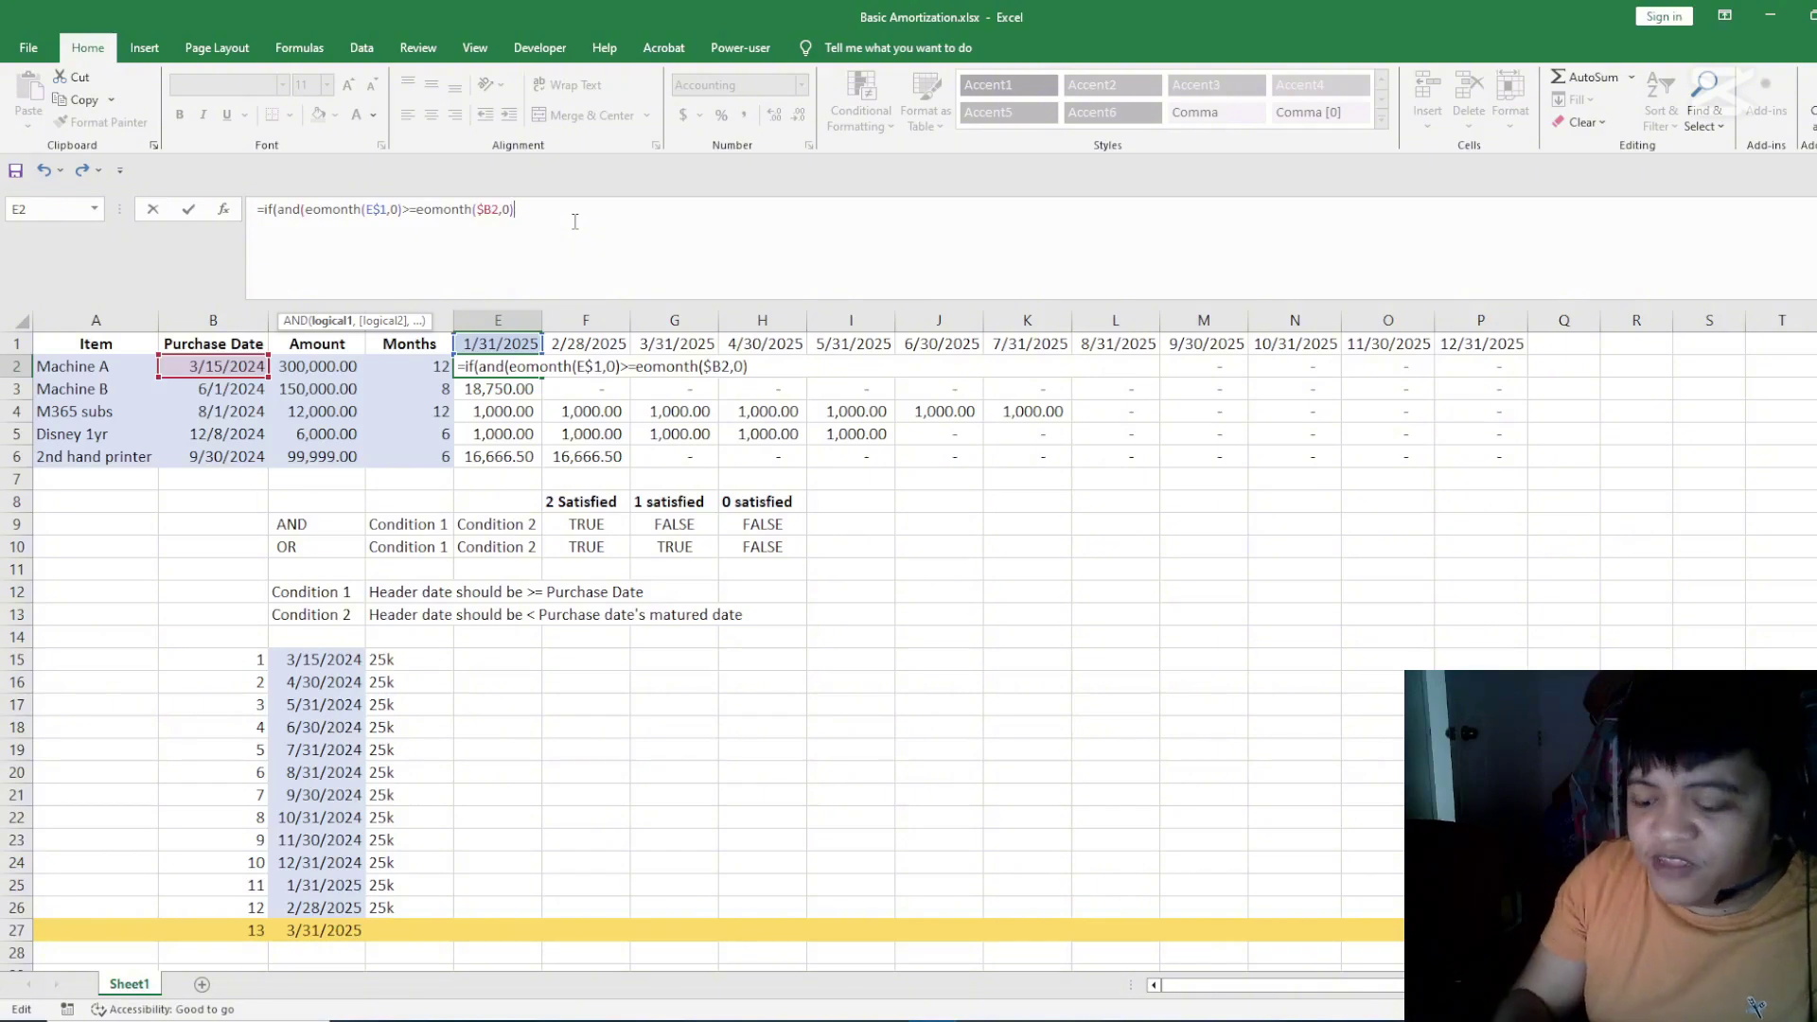
type(",")
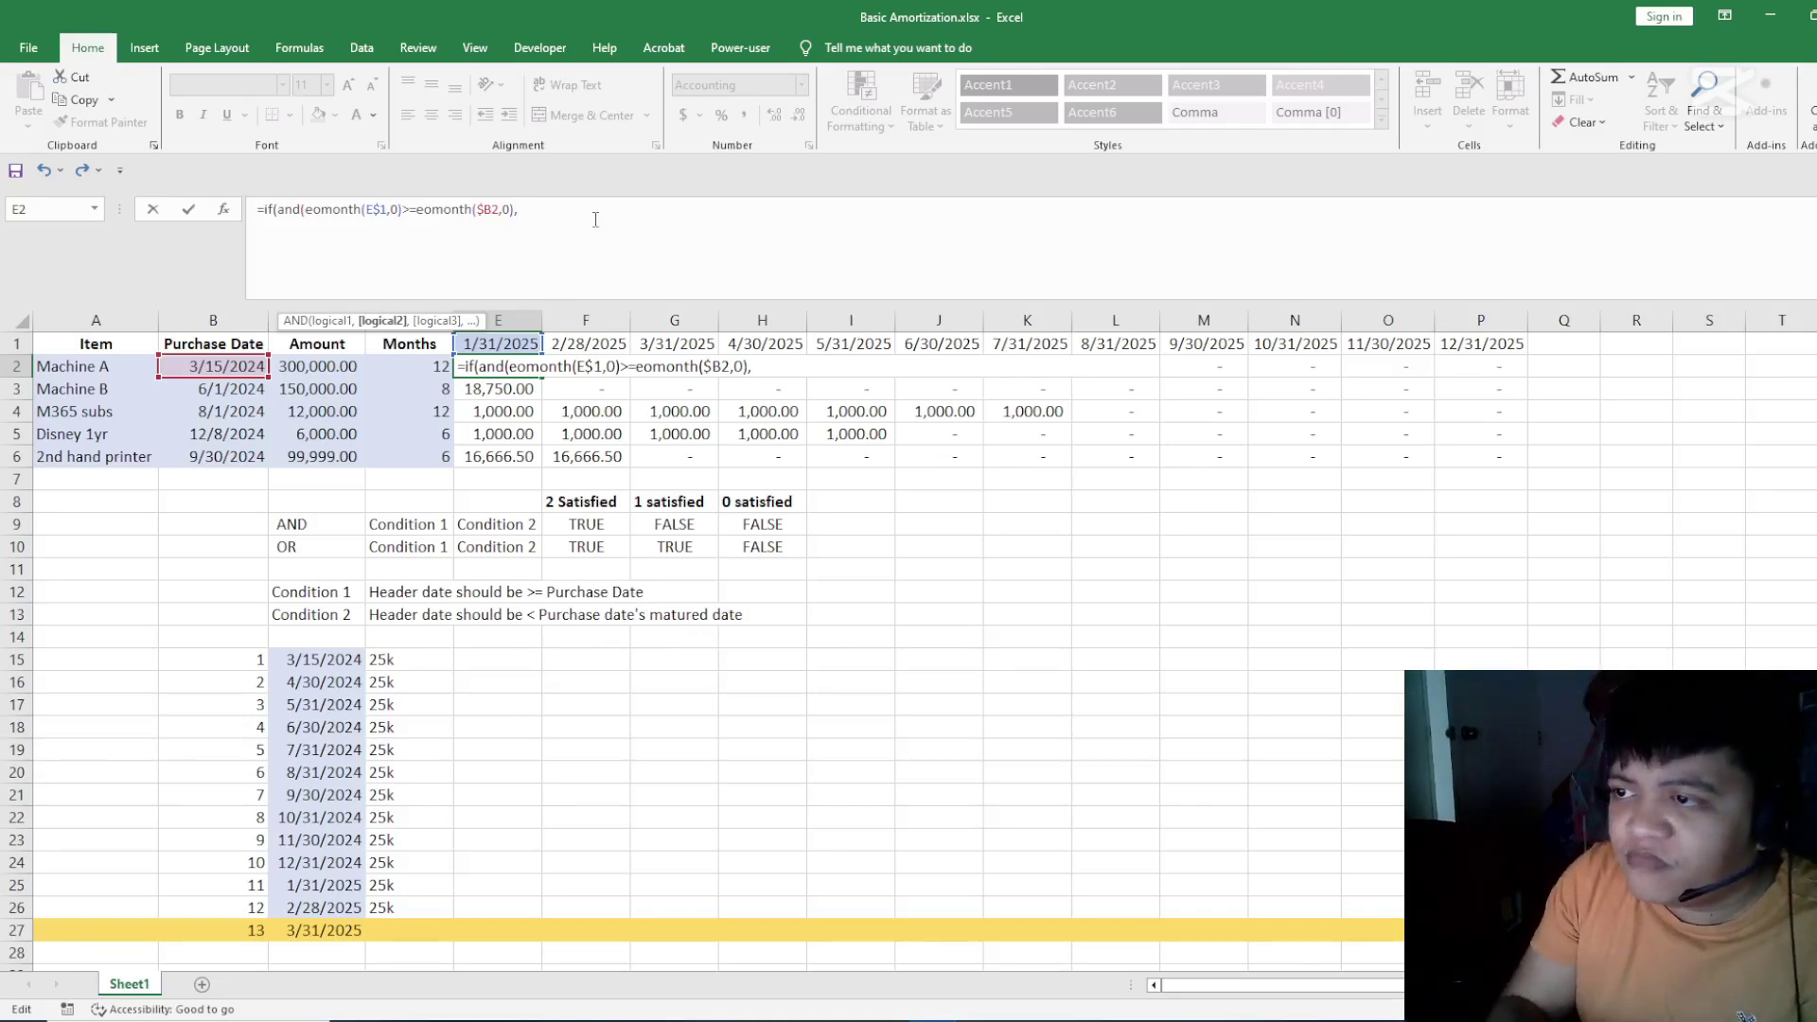
type("eomonth(")
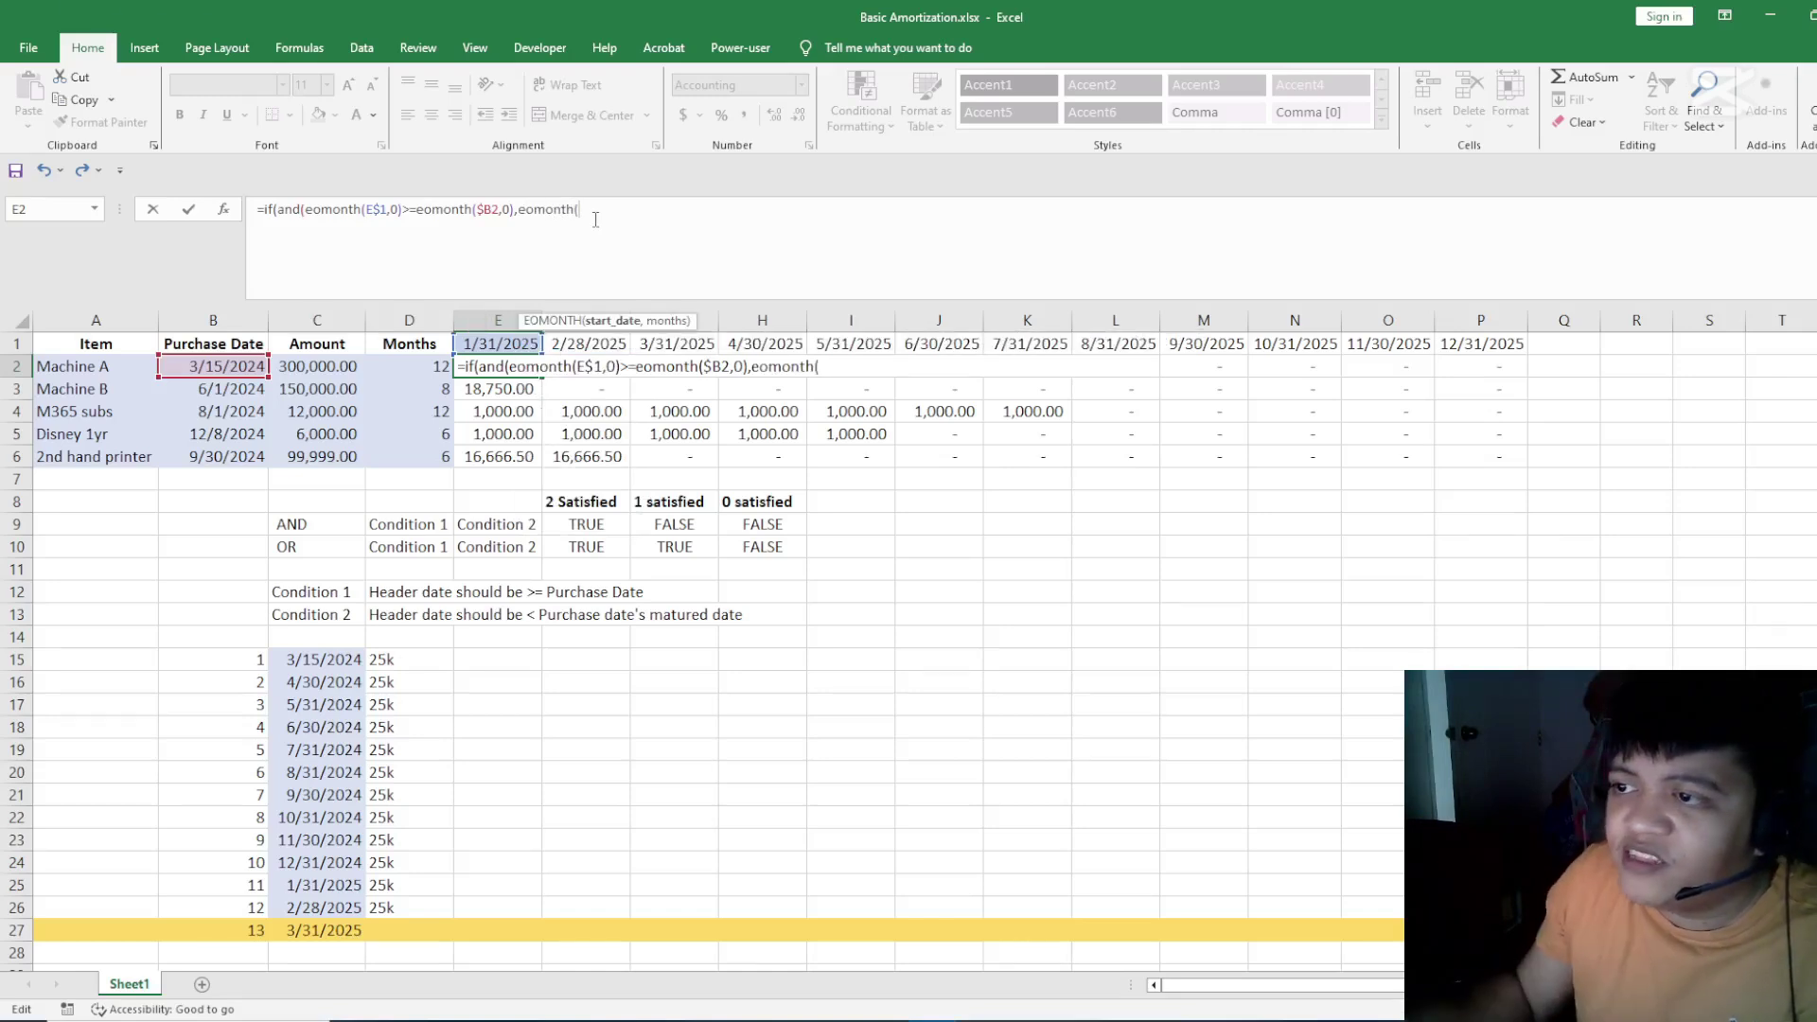
left_click(510, 344)
key("F4")
key("F4")
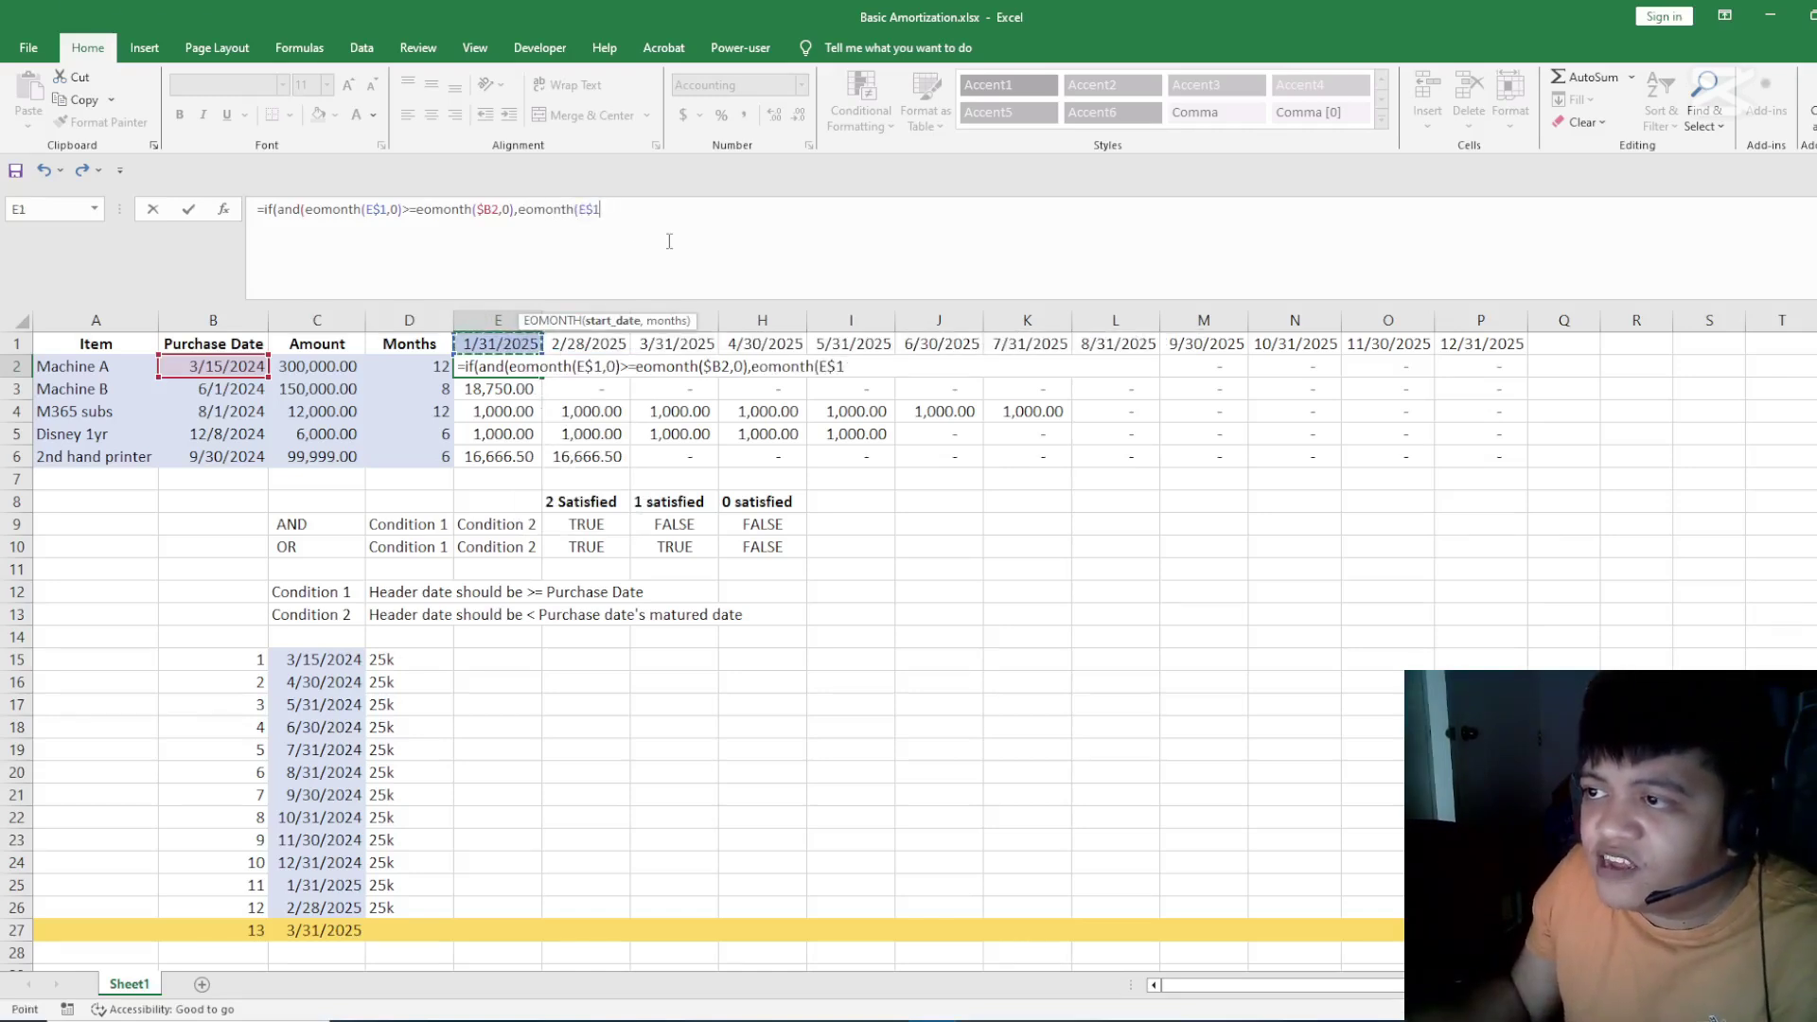
type(",0)<")
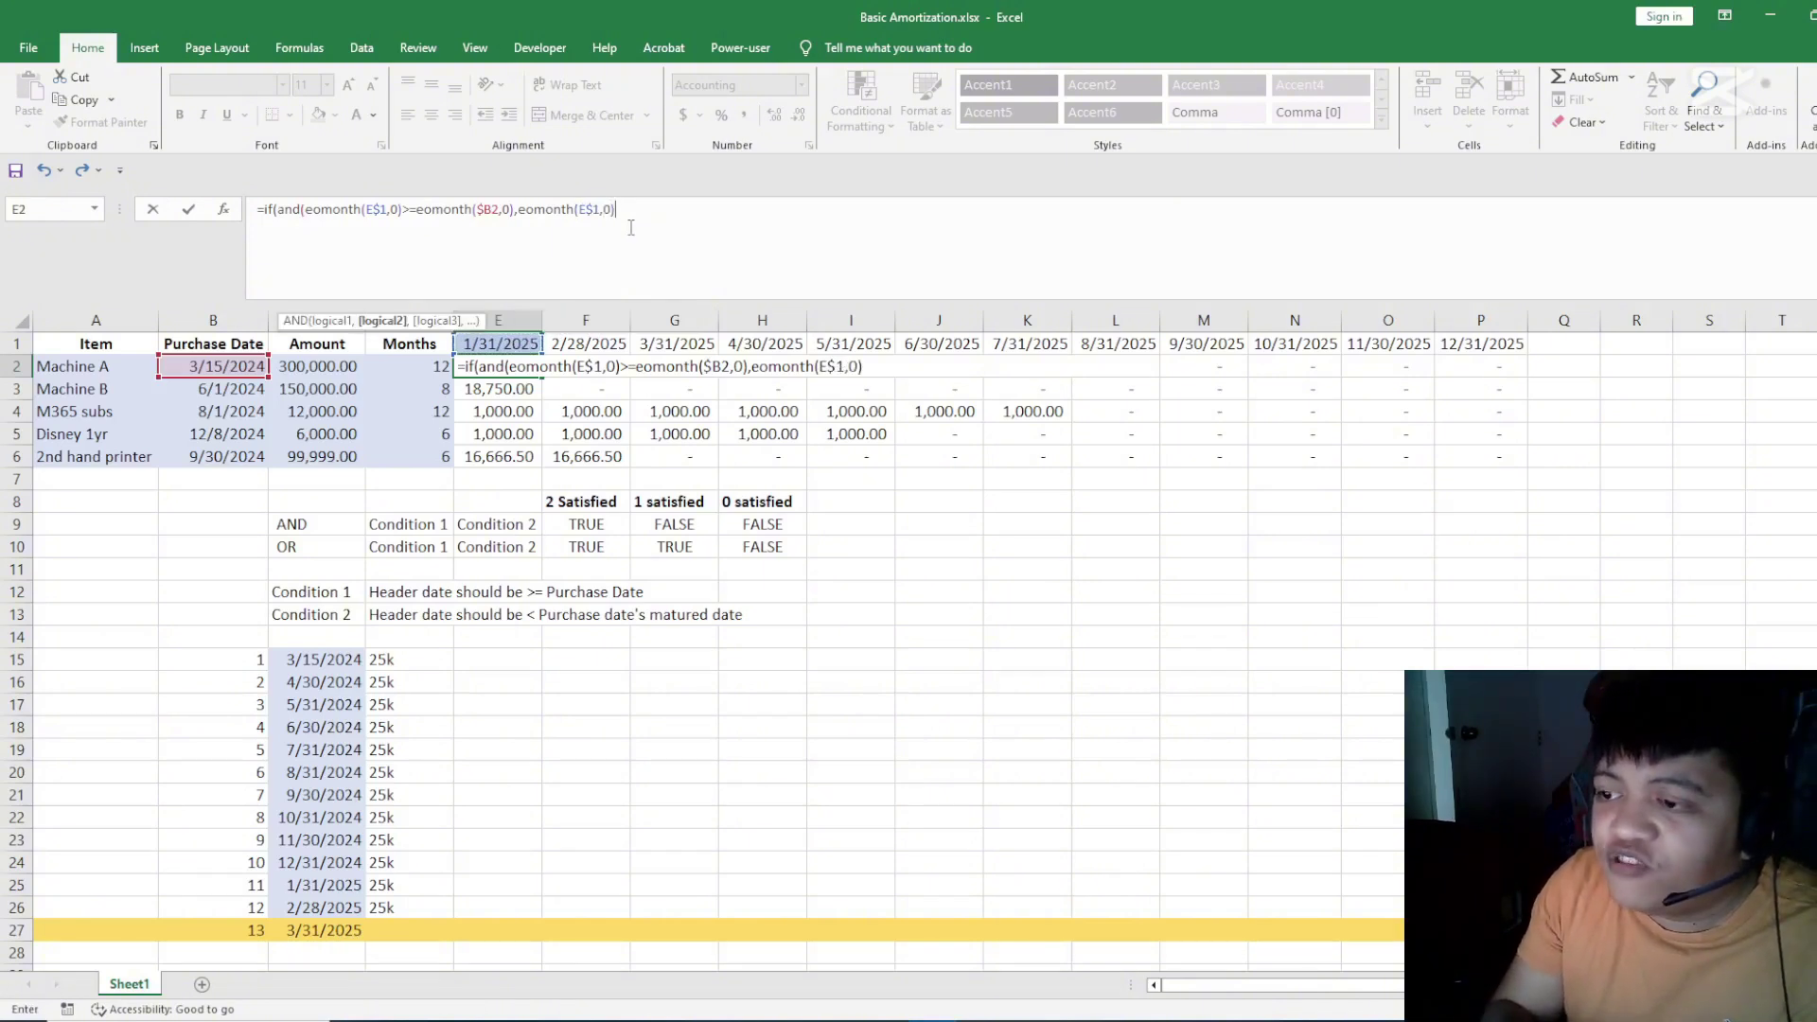
- Complete the second condition with the purchase date's matured month end, locking the purchase date's column: eomonth($B2,D2)
left_click(210, 365)
left_click(675, 248)
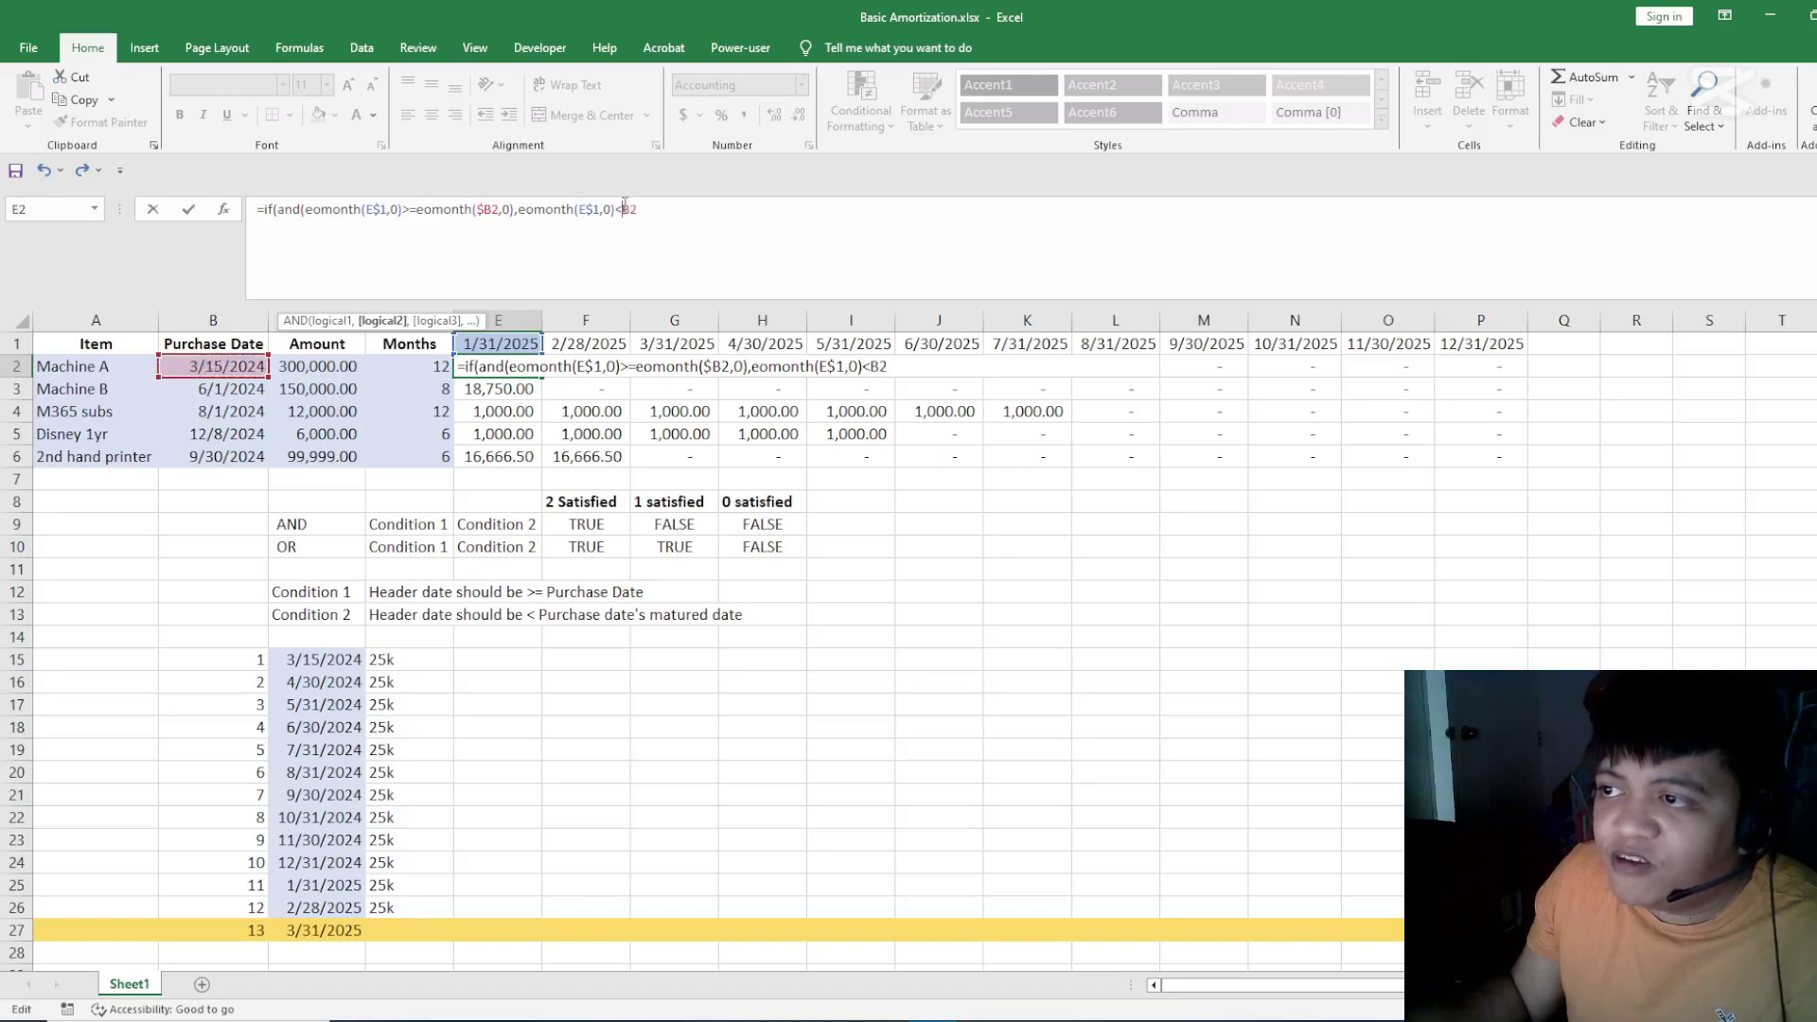
type("eomonth(")
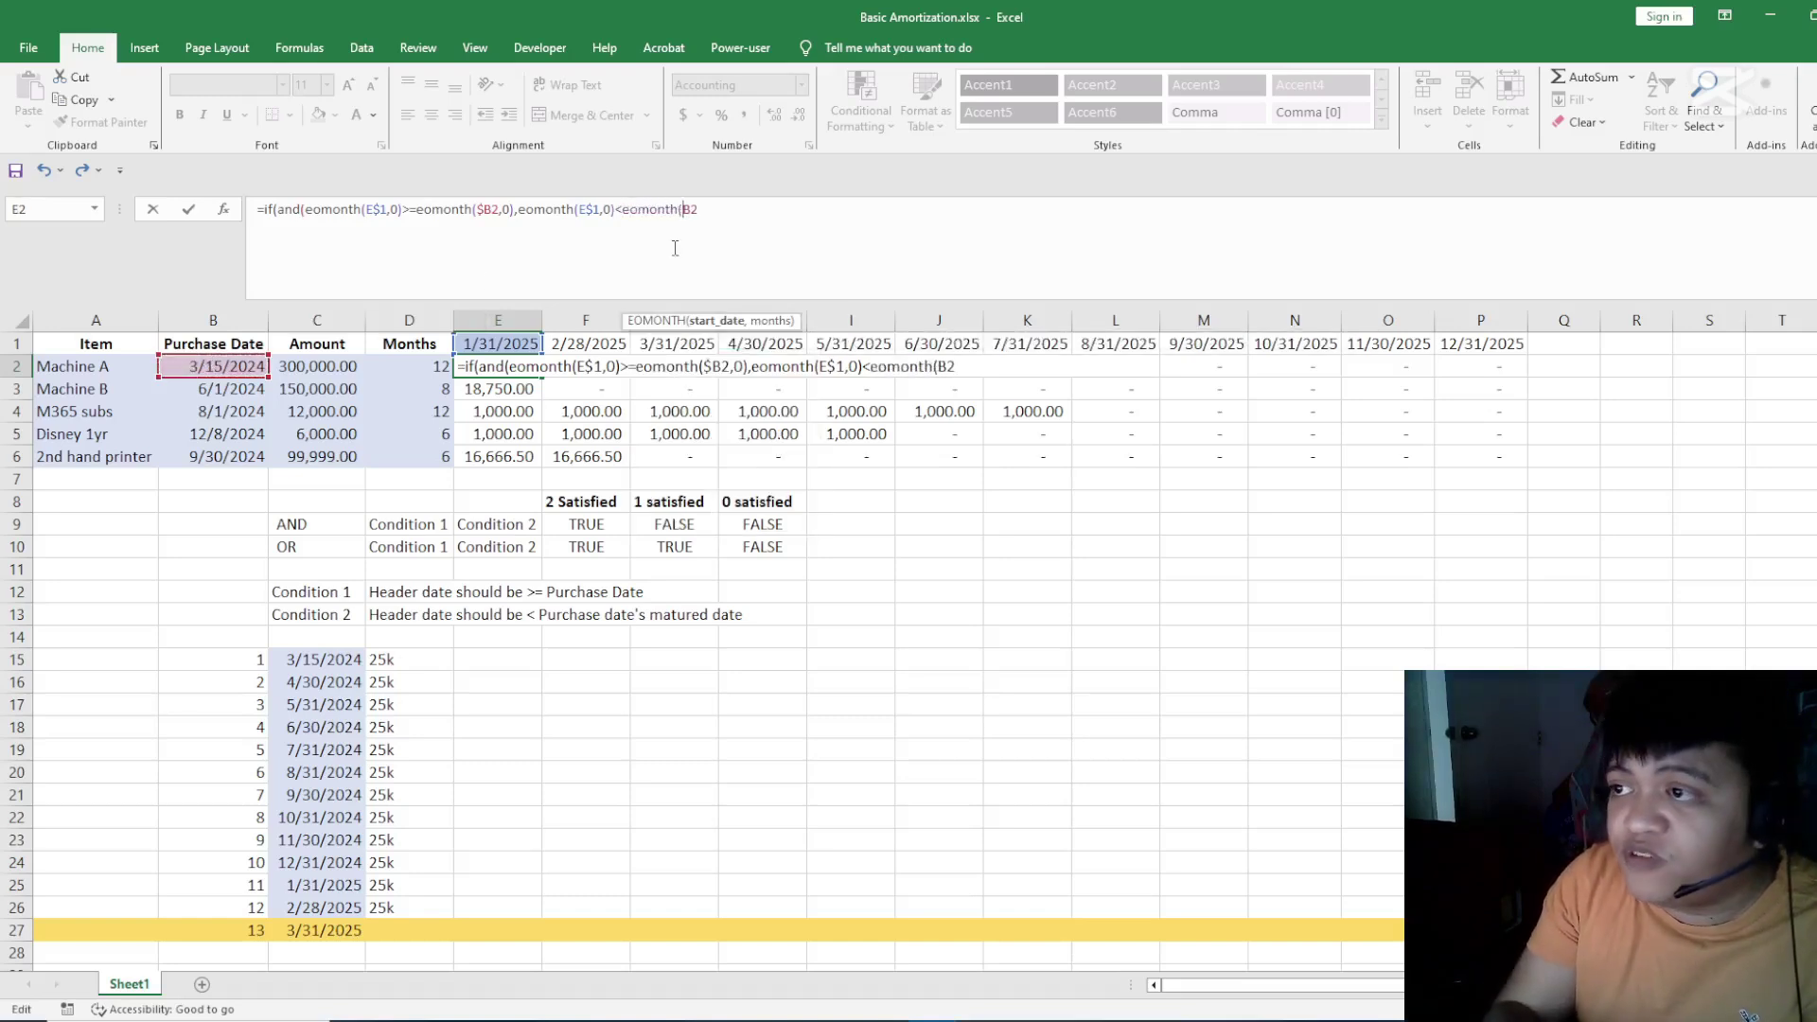
key("F4")
key("F4")
key("F4")
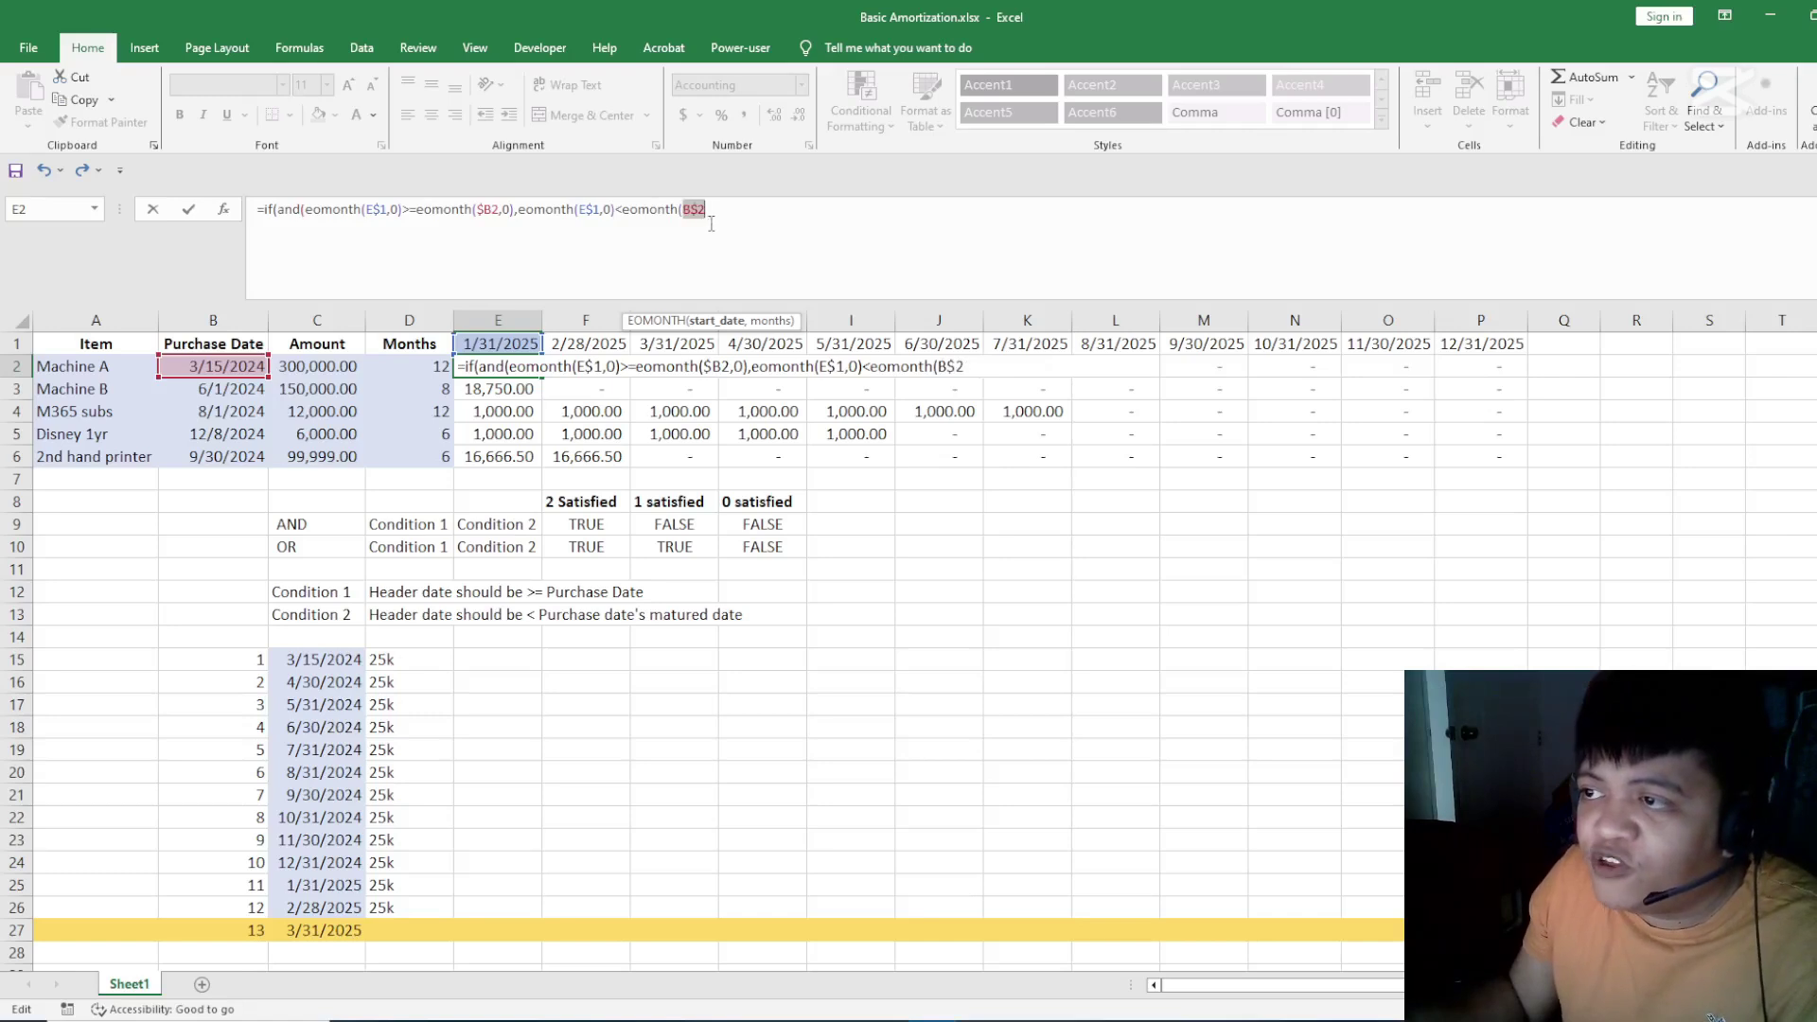
type(",")
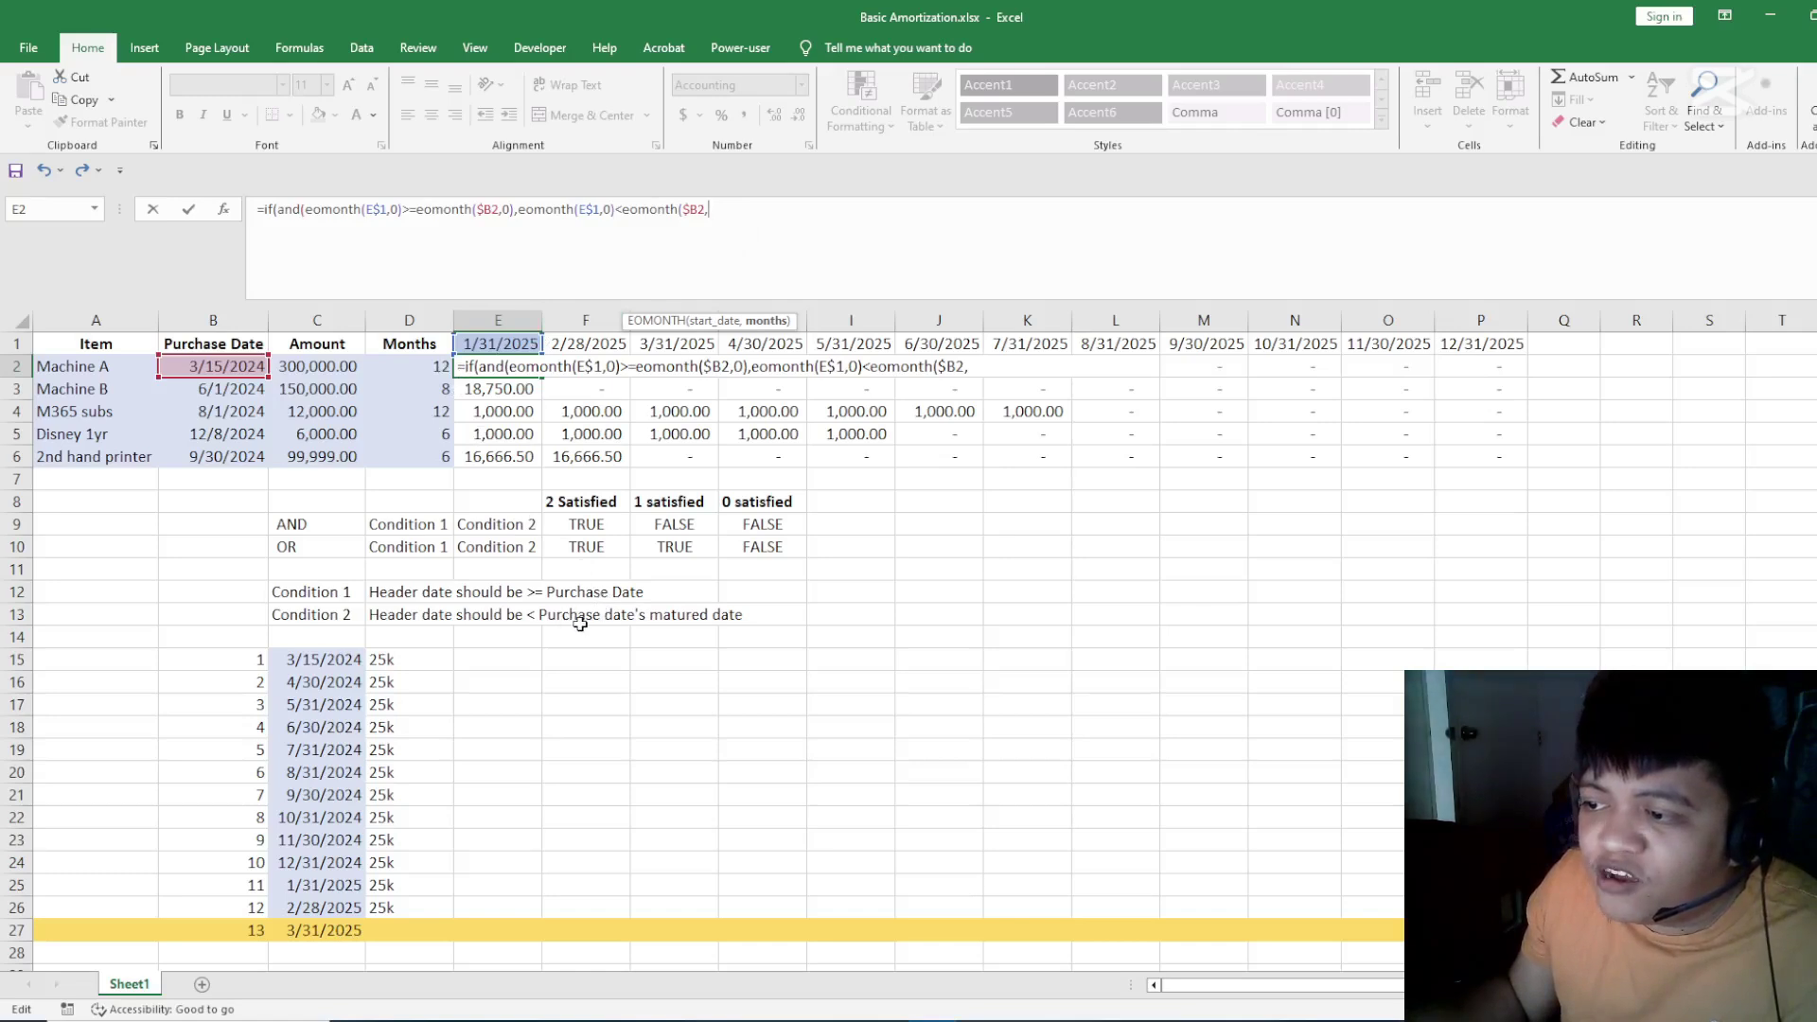
left_click(420, 364)
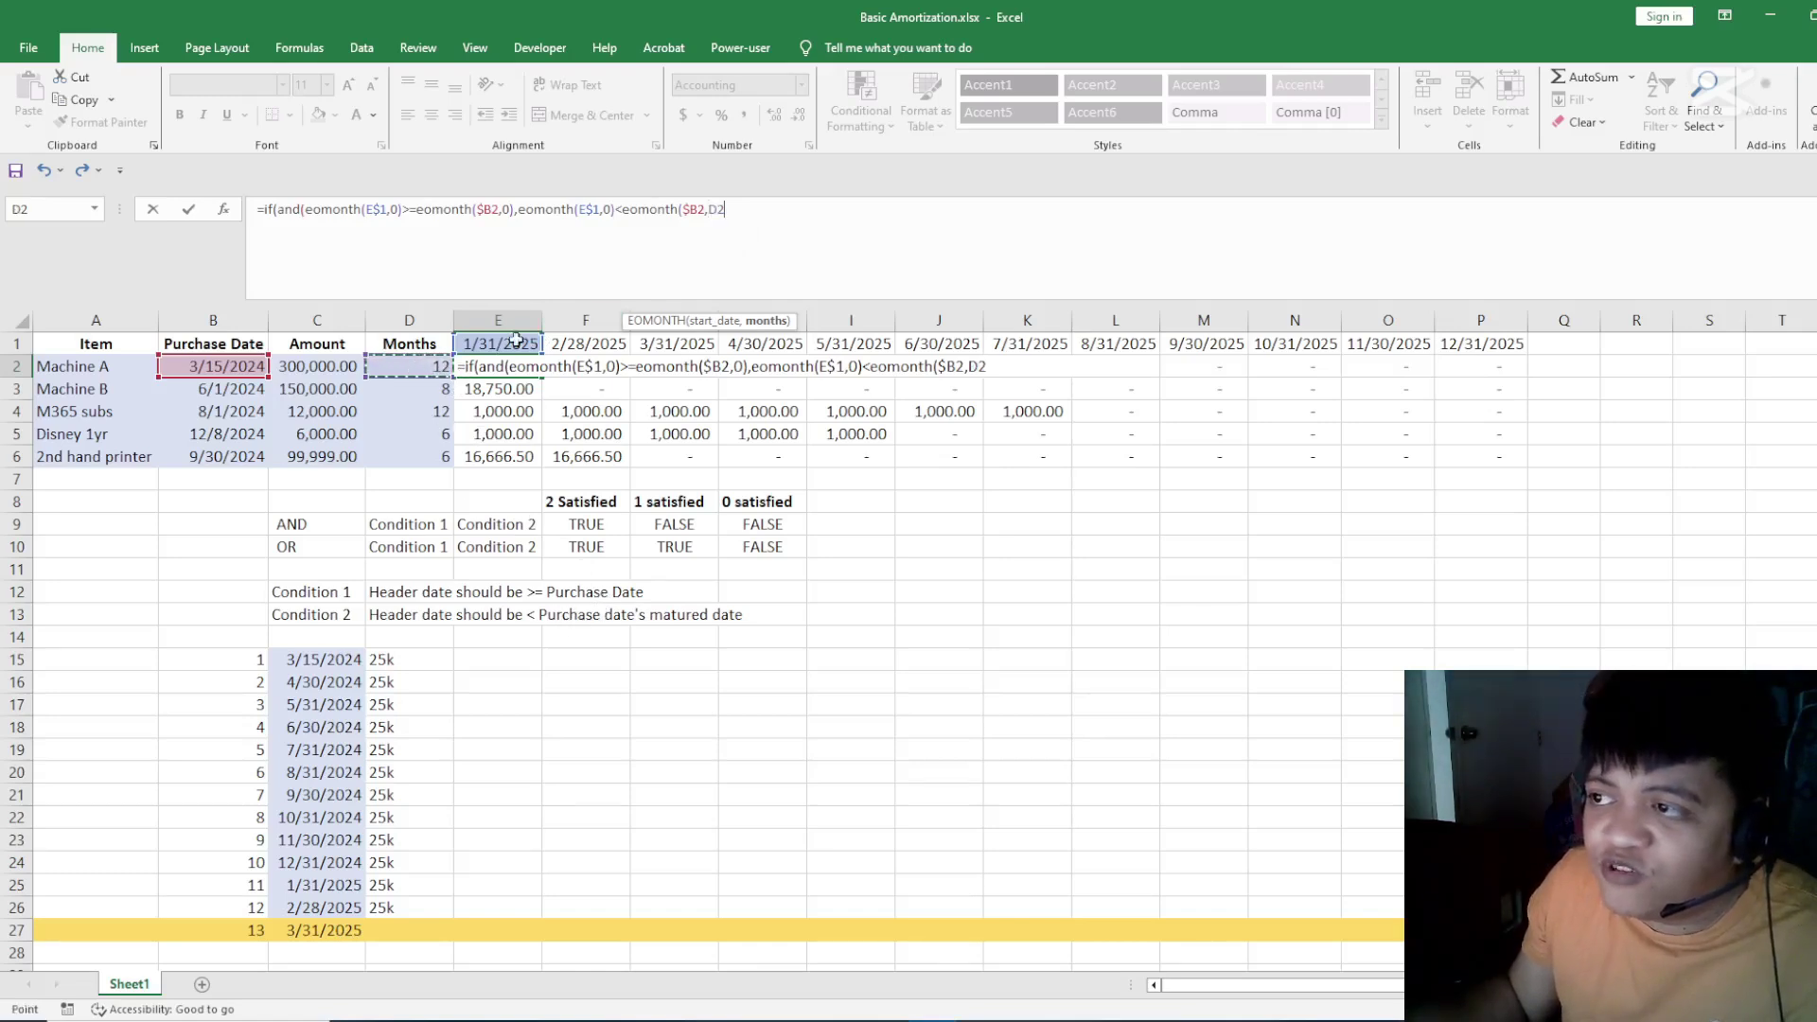
type(")")
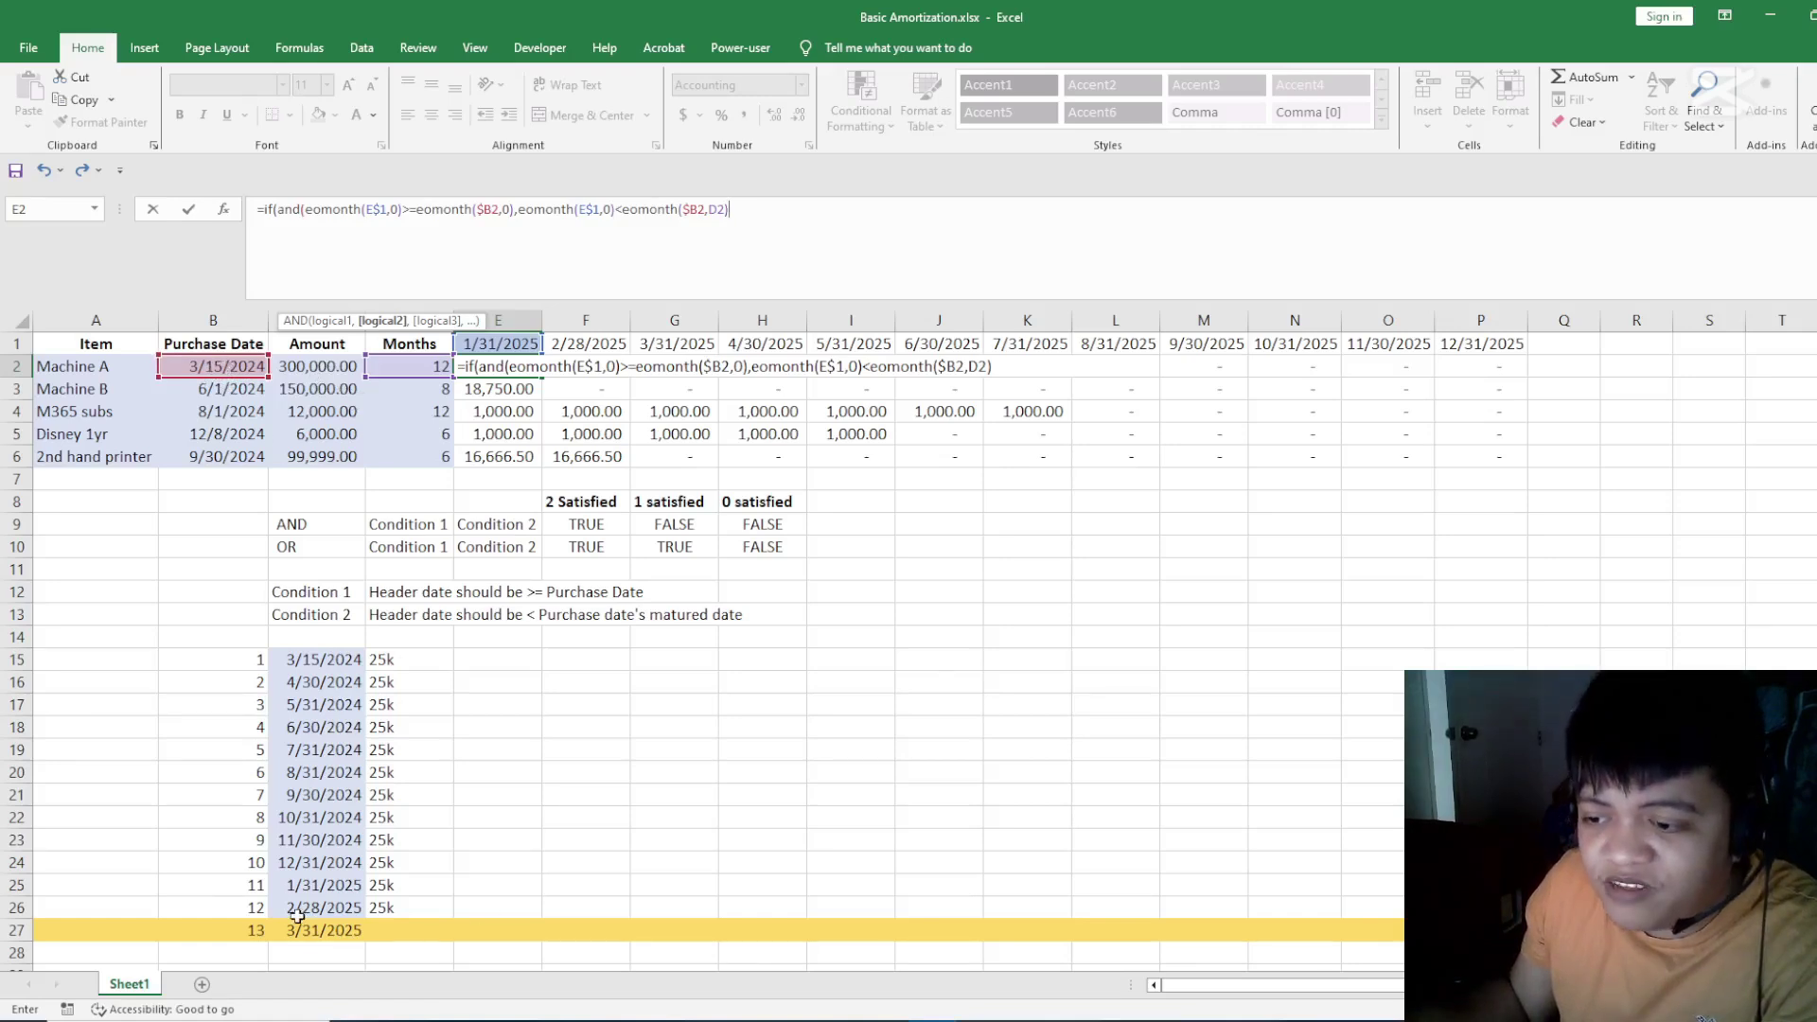
- Close the AND function after its second condition and continue to the IF function's value-if-true argument
left_click(788, 209)
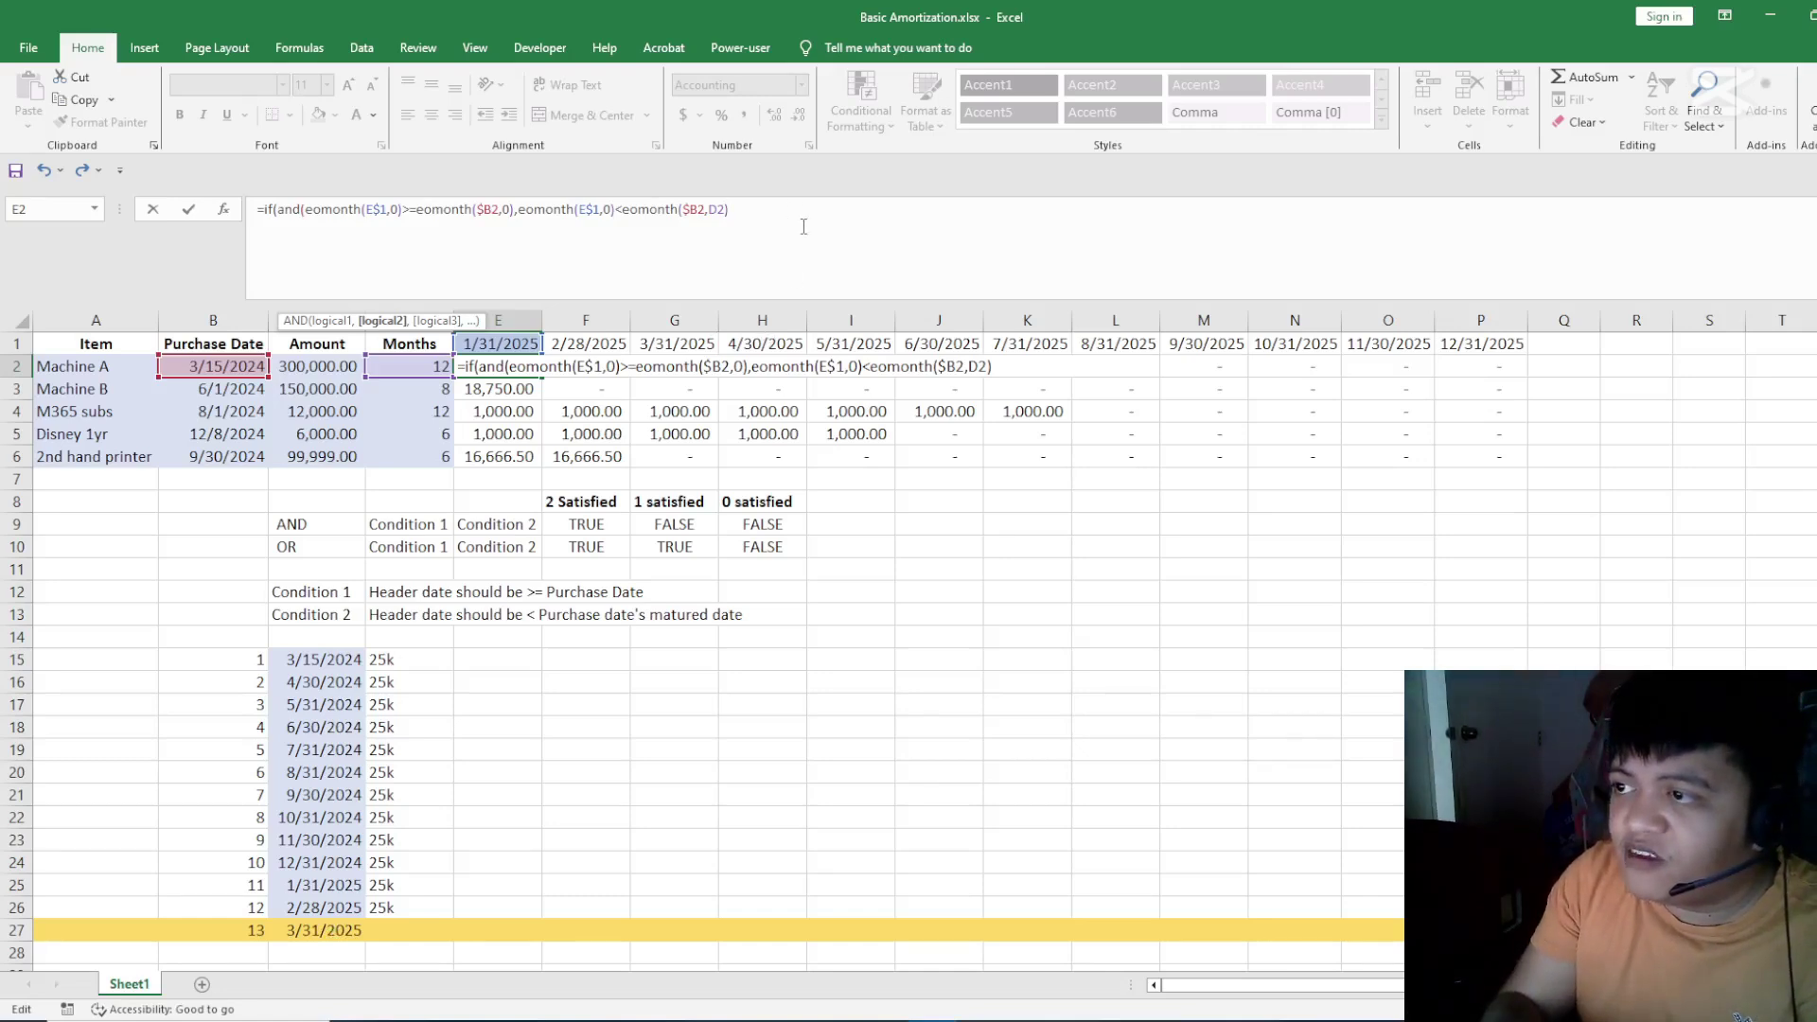
type(",")
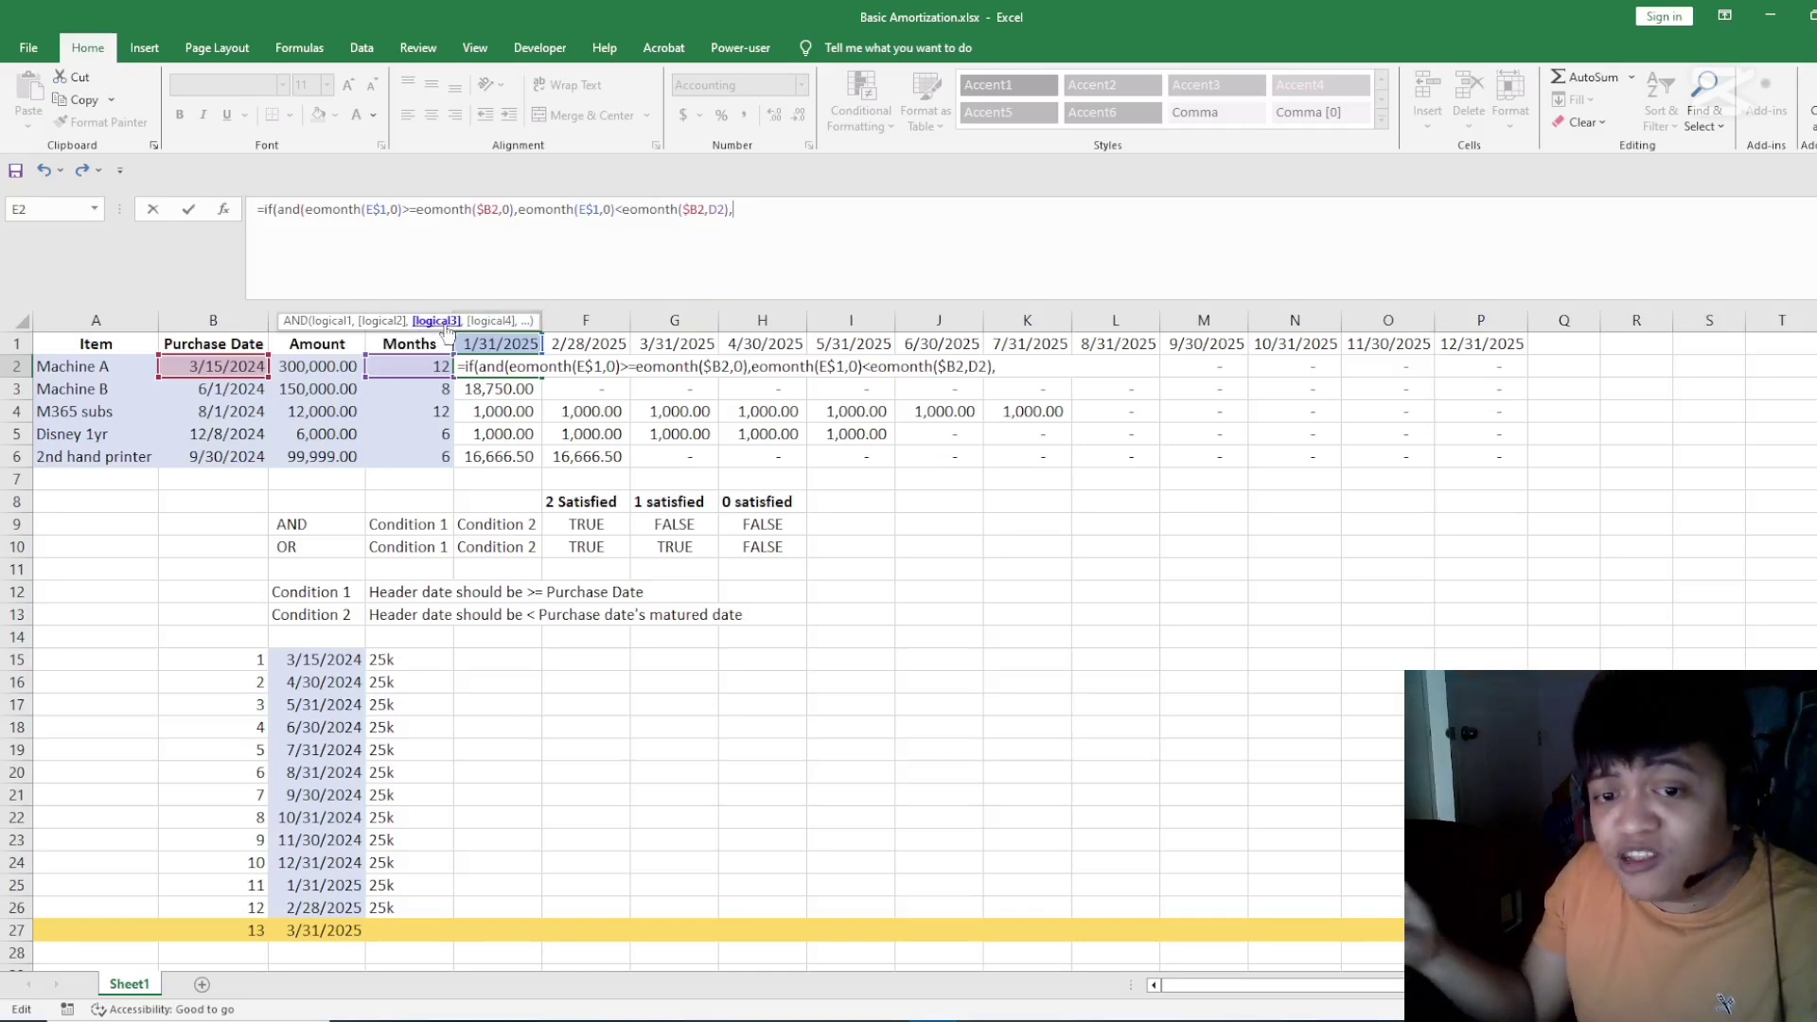
key("BackSpace")
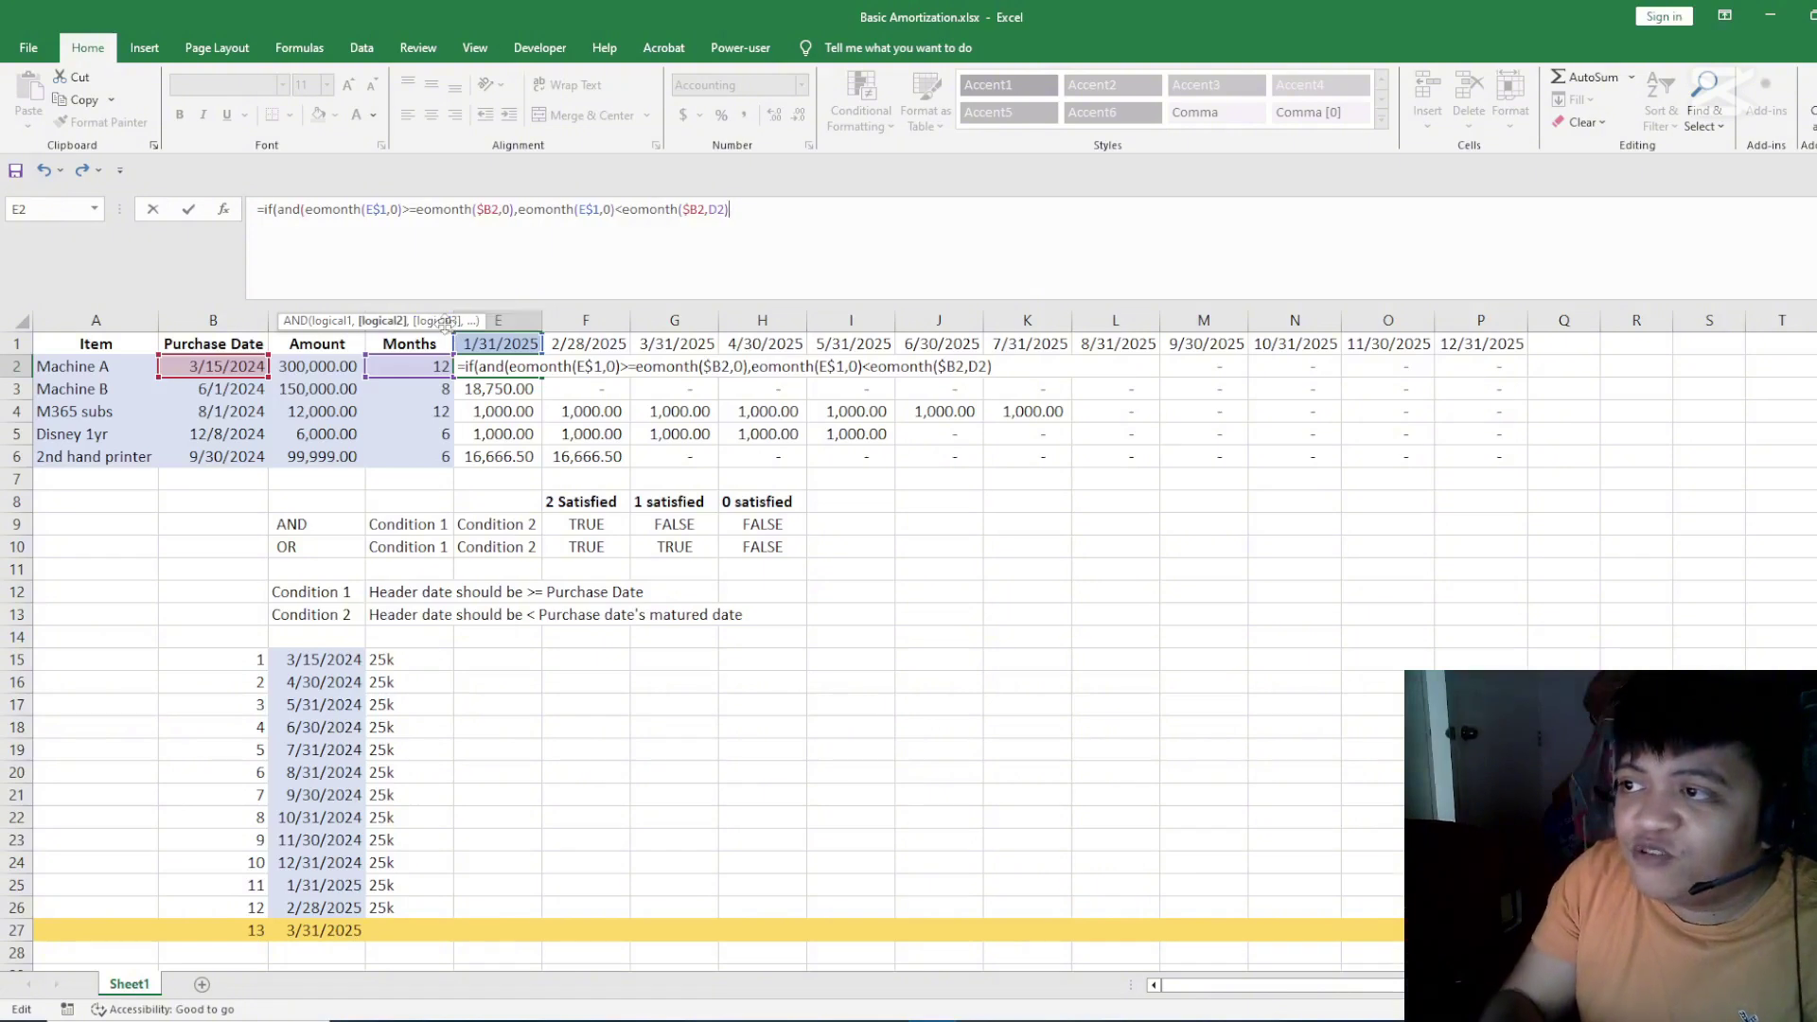
type(")")
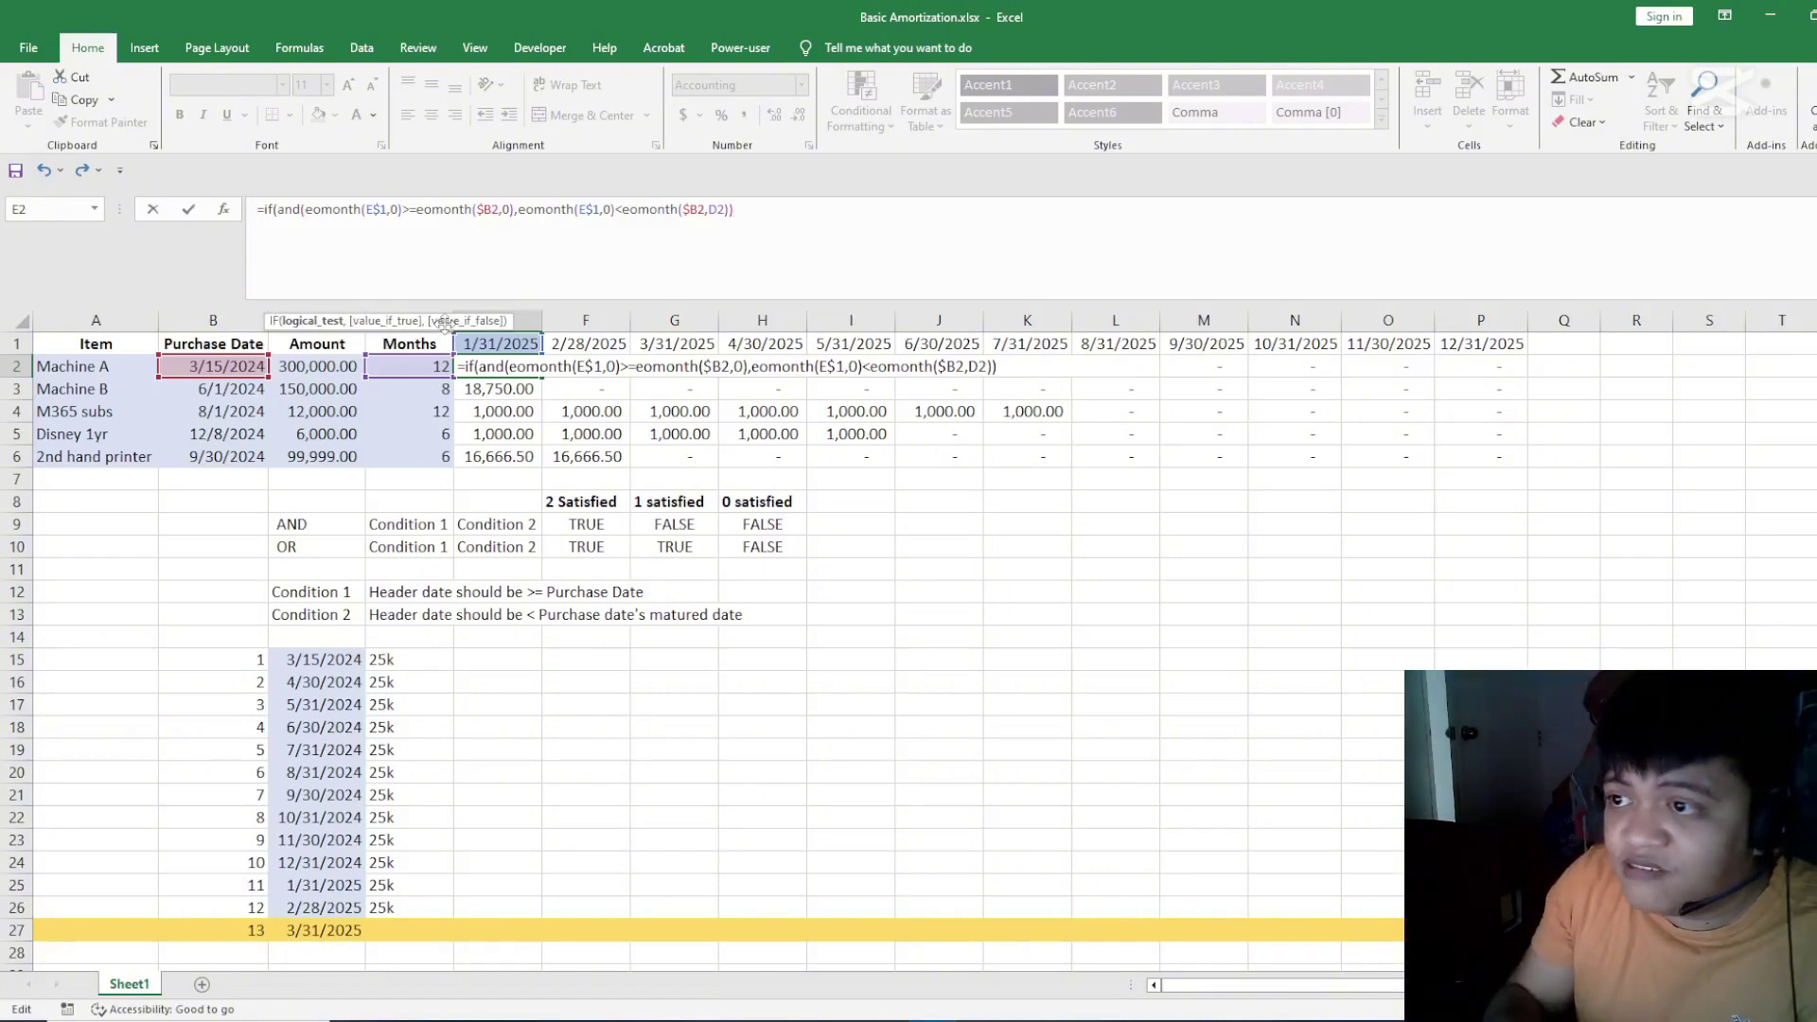
type(",")
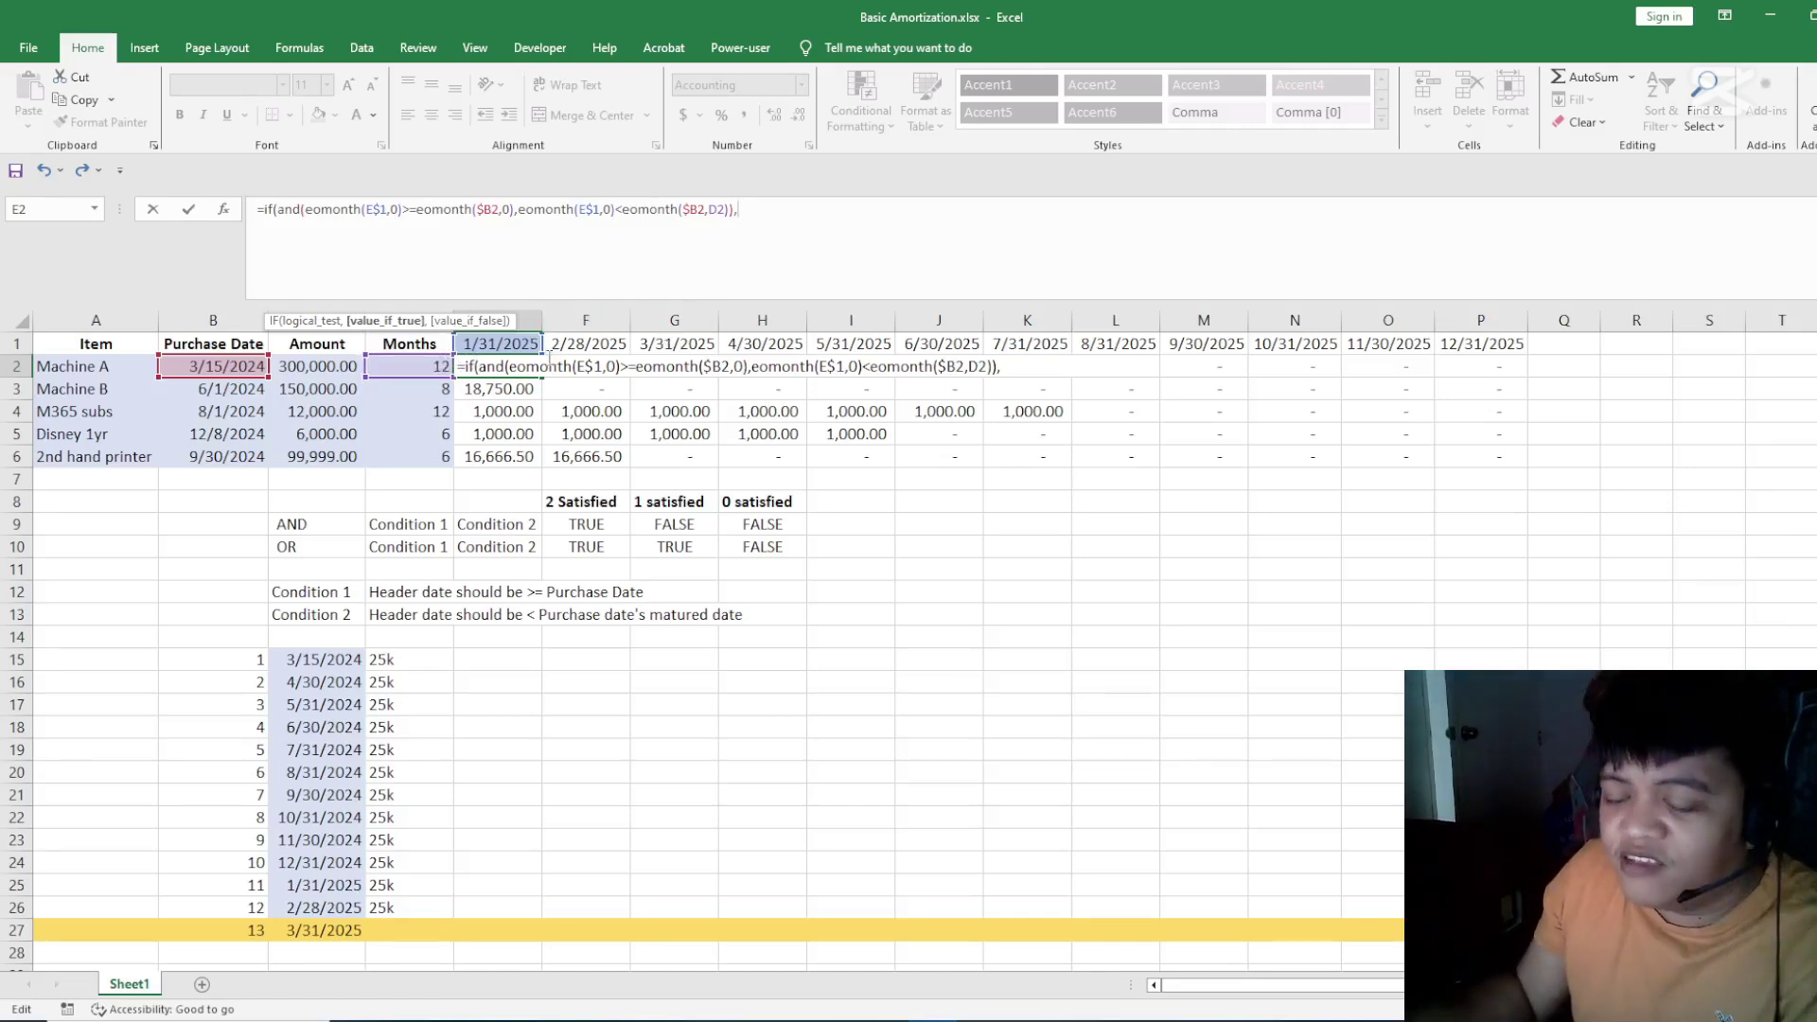
- Enter Machine A's amount divided by its months as the value if true, with both columns locked: $C2/$D2
left_click(339, 369)
type("/")
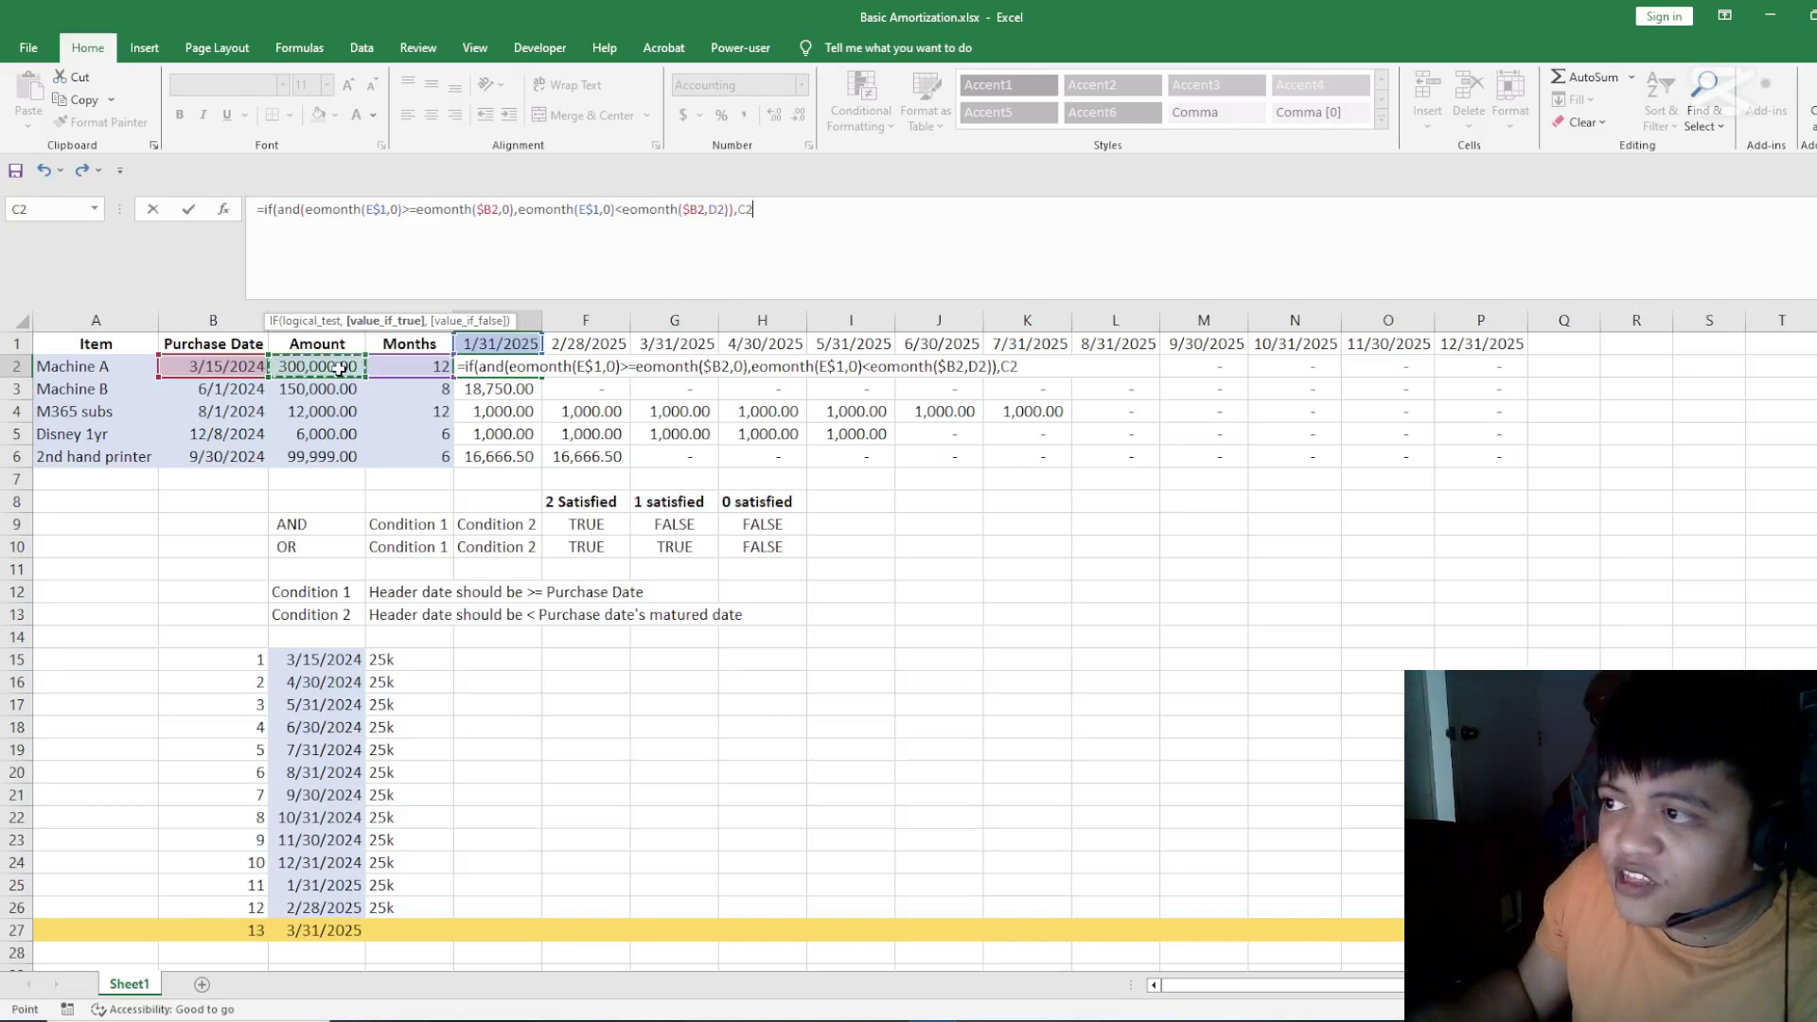
left_click(408, 367)
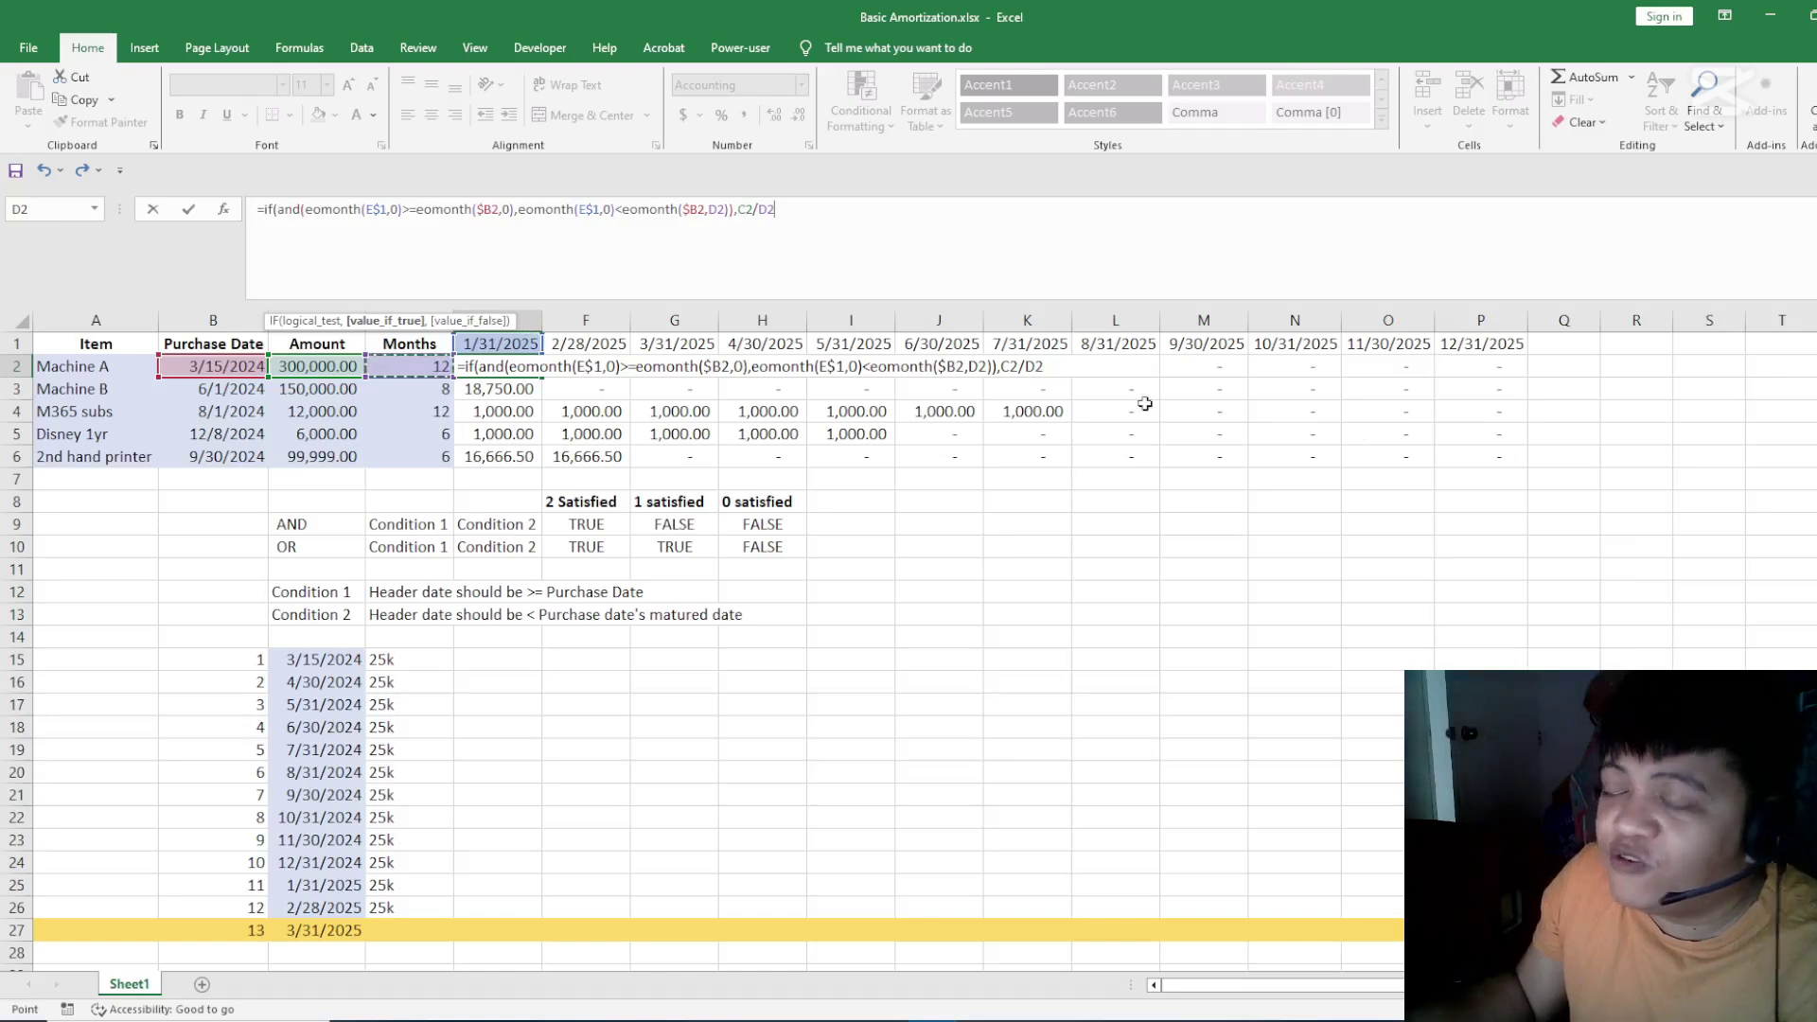
left_click(739, 210)
key("F4")
key("F4")
key("F4")
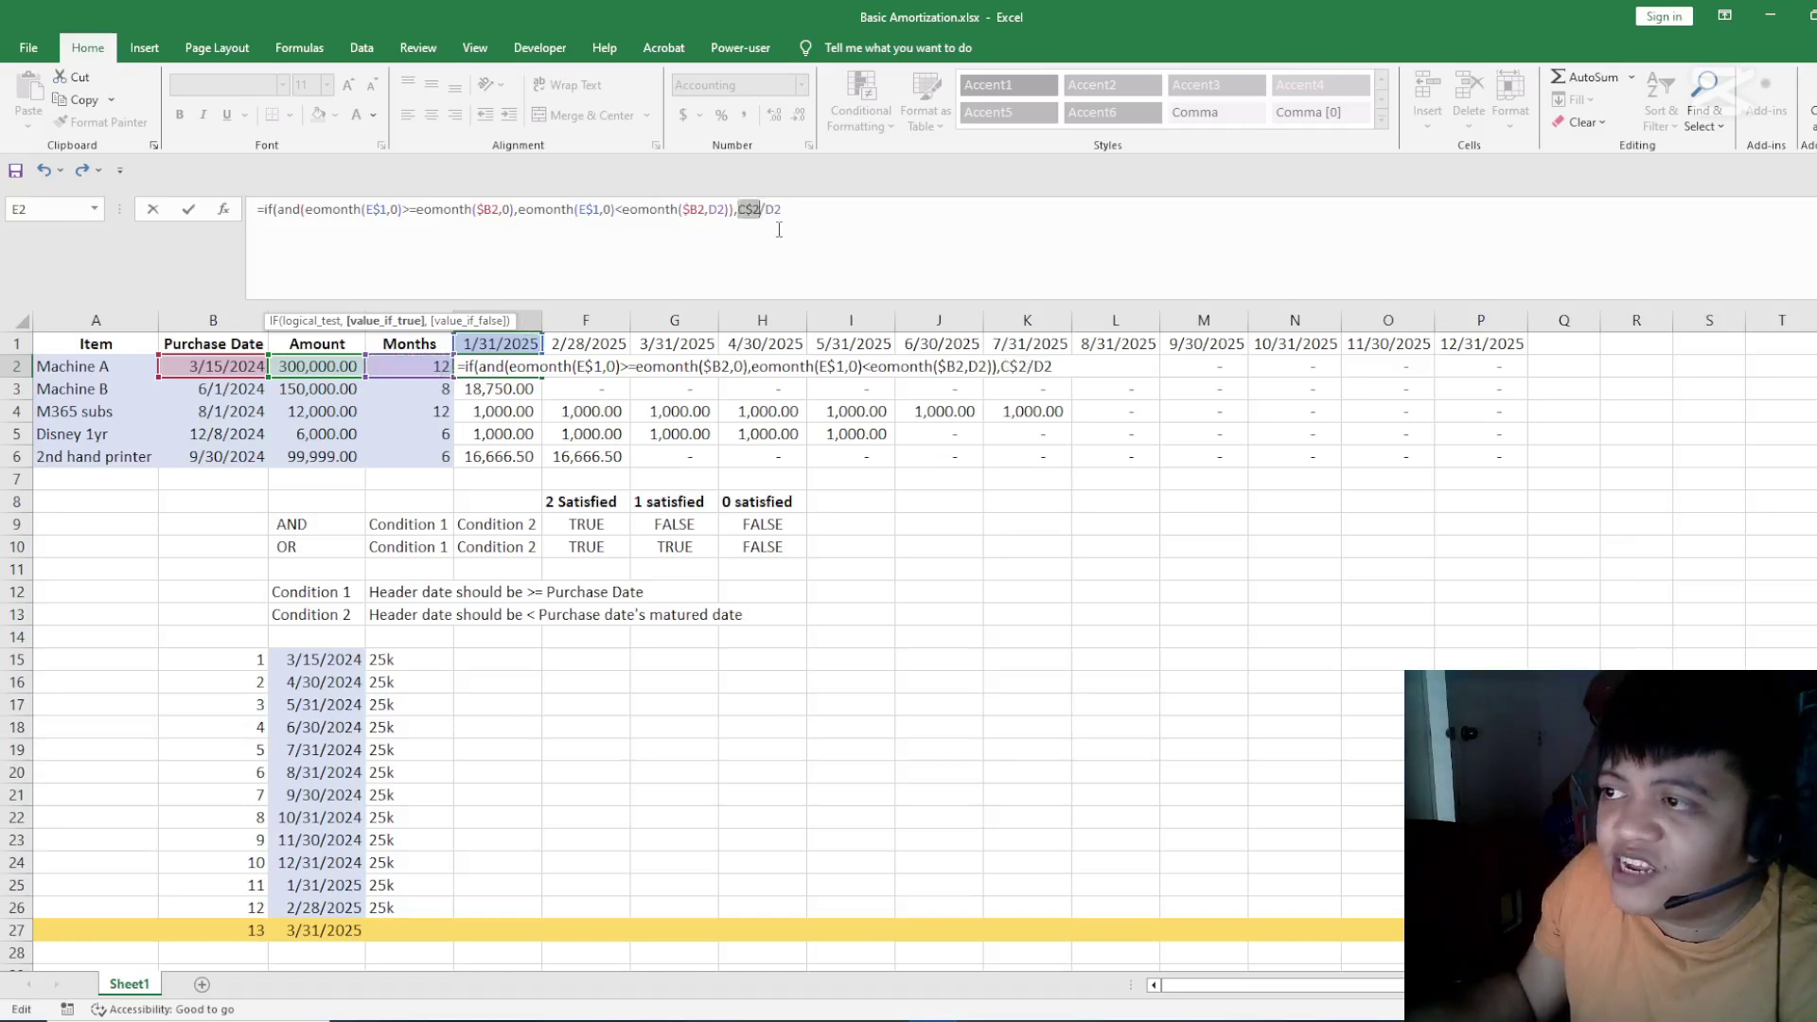
left_click(773, 209)
key("F4")
key("F4")
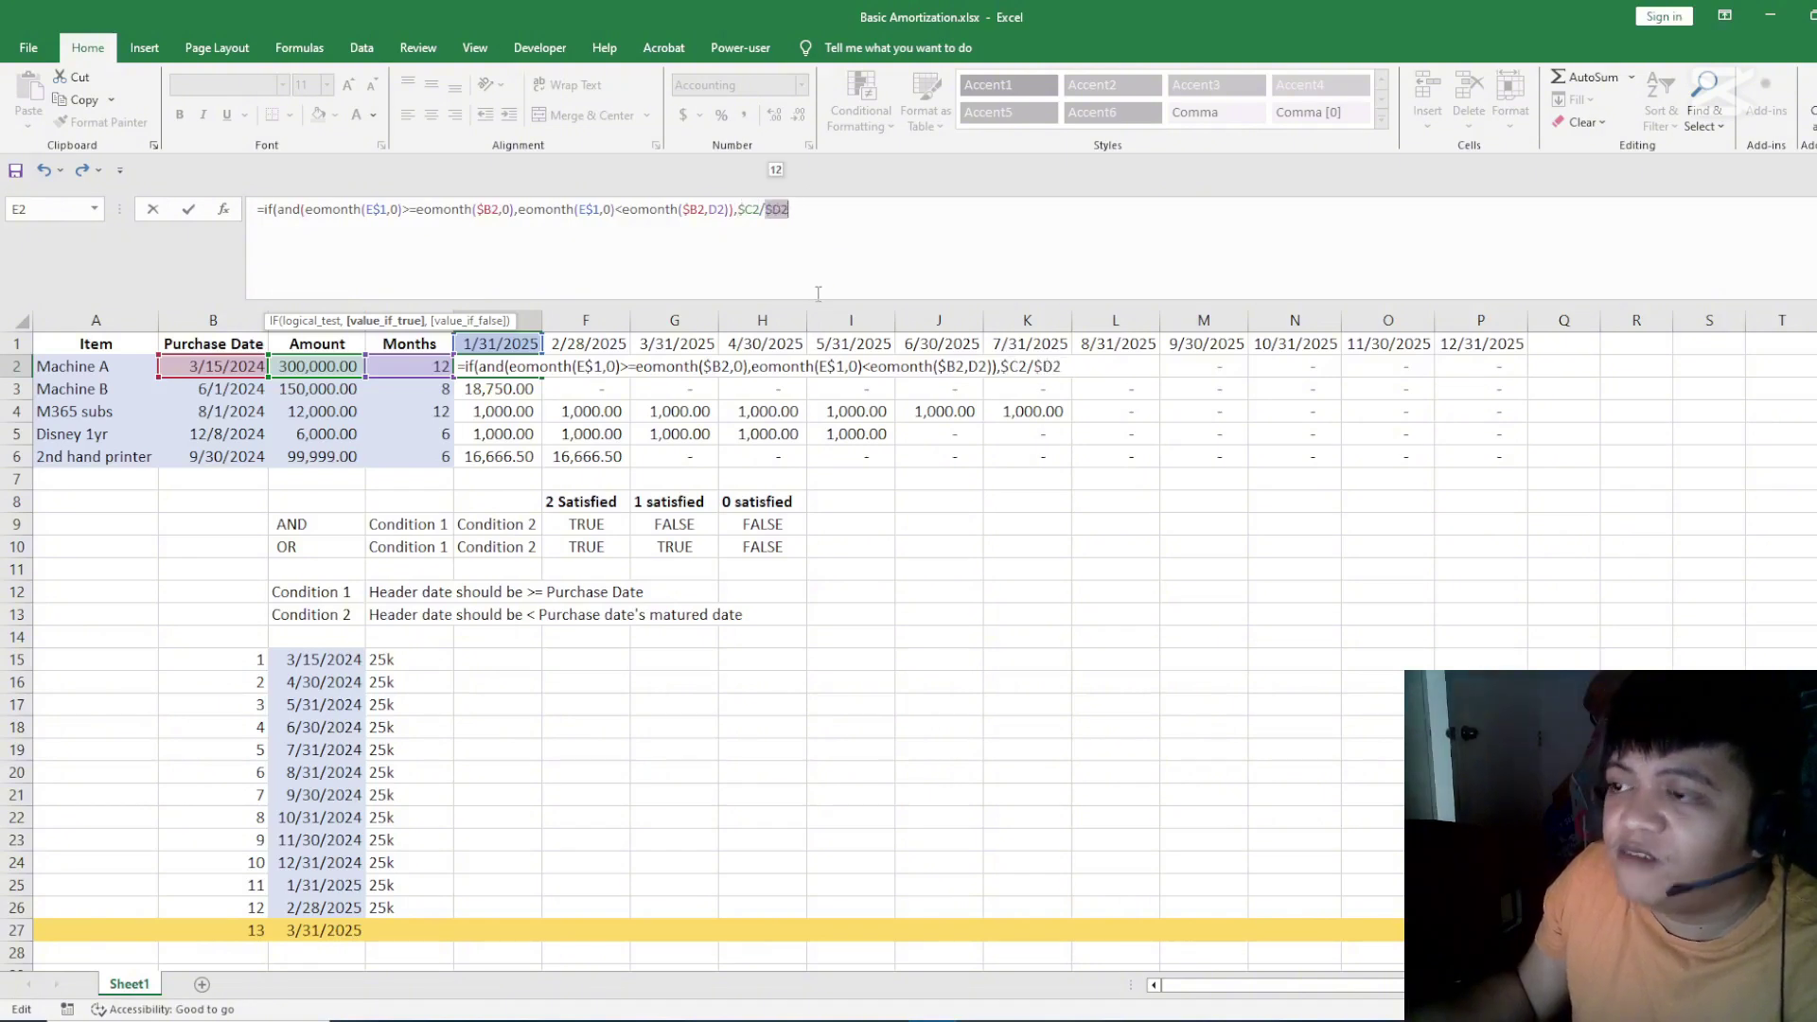
- Finish the formula in E2 with 0 as the value if false and commit it
left_click(817, 212)
type(",0")
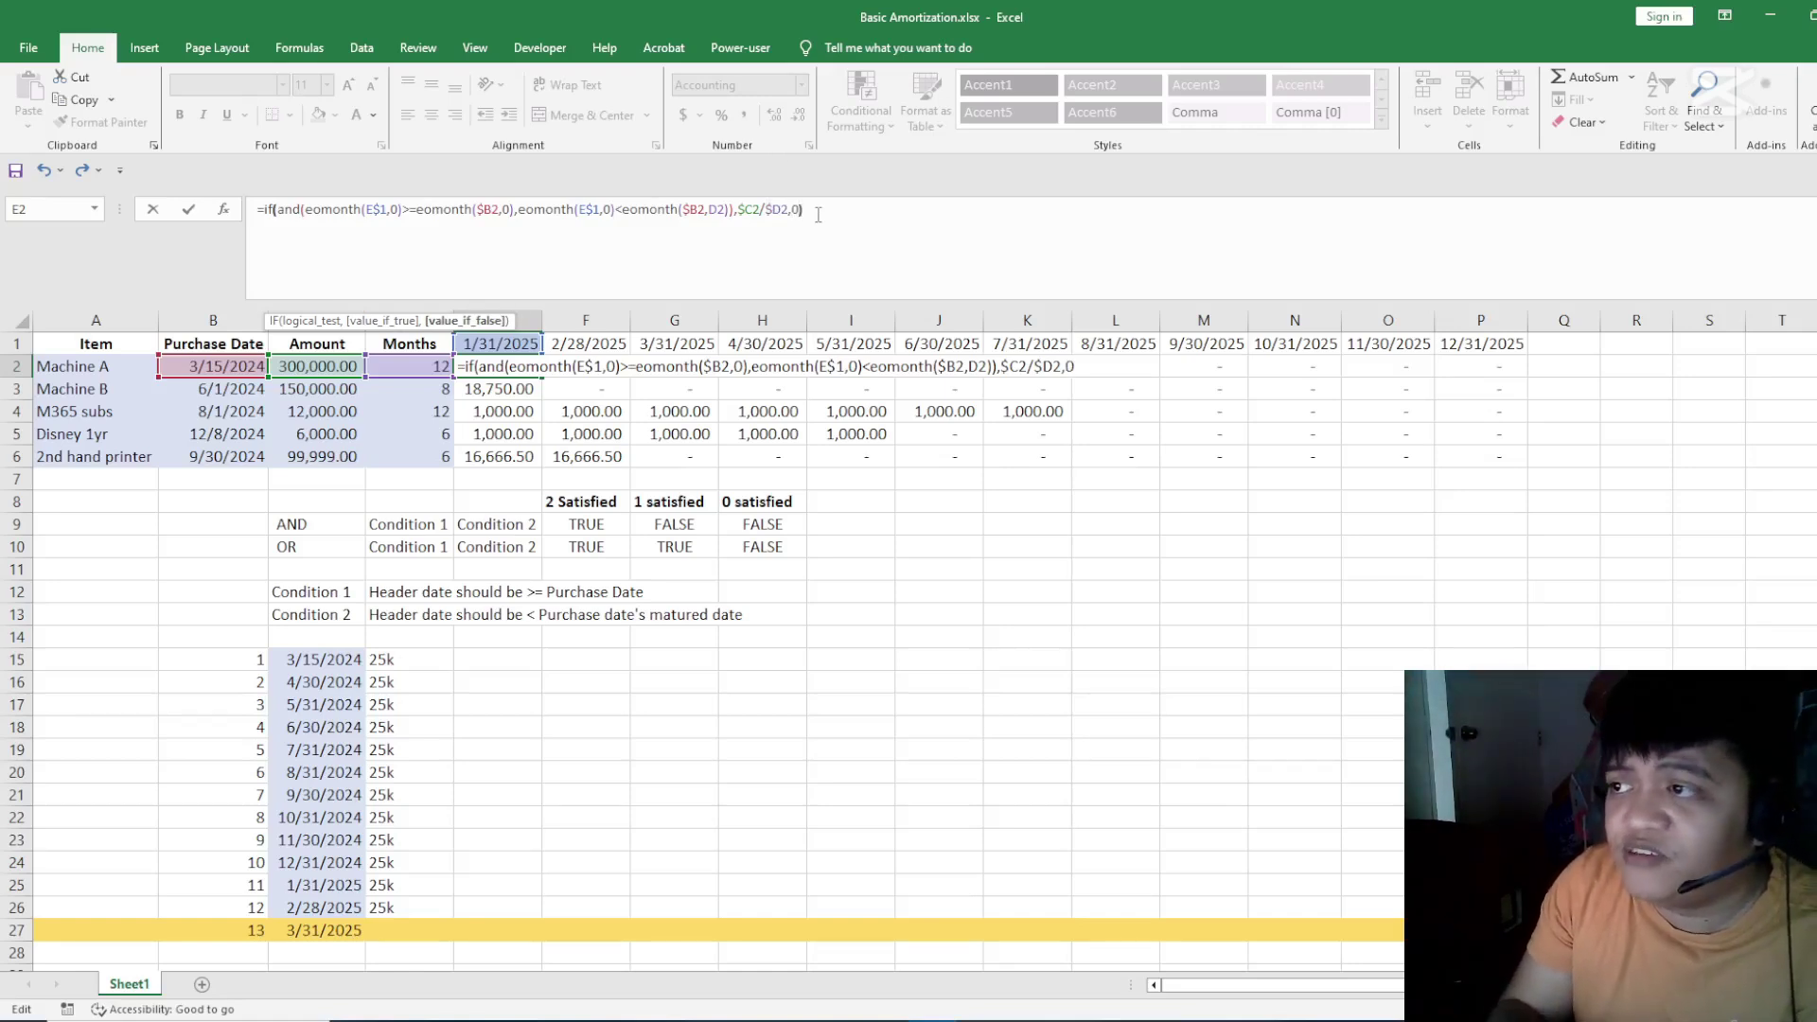
key("Return")
- Try copying the E2 formula over the whole schedule range E2:P6, and undo the paste
key("ctrl+c")
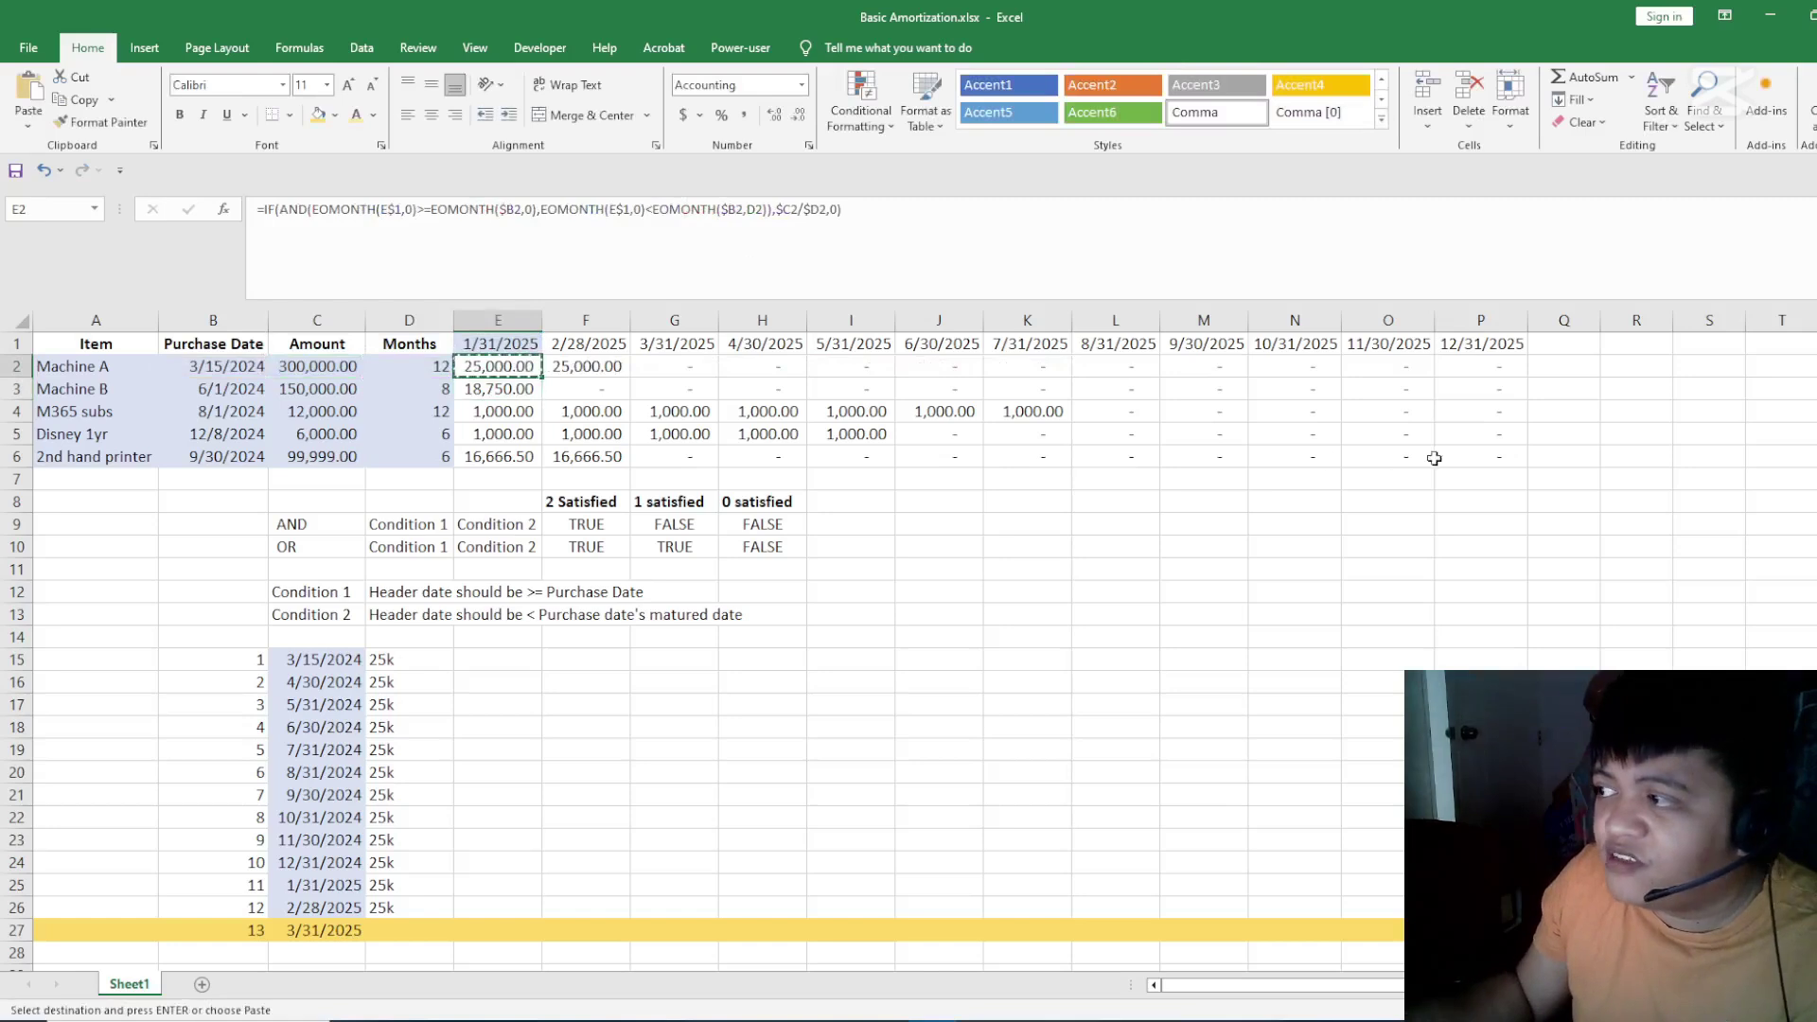
left_click(1492, 458, "shift")
key("ctrl+v")
key("Escape")
left_click(938, 390)
key("ctrl+z")
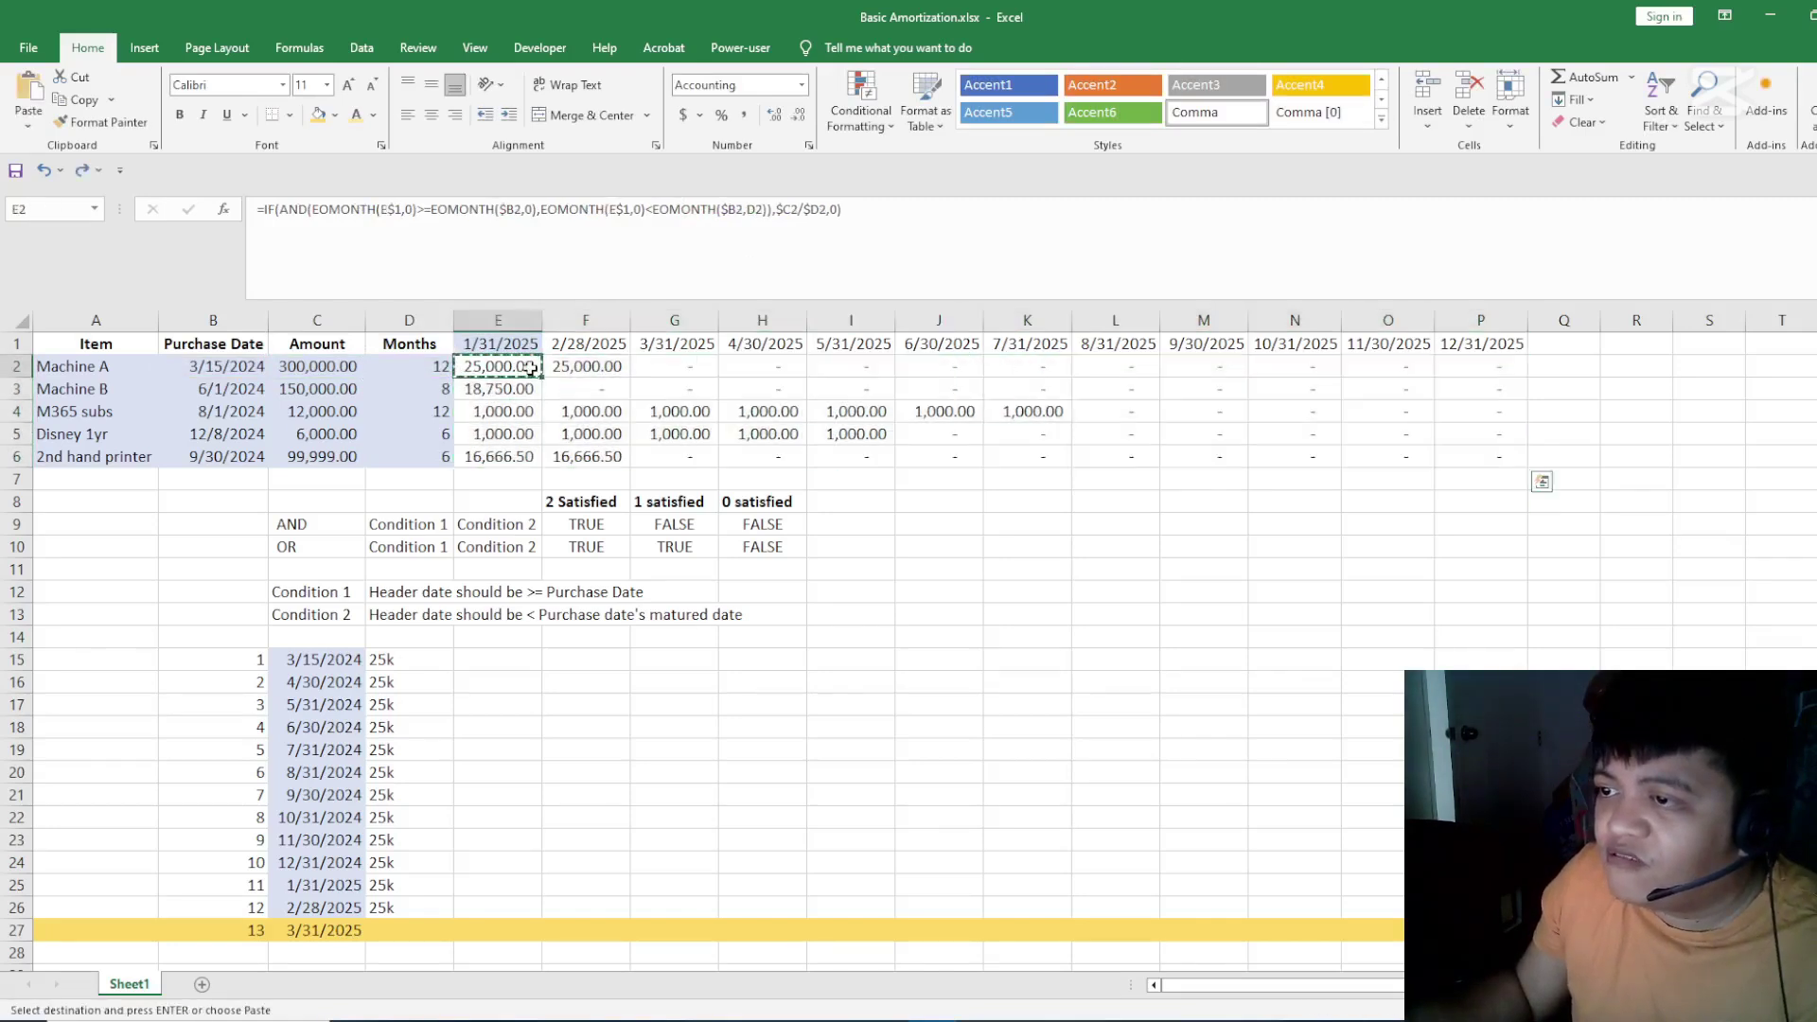
- Compare Machine A's formulas in E2 and F2, checking how their cell references are locked
left_click(587, 370)
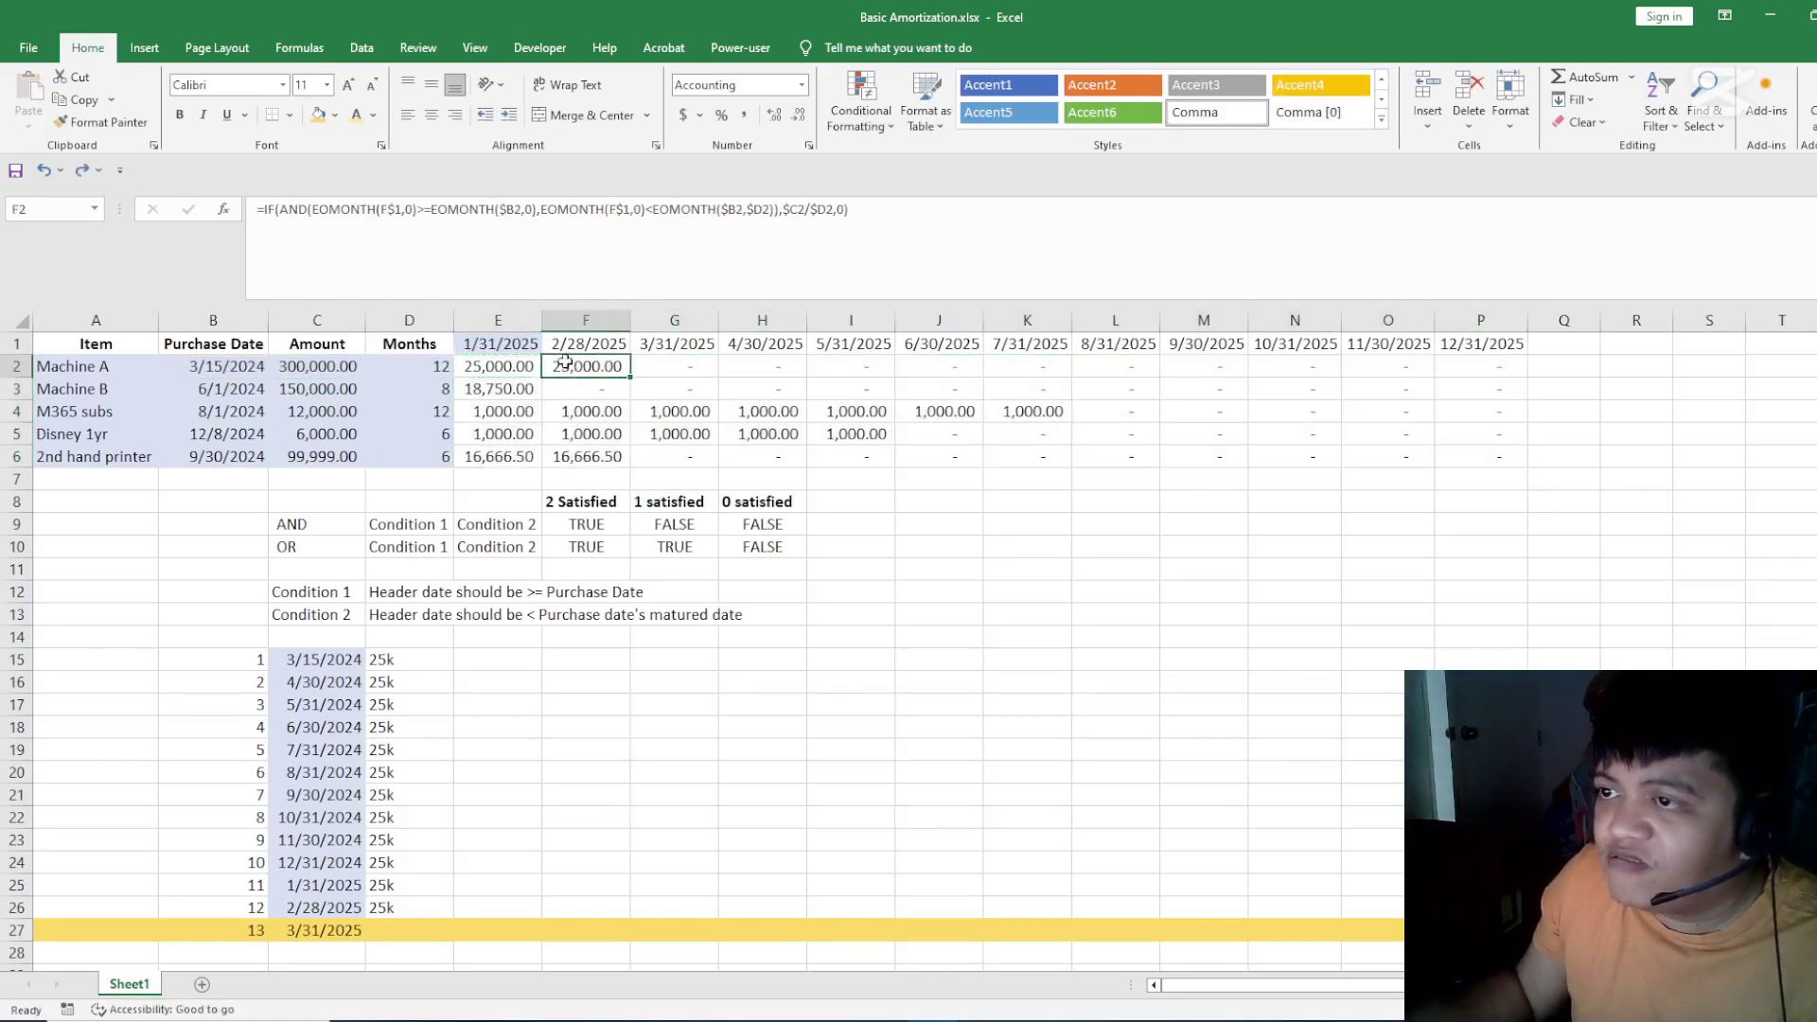
left_click(494, 352)
left_click(548, 360)
double_click(508, 366)
left_click(568, 368)
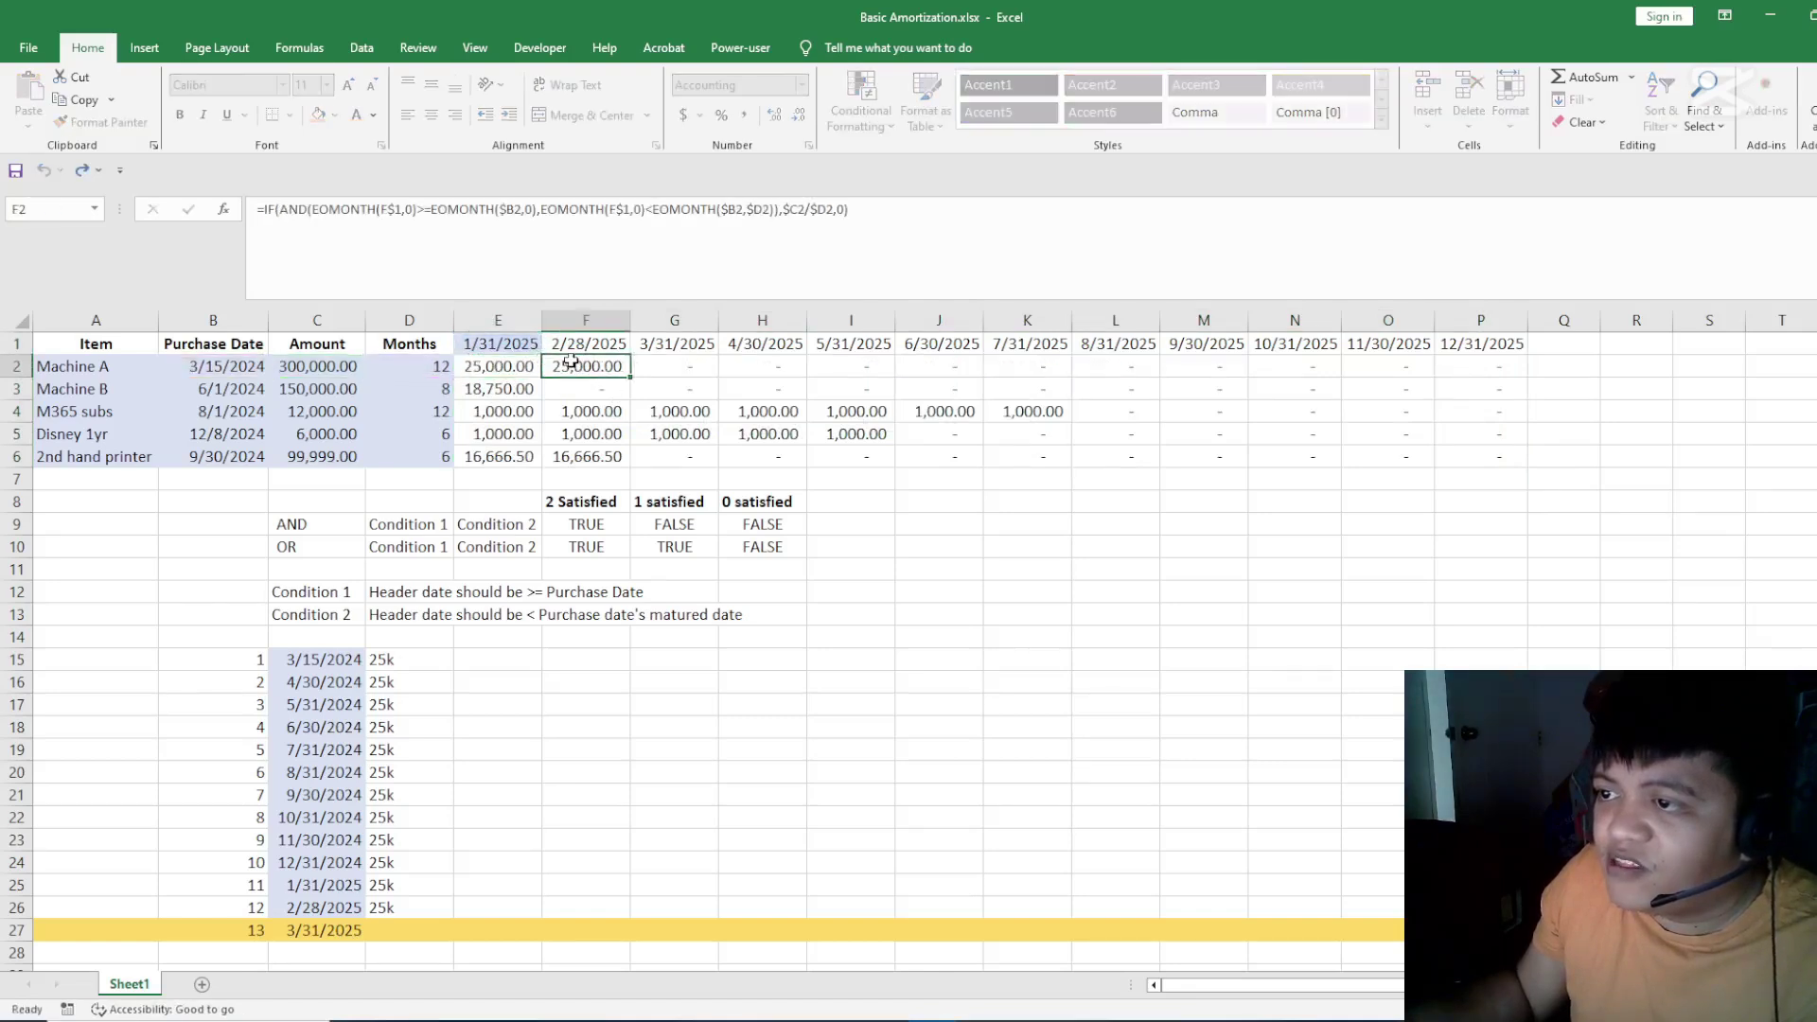
double_click(568, 367)
key("Escape")
double_click(514, 369)
key("Escape")
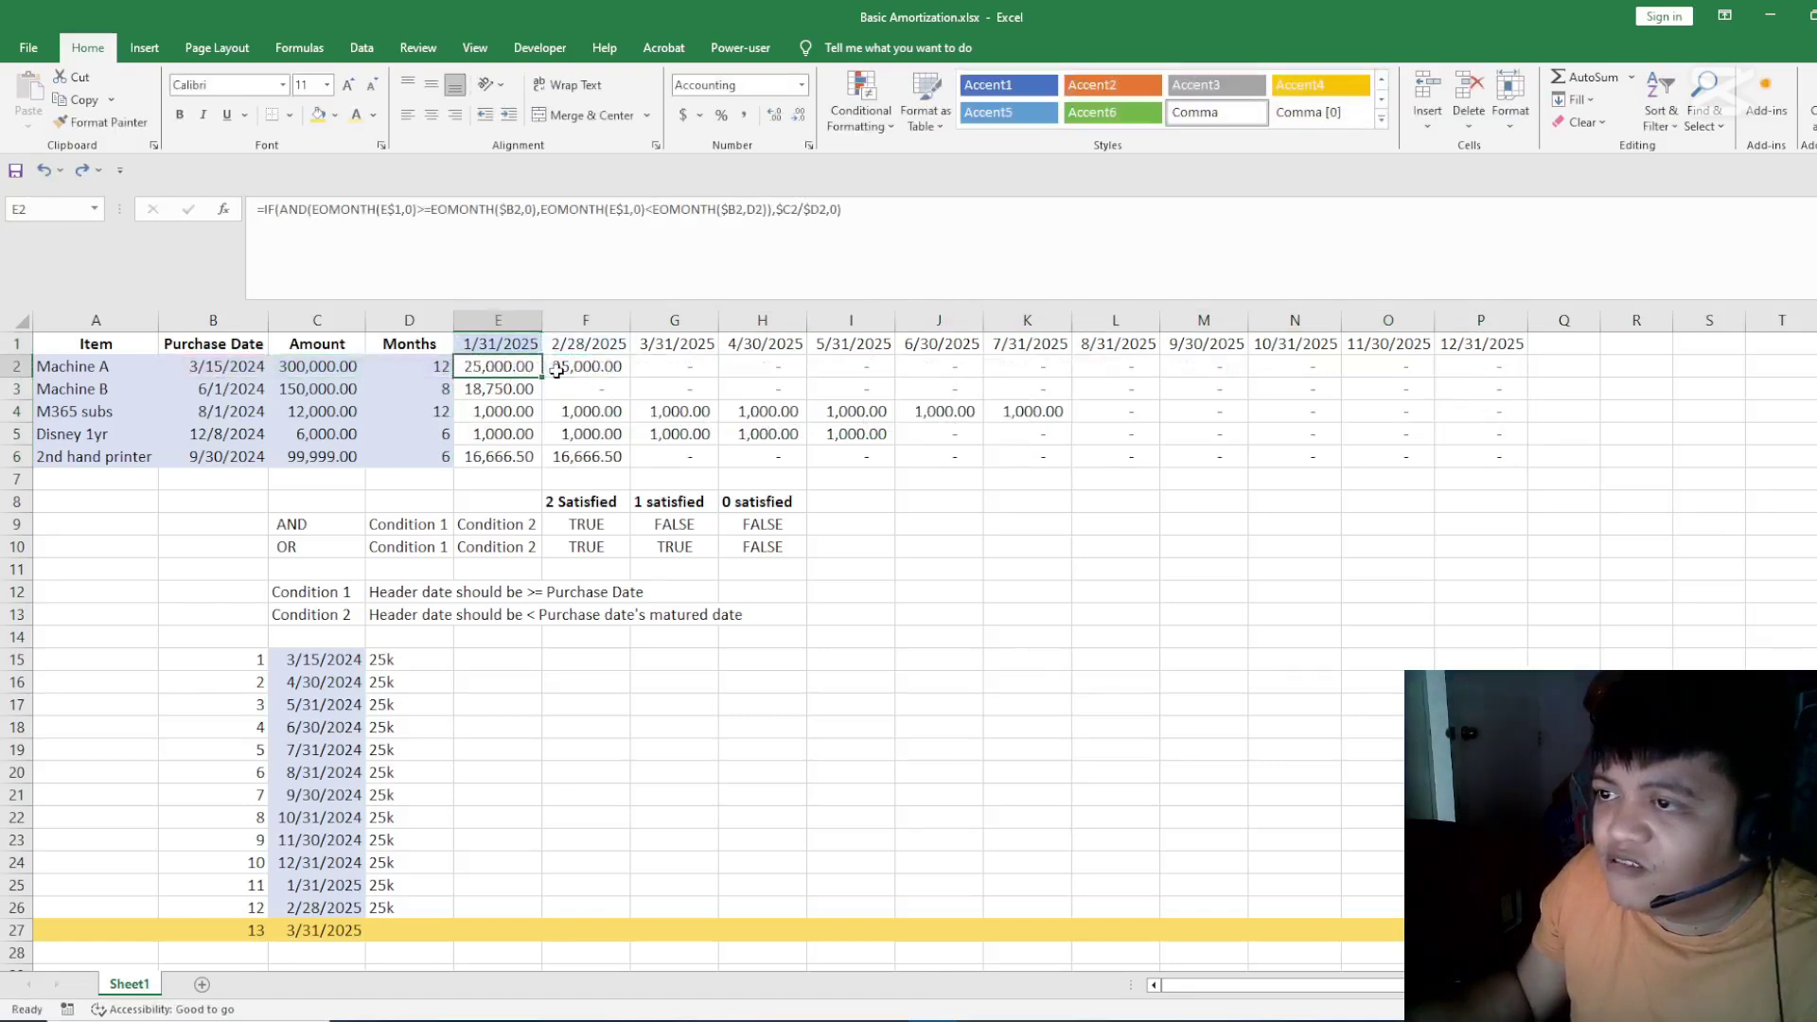
- Copy Machine A's rebuilt formula from E2 into F2
left_click(511, 387)
left_click(519, 370)
key("ctrl+c")
left_click(579, 369)
key("ctrl+v")
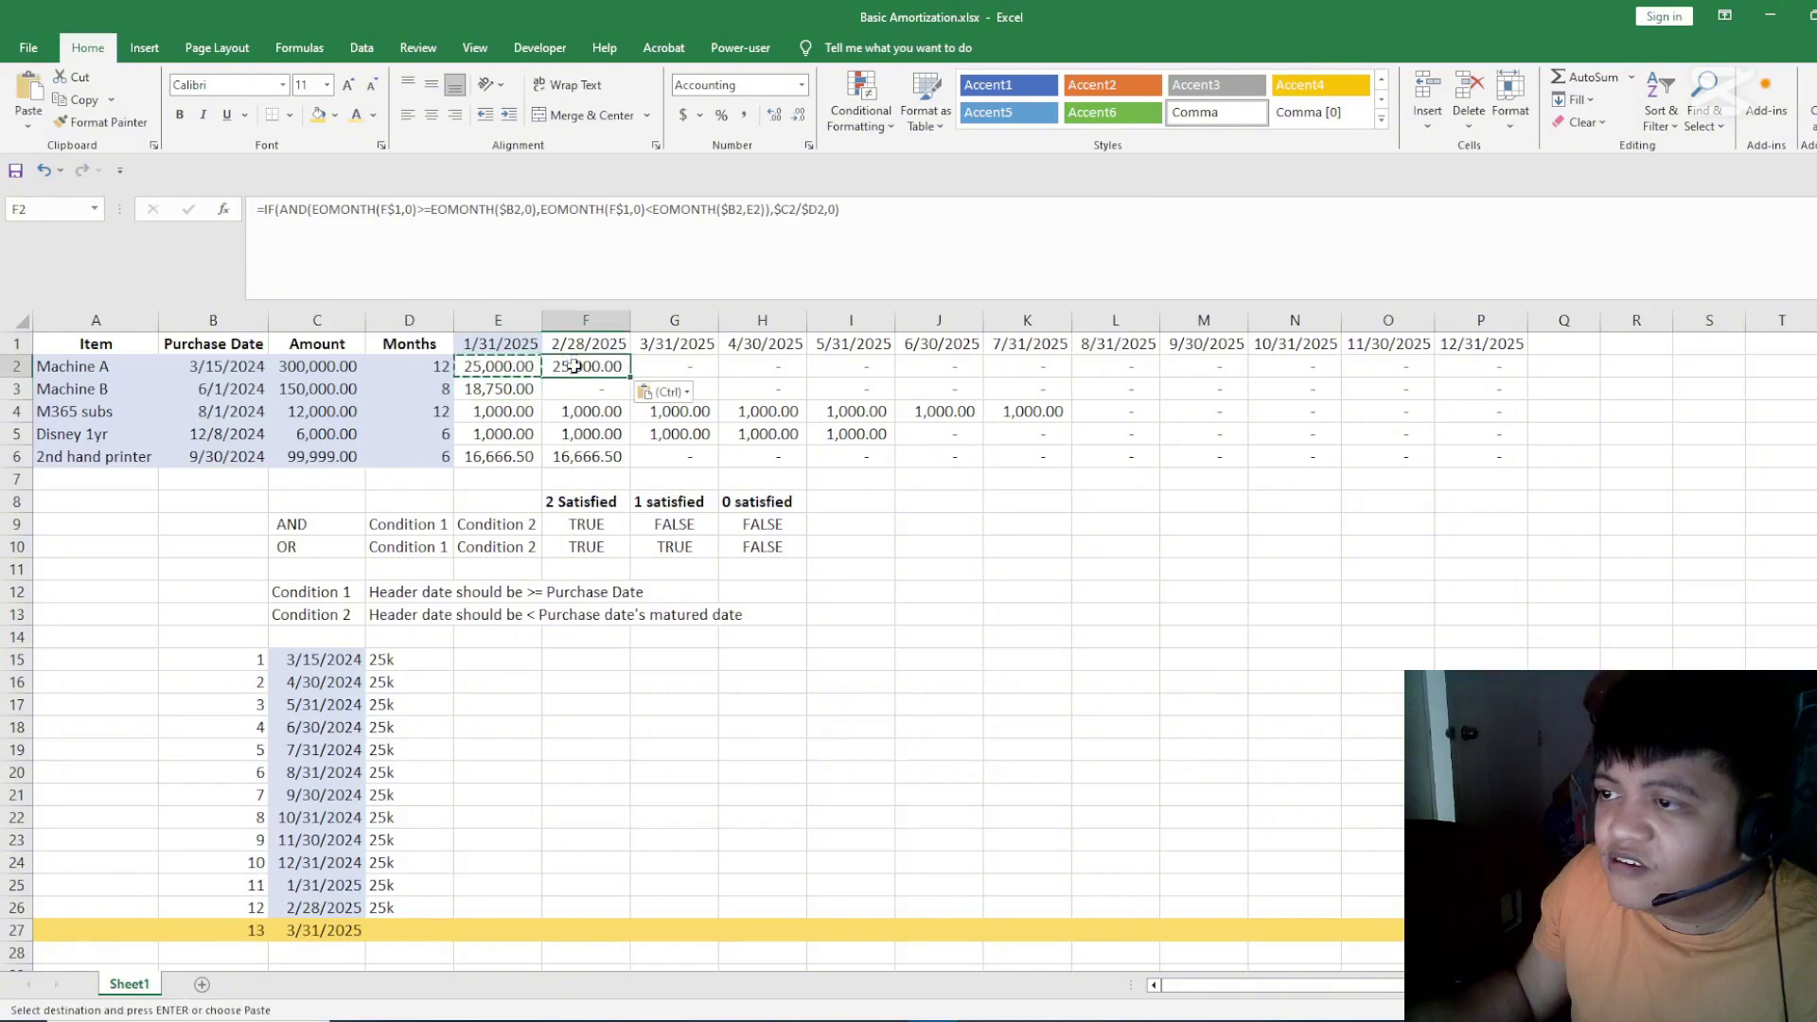
- Inspect the cell references in Machine A's copied formula in F2 without changing it
key("Escape")
double_click(582, 370)
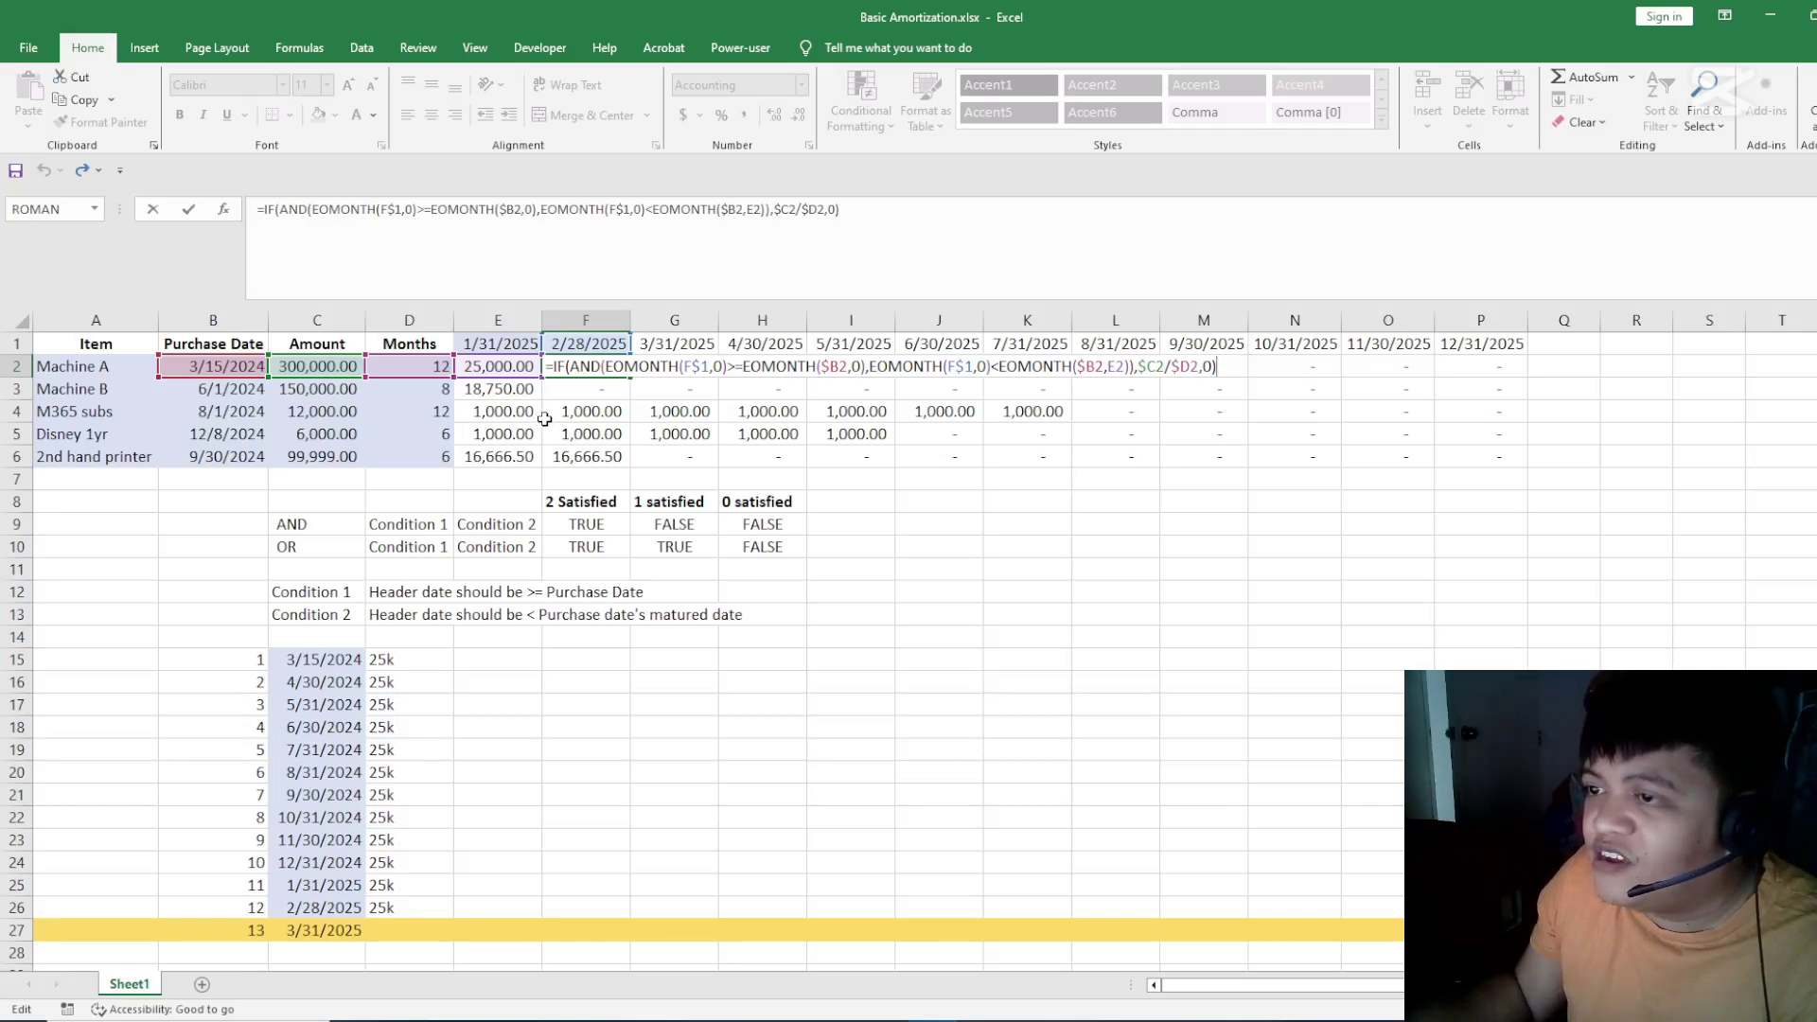
key("Escape")
- Lock the column of the months reference in E2's second EOMONTH so that it reads $D2, and commit the formula
key("Left")
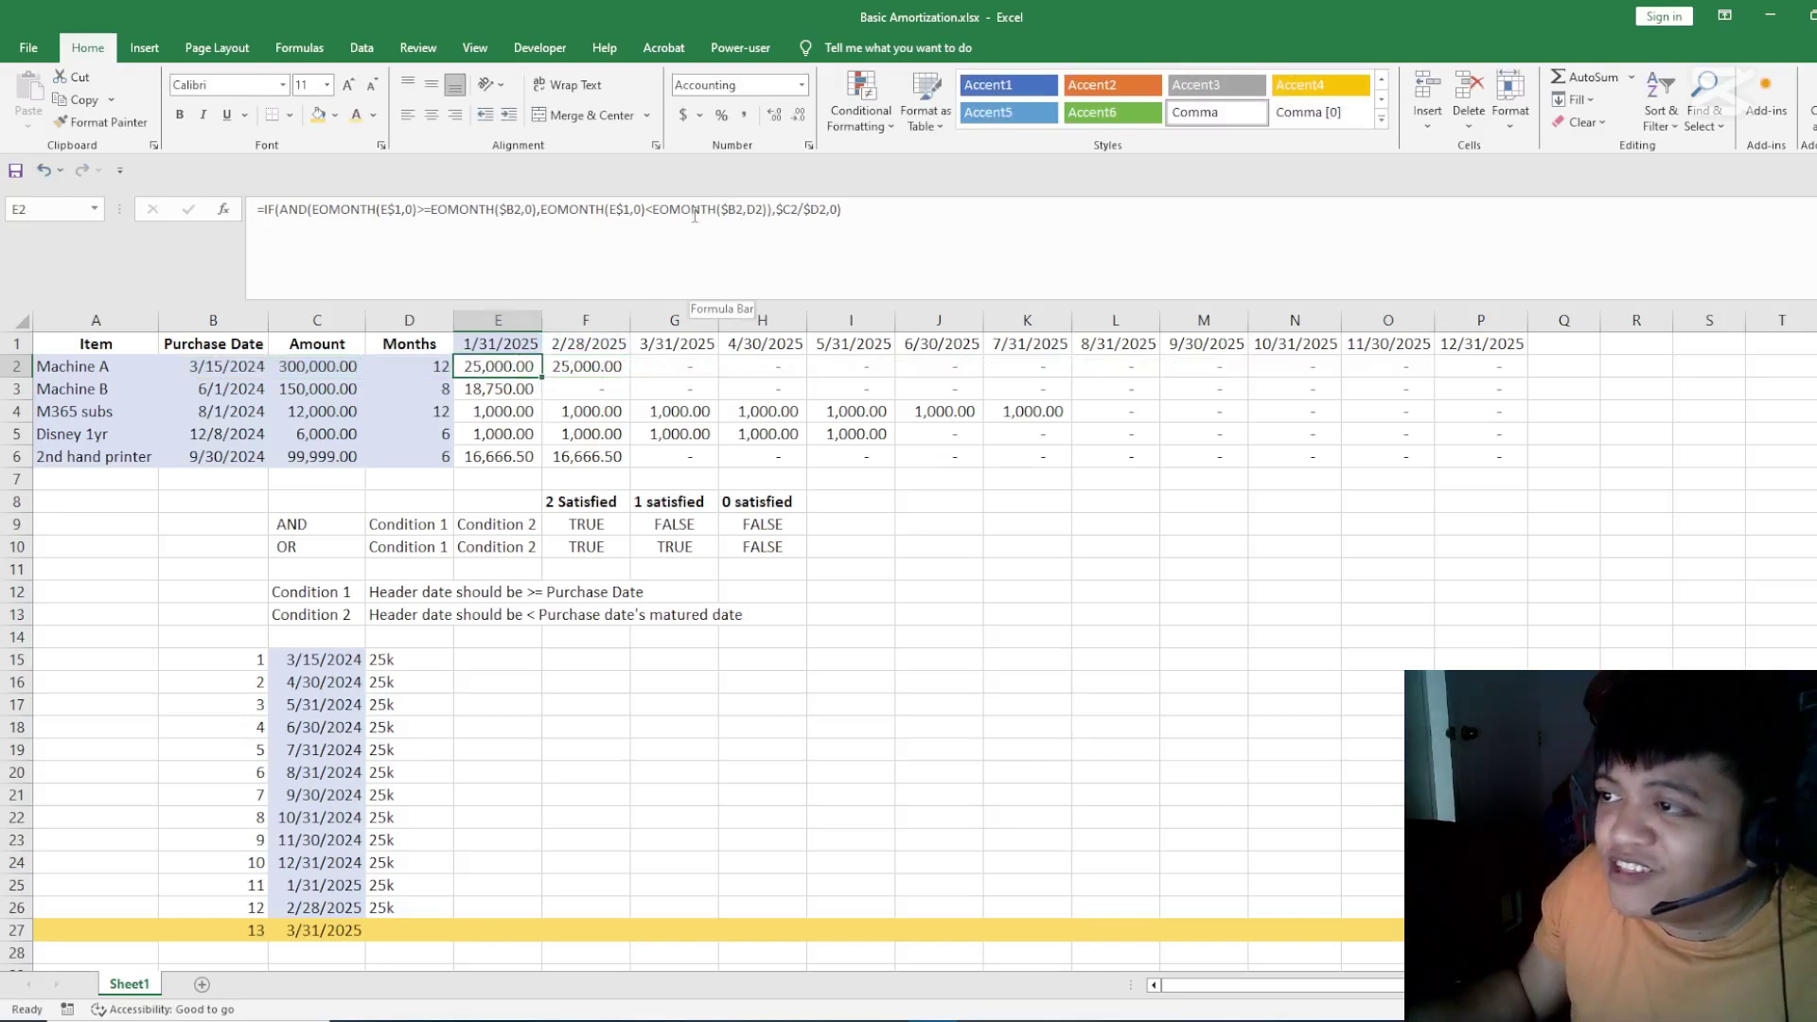
left_click(746, 210)
key("F4")
key("F4")
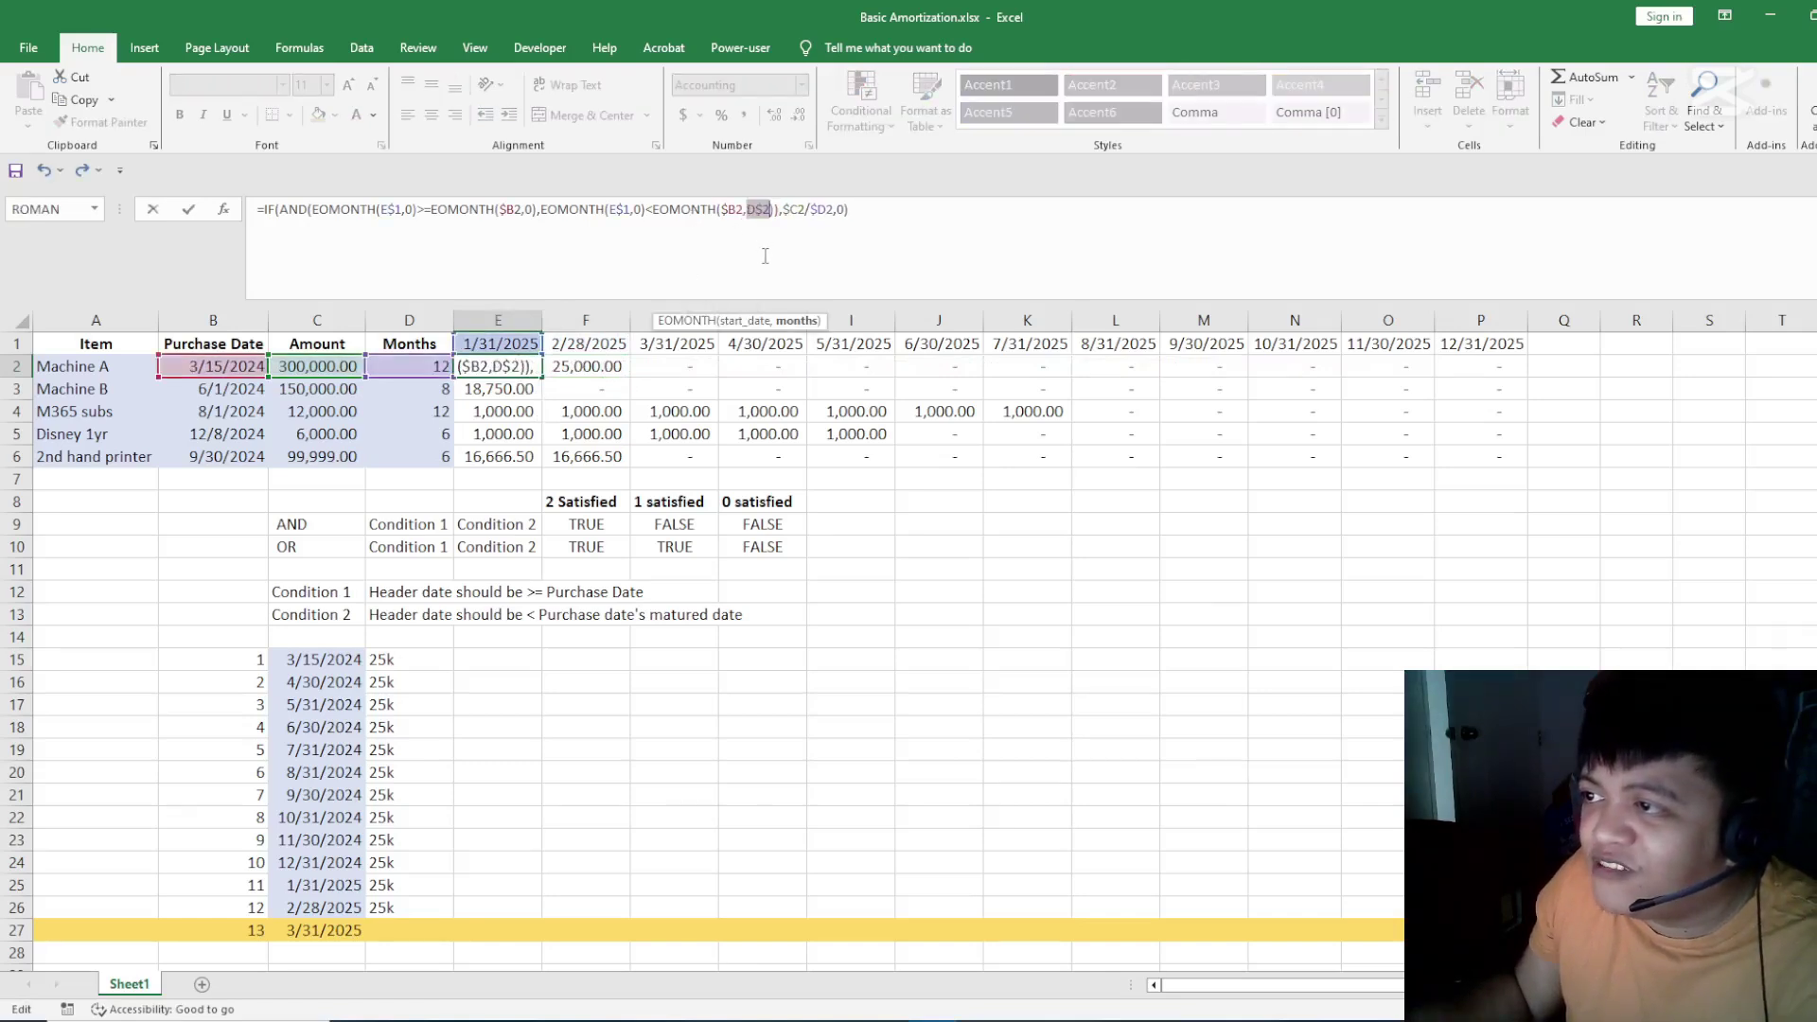
key("Return")
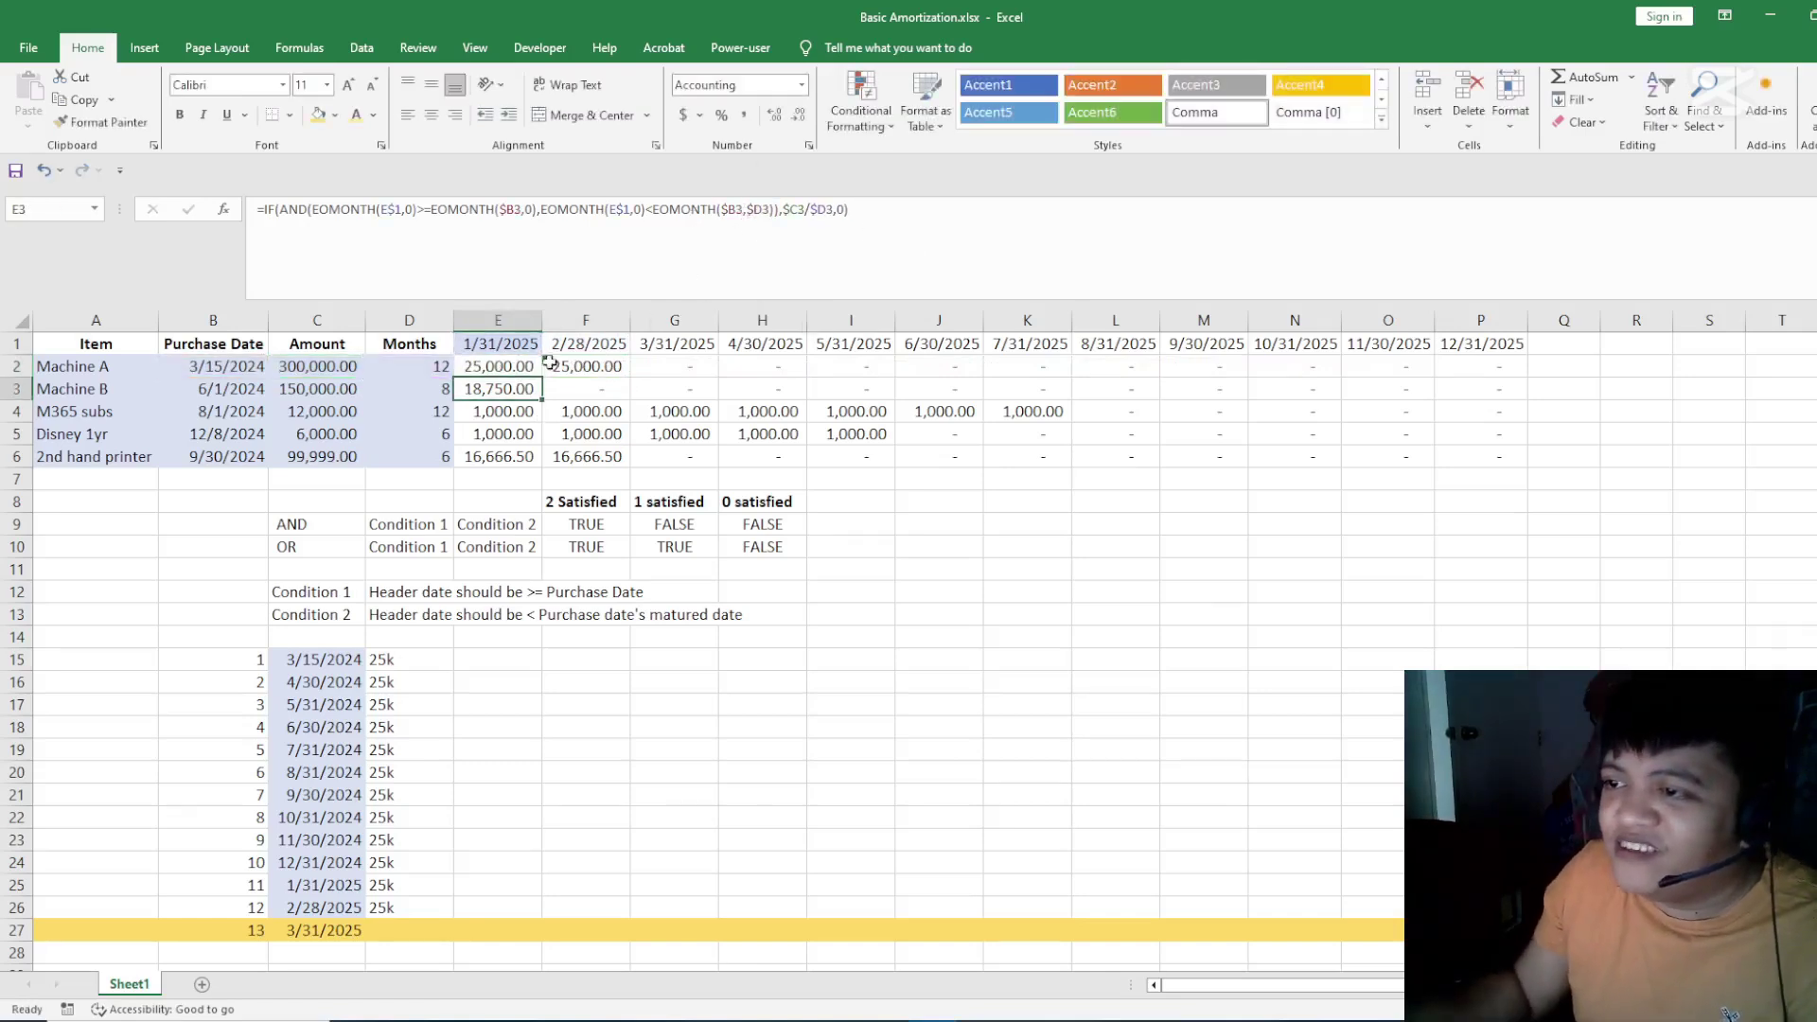
- Copy the corrected E2 formula over the whole schedule range E2:P6
key("Up")
key("ctrl+c")
left_click(1512, 451, "shift")
key("ctrl+v")
key("Escape")
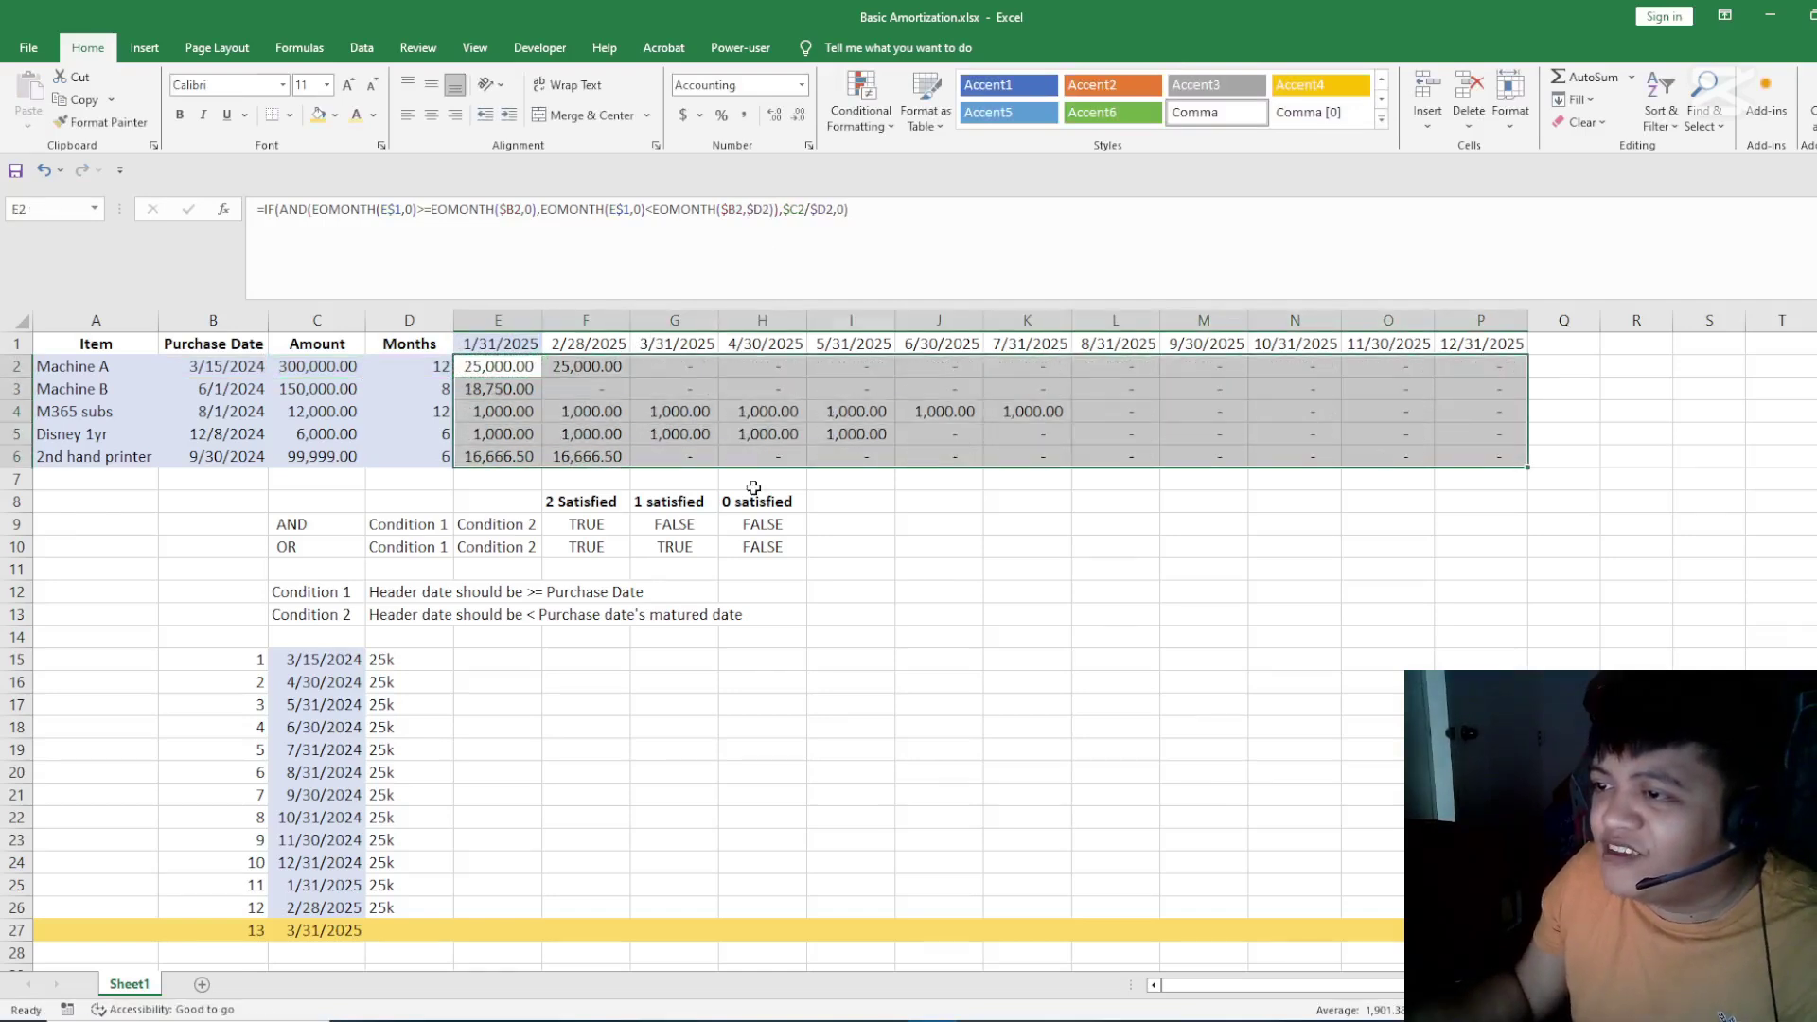
left_click(755, 485)
left_click(507, 369)
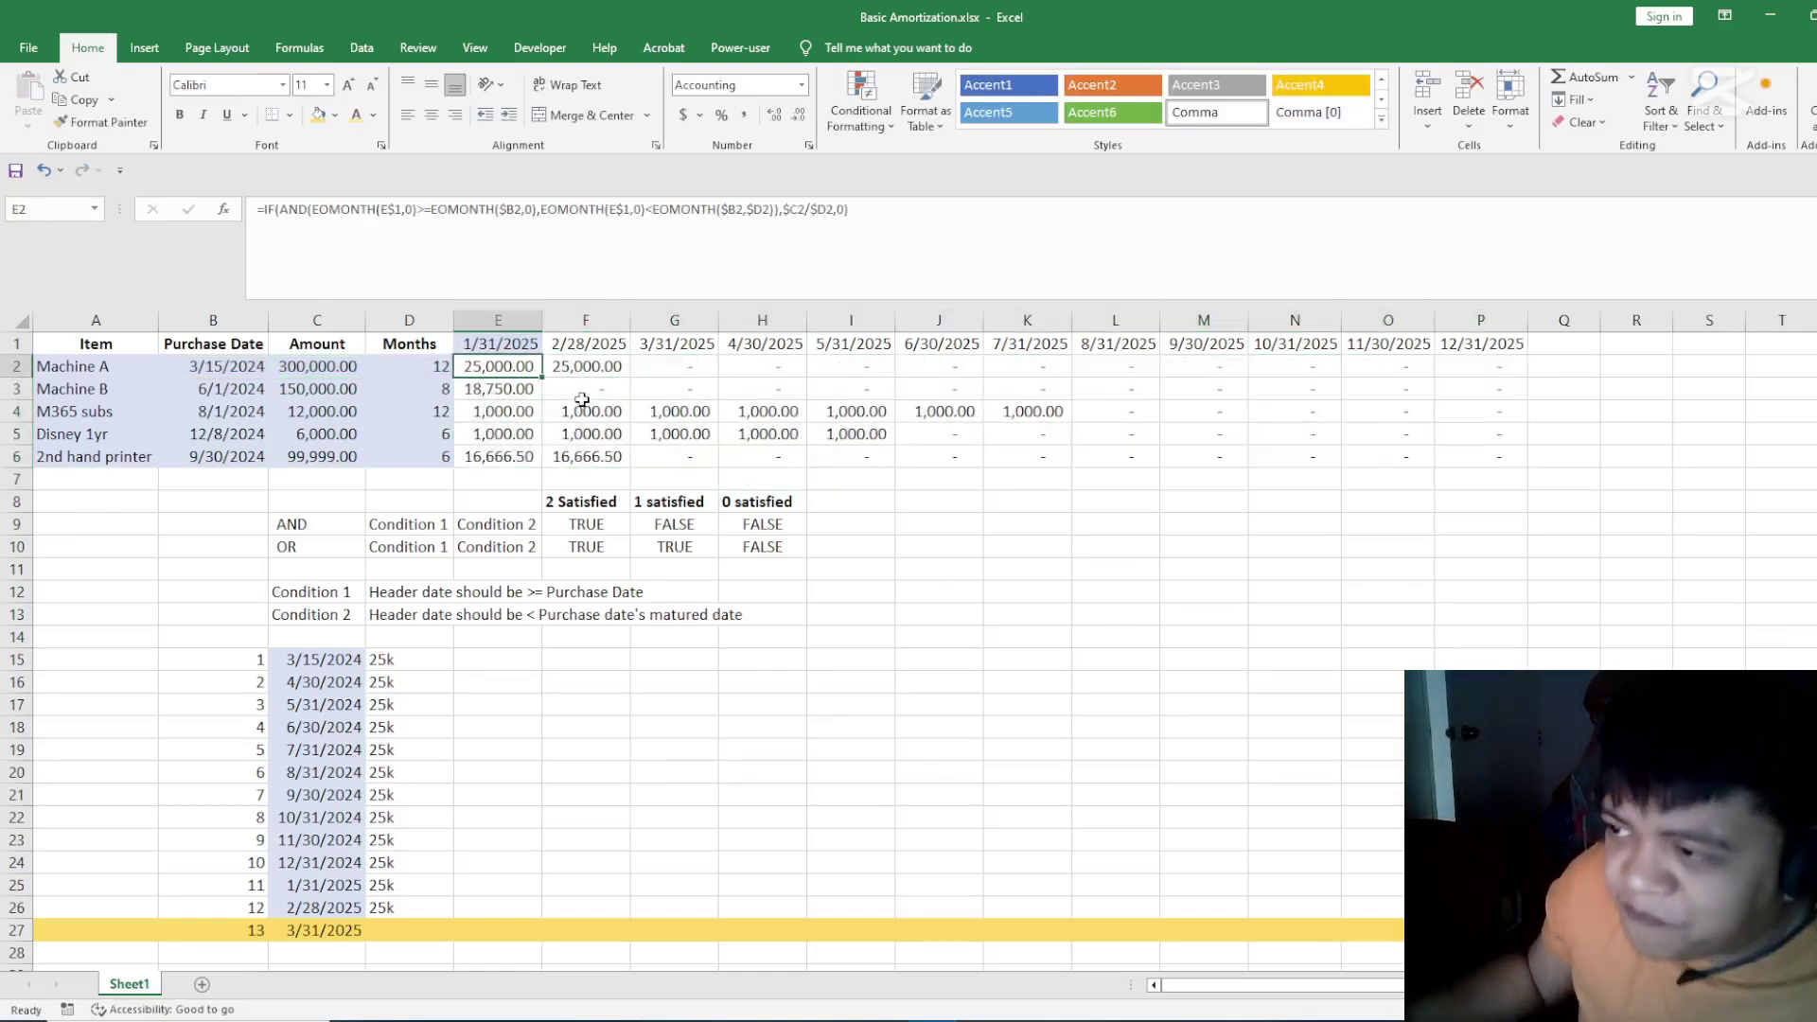
- Set the first header date in E1 to 1/31/2024 and review the schedule amounts in G2:P6
left_click(511, 348)
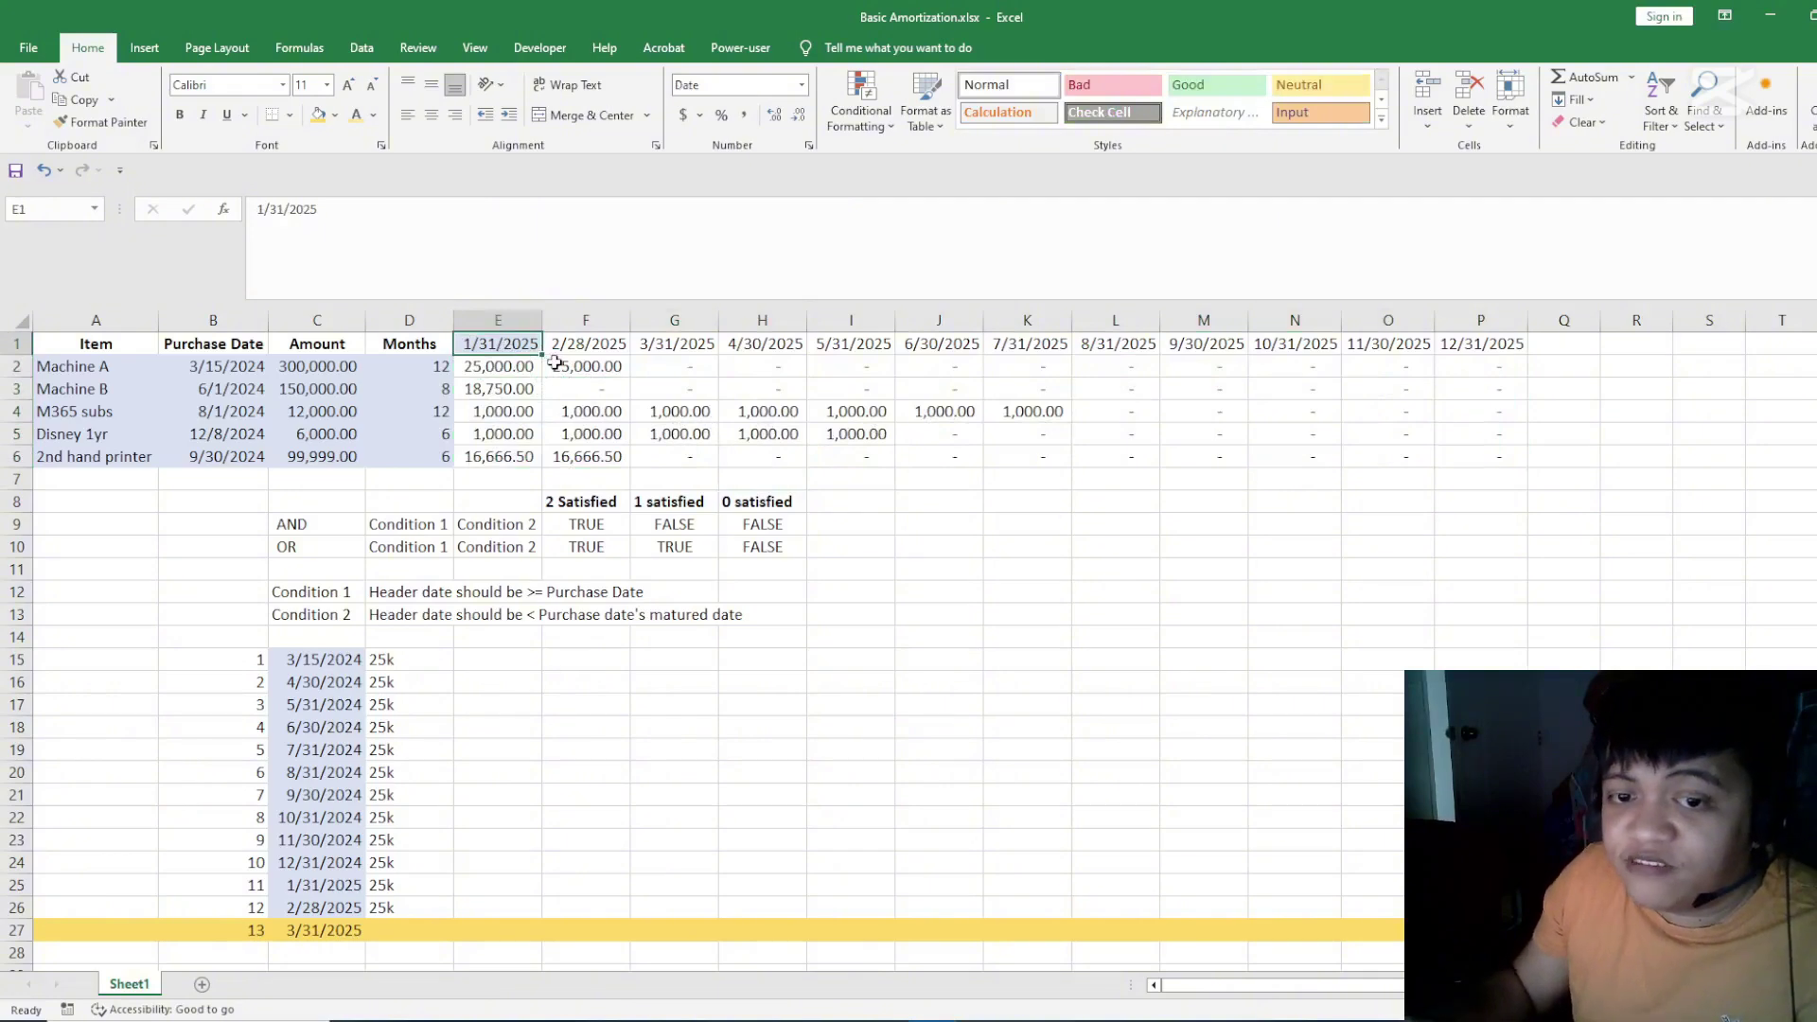
type("1/31/2024")
key("Return")
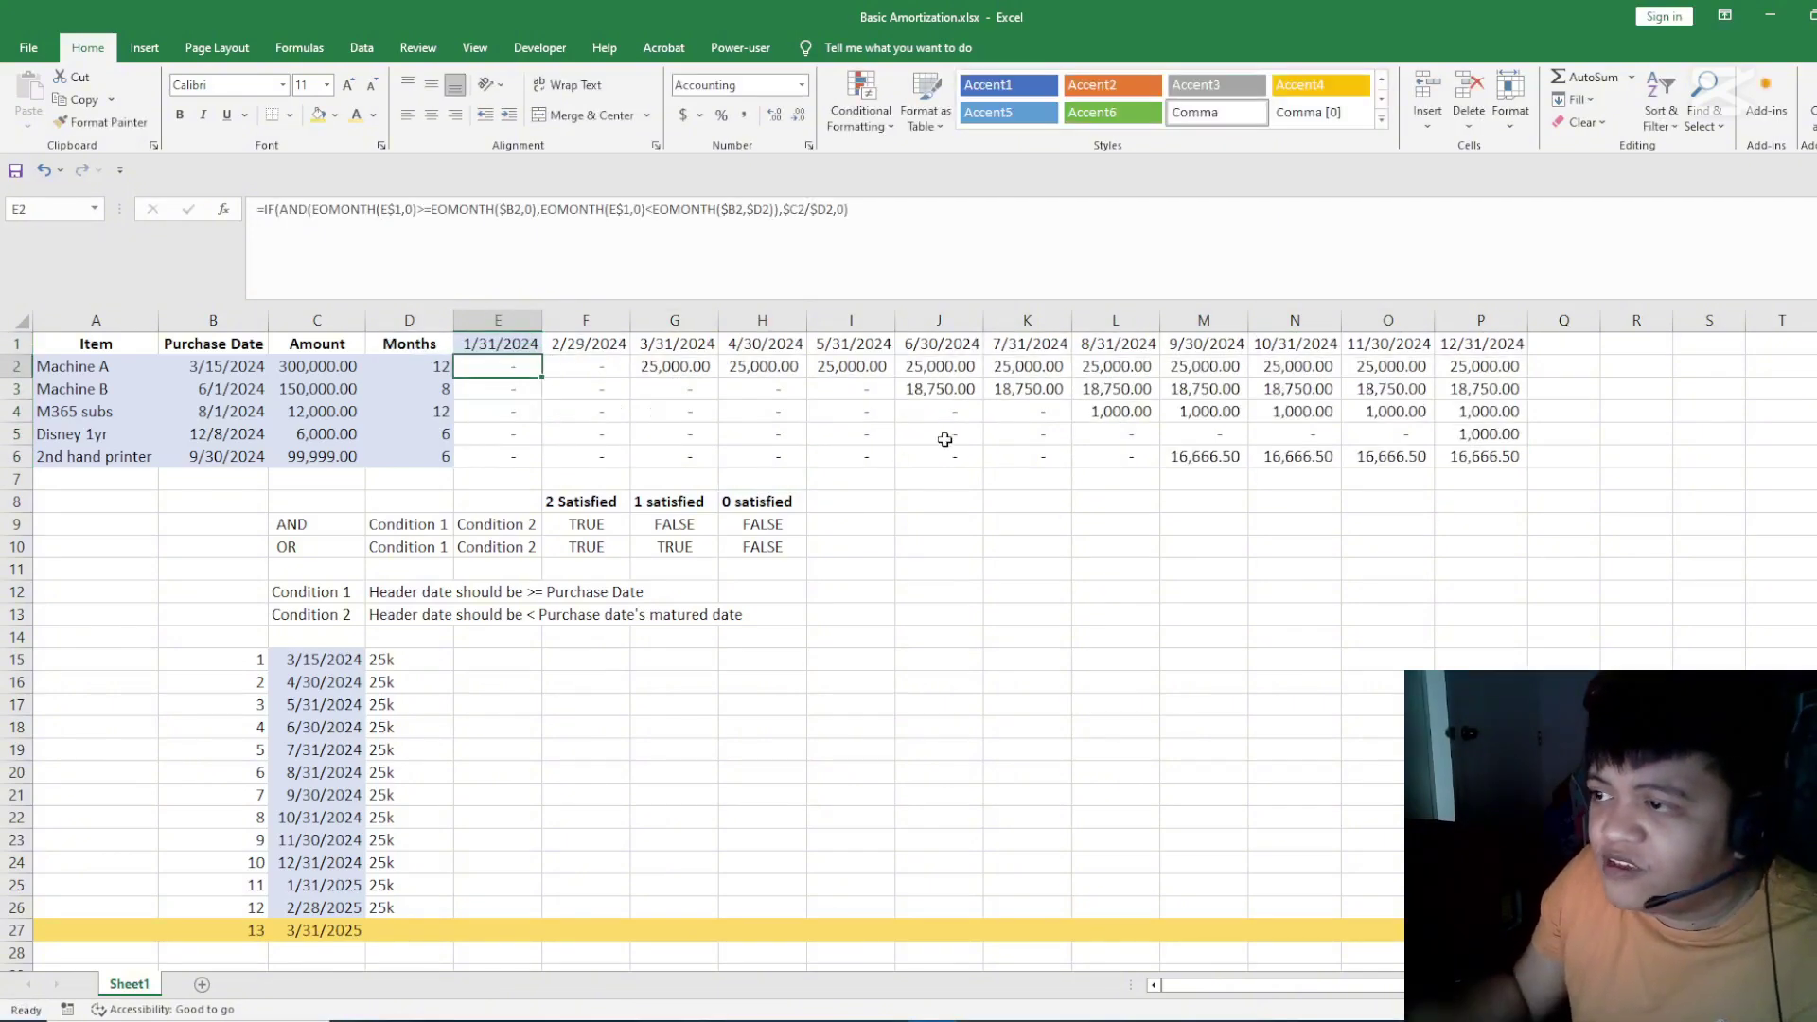
left_click_drag(680, 368, 1509, 461)
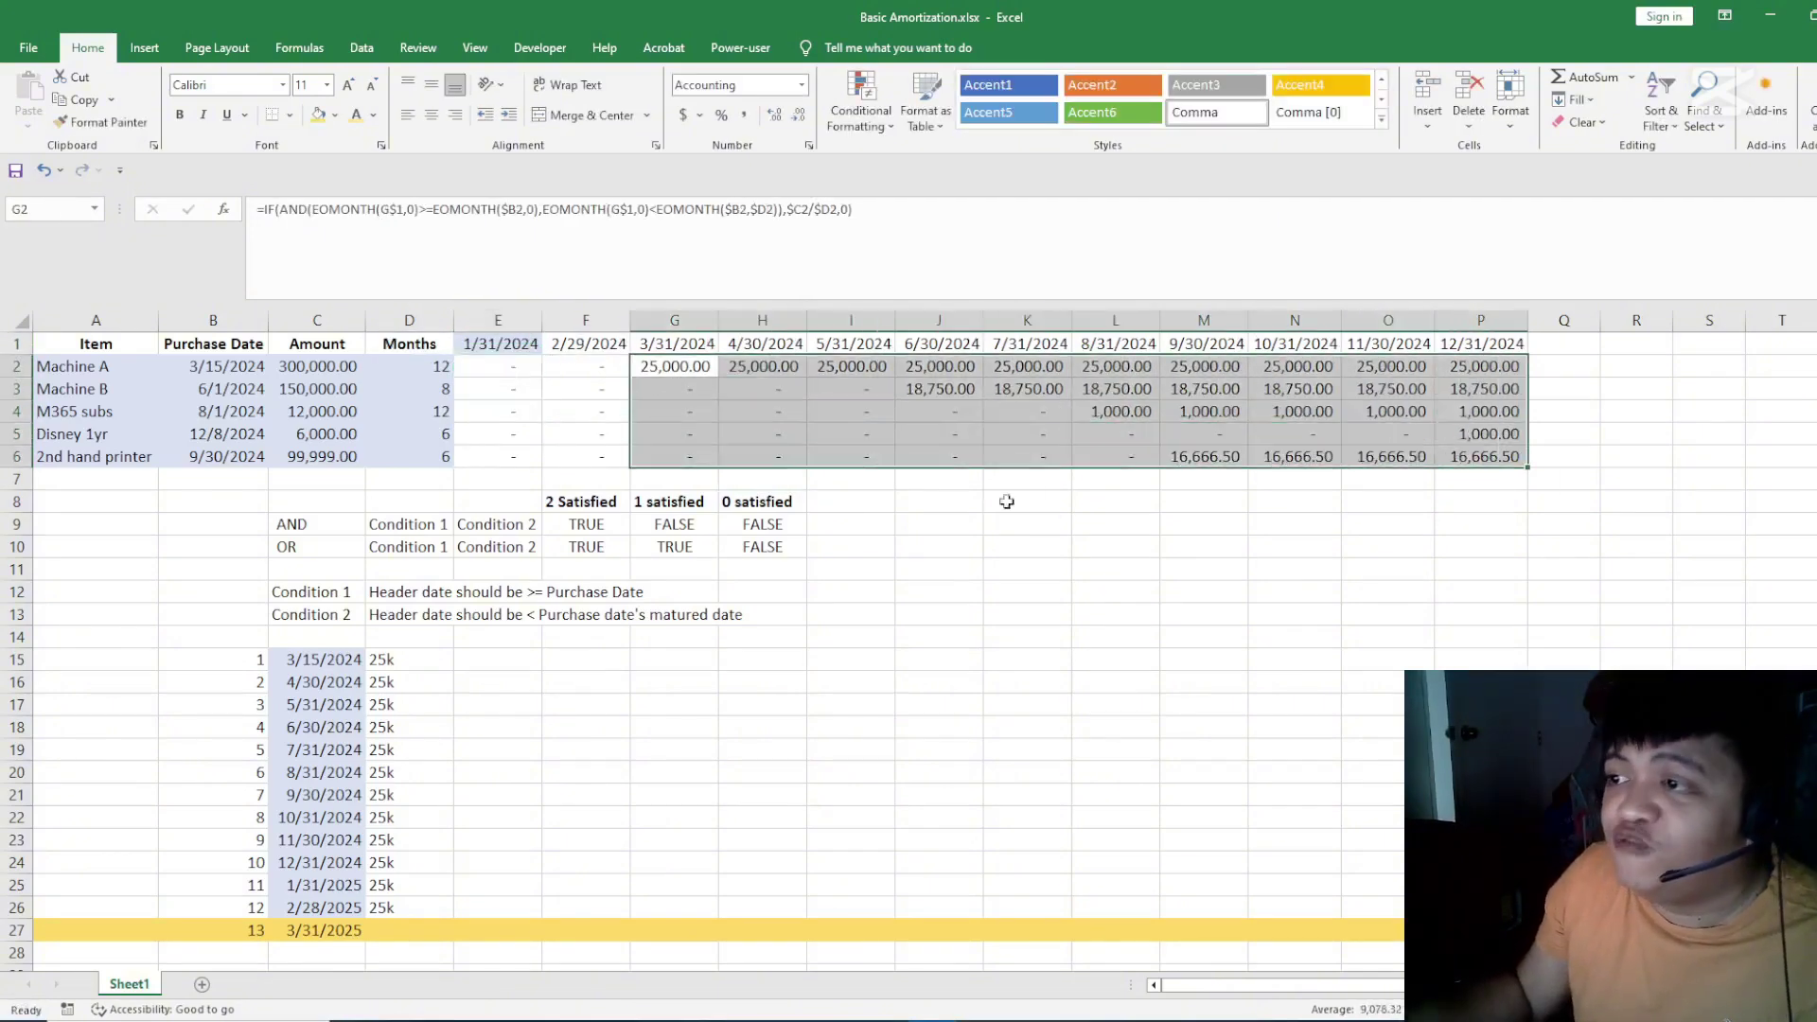
left_click(793, 437)
left_click(505, 374)
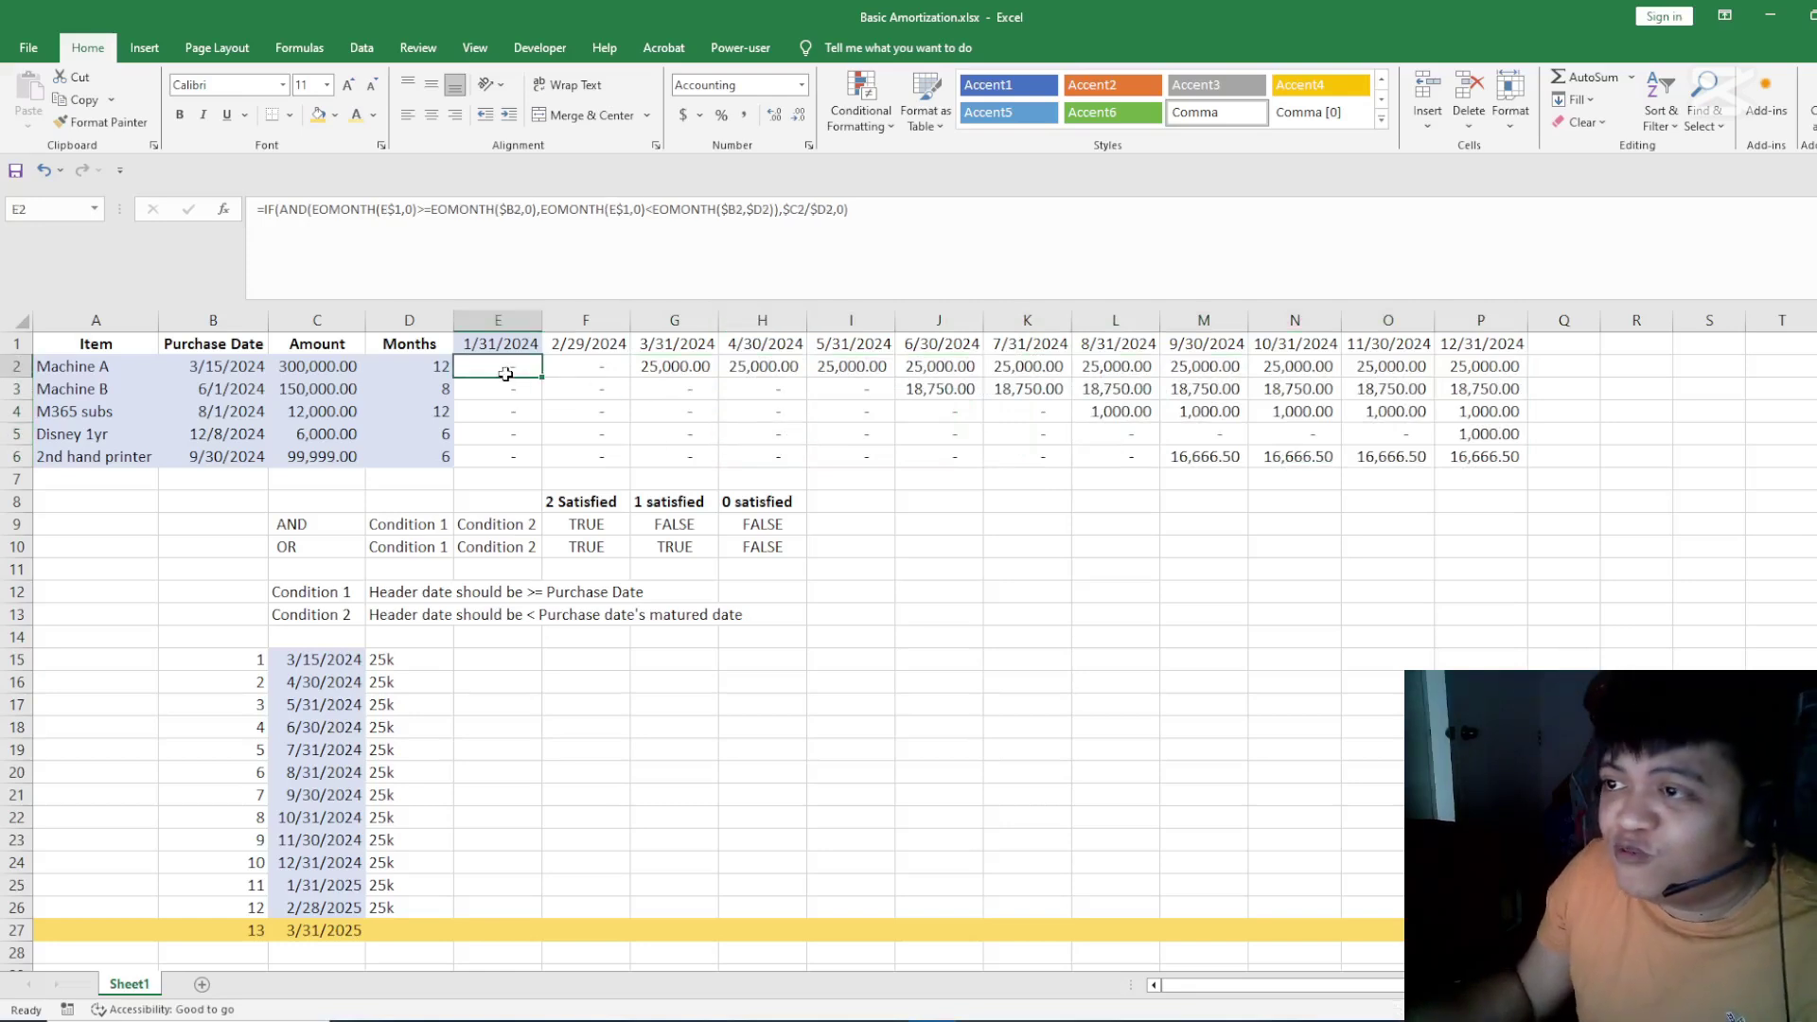